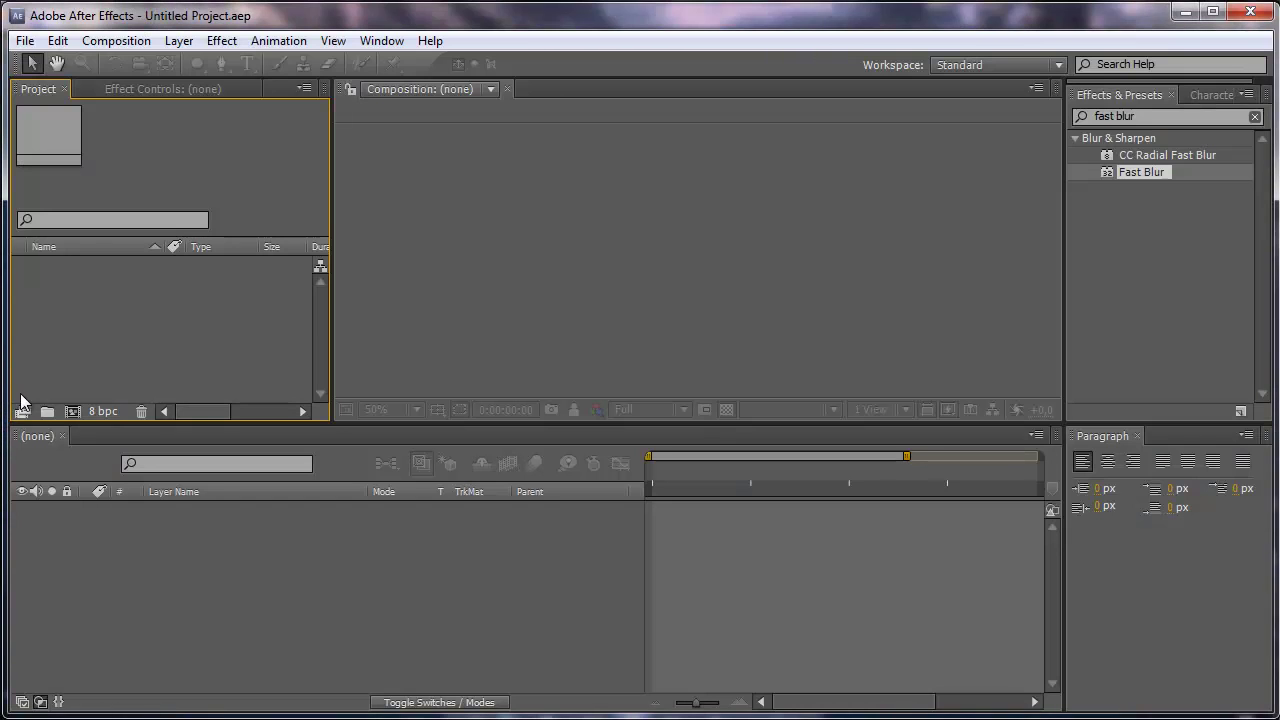
# Create composition 'Переход в кубе' using HDV/HDTV 720 25 with a 0:00:08:00 duration
pyautogui.click(112, 40)
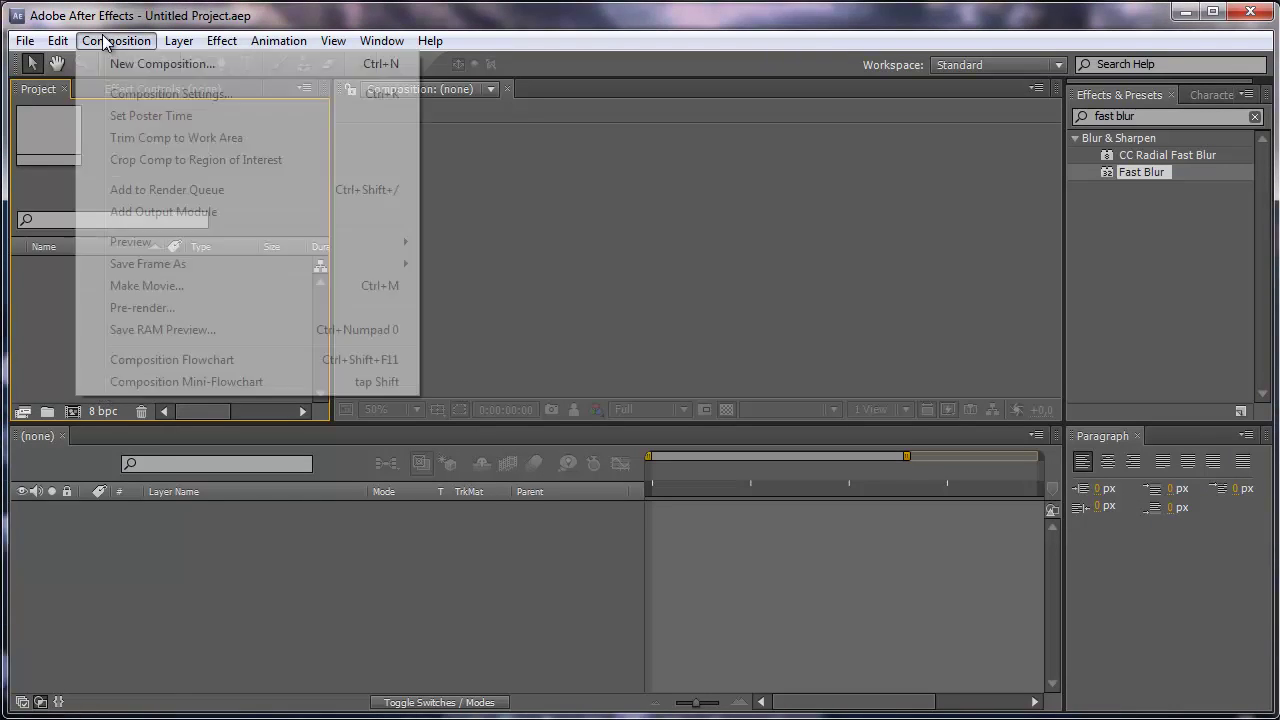
pyautogui.click(131, 65)
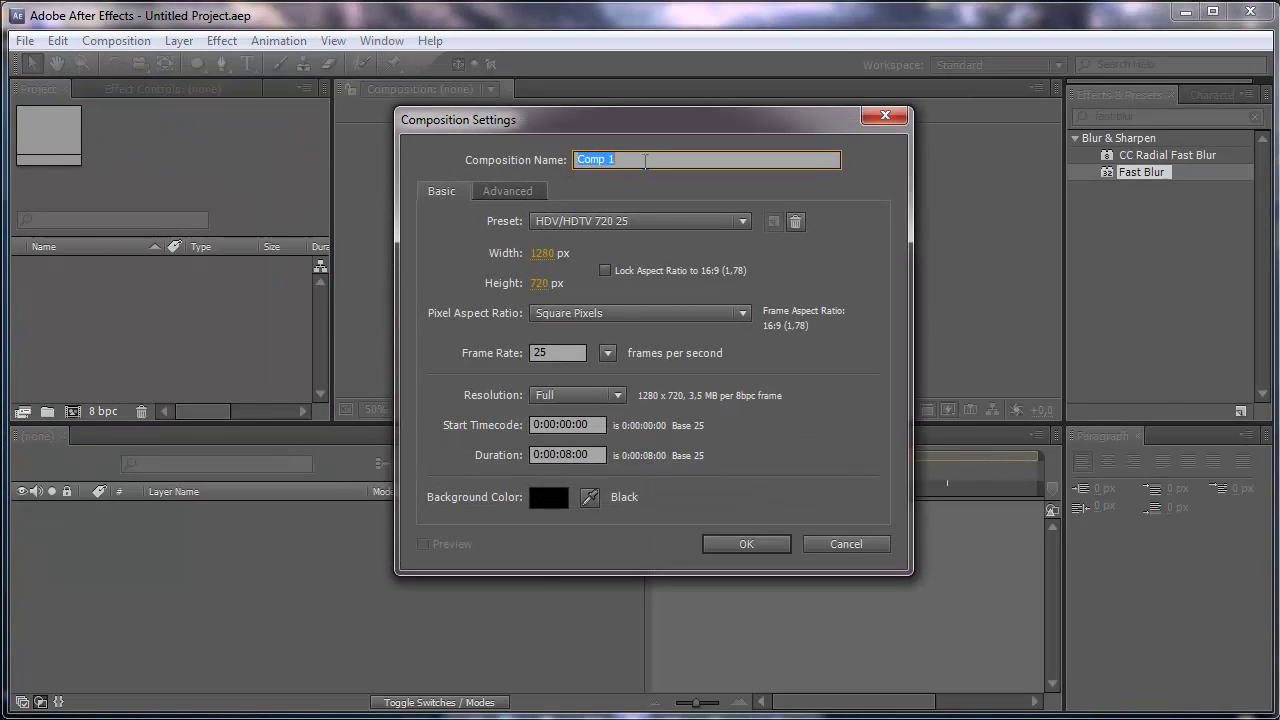
pyautogui.write('П')
pyautogui.write('ереход в ку')
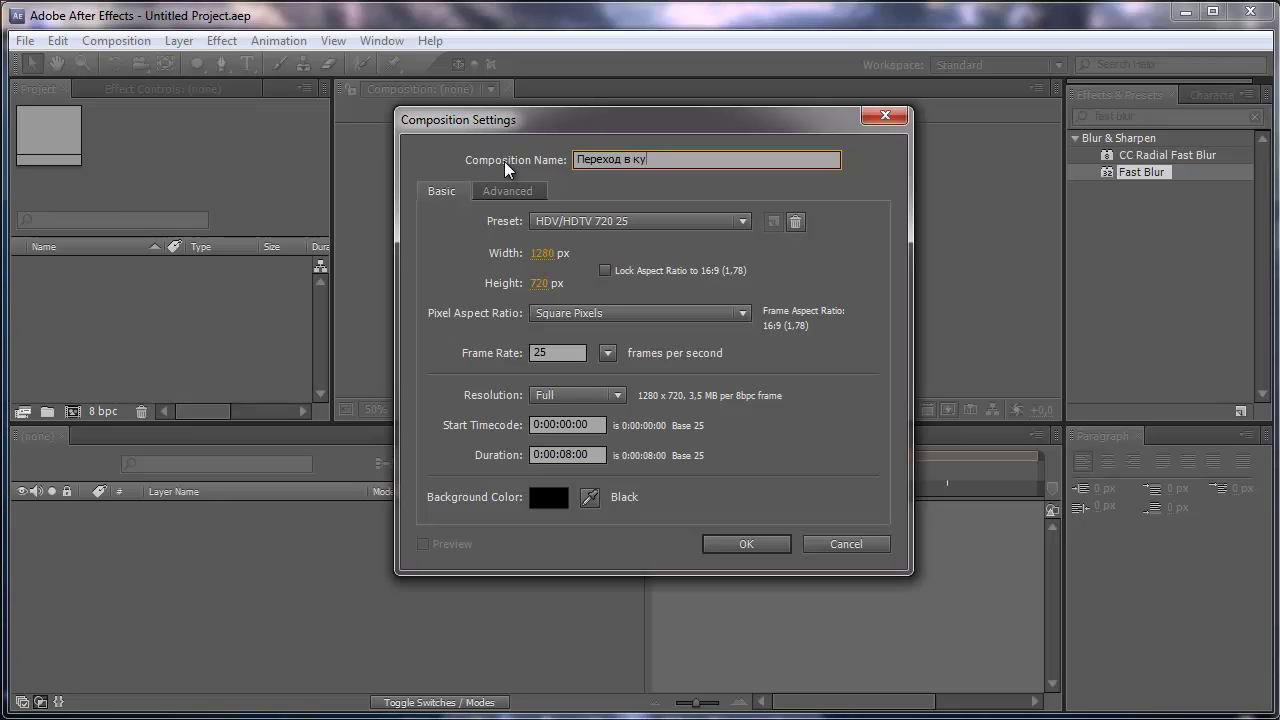
pyautogui.write('бе')
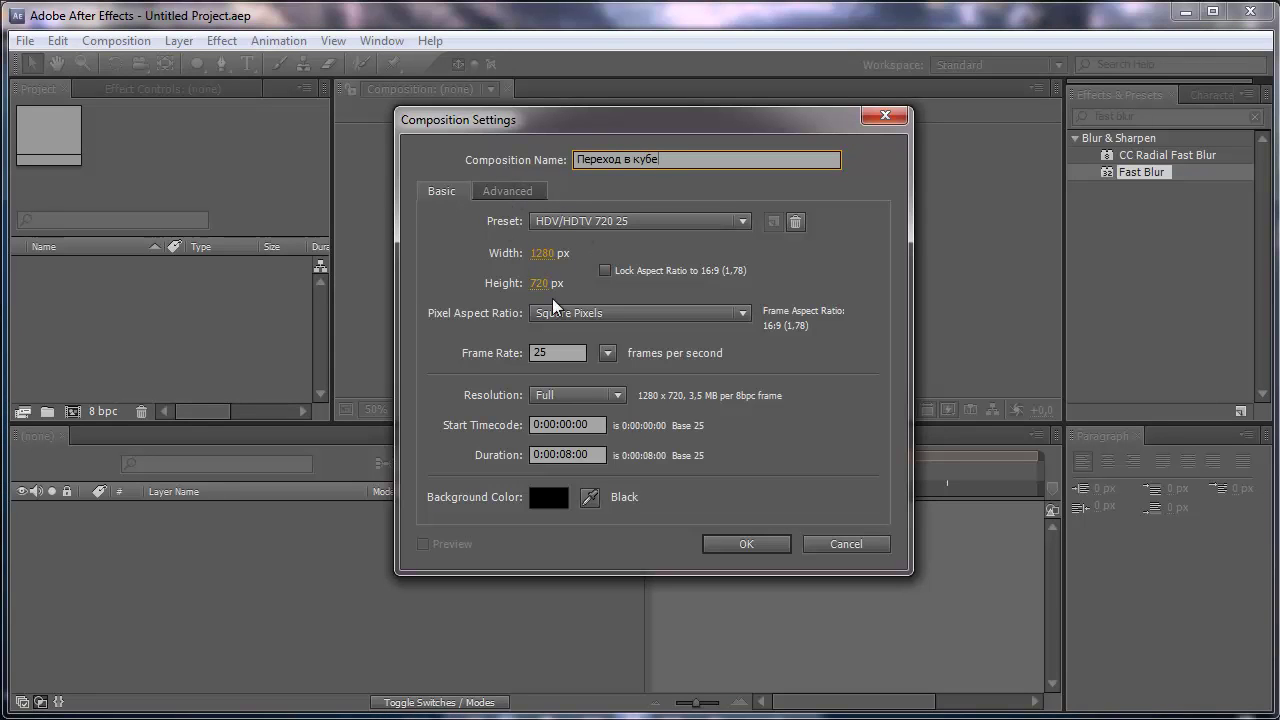
pyautogui.click(591, 456)
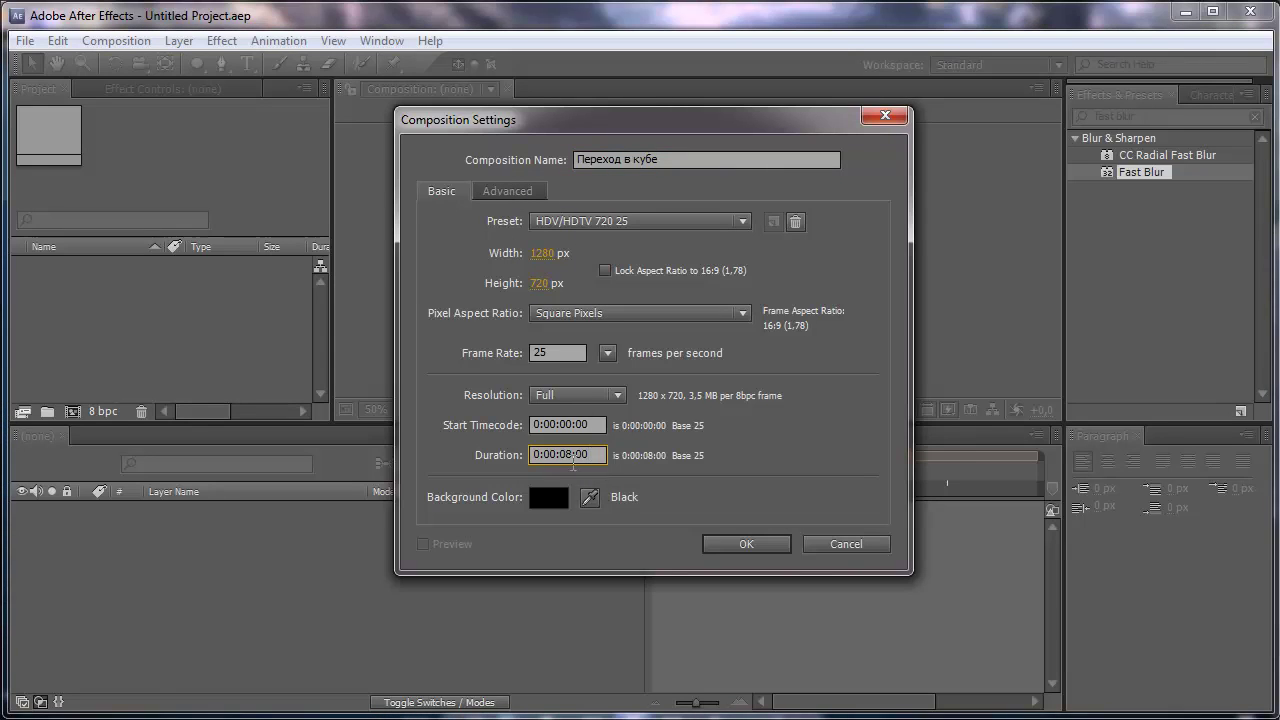
pyautogui.click(745, 544)
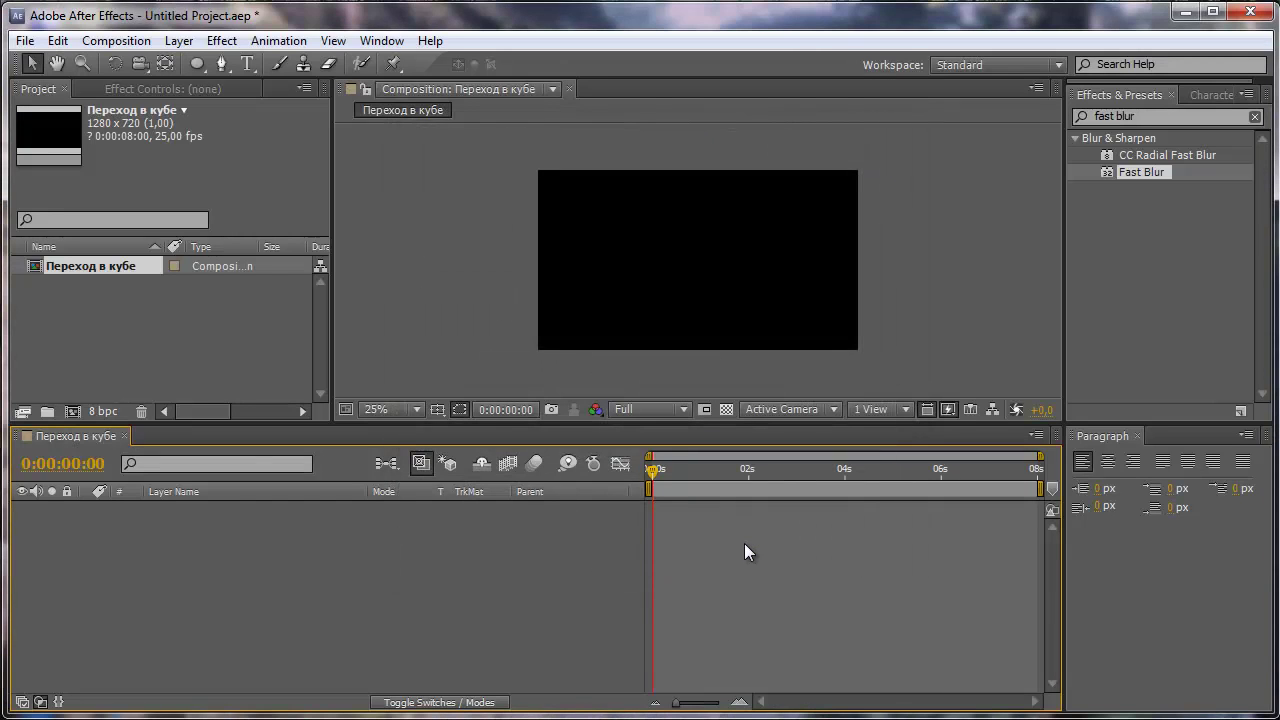
# Add a comp-size 1280×720 pale blue solid layer named 'Фон'
pyautogui.click(180, 41)
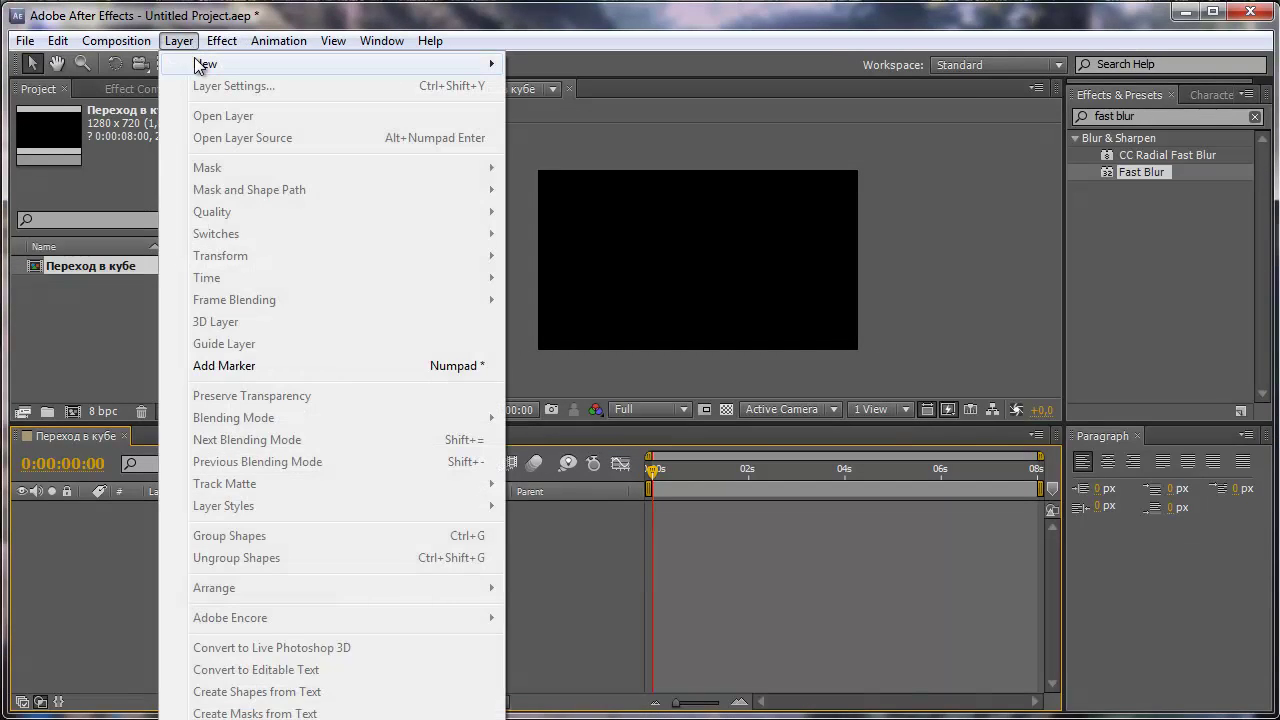
pyautogui.moveTo(466, 66)
pyautogui.click(575, 87)
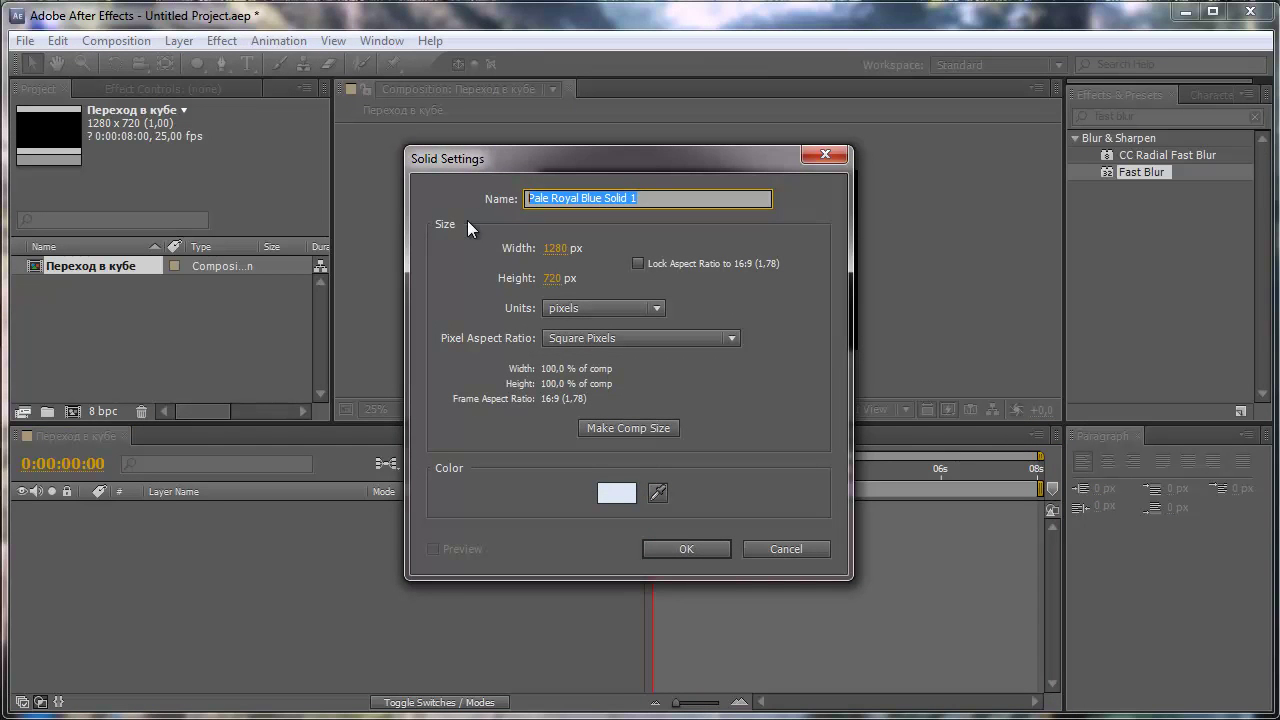
pyautogui.write('Фон')
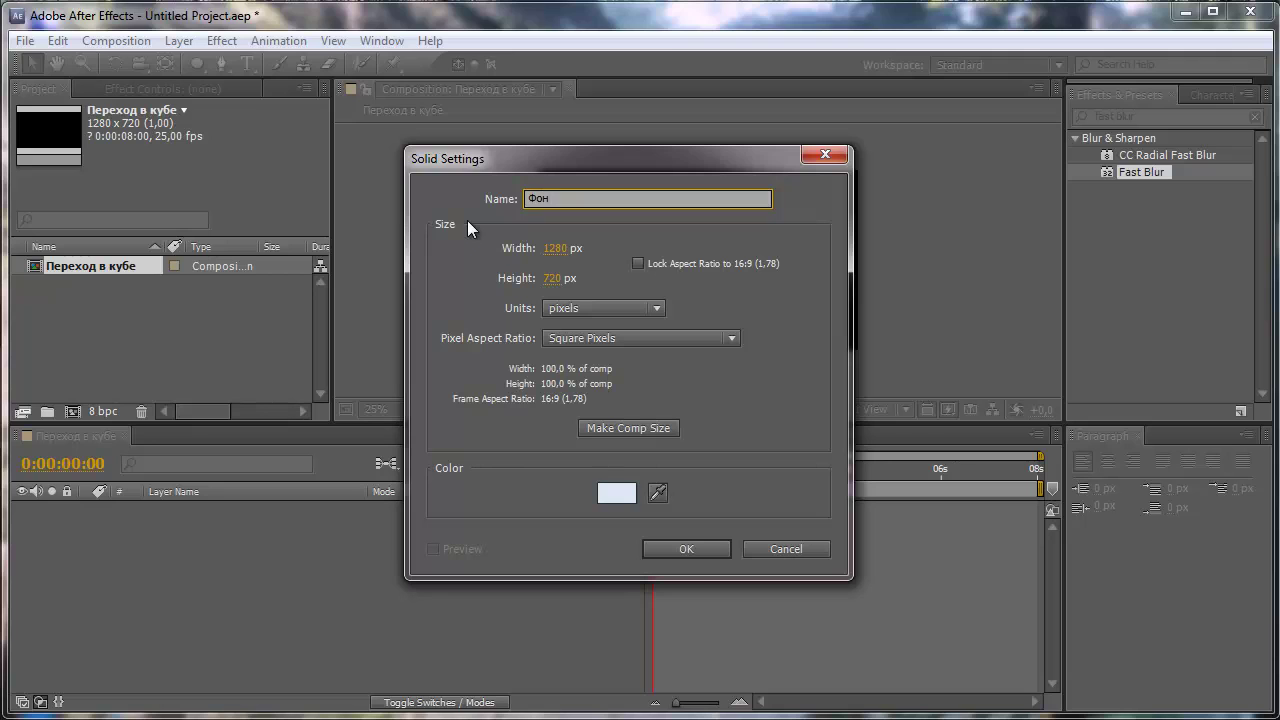
pyautogui.click(606, 430)
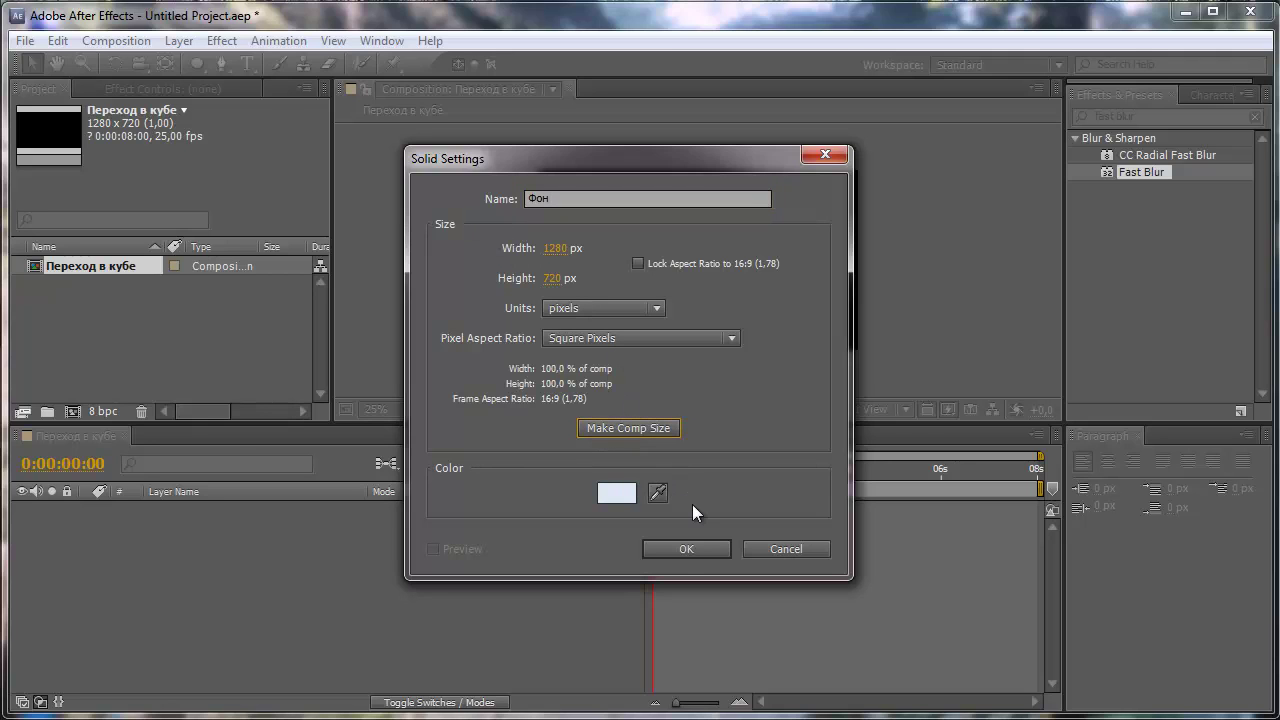
pyautogui.click(685, 549)
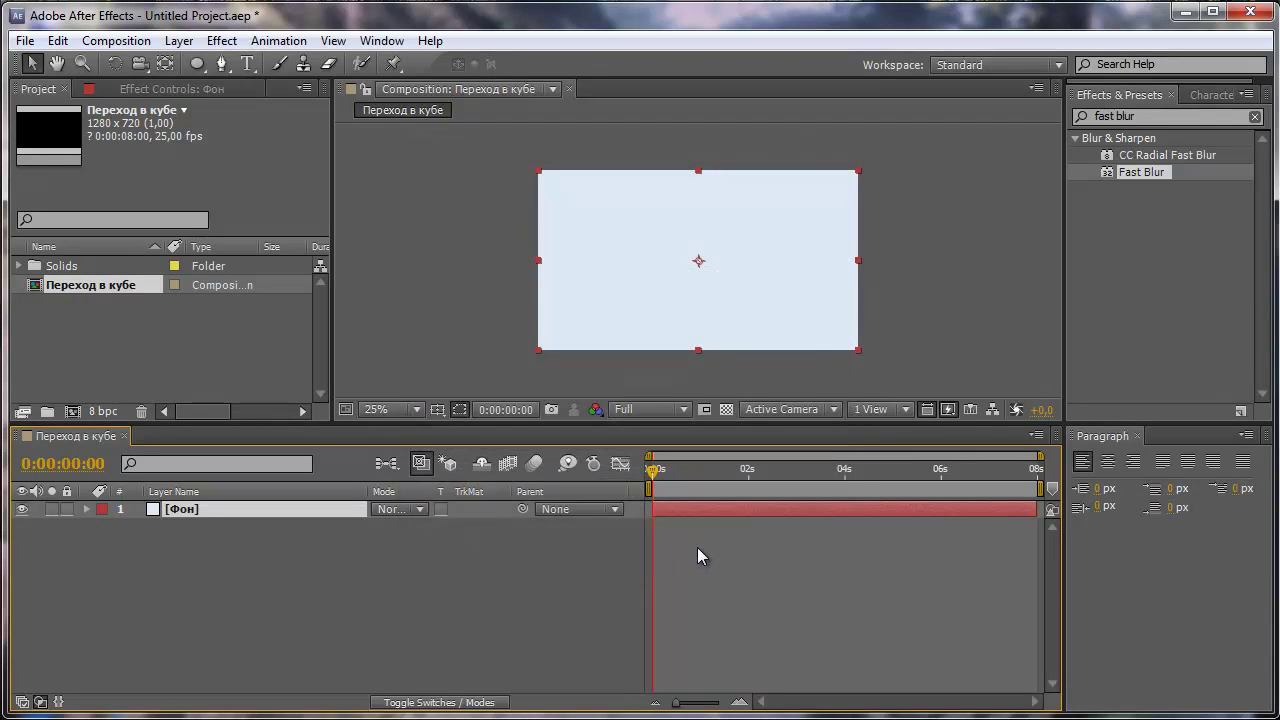
pyautogui.click(1140, 117)
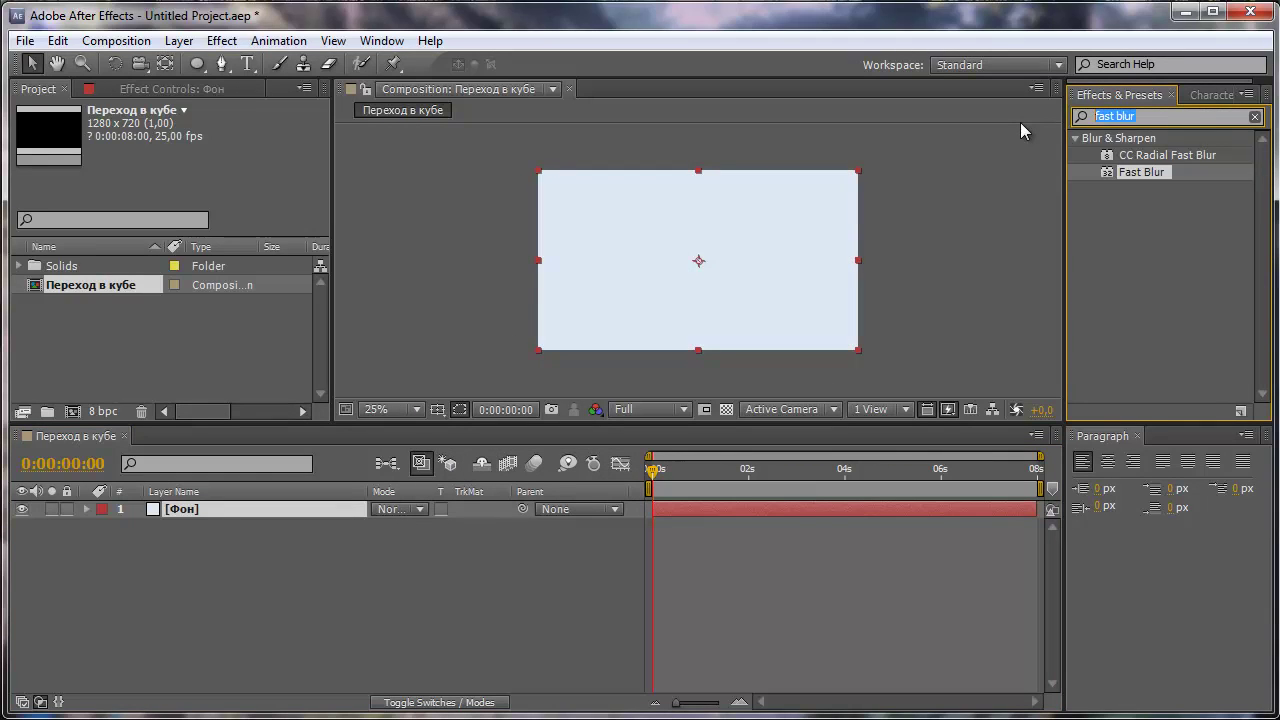
# Apply the Ramp effect to Фон with start colour 2698ED and end colour 071731
pyautogui.write('ramp')
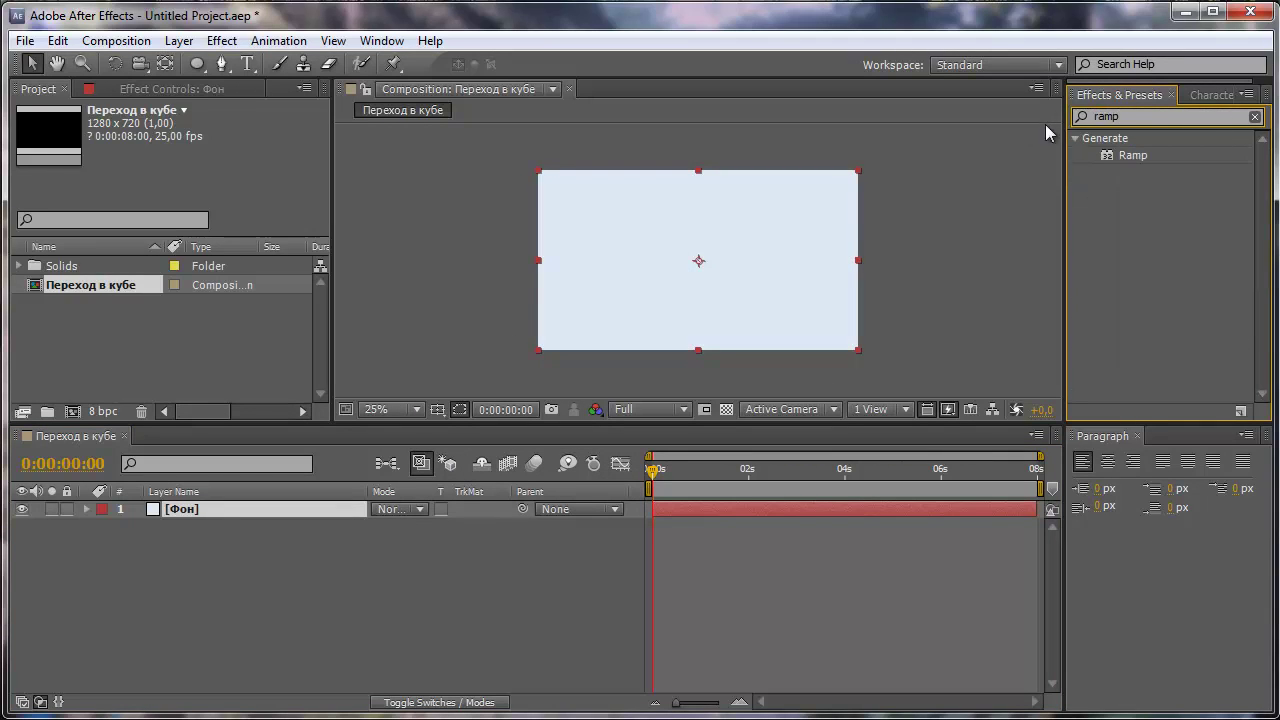
pyautogui.moveTo(1130, 155)
pyautogui.mouseDown()
pyautogui.moveTo(587, 343)
pyautogui.moveTo(208, 512)
pyautogui.mouseUp()
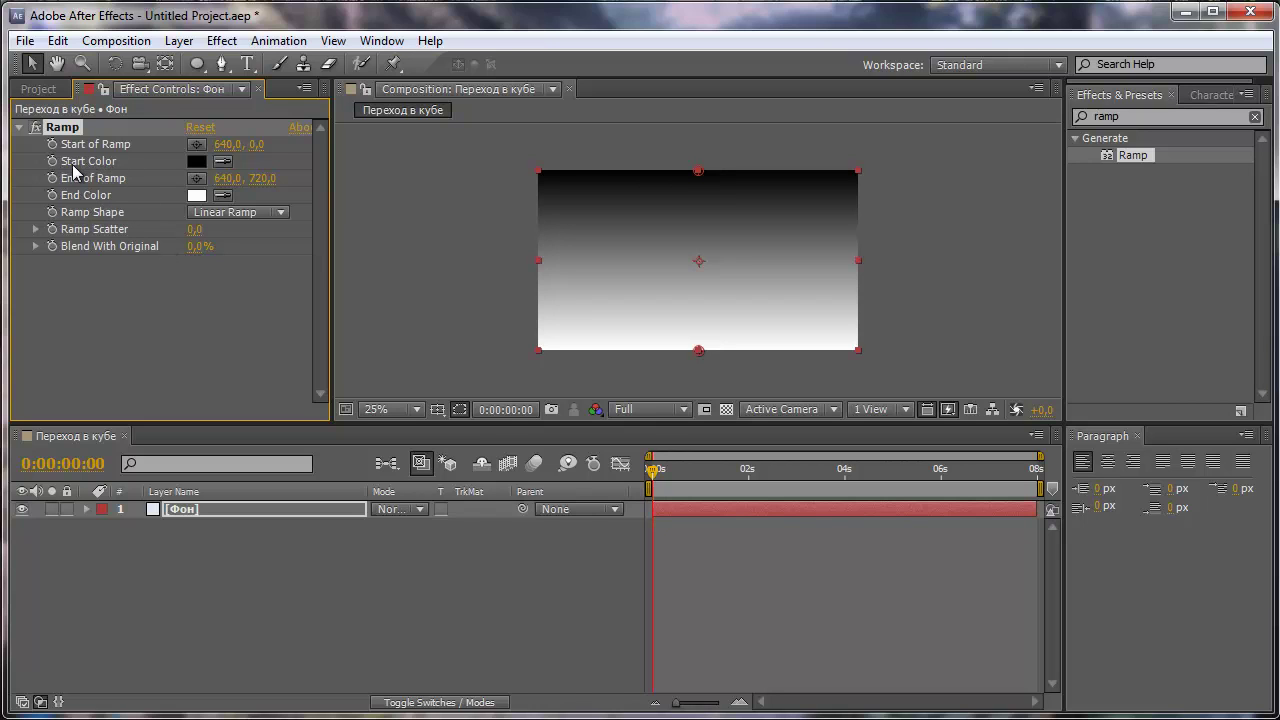
pyautogui.click(191, 165)
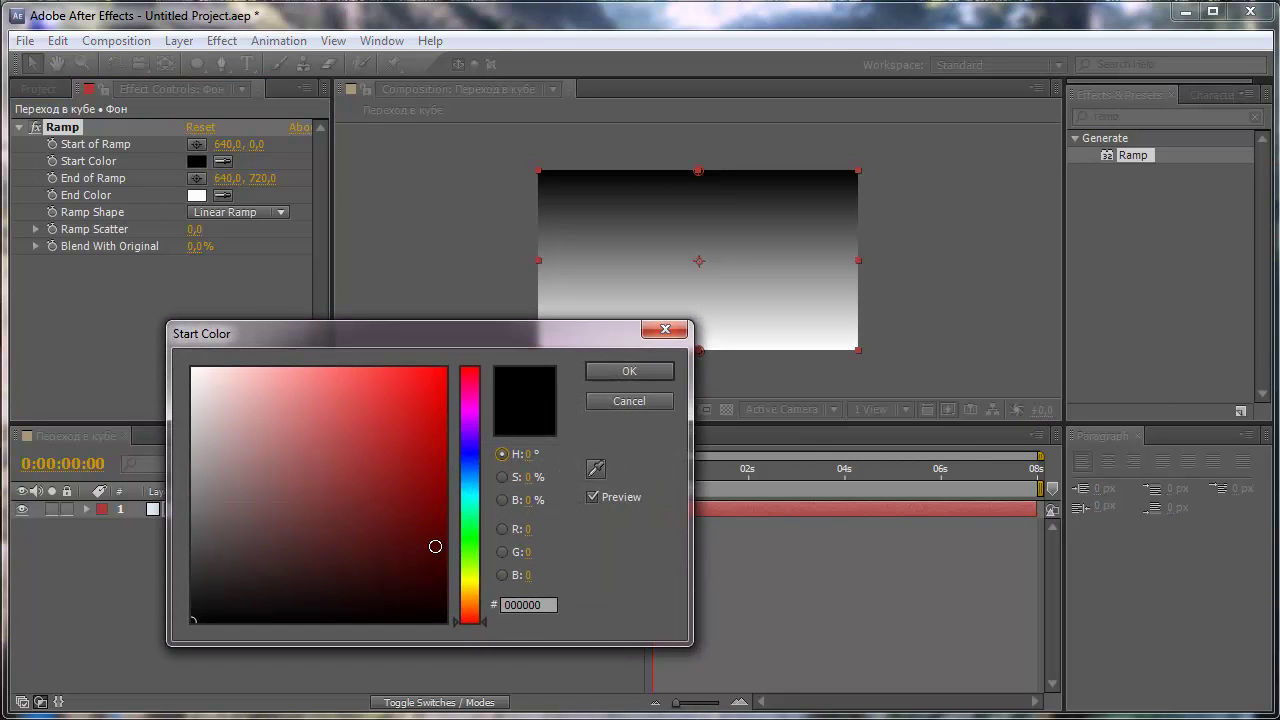
pyautogui.moveTo(472, 543); pyautogui.dragTo(463, 482)
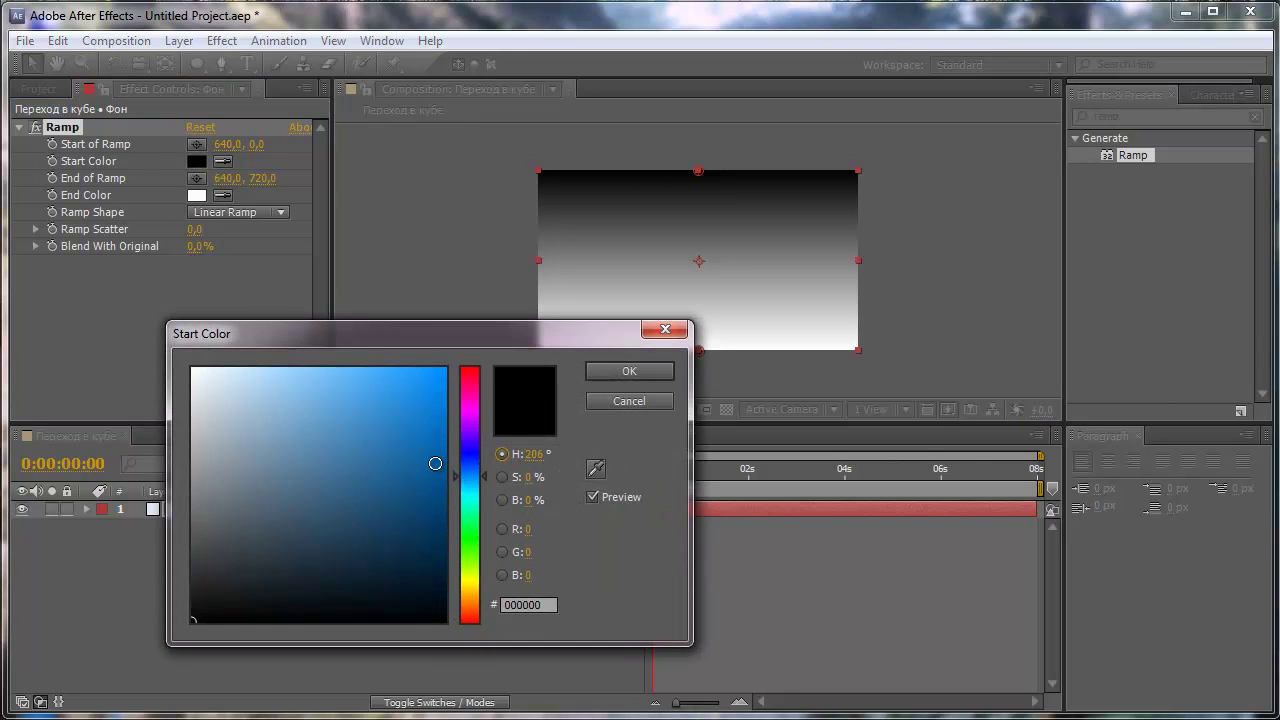
pyautogui.moveTo(384, 409); pyautogui.dragTo(404, 385)
pyautogui.click(624, 371)
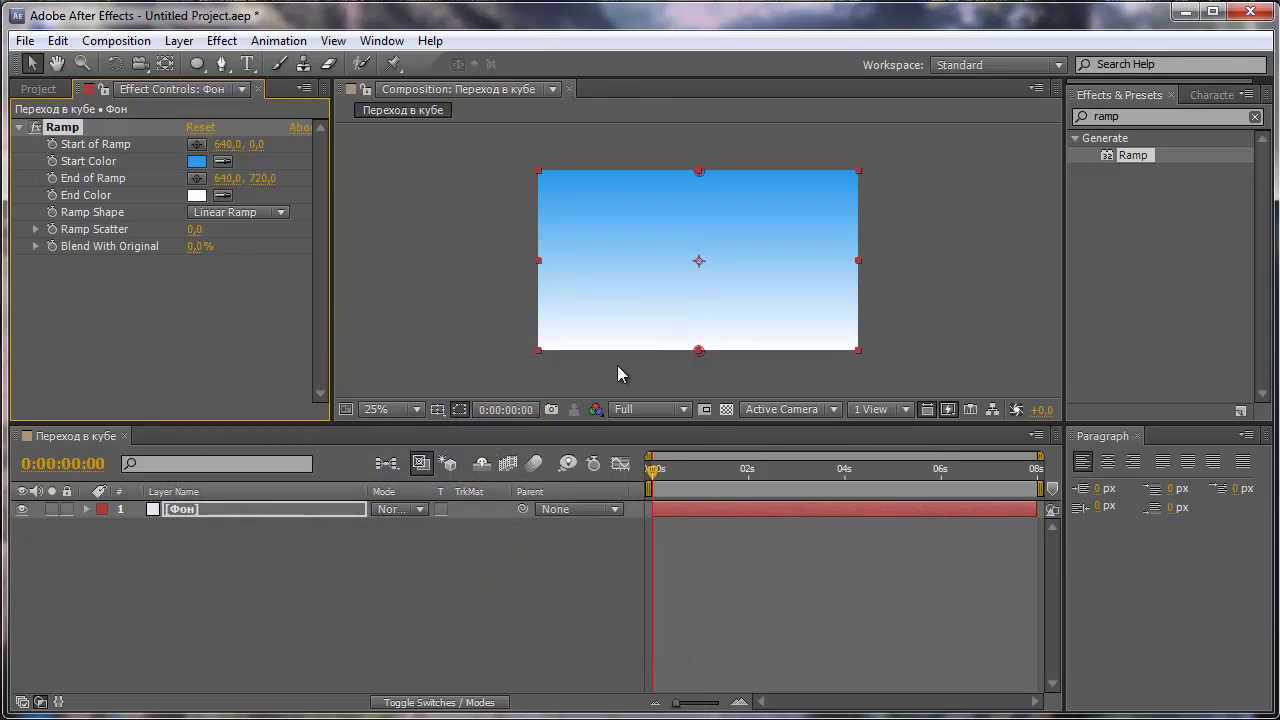
pyautogui.click(197, 195)
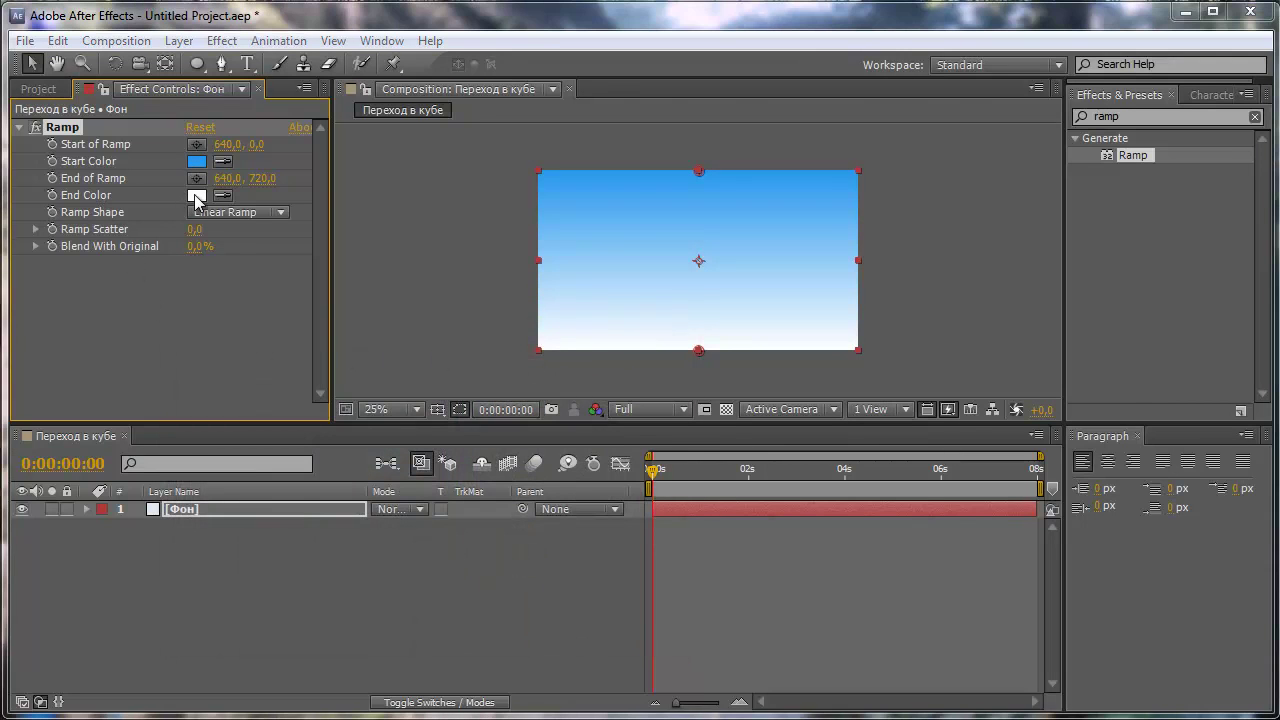
pyautogui.click(469, 468)
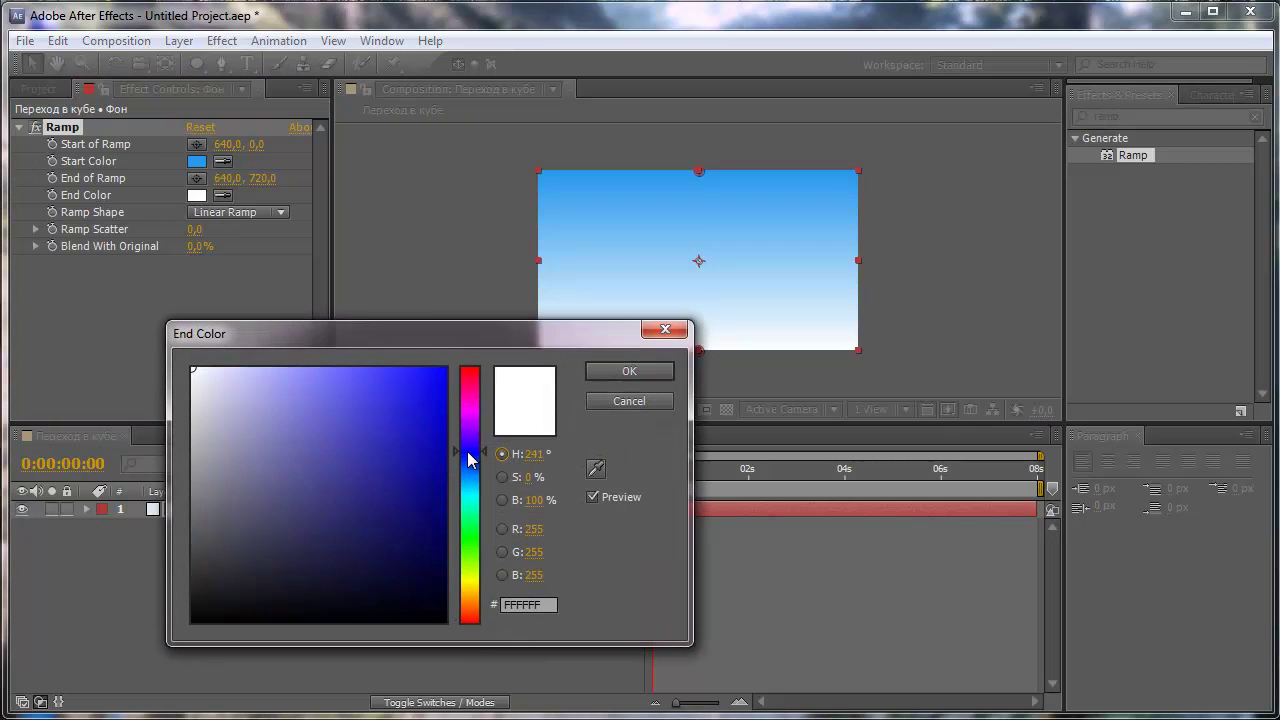
pyautogui.click(407, 573)
pyautogui.click(629, 371)
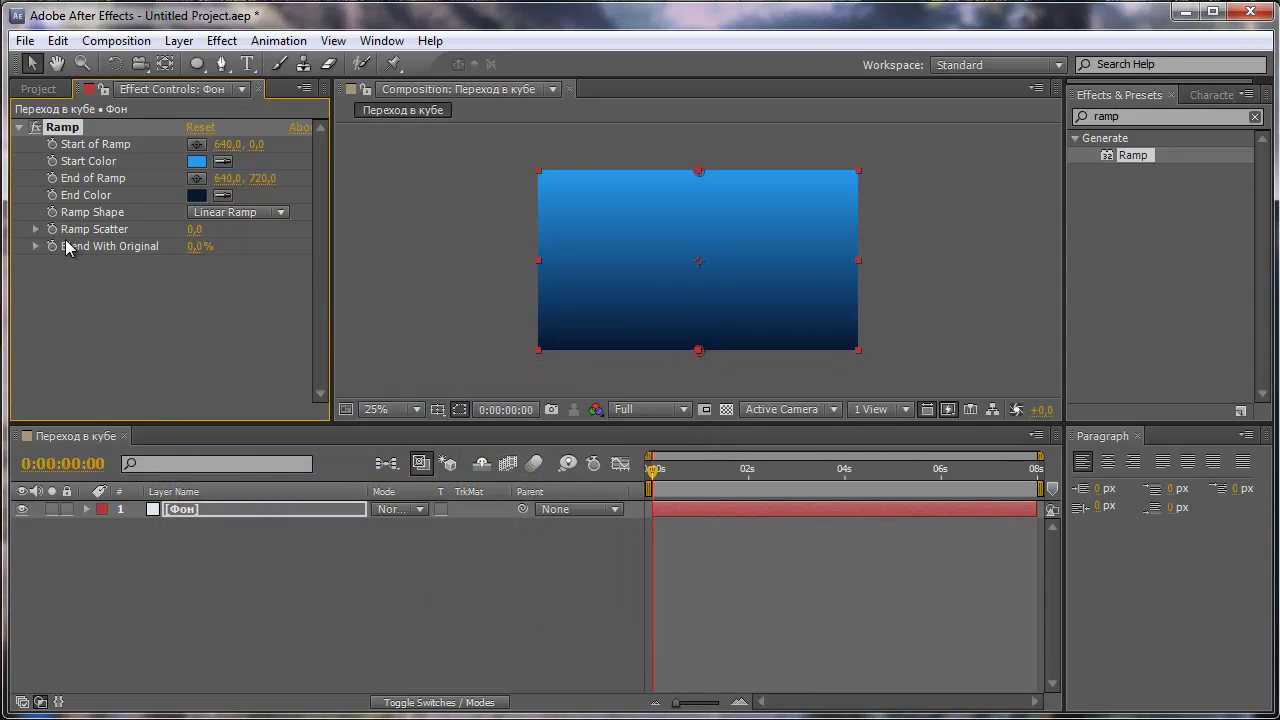
# Make the Фон ramp a Radial Ramp ending at 640, 920 with Ramp Scatter 15
pyautogui.click(205, 212)
pyautogui.click(236, 253)
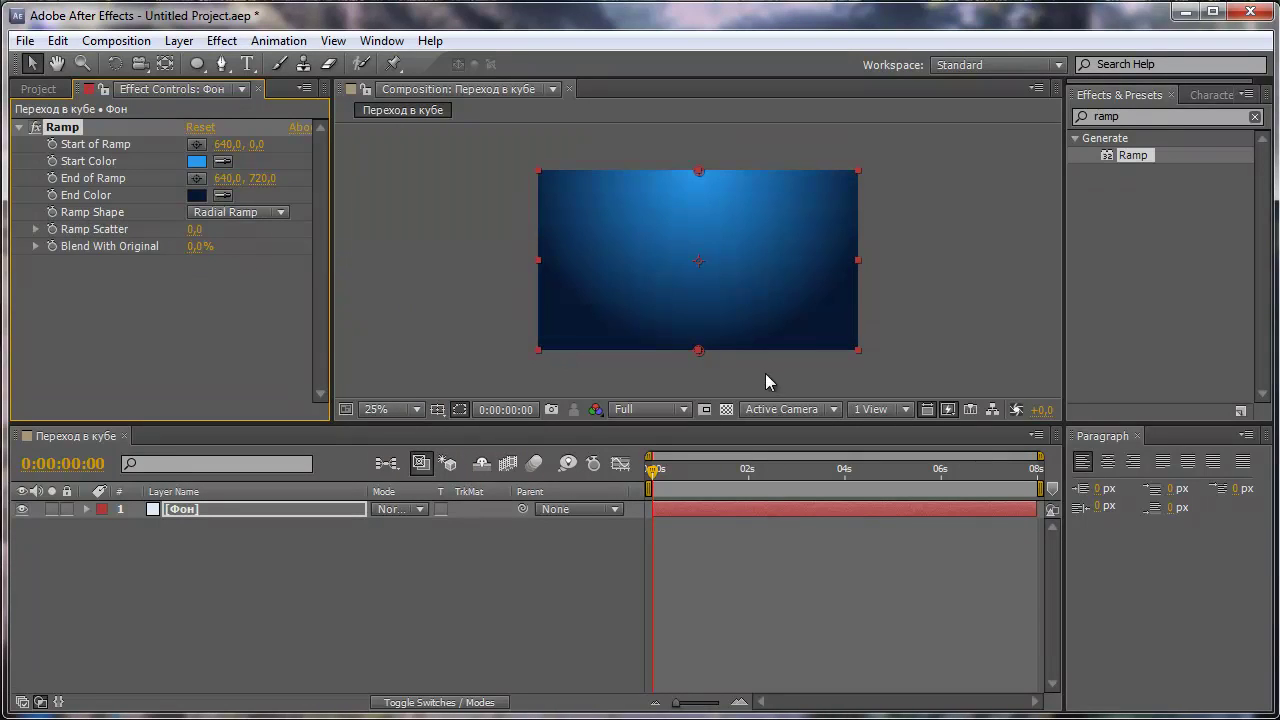
pyautogui.press(',')
pyautogui.moveTo(697, 305); pyautogui.dragTo(701, 333)
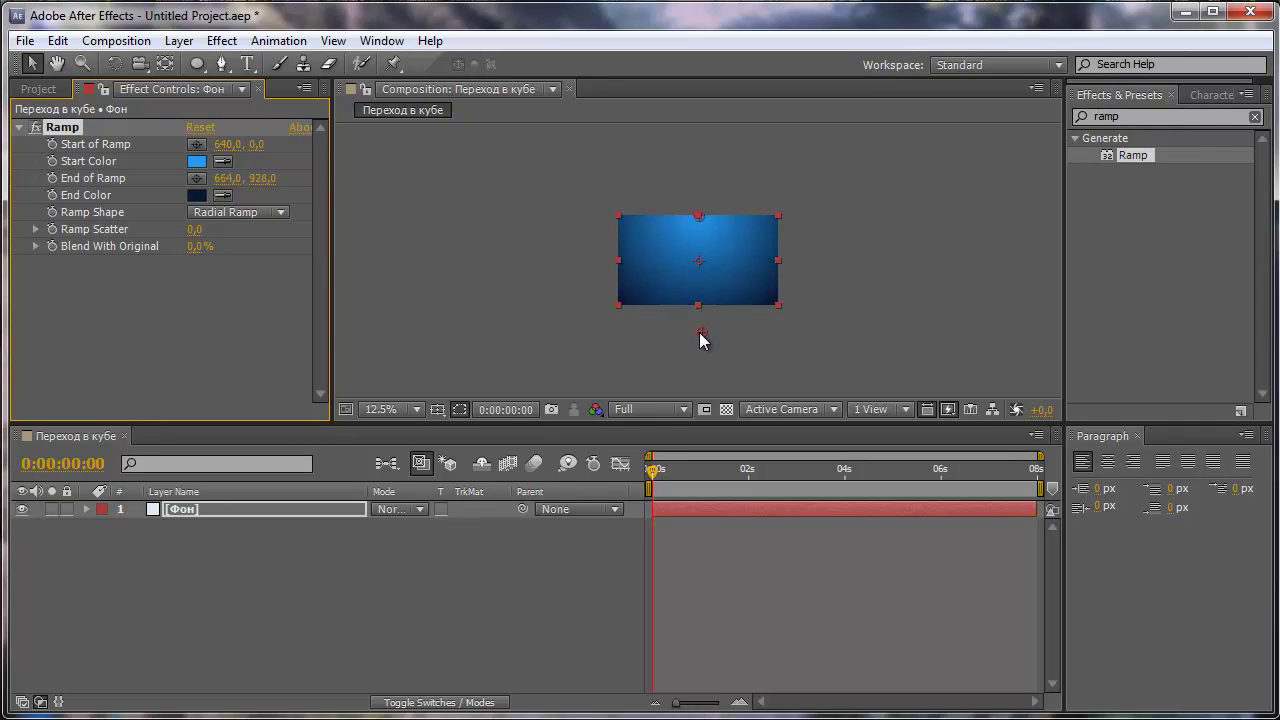
pyautogui.moveTo(699, 332); pyautogui.dragTo(697, 331)
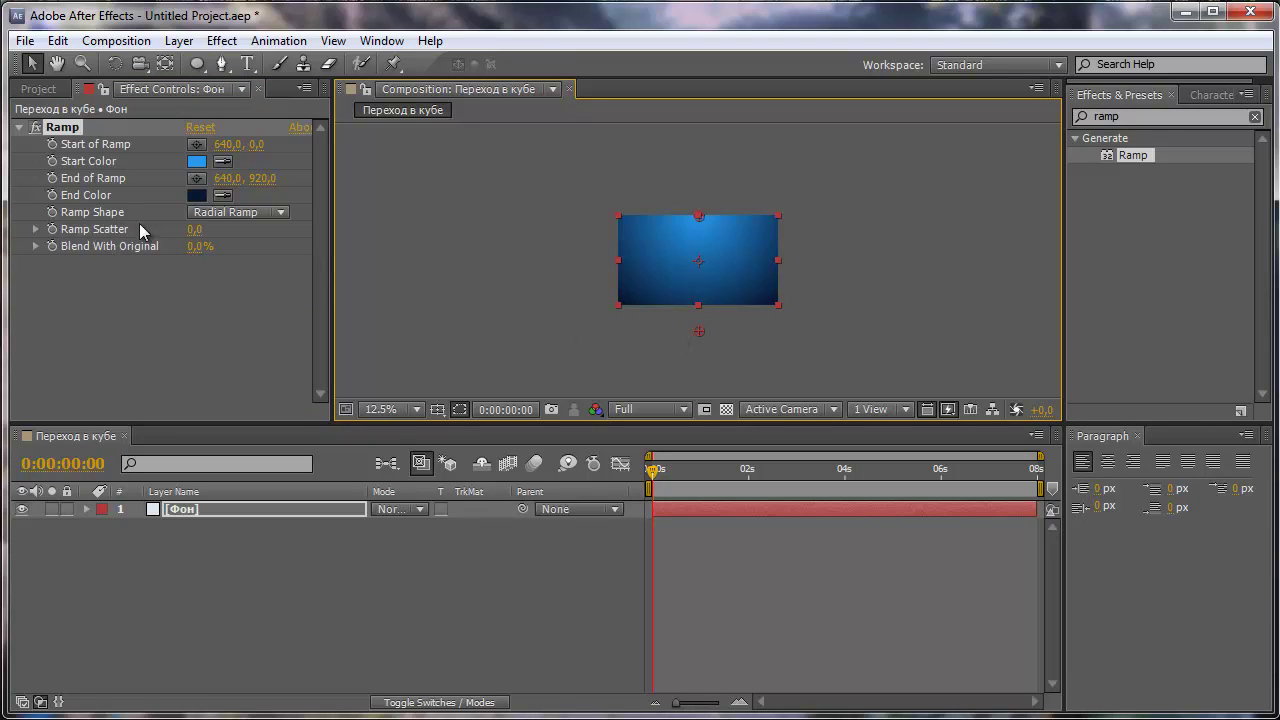
pyautogui.click(194, 229)
pyautogui.write('15')
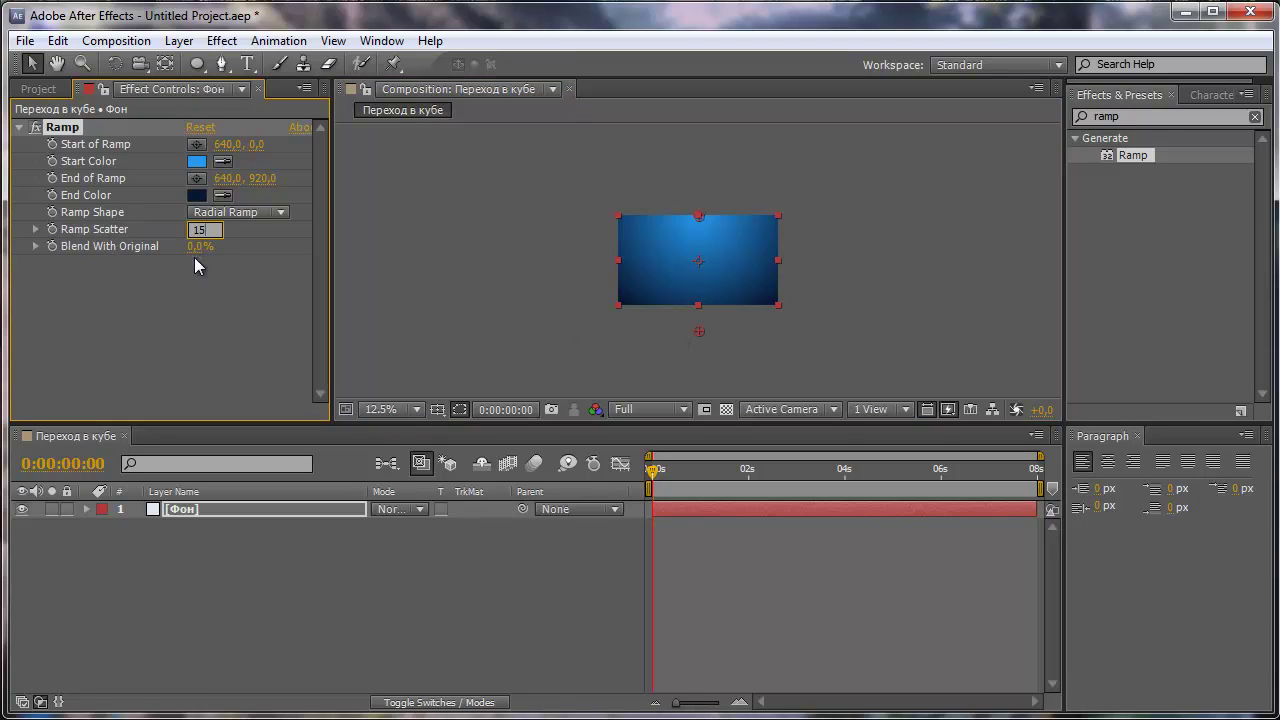
pyautogui.click(201, 306)
pyautogui.scroll(1, 802, 283)
pyautogui.click(913, 304)
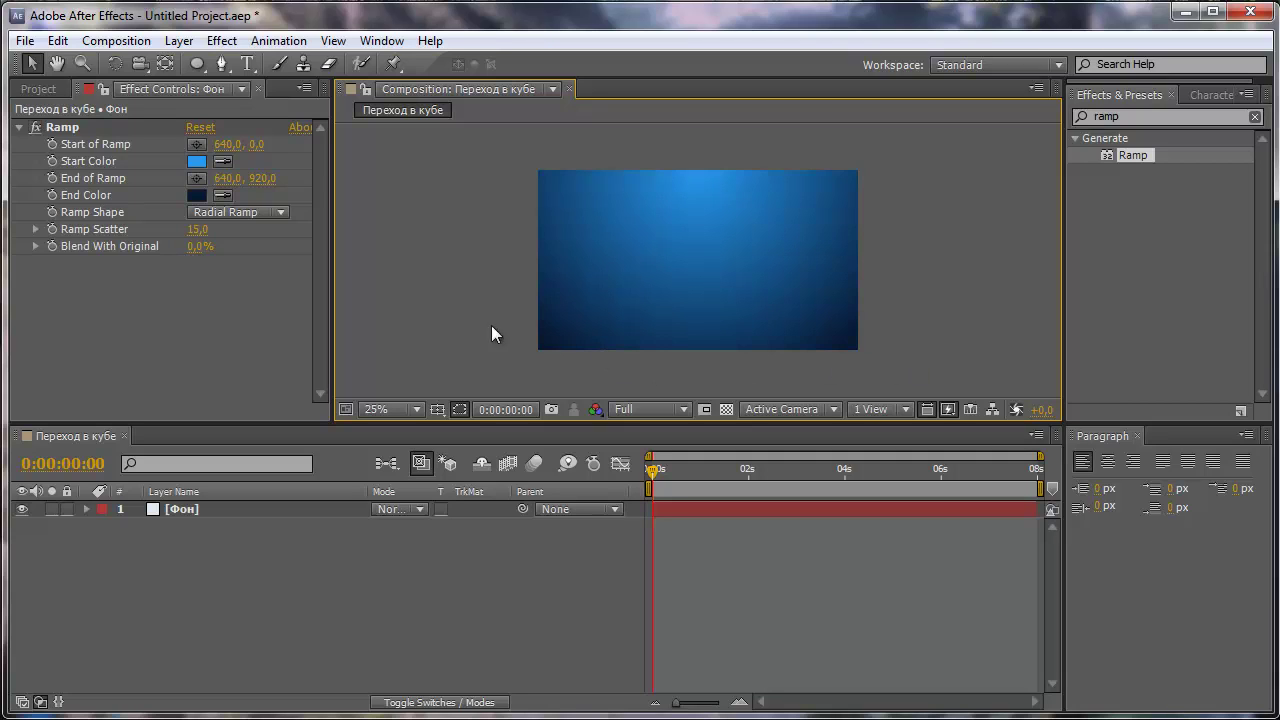
# Draw a wide, flat ellipse in the lower middle filled with light blue 70C7EB
pyautogui.click(196, 64)
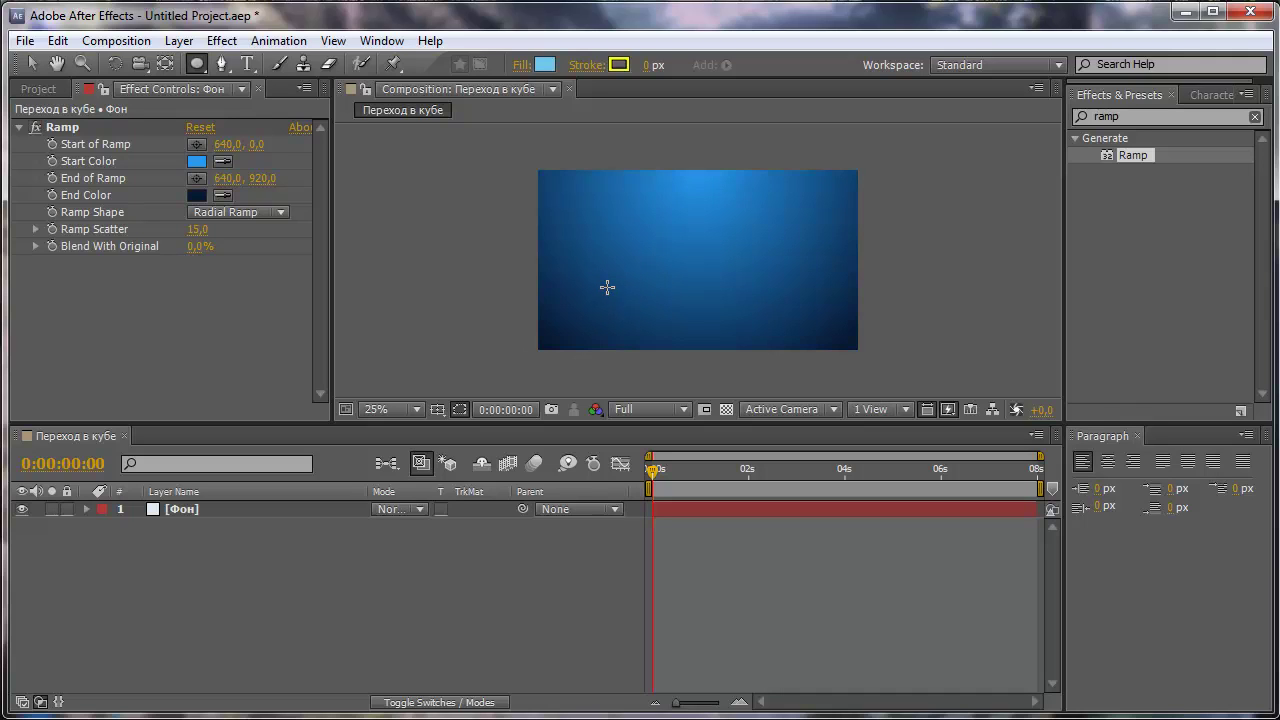
pyautogui.moveTo(610, 283); pyautogui.dragTo(786, 304)
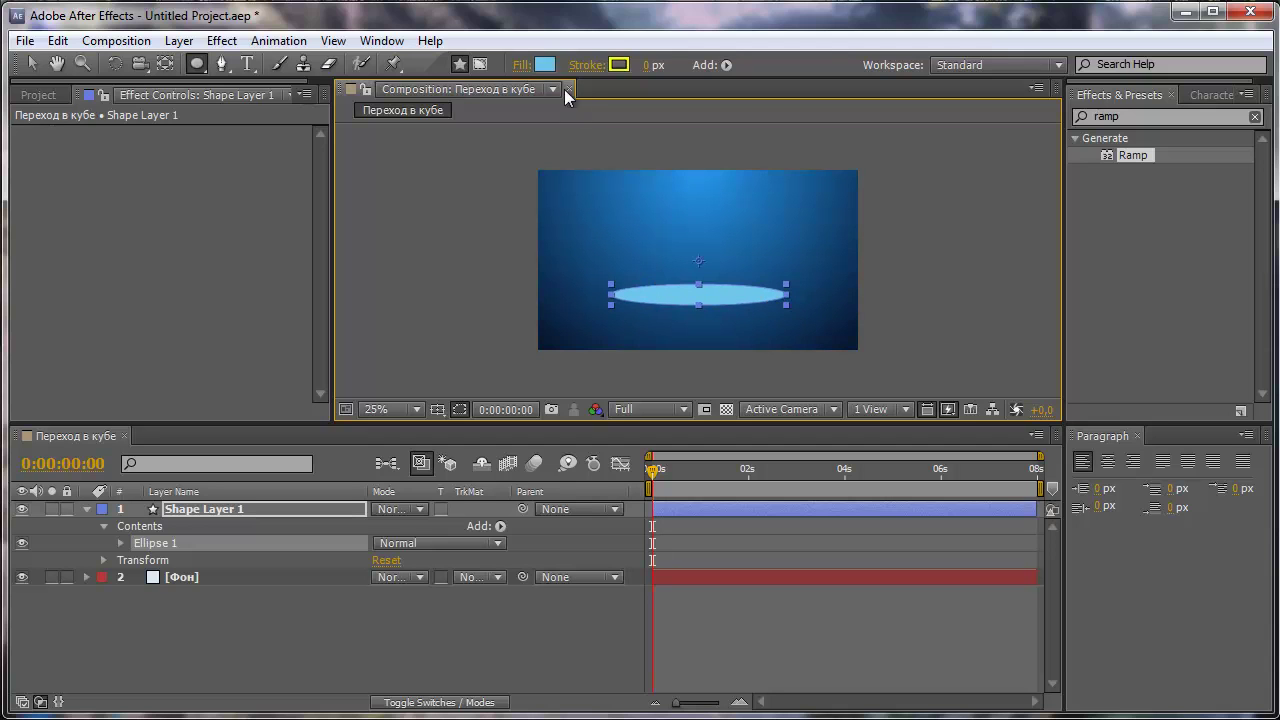
pyautogui.click(545, 66)
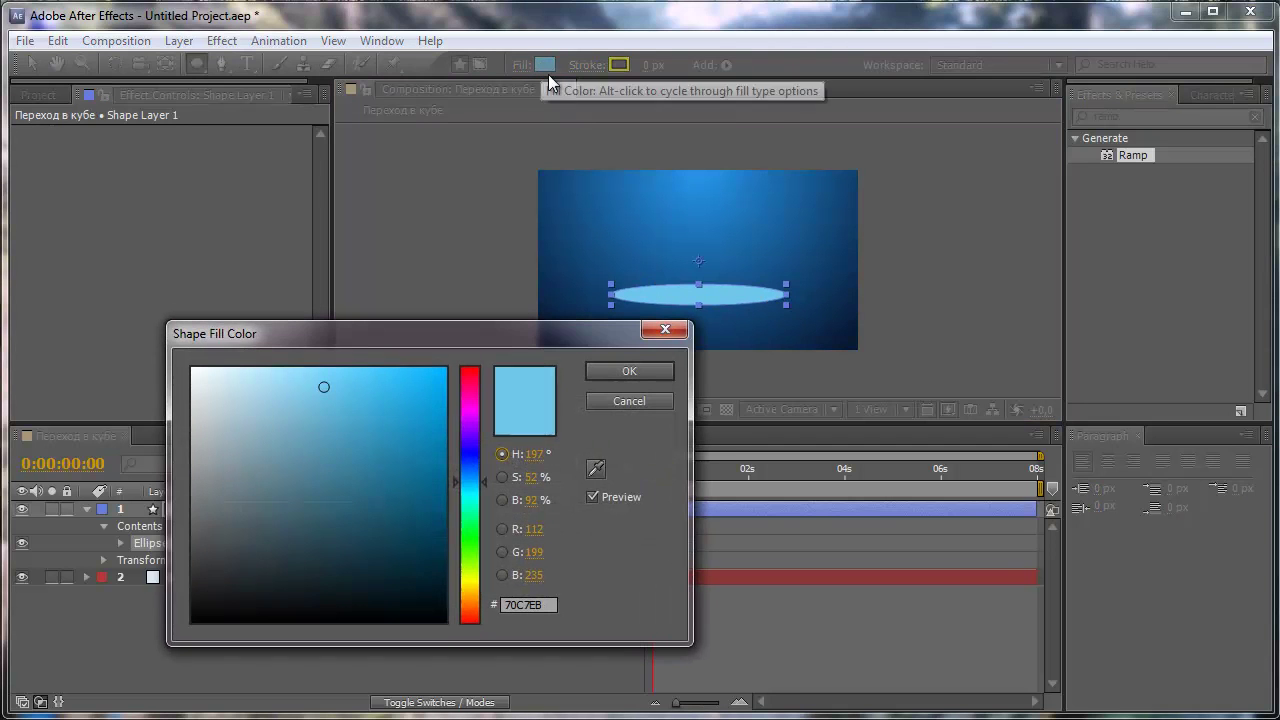
pyautogui.click(624, 373)
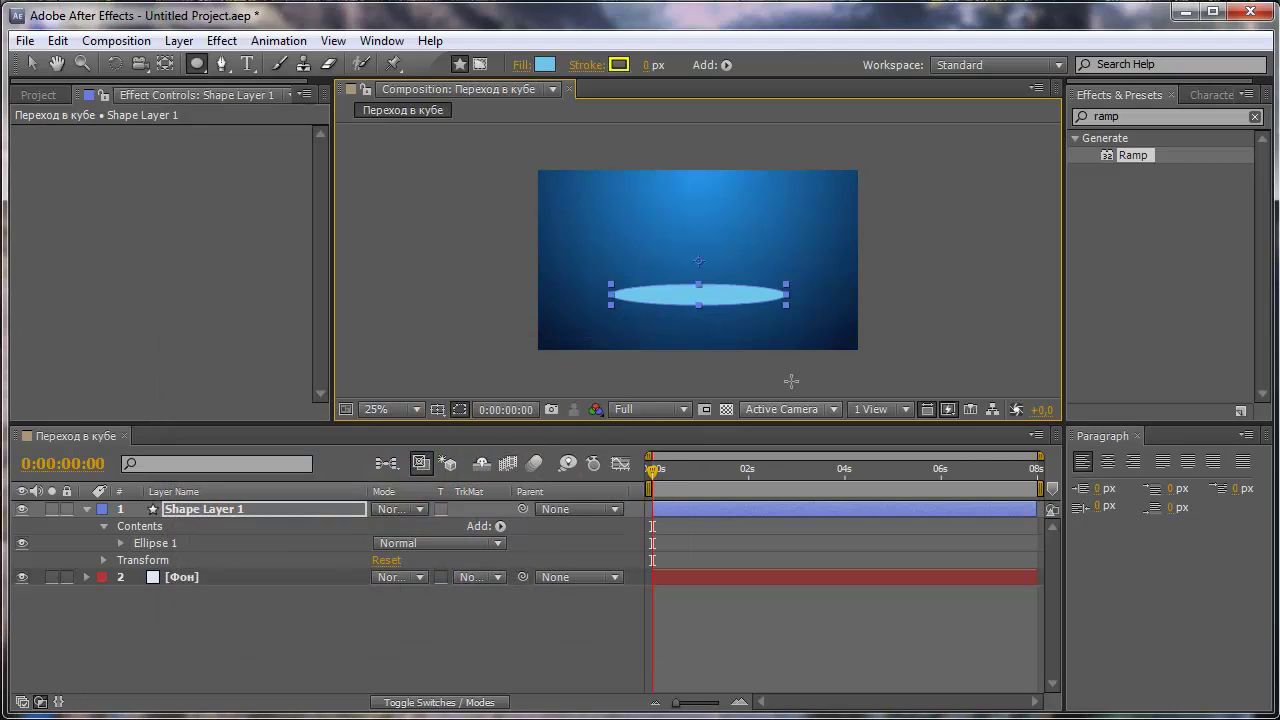
# Give Shape Layer 1 a horizontal-only Fast Blur of 400, then duplicate the effect
pyautogui.doubleClick(1140, 116)
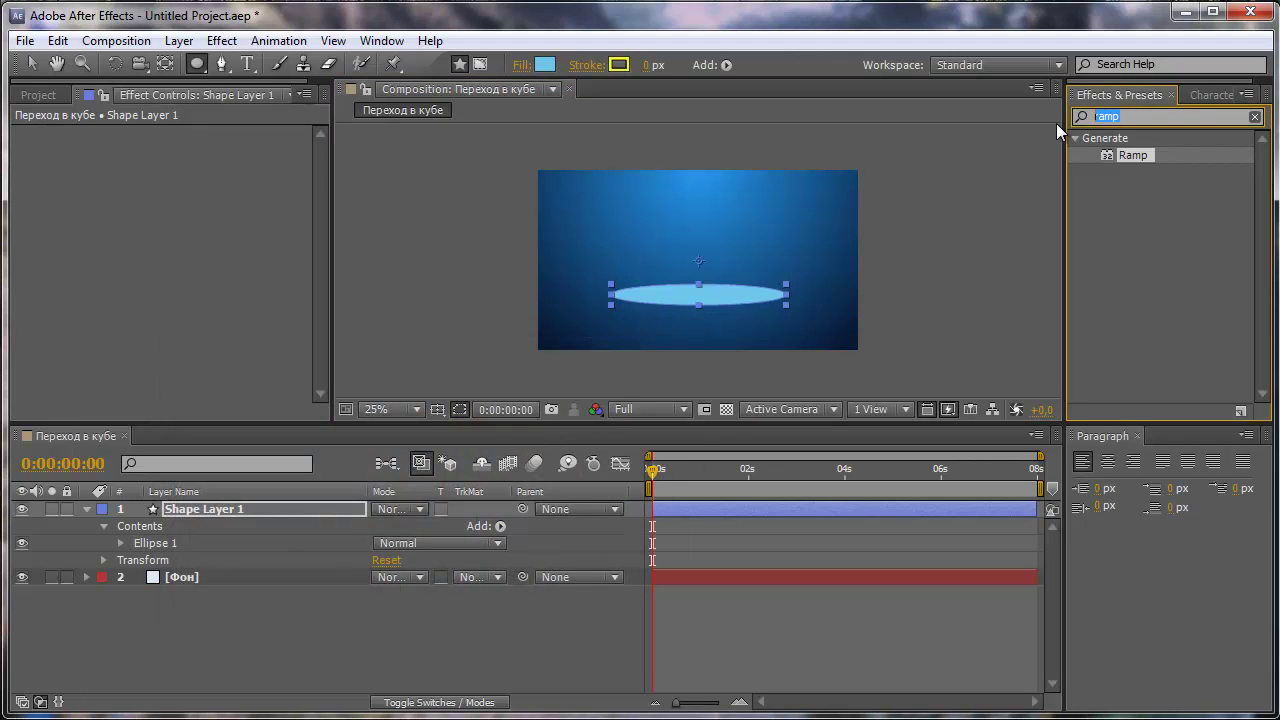
pyautogui.write('fast')
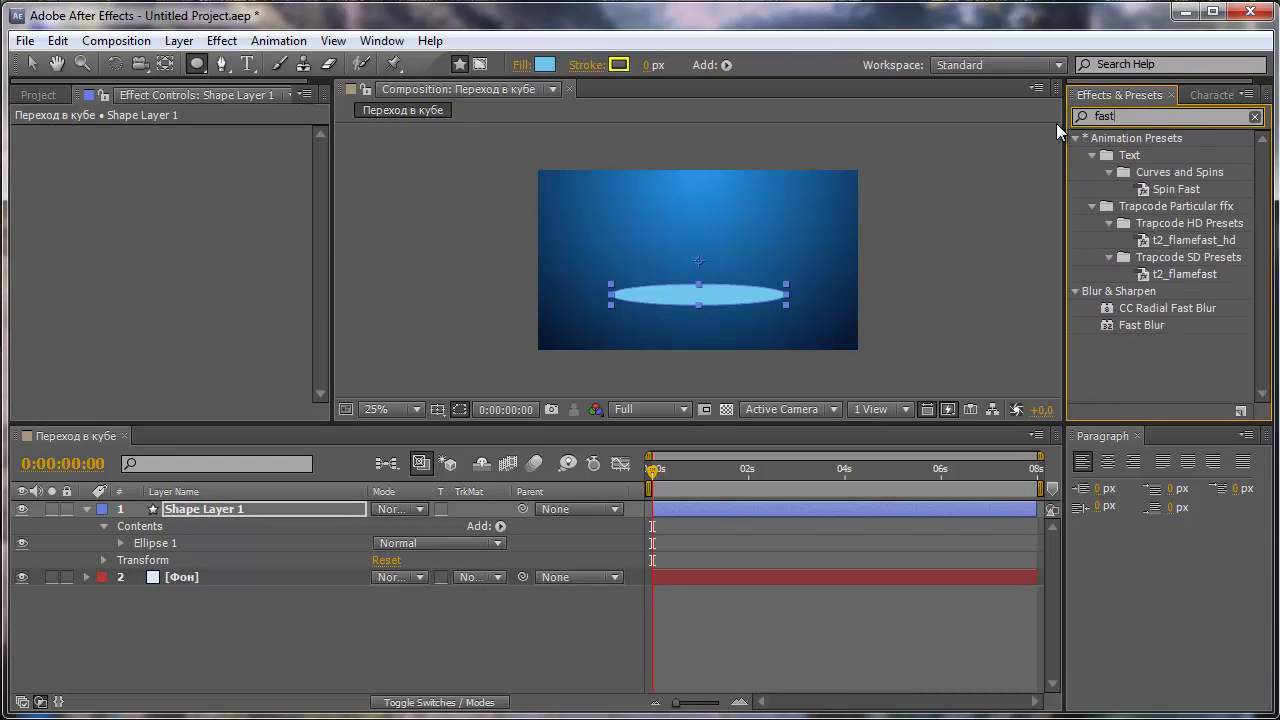
pyautogui.write(' blur')
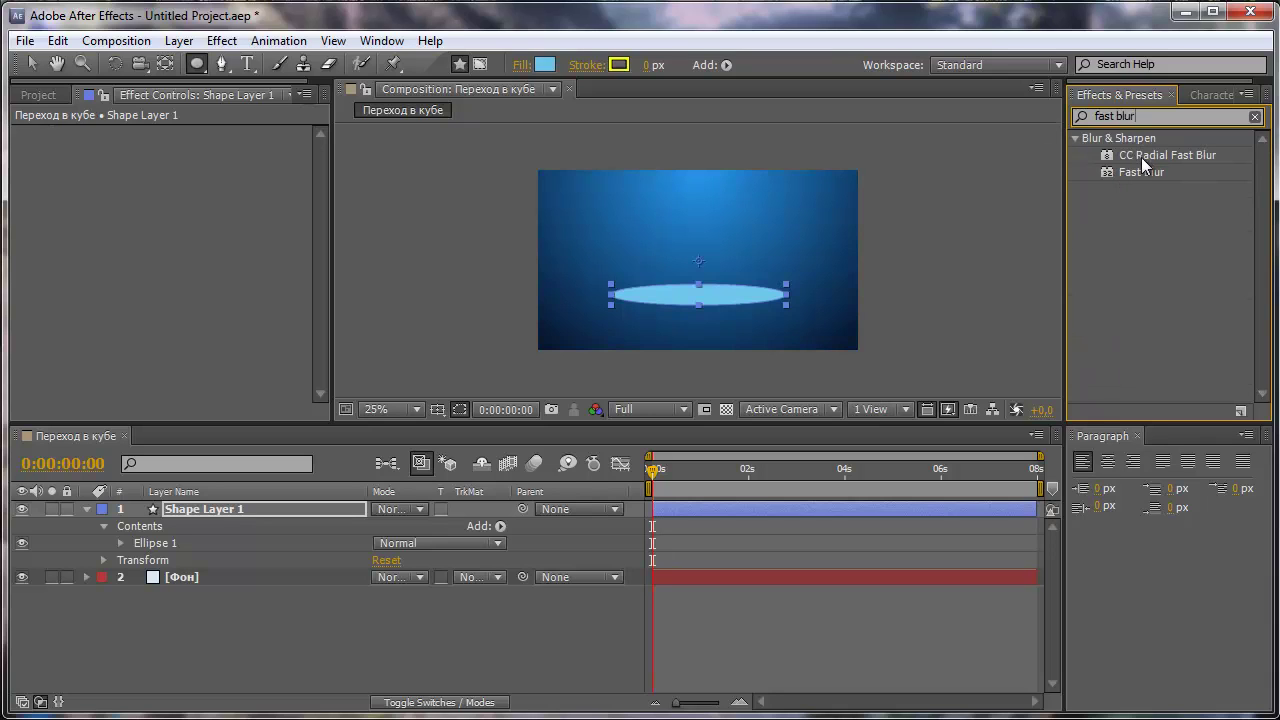
pyautogui.moveTo(1134, 172); pyautogui.dragTo(229, 510)
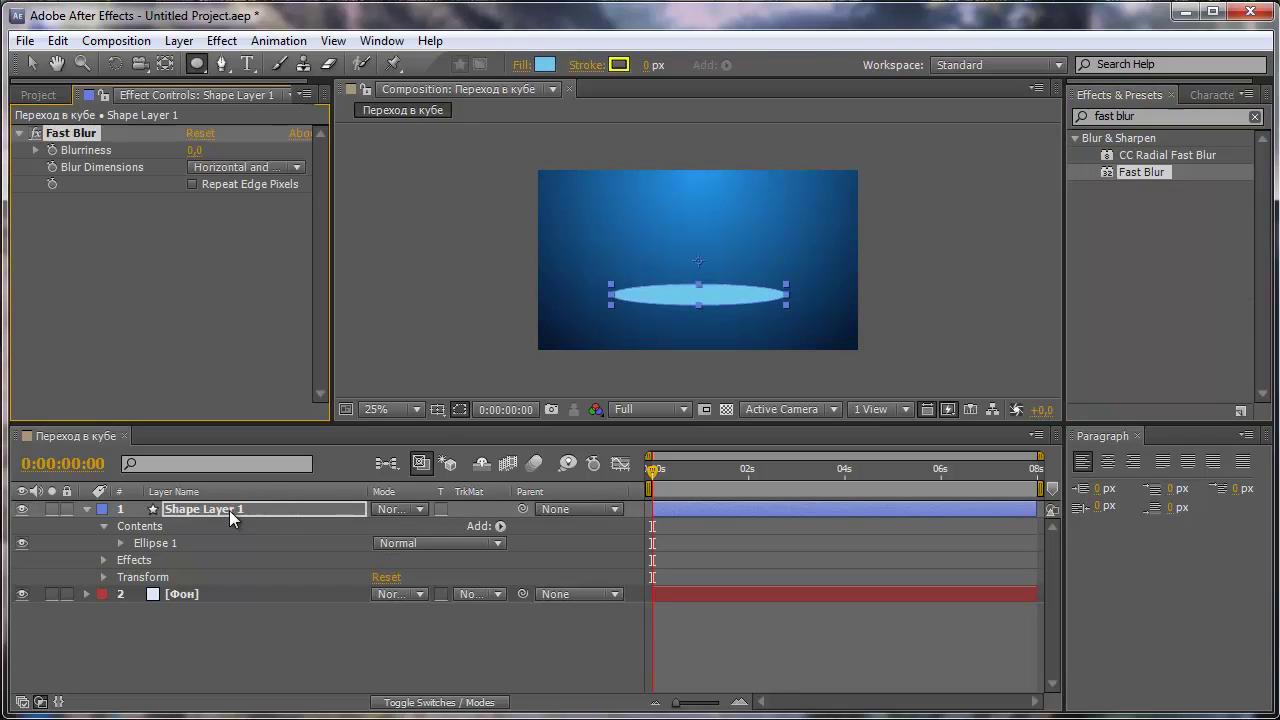
pyautogui.press('v')
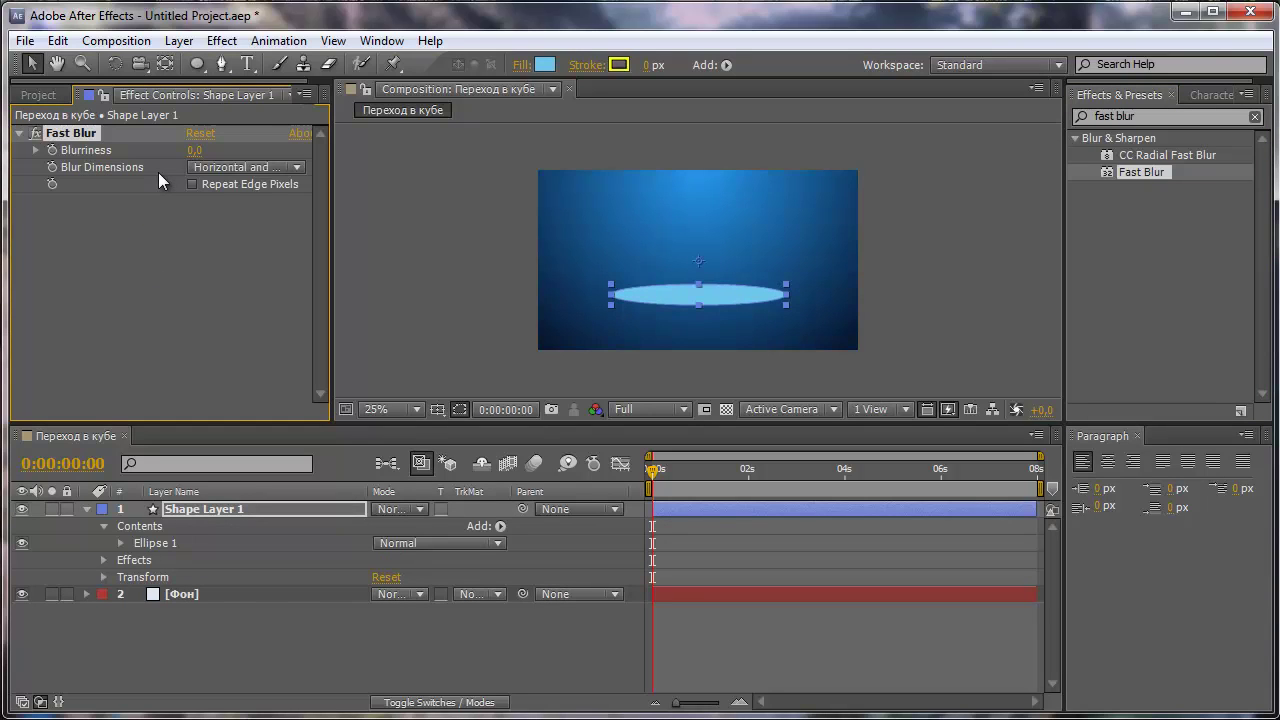
pyautogui.click(212, 168)
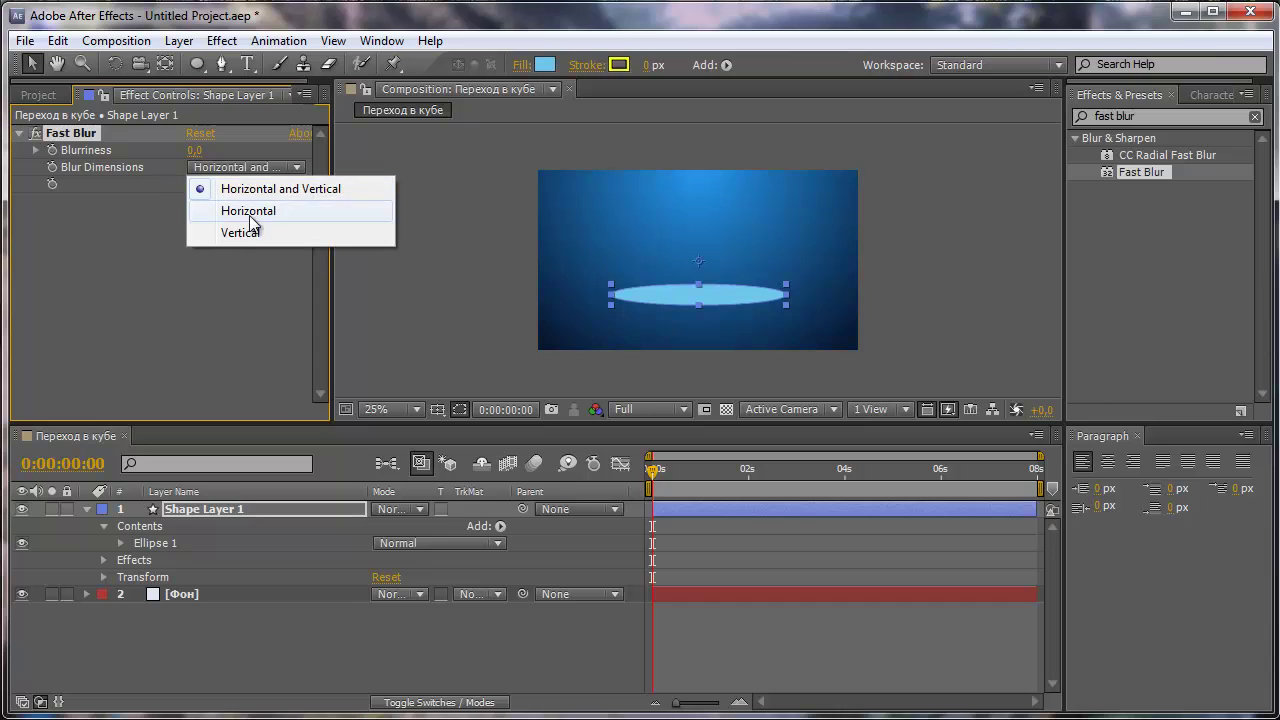
pyautogui.click(249, 213)
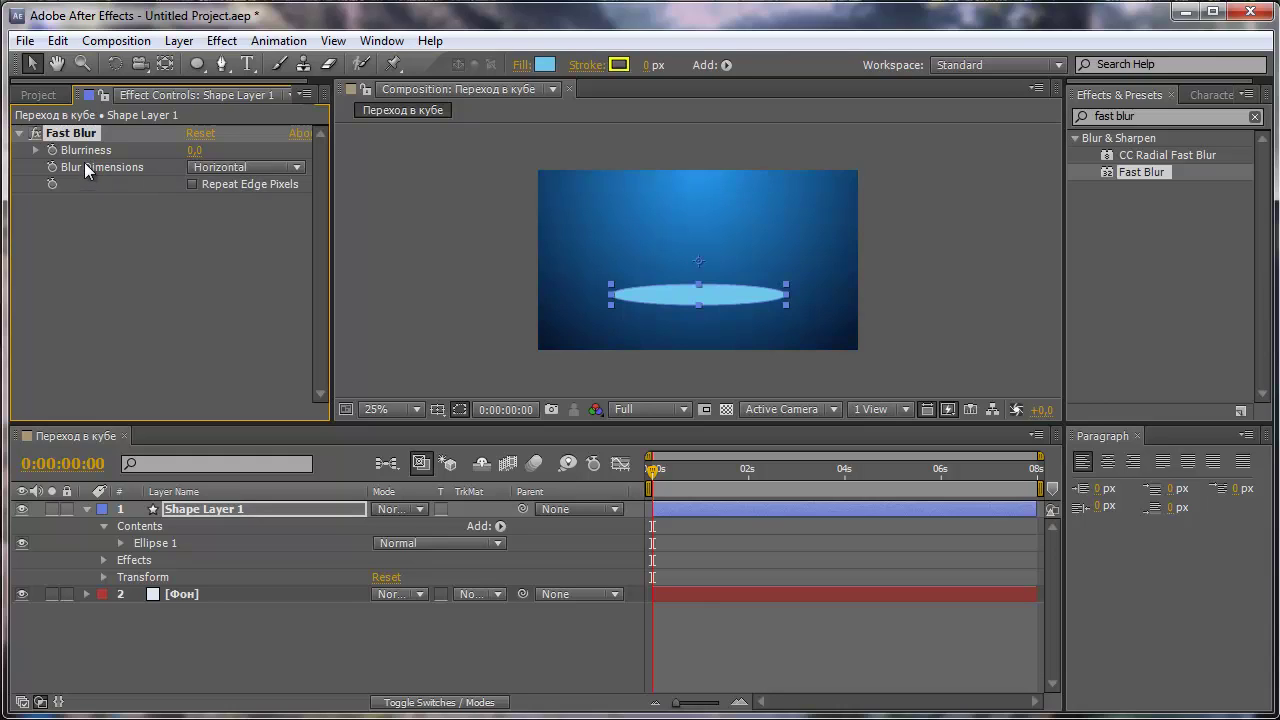
pyautogui.click(195, 150)
pyautogui.write('400')
pyautogui.press('Return')
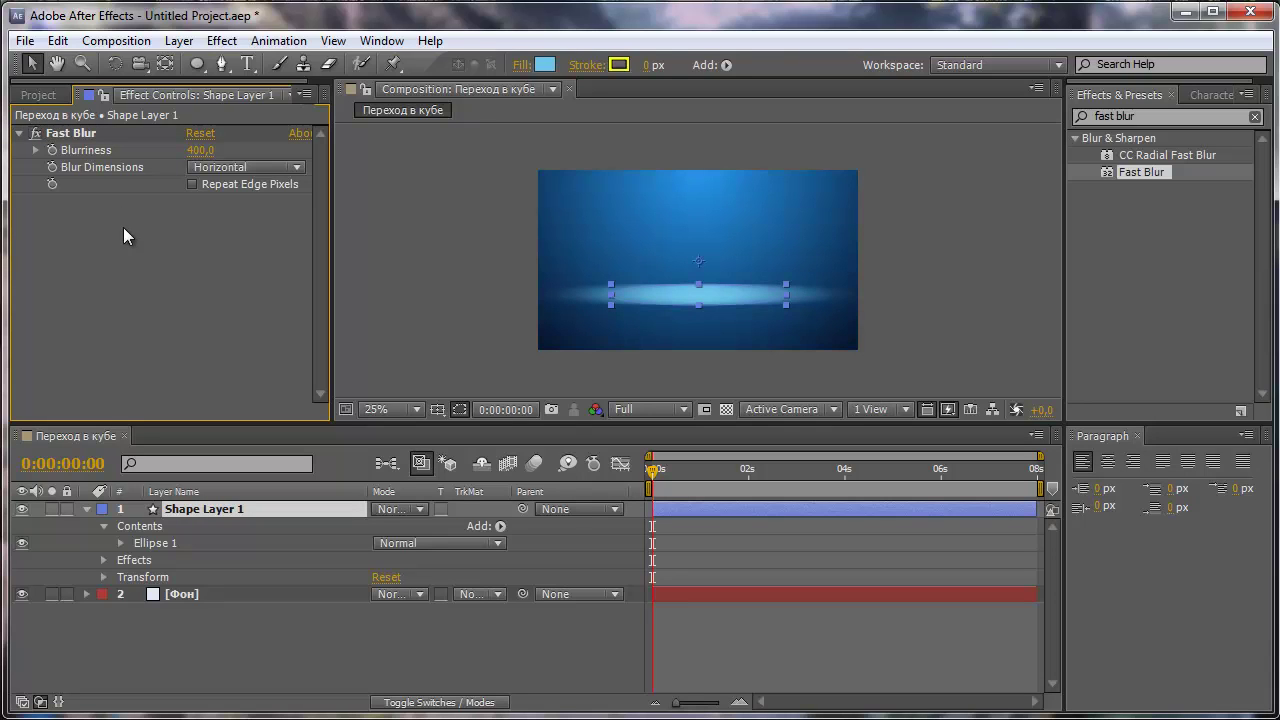
pyautogui.click(69, 137)
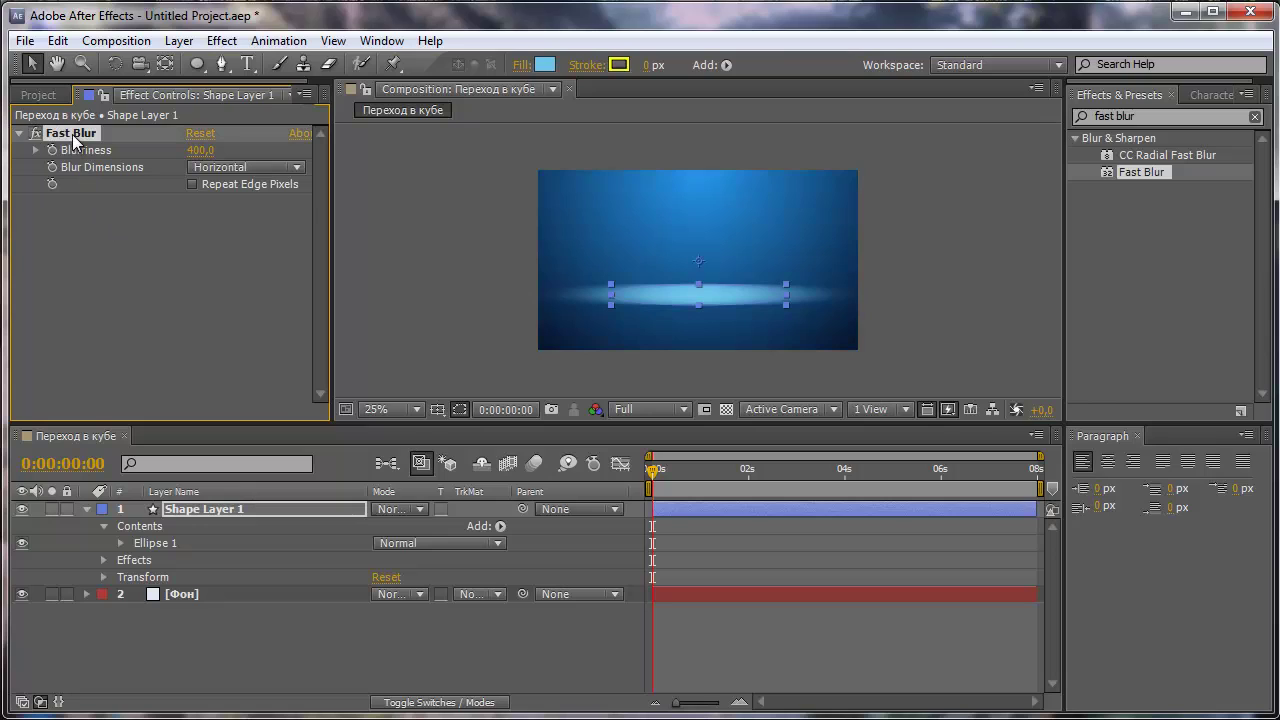
pyautogui.hotkey('ctrl', 'd')
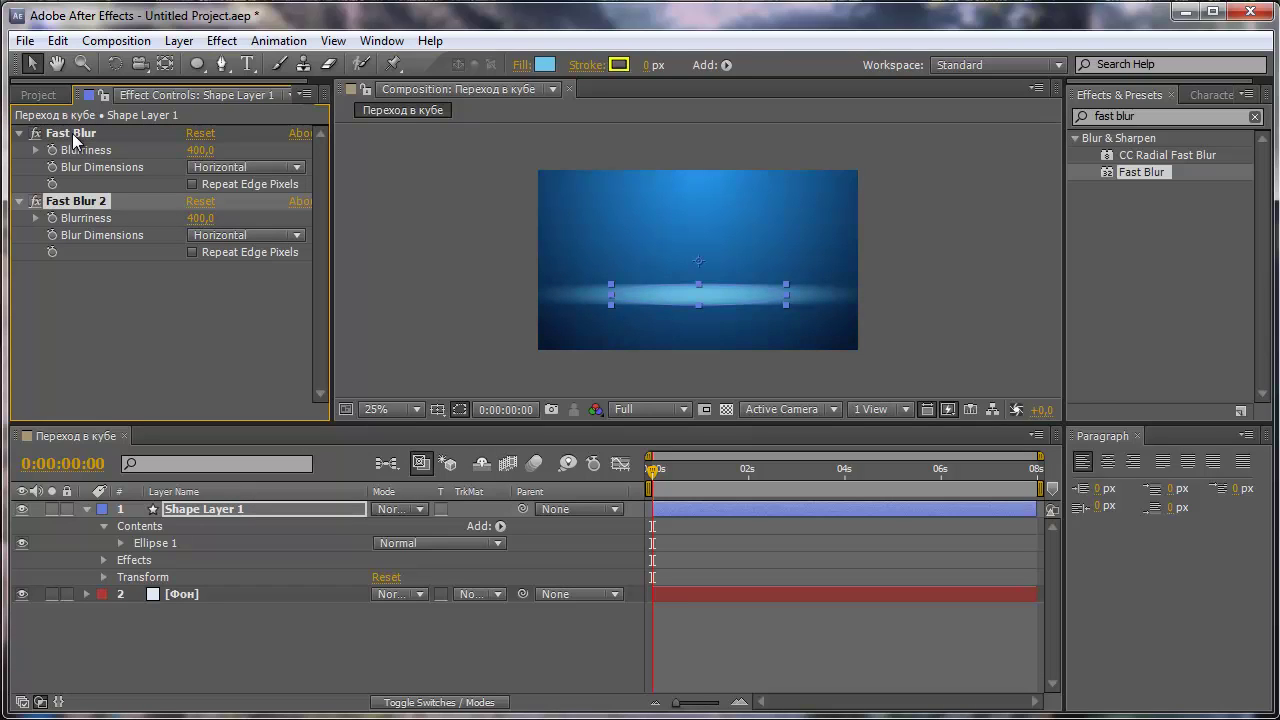
# Set the duplicated Fast Blur to Vertical with Blurriness 70
pyautogui.click(199, 218)
pyautogui.write('70')
pyautogui.click(171, 281)
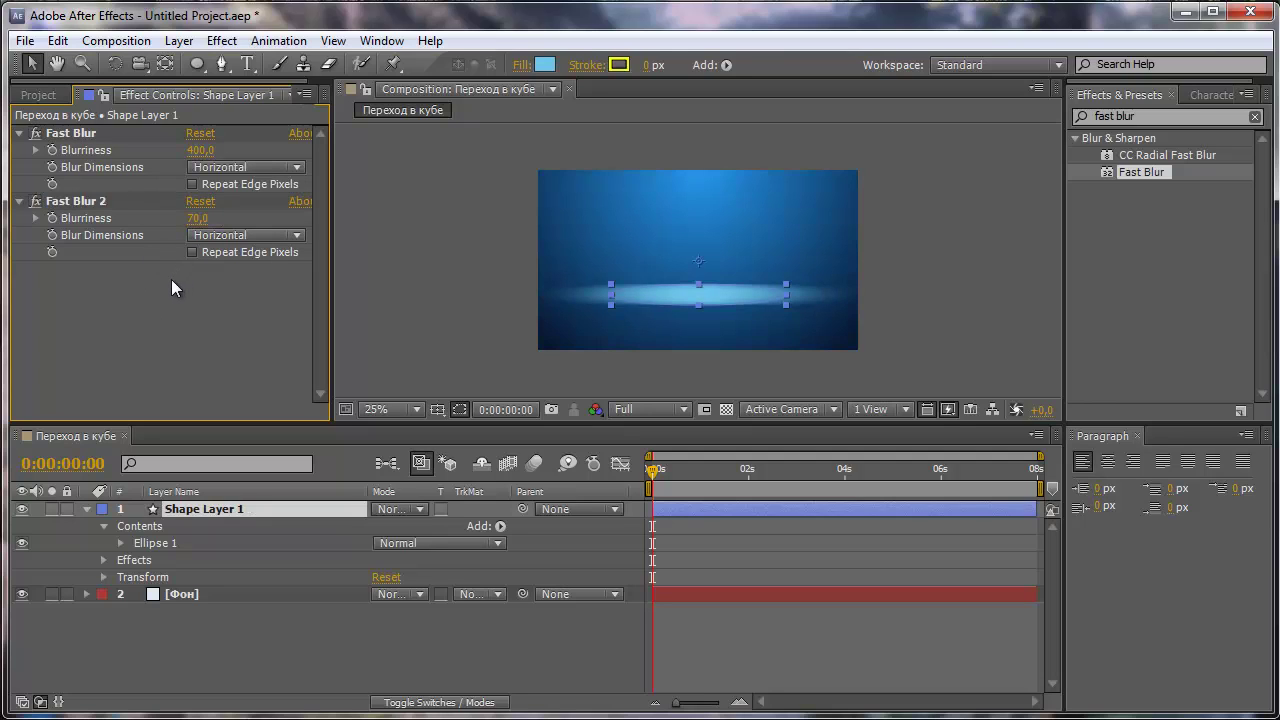
pyautogui.click(220, 241)
pyautogui.click(235, 300)
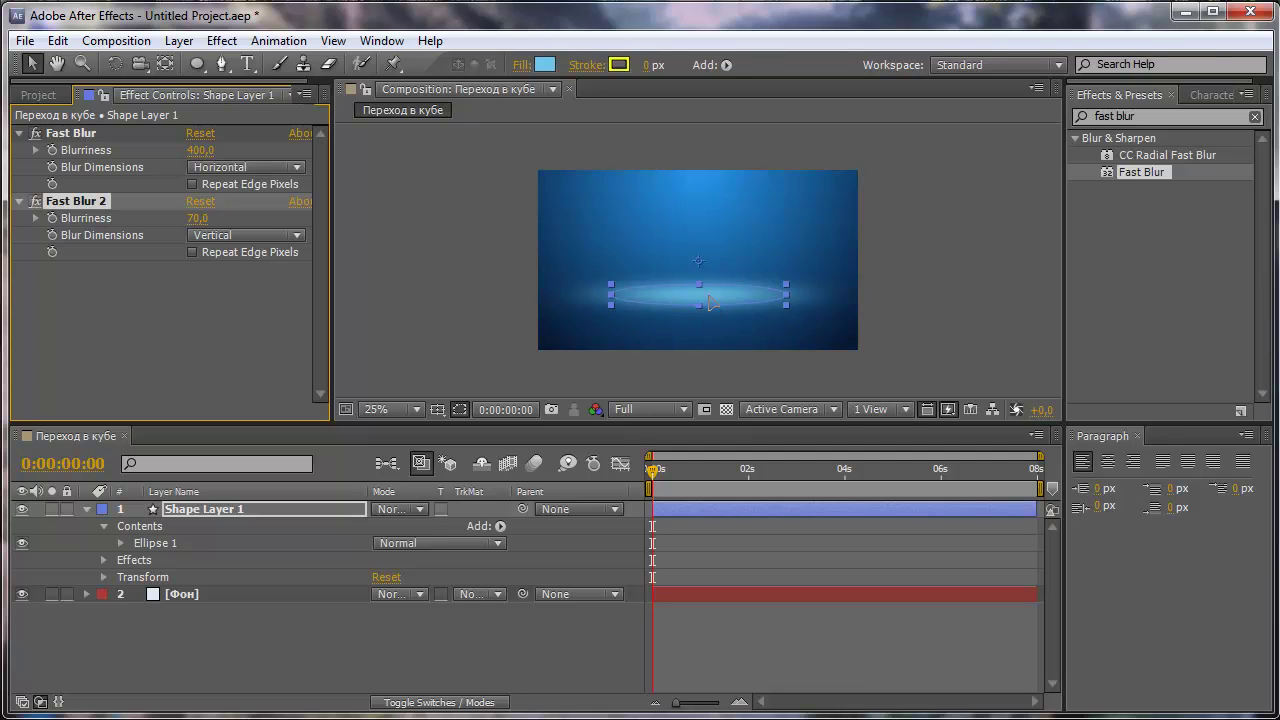
# Nudge the ellipse glow slightly down and rename its layer 'Пятно'
pyautogui.moveTo(708, 295); pyautogui.dragTo(709, 305)
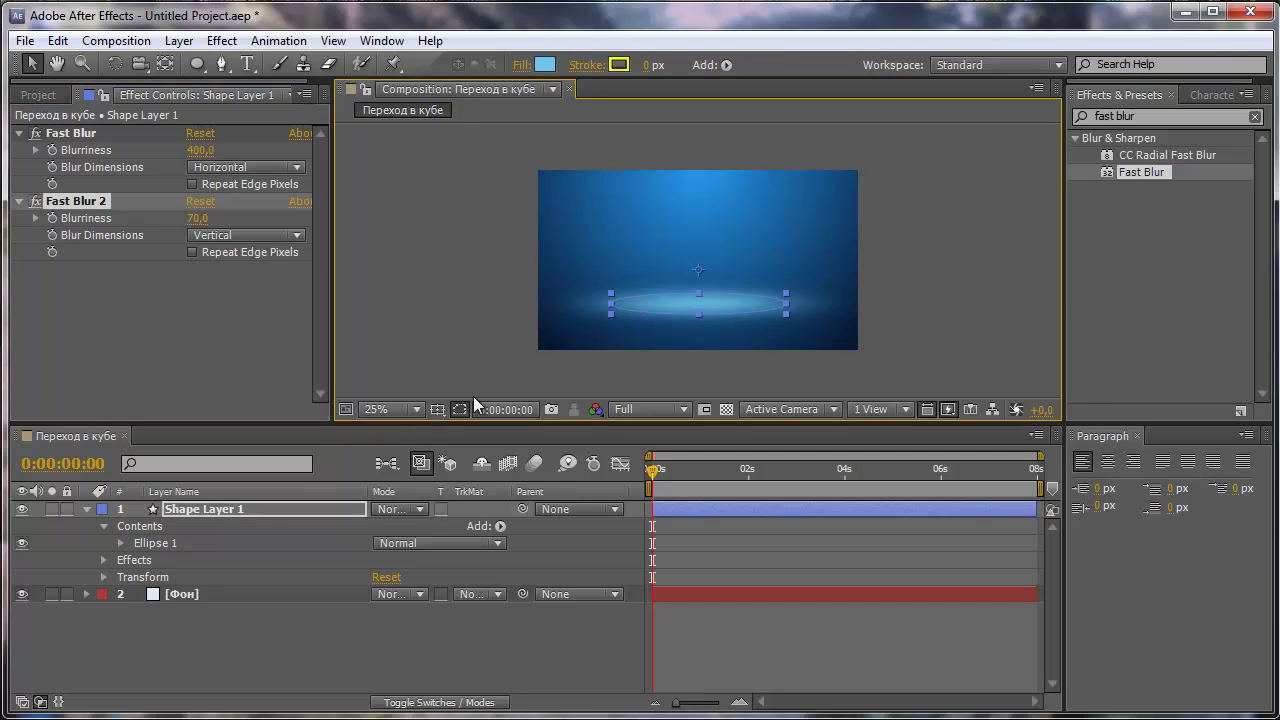
pyautogui.click(219, 513)
pyautogui.press('Return')
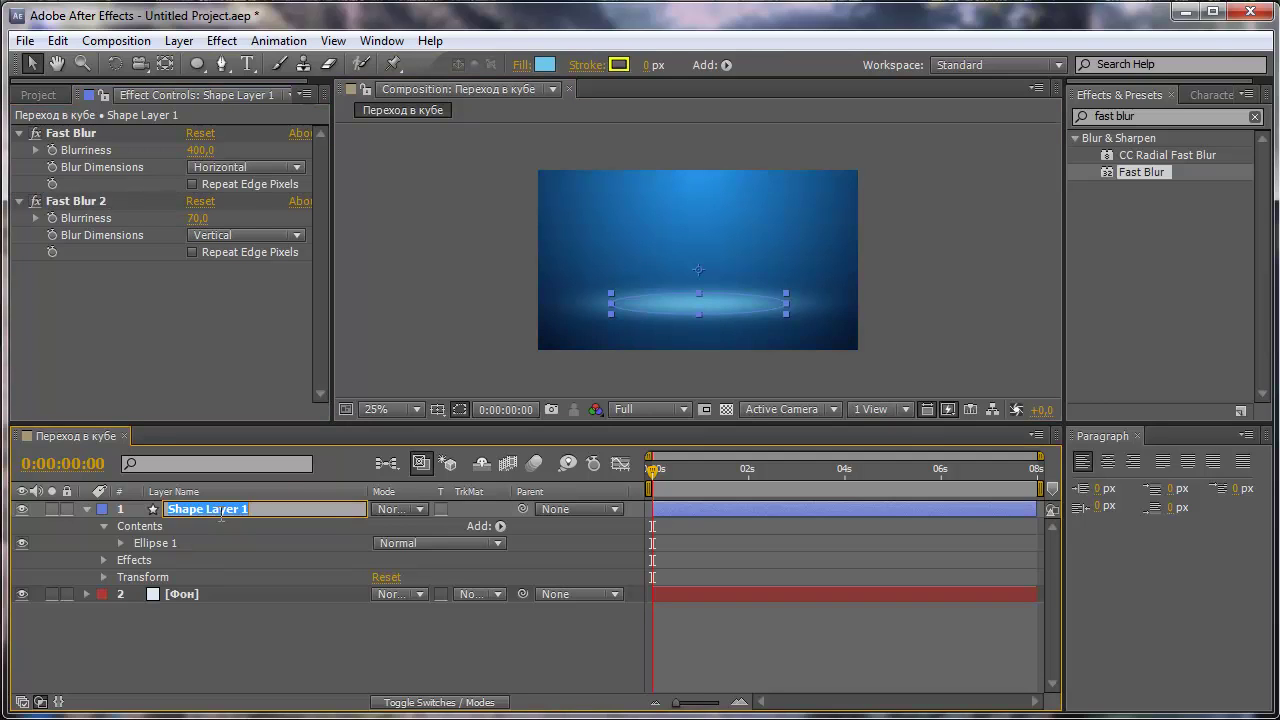
pyautogui.write('Gznyj')
pyautogui.press('Return')
pyautogui.click(84, 509)
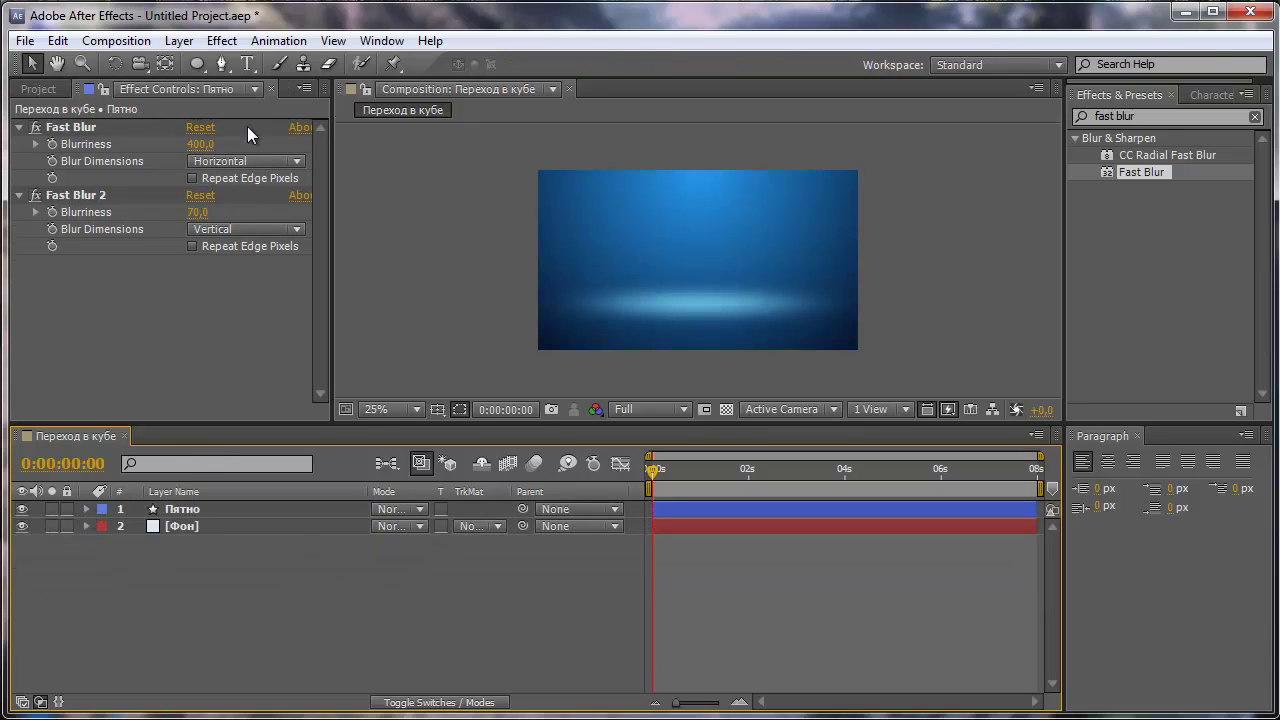
# Create a text layer reading 'amazing' and position it centred just above the glow
pyautogui.click(254, 68)
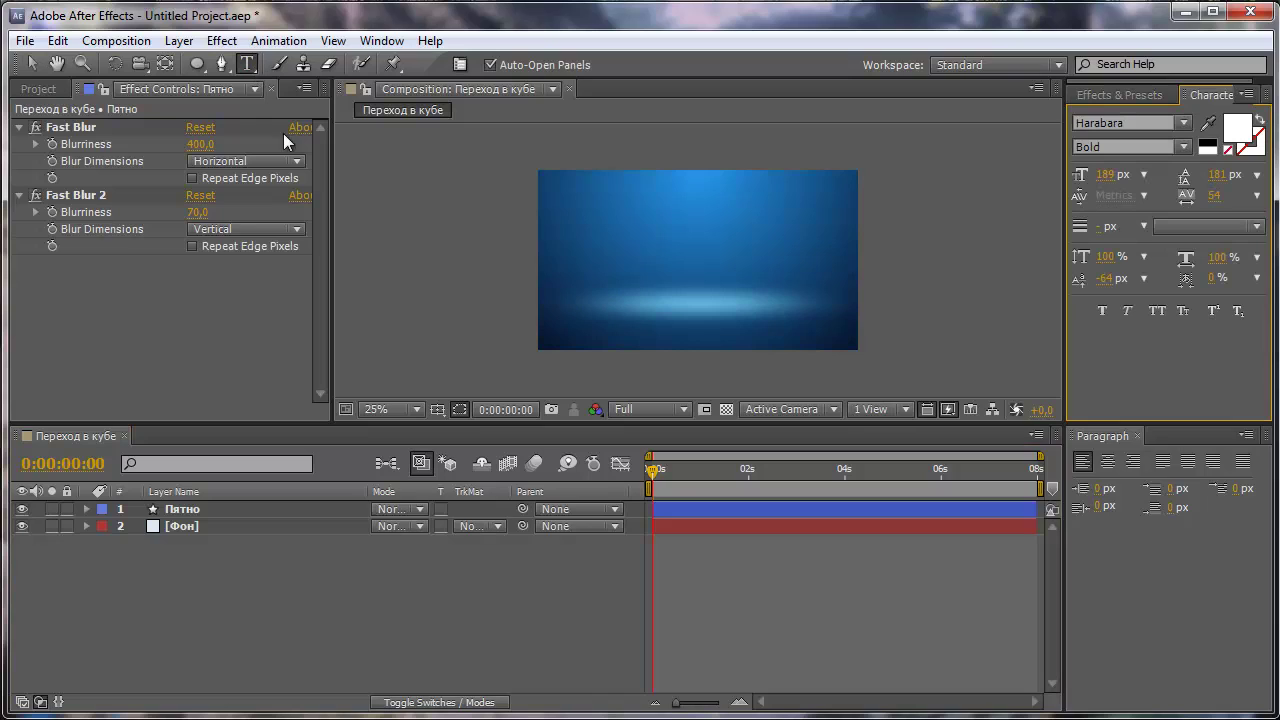
pyautogui.click(610, 249)
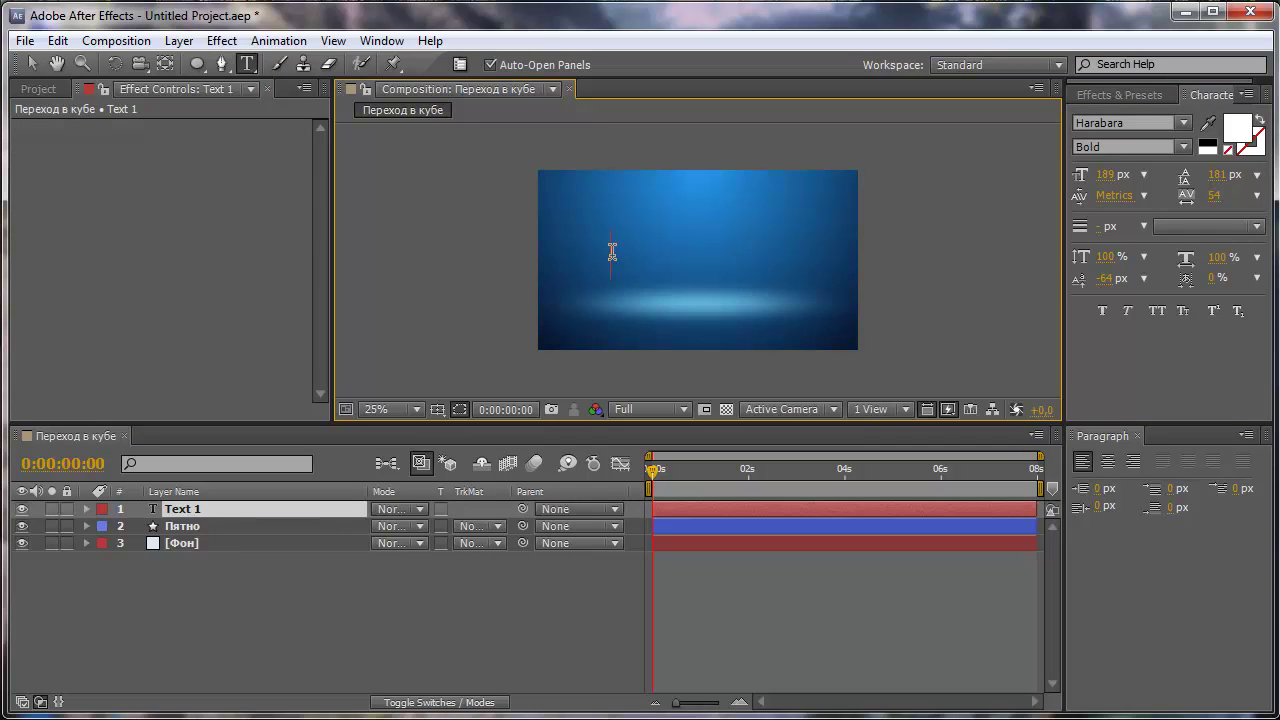
pyautogui.write('ama')
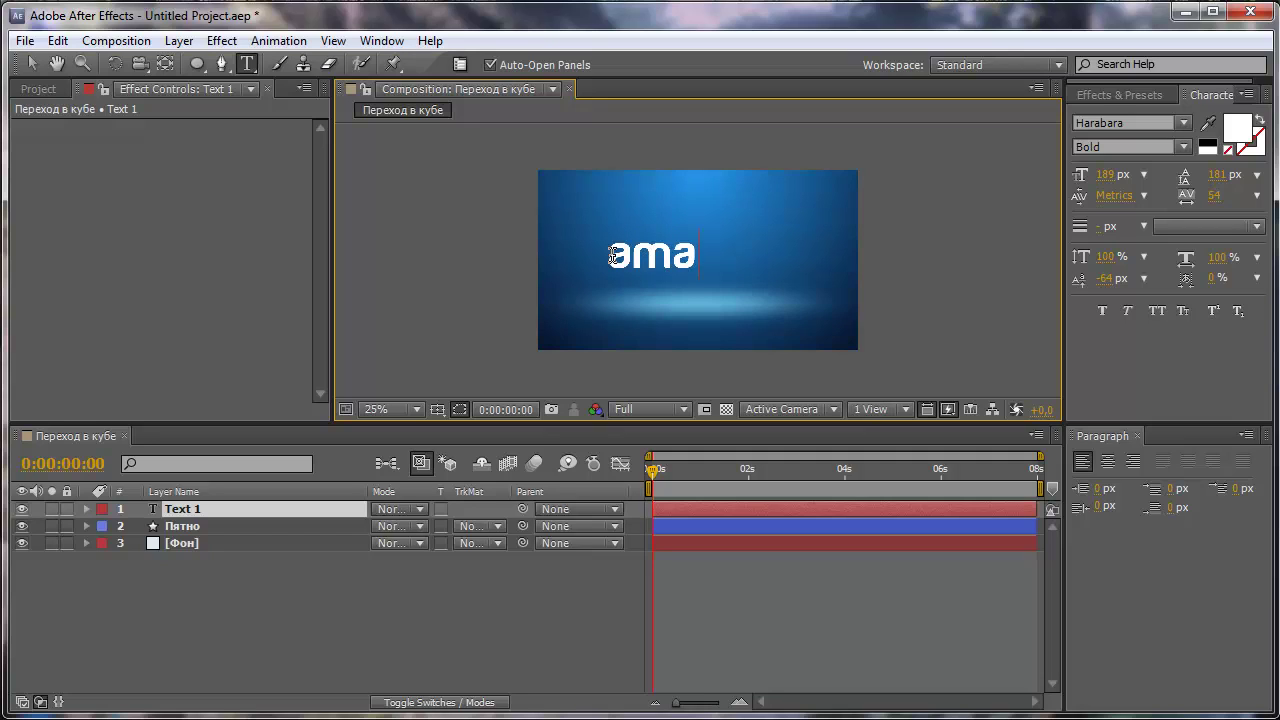
pyautogui.write('zing')
pyautogui.click(31, 63)
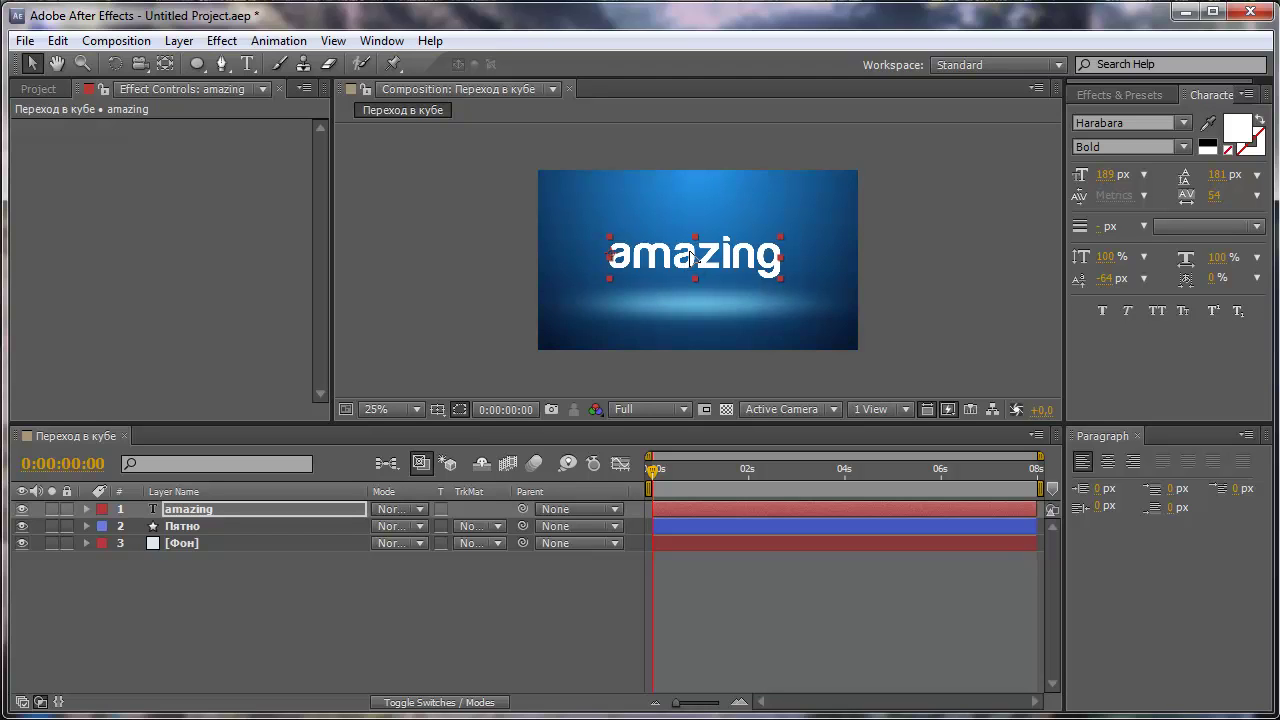
pyautogui.moveTo(691, 257); pyautogui.dragTo(696, 249)
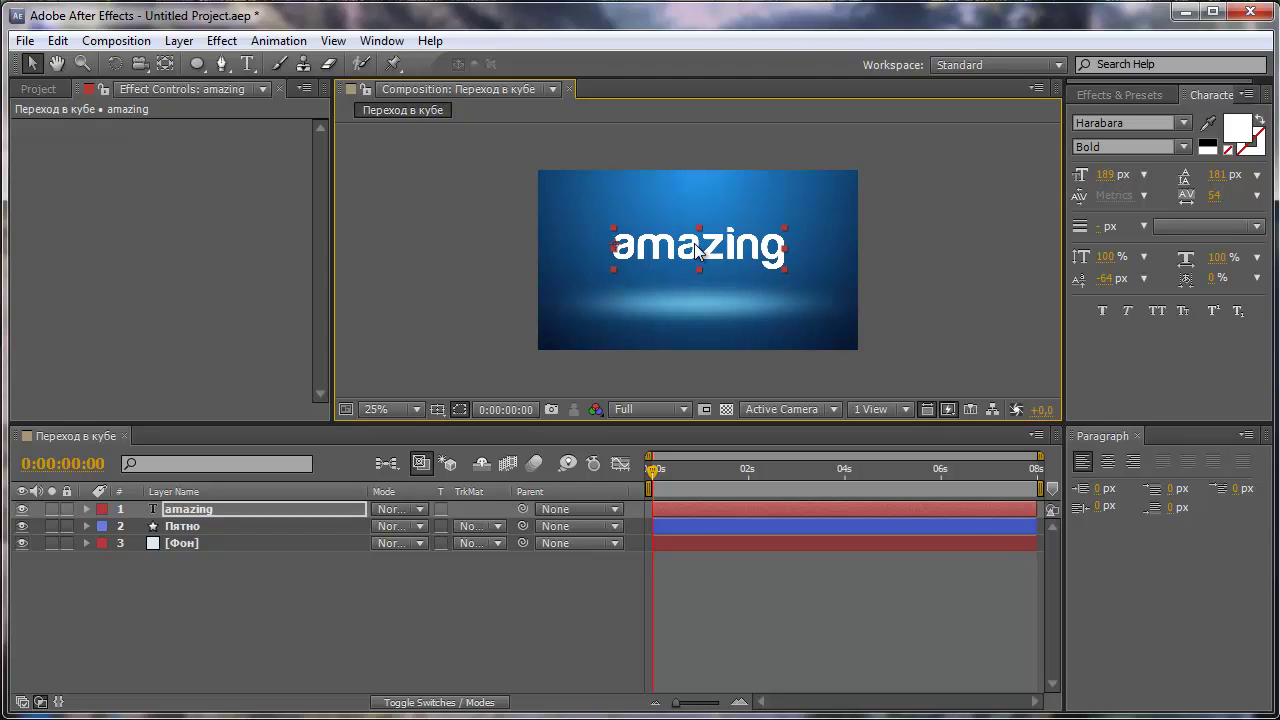
pyautogui.click(743, 290)
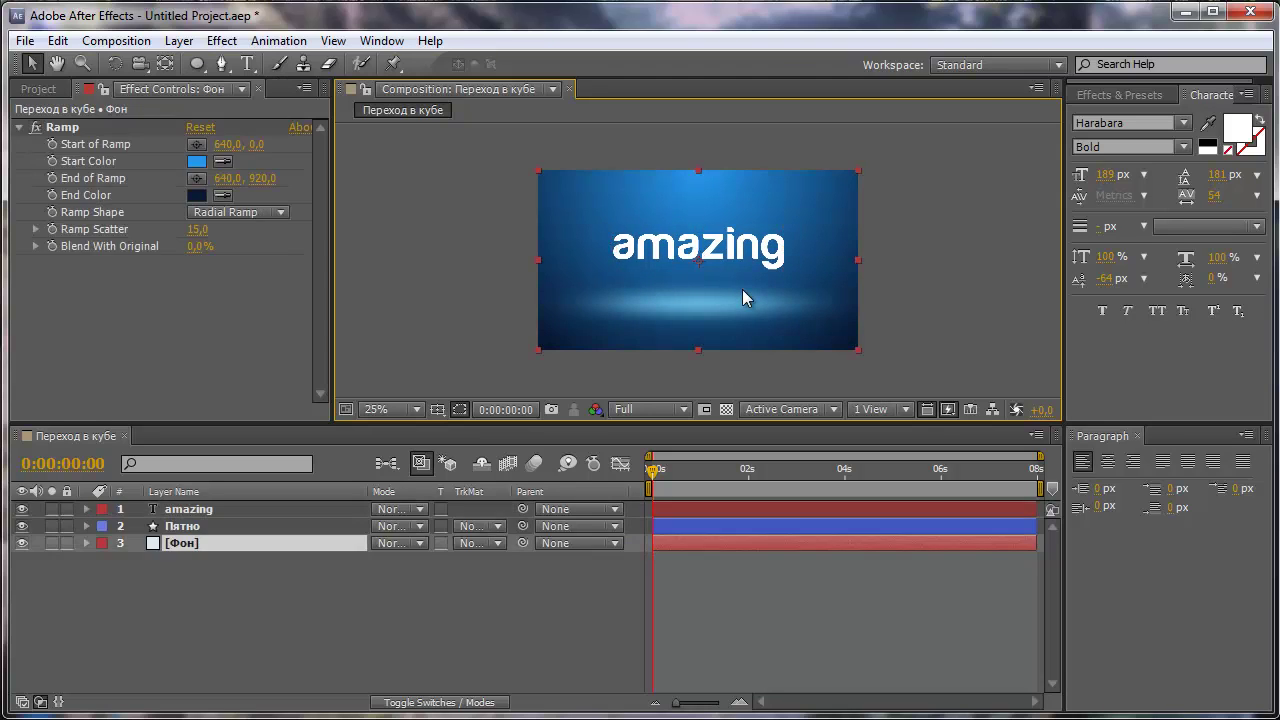
pyautogui.click(483, 304)
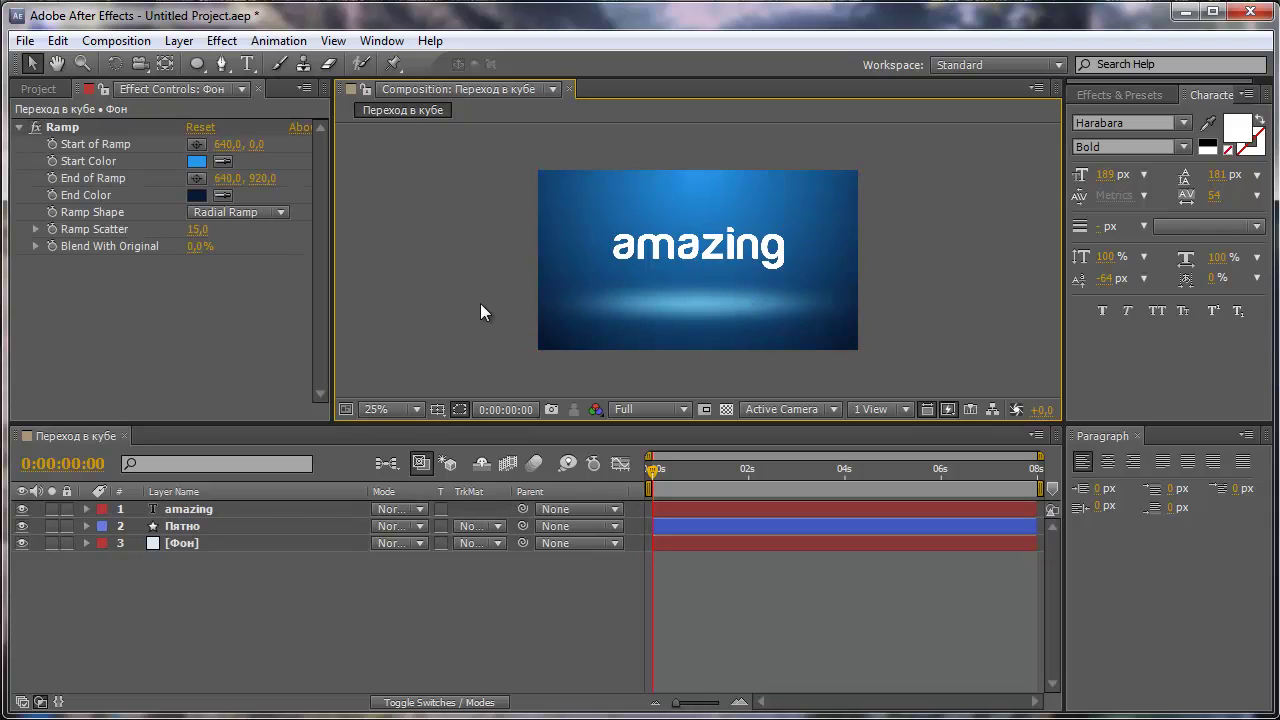
pyautogui.click(196, 507)
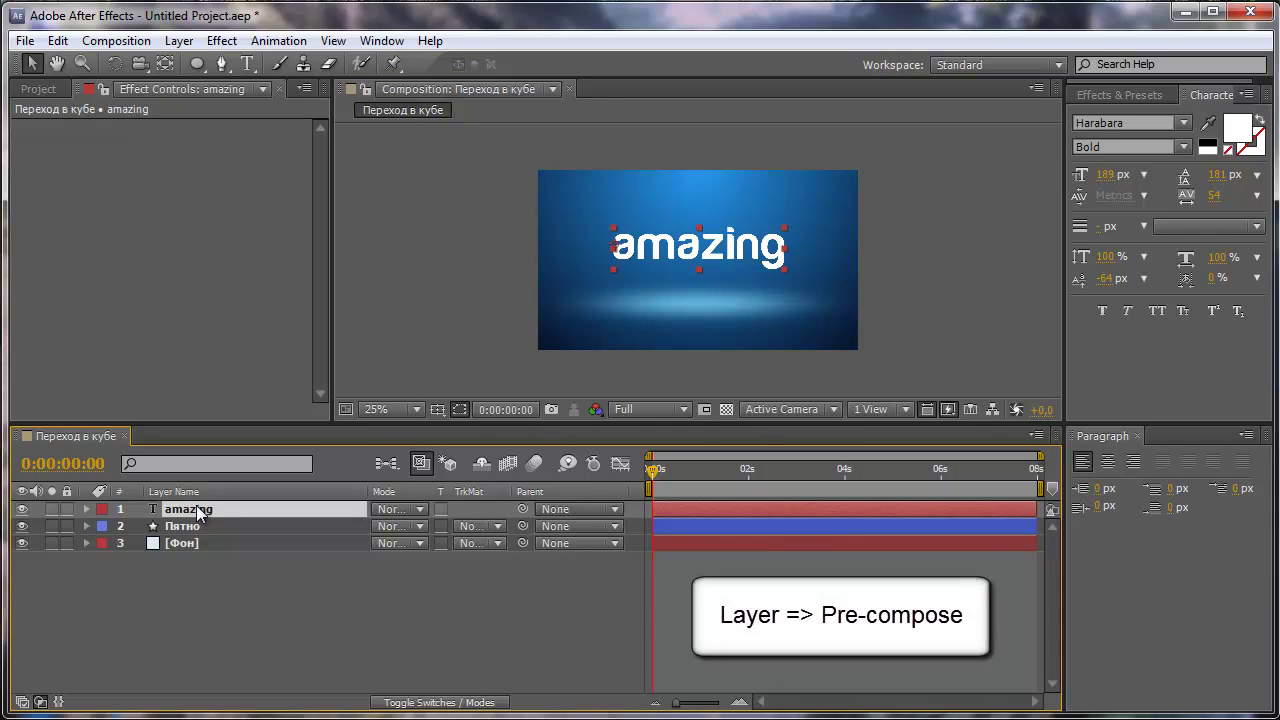
# Pre-compose the amazing layer into 'Текст', moving all attributes into it
pyautogui.click(178, 40)
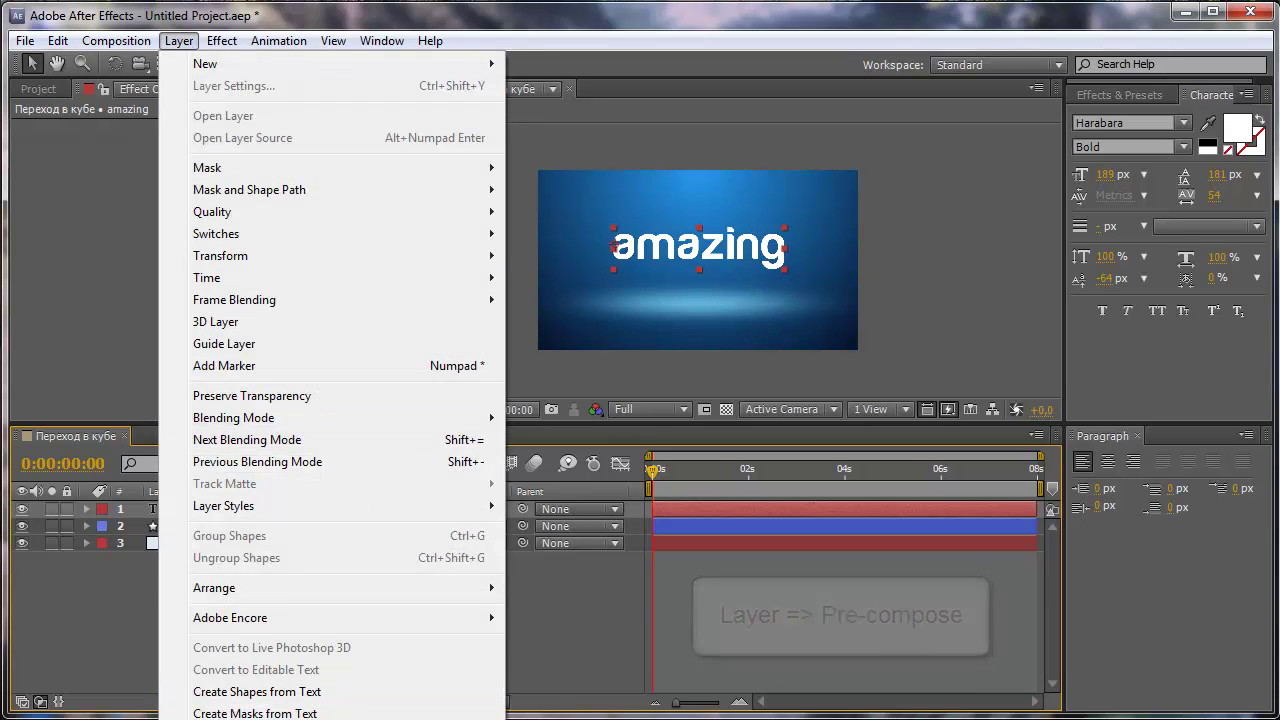
pyautogui.click(280, 718)
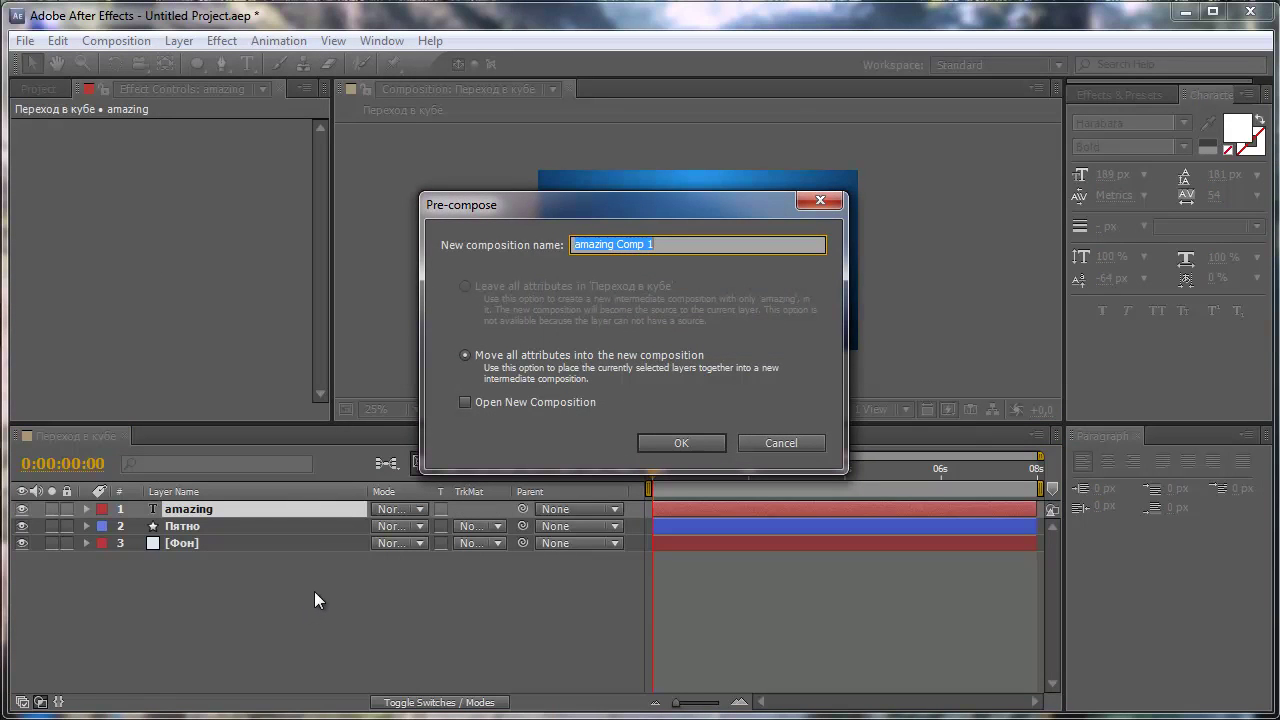
pyautogui.moveTo(665, 245); pyautogui.dragTo(560, 250)
pyautogui.write('Т')
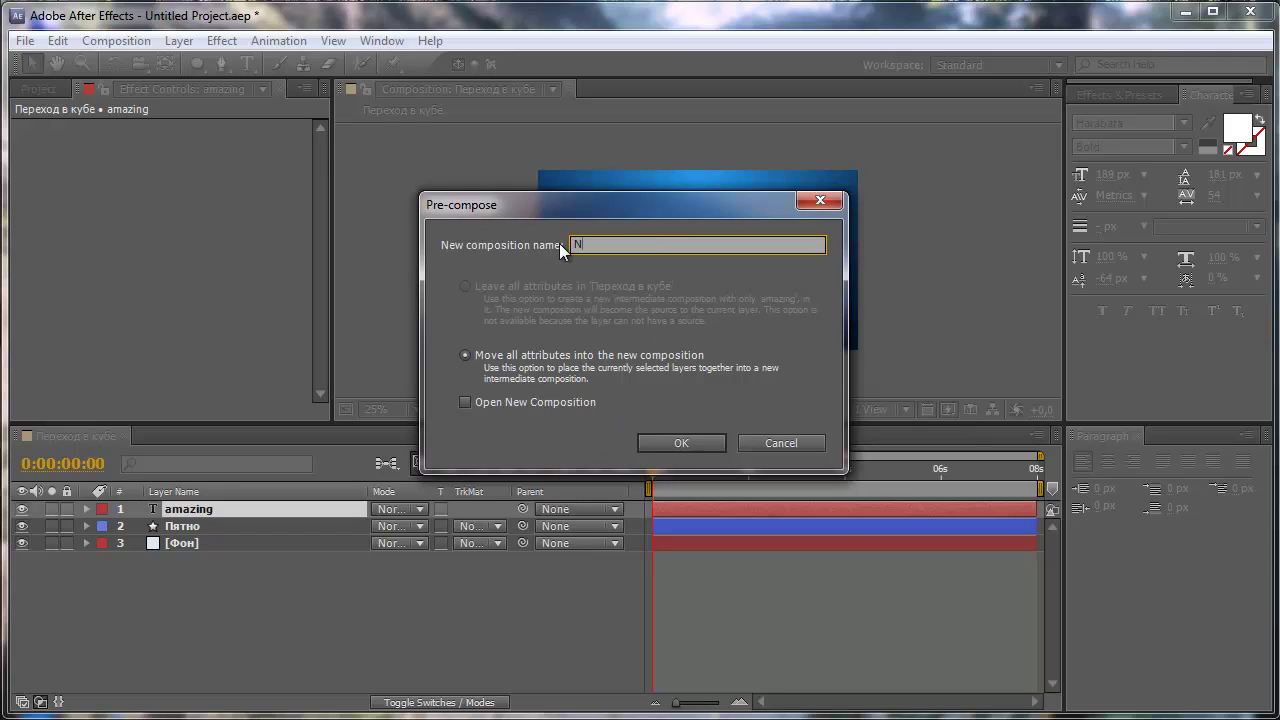
pyautogui.write('екст')
pyautogui.click(685, 442)
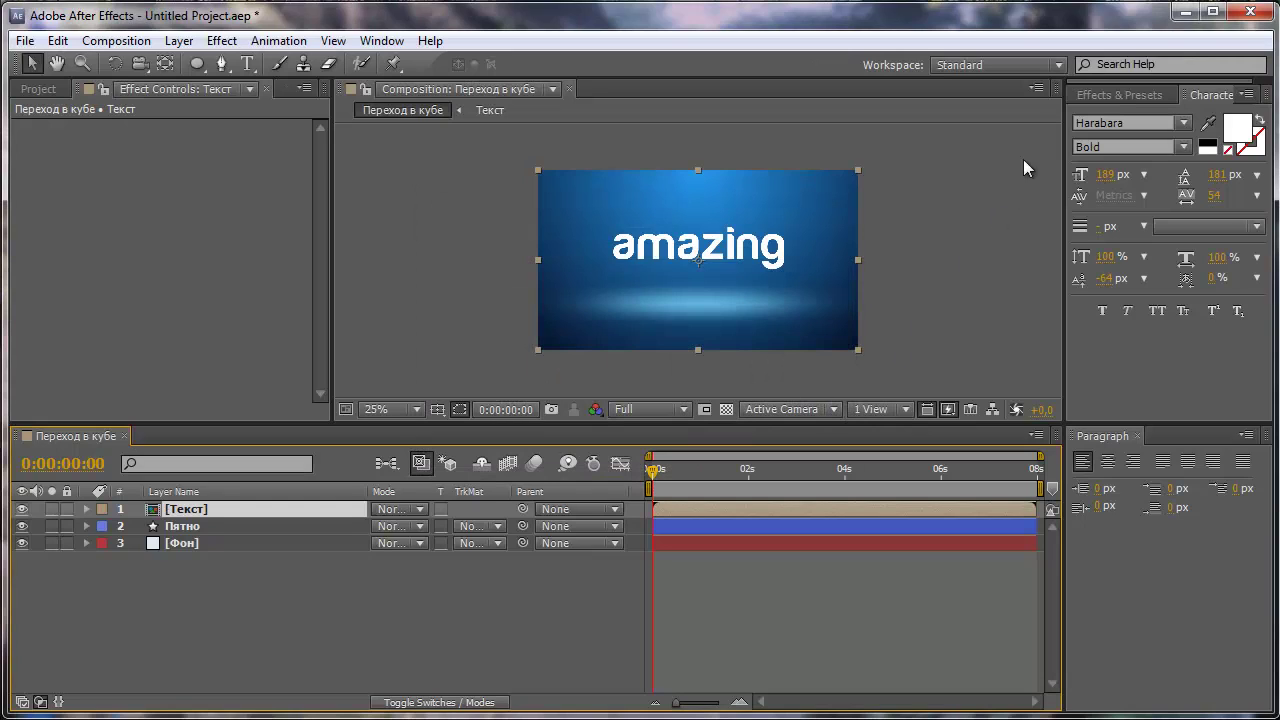
# Apply a Ramp effect to the Текст layer with a white FFFFFF start colour
pyautogui.click(1119, 95)
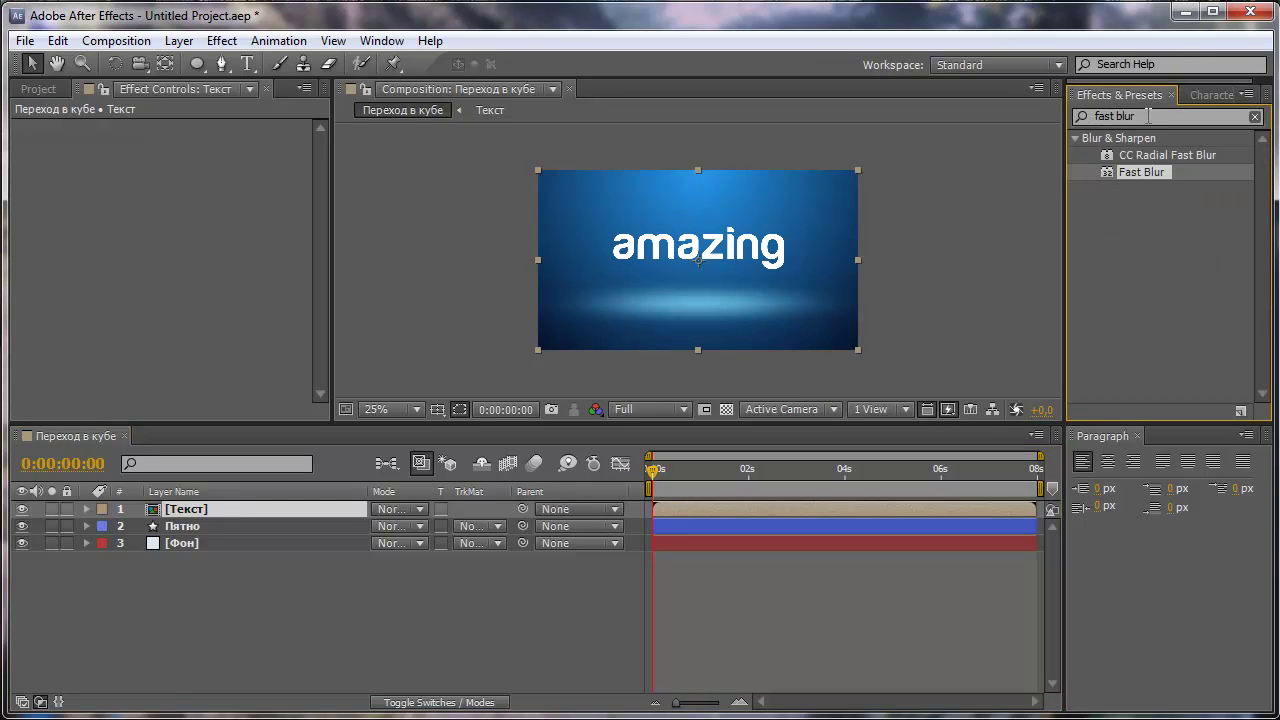
pyautogui.click(1100, 116)
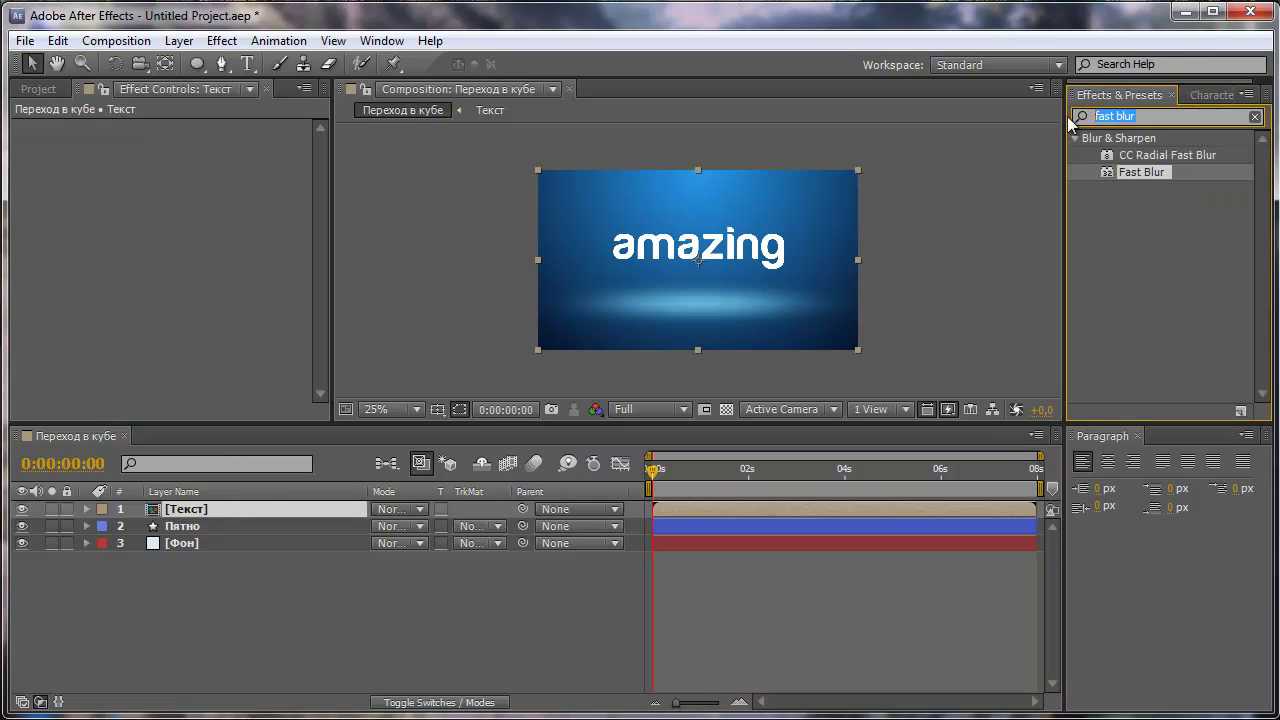
pyautogui.write('ramp')
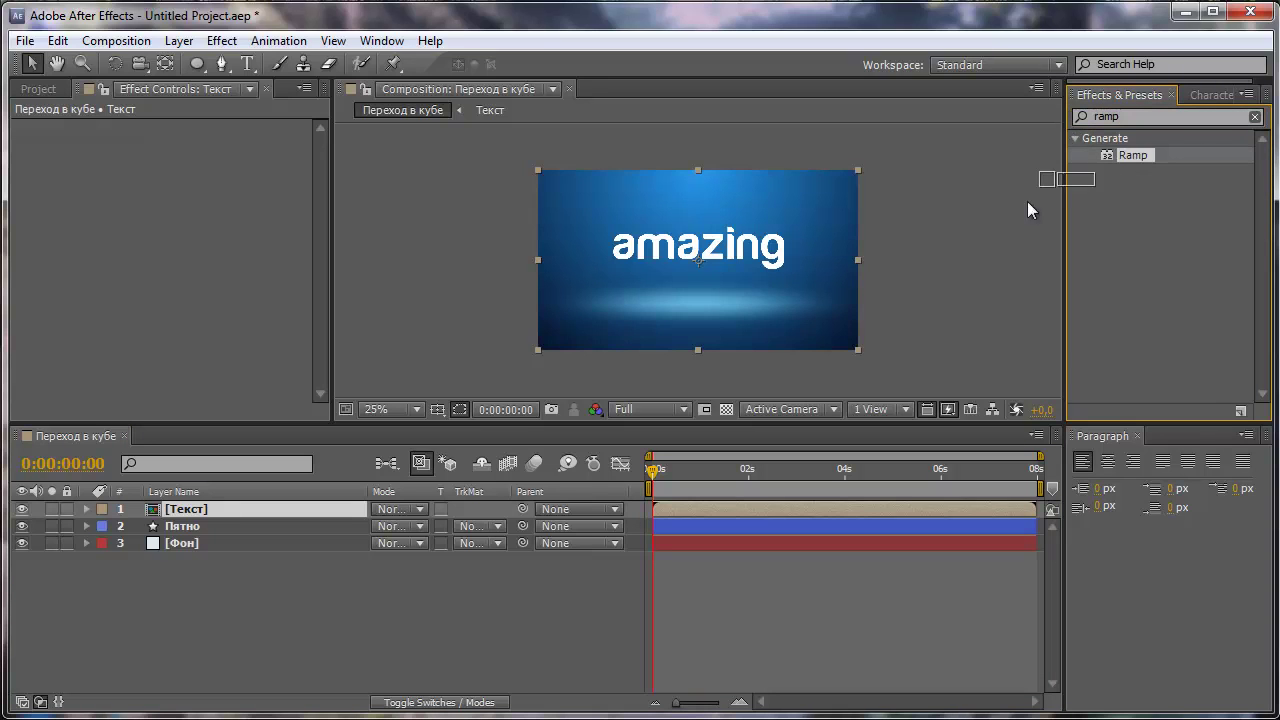
pyautogui.moveTo(1136, 155); pyautogui.dragTo(200, 508)
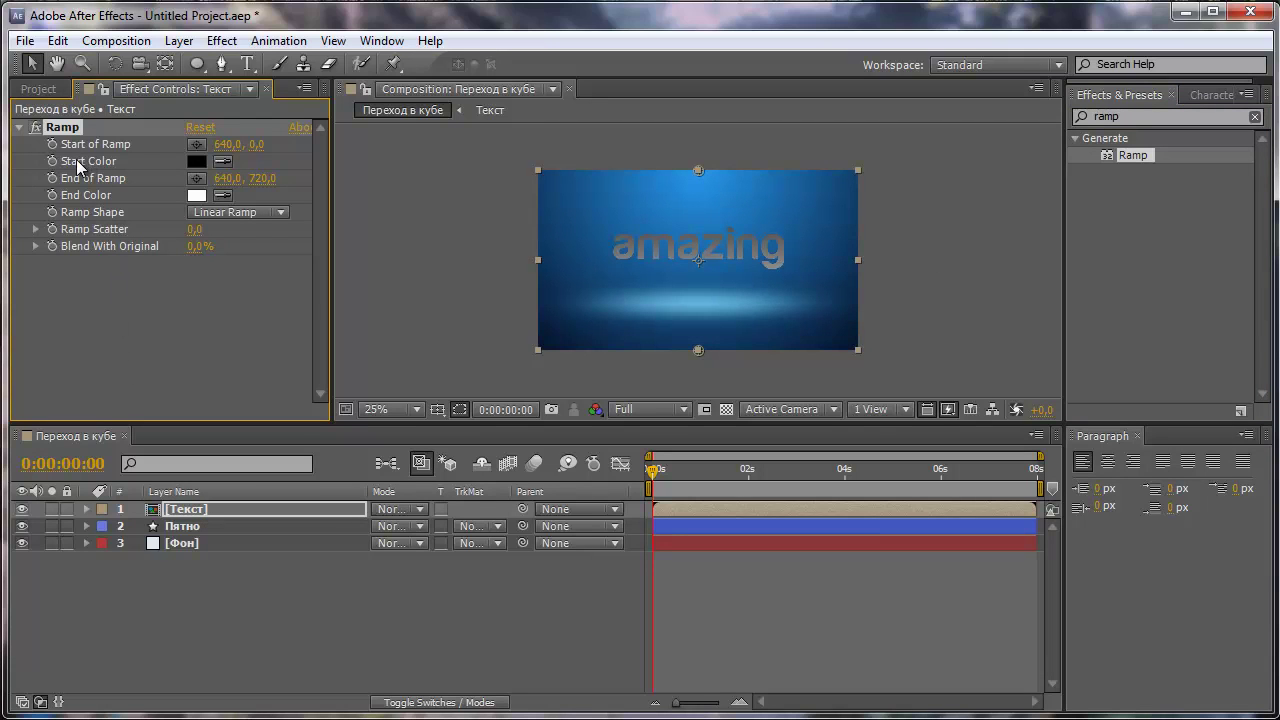
pyautogui.click(196, 162)
pyautogui.write('FFFFFF')
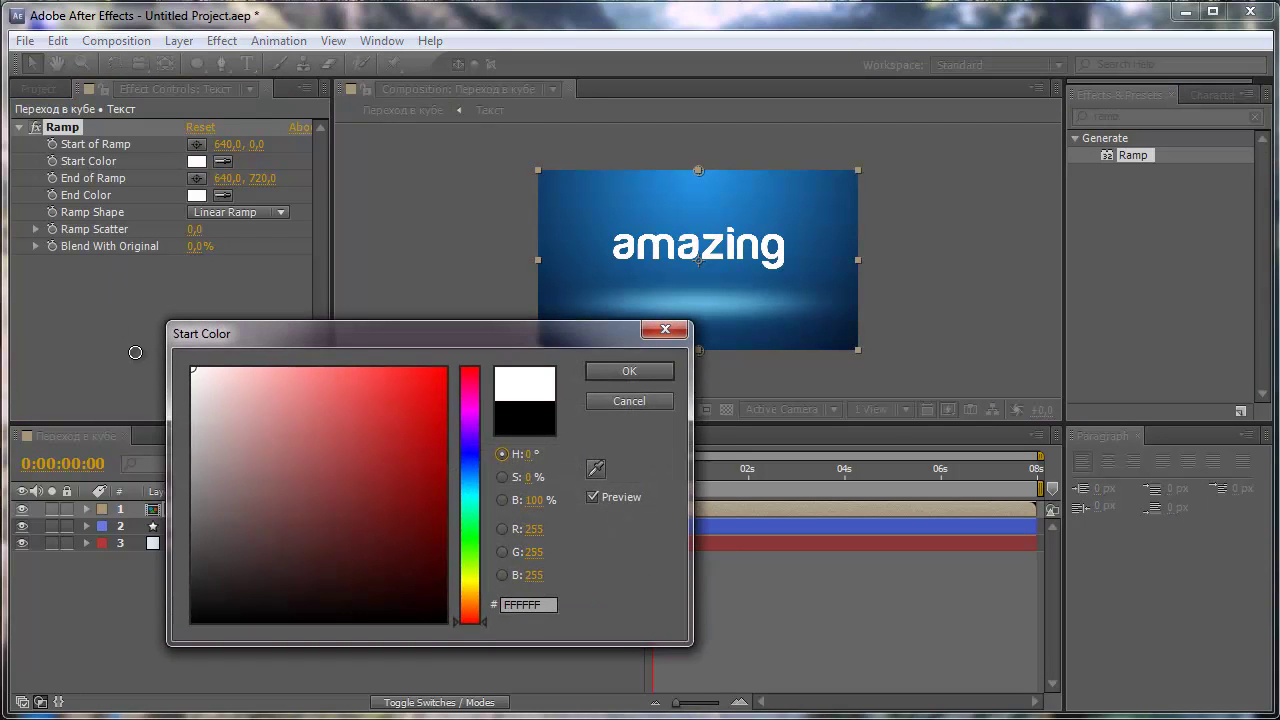
pyautogui.click(622, 371)
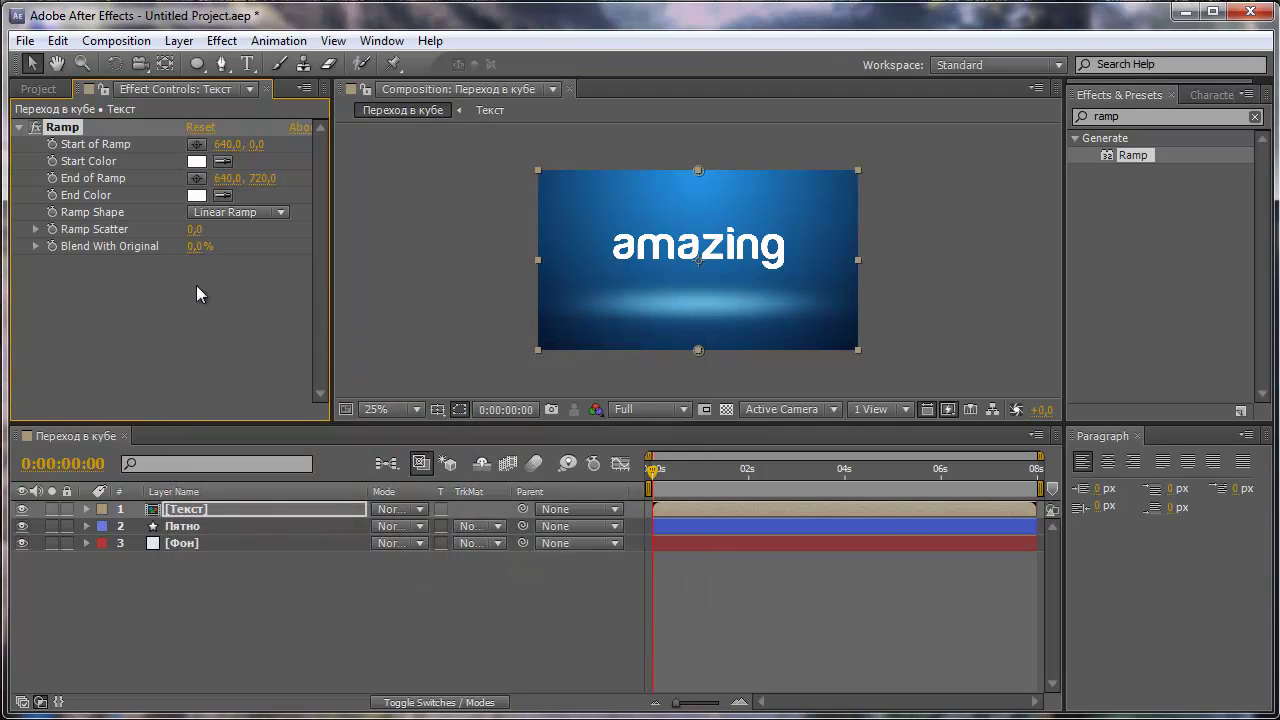
# Set the ramp's end colour to light bluish grey A5B1B6
pyautogui.click(196, 195)
pyautogui.click(202, 454)
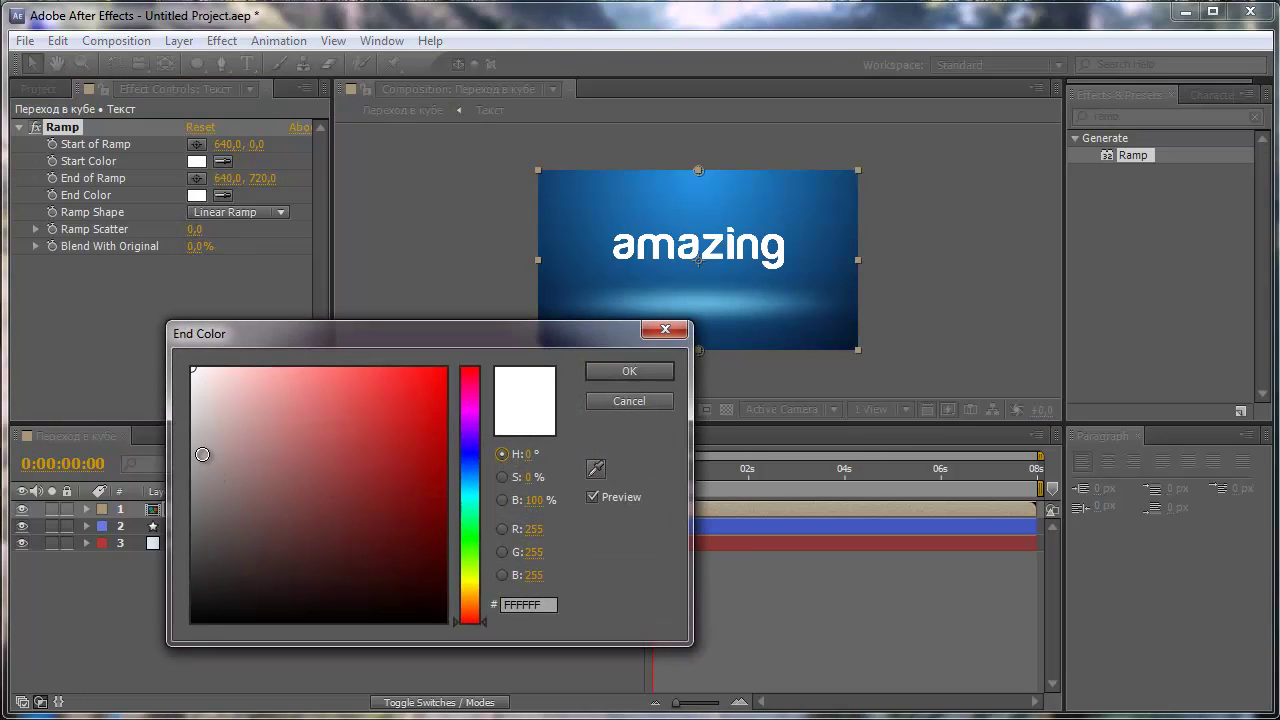
pyautogui.click(474, 482)
pyautogui.moveTo(210, 446); pyautogui.dragTo(218, 447)
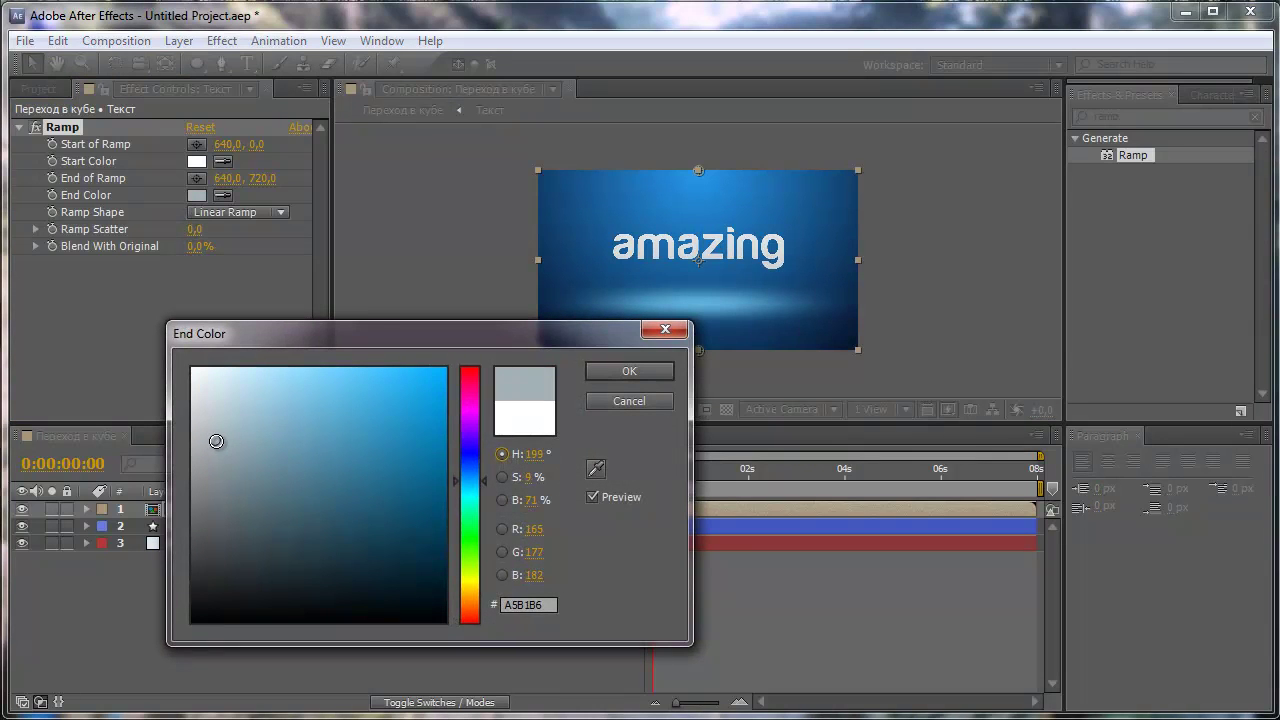
pyautogui.click(629, 371)
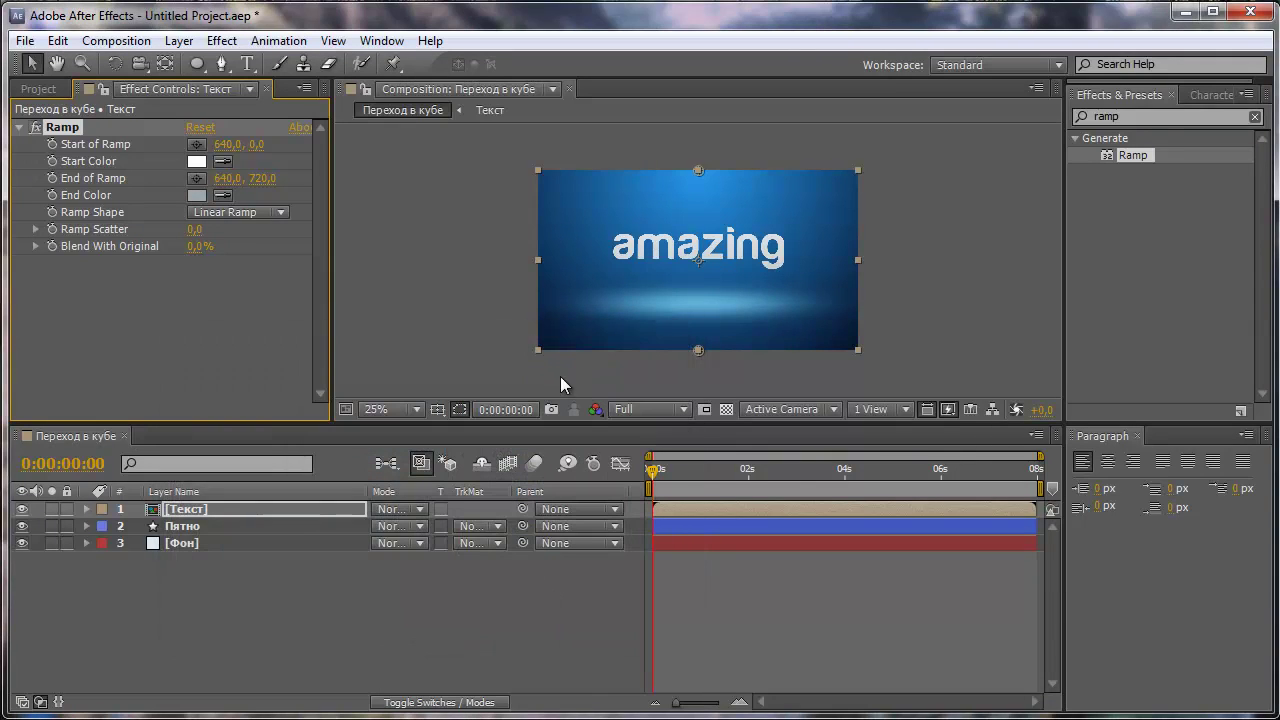
# Pull the ramp's start and end points into the text and switch Ramp Shape to Radial Ramp
pyautogui.moveTo(698, 170); pyautogui.dragTo(698, 232)
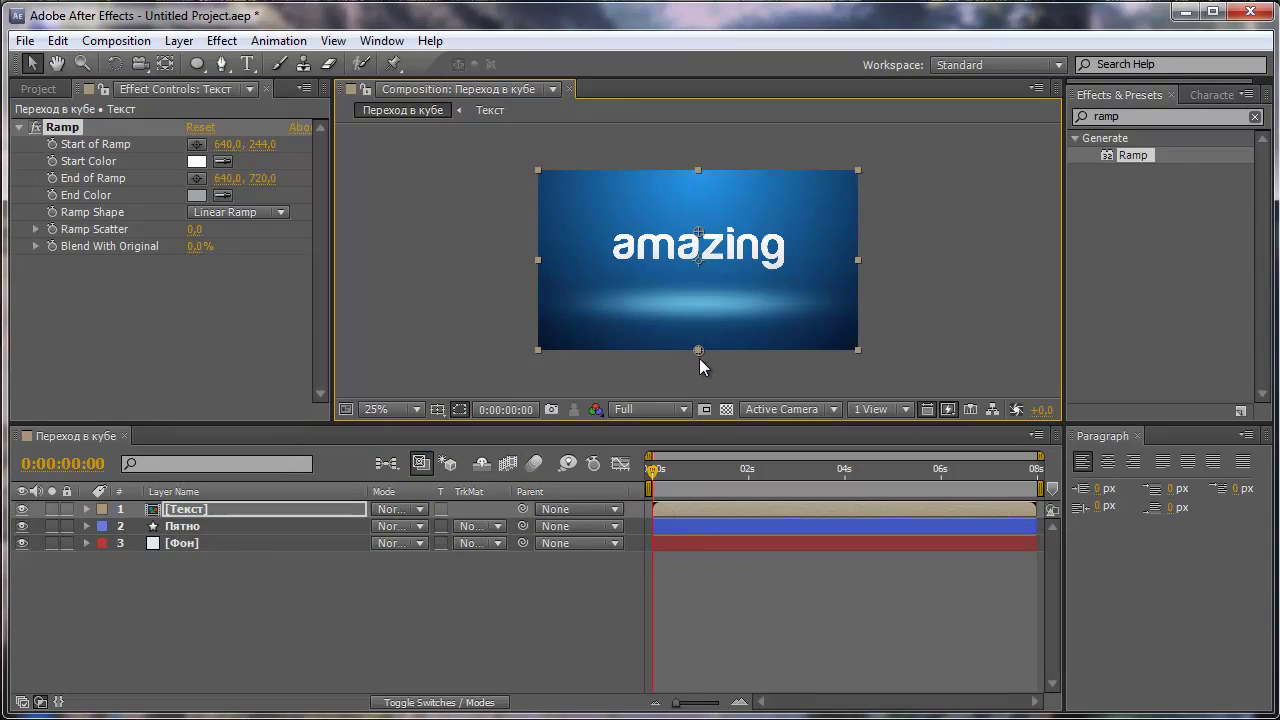
pyautogui.moveTo(699, 352); pyautogui.dragTo(700, 277)
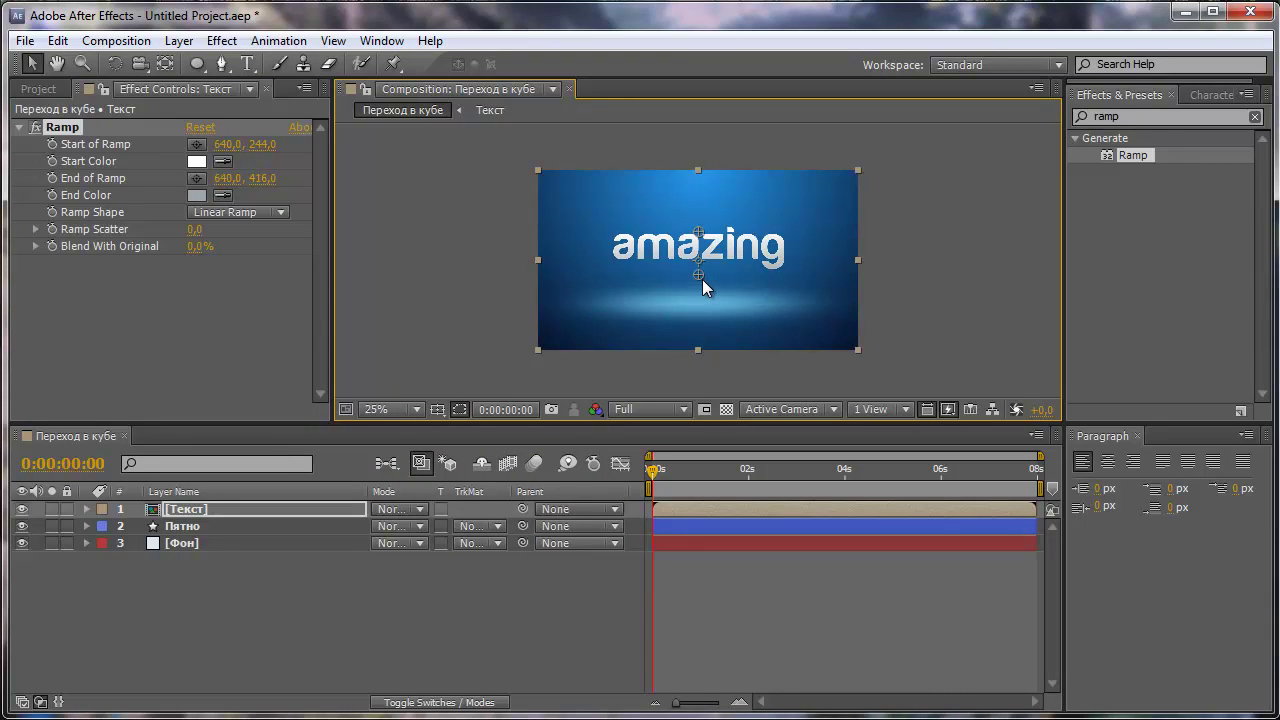
pyautogui.press('.')
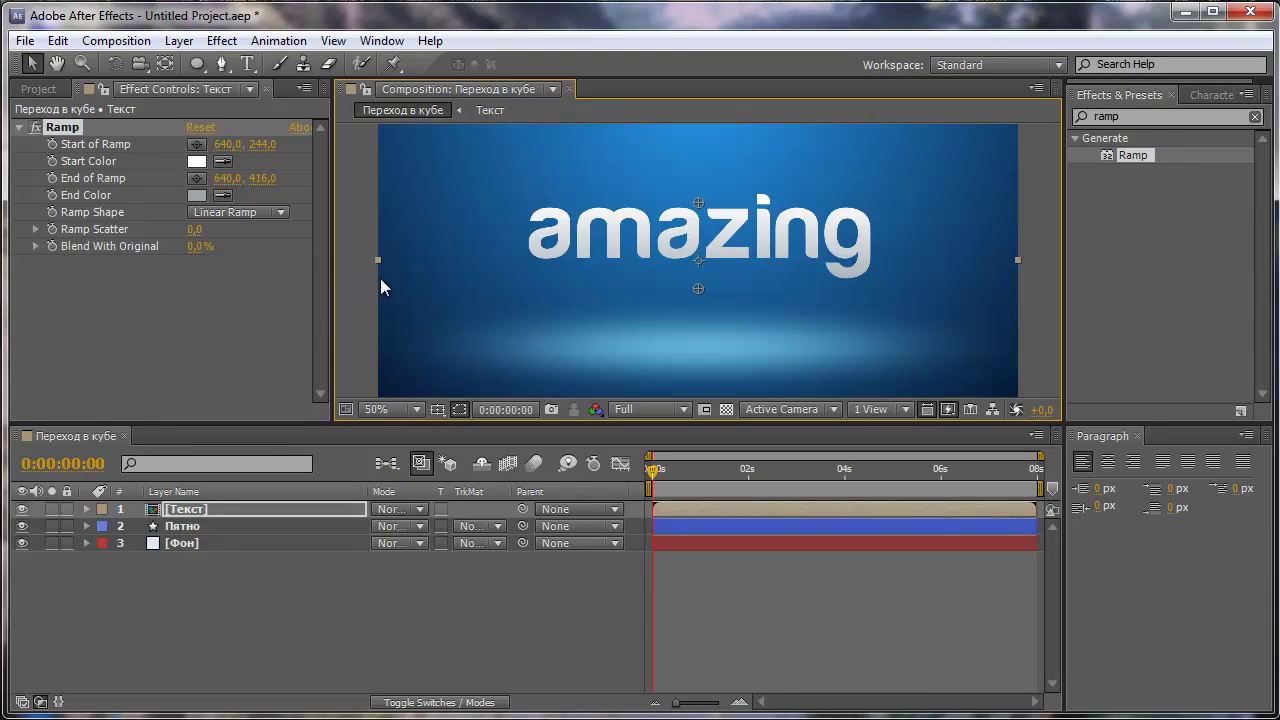
pyautogui.click(231, 212)
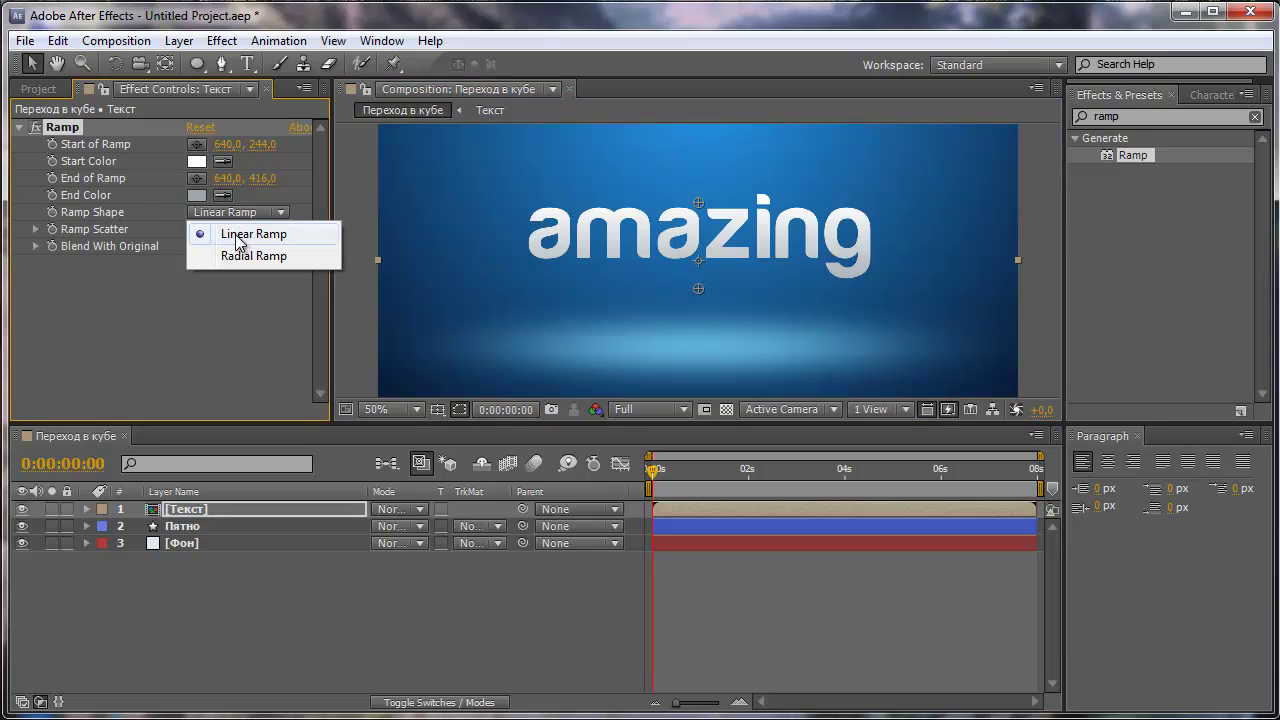
pyautogui.click(238, 257)
pyautogui.press('.')
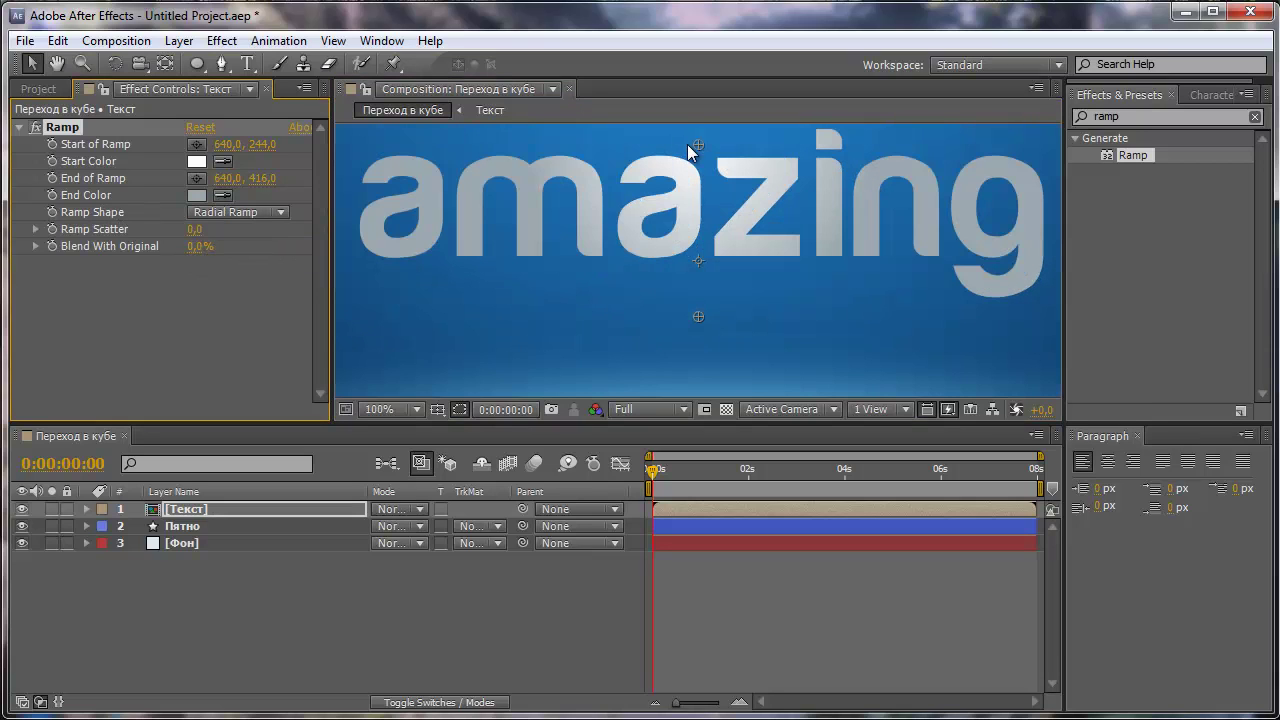
# Fine-tune the radial ramp to run from 640,182 to 639,457, checking it with Фон hidden
pyautogui.moveTo(697, 145); pyautogui.dragTo(695, 160)
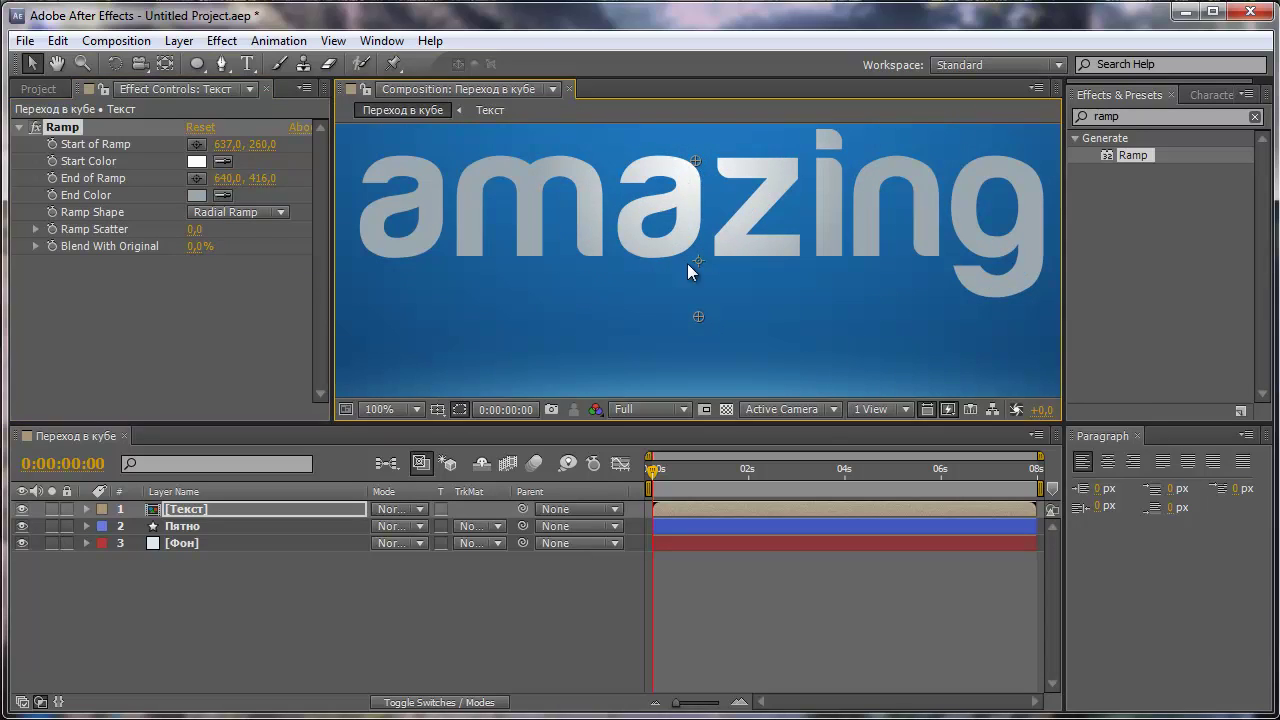
pyautogui.moveTo(693, 319); pyautogui.dragTo(691, 340)
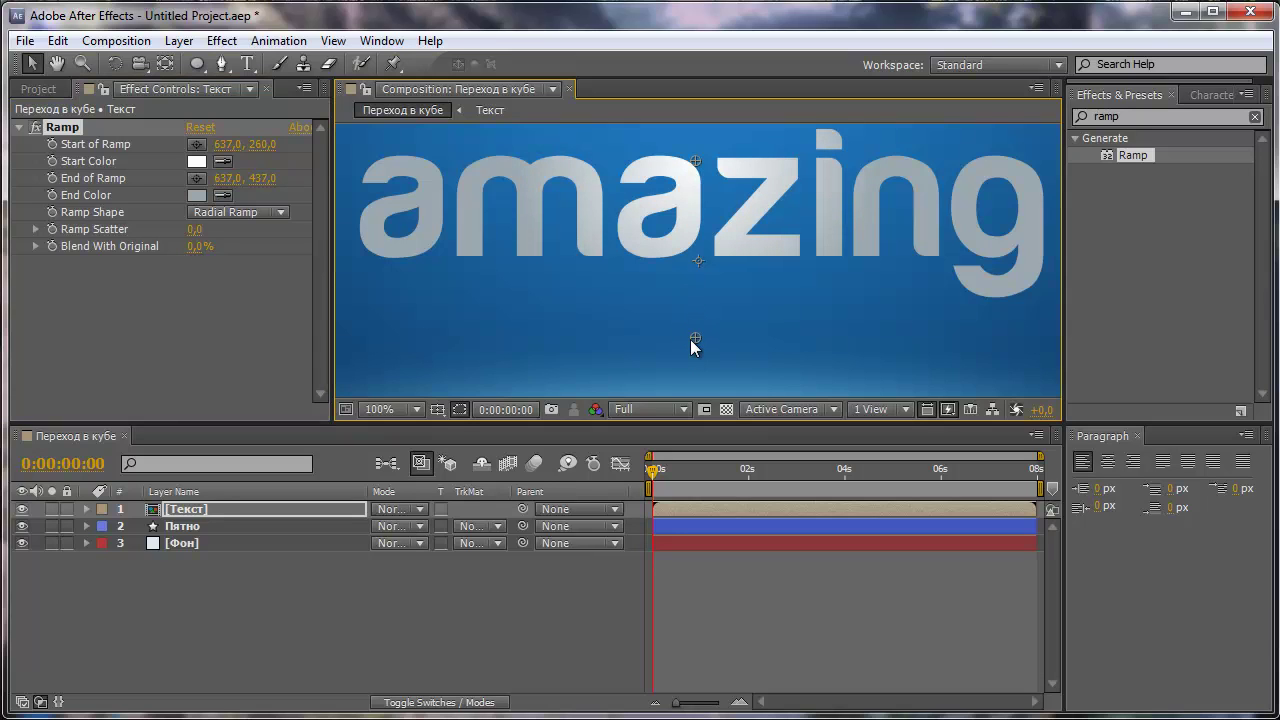
pyautogui.moveTo(696, 160); pyautogui.dragTo(697, 136)
pyautogui.press(',')
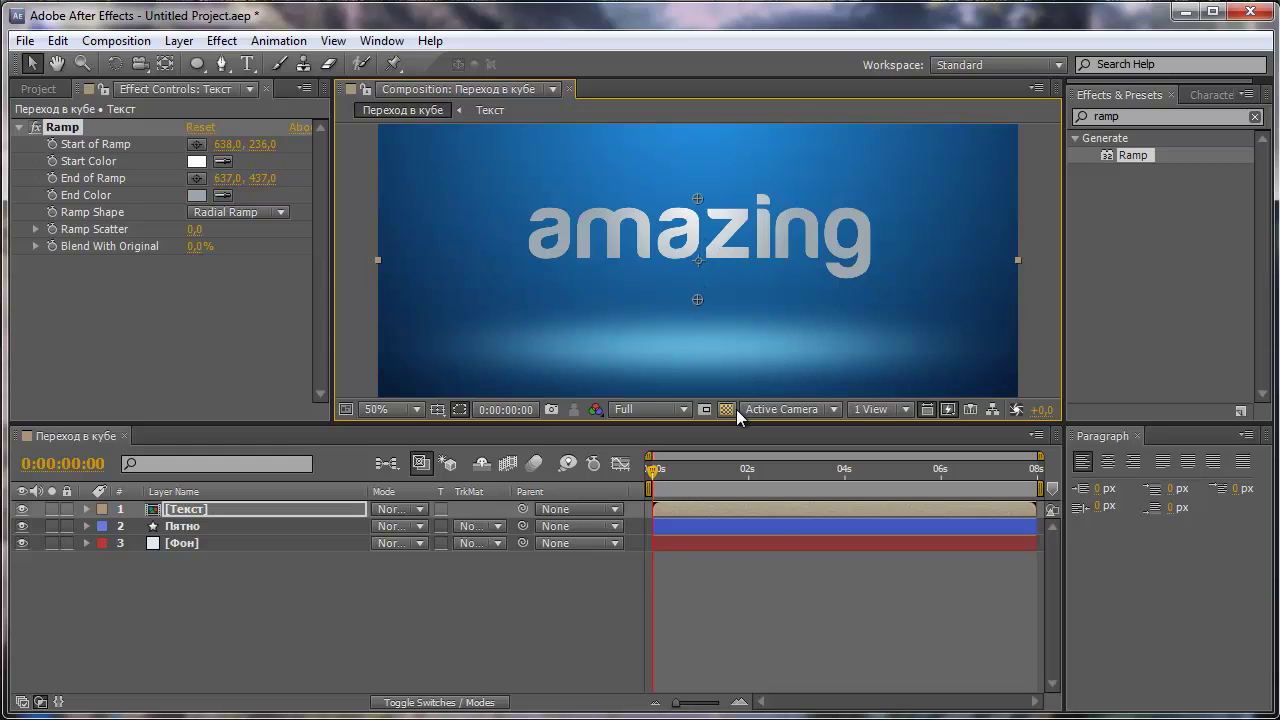
pyautogui.click(22, 543)
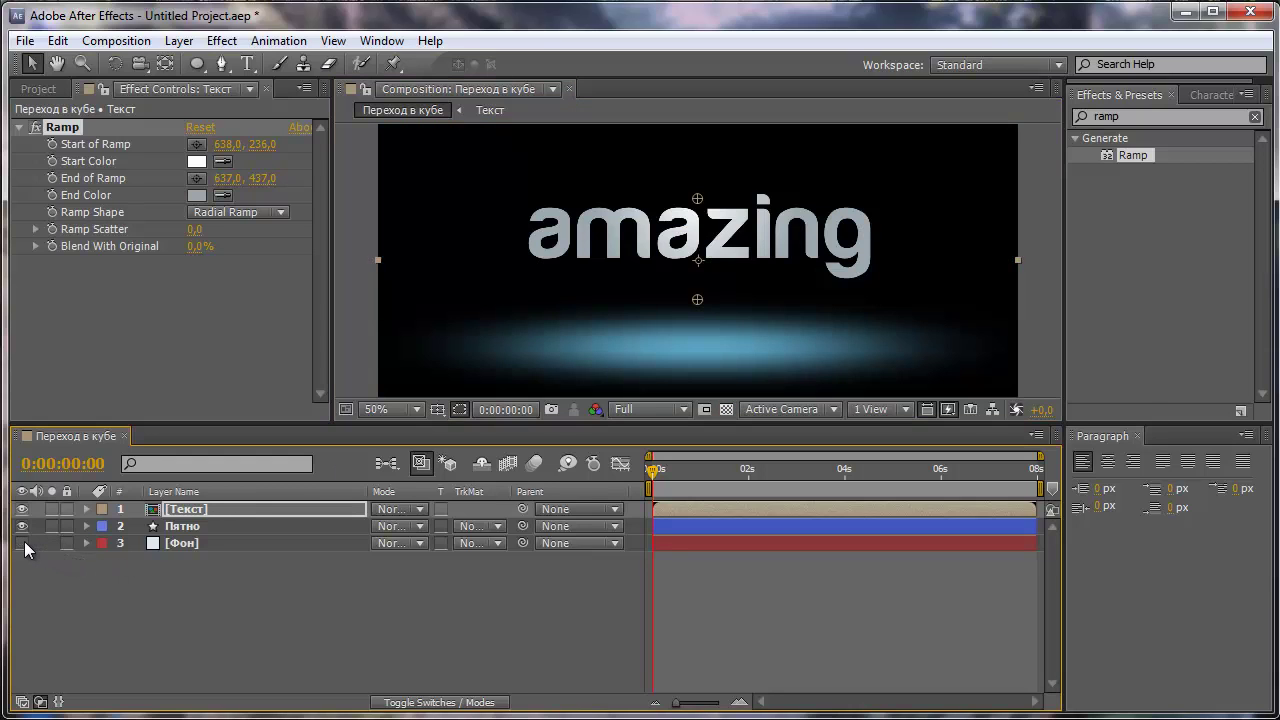
pyautogui.click(727, 410)
pyautogui.moveTo(697, 198); pyautogui.dragTo(701, 176)
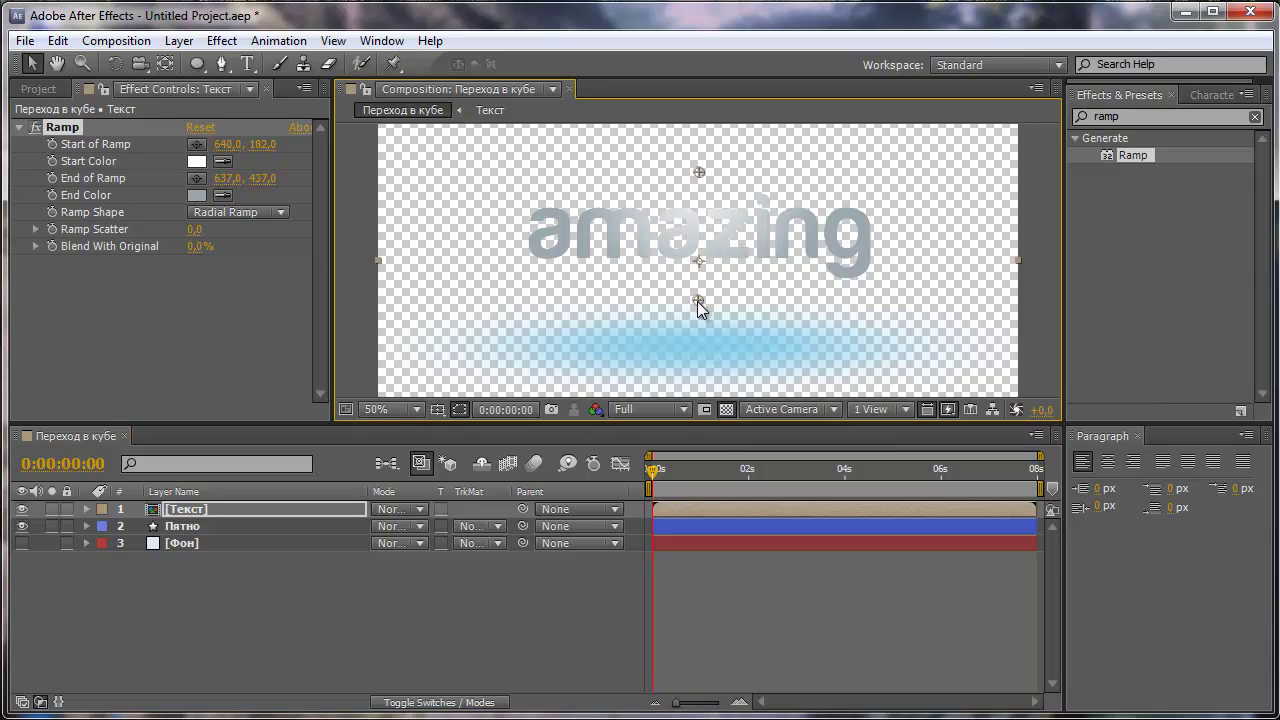
pyautogui.moveTo(697, 300); pyautogui.dragTo(697, 324)
pyautogui.click(22, 543)
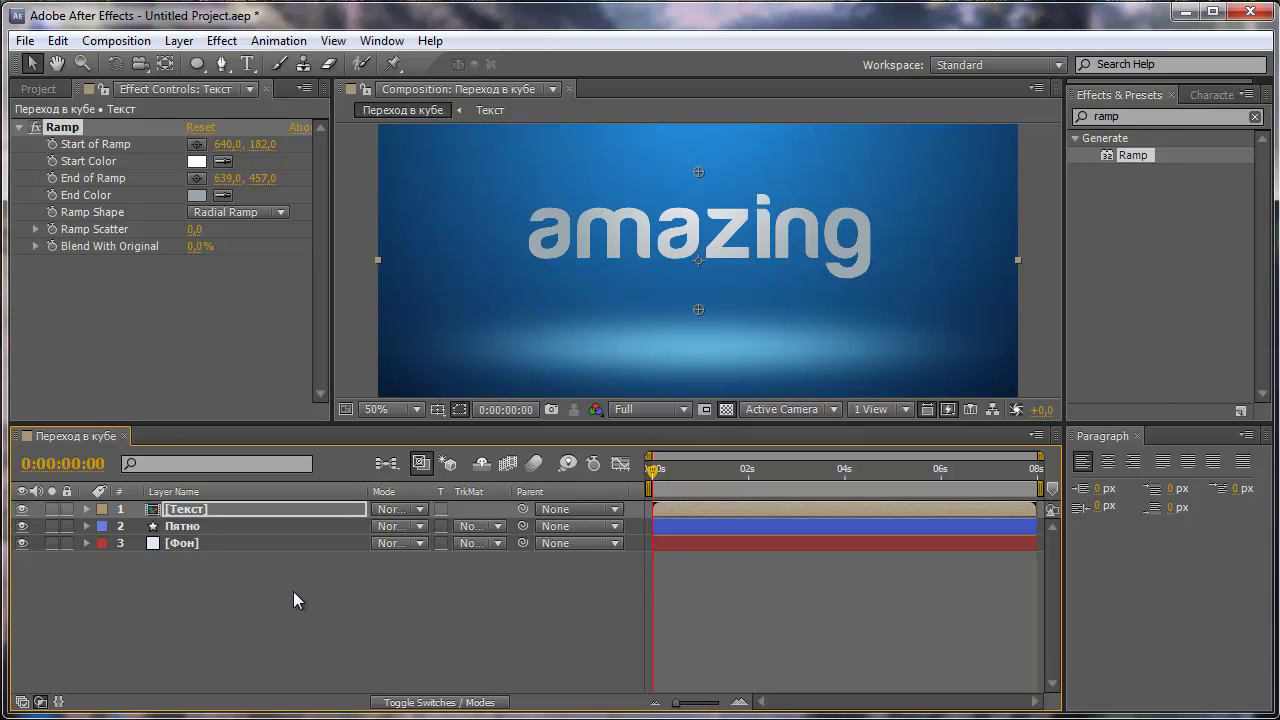
# Duplicate Текст, rename the copy Перспектива, and move it just below Текст
pyautogui.click(190, 510)
pyautogui.hotkey('ctrl', 'd')
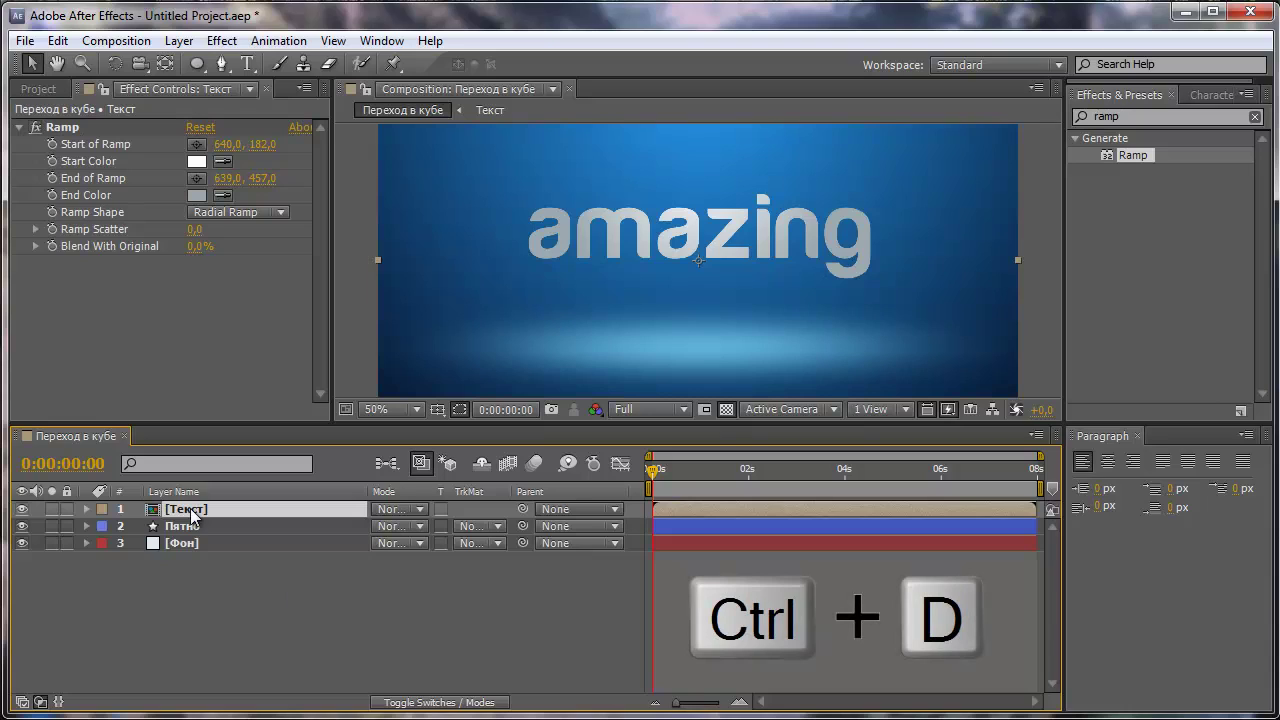
pyautogui.hotkey('ctrl', 'd')
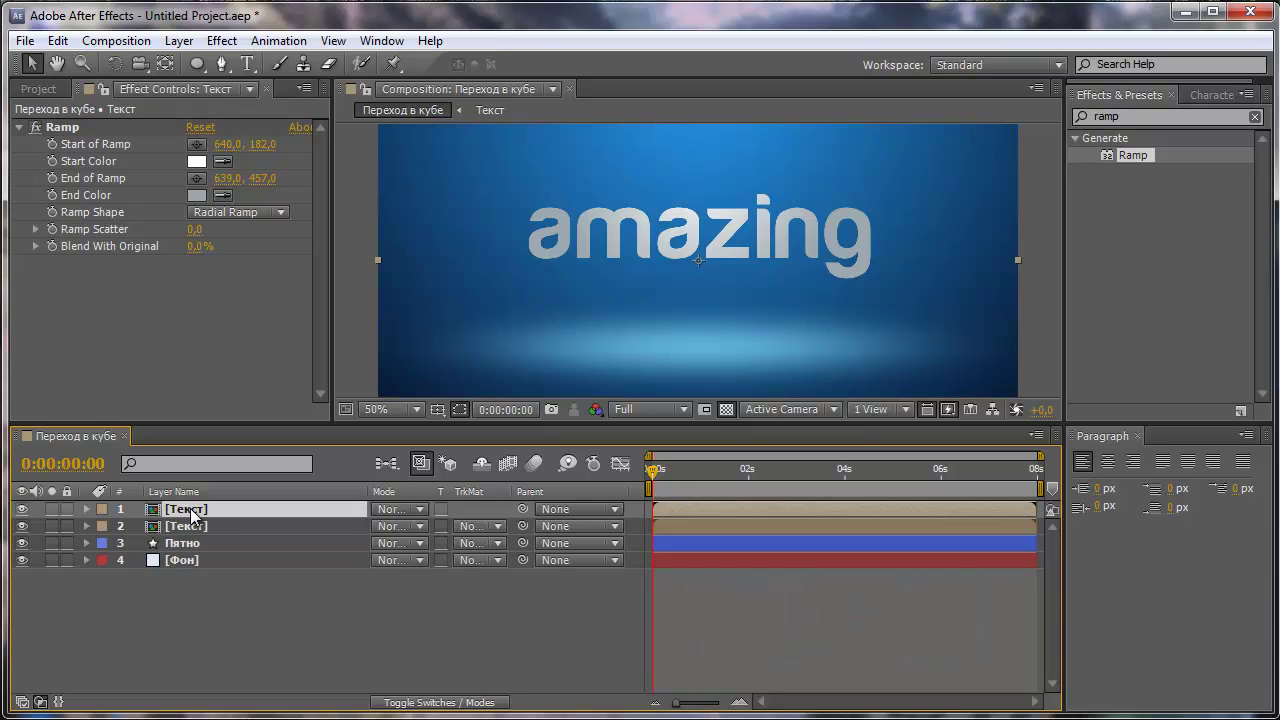
pyautogui.press('Return')
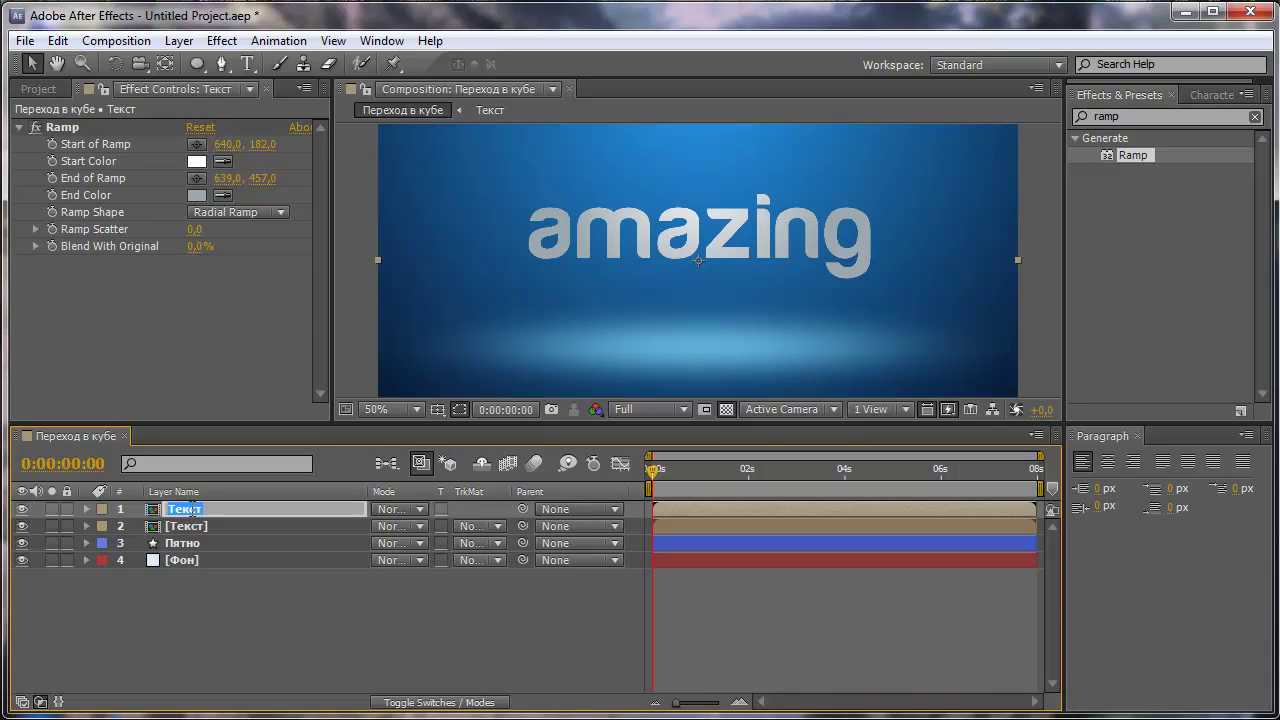
pyautogui.write('П')
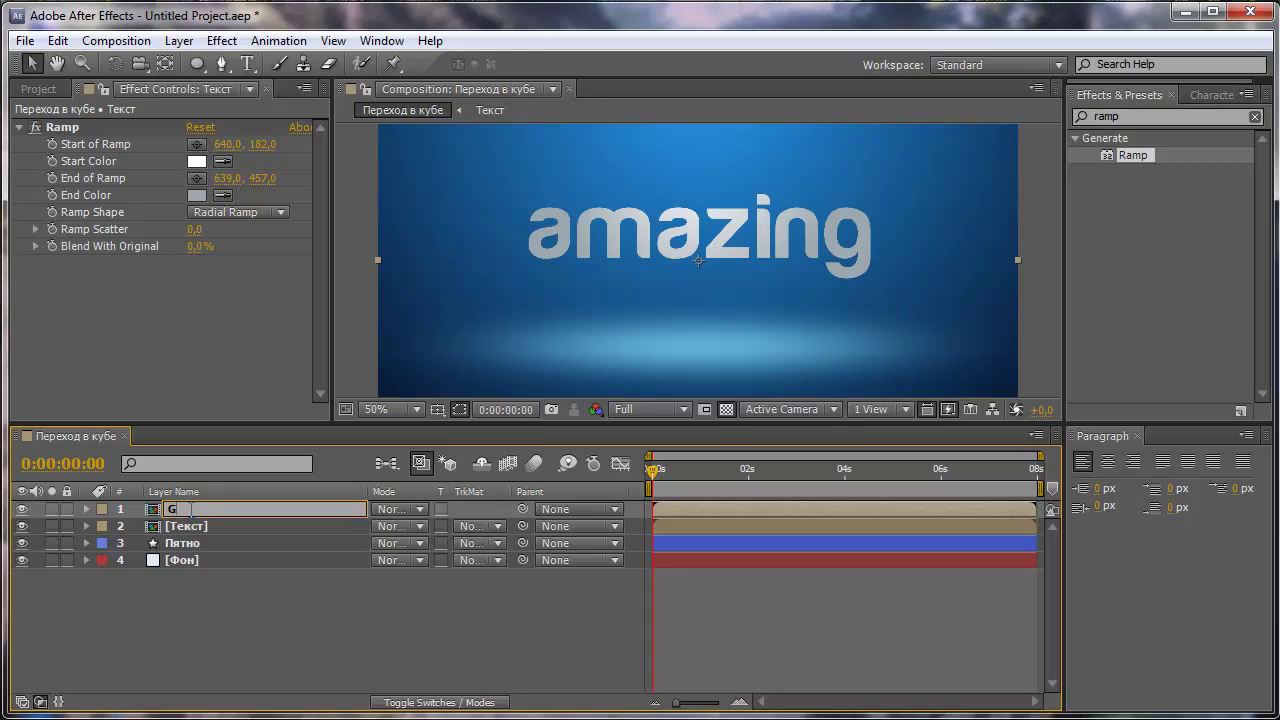
pyautogui.write('ерелекти')
pyautogui.write('ва')
pyautogui.press('Return')
pyautogui.moveTo(206, 509); pyautogui.dragTo(207, 530)
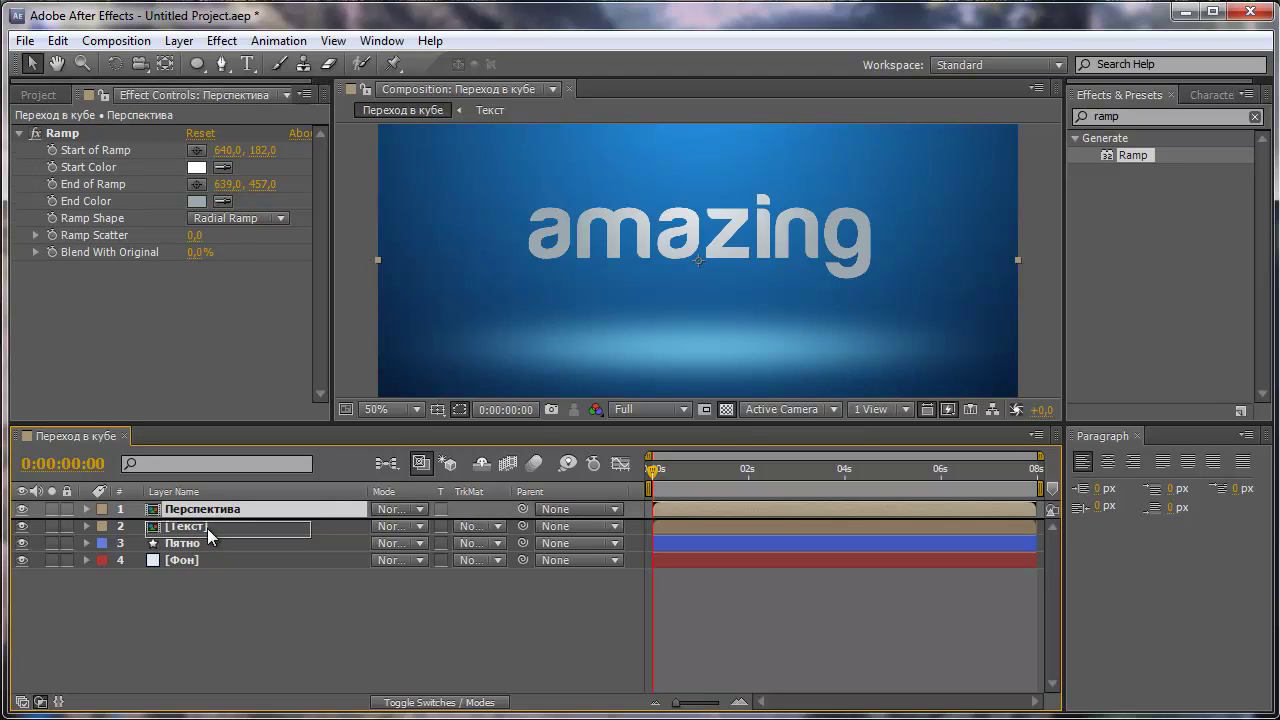
pyautogui.press('s')
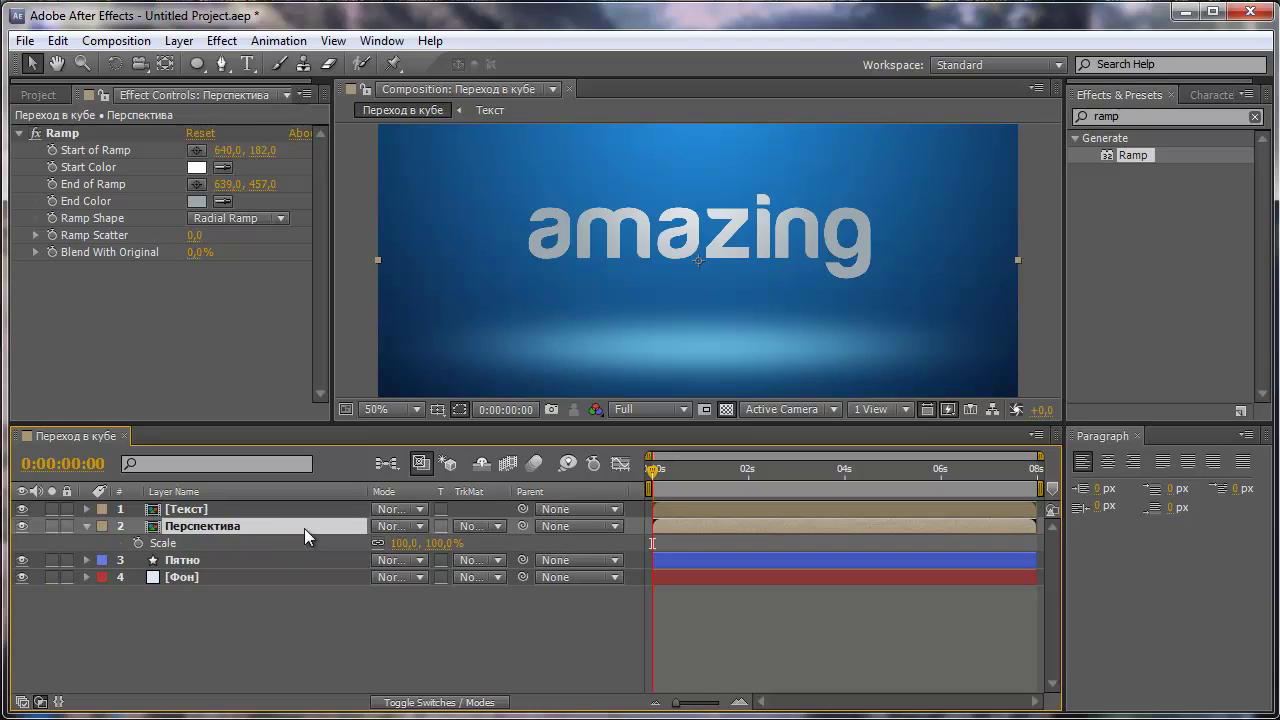
# Scale the Перспектива layer down to 97% and reselect it for colour sampling
pyautogui.click(403, 543)
pyautogui.write('67')
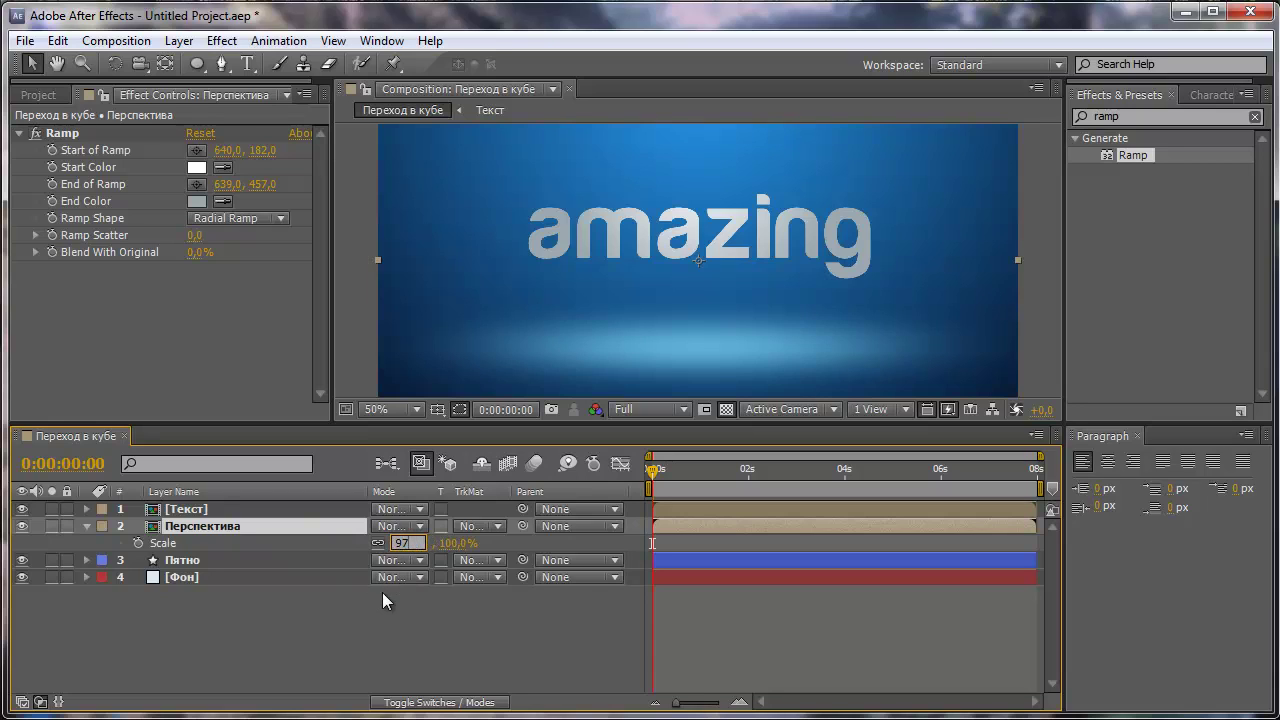
pyautogui.click(378, 600)
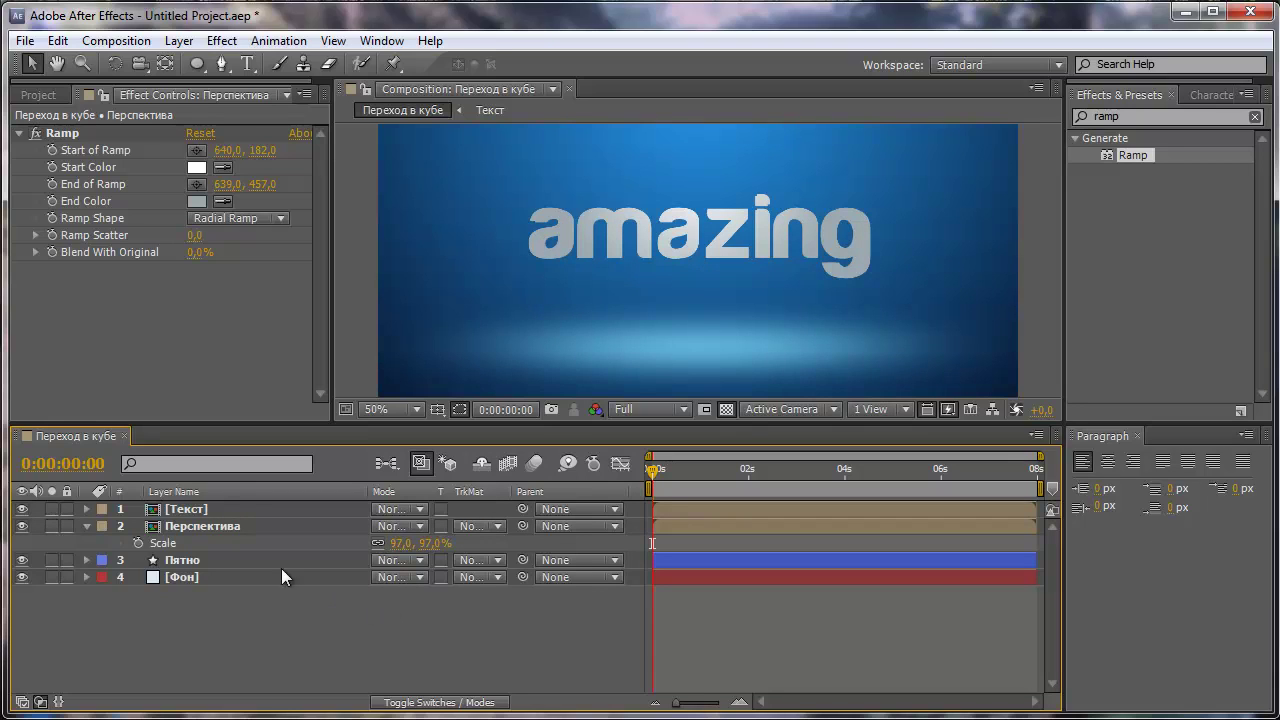
pyautogui.click(224, 530)
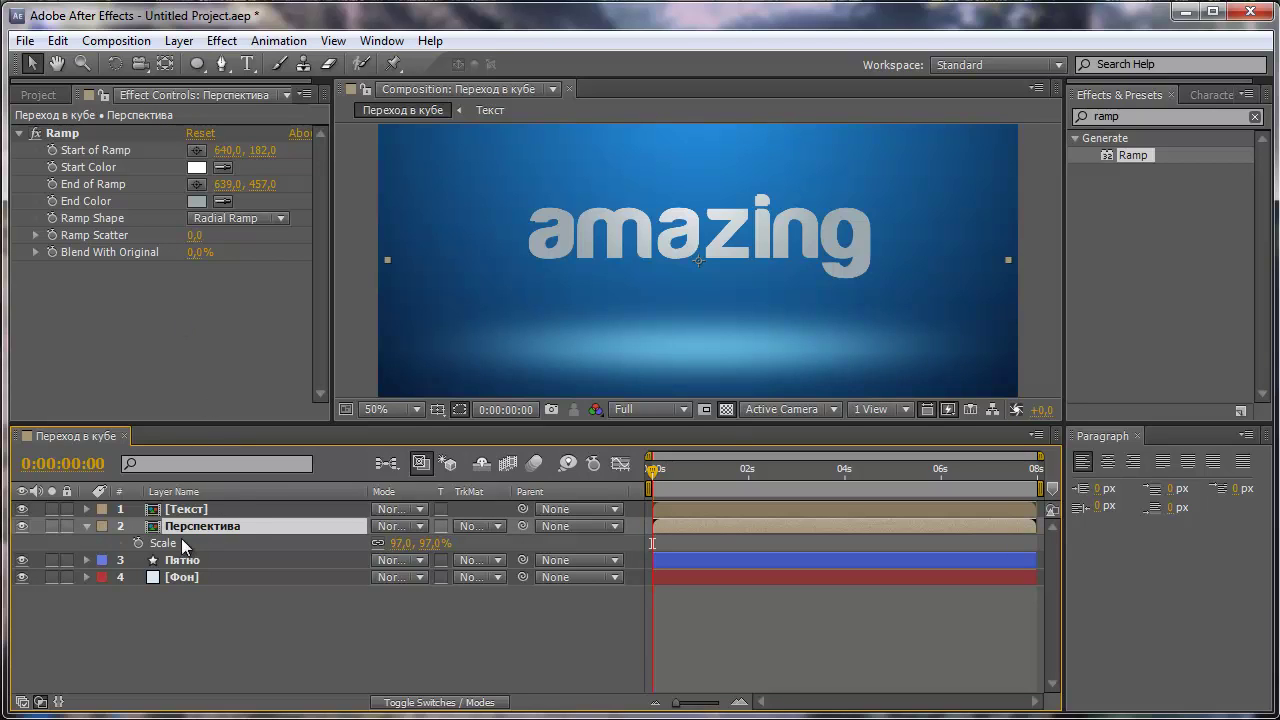
pyautogui.click(221, 168)
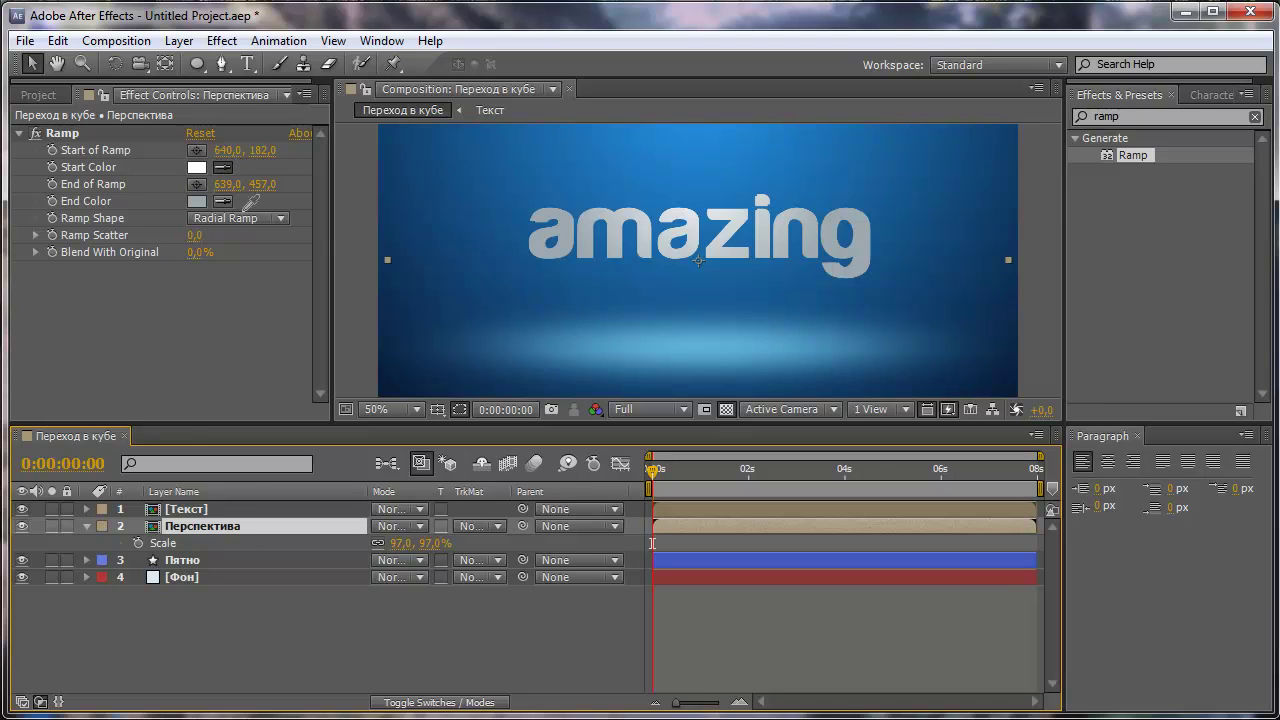
# Sample blue for the Перспектива ramp's start colour and dark blue for its end colour
pyautogui.click(546, 164)
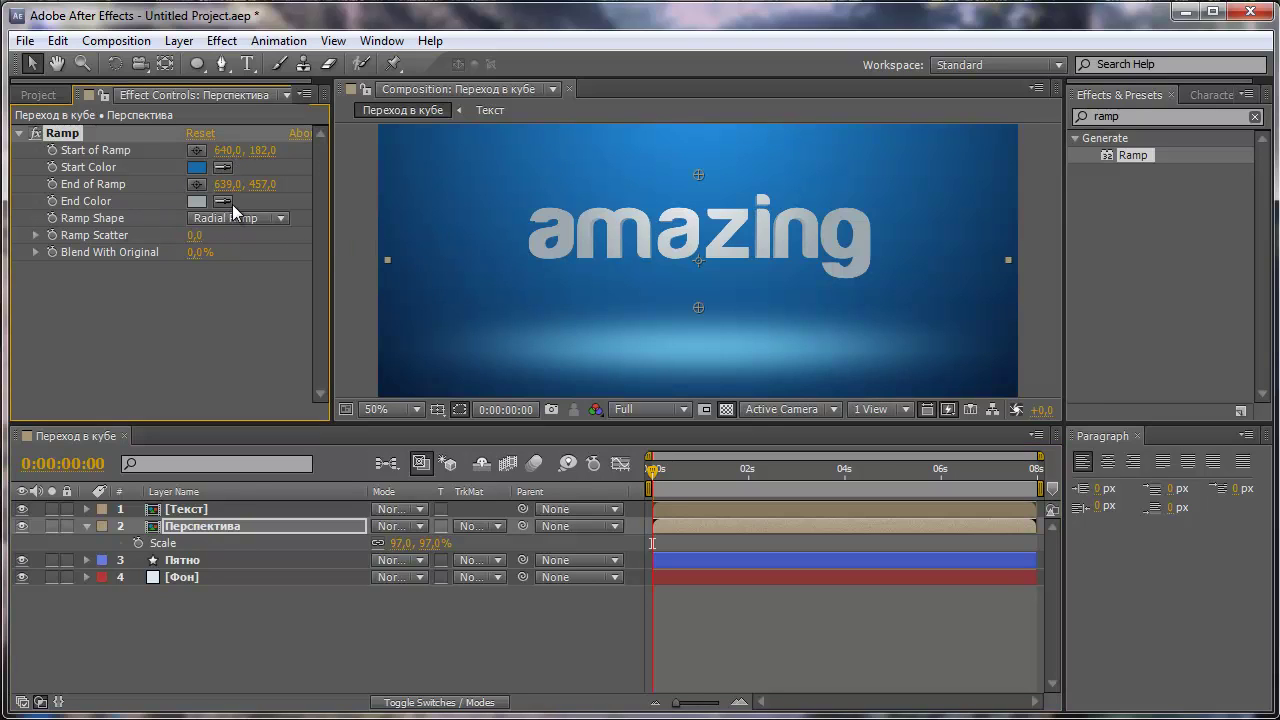
pyautogui.click(390, 388)
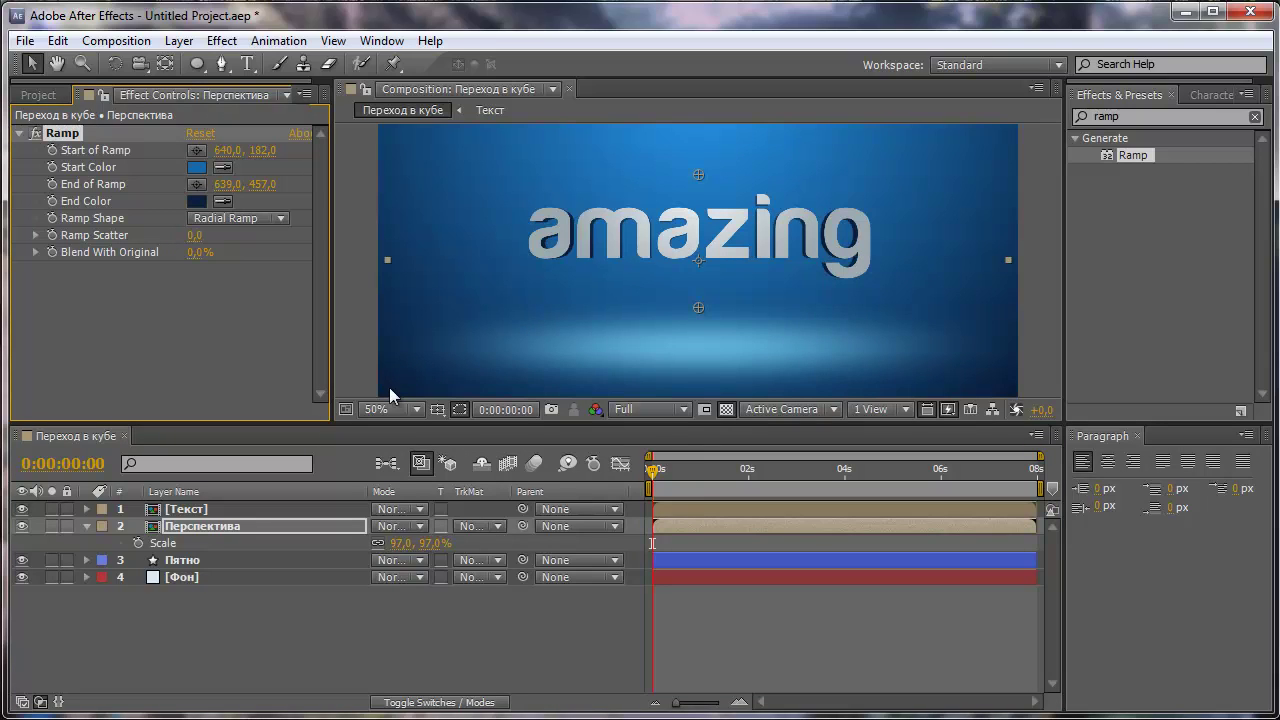
pyautogui.click(283, 663)
pyautogui.press('/')
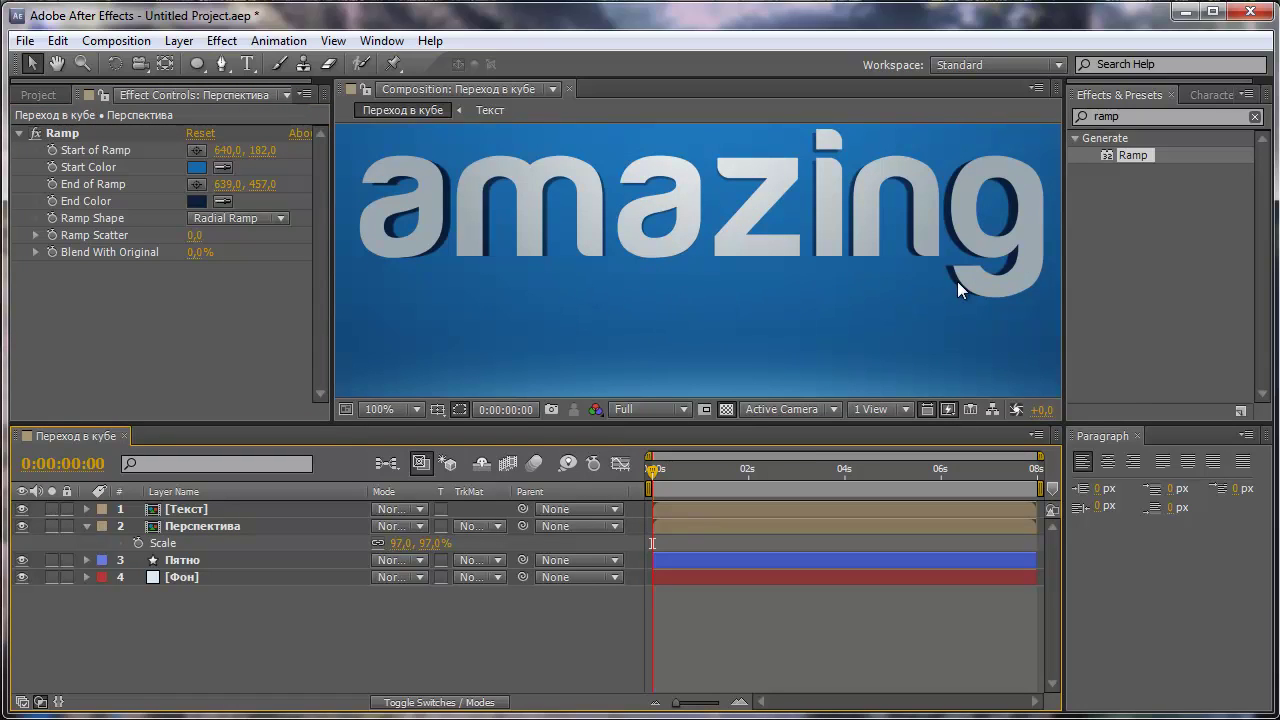
pyautogui.scroll(-2, 609, 254)
pyautogui.click(162, 318)
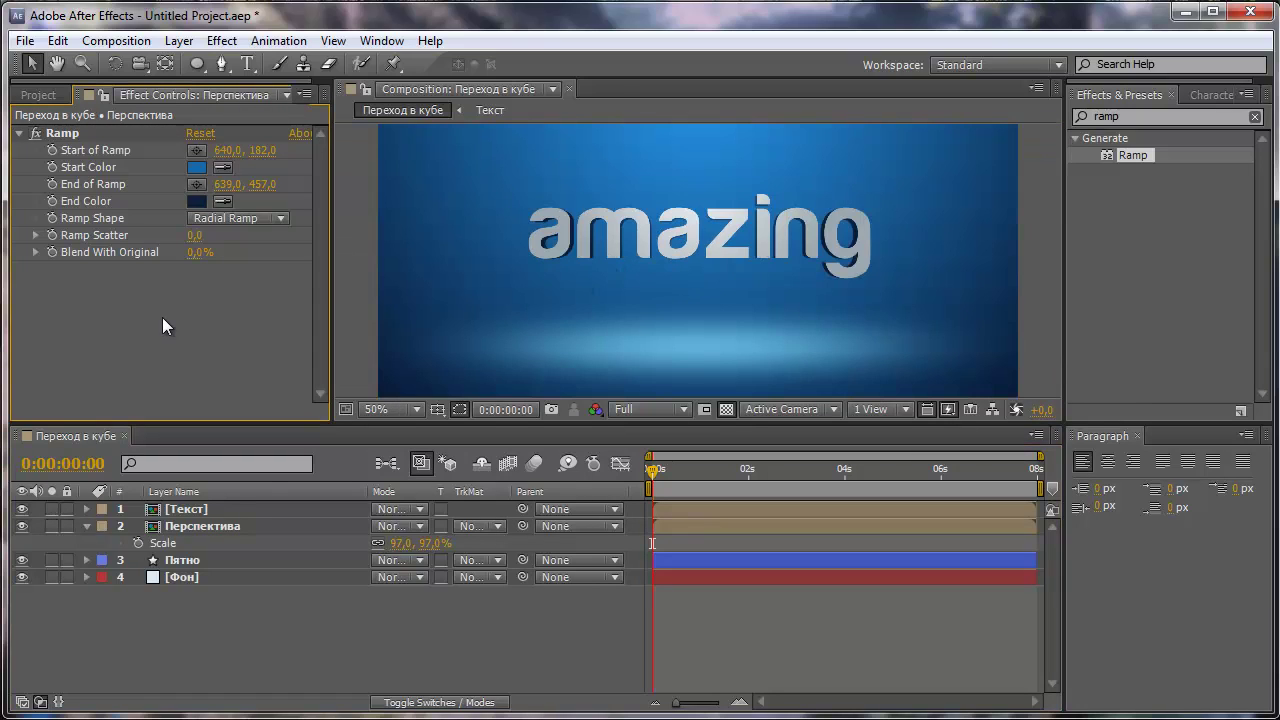
# Duplicate Текст as 'Тень текста' and place it below Перспектива
pyautogui.click(198, 508)
pyautogui.hotkey('ctrl', 'd')
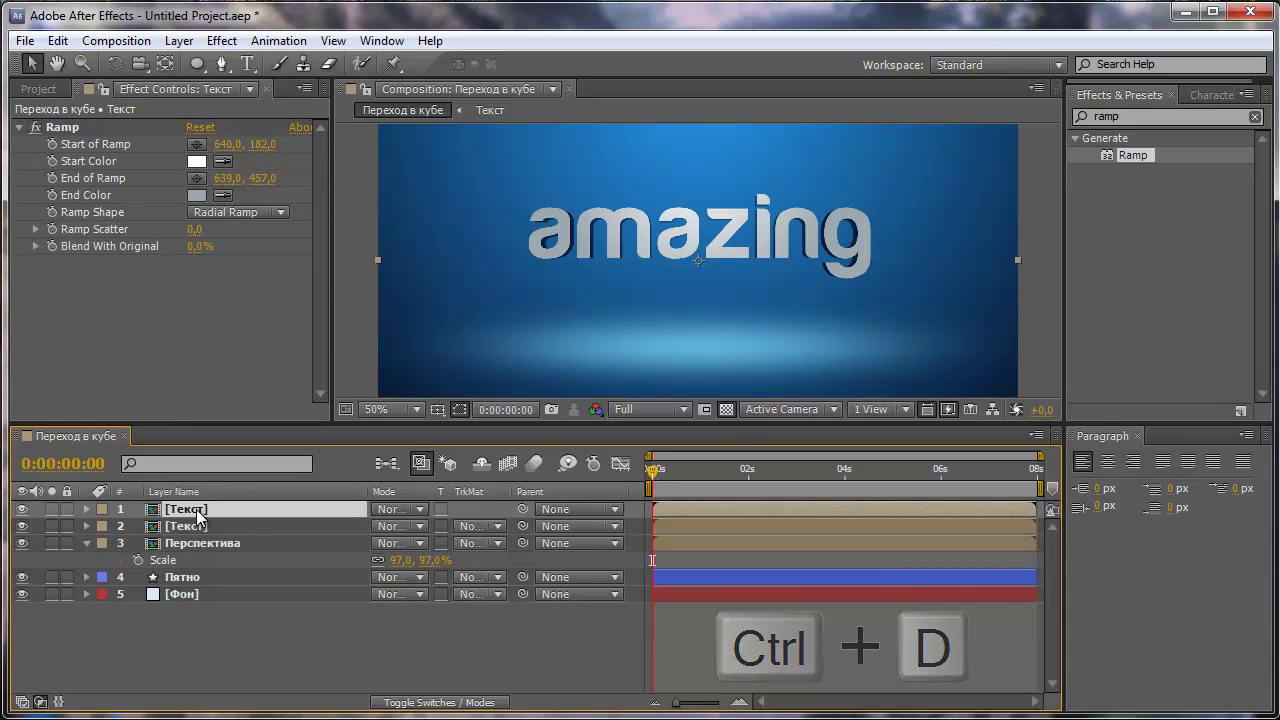
pyautogui.press('Return')
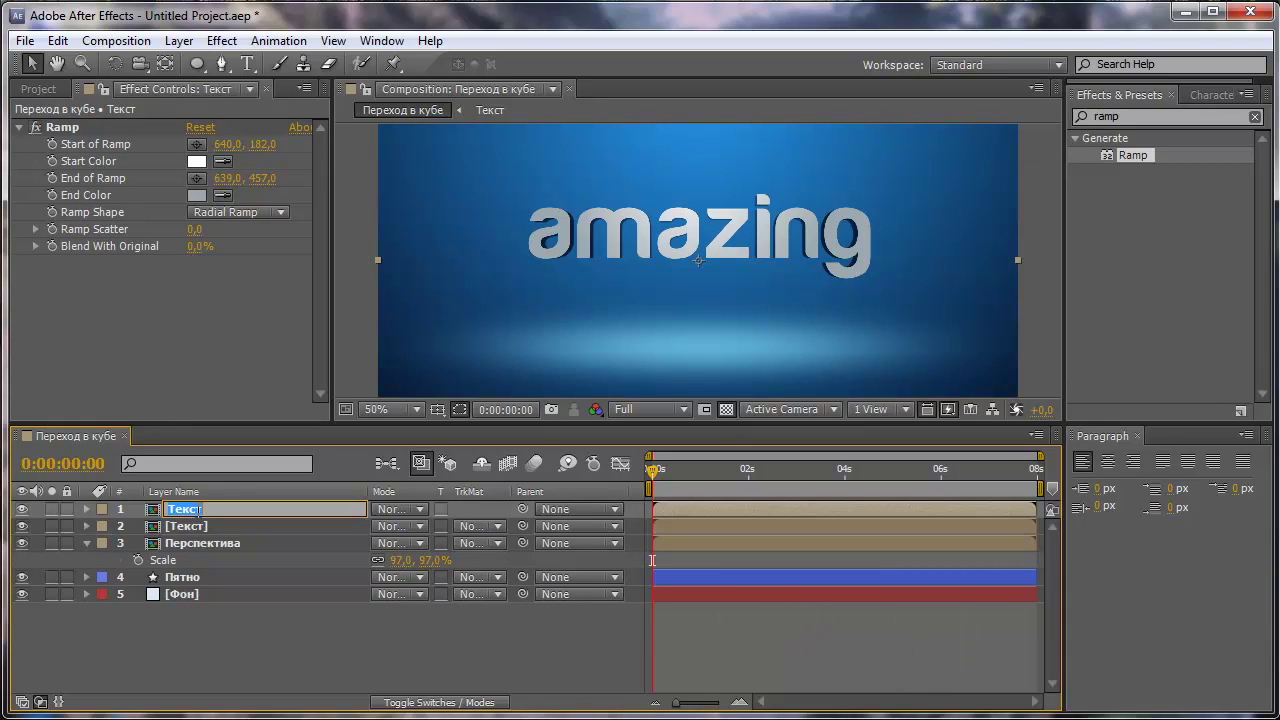
pyautogui.write('Тень текста')
pyautogui.press('Return')
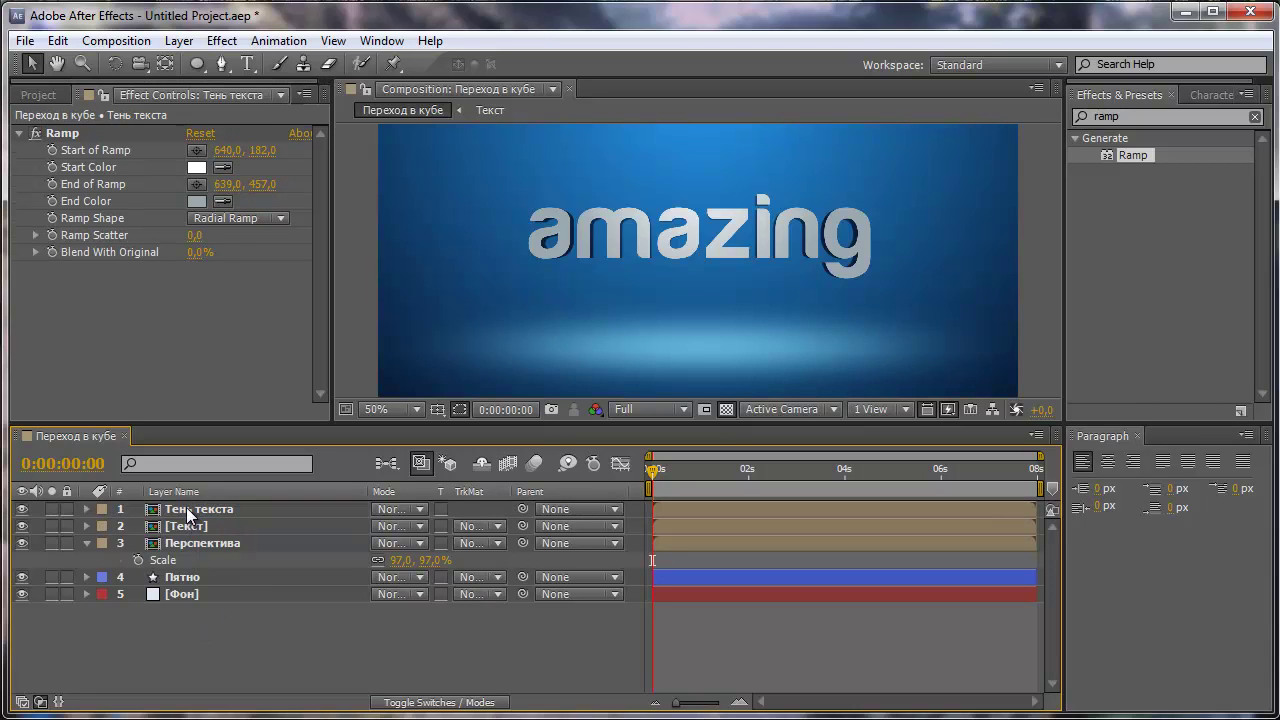
pyautogui.moveTo(190, 508); pyautogui.dragTo(193, 566)
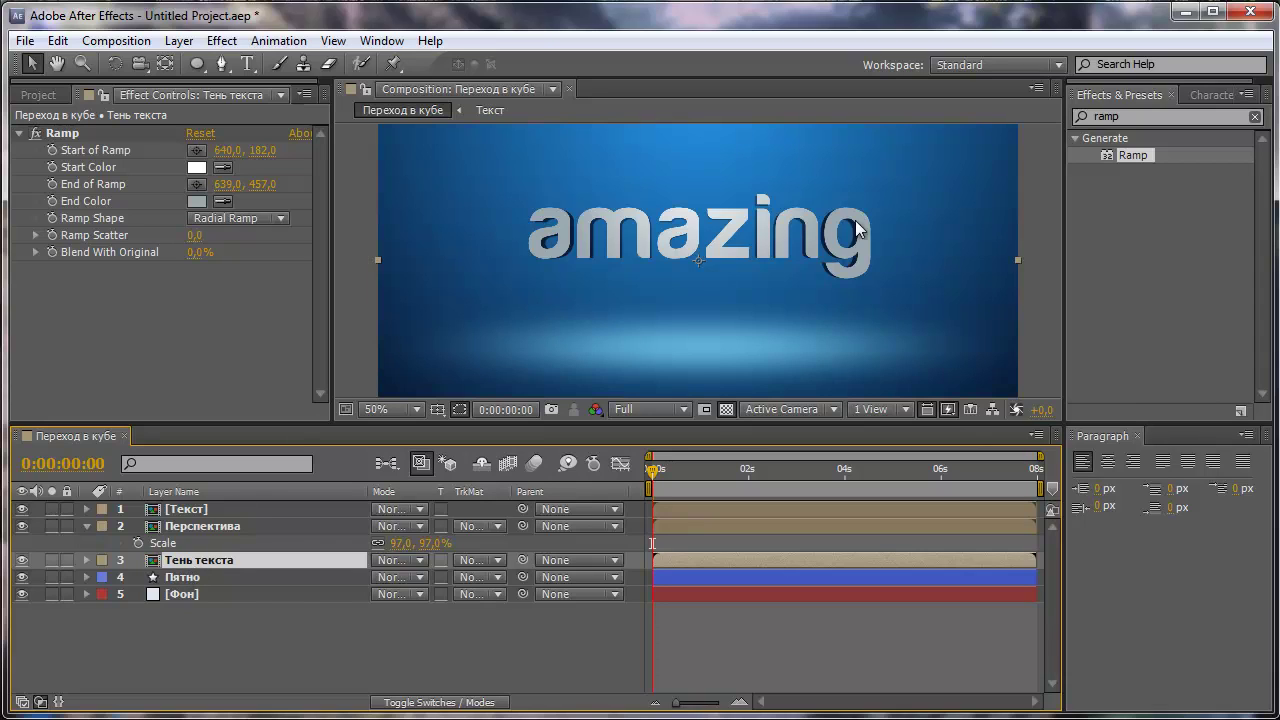
# Add Basic 3D to Тень текста with Tilt -80° and drag it down beneath 'amazing'
pyautogui.hotkey('ctrl', '5')
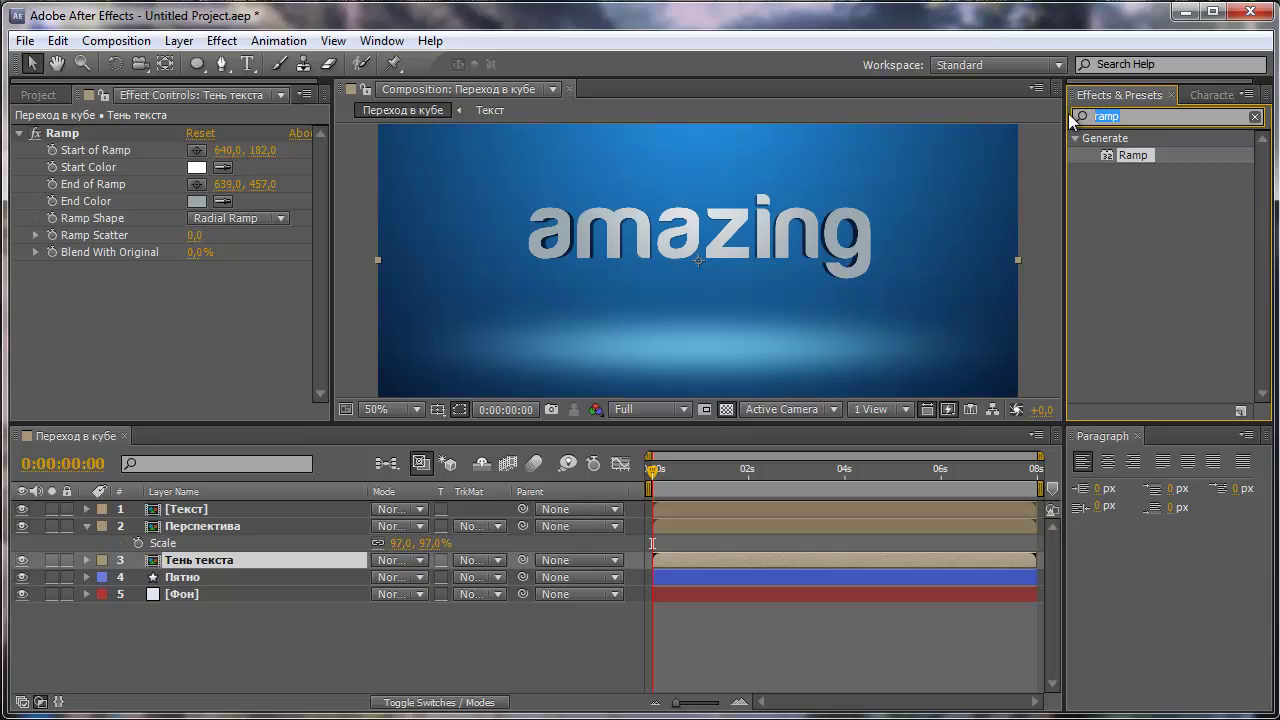
pyautogui.write('basic')
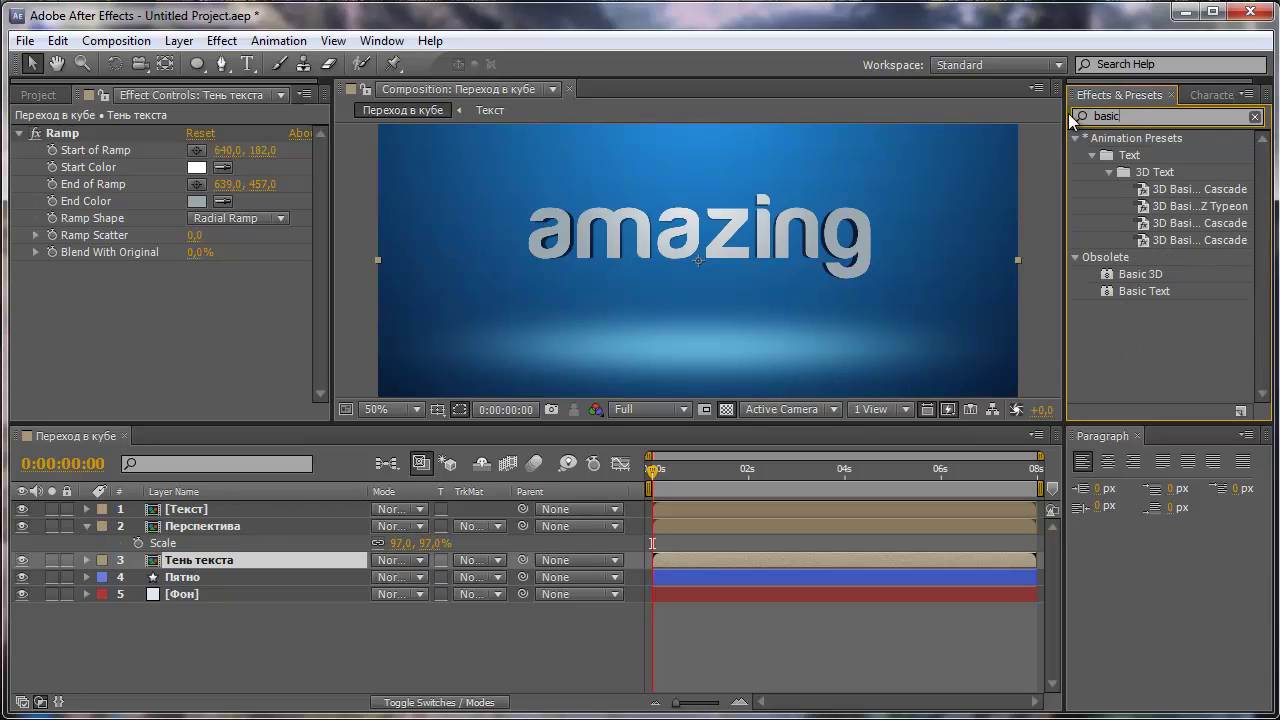
pyautogui.write(' 3')
pyautogui.moveTo(1140, 155)
pyautogui.mouseDown()
pyautogui.moveTo(1122, 178)
pyautogui.moveTo(241, 557)
pyautogui.mouseUp()
pyautogui.click(241, 557)
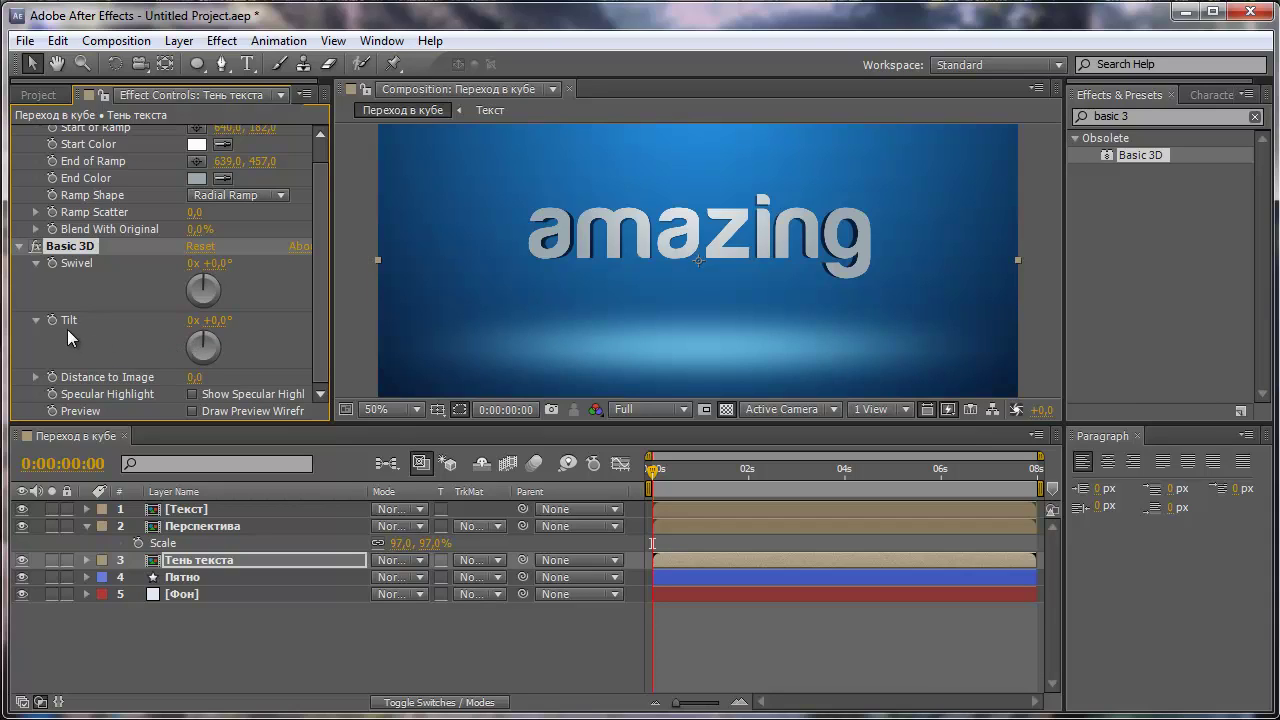
pyautogui.click(216, 320)
pyautogui.write('-80')
pyautogui.click(272, 344)
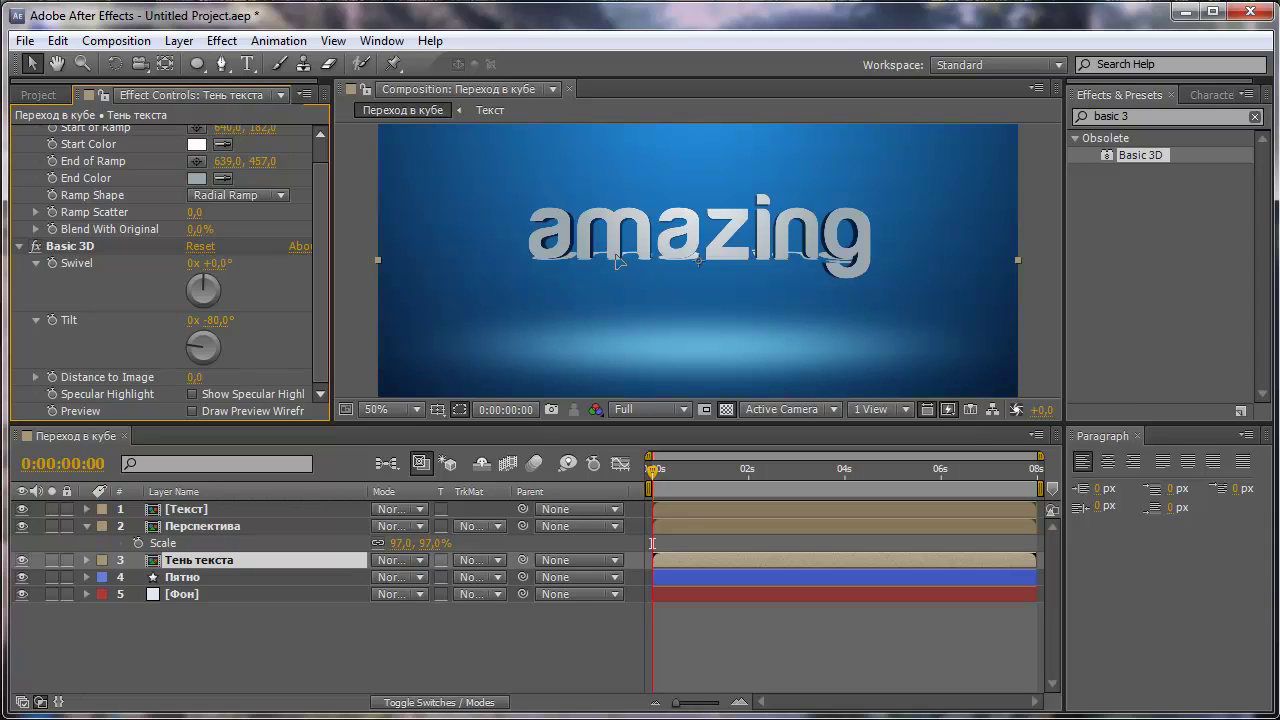
pyautogui.moveTo(617, 261); pyautogui.dragTo(612, 350)
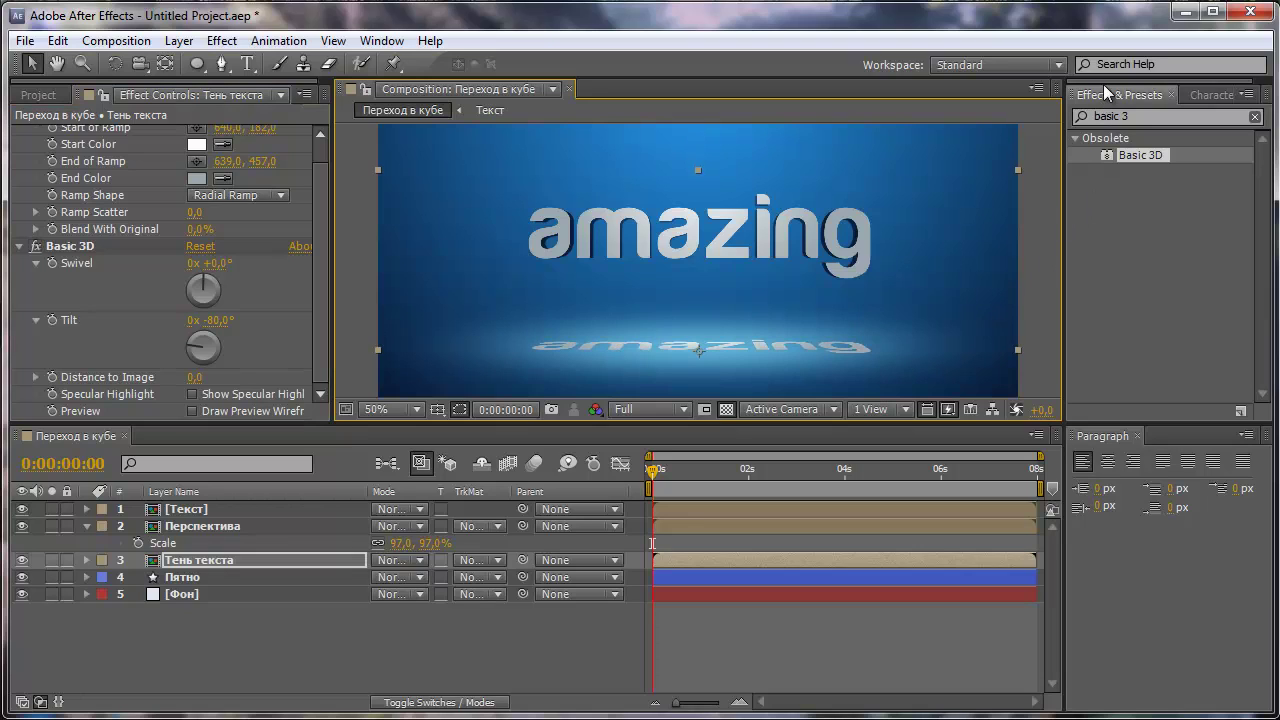
pyautogui.click(1147, 116)
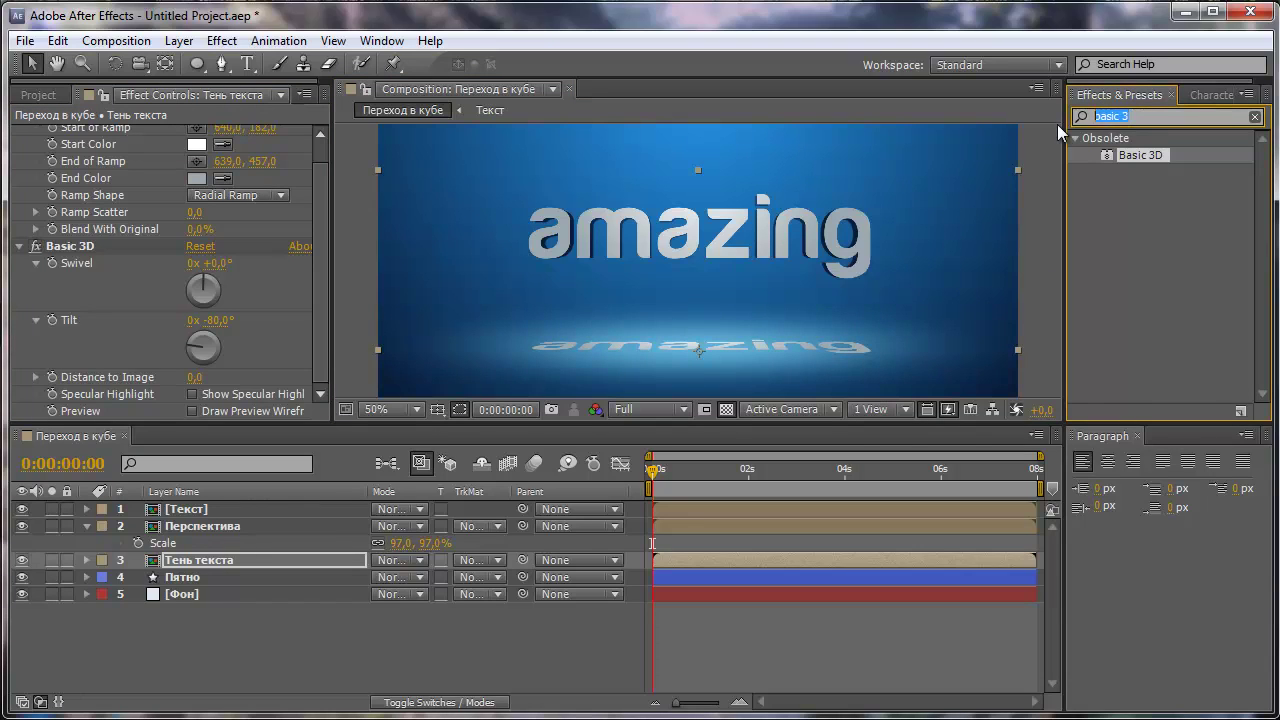
# Apply a Fill effect to Тень текста, sampling dark navy from the background
pyautogui.write('fill')
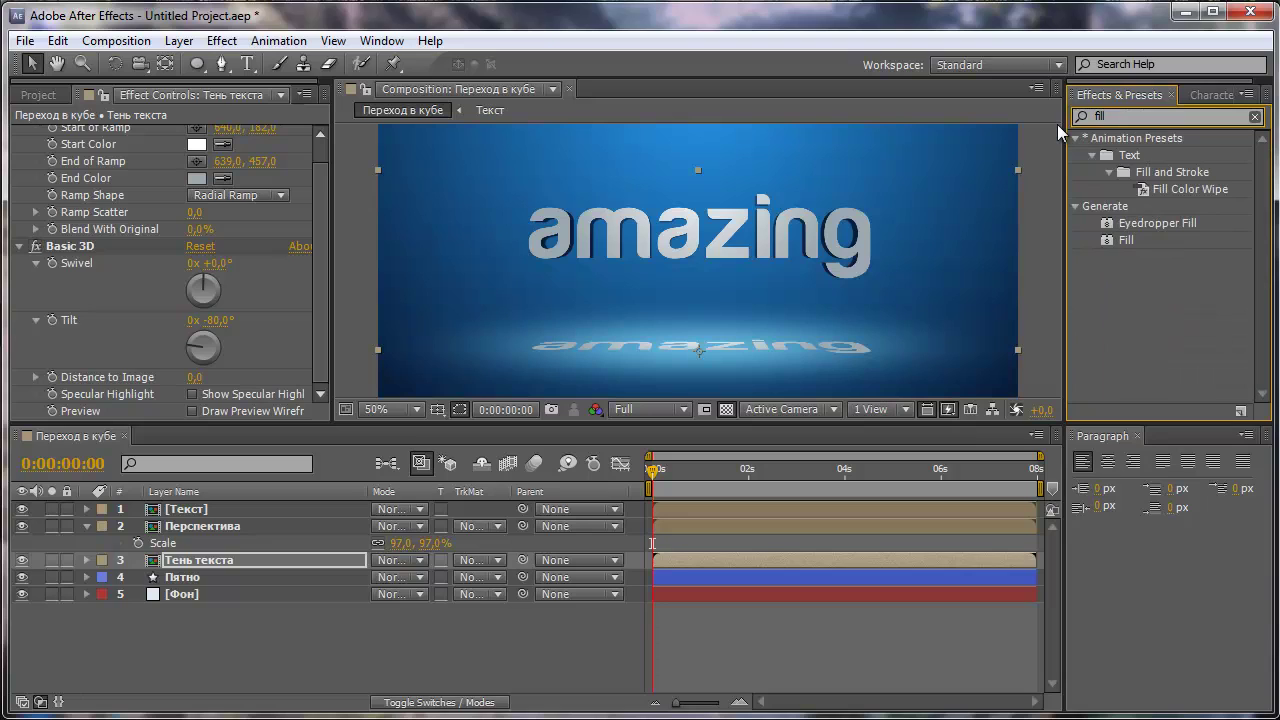
pyautogui.moveTo(1120, 236); pyautogui.dragTo(228, 560)
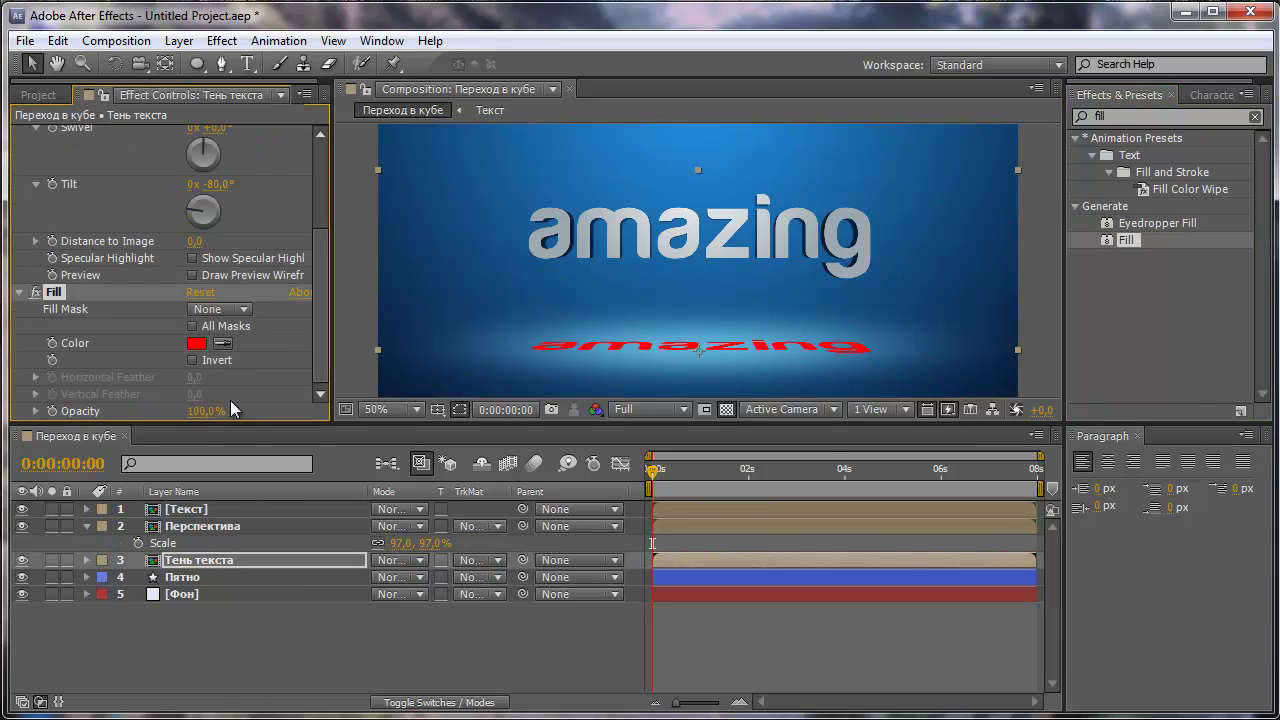
pyautogui.click(224, 340)
pyautogui.click(391, 387)
pyautogui.hotkey('ctrl', '5')
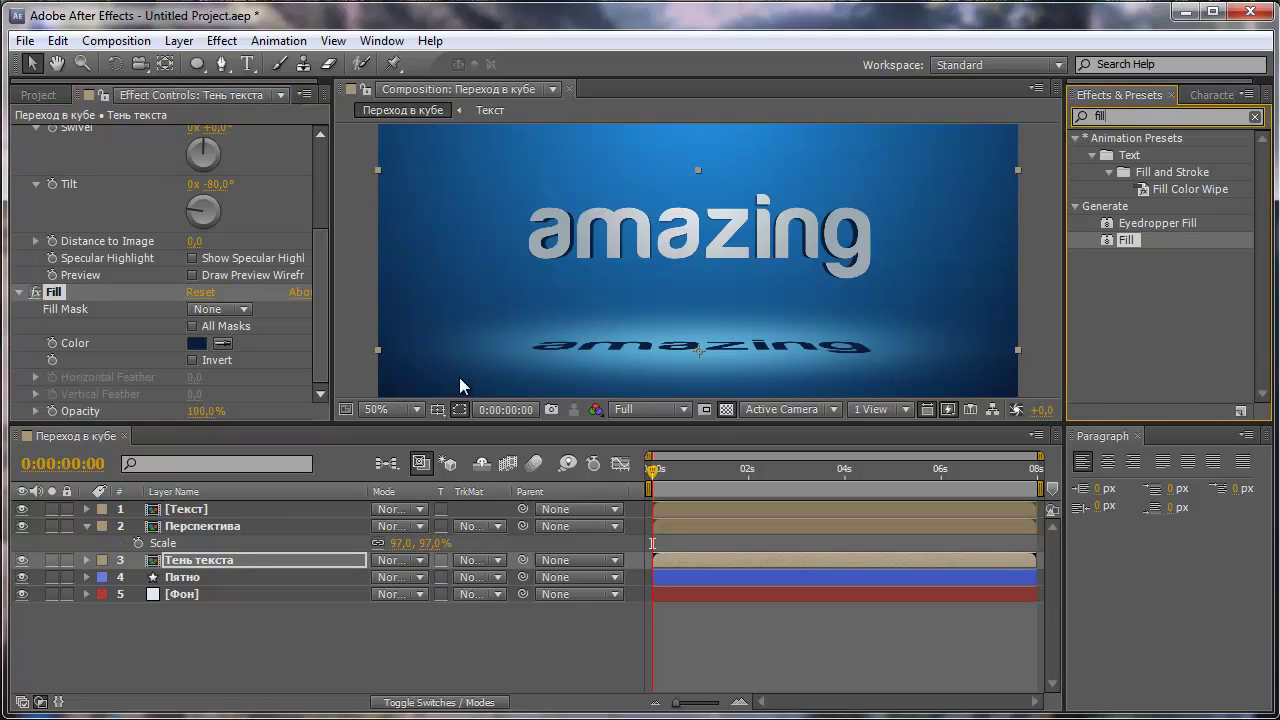
pyautogui.hotkey('ctrl', 'f')
# Add two Fast Blurs to Тень текста, setting the first to Horizontal with Blurriness 20
pyautogui.write('f')
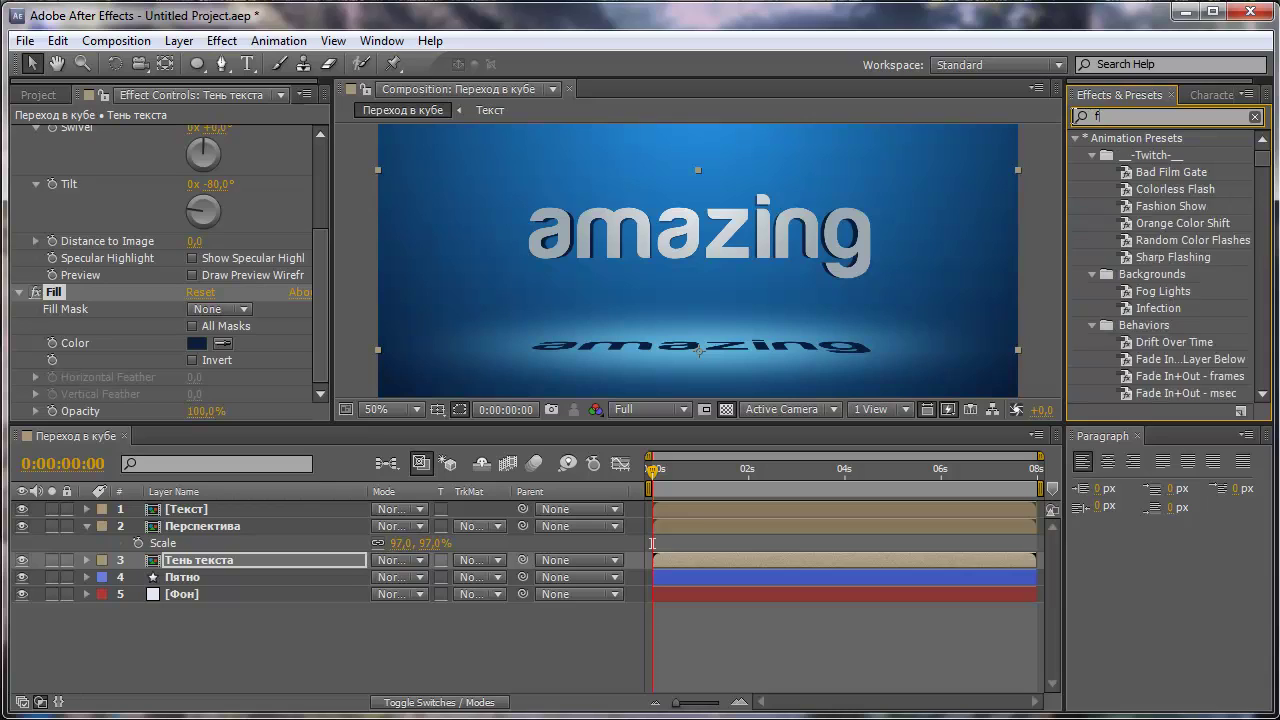
pyautogui.write('ast blu')
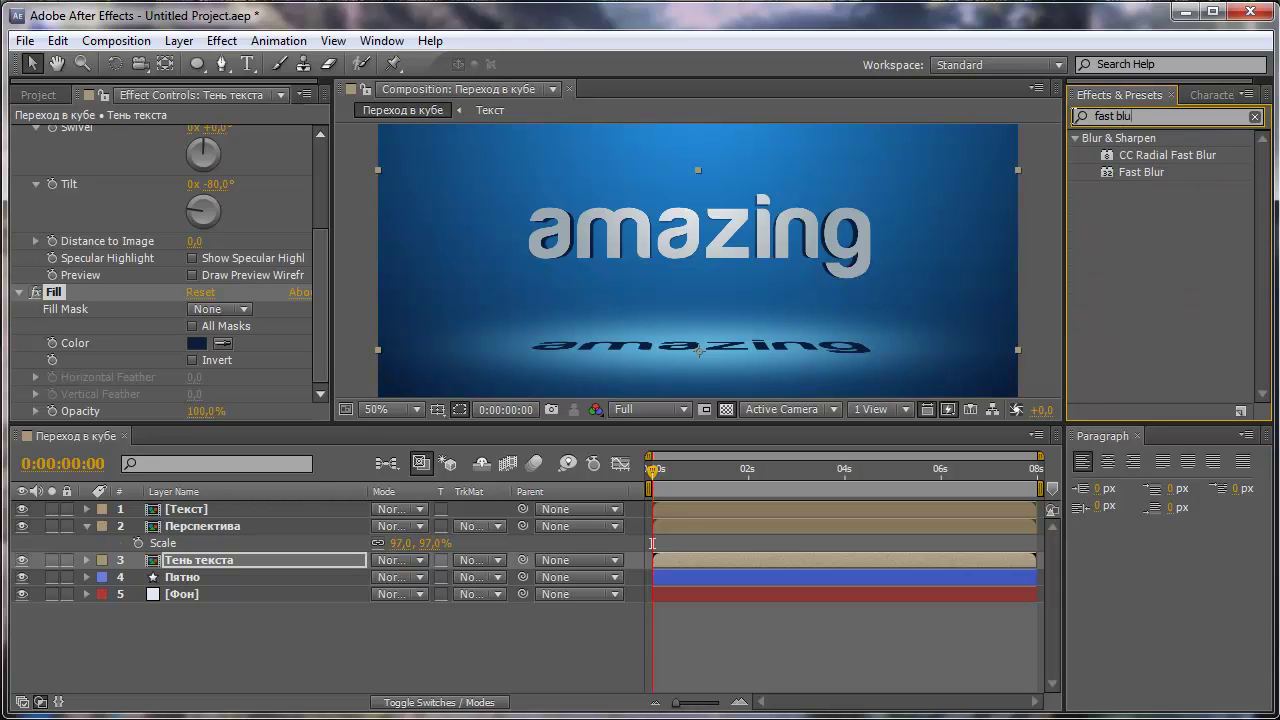
pyautogui.write('r')
pyautogui.moveTo(1138, 172)
pyautogui.mouseDown()
pyautogui.moveTo(1012, 203)
pyautogui.moveTo(244, 554)
pyautogui.mouseUp()
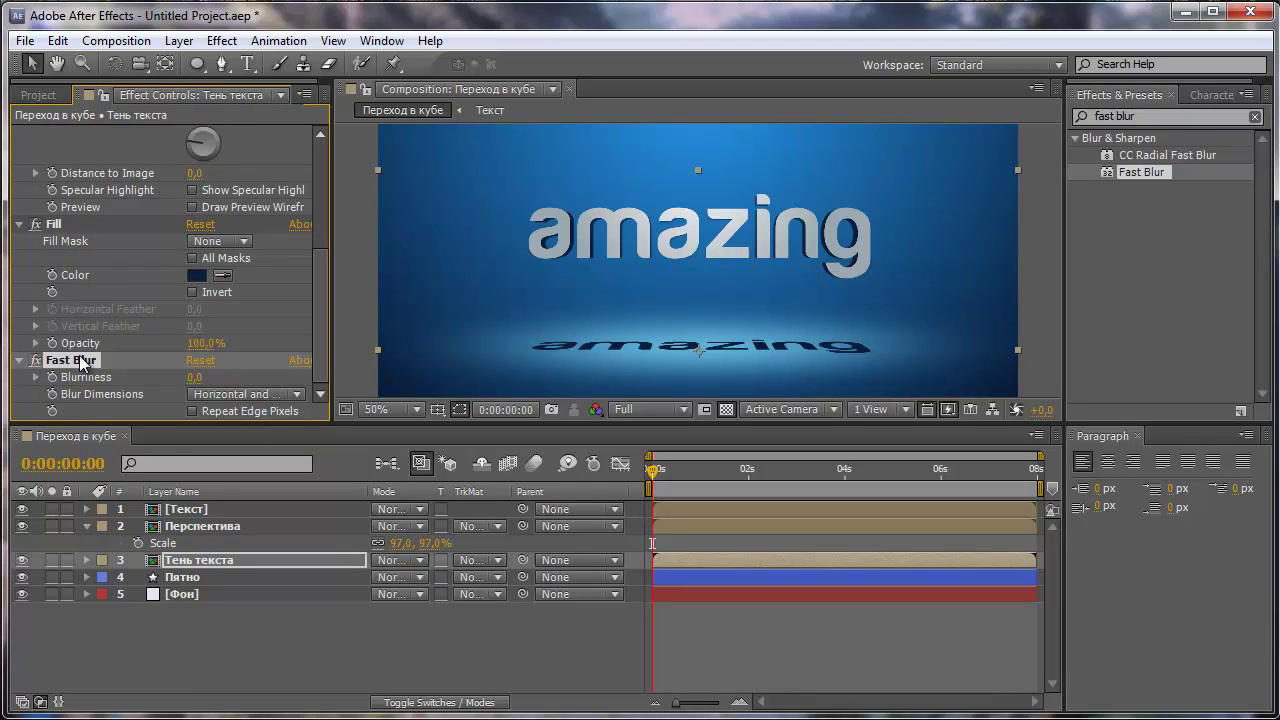
pyautogui.hotkey('ctrl', 'd')
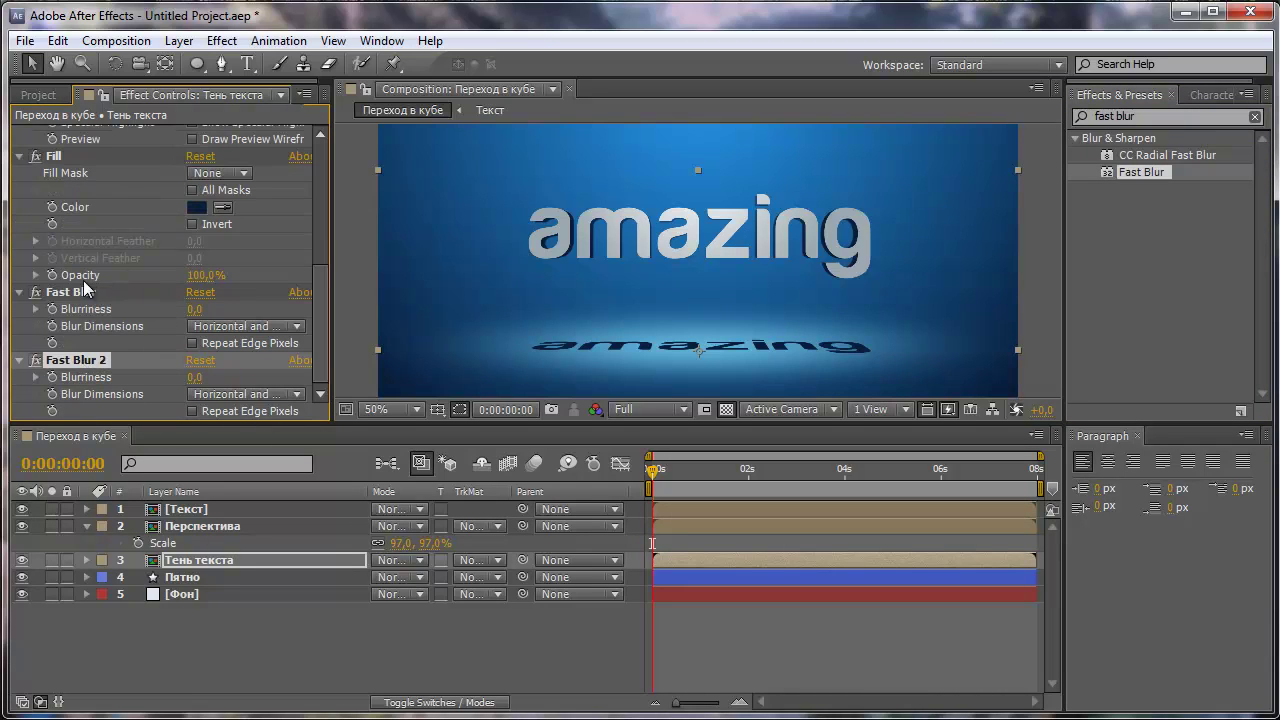
pyautogui.click(84, 291)
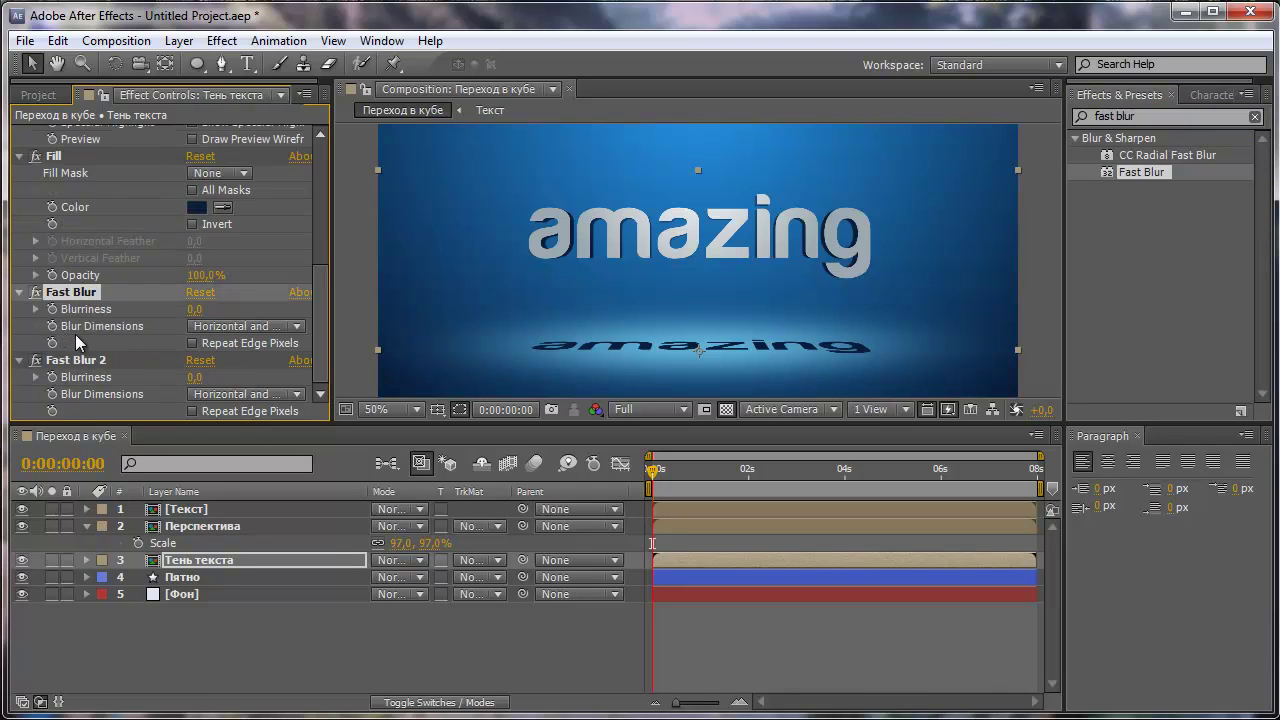
pyautogui.click(240, 326)
pyautogui.click(255, 367)
pyautogui.click(196, 309)
pyautogui.write('20')
pyautogui.press('Return')
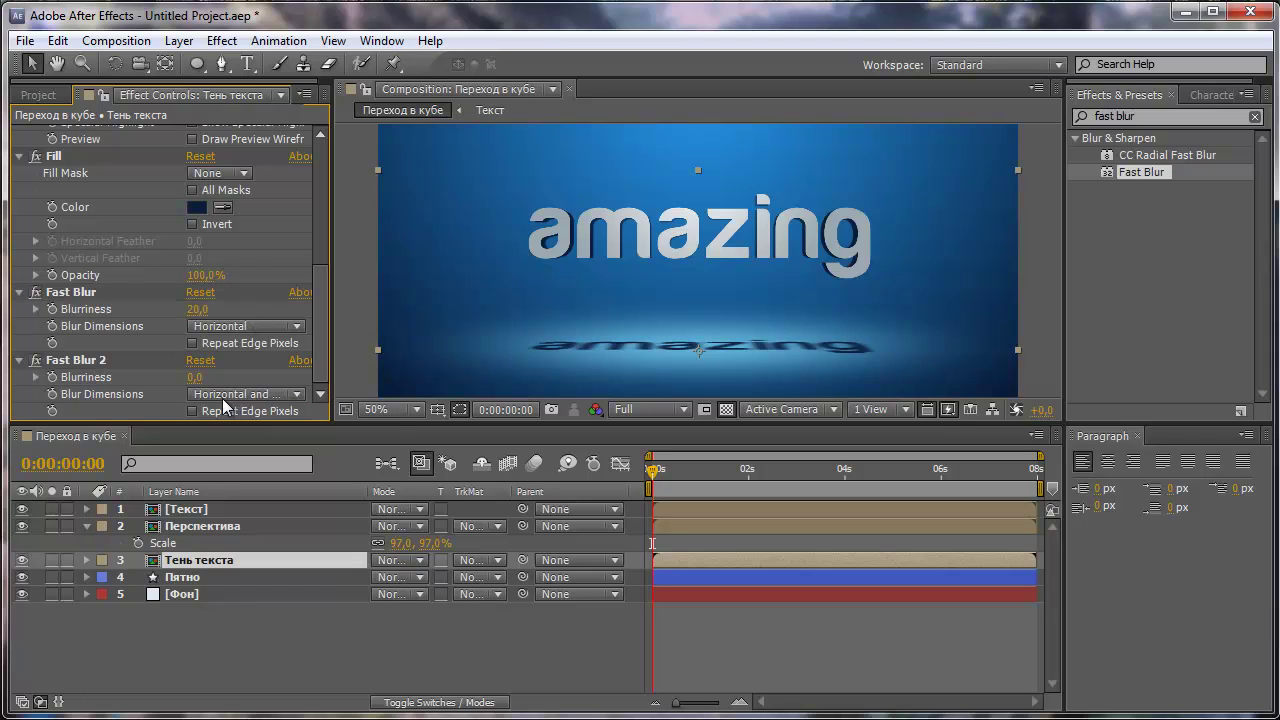
# Set the second Fast Blur to Vertical with Blurriness 5
pyautogui.click(222, 395)
pyautogui.click(236, 459)
pyautogui.click(194, 378)
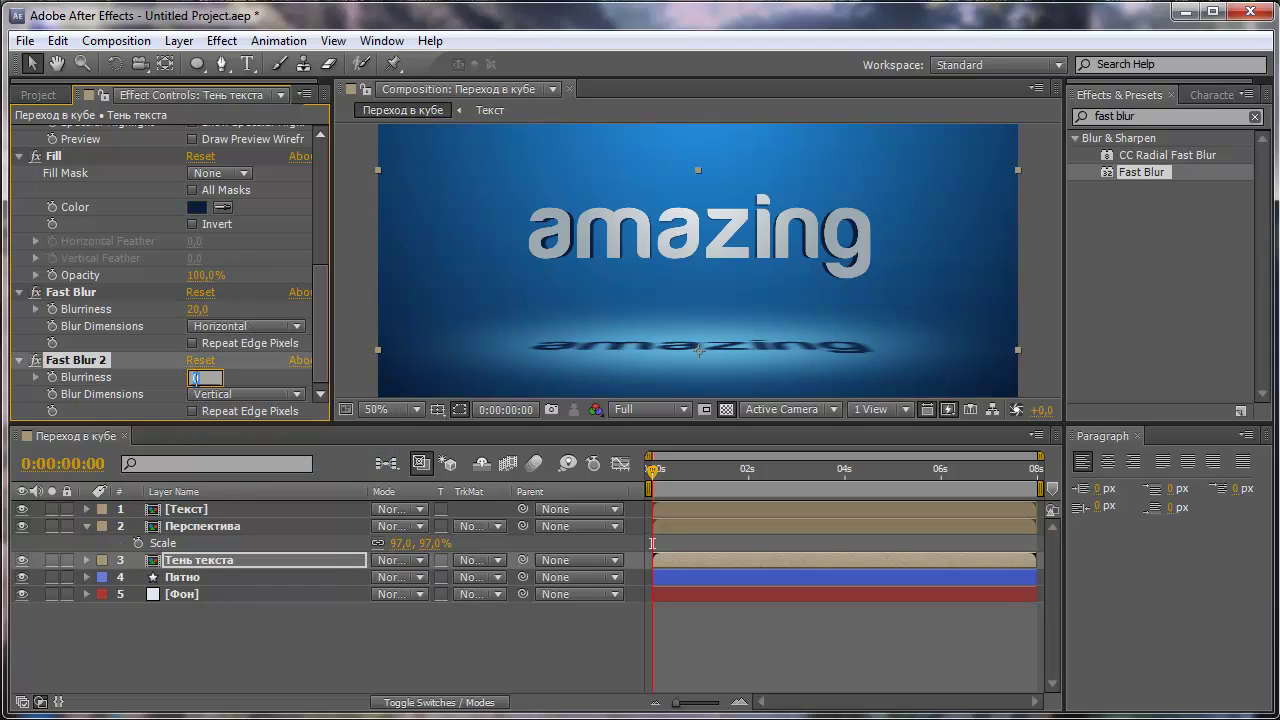
pyautogui.write('5')
pyautogui.press('Return')
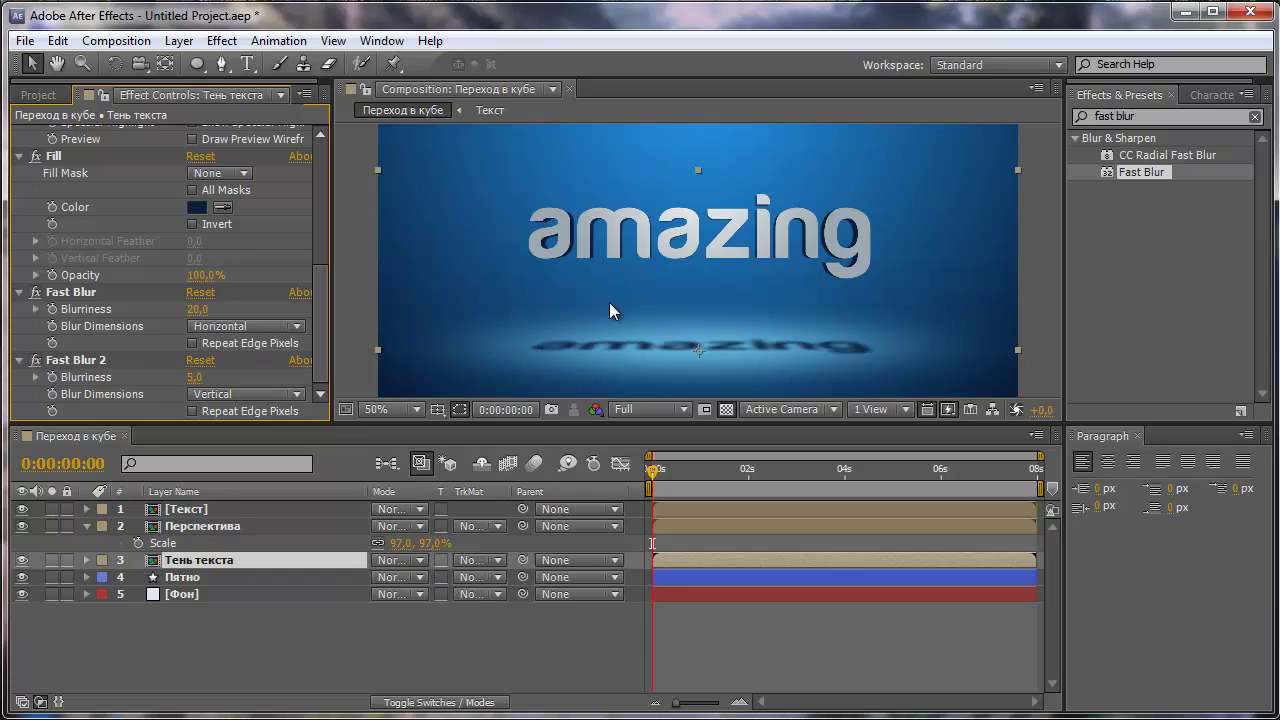
pyautogui.press(',')
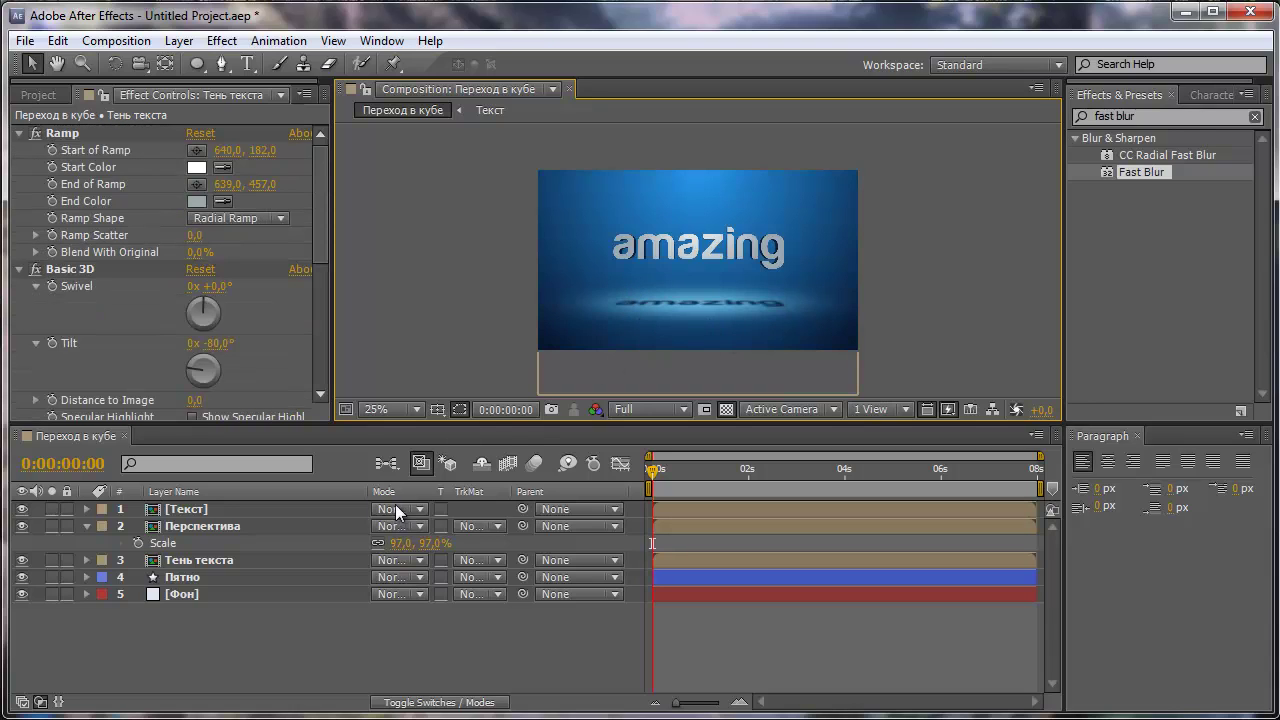
# Inside the Текст precomp, duplicate the amazing layer and retype the copy as 'tutorials'
pyautogui.doubleClick(184, 511)
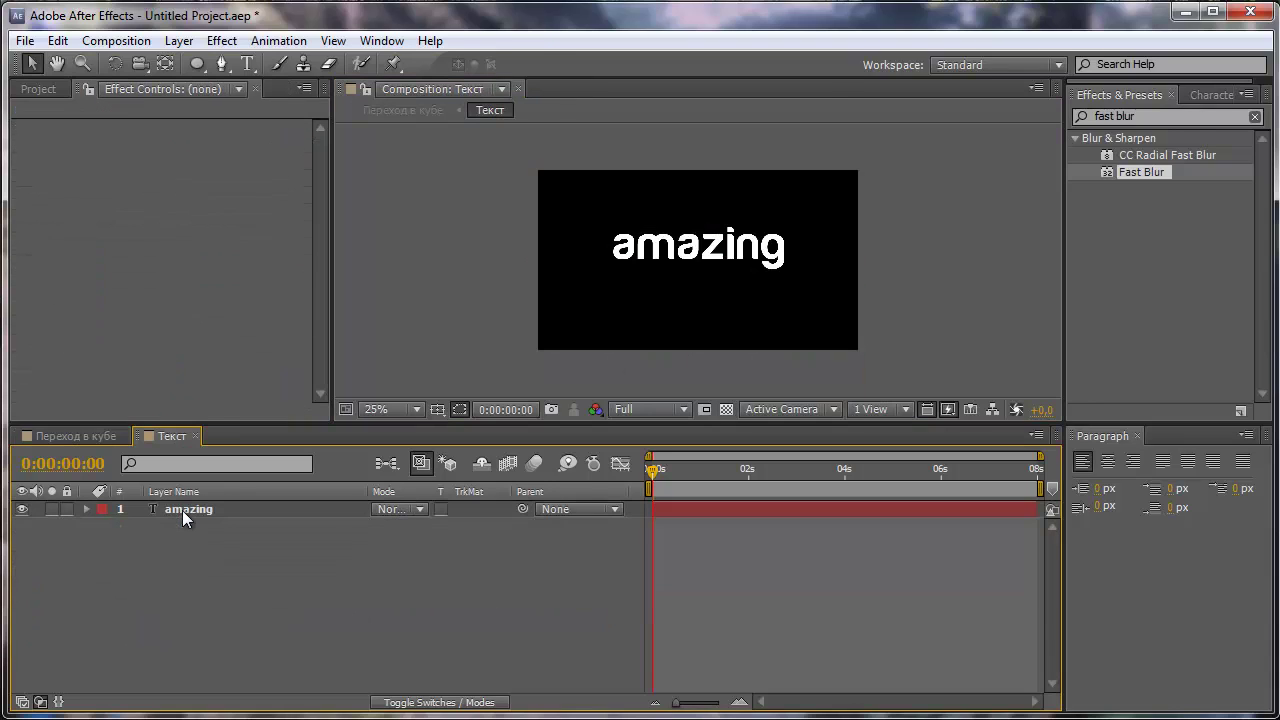
pyautogui.click(184, 509)
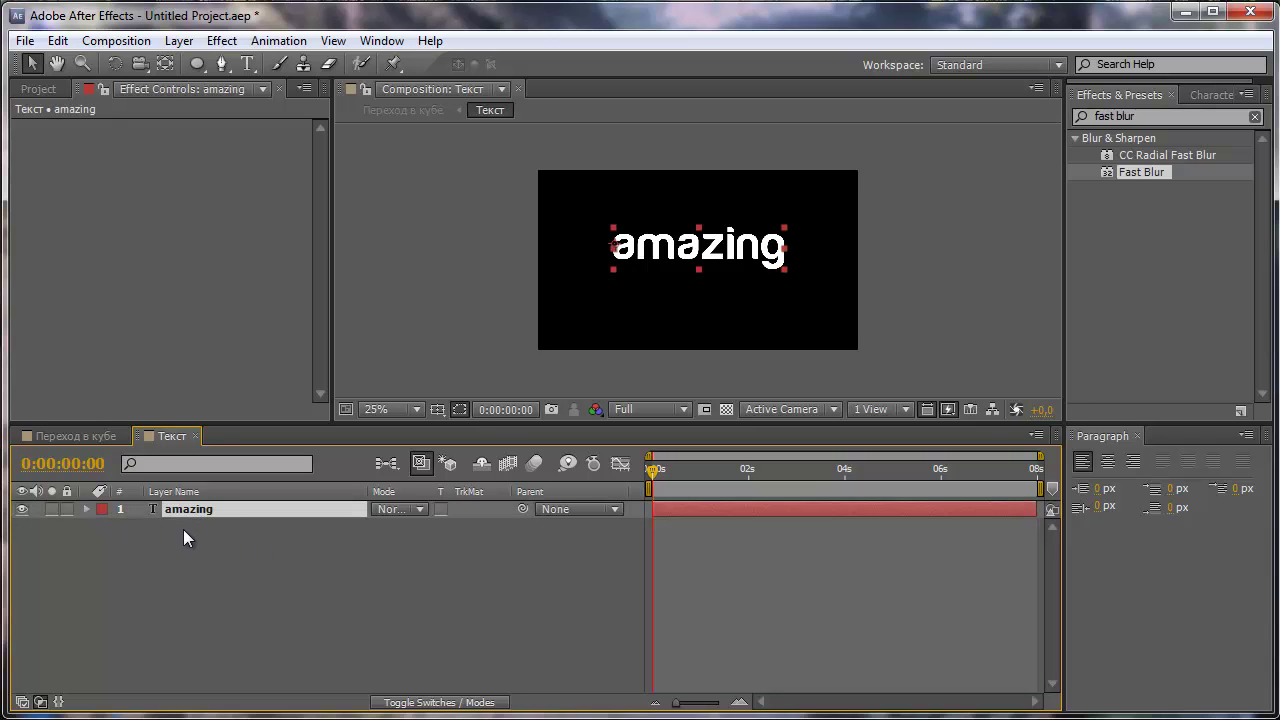
pyautogui.hotkey('ctrl', 'd')
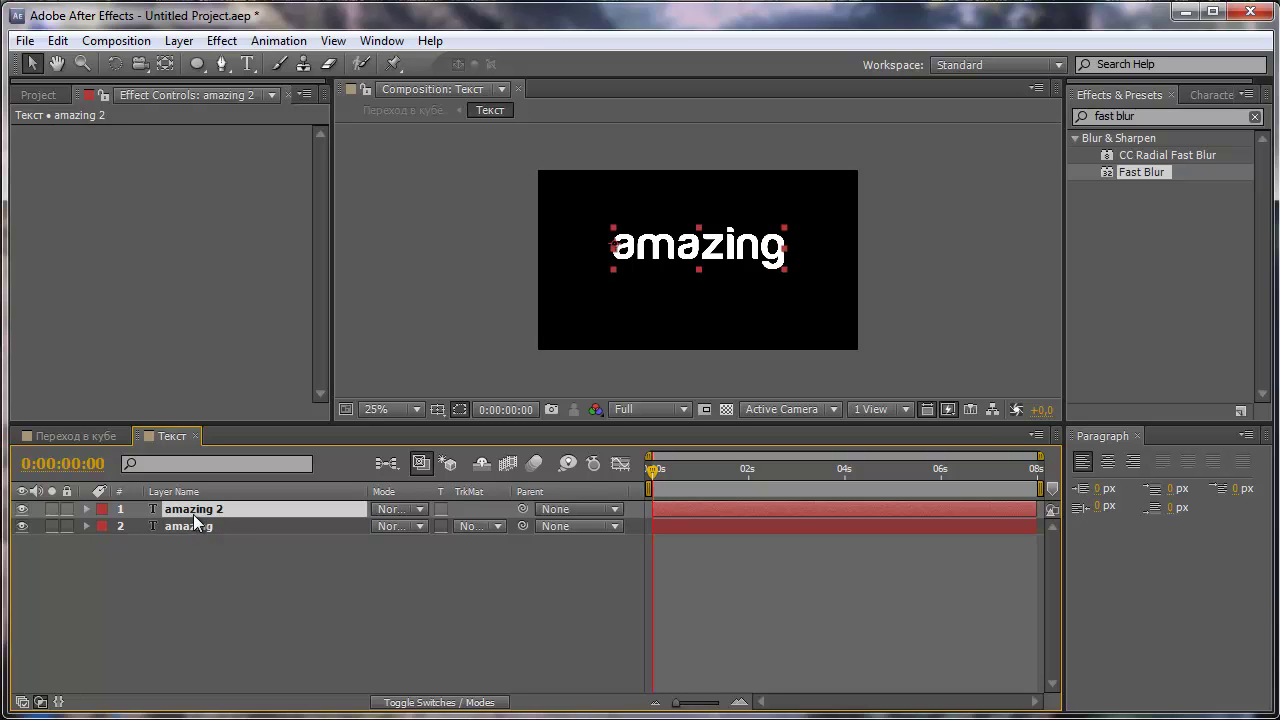
pyautogui.doubleClick(192, 511)
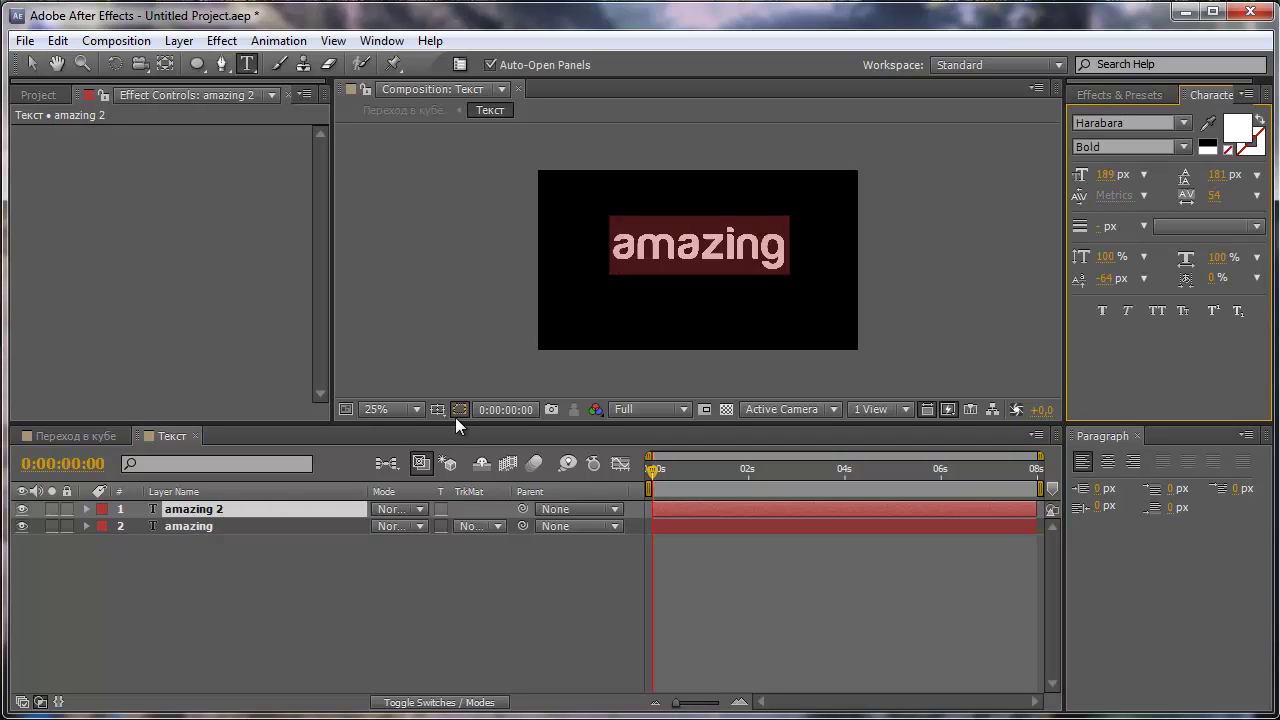
pyautogui.press('Home')
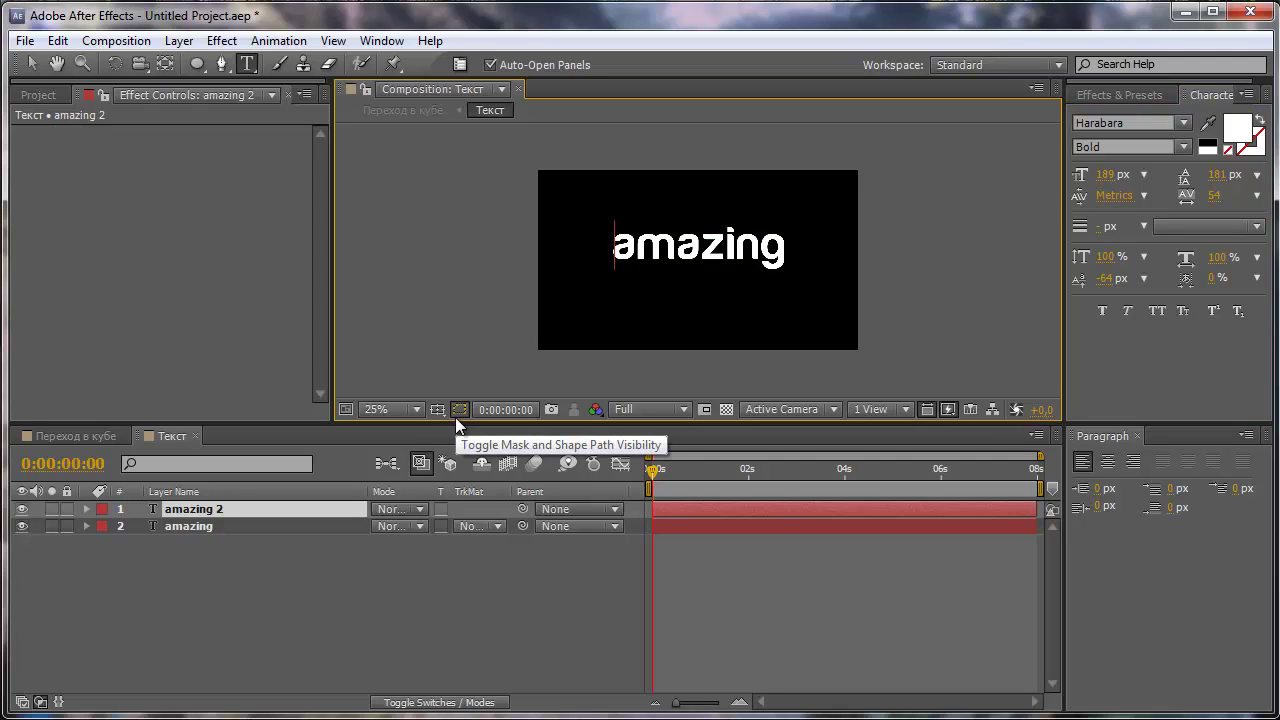
pyautogui.write('t')
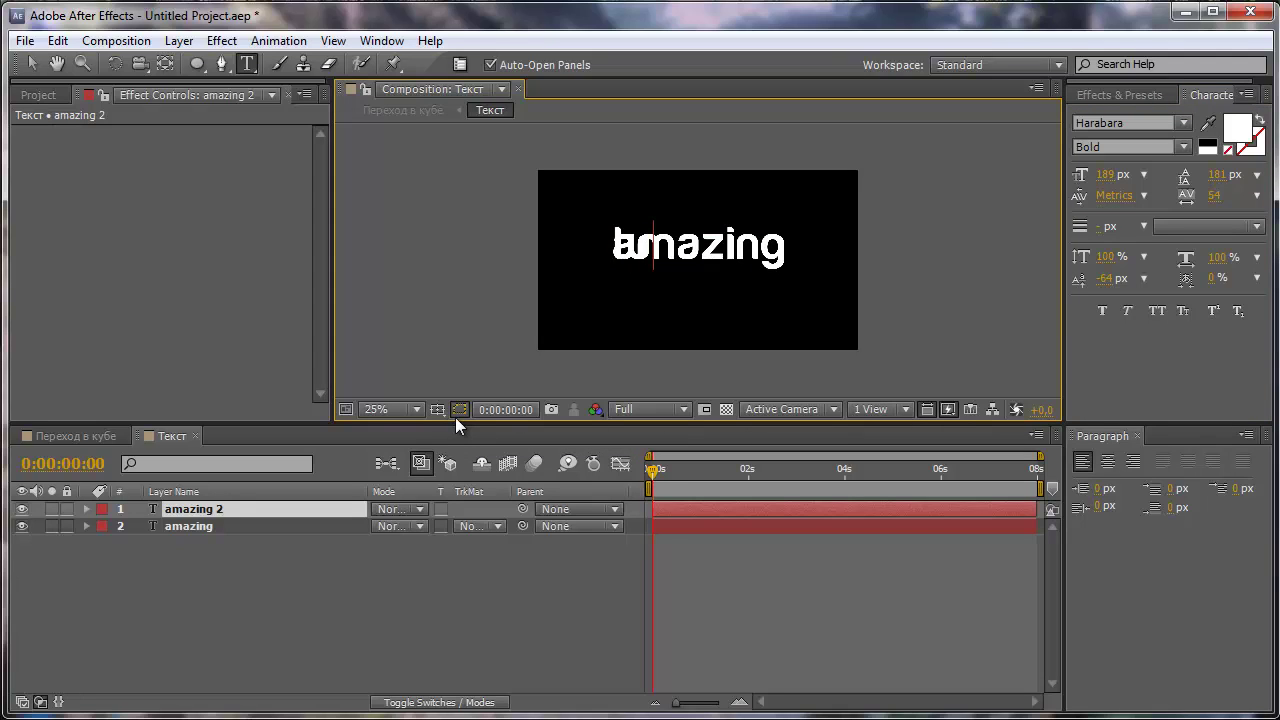
pyautogui.write('ut')
pyautogui.write('orials')
# Dim amazing's opacity and nudge tutorials slightly right to align it over amazing
pyautogui.click(174, 527)
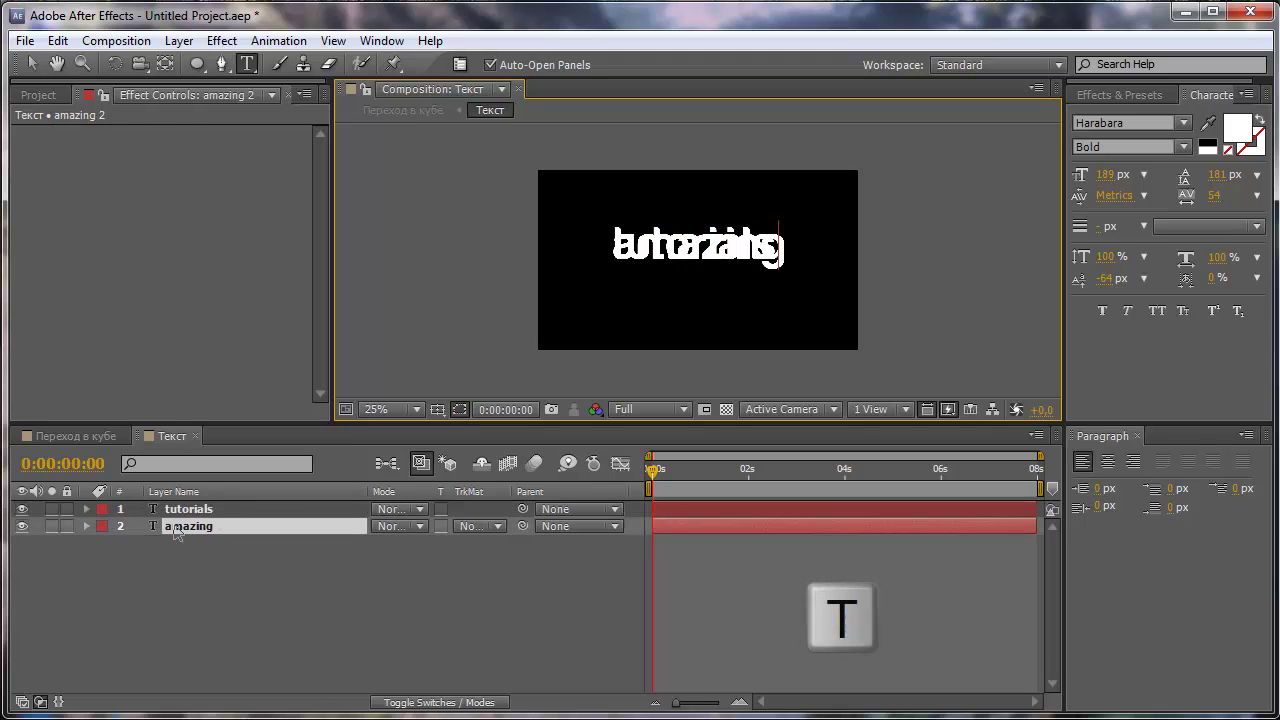
pyautogui.press('t')
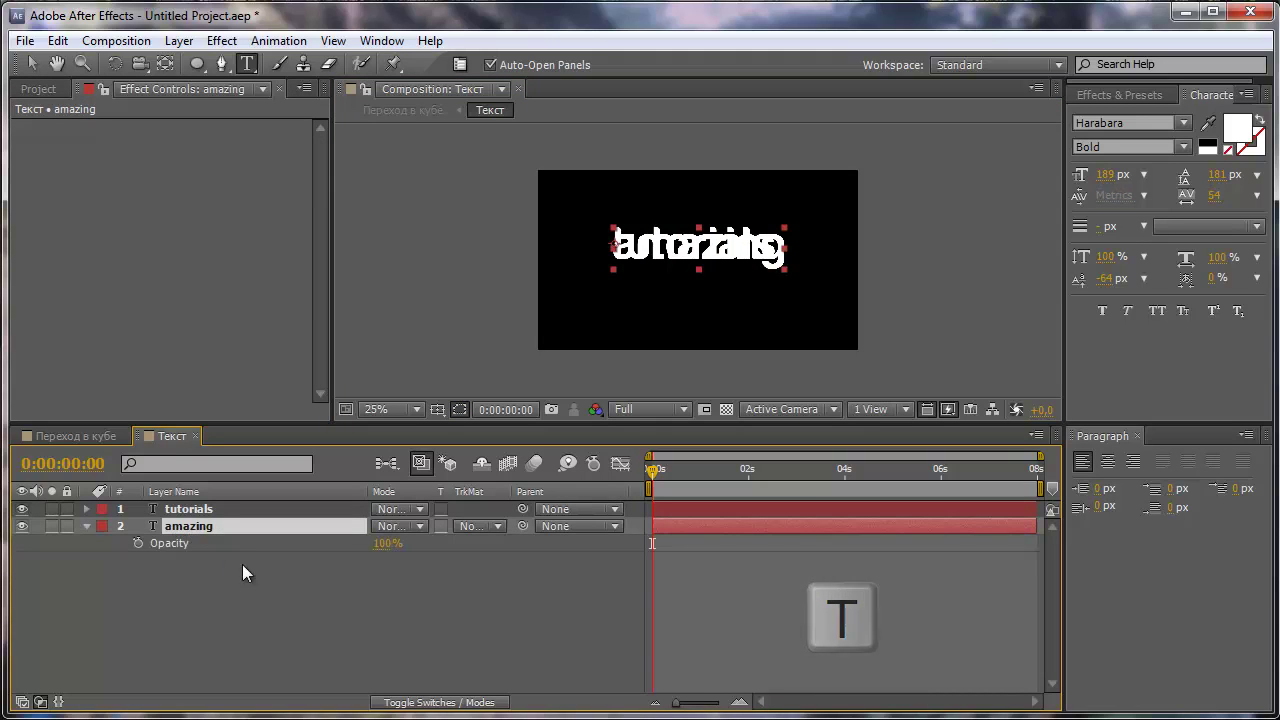
pyautogui.moveTo(381, 543); pyautogui.dragTo(327, 547)
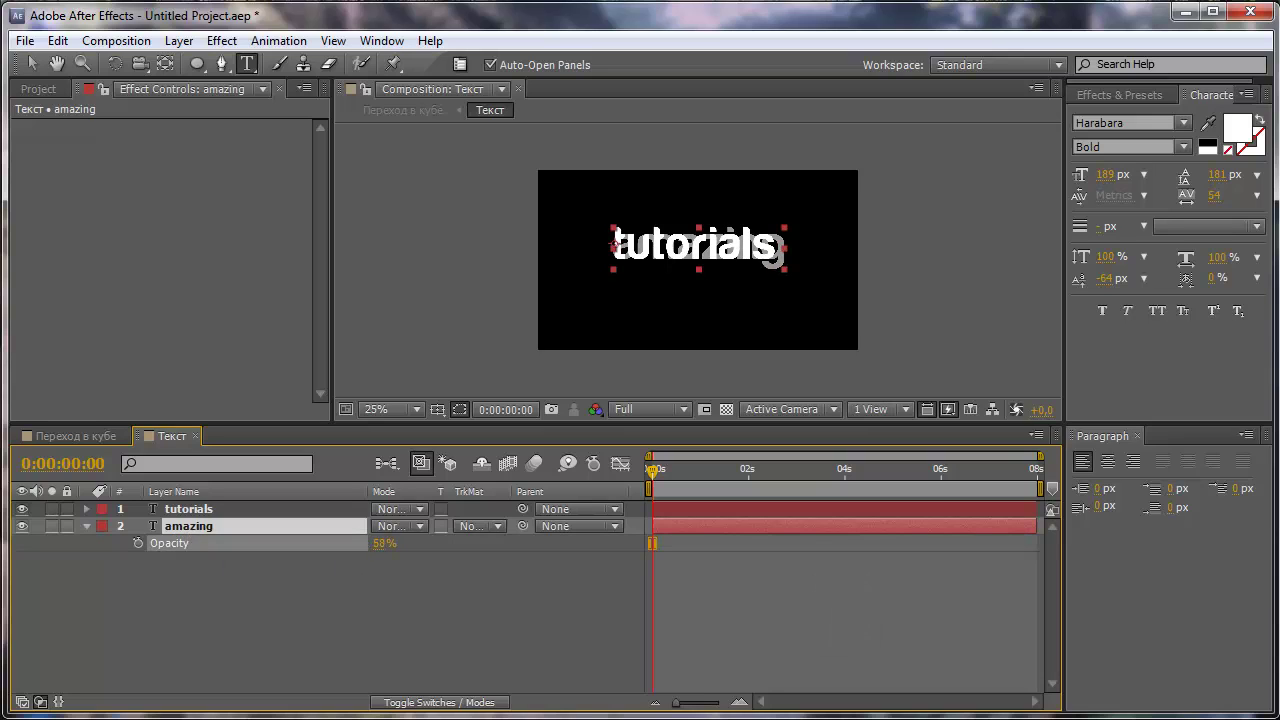
pyautogui.press('.')
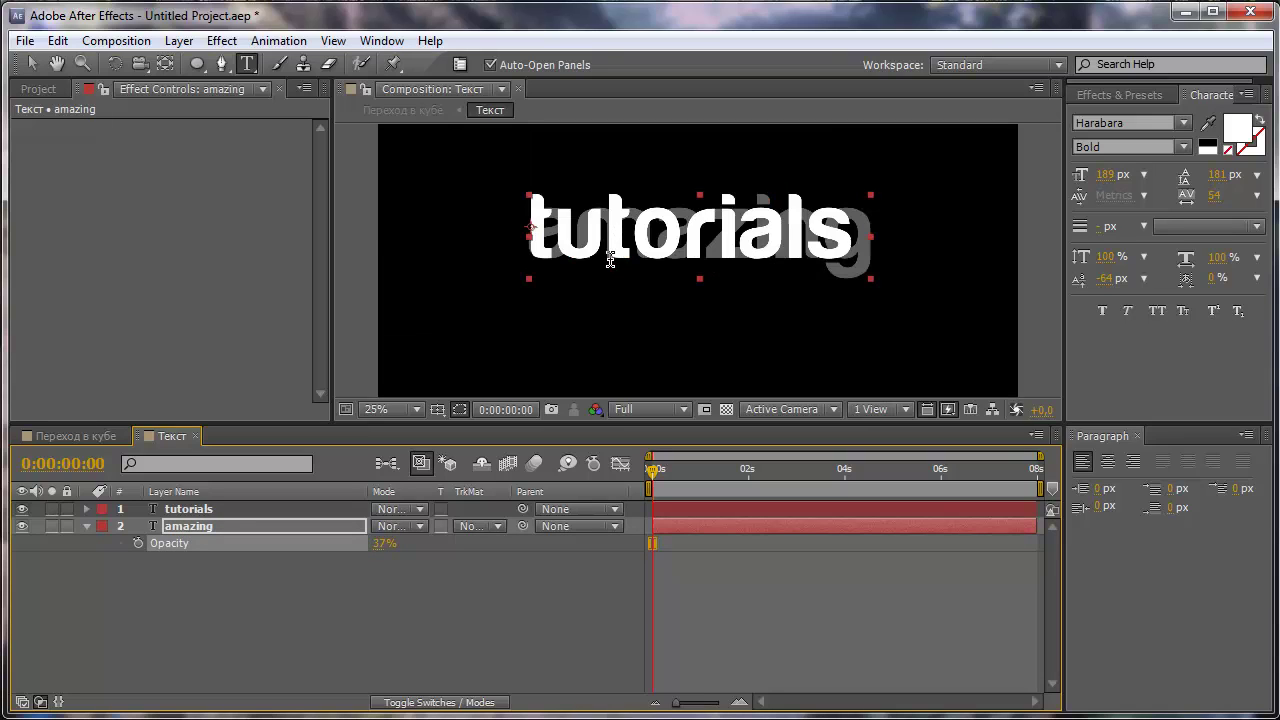
pyautogui.click(33, 68)
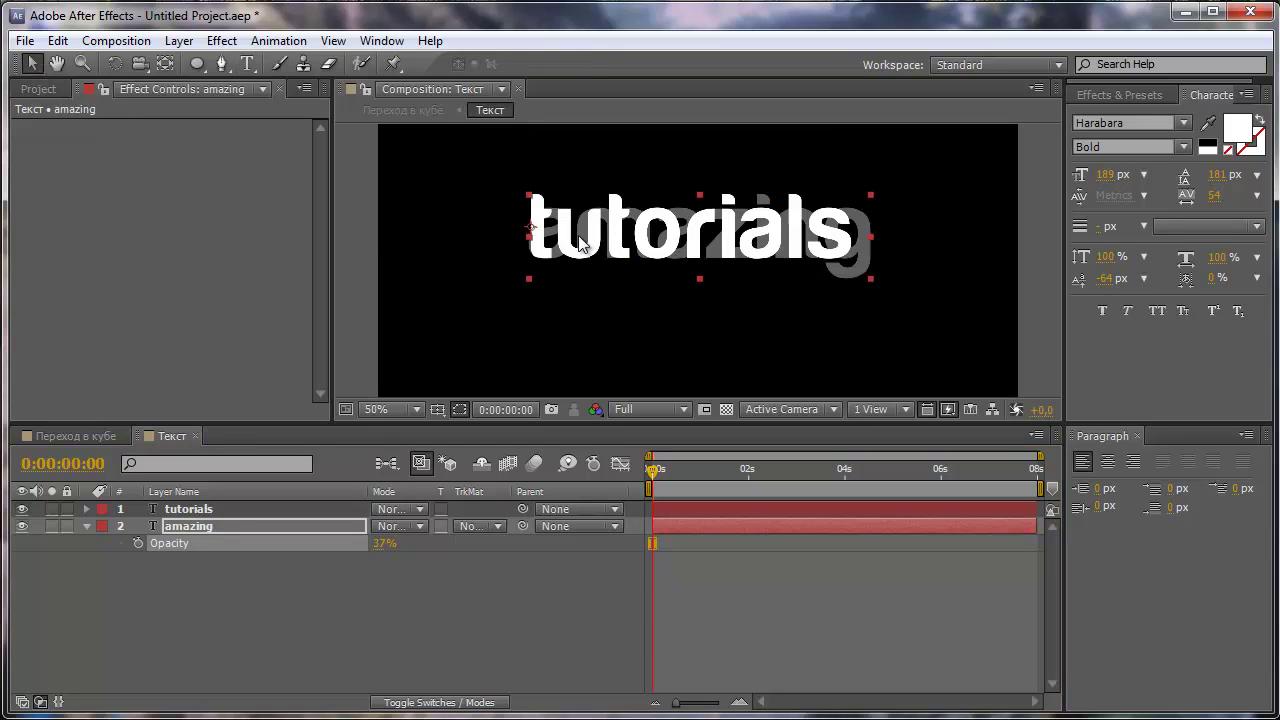
pyautogui.click(217, 508)
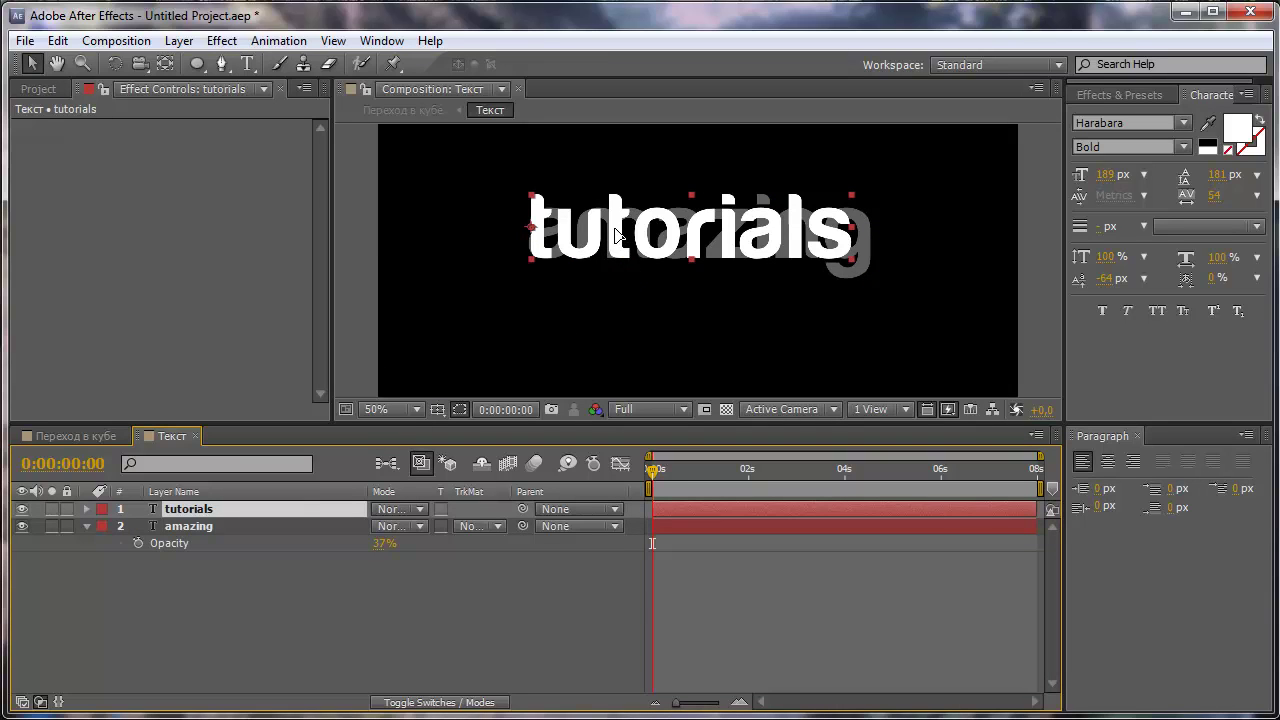
pyautogui.moveTo(615, 235); pyautogui.dragTo(625, 236)
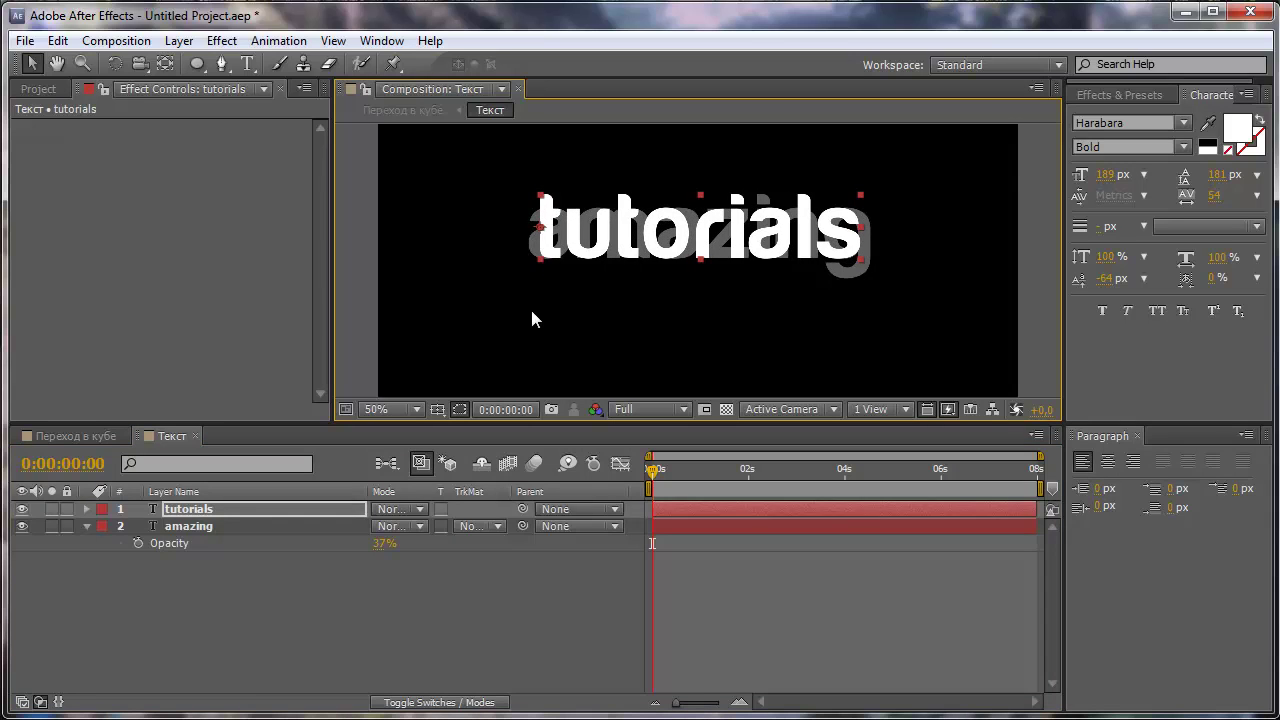
pyautogui.click(529, 370)
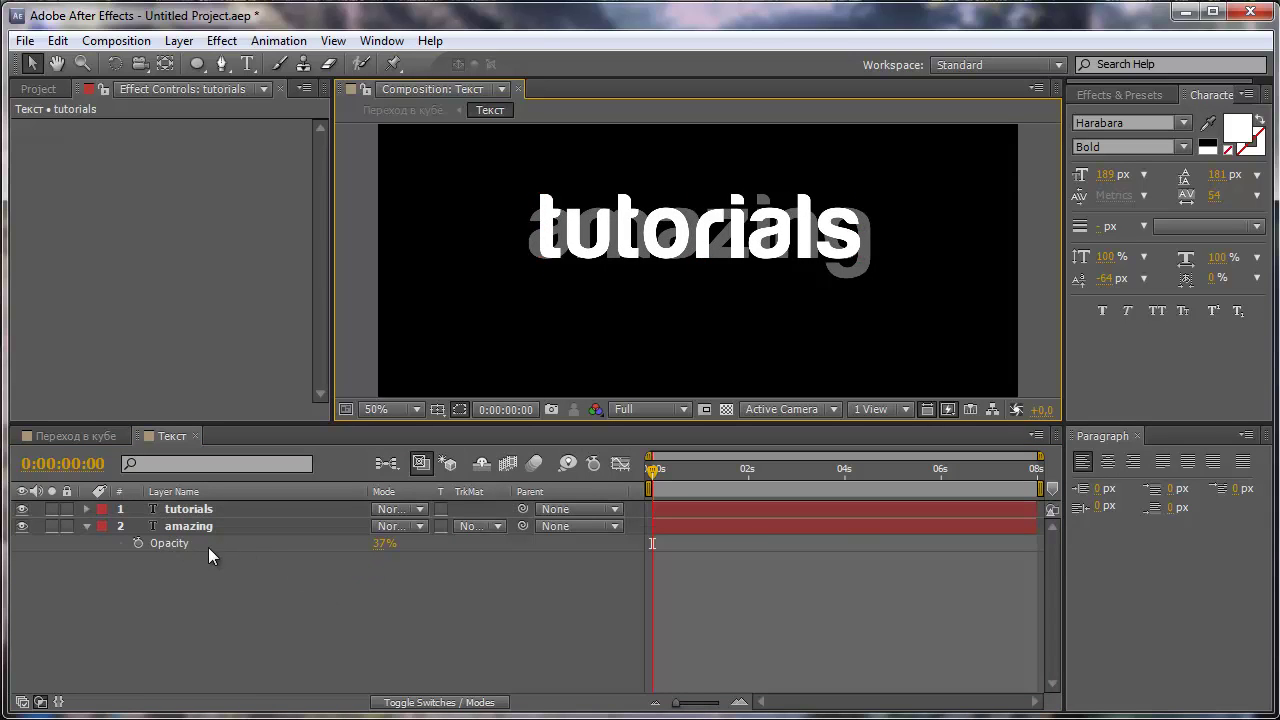
# Restore amazing to full opacity and hide the tutorials layer
pyautogui.moveTo(384, 558); pyautogui.dragTo(472, 549)
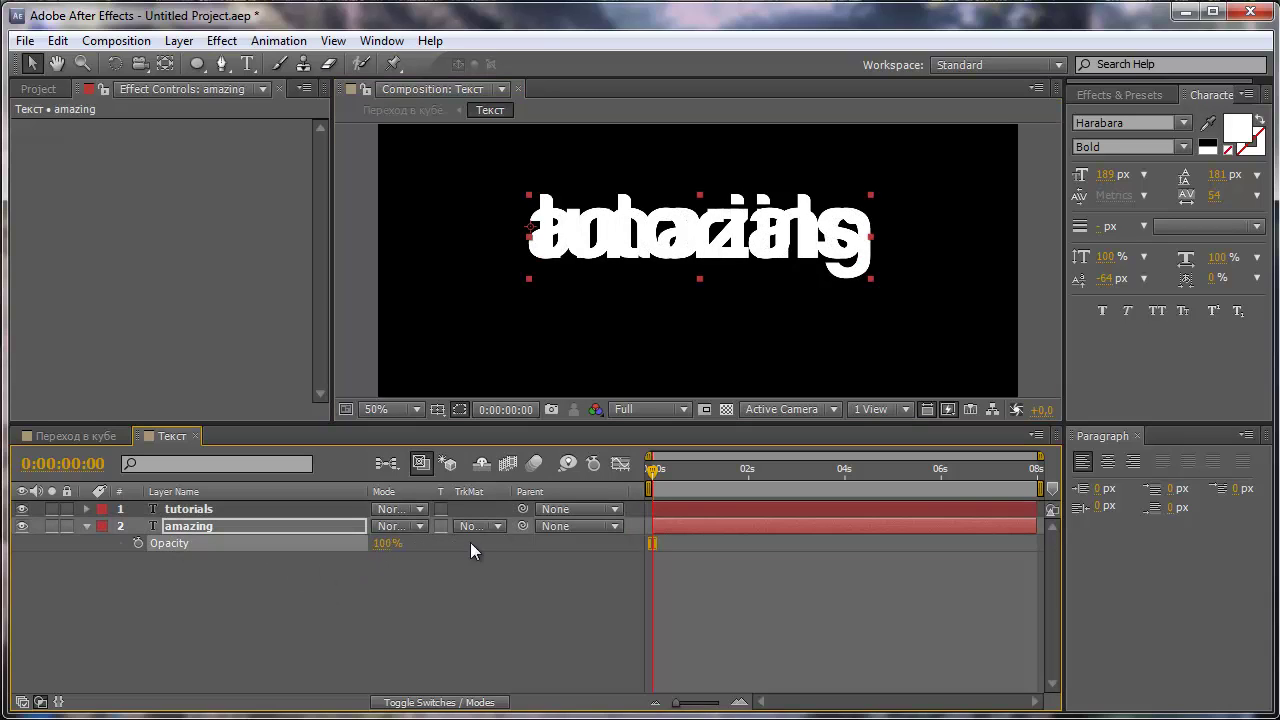
pyautogui.click(86, 527)
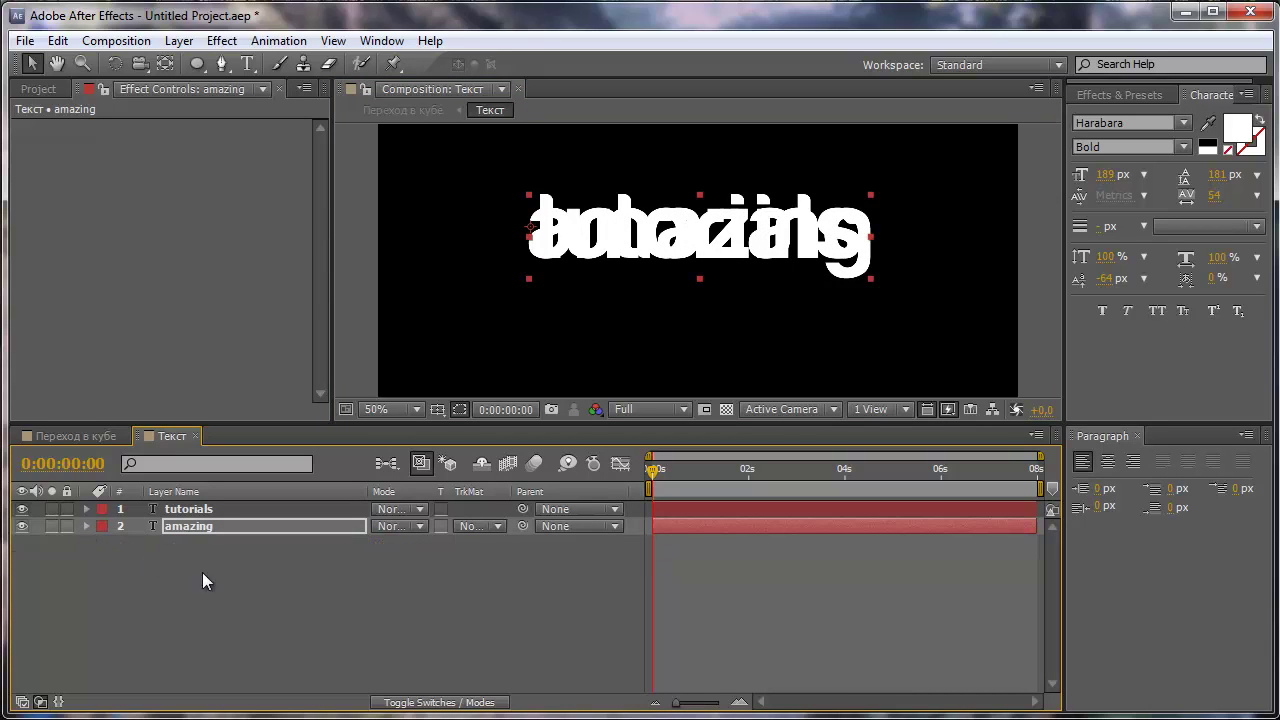
pyautogui.click(22, 509)
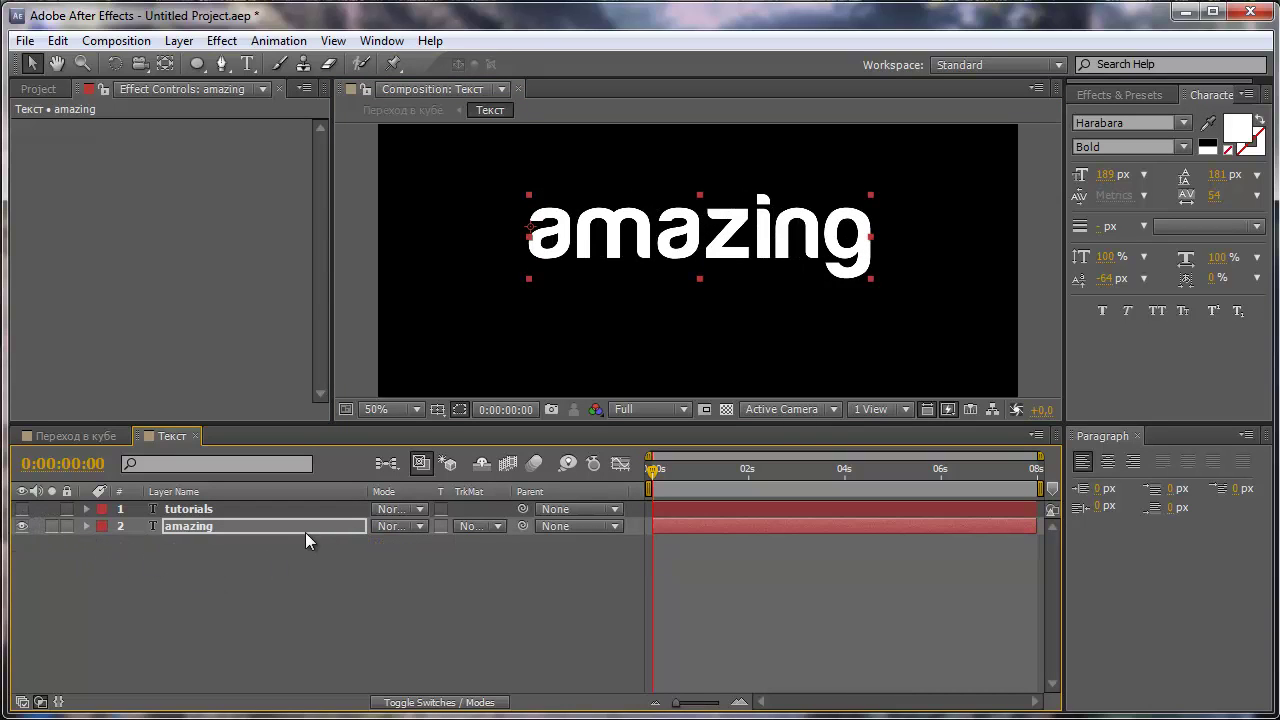
pyautogui.click(1110, 92)
pyautogui.write('fast blur')
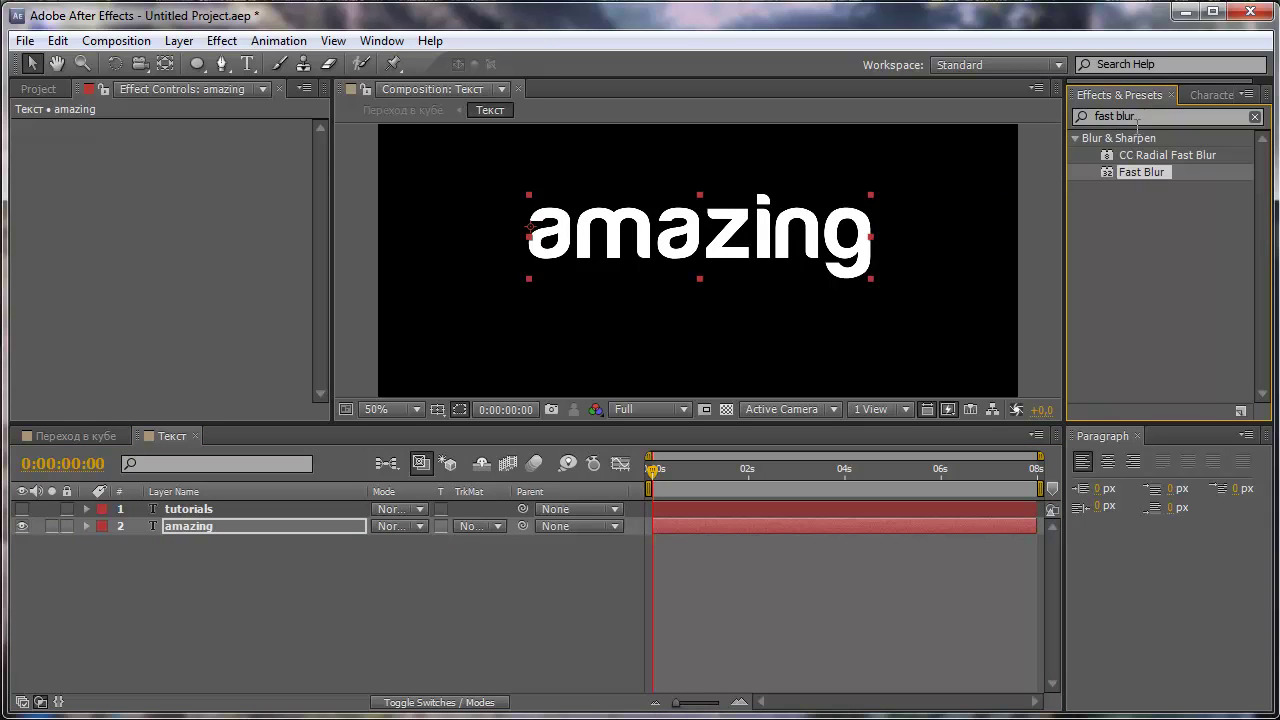
# Apply CC Twister to the amazing layer with '1. tutorials' as its Backside
pyautogui.click(1137, 118)
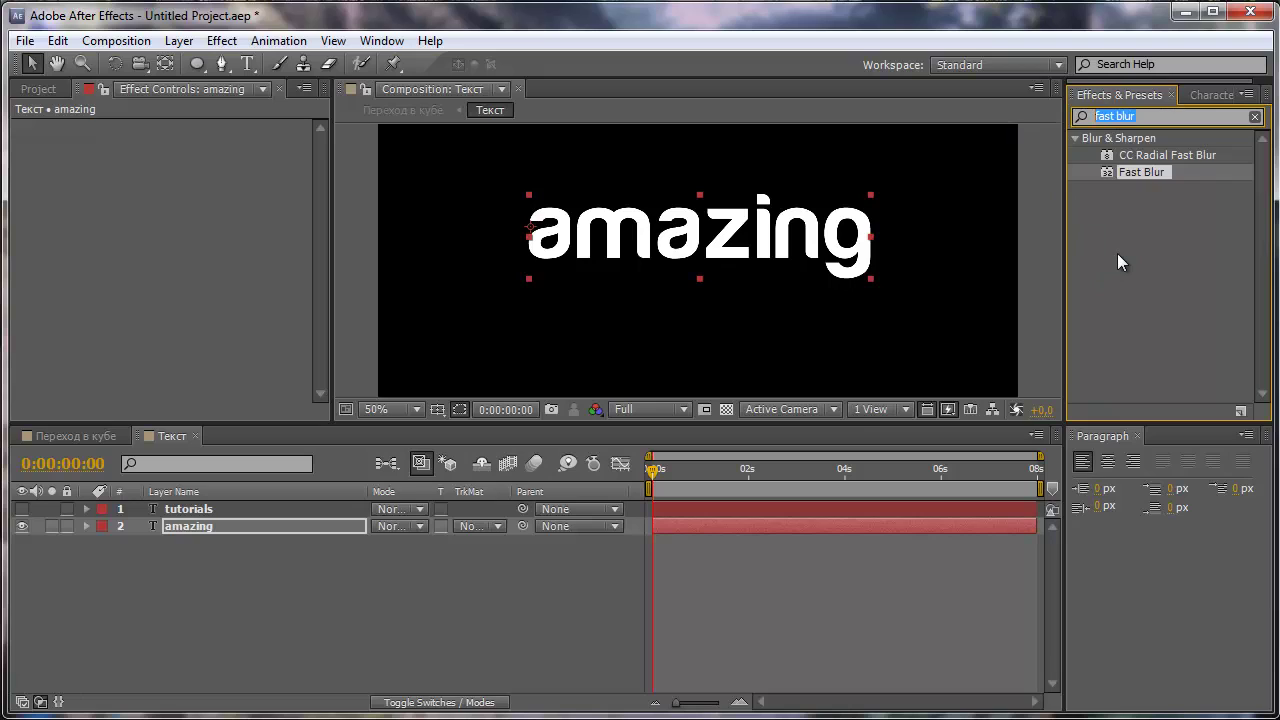
pyautogui.write('cc twister')
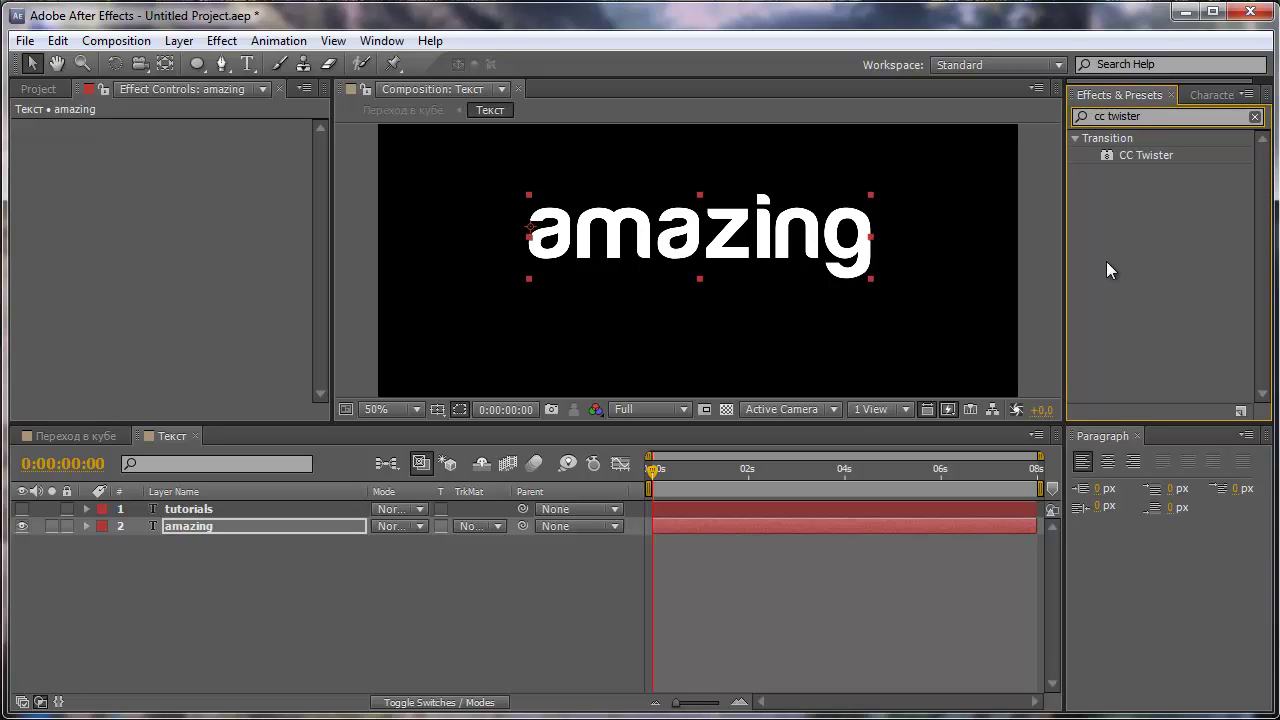
pyautogui.moveTo(1131, 156); pyautogui.dragTo(280, 525)
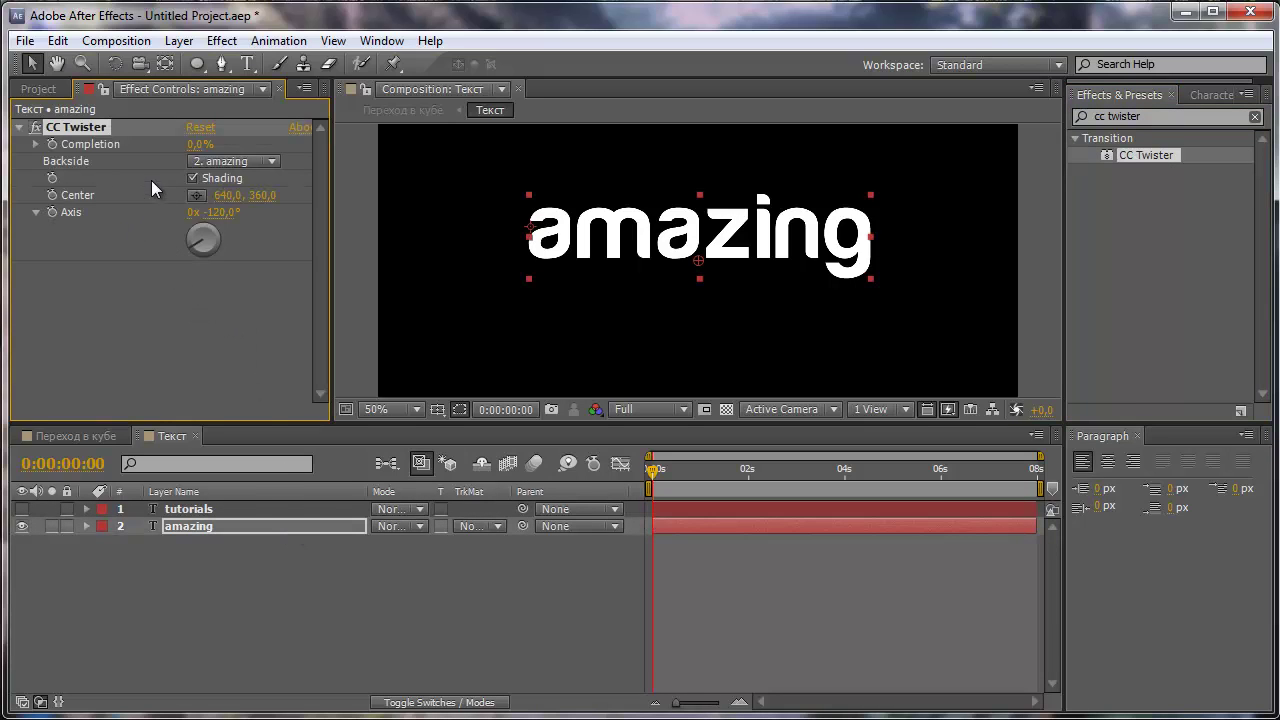
pyautogui.click(202, 162)
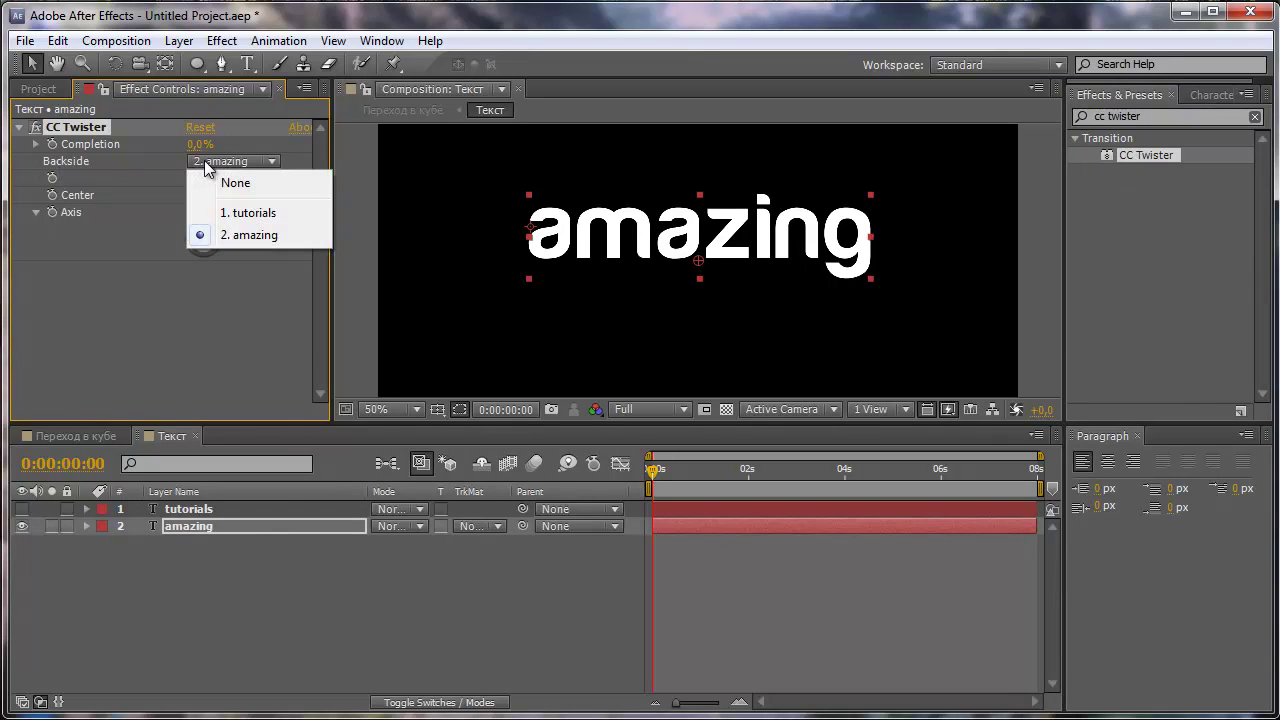
pyautogui.click(257, 214)
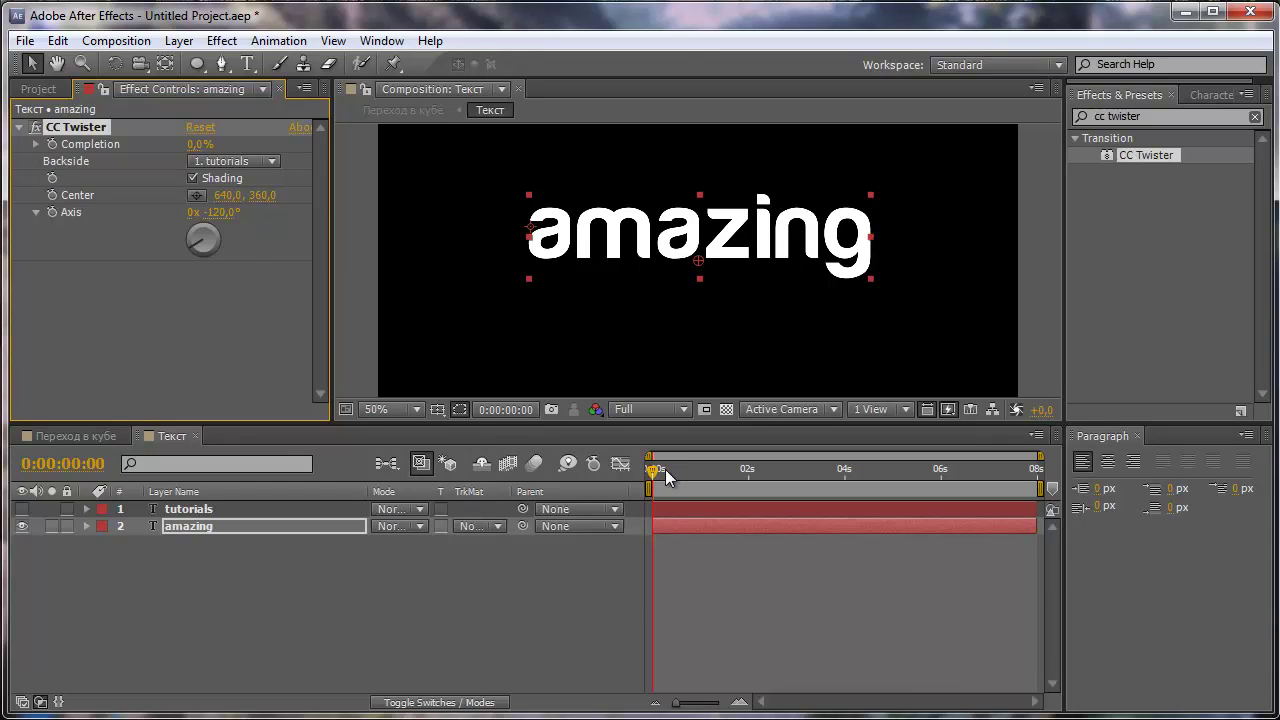
pyautogui.moveTo(651, 474); pyautogui.dragTo(699, 487)
# Keyframe CC Twister Completion from 0% at 0:00:01:00 to 100% at 0:00:01:15
pyautogui.click(699, 487)
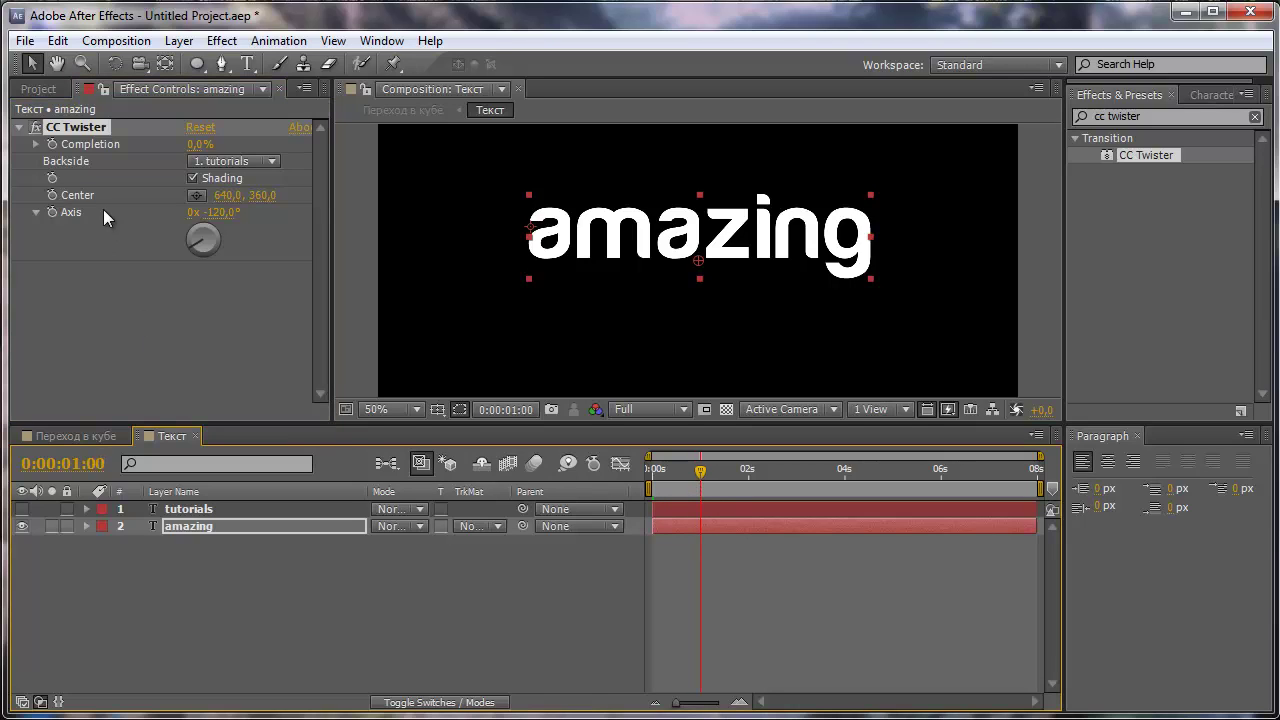
pyautogui.click(53, 145)
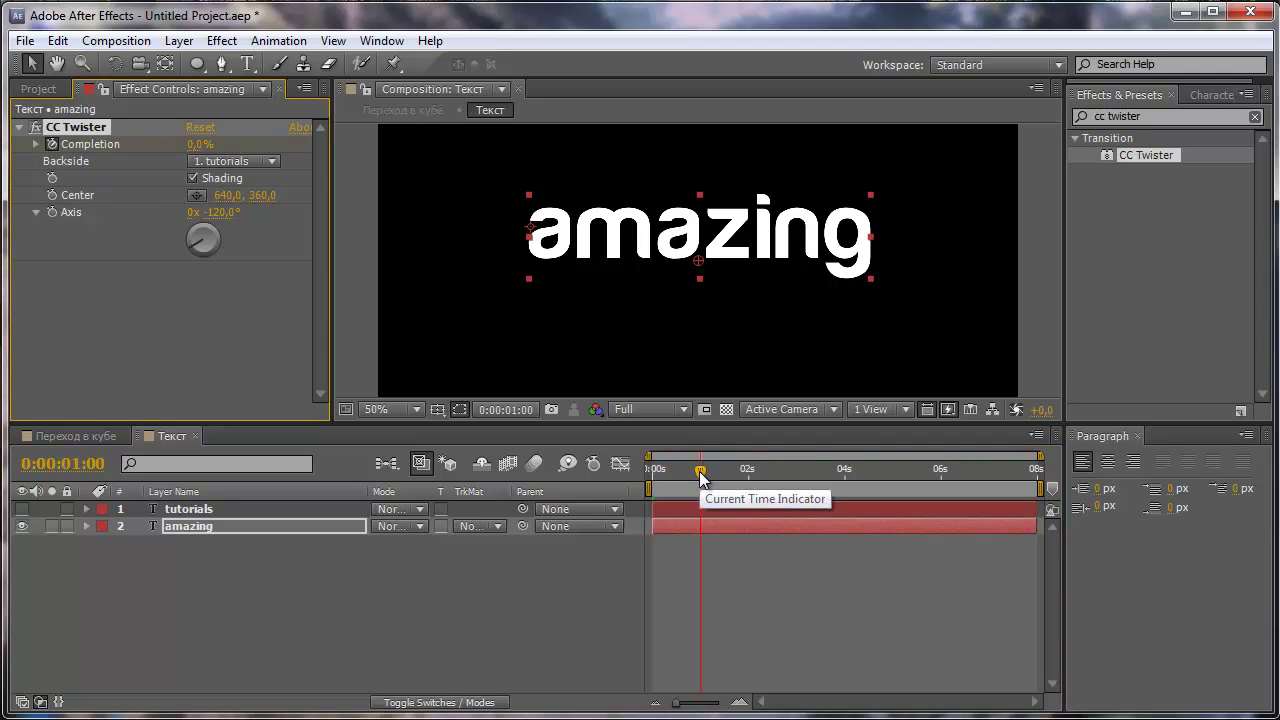
pyautogui.moveTo(699, 472); pyautogui.dragTo(727, 484)
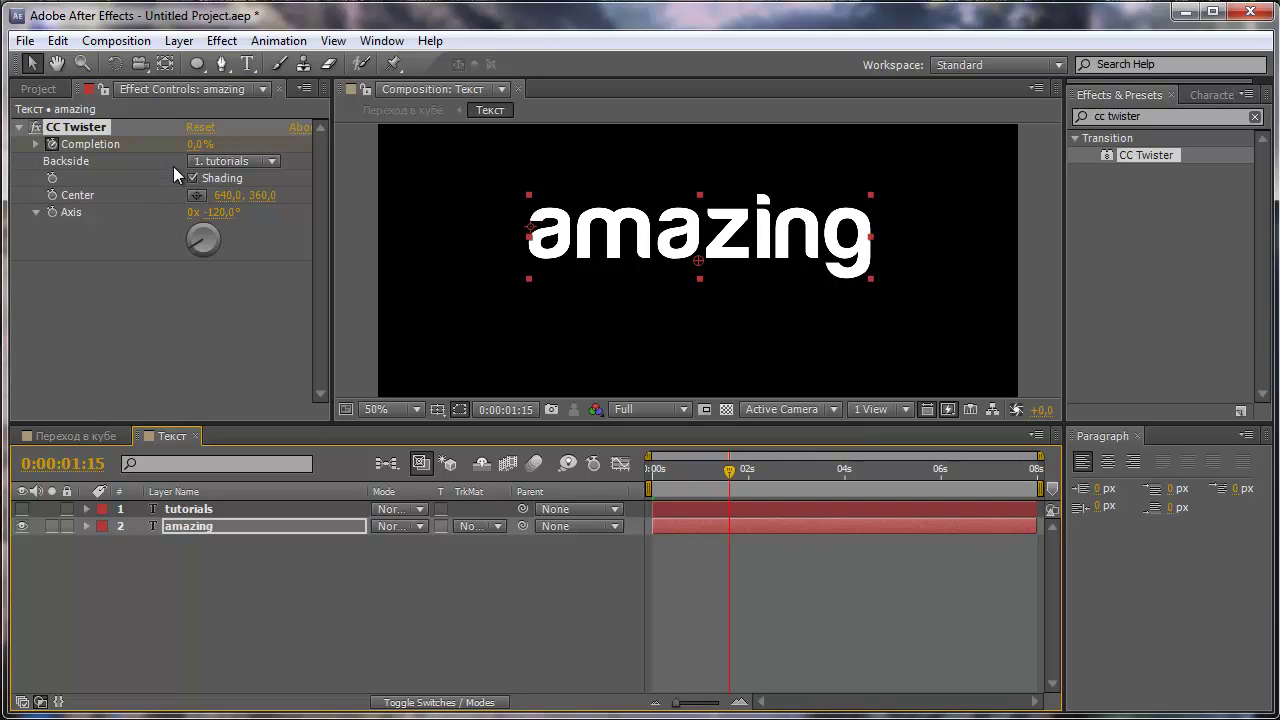
pyautogui.click(199, 144)
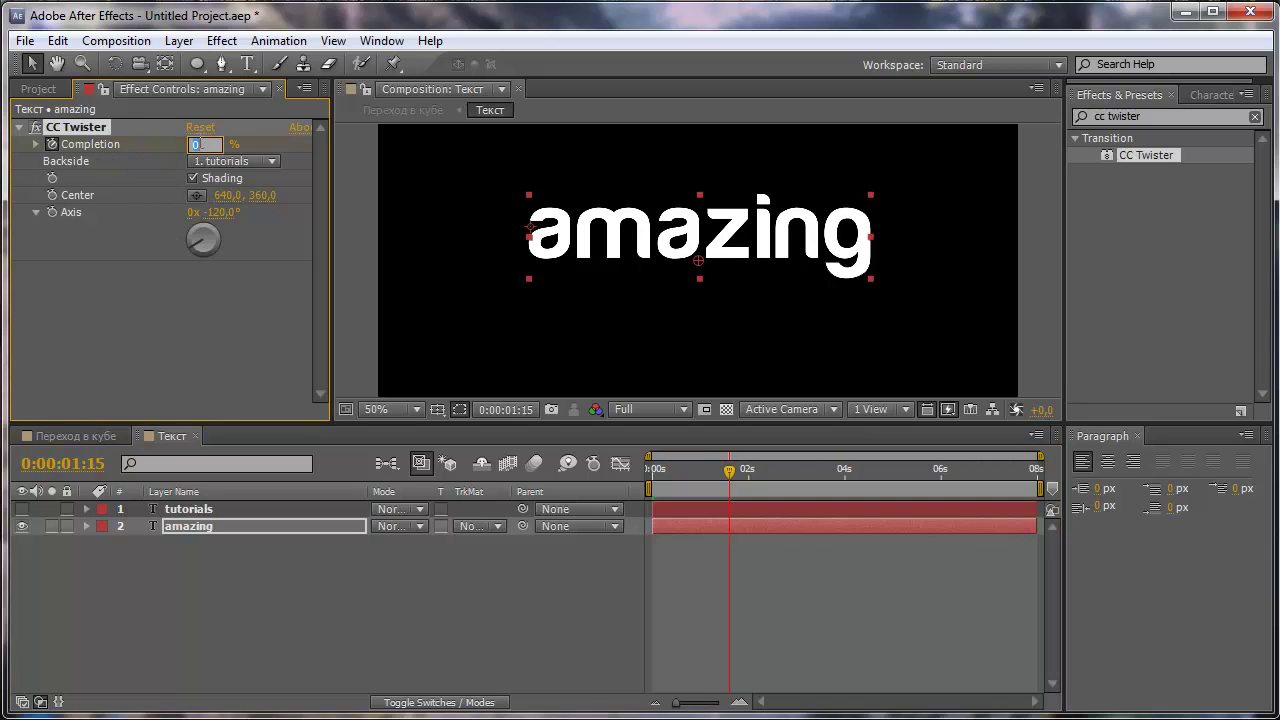
pyautogui.write('100')
pyautogui.press('Return')
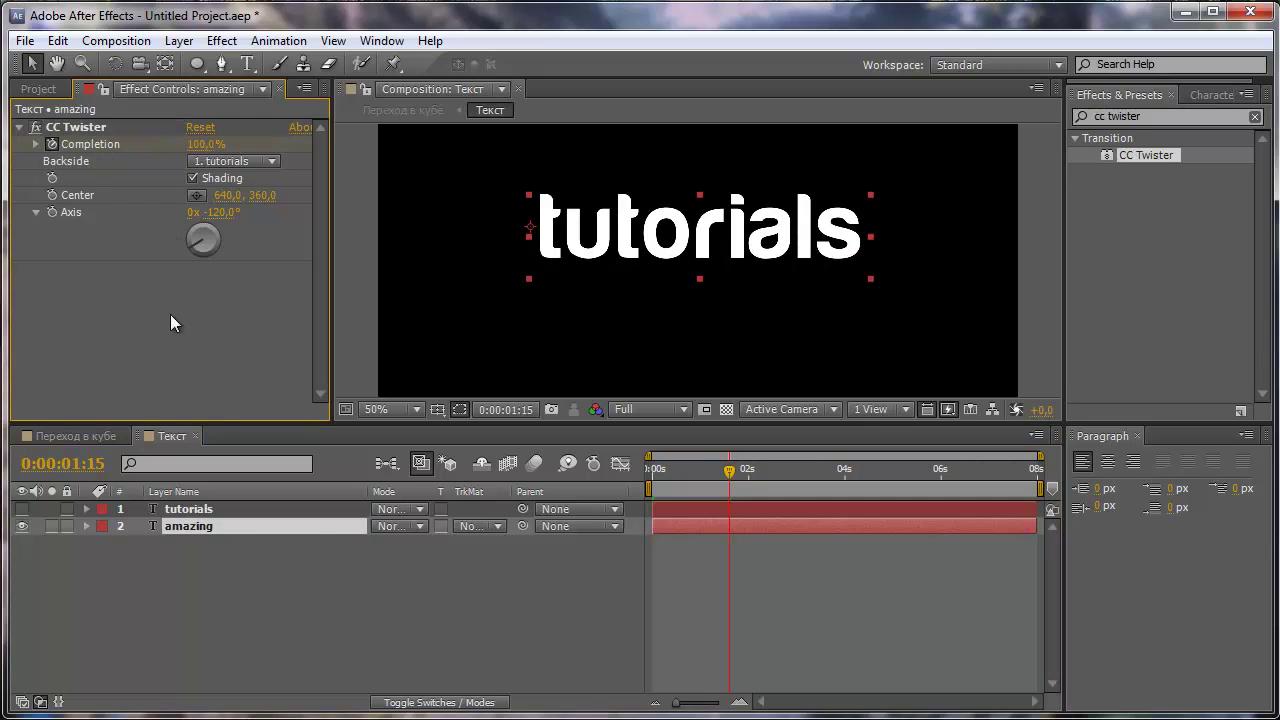
pyautogui.click(234, 527)
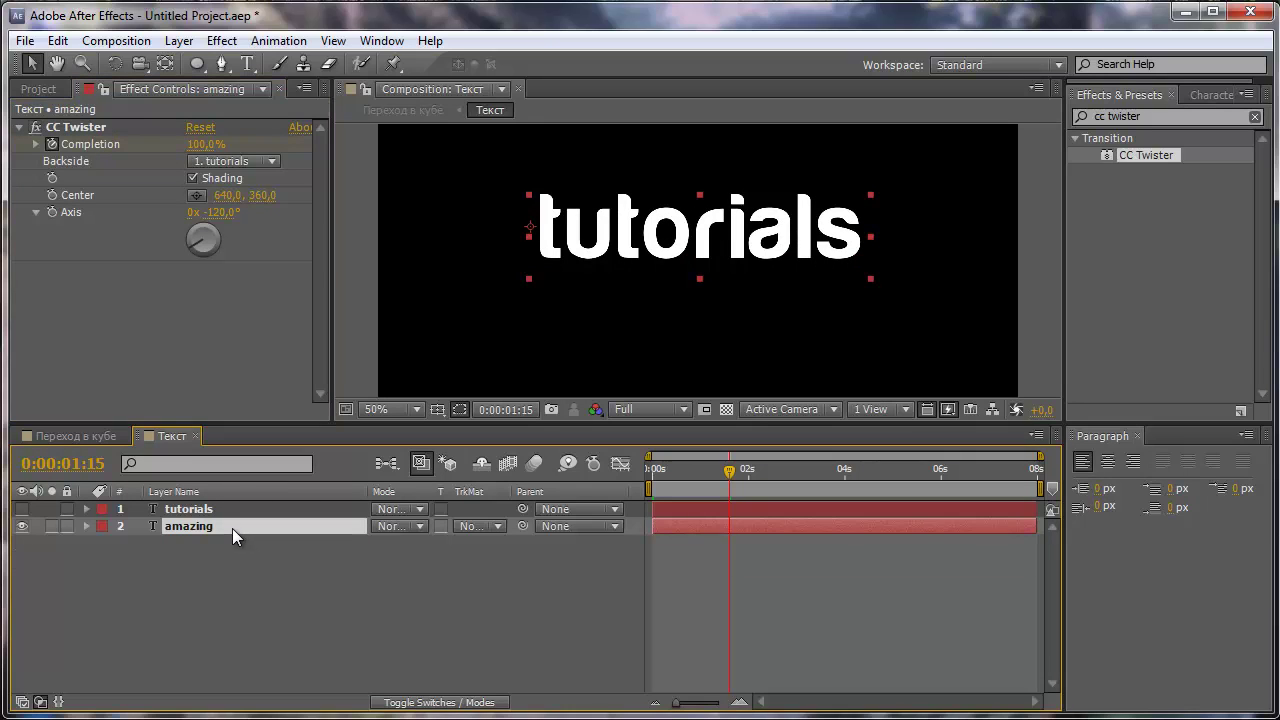
pyautogui.press('u')
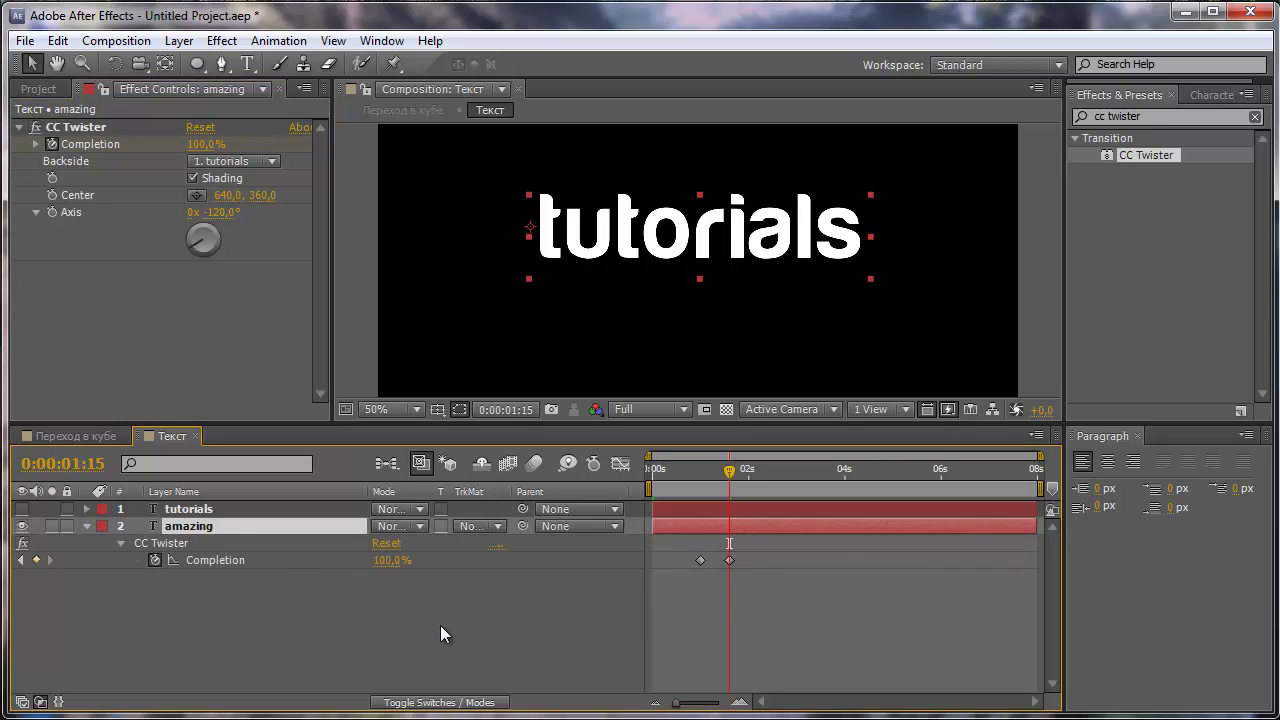
# Scrub through the twist and set the twist Axis to -221°
pyautogui.moveTo(727, 470)
pyautogui.mouseDown()
pyautogui.moveTo(695, 480)
pyautogui.moveTo(733, 488)
pyautogui.moveTo(710, 517)
pyautogui.mouseUp()
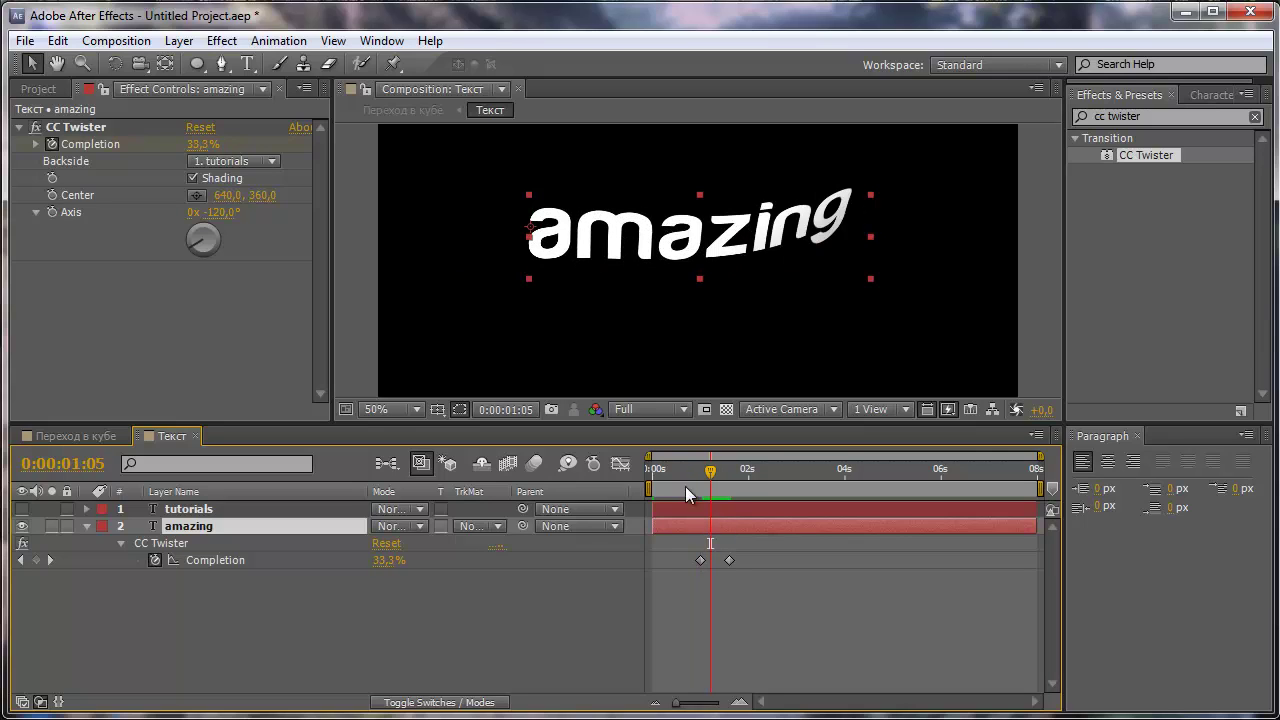
pyautogui.moveTo(714, 474); pyautogui.dragTo(708, 474)
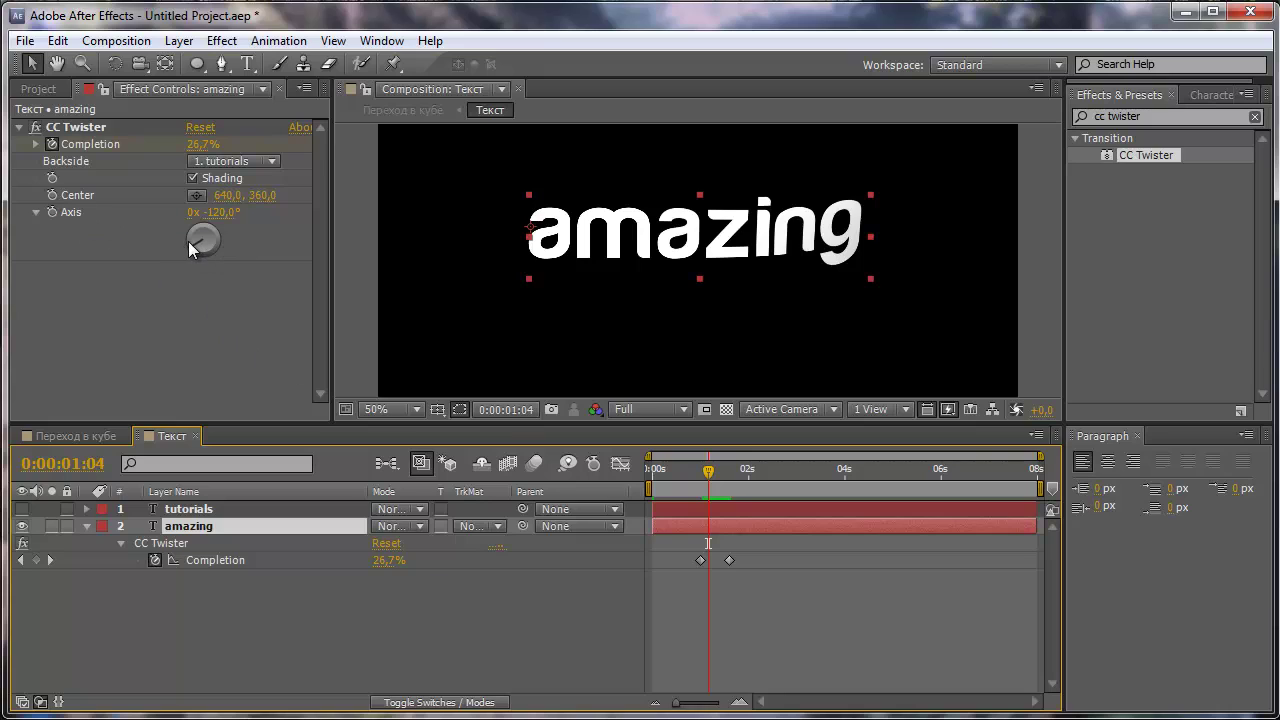
pyautogui.moveTo(191, 245); pyautogui.dragTo(214, 253)
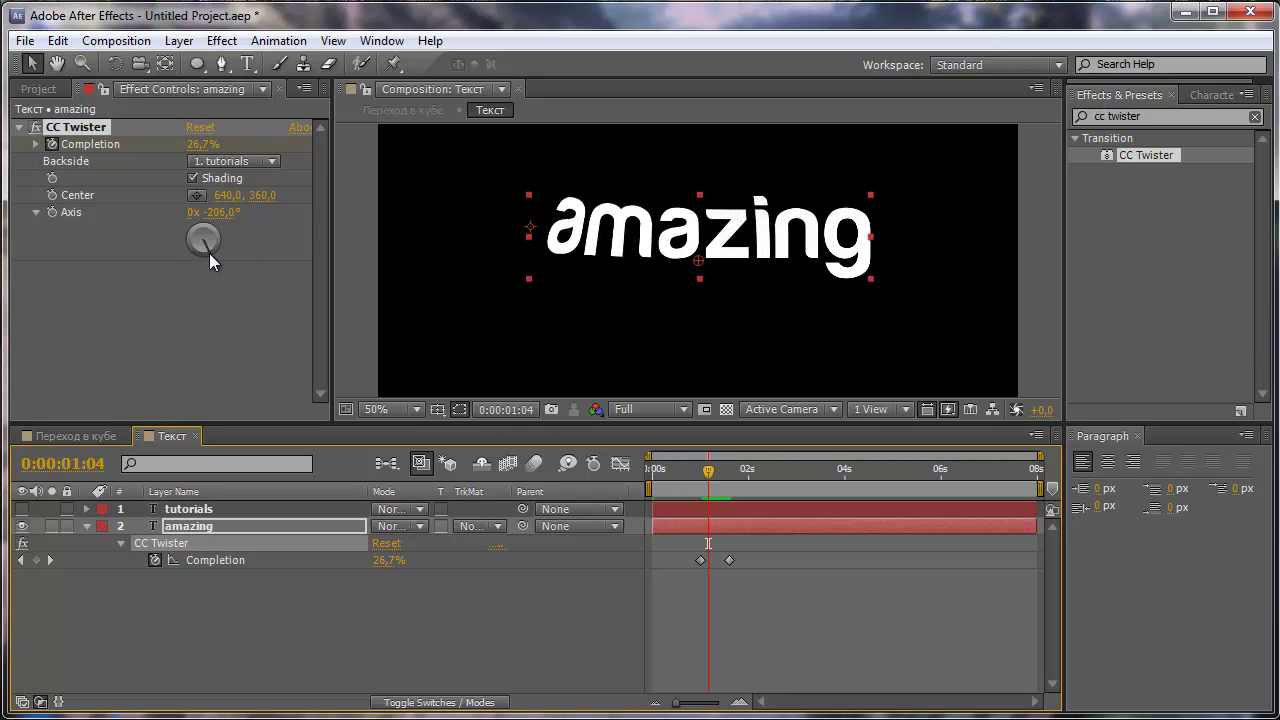
pyautogui.moveTo(214, 253); pyautogui.dragTo(216, 254)
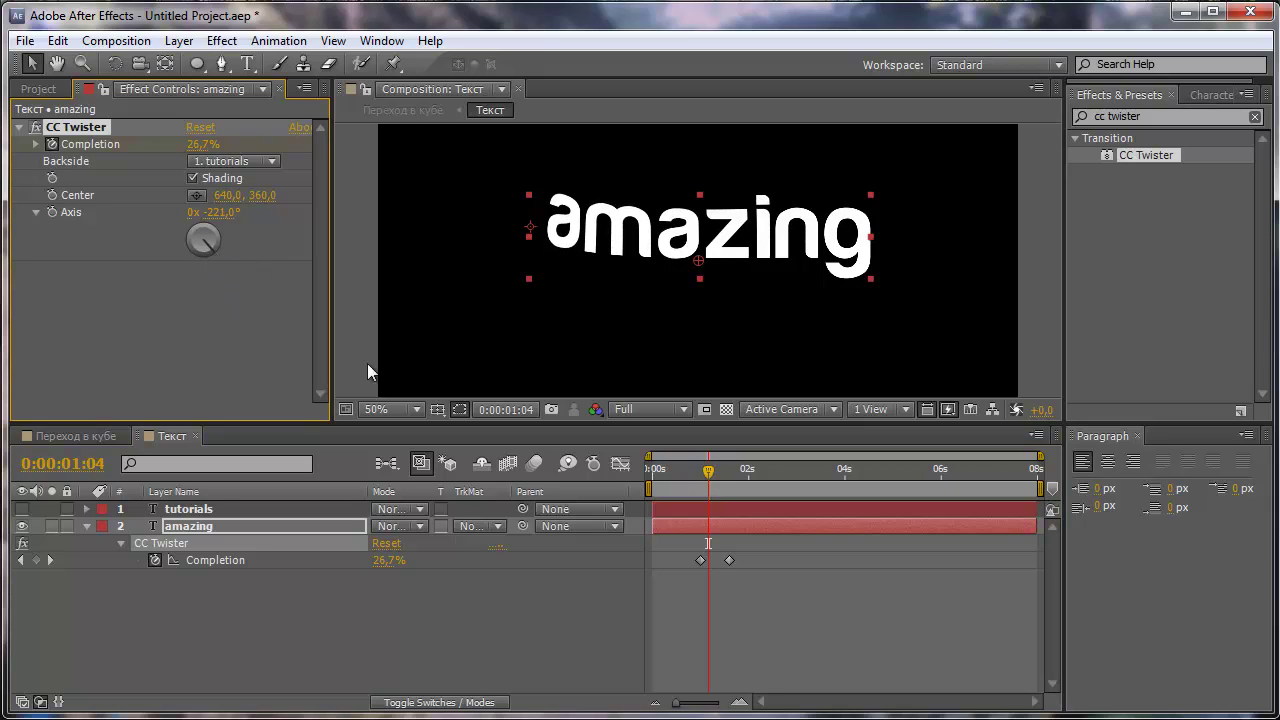
pyautogui.moveTo(705, 470); pyautogui.dragTo(724, 470)
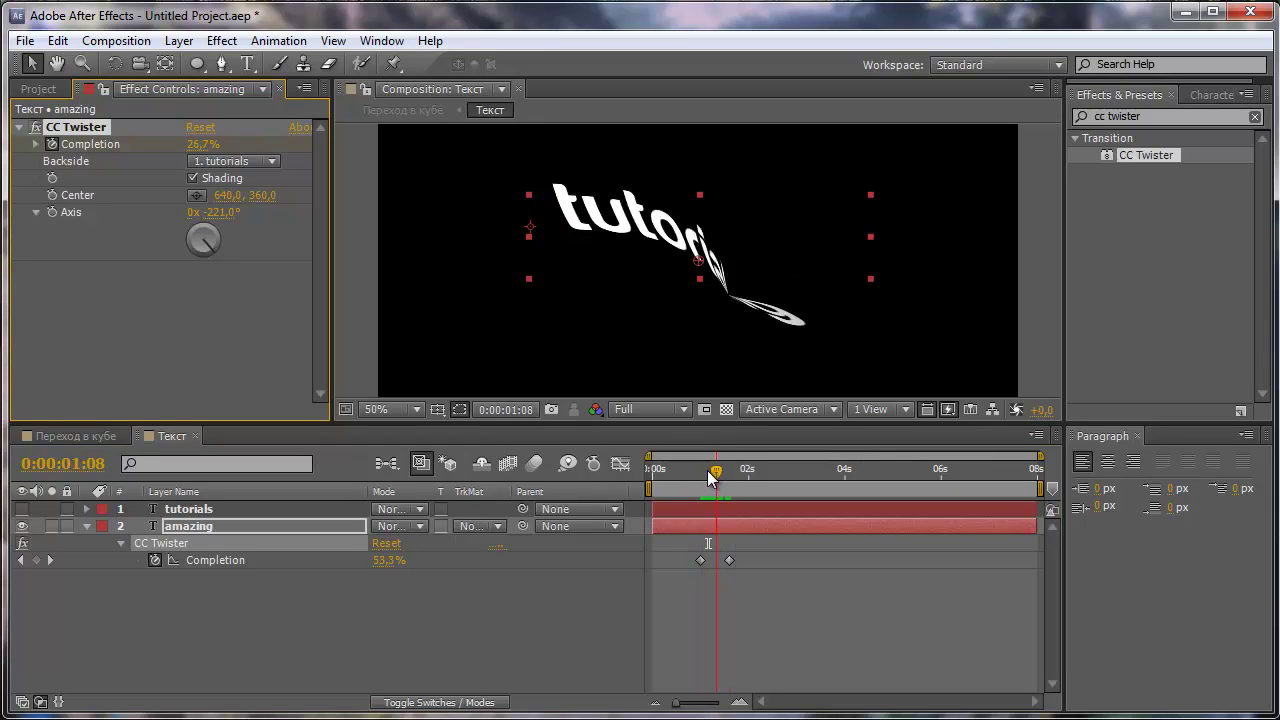
pyautogui.moveTo(724, 476); pyautogui.dragTo(692, 470)
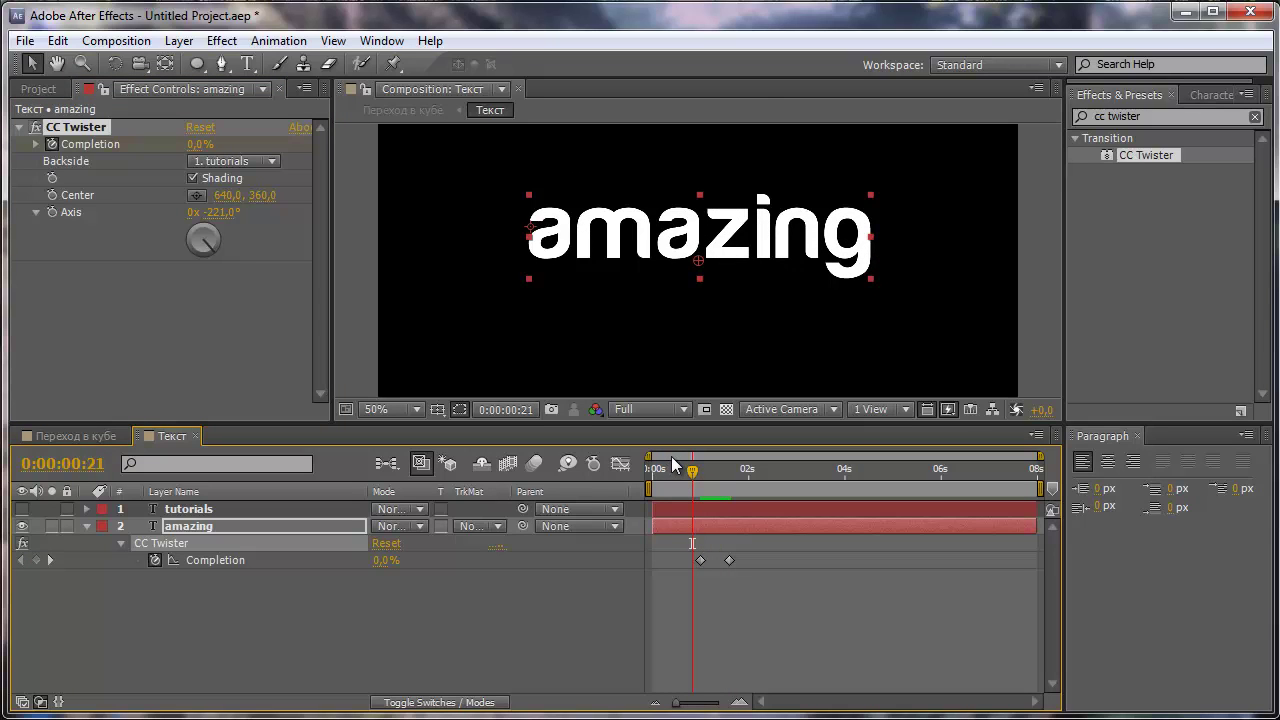
# Add a pale blue 1280×720 solid named 'Xfcnbws' atop the Переход в кубе composition
pyautogui.click(41, 434)
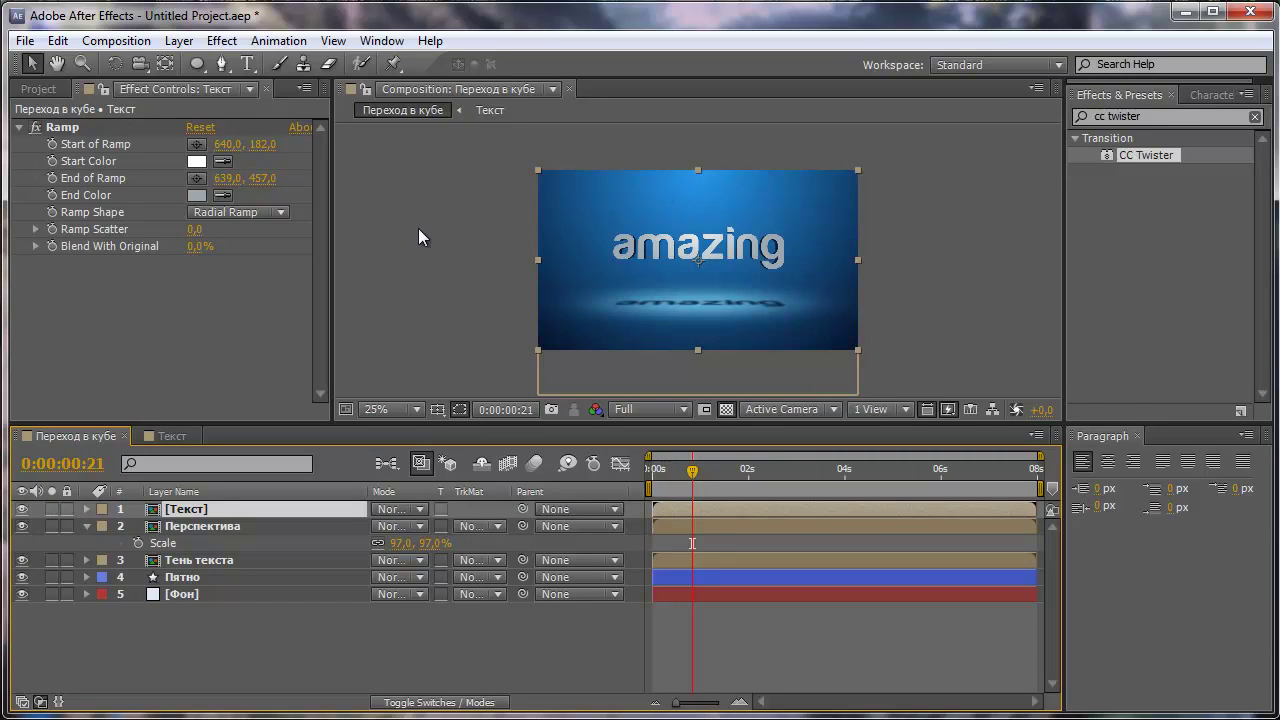
pyautogui.click(179, 41)
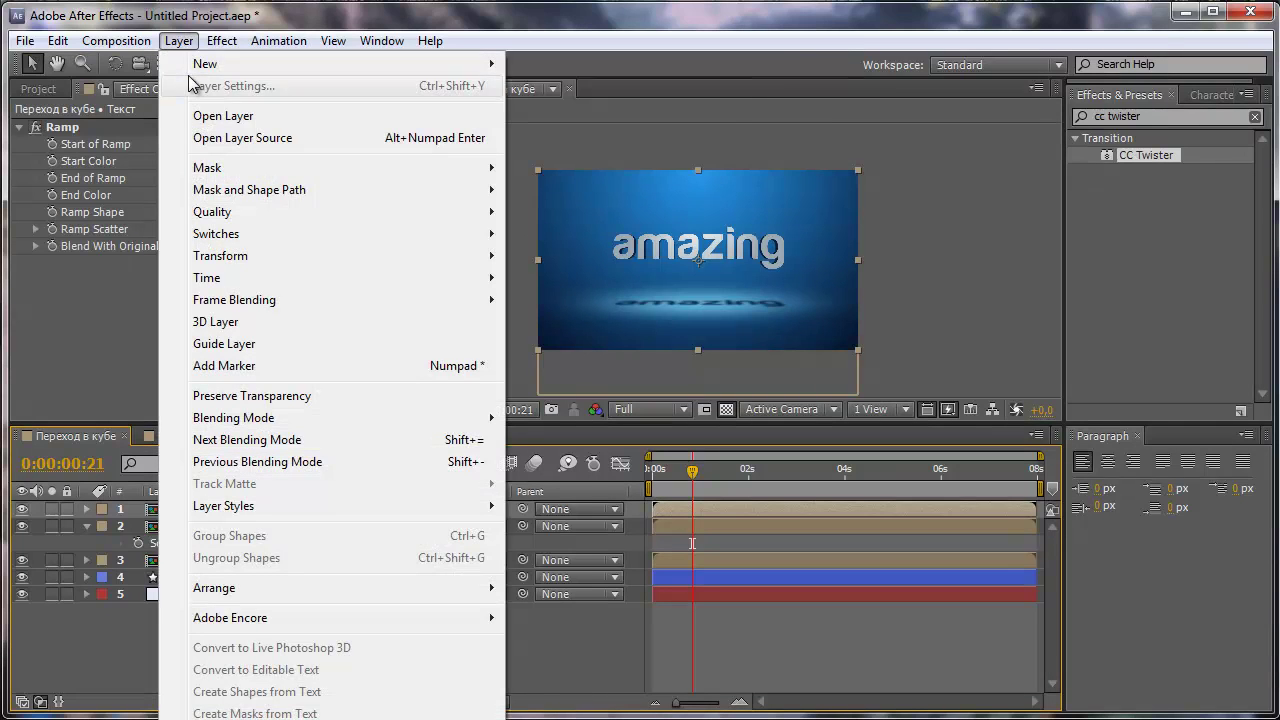
pyautogui.moveTo(262, 66)
pyautogui.click(568, 88)
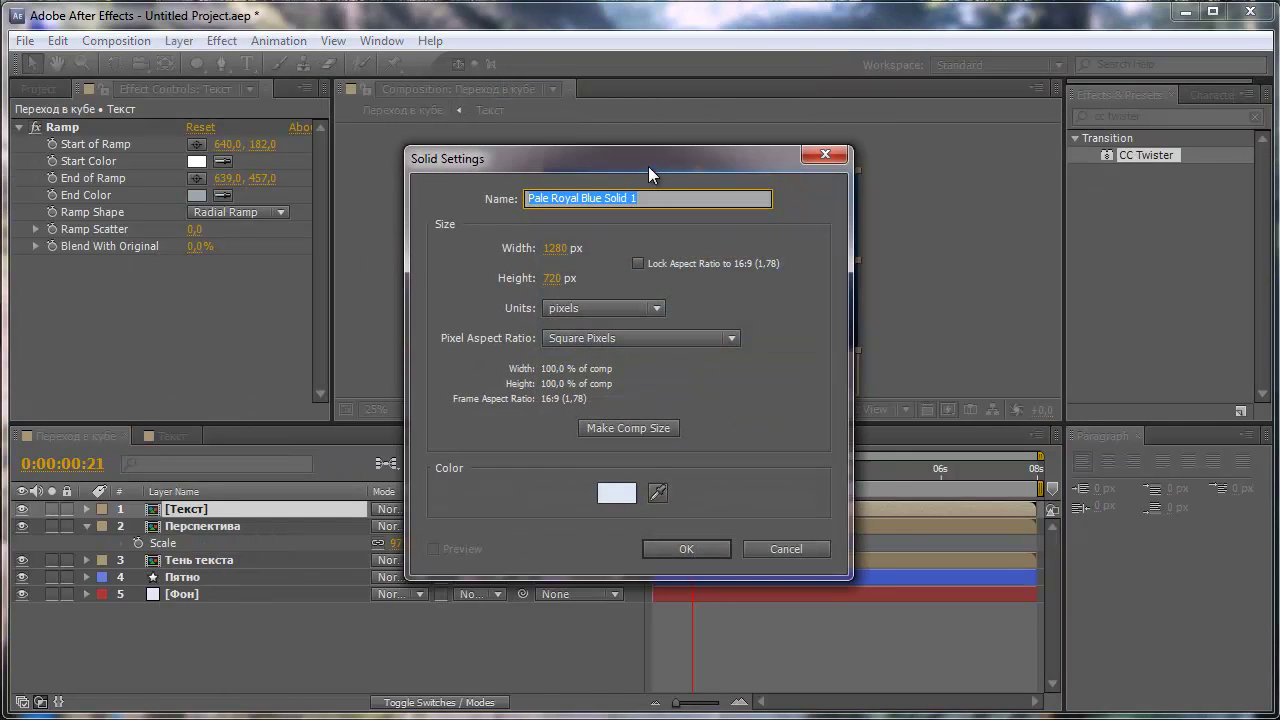
pyautogui.moveTo(646, 164)
pyautogui.mouseDown()
pyautogui.moveTo(677, 133)
pyautogui.moveTo(656, 167)
pyautogui.moveTo(461, 146)
pyautogui.mouseUp()
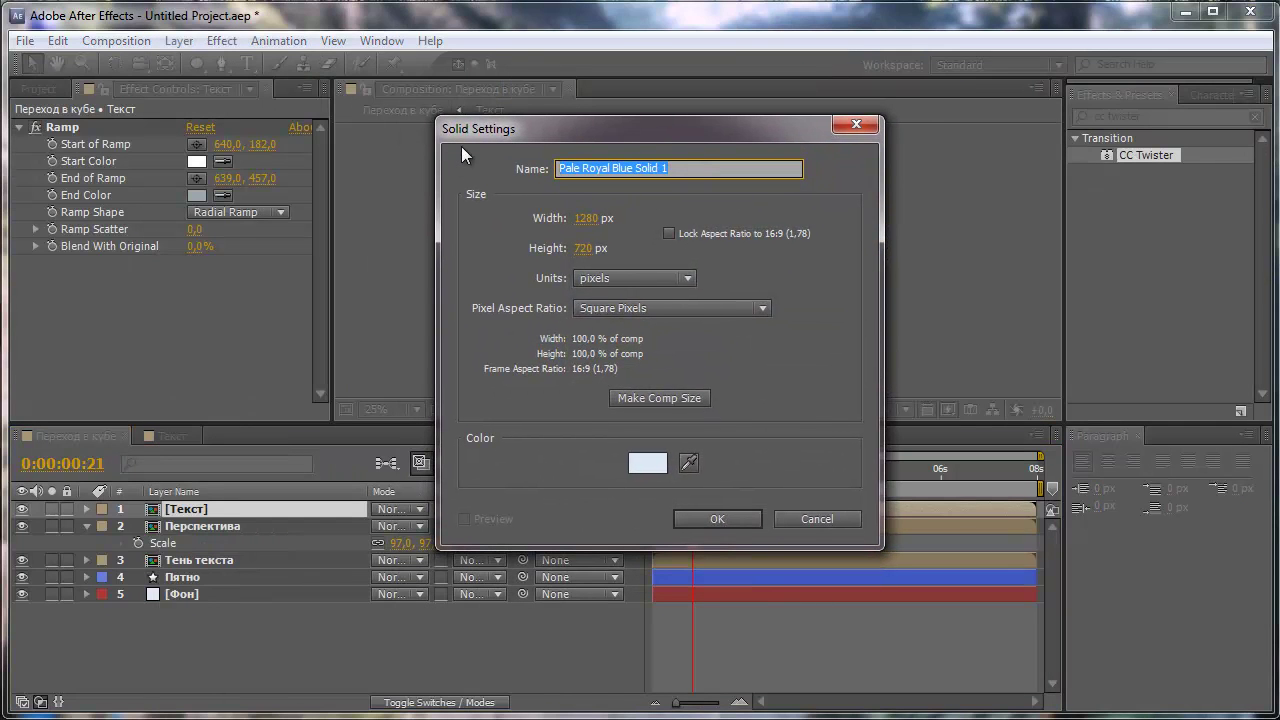
pyautogui.write('Xfcnb')
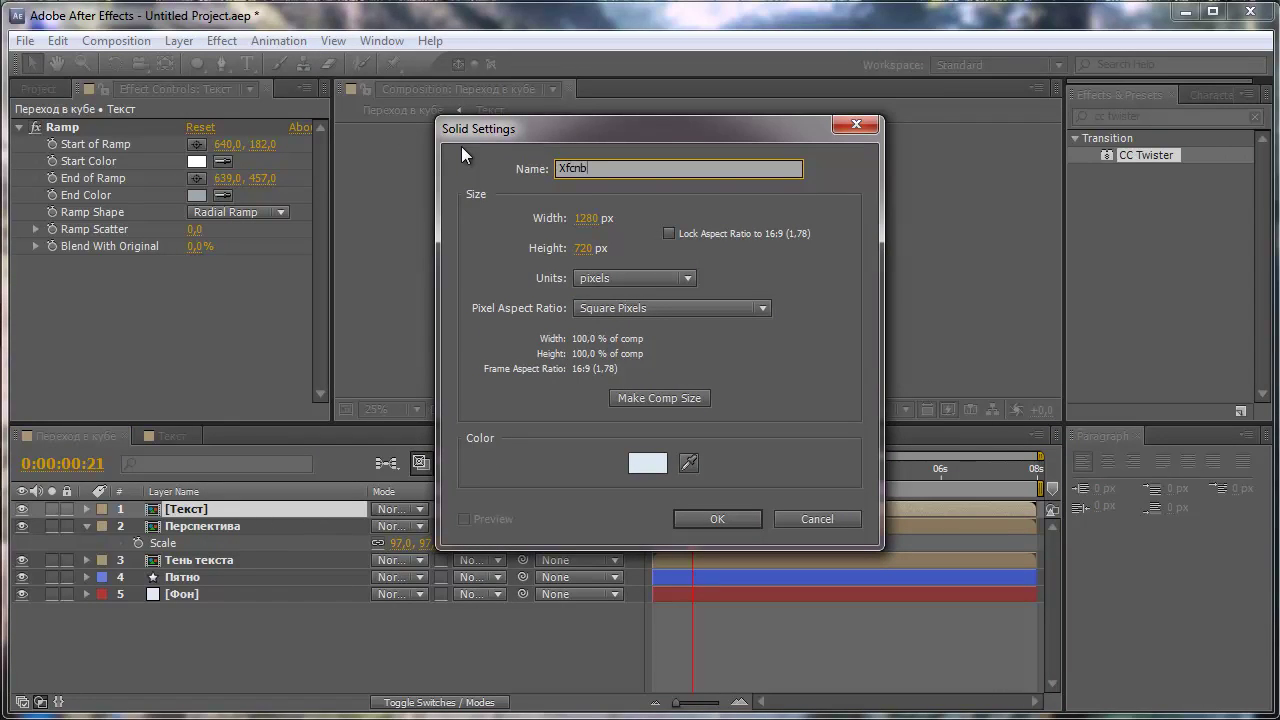
pyautogui.write('ws')
pyautogui.click(730, 514)
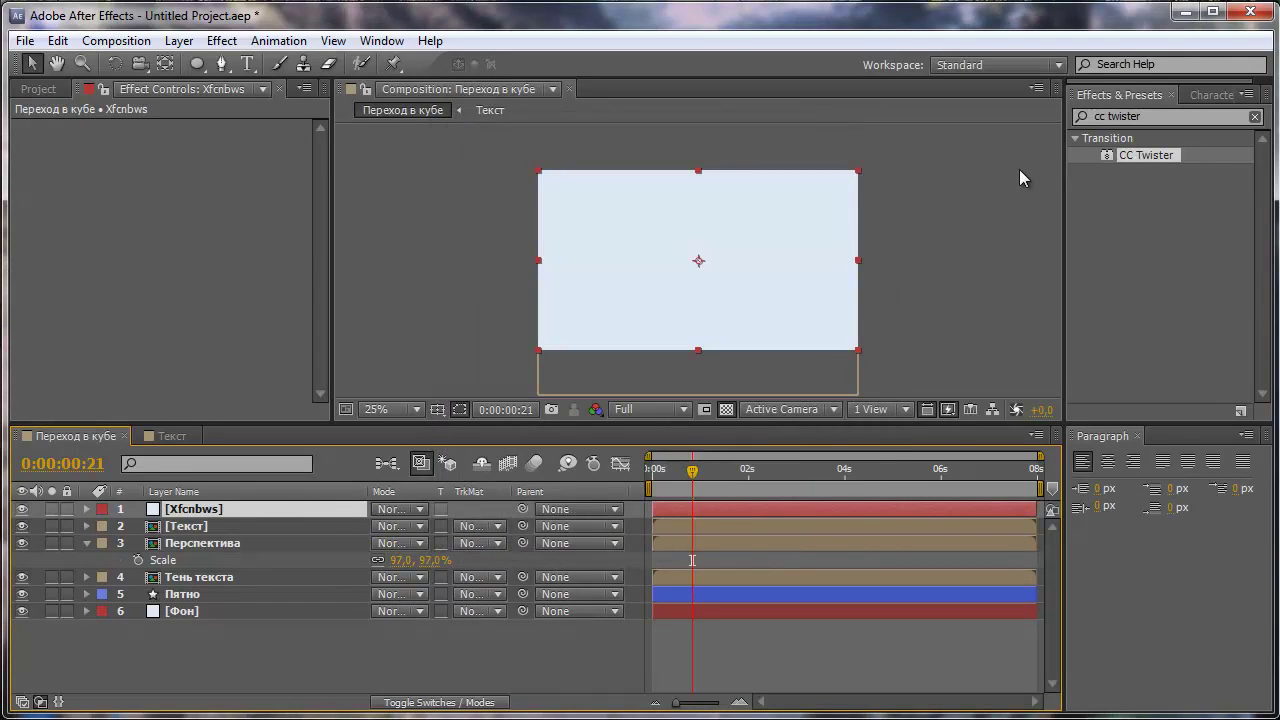
# Search Effects & Presets for 'particle world' and apply CC Particle World to the new solid
pyautogui.click(1149, 121)
pyautogui.doubleClick(1149, 121)
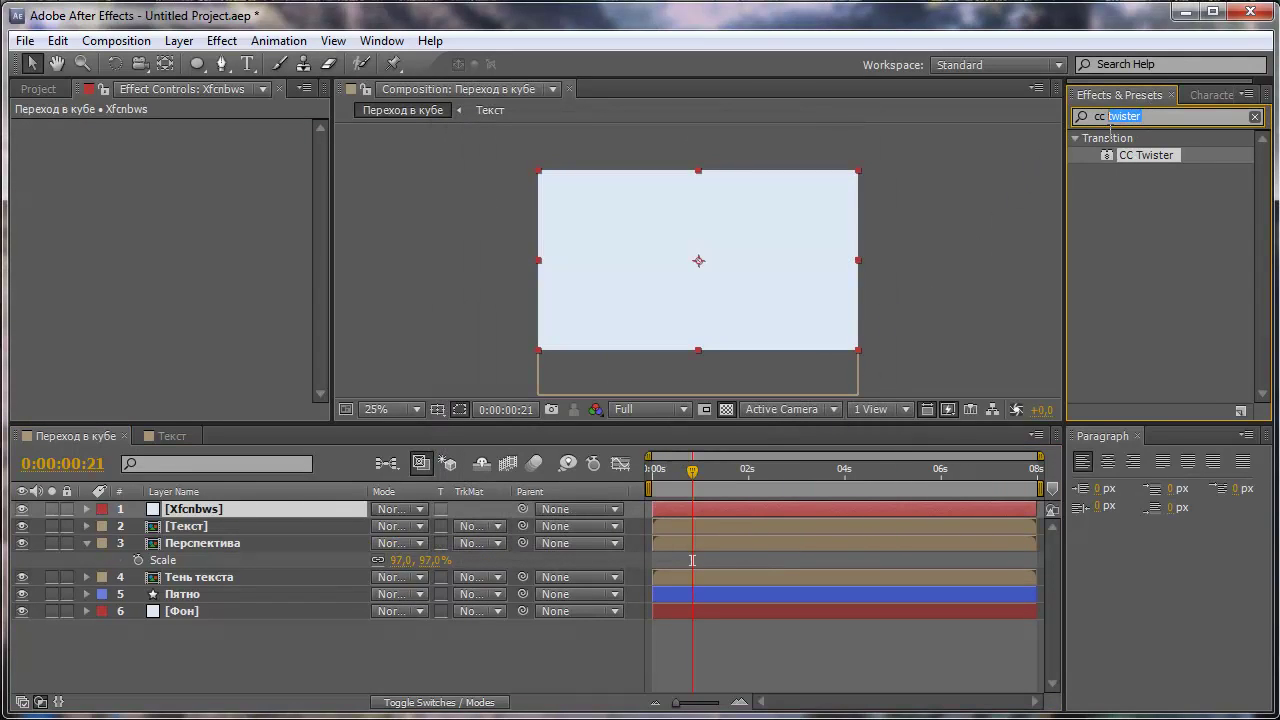
pyautogui.press('BackSpace')
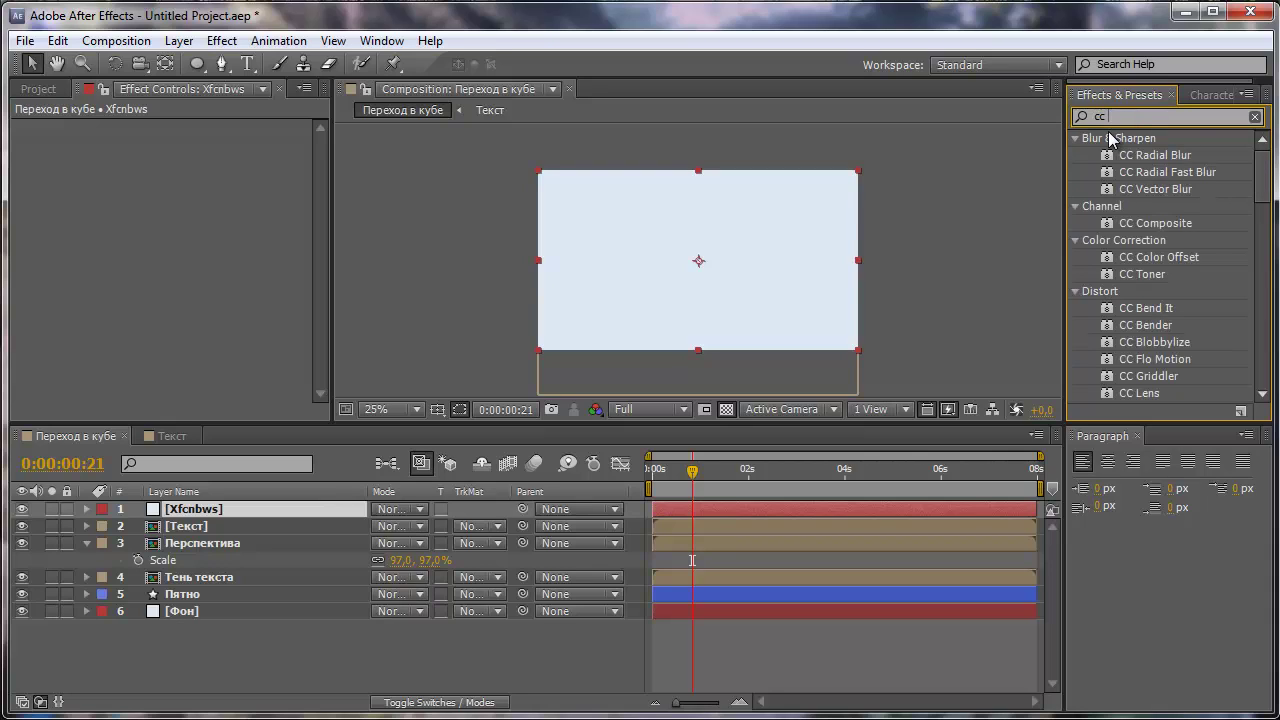
pyautogui.write('part')
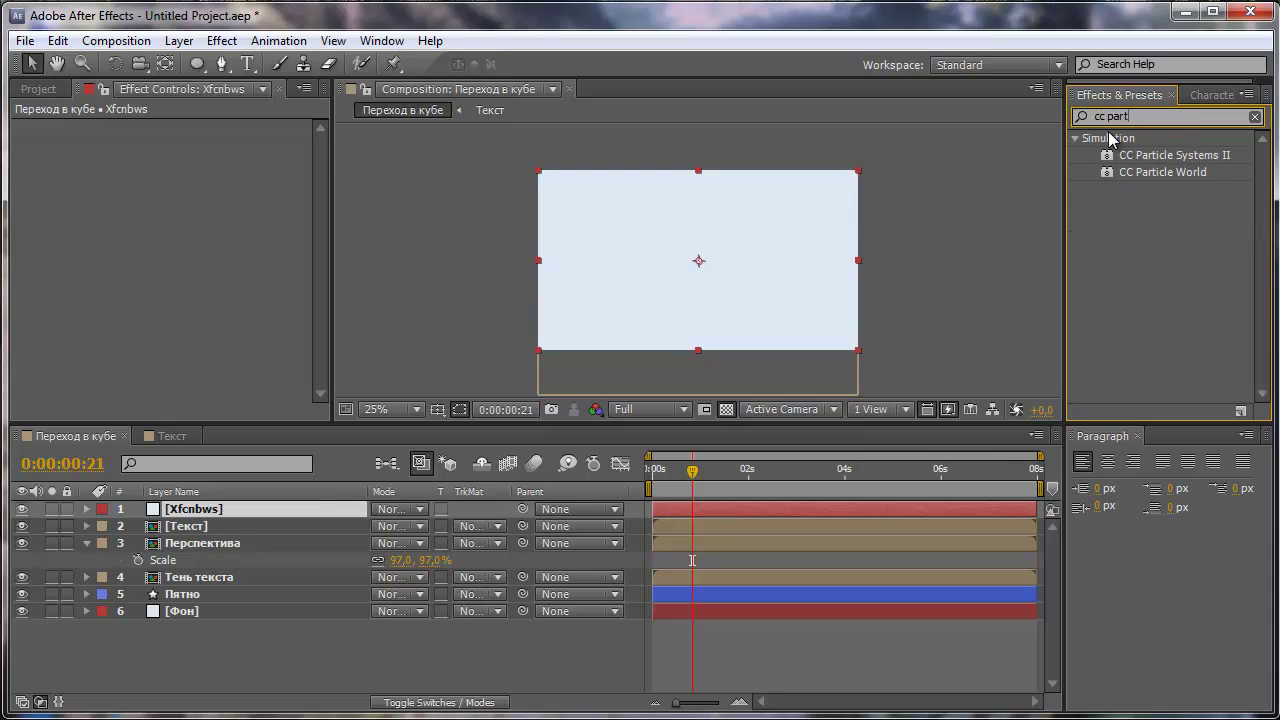
pyautogui.write('icle world')
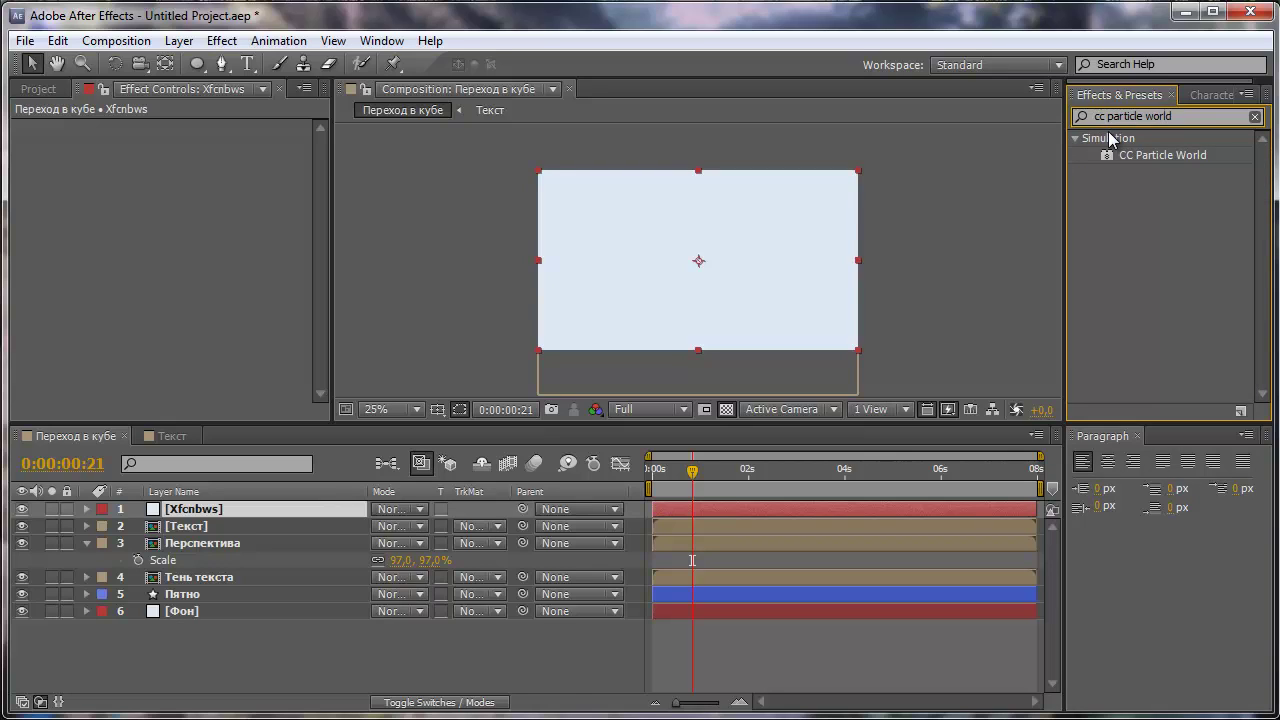
pyautogui.moveTo(1123, 157)
pyautogui.mouseDown()
pyautogui.moveTo(155, 522)
pyautogui.moveTo(170, 512)
pyautogui.mouseUp()
# Rename the solid layer to 'Частицы'
pyautogui.press('Return')
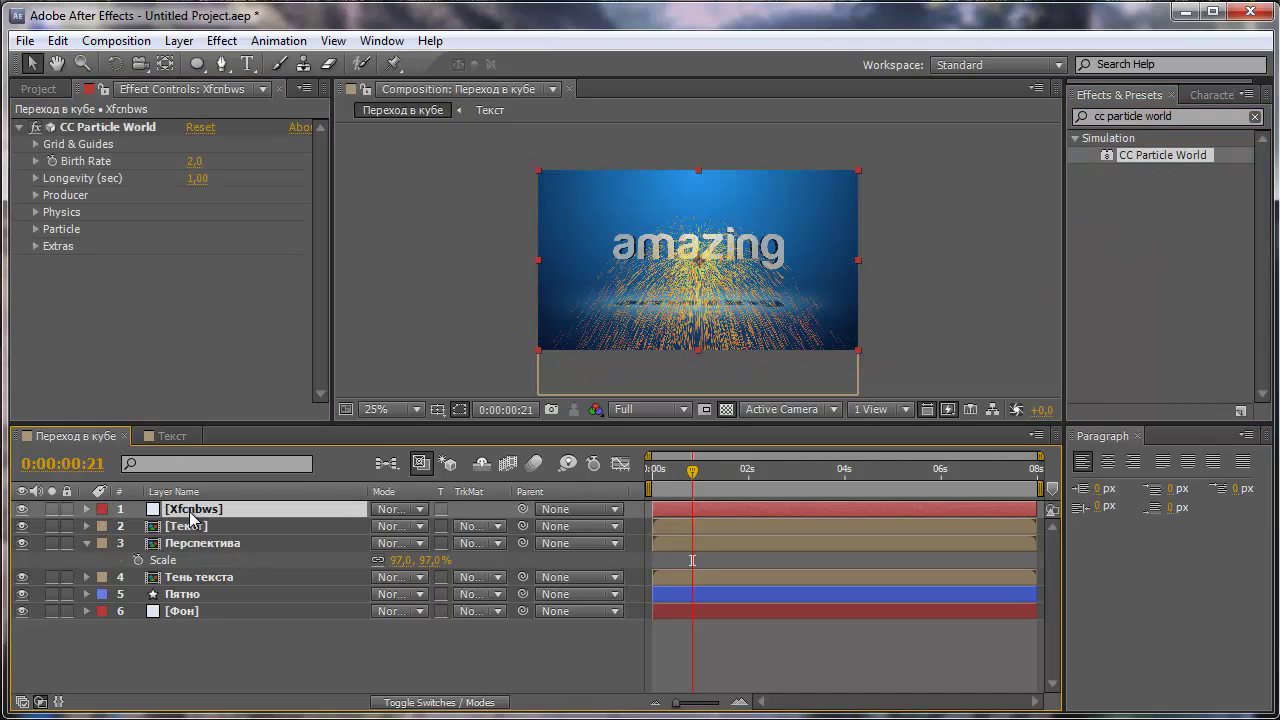
pyautogui.write('Частицы')
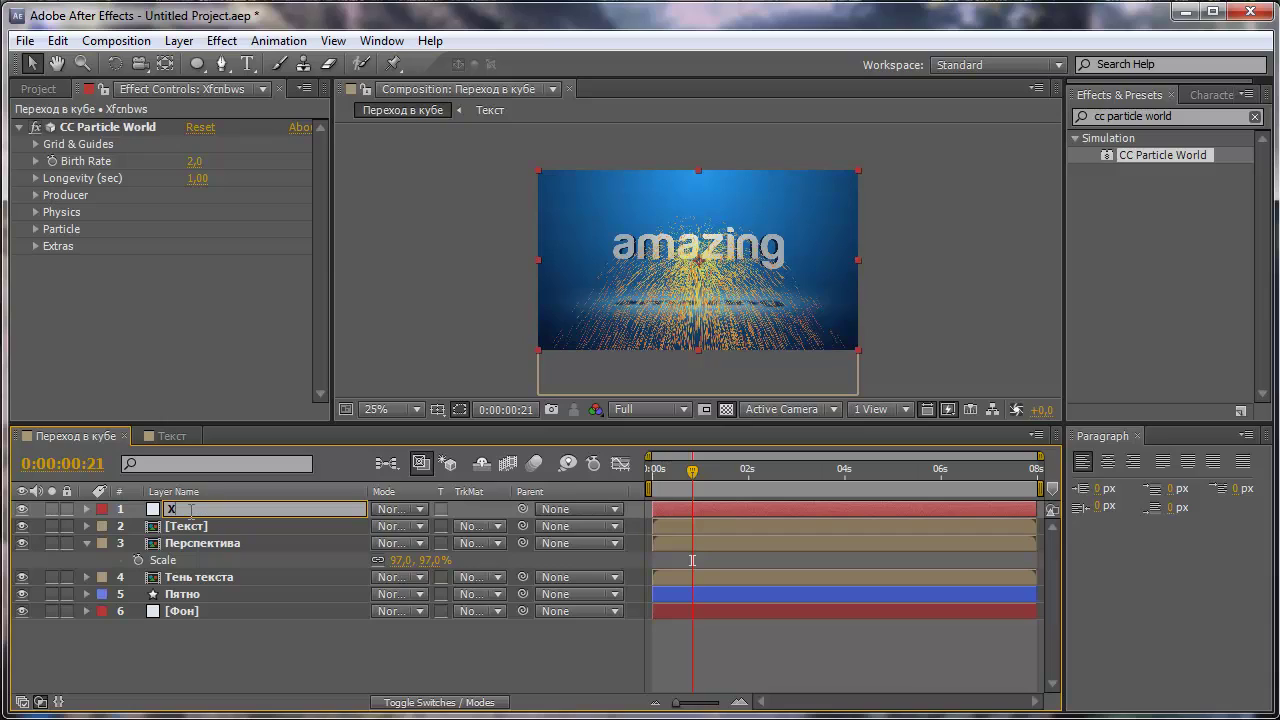
pyautogui.press('Return')
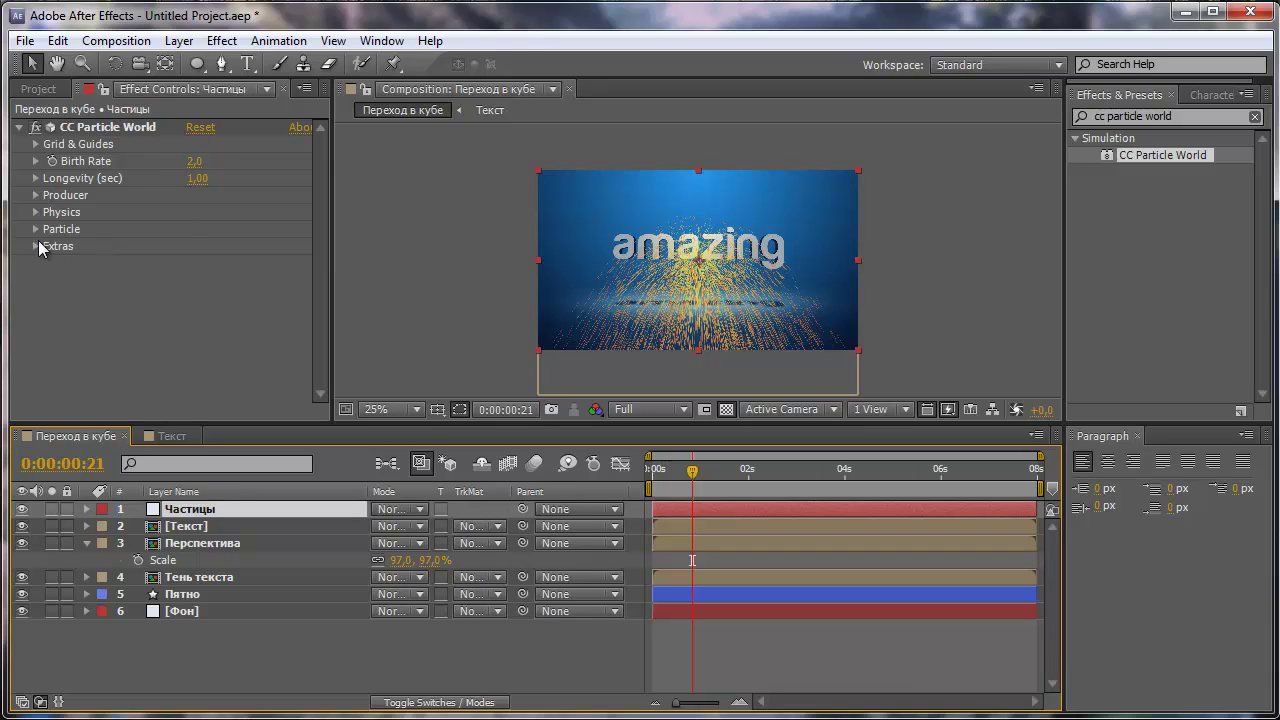
# Set Particle Type to Cube with Birth Size about 1.03 and Death Size 0
pyautogui.click(35, 229)
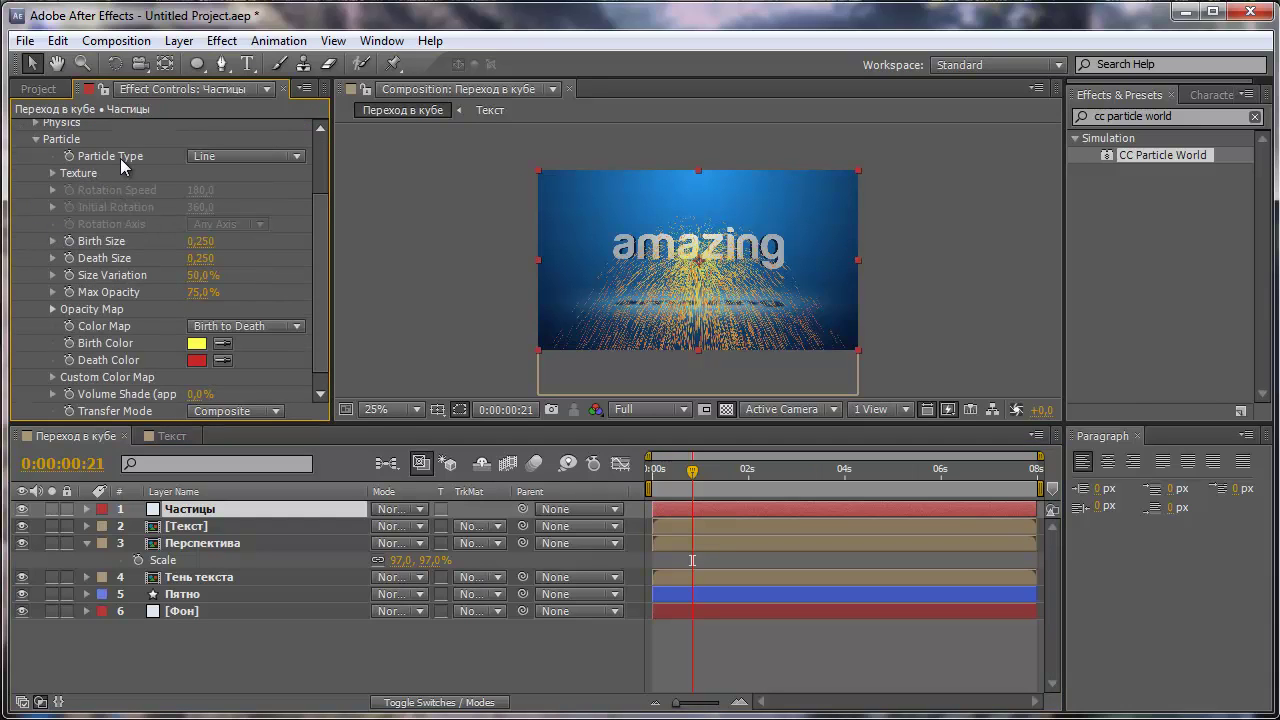
pyautogui.click(200, 158)
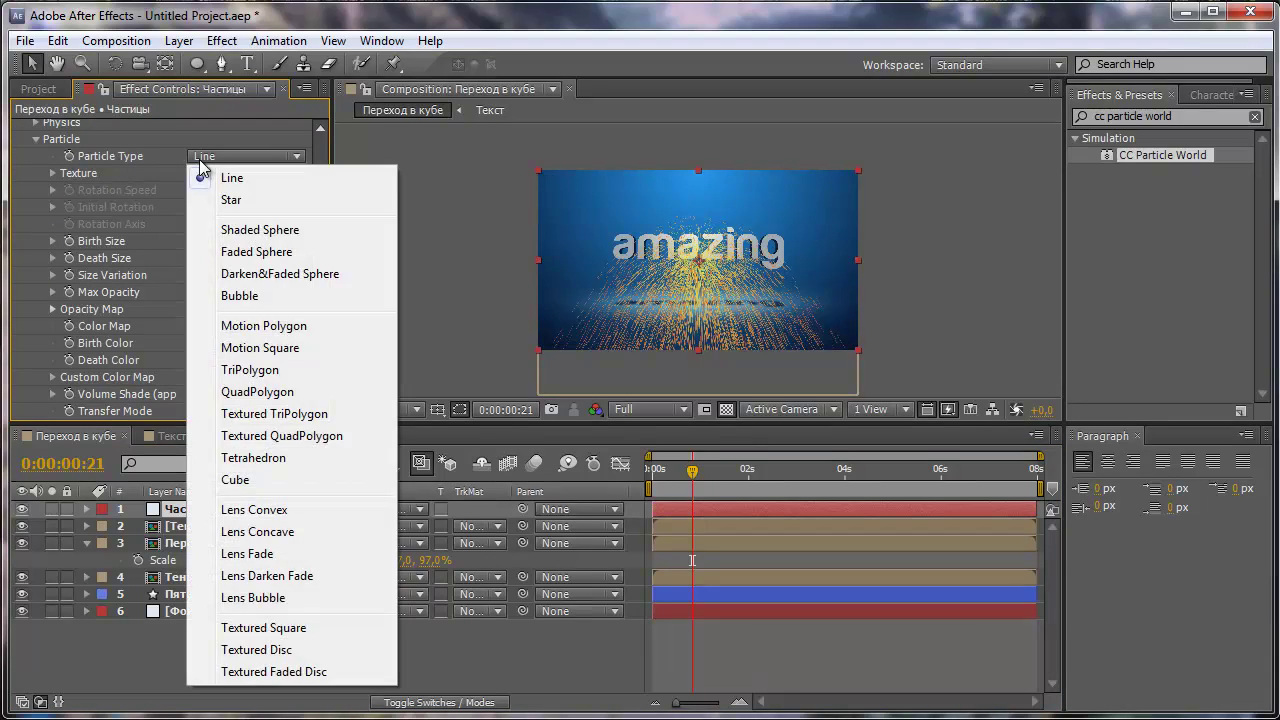
pyautogui.click(258, 479)
pyautogui.press('.')
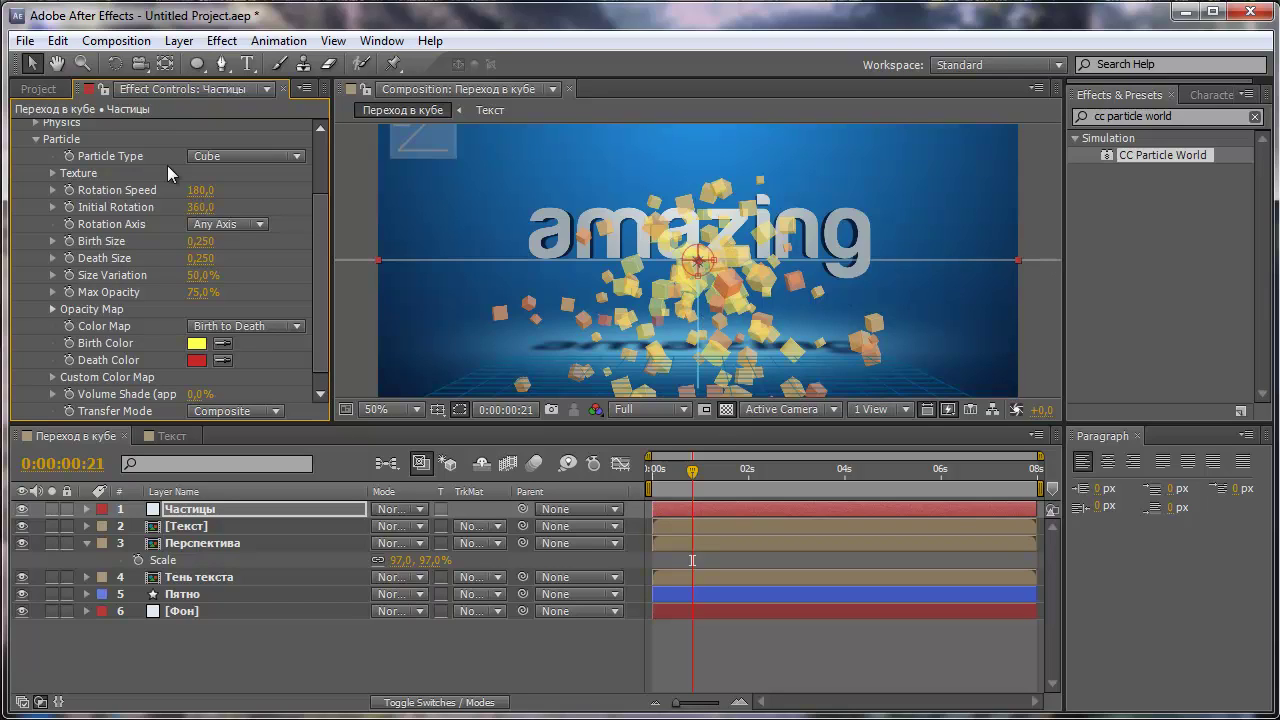
pyautogui.scroll(-1, 167, 172)
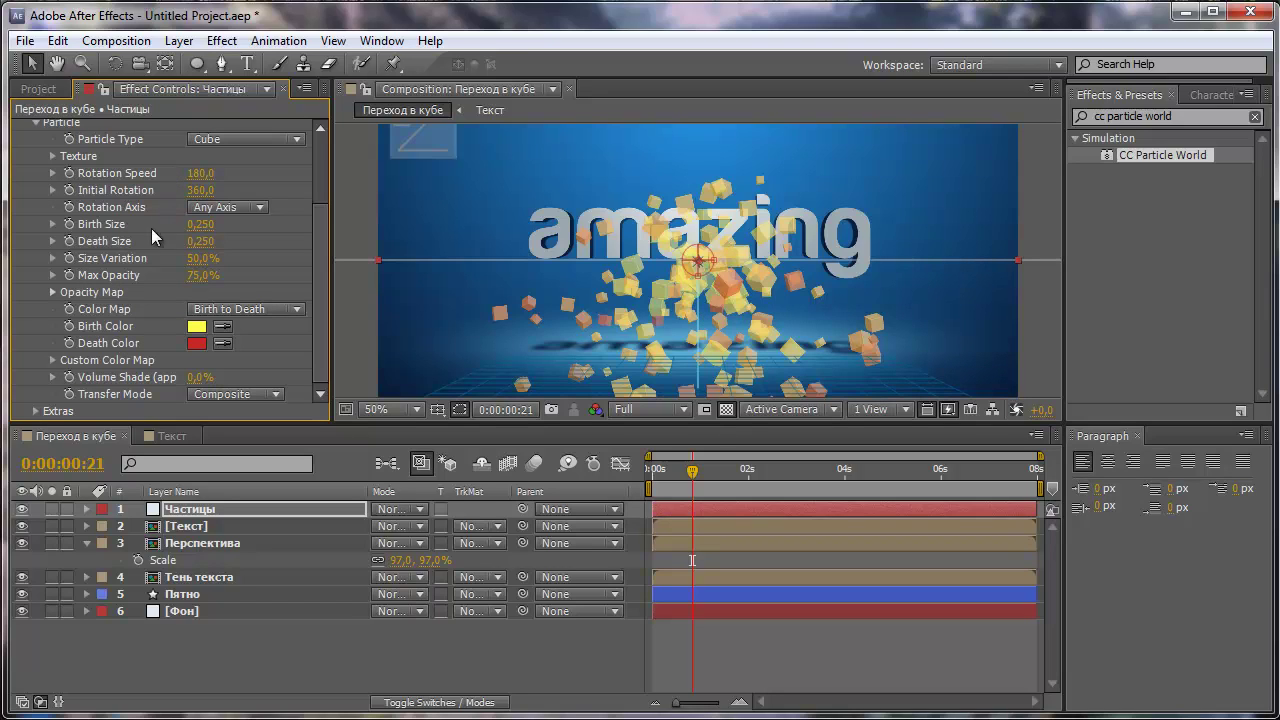
pyautogui.moveTo(201, 229); pyautogui.dragTo(284, 230)
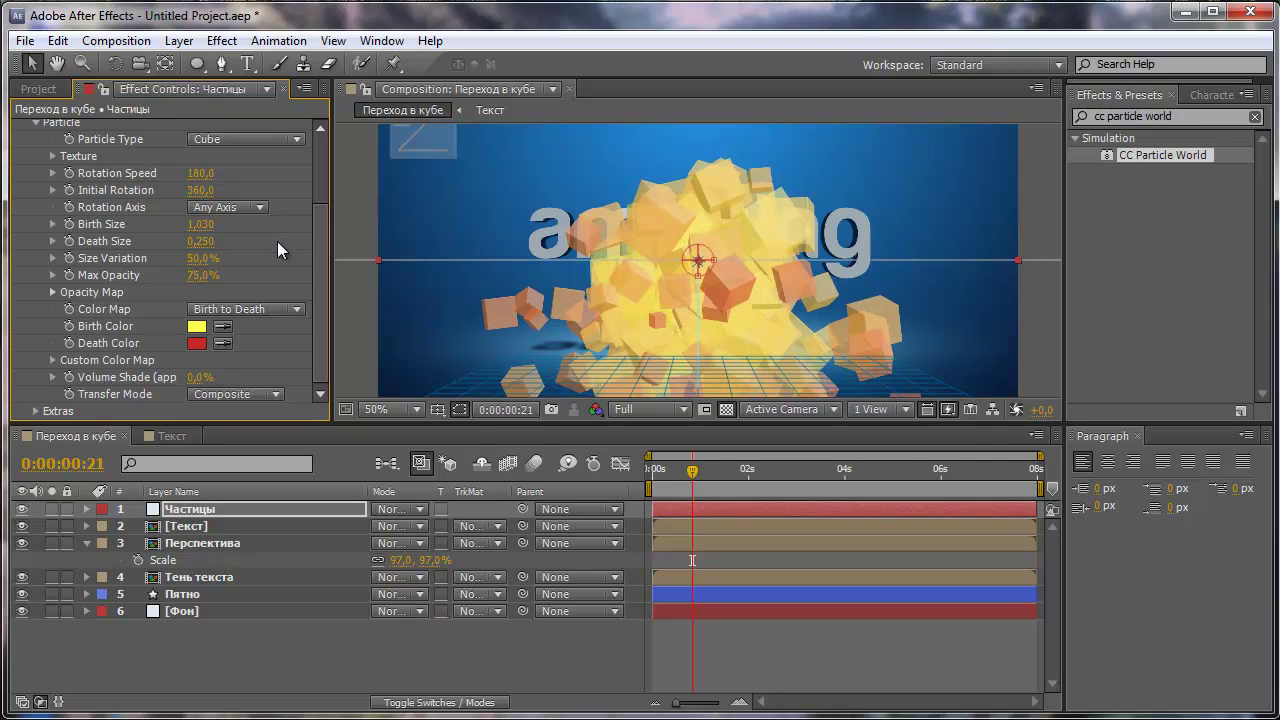
pyautogui.click(200, 241)
pyautogui.write('0')
pyautogui.press('Return')
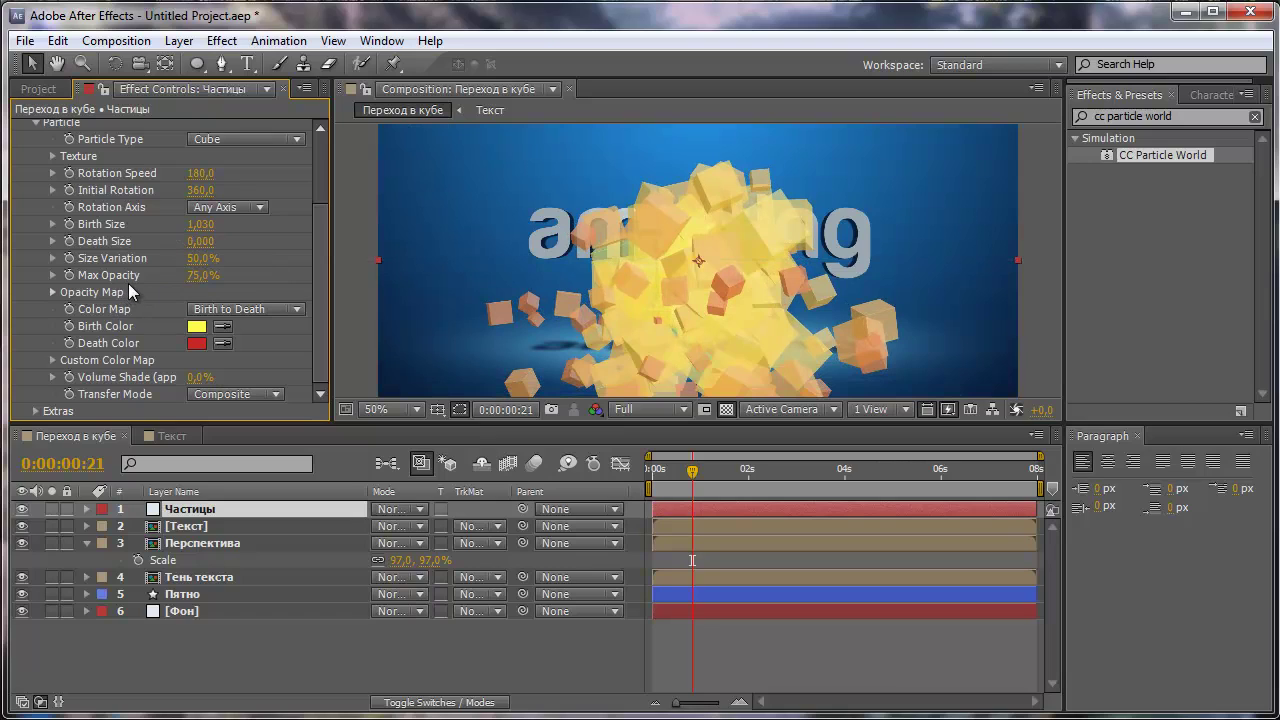
# Raise Max Opacity to 100% and reshape the Opacity Map to rise only at the end
pyautogui.moveTo(203, 275); pyautogui.dragTo(272, 277)
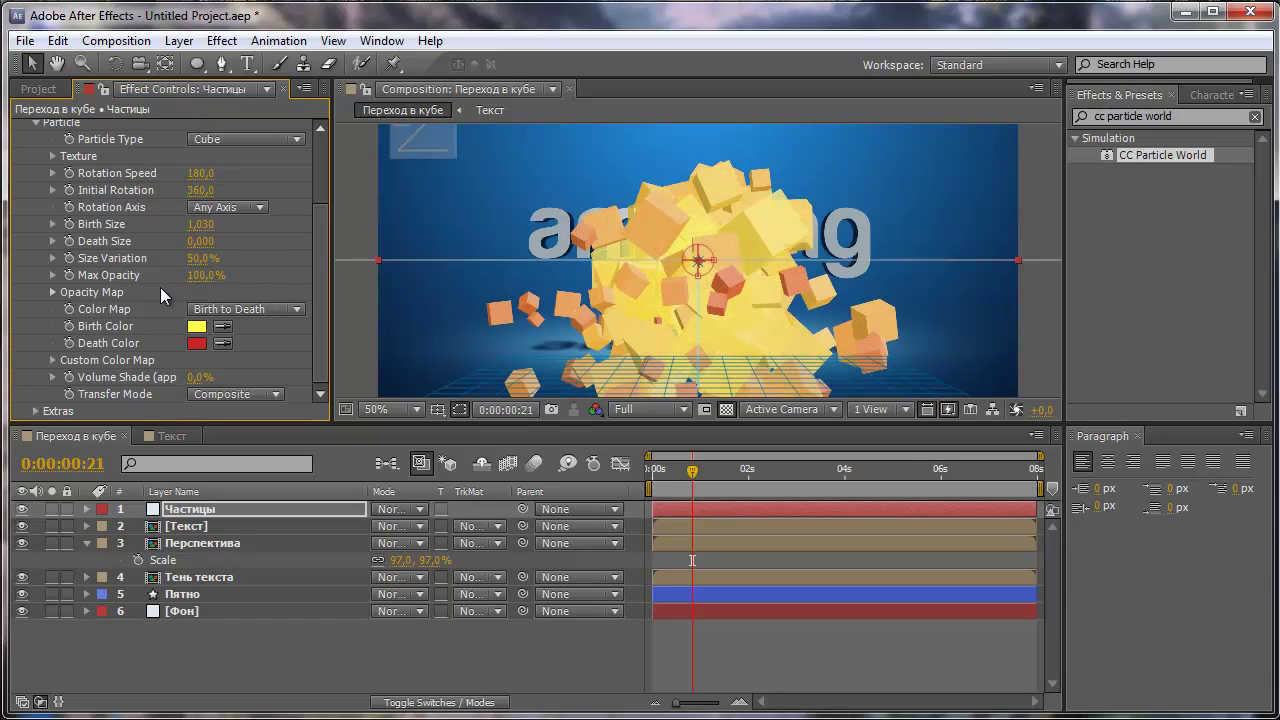
pyautogui.click(52, 292)
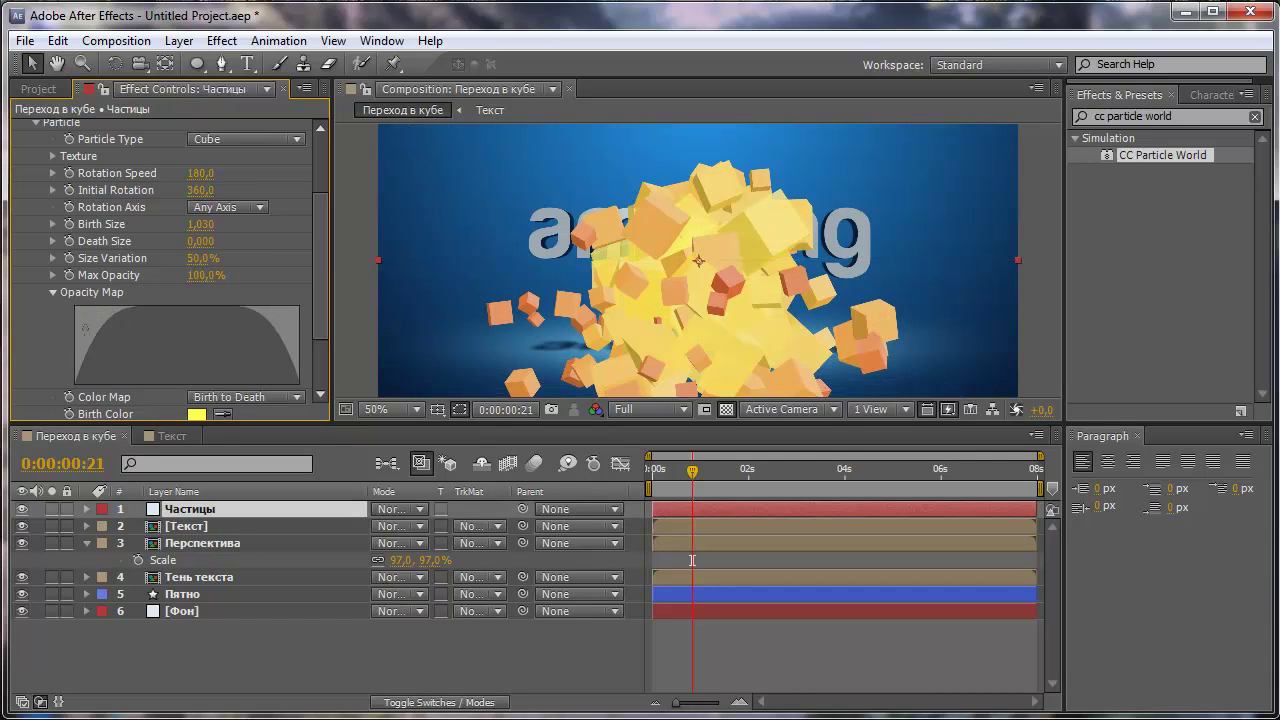
pyautogui.moveTo(80, 380)
pyautogui.mouseDown()
pyautogui.moveTo(247, 296)
pyautogui.moveTo(62, 318)
pyautogui.mouseUp()
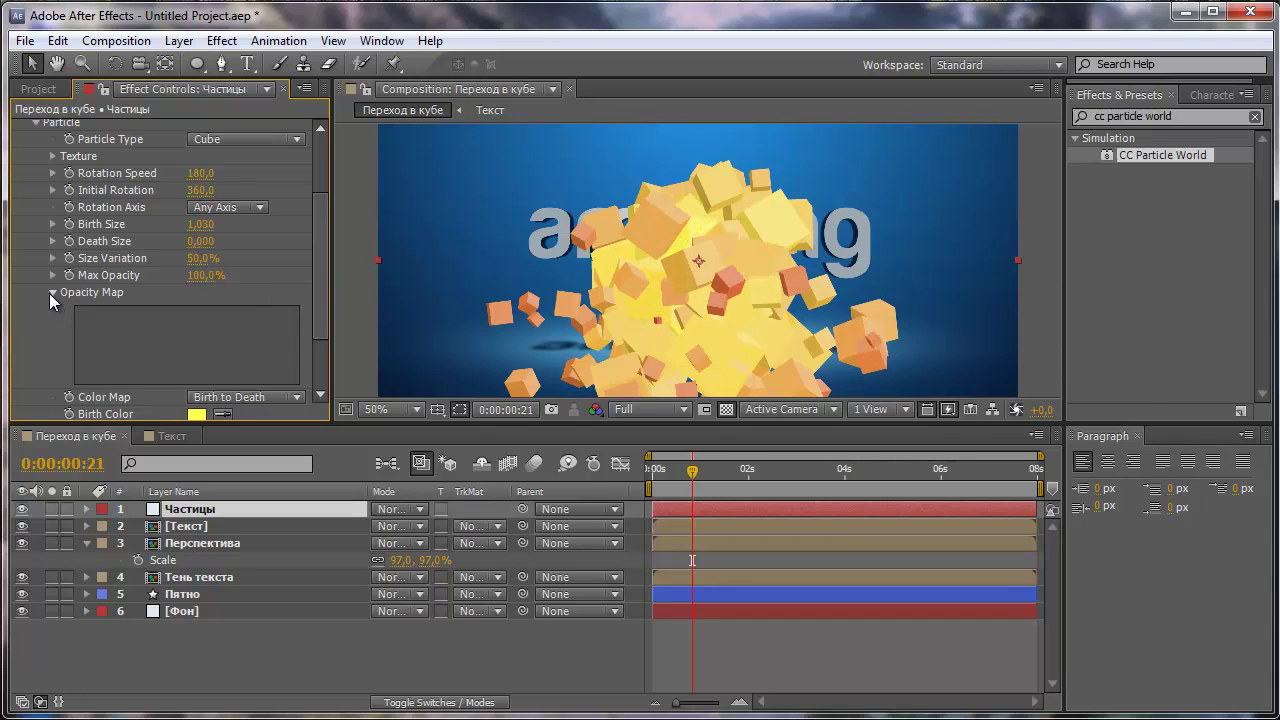
pyautogui.click(52, 293)
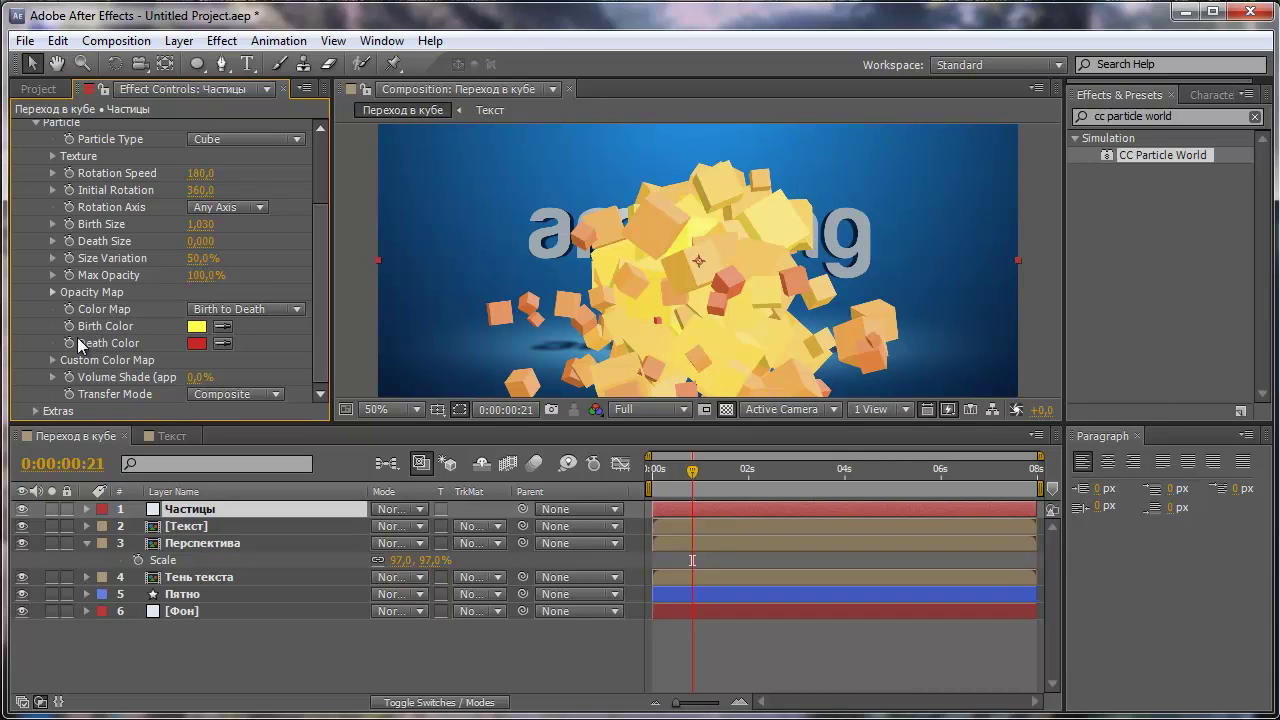
# Set the particle Birth Color to black and Death Color to dark blue 081C38
pyautogui.click(196, 327)
pyautogui.moveTo(341, 502); pyautogui.dragTo(172, 630)
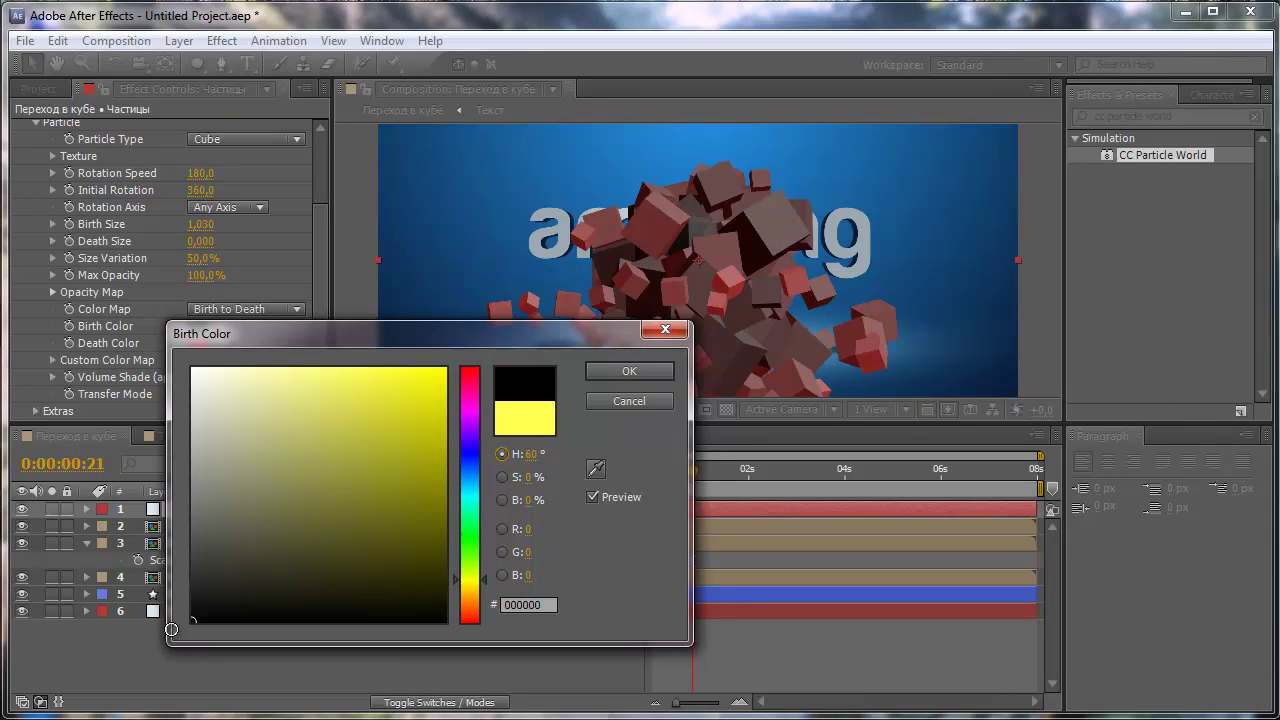
pyautogui.click(610, 371)
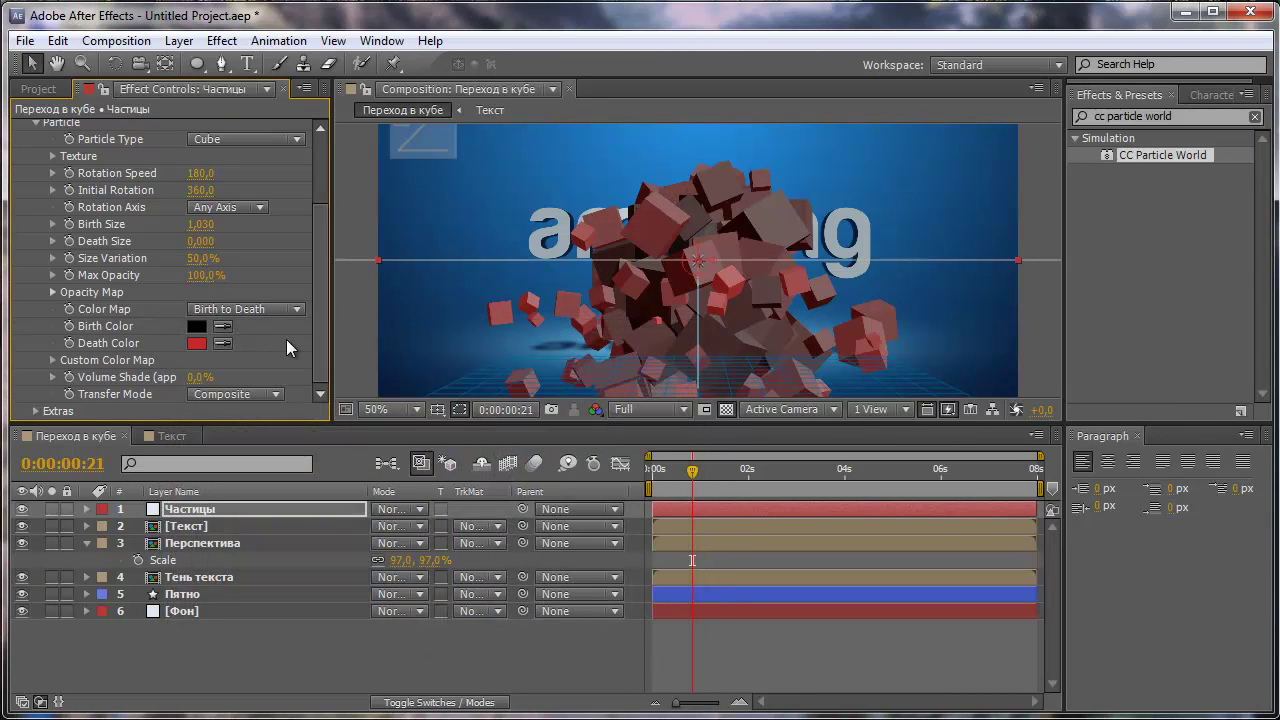
pyautogui.click(196, 343)
pyautogui.click(595, 469)
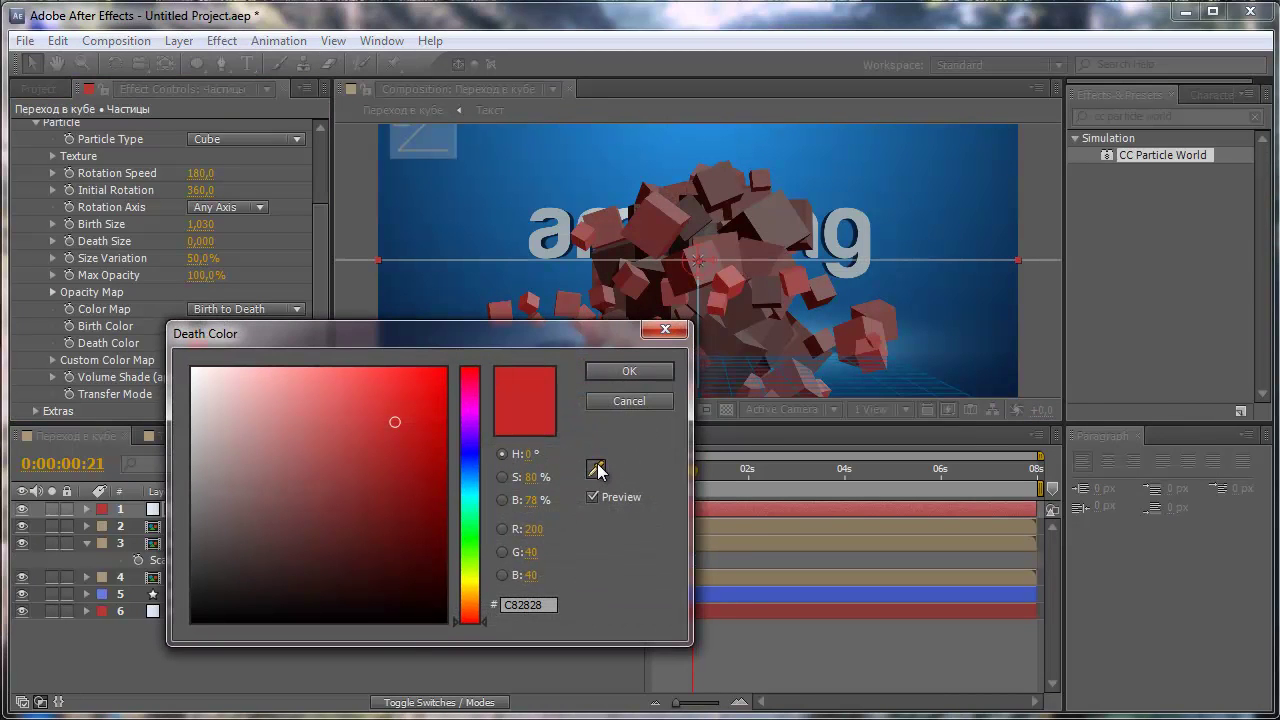
pyautogui.click(1009, 385)
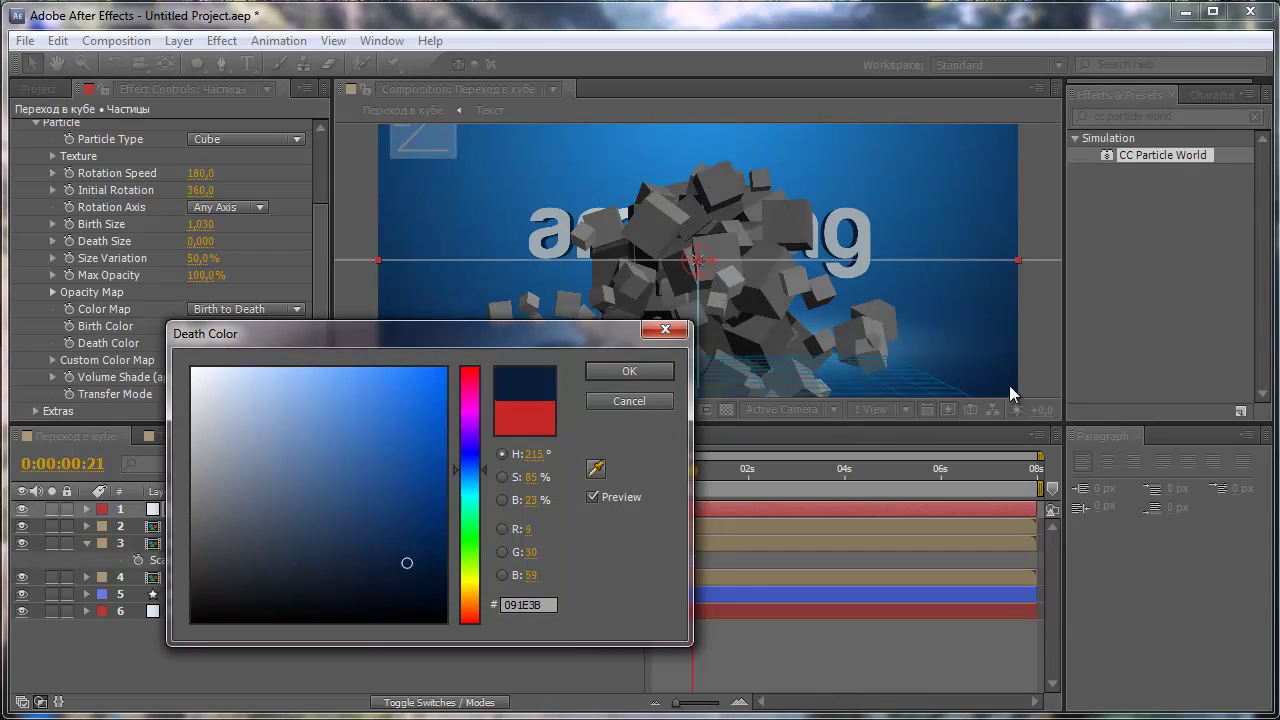
pyautogui.click(620, 372)
pyautogui.scroll(5, 268, 252)
pyautogui.scroll(1, 268, 252)
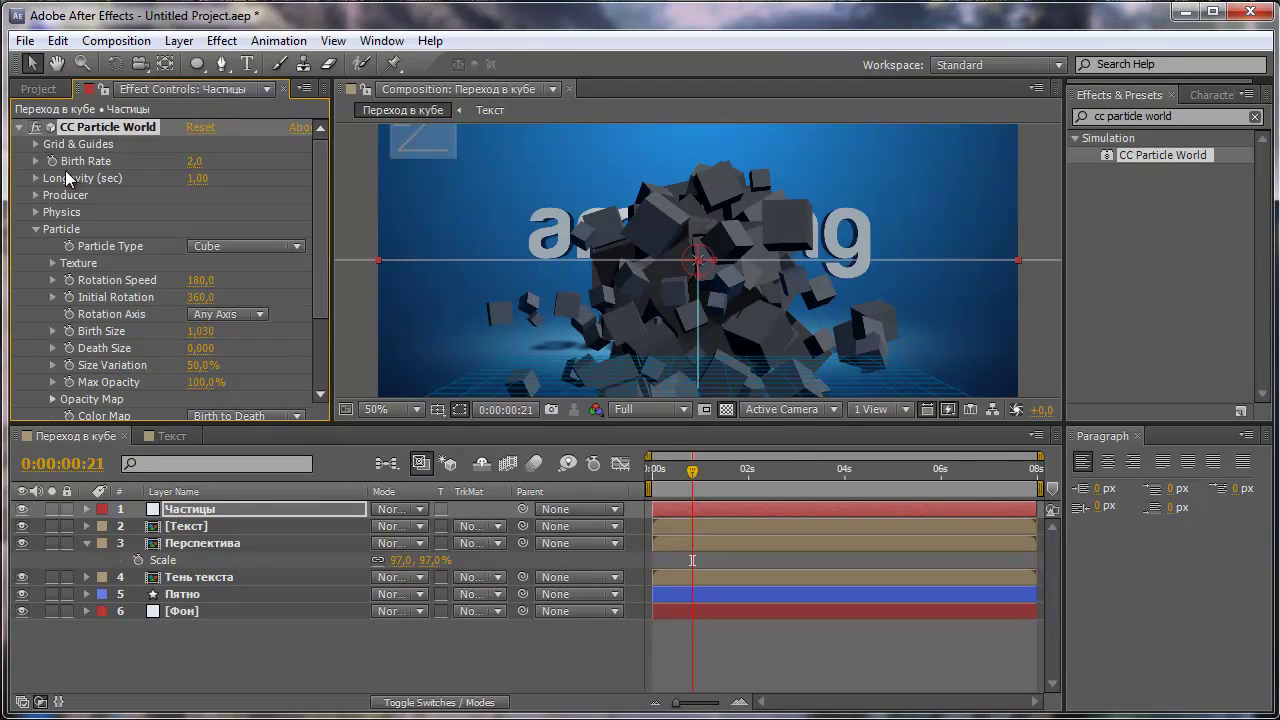
# Set the particle Birth Rate to 1.0
pyautogui.click(197, 161)
pyautogui.write('1')
pyautogui.press('Return')
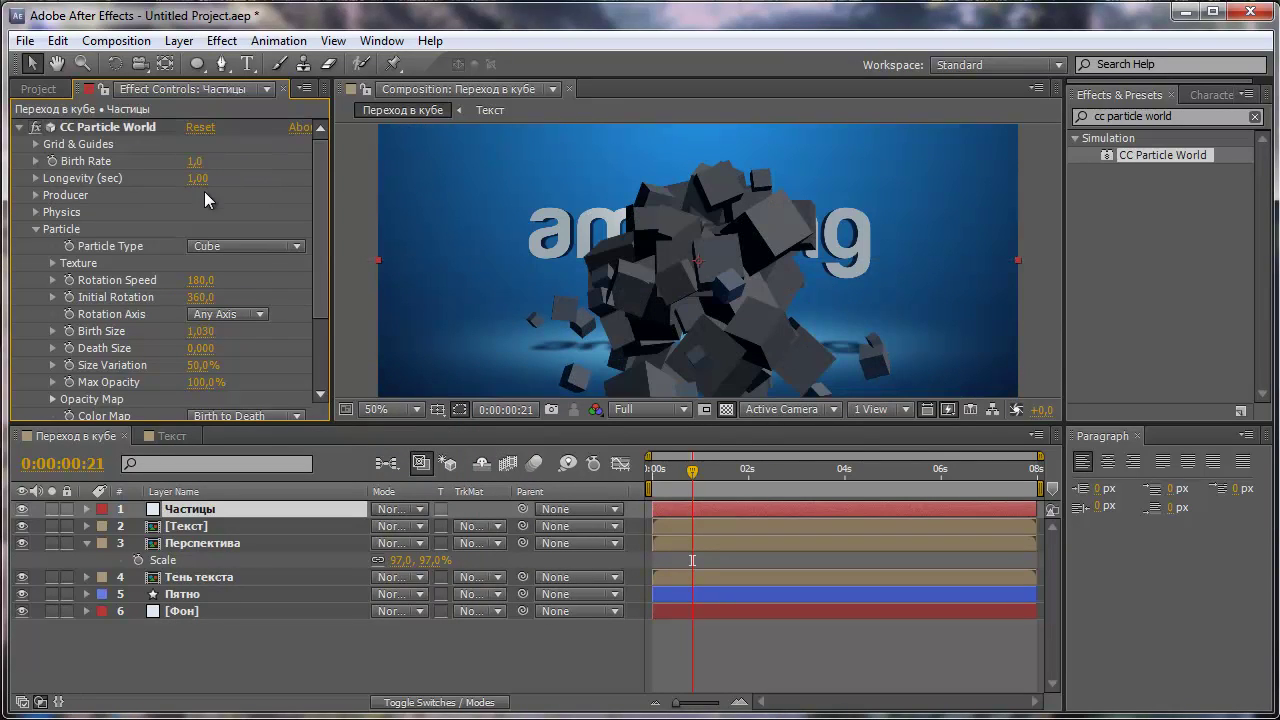
pyautogui.click(35, 229)
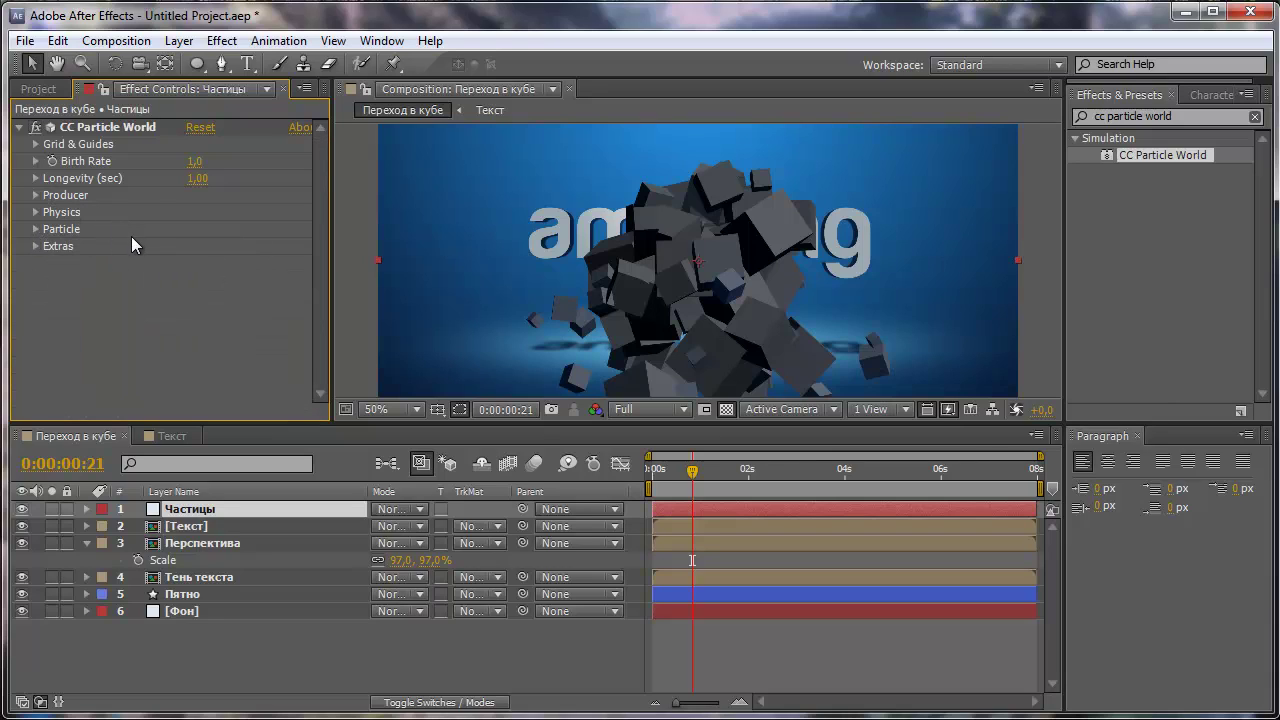
# Under Physics > Floor, set Floor Action to Bounce and Random Bounce to 50
pyautogui.click(35, 212)
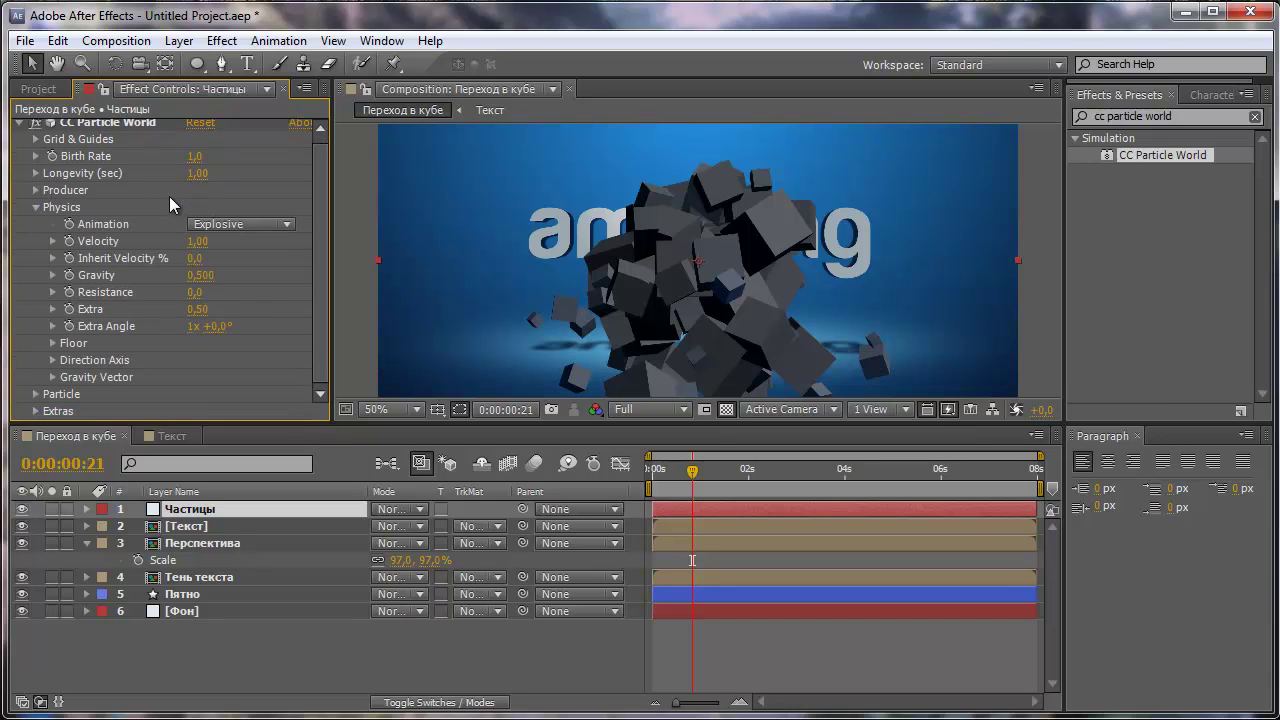
pyautogui.click(53, 343)
pyautogui.scroll(-2, 225, 190)
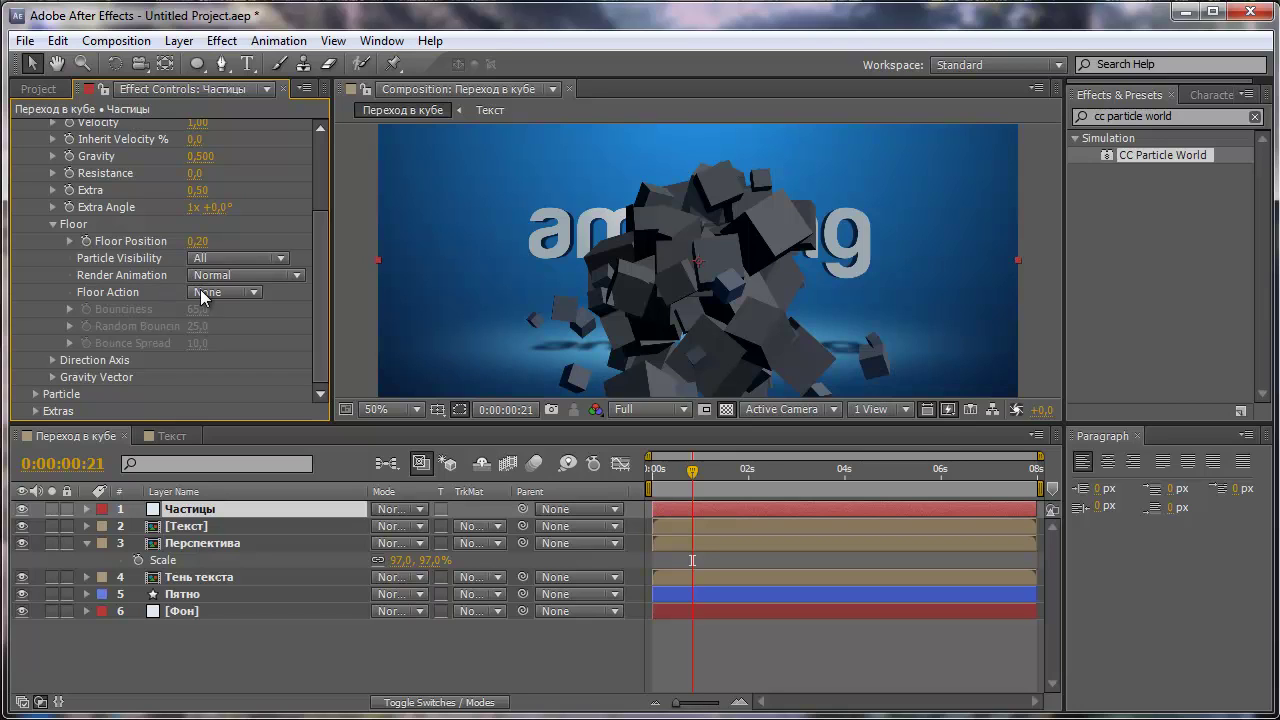
pyautogui.click(200, 291)
pyautogui.click(264, 383)
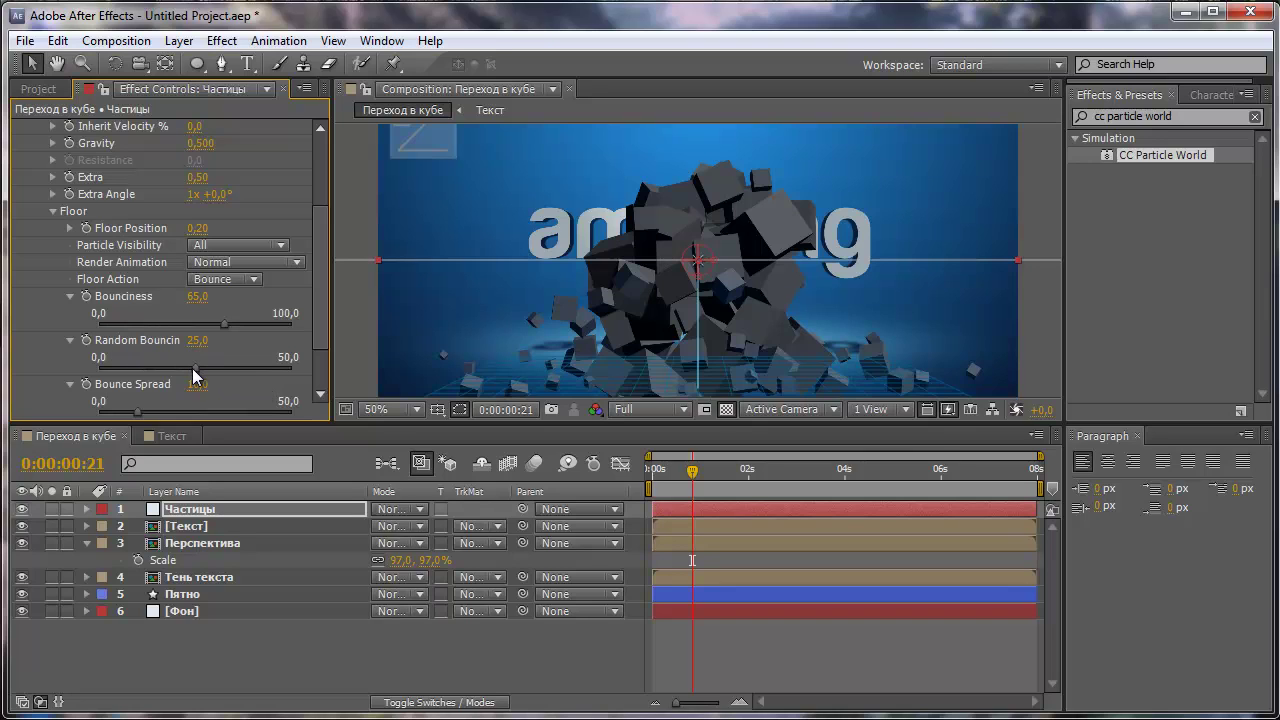
pyautogui.moveTo(196, 370); pyautogui.dragTo(322, 391)
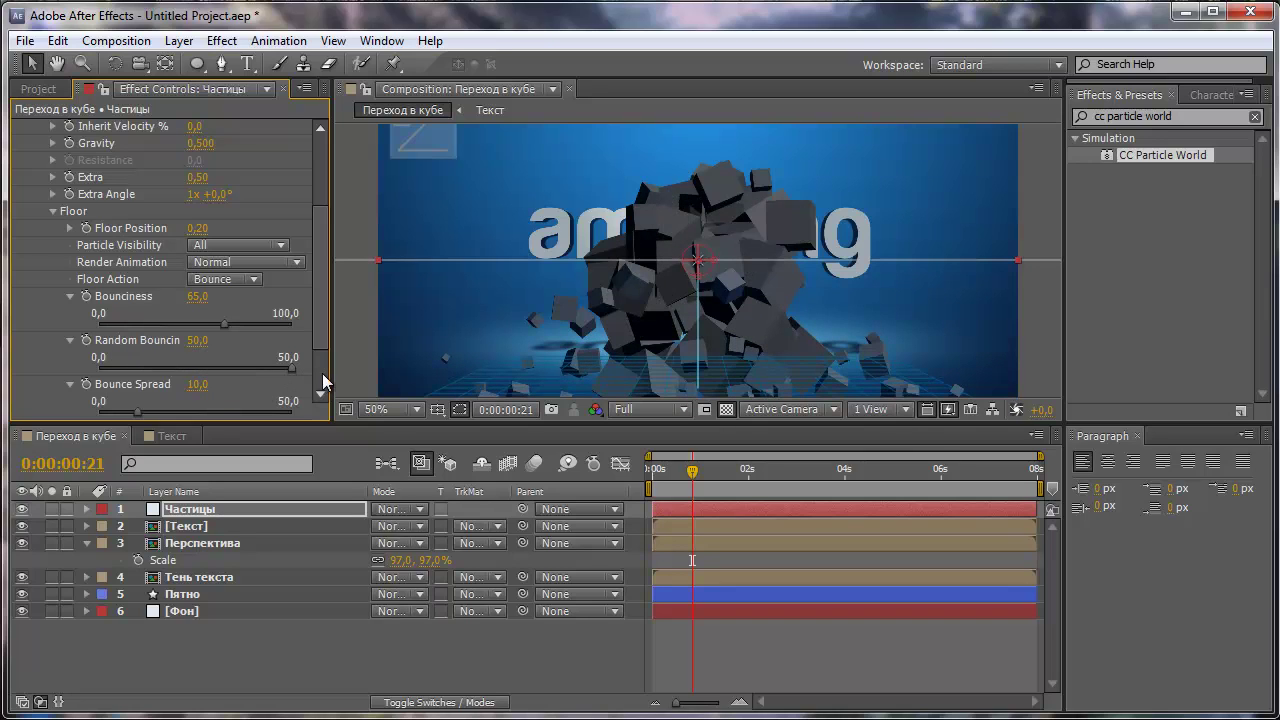
pyautogui.click(70, 296)
pyautogui.click(52, 211)
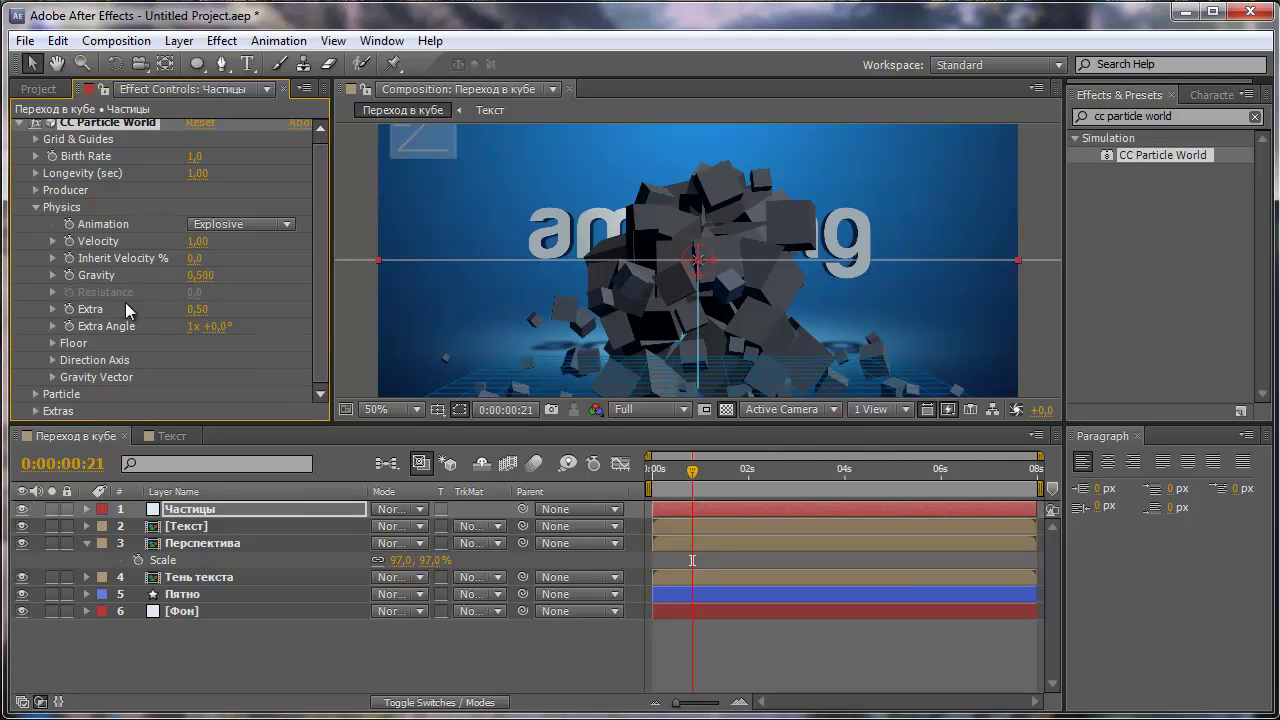
# Set Producer Radius Y to 0.070 and Radius Z to 0.485, checking the burst near one second
pyautogui.click(35, 189)
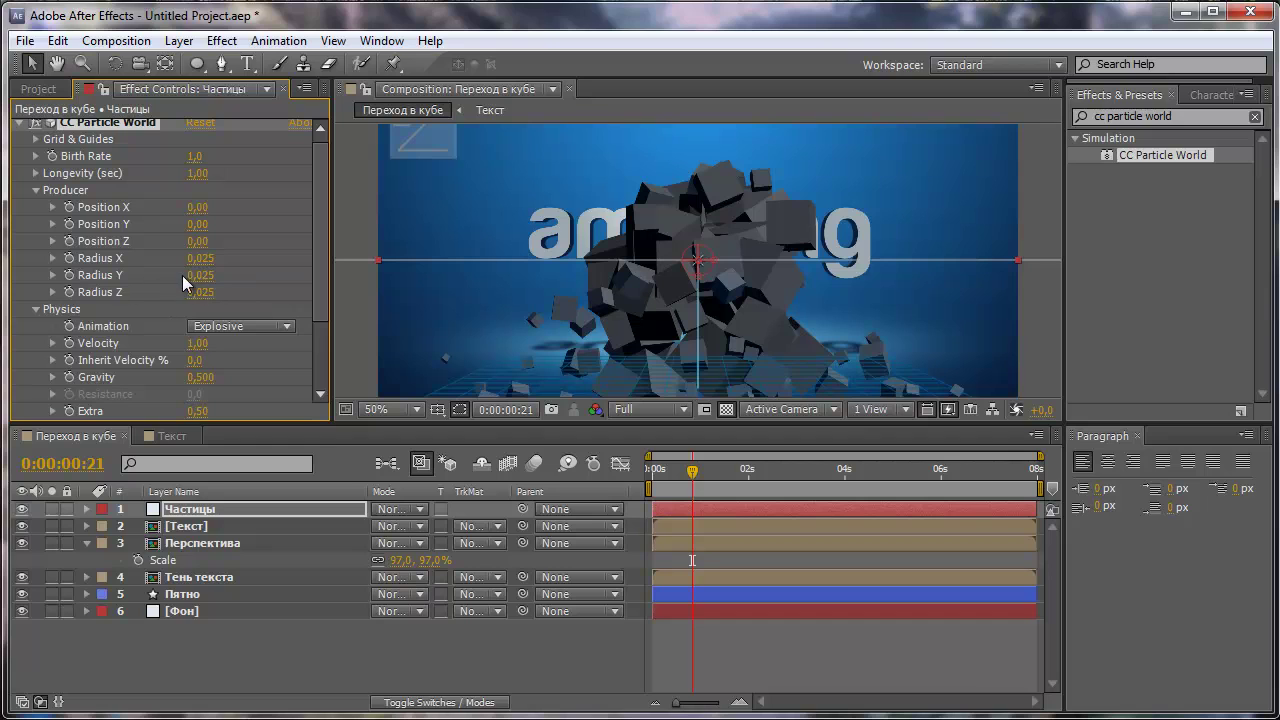
pyautogui.moveTo(199, 276); pyautogui.dragTo(227, 288)
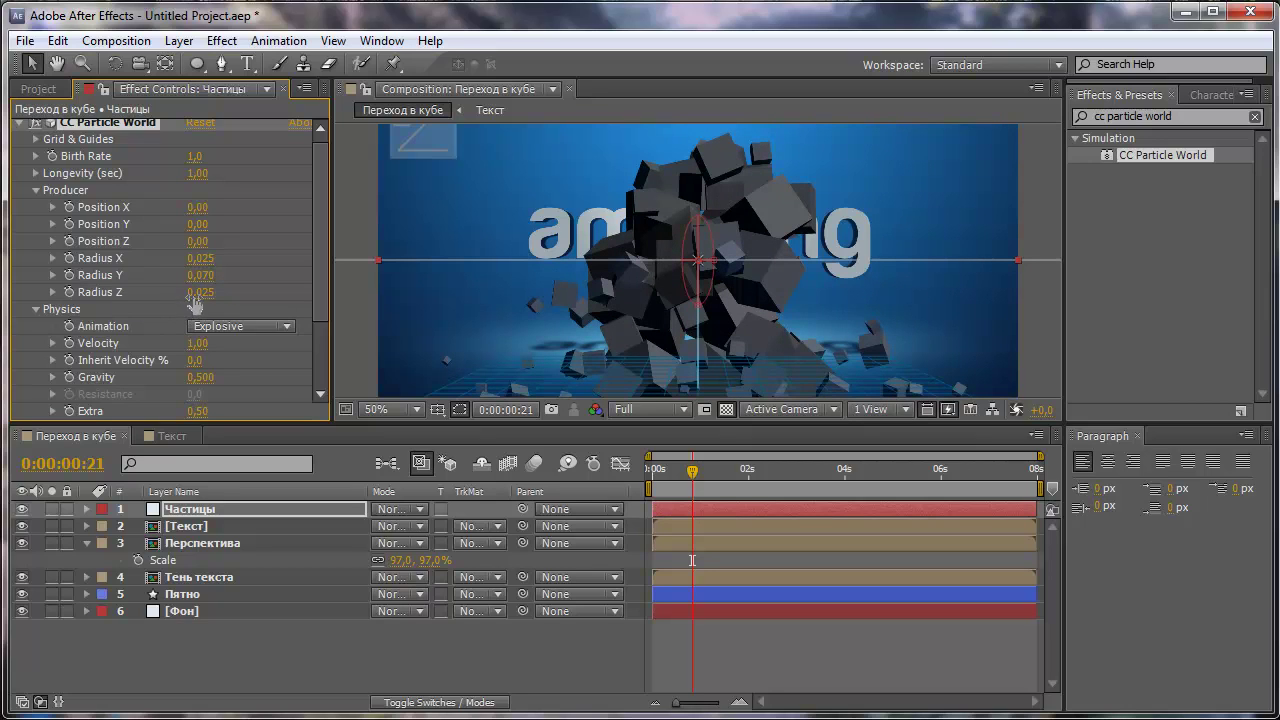
pyautogui.moveTo(198, 292); pyautogui.dragTo(257, 299)
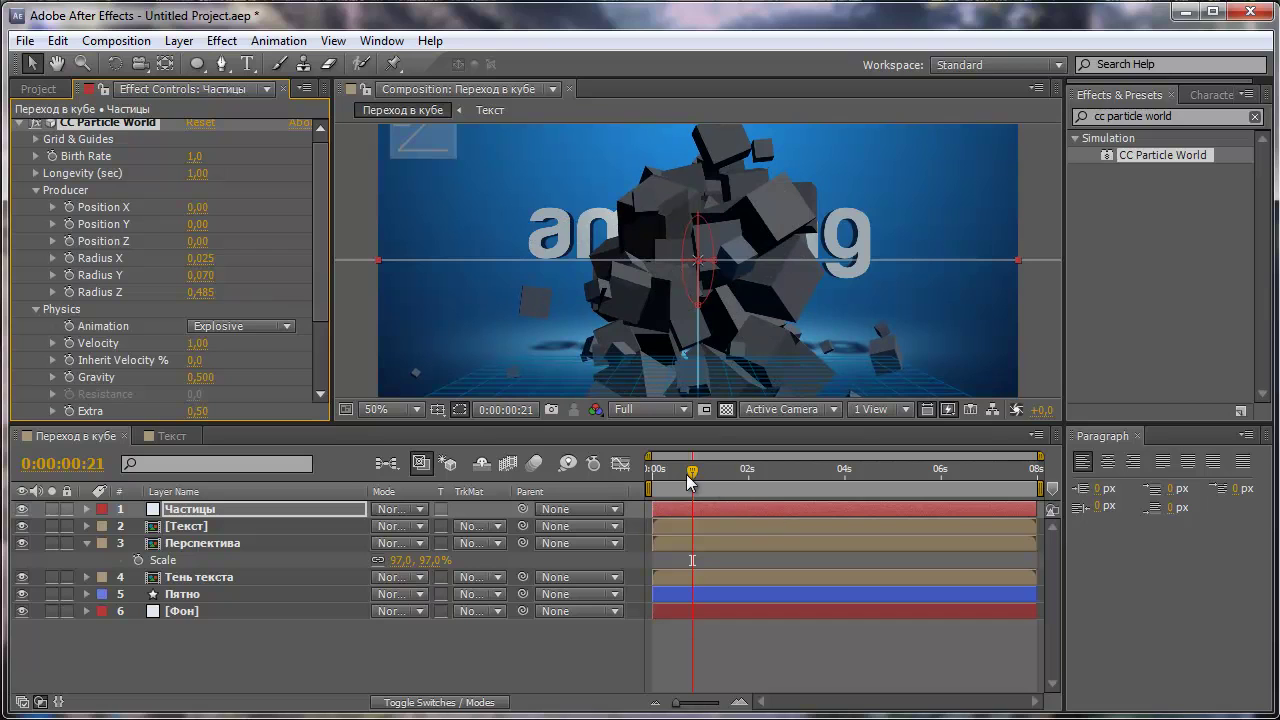
pyautogui.moveTo(692, 470)
pyautogui.mouseDown()
pyautogui.moveTo(710, 472)
pyautogui.moveTo(712, 497)
pyautogui.mouseUp()
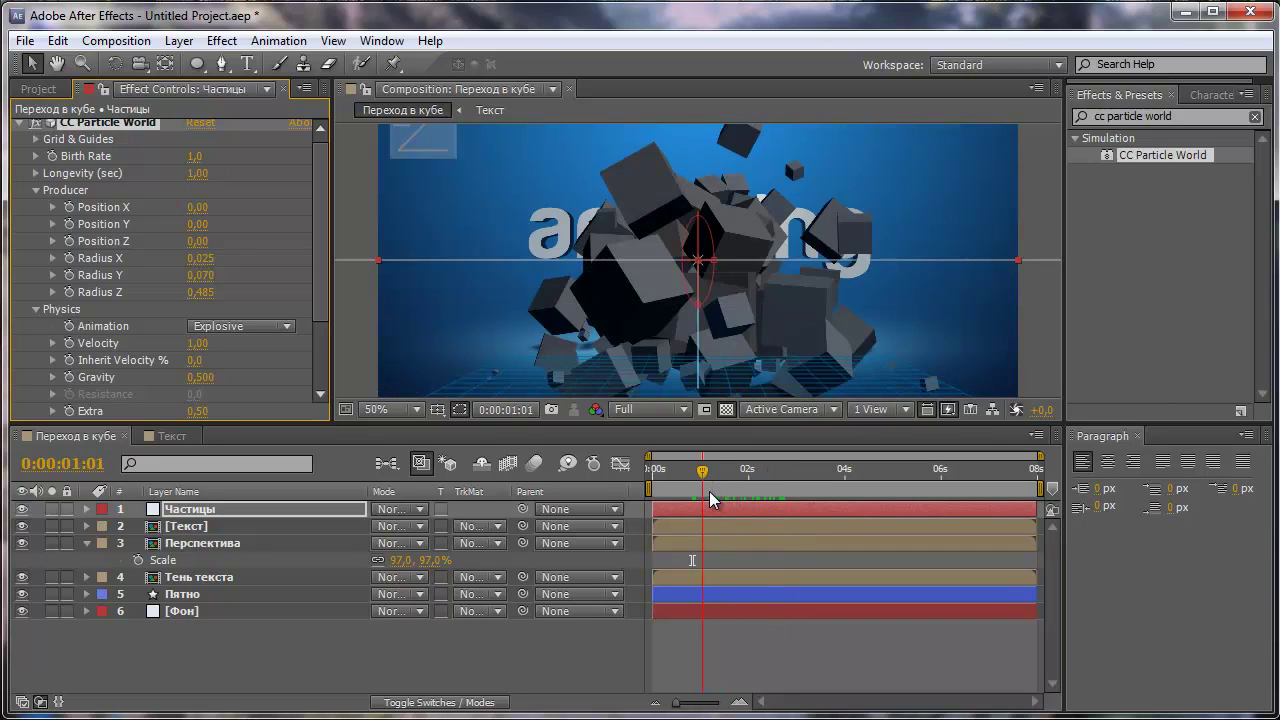
# Push the emitter back to Producer Position Z 0.50 and view the burst at 25% zoom
pyautogui.press('F2')
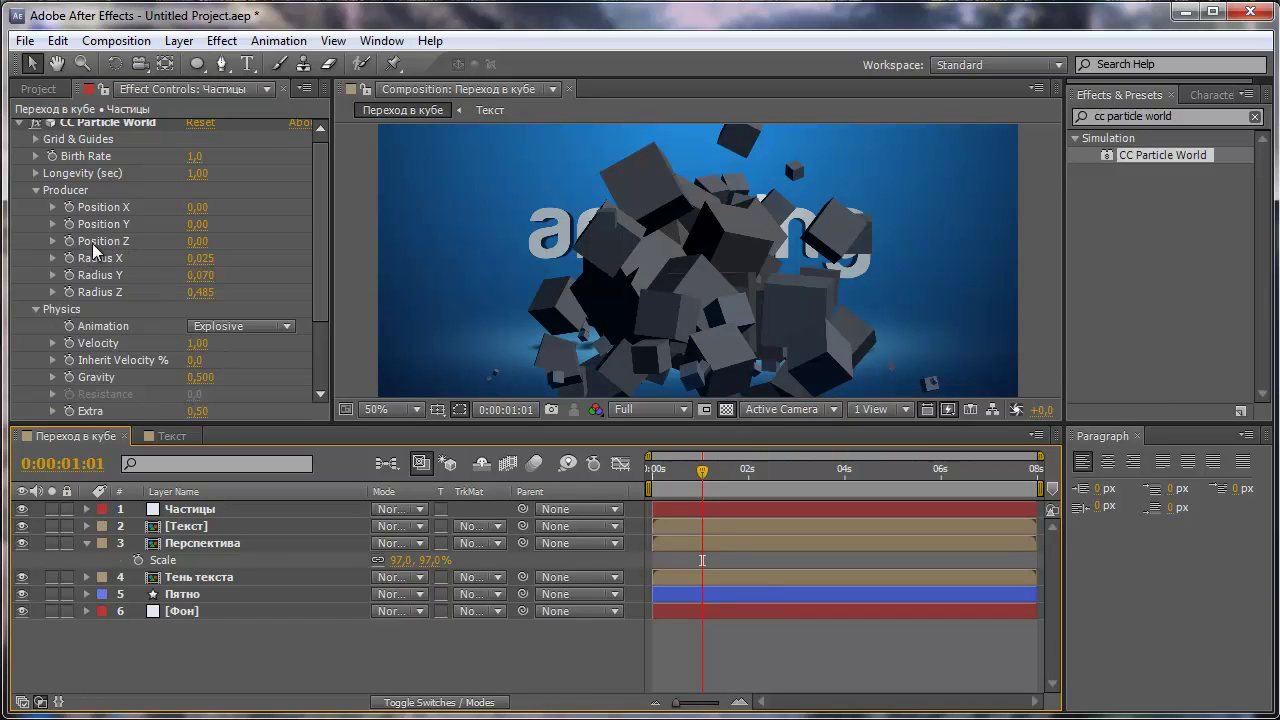
pyautogui.moveTo(197, 241)
pyautogui.mouseDown()
pyautogui.moveTo(252, 250)
pyautogui.moveTo(255, 263)
pyautogui.mouseUp()
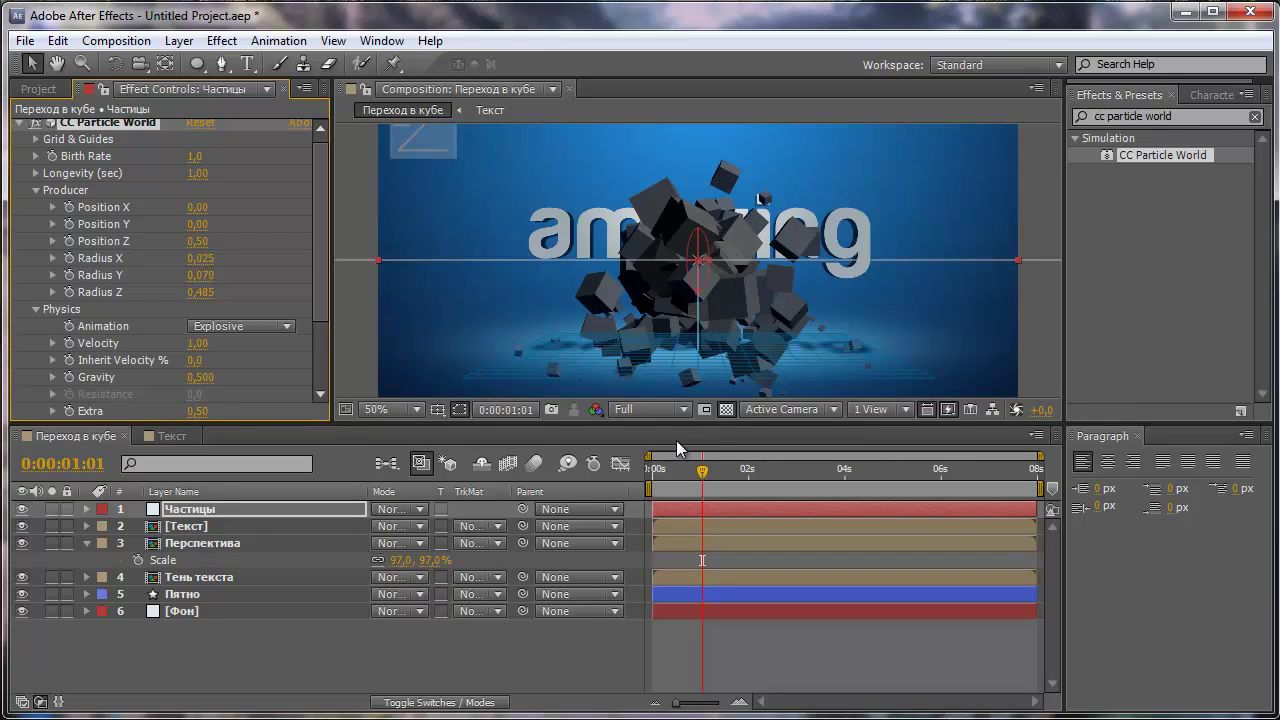
pyautogui.moveTo(703, 470); pyautogui.dragTo(668, 471)
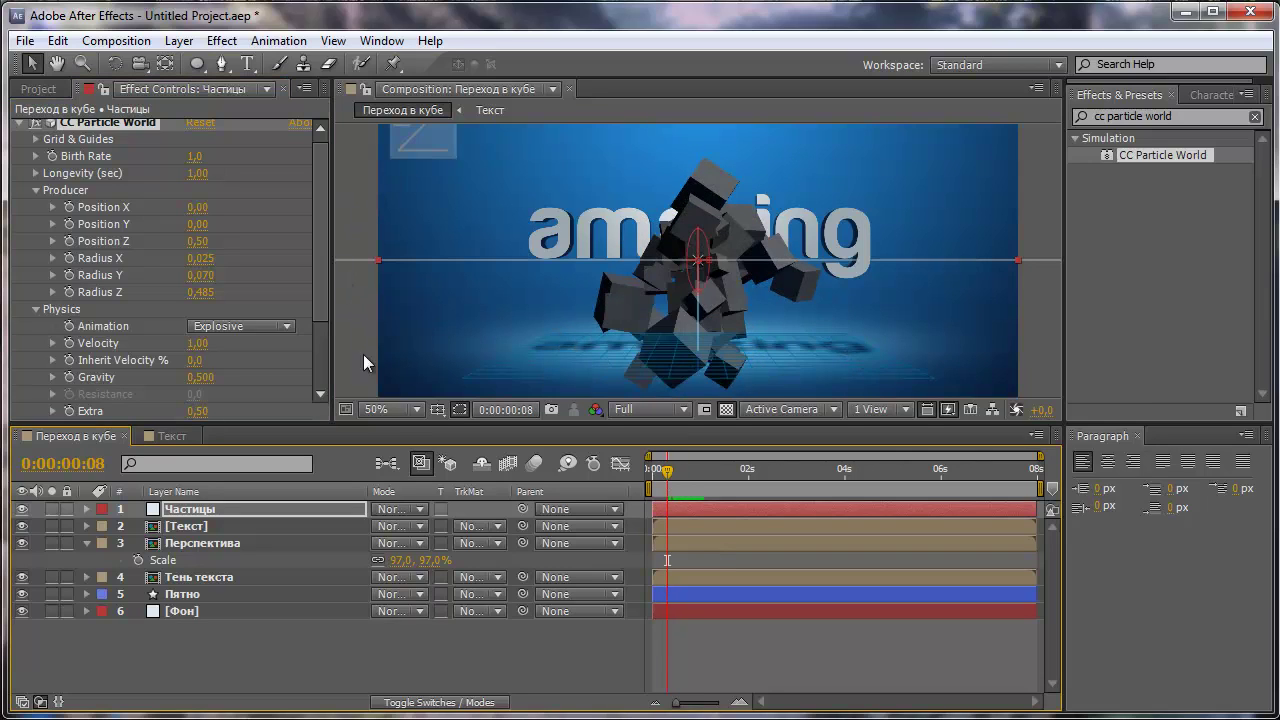
pyautogui.press(',')
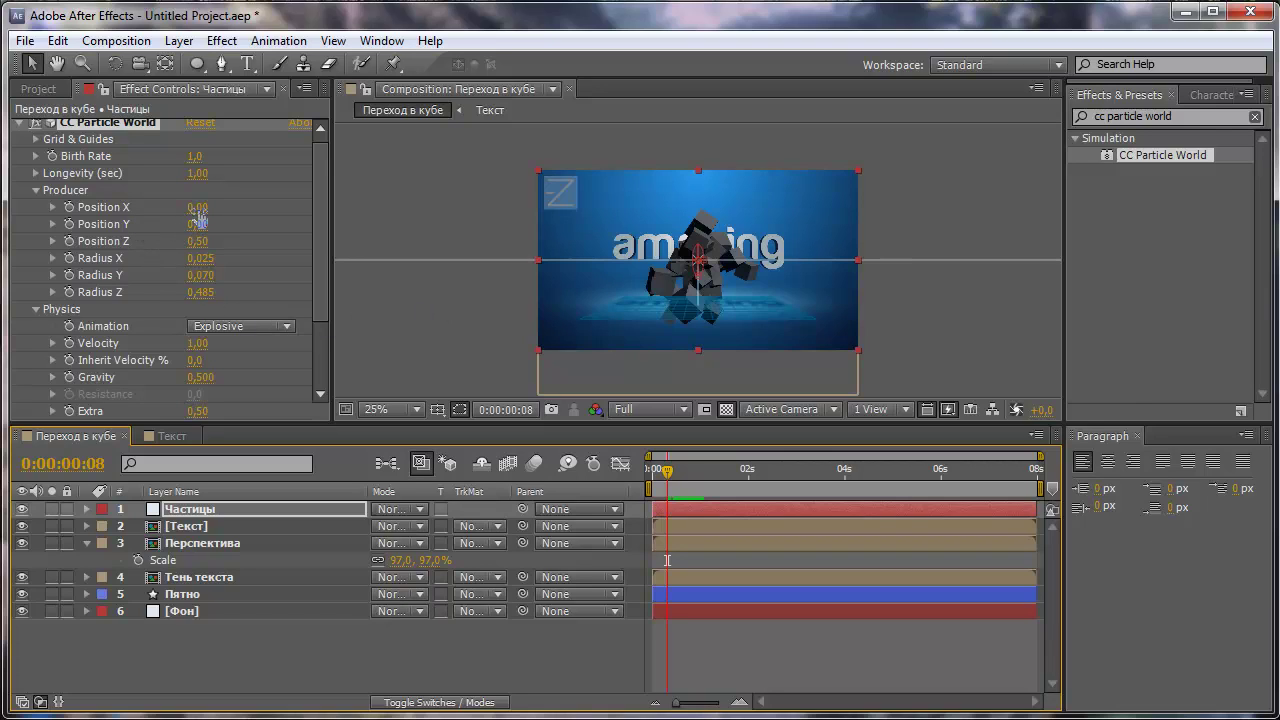
# Keyframe Producer Position X from -1.04 to about 1.51 over one second
pyautogui.moveTo(196, 208); pyautogui.dragTo(146, 219)
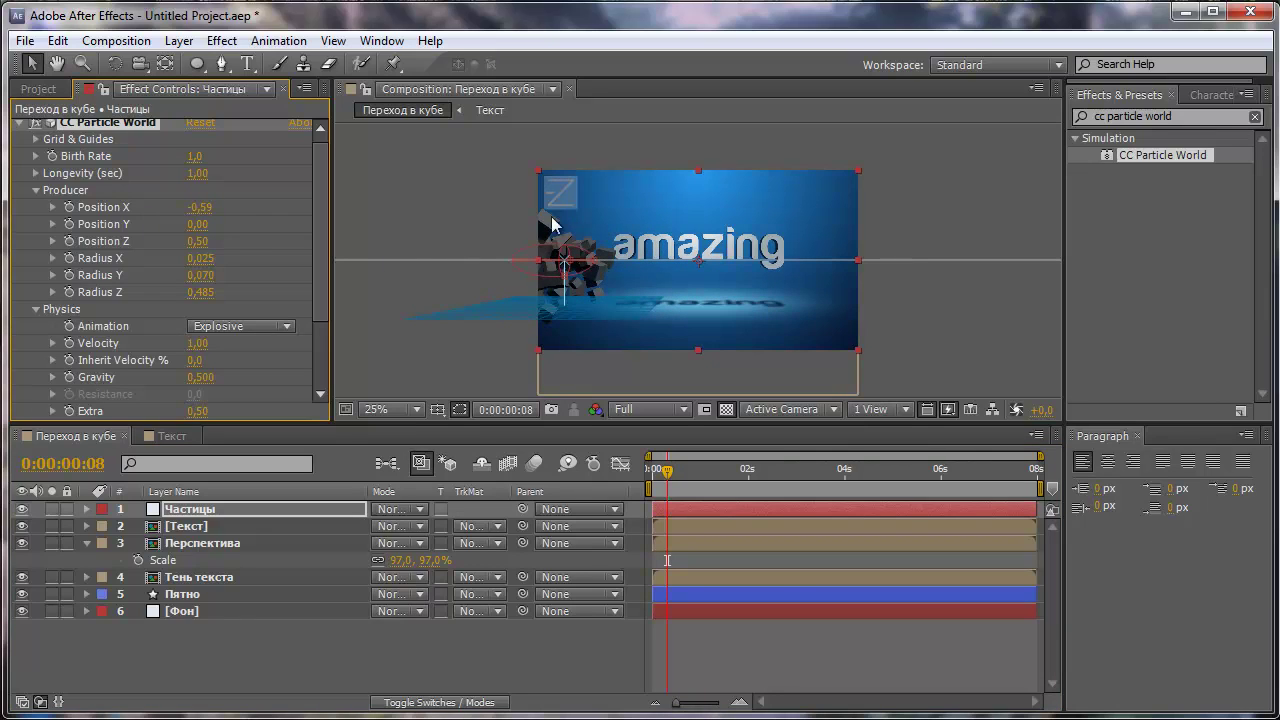
pyautogui.moveTo(204, 208); pyautogui.dragTo(161, 212)
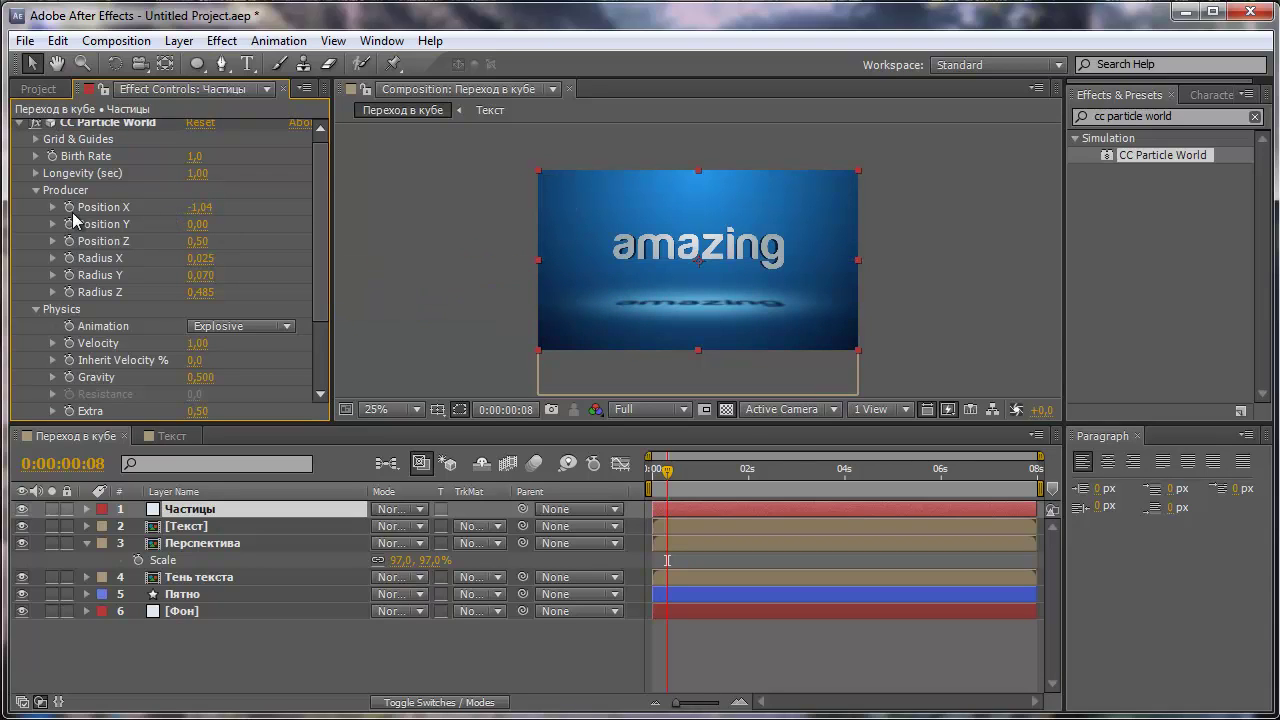
pyautogui.click(69, 208)
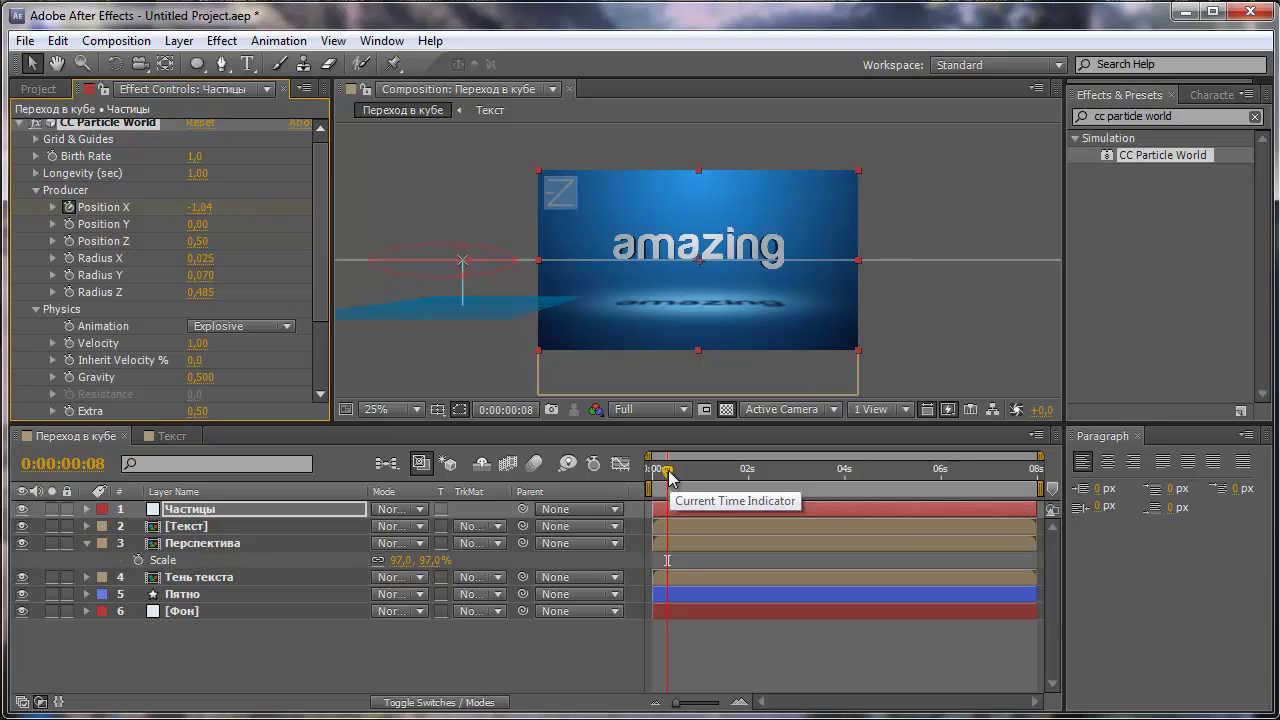
pyautogui.moveTo(668, 478); pyautogui.dragTo(754, 480)
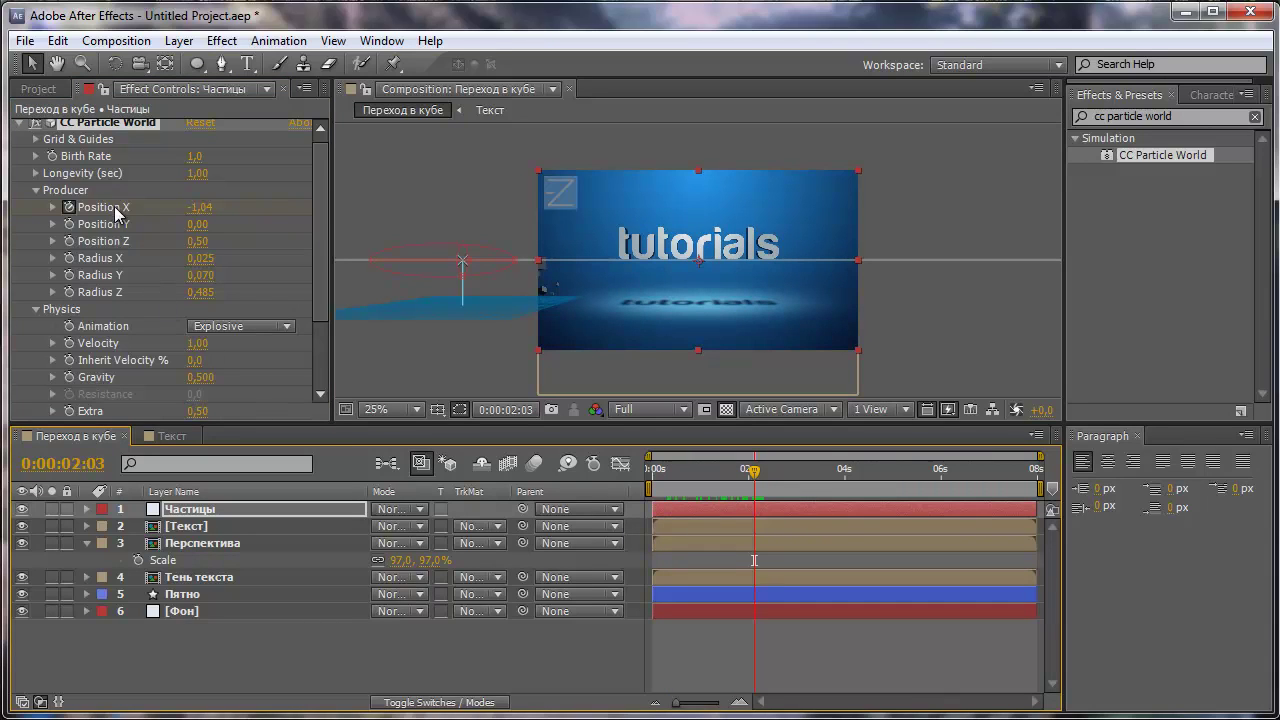
pyautogui.moveTo(202, 215)
pyautogui.mouseDown()
pyautogui.moveTo(230, 207)
pyautogui.moveTo(524, 248)
pyautogui.mouseUp()
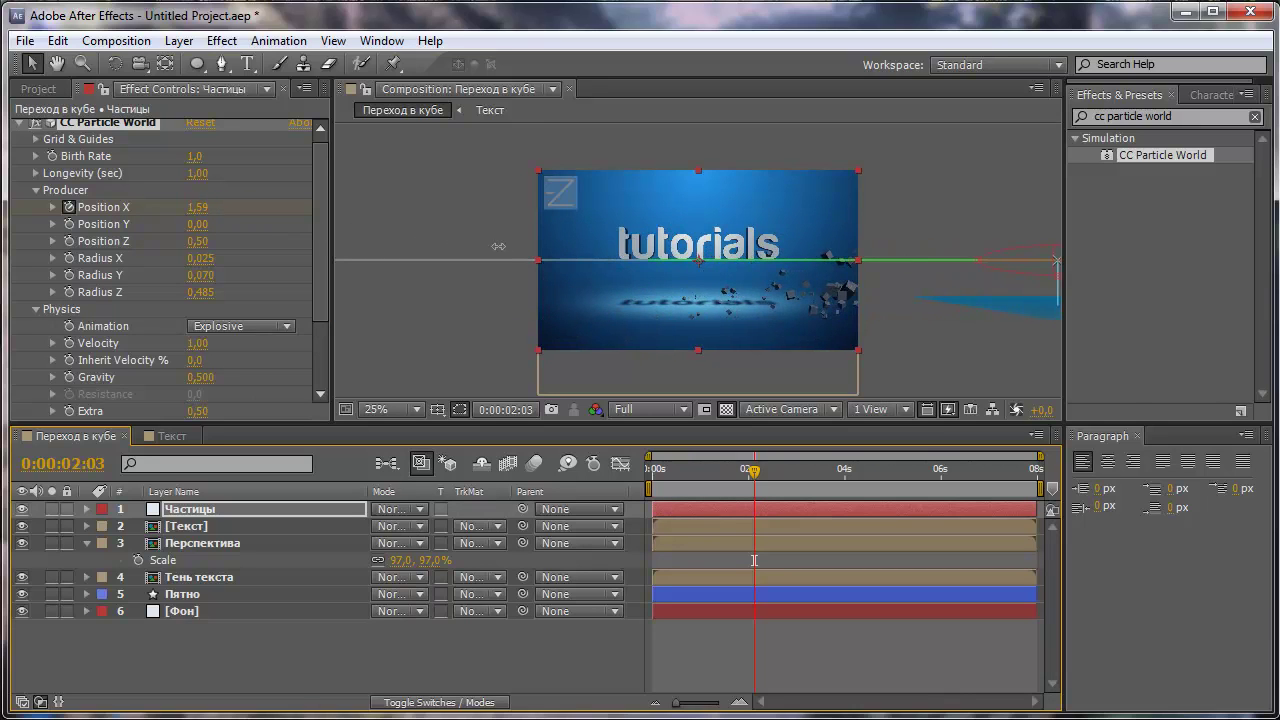
pyautogui.moveTo(524, 248); pyautogui.dragTo(463, 259)
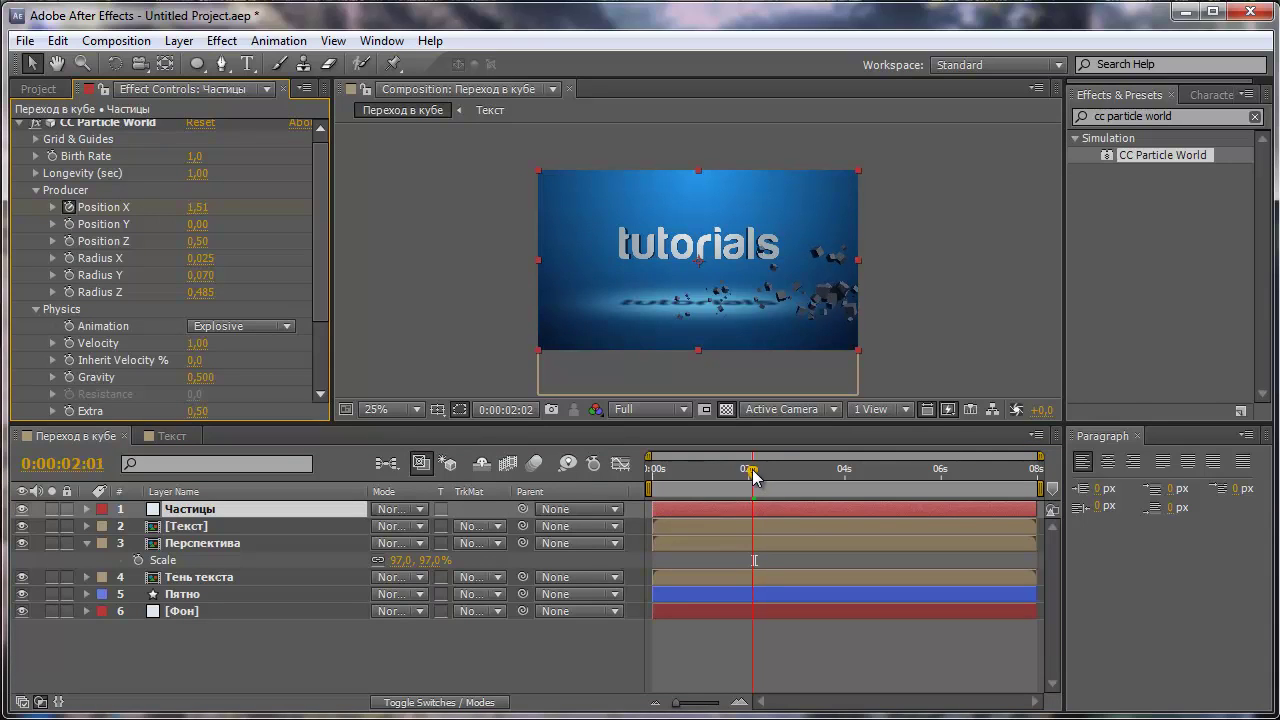
pyautogui.moveTo(760, 477); pyautogui.dragTo(634, 499)
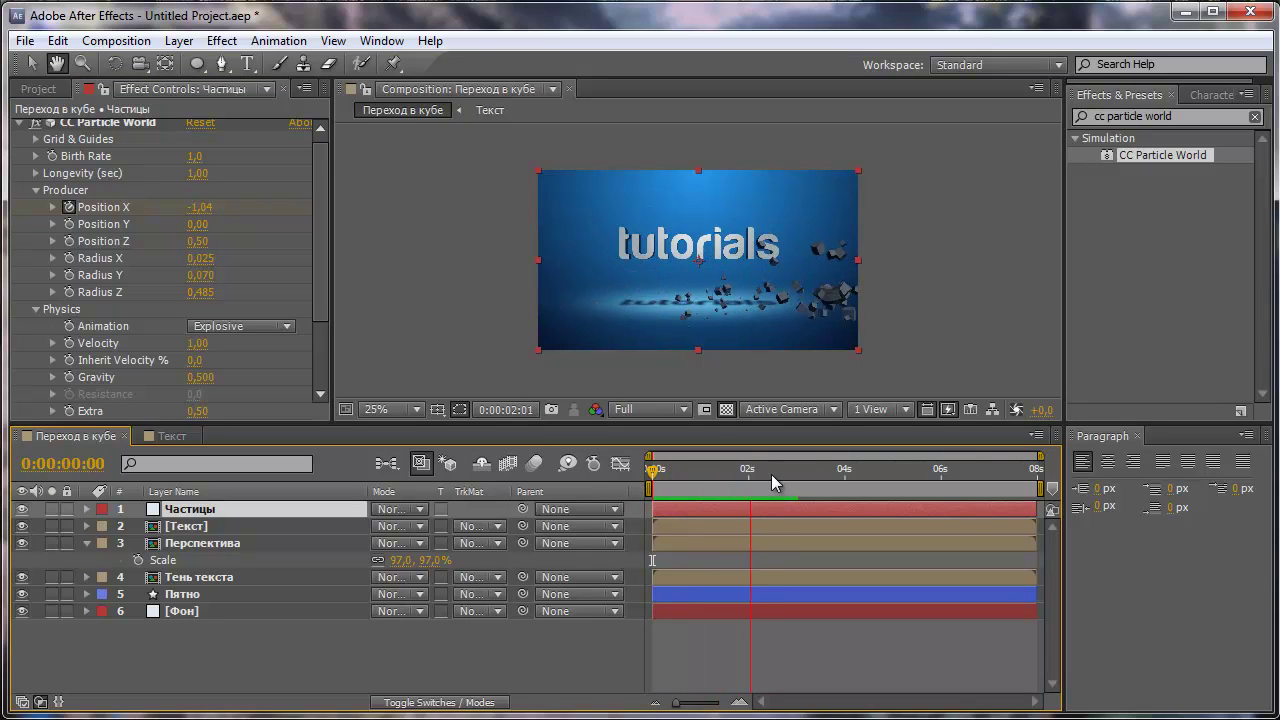
pyautogui.click(736, 476)
# Set Extras > Hold Particle Release to 100% and check the cube stream at 0:00:01:07
pyautogui.moveTo(736, 478); pyautogui.dragTo(692, 478)
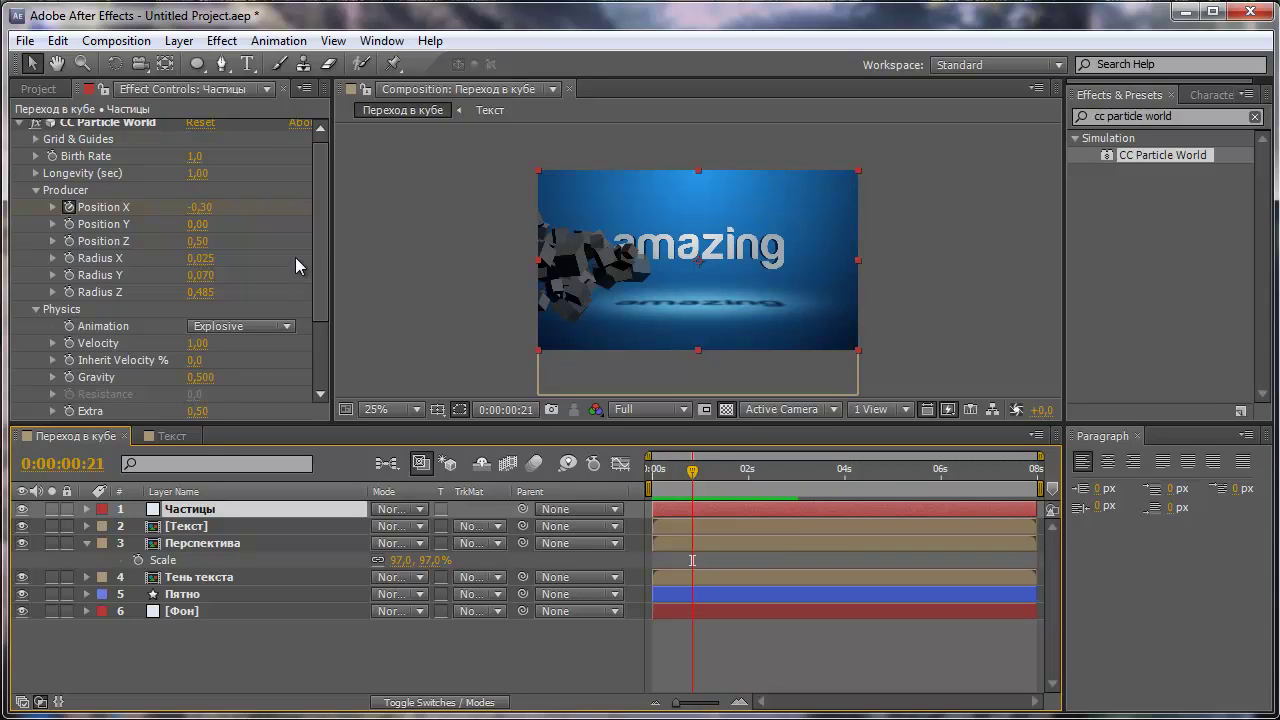
pyautogui.moveTo(318, 219); pyautogui.dragTo(307, 337)
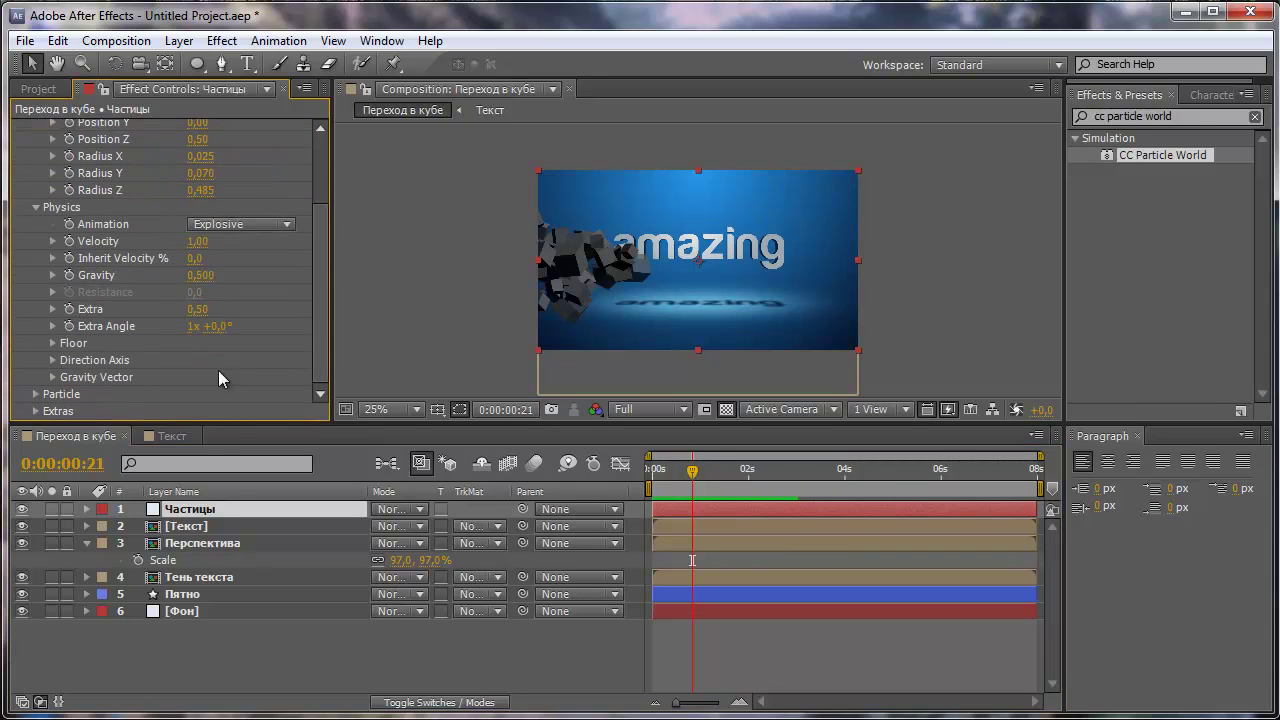
pyautogui.click(35, 411)
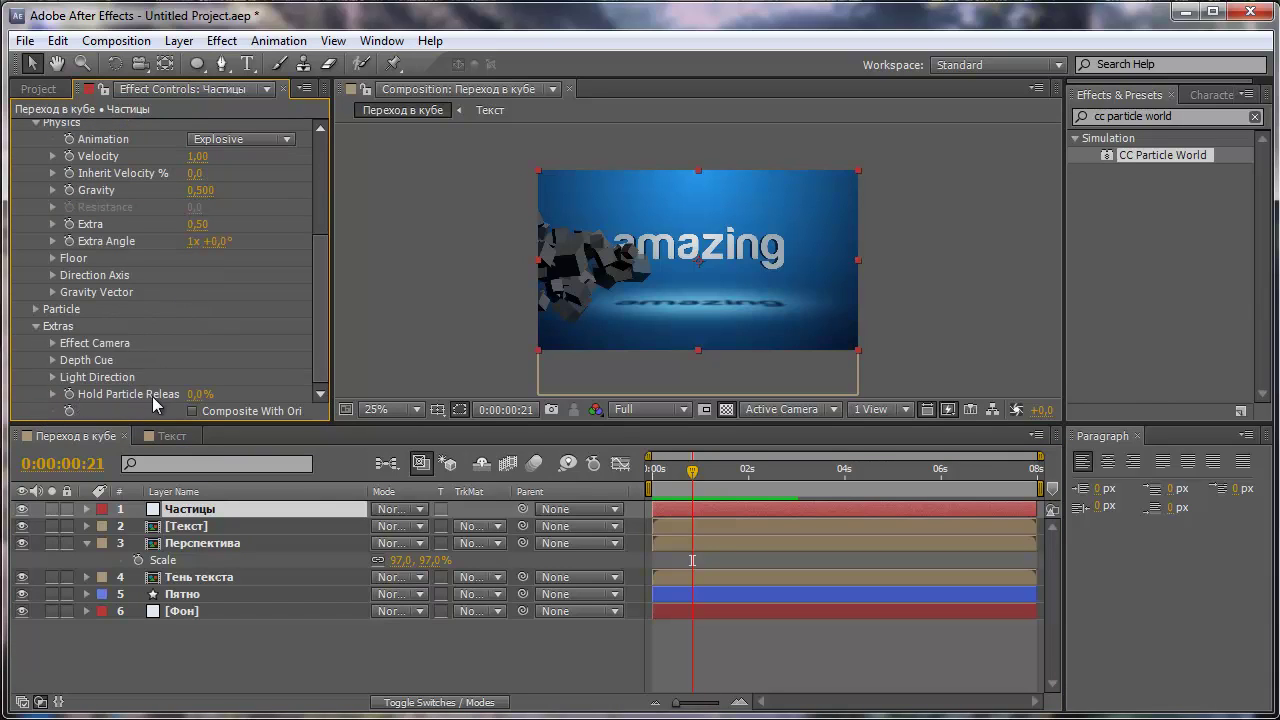
pyautogui.moveTo(198, 394); pyautogui.dragTo(323, 398)
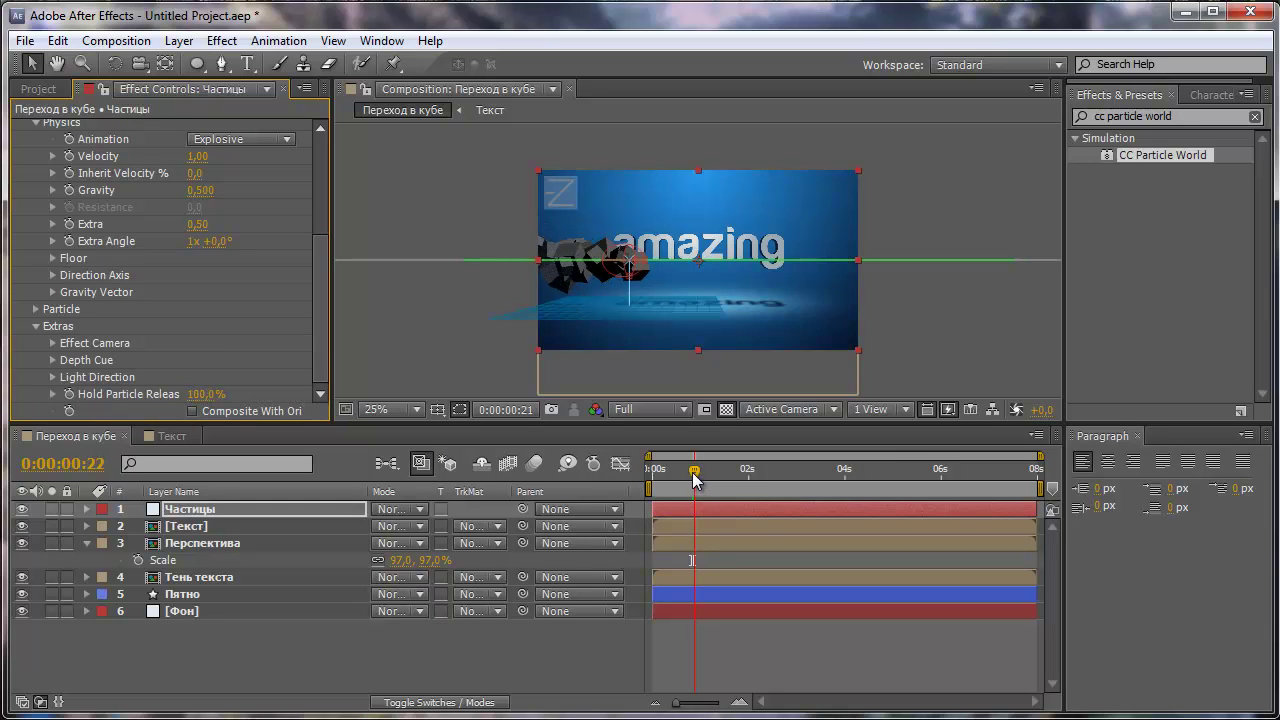
pyautogui.moveTo(692, 470); pyautogui.dragTo(710, 485)
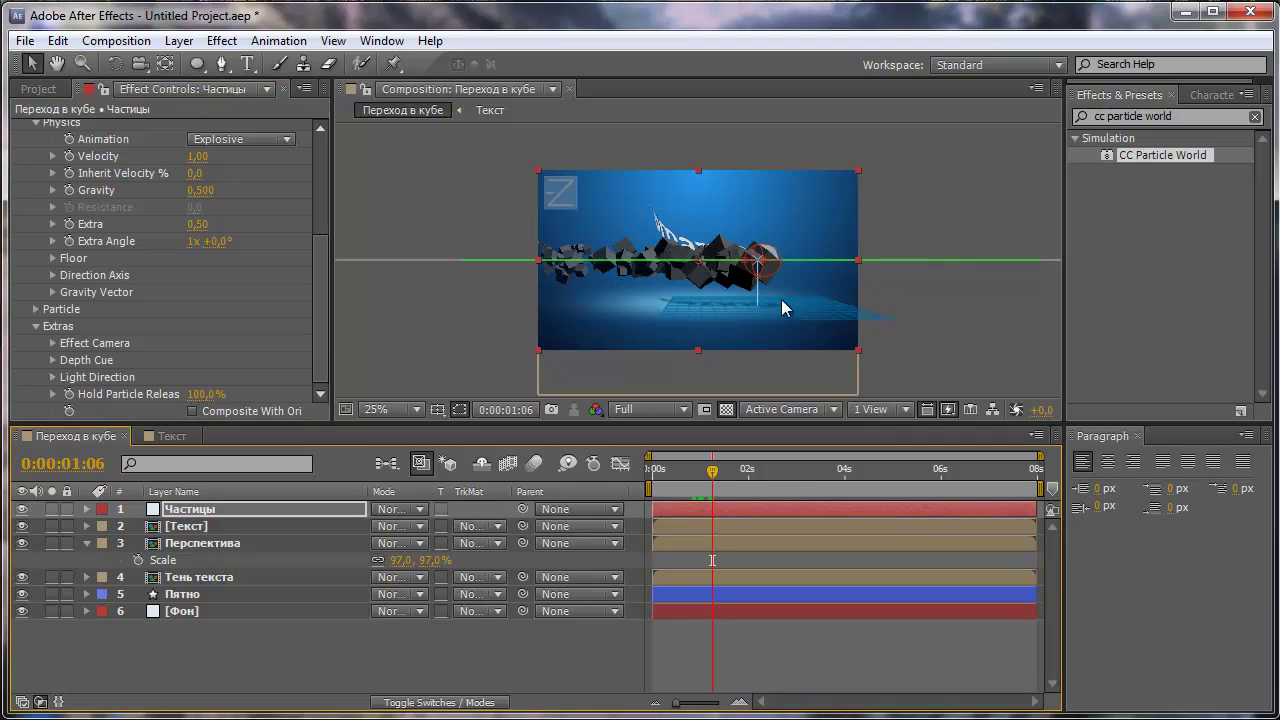
pyautogui.press('pageup')
pyautogui.click(449, 334)
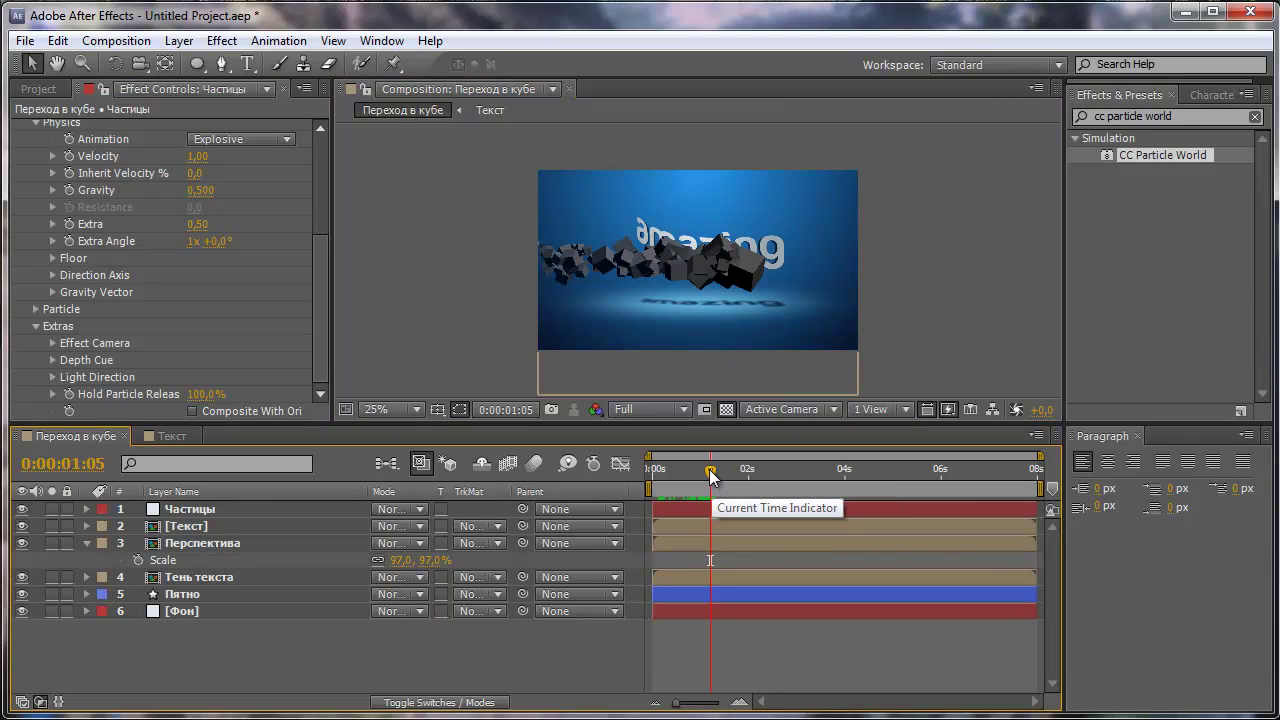
pyautogui.moveTo(710, 477); pyautogui.dragTo(714, 478)
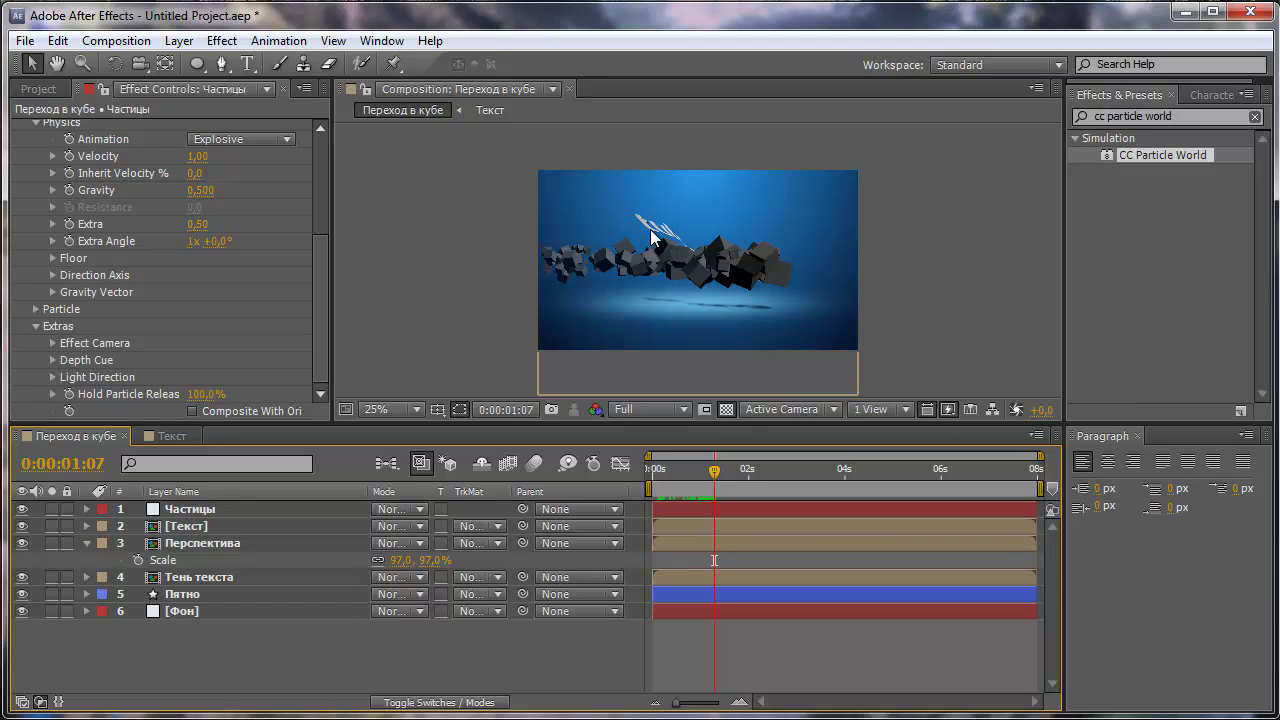
pyautogui.scroll(1, 640, 205)
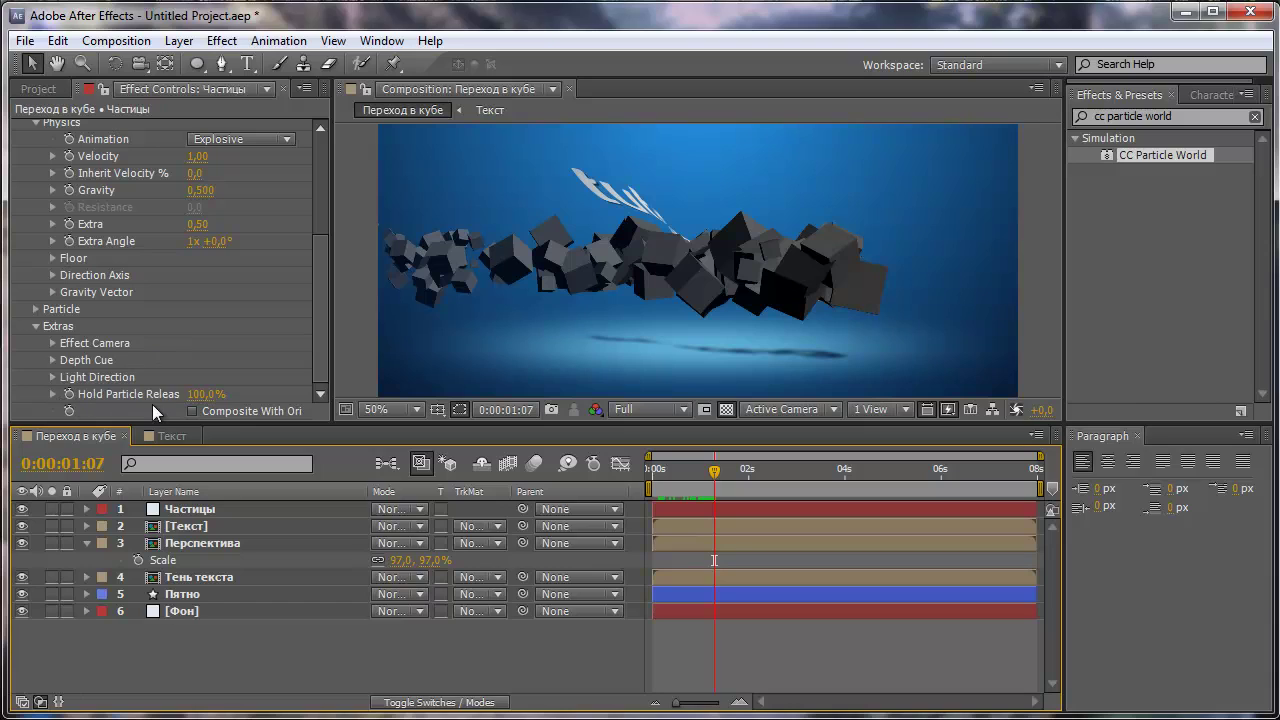
# Keyframe Hold Particle Release from 100% to 0% one frame later
pyautogui.click(64, 394)
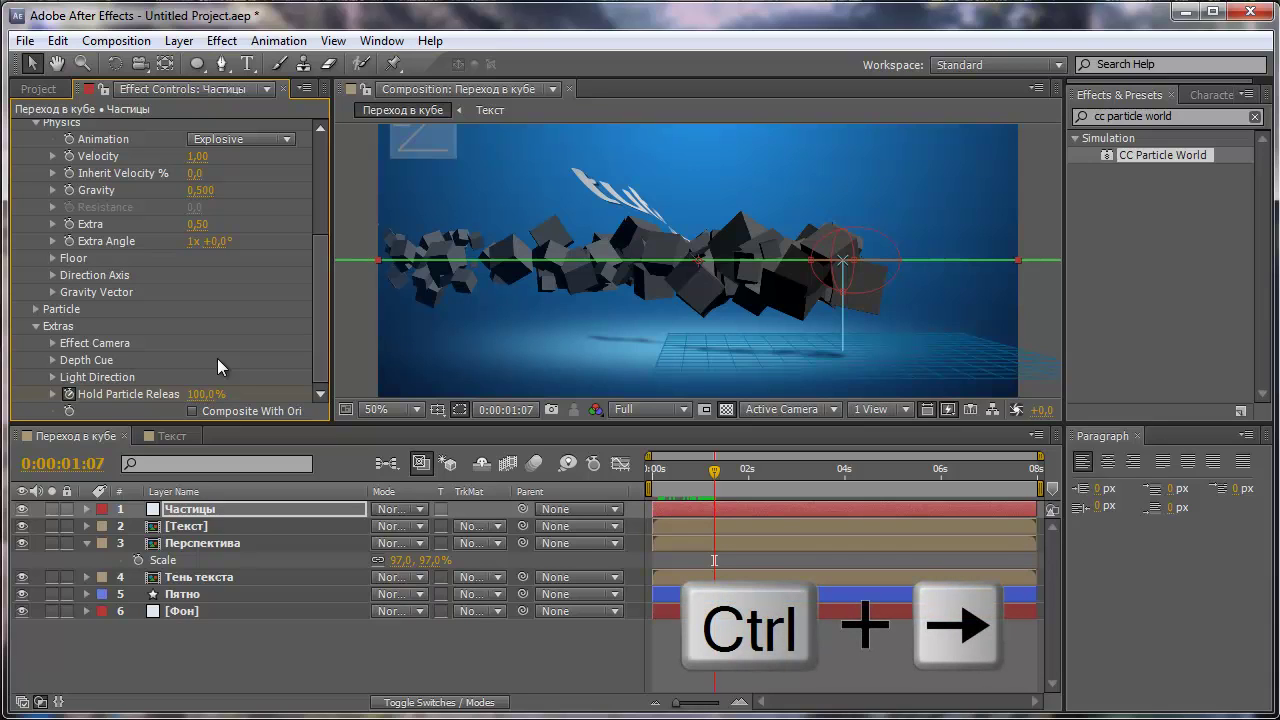
pyautogui.hotkey('ctrl', 'Right')
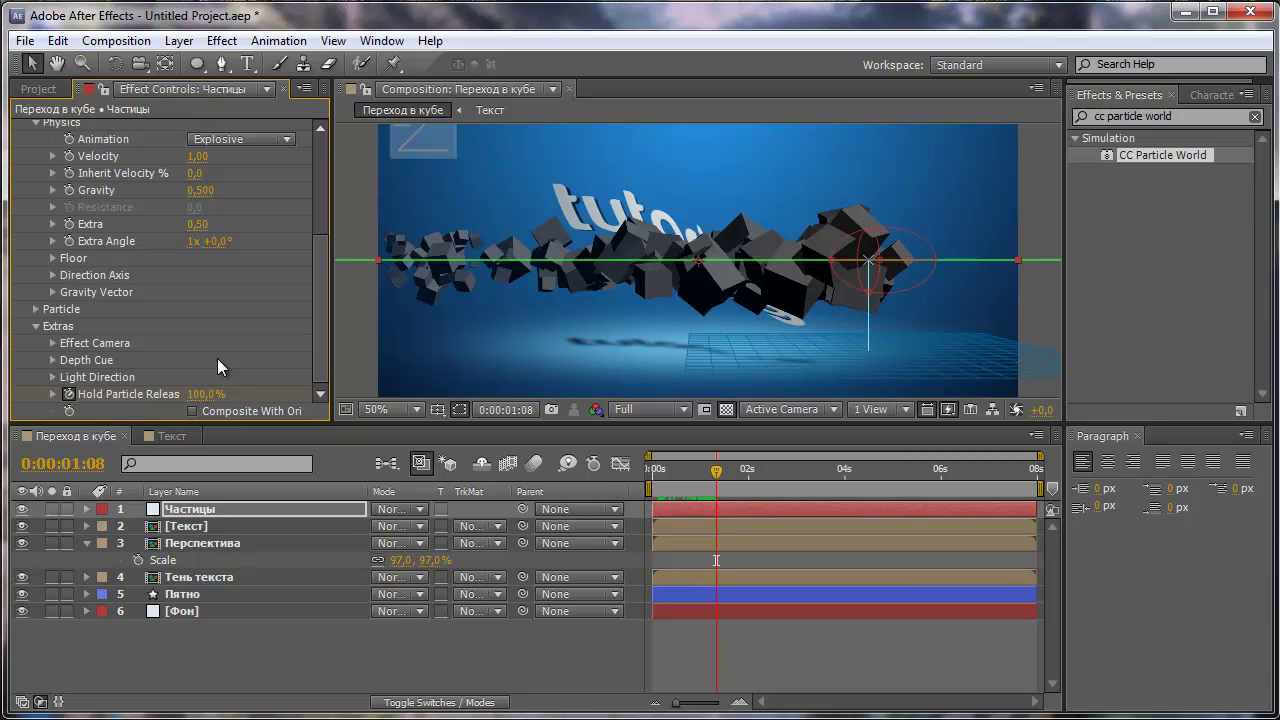
pyautogui.click(198, 394)
pyautogui.write('0')
pyautogui.click(295, 637)
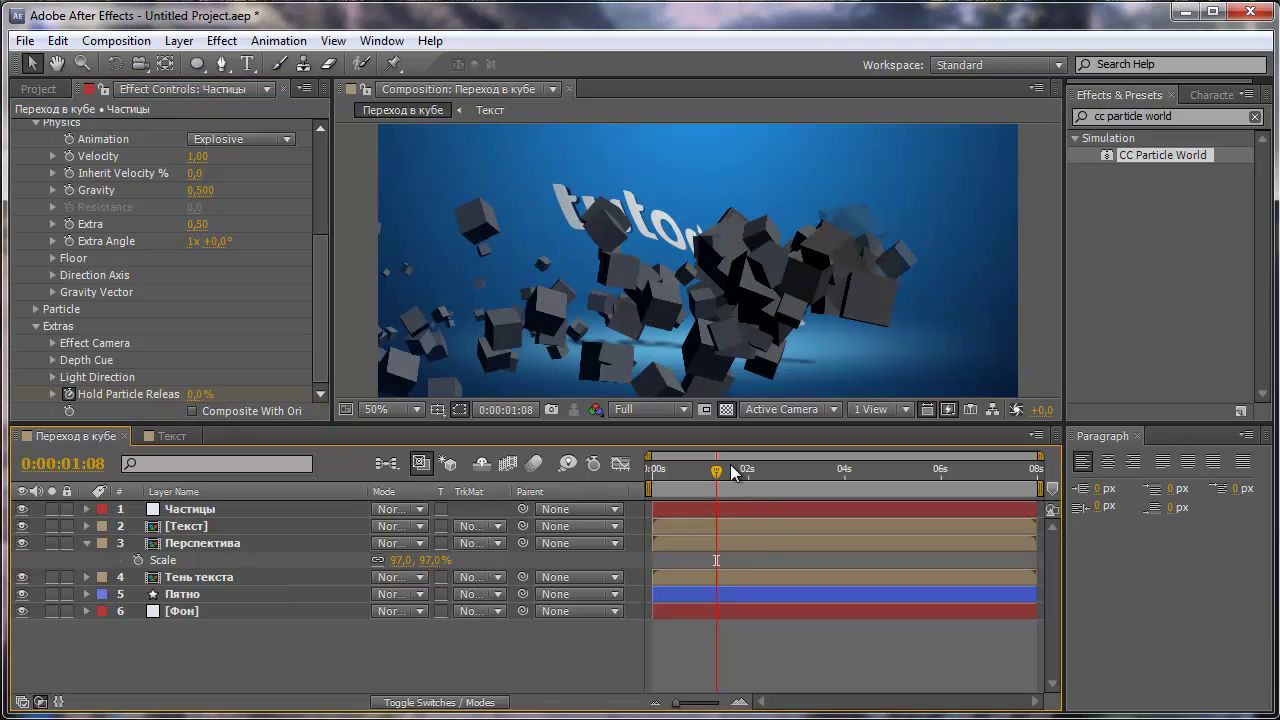
# End the work area at 3 seconds and preview the cubes scattering to reveal tutorials
pyautogui.moveTo(716, 470); pyautogui.dragTo(796, 480)
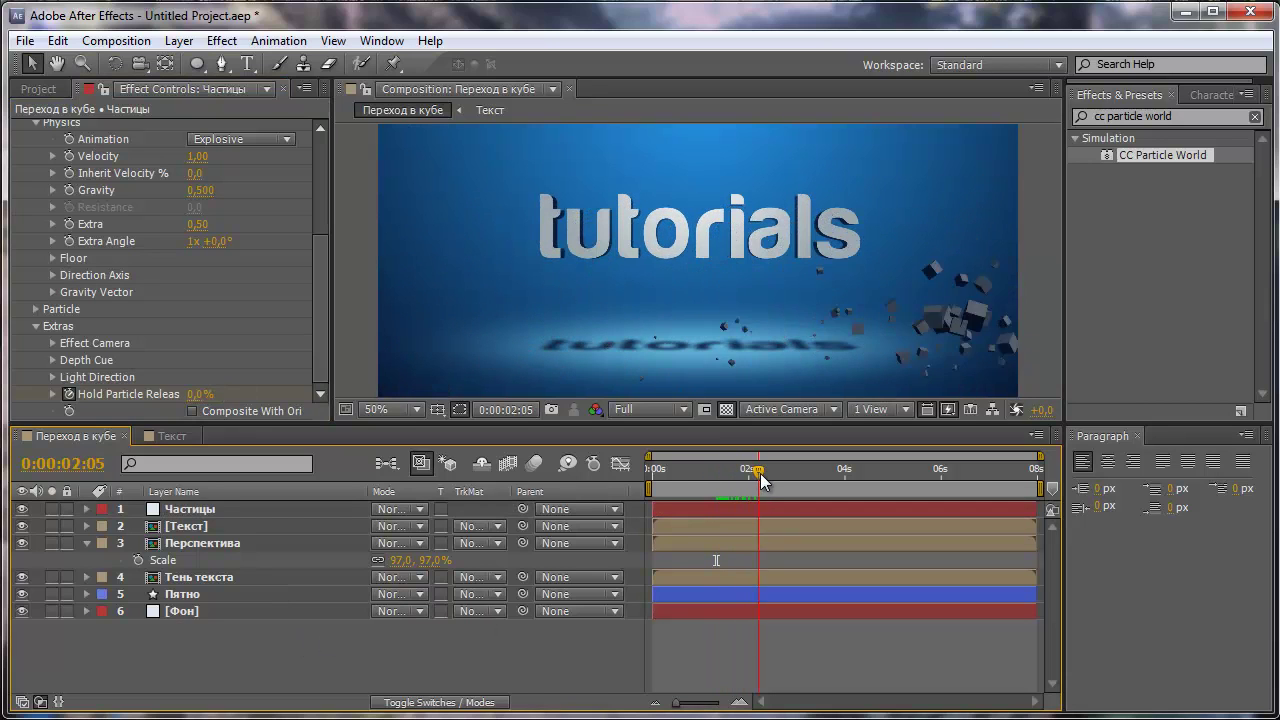
pyautogui.press('n')
pyautogui.press('space')
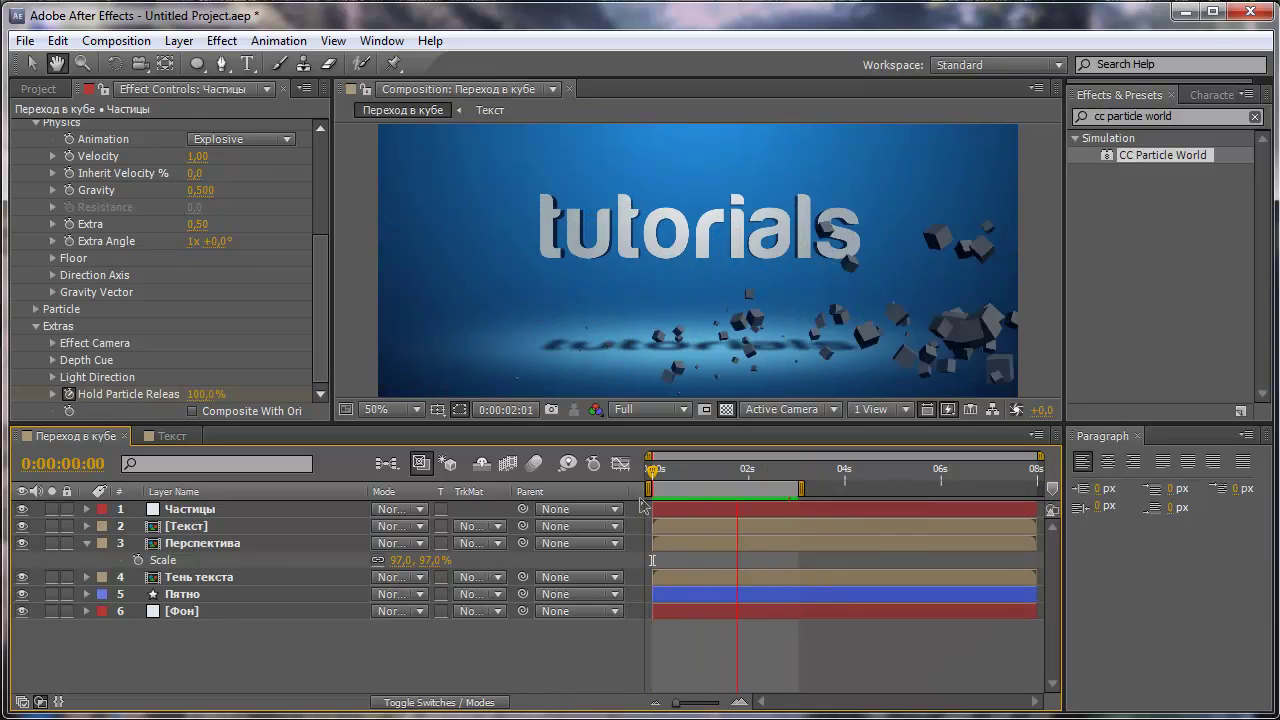
pyautogui.click(661, 470)
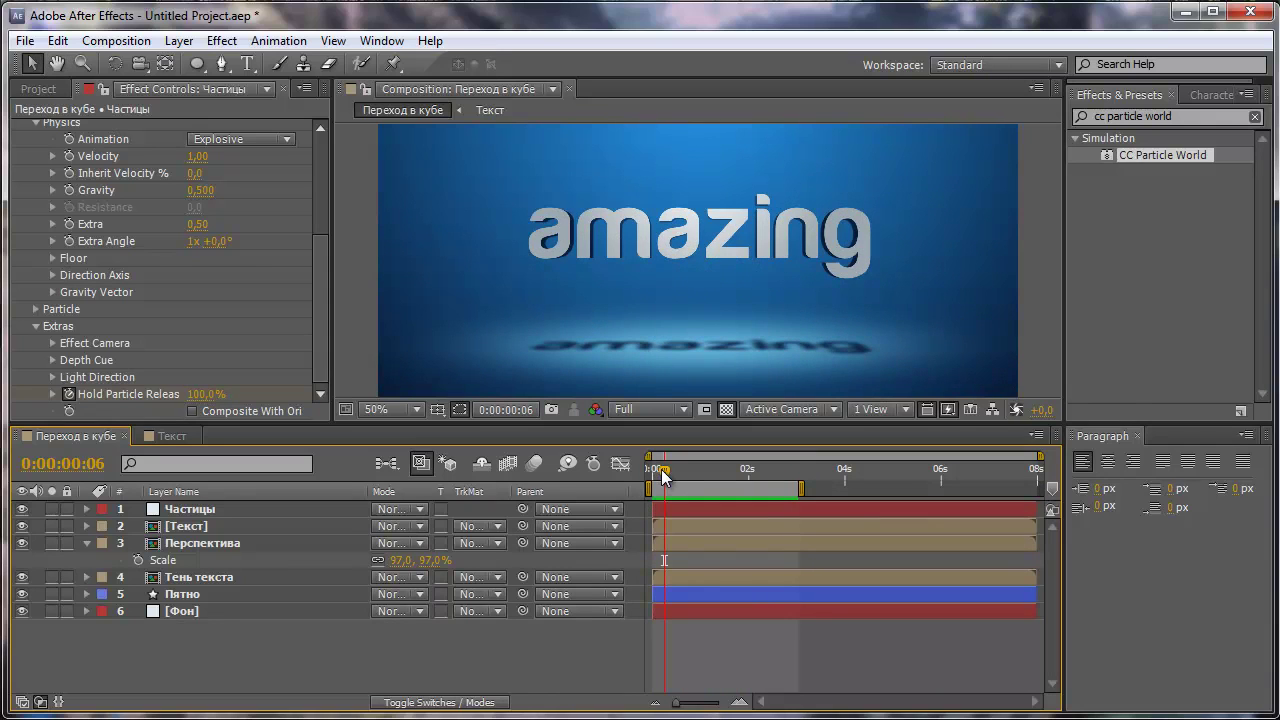
pyautogui.moveTo(661, 470); pyautogui.dragTo(715, 479)
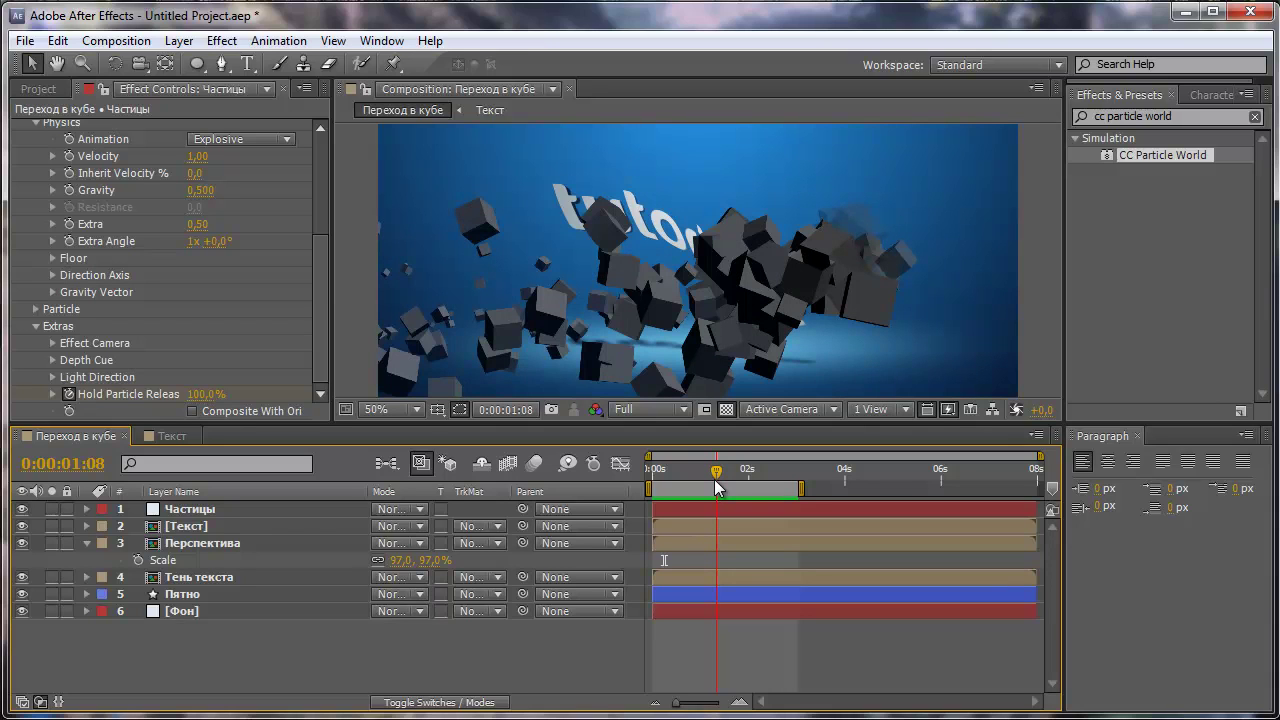
pyautogui.moveTo(717, 487); pyautogui.dragTo(704, 508)
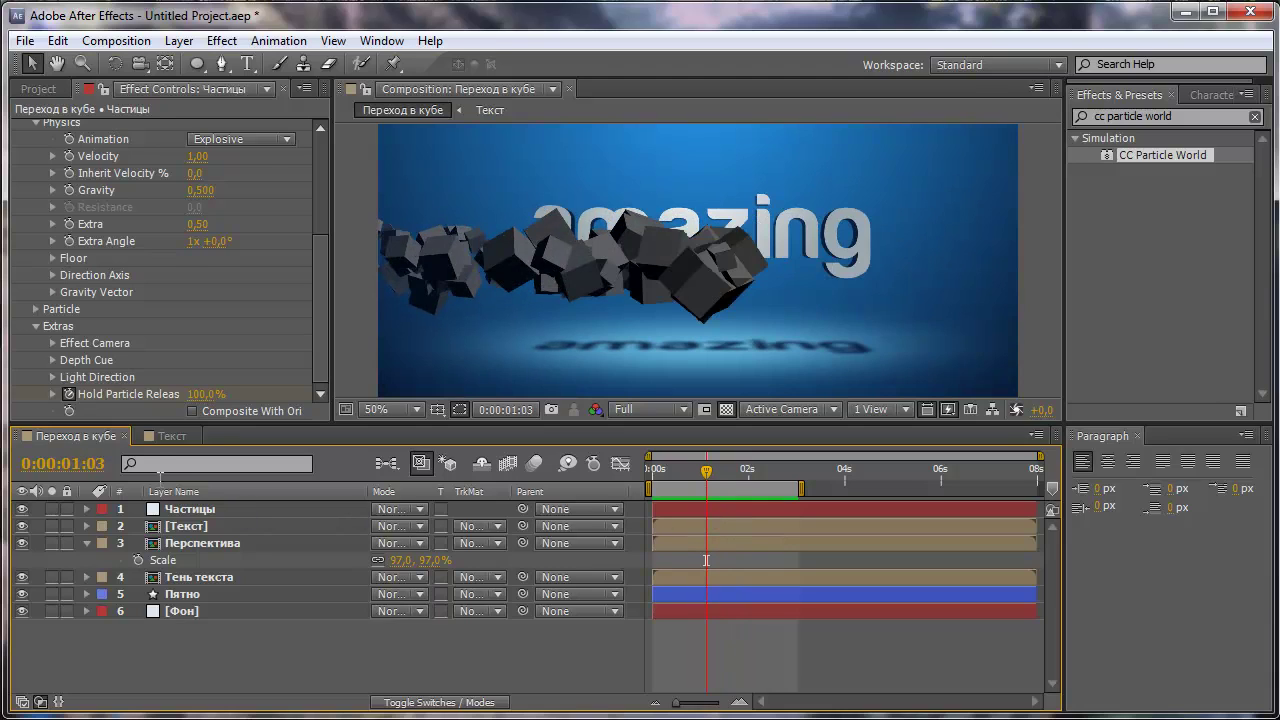
# In the Текст composition, move the amazing text about 20 px lower, then return to Переход в кубе
pyautogui.click(166, 437)
pyautogui.click(213, 560)
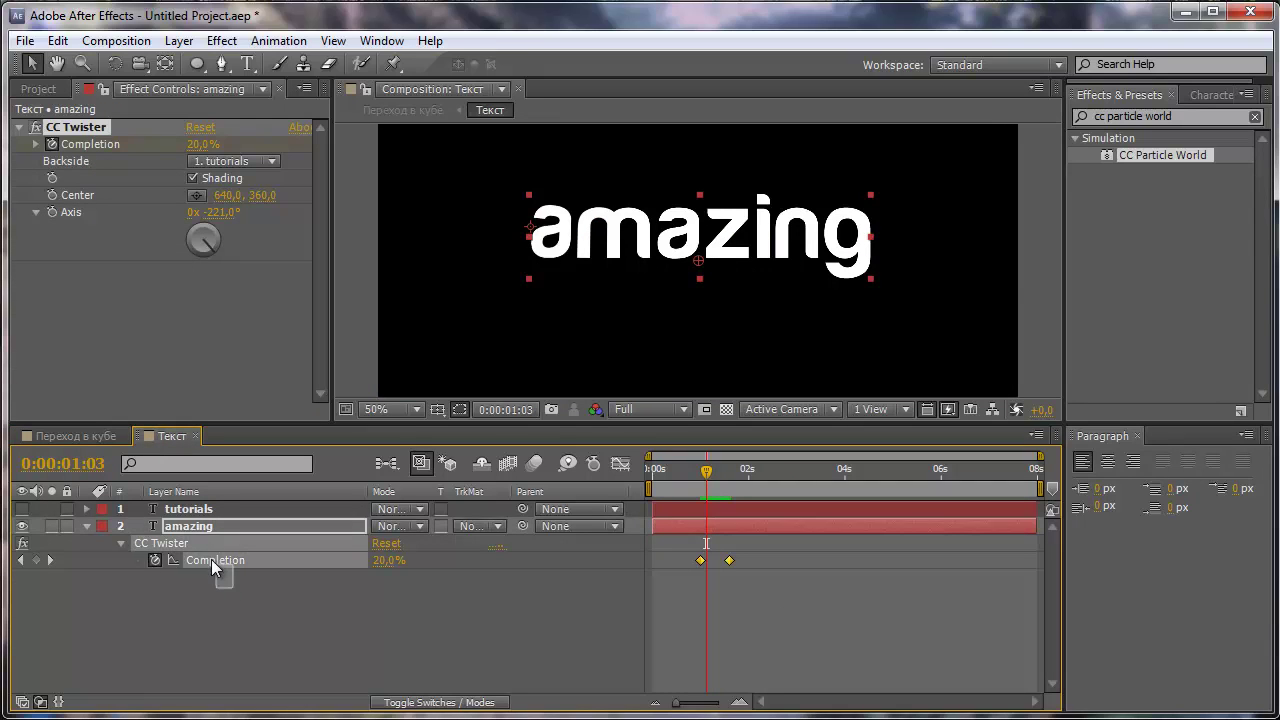
pyautogui.keyDown('shift'); pyautogui.click(195, 510); pyautogui.keyUp('shift')
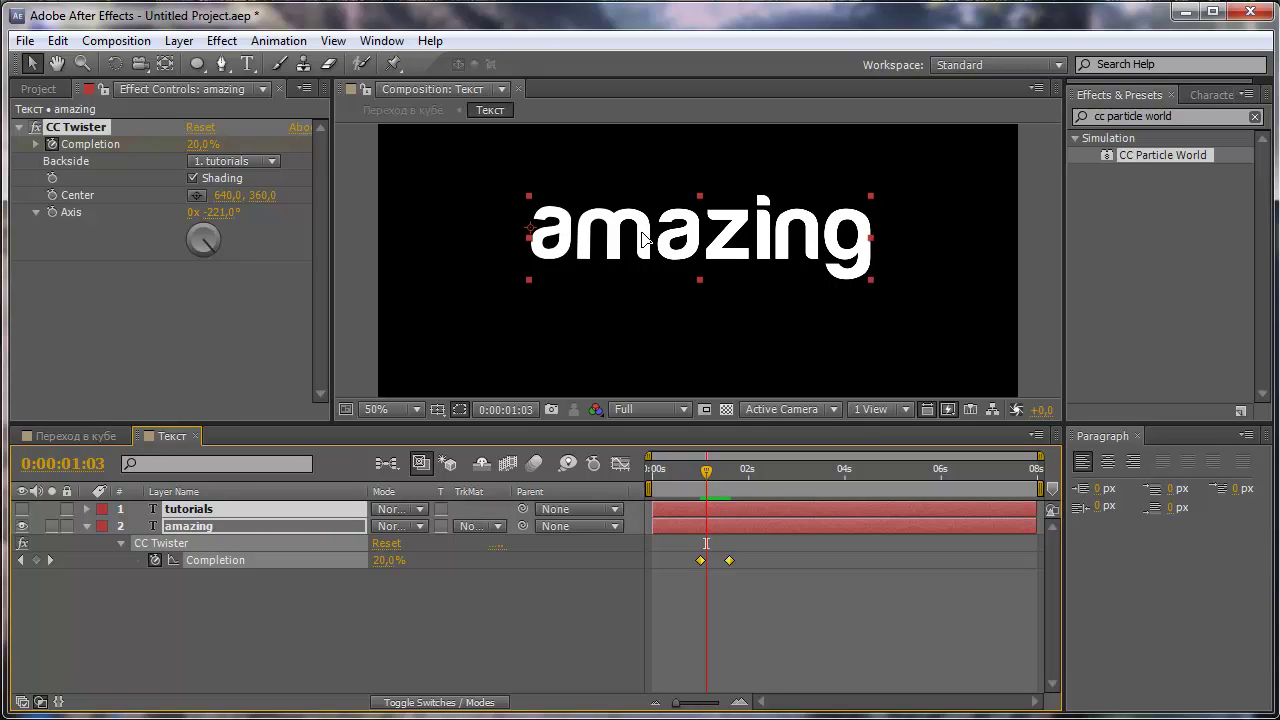
pyautogui.moveTo(643, 238); pyautogui.dragTo(643, 258)
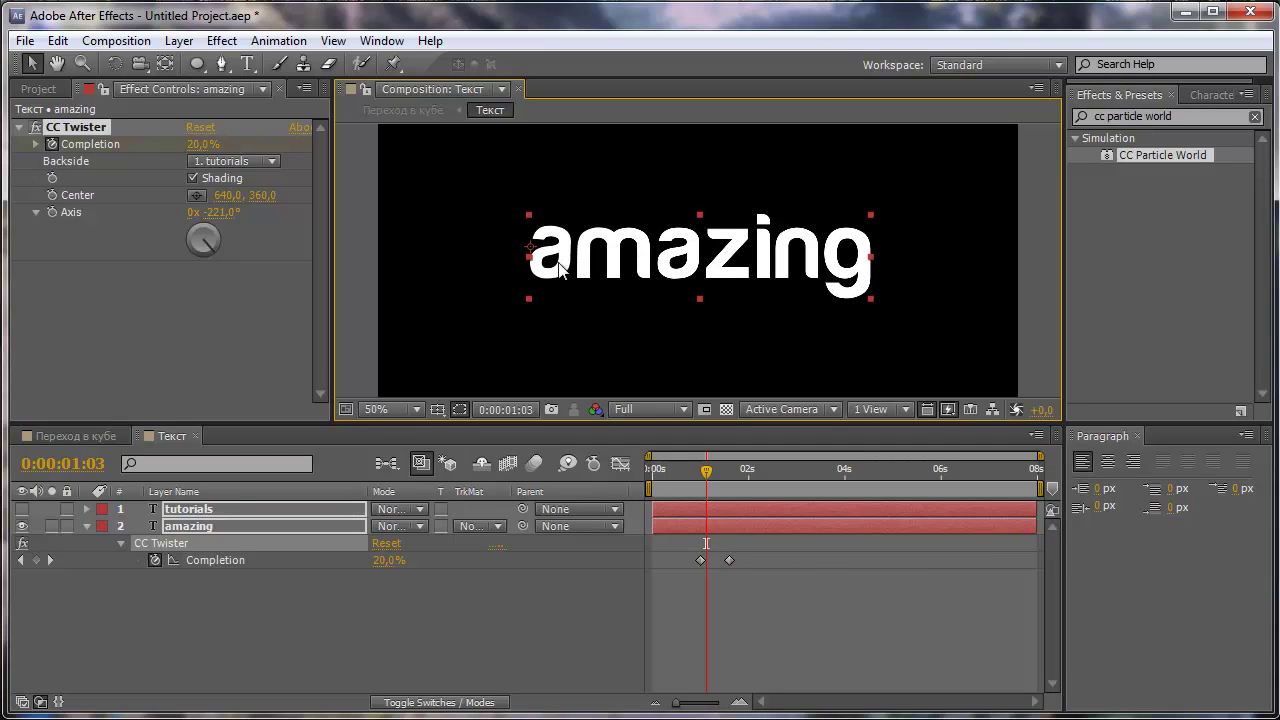
pyautogui.click(80, 436)
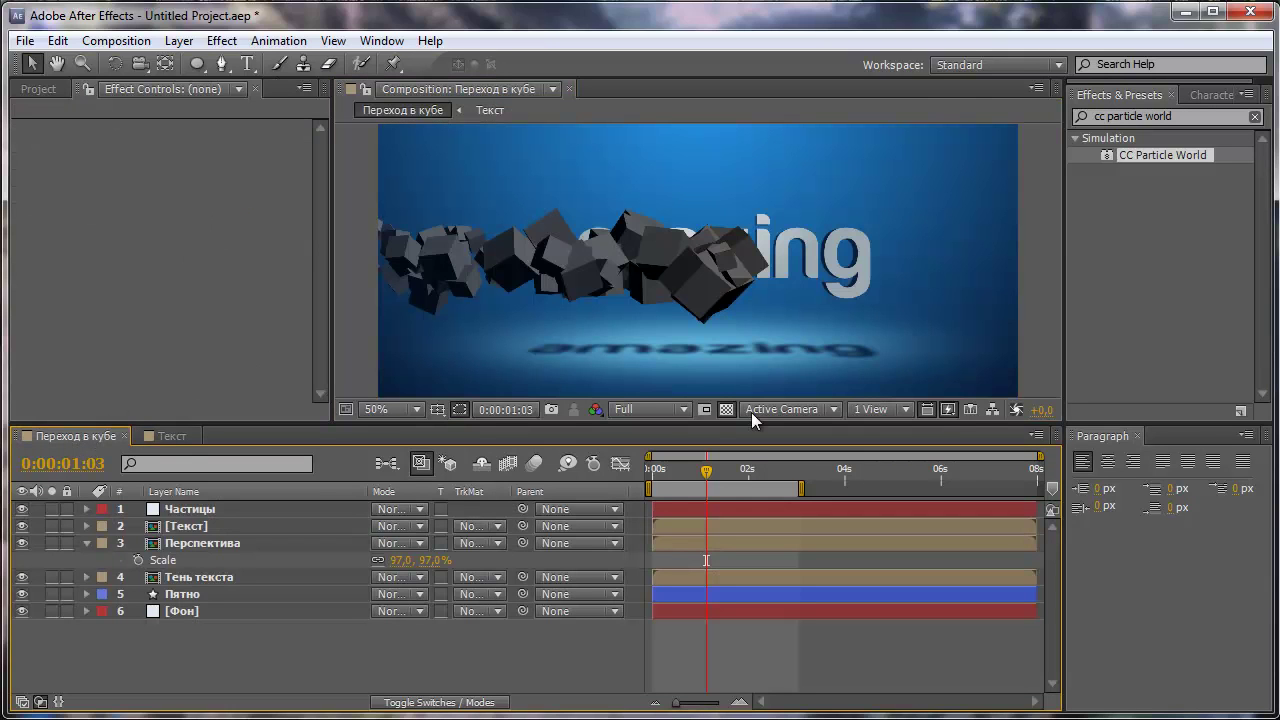
pyautogui.moveTo(706, 474)
pyautogui.mouseDown()
pyautogui.moveTo(642, 486)
pyautogui.moveTo(794, 508)
pyautogui.moveTo(646, 512)
pyautogui.mouseUp()
pyautogui.press('space')
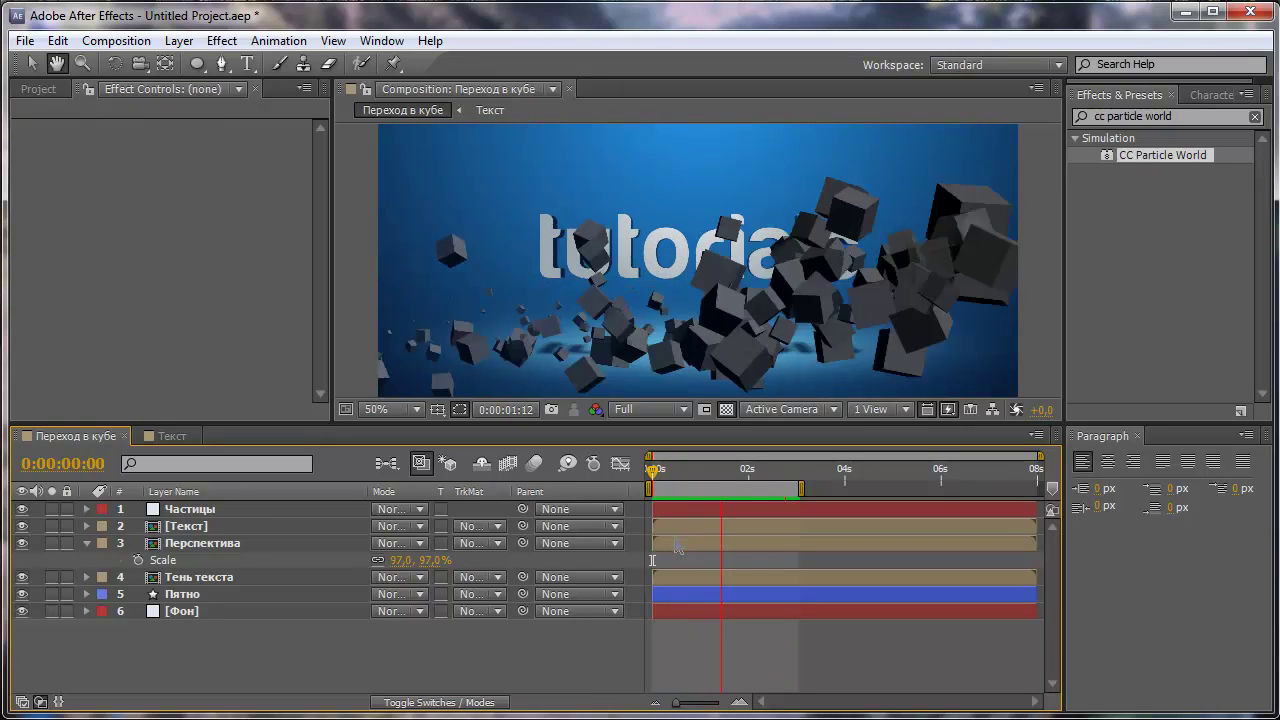
pyautogui.press('space')
pyautogui.moveTo(755, 476)
pyautogui.mouseDown()
pyautogui.moveTo(713, 480)
pyautogui.moveTo(730, 474)
pyautogui.mouseUp()
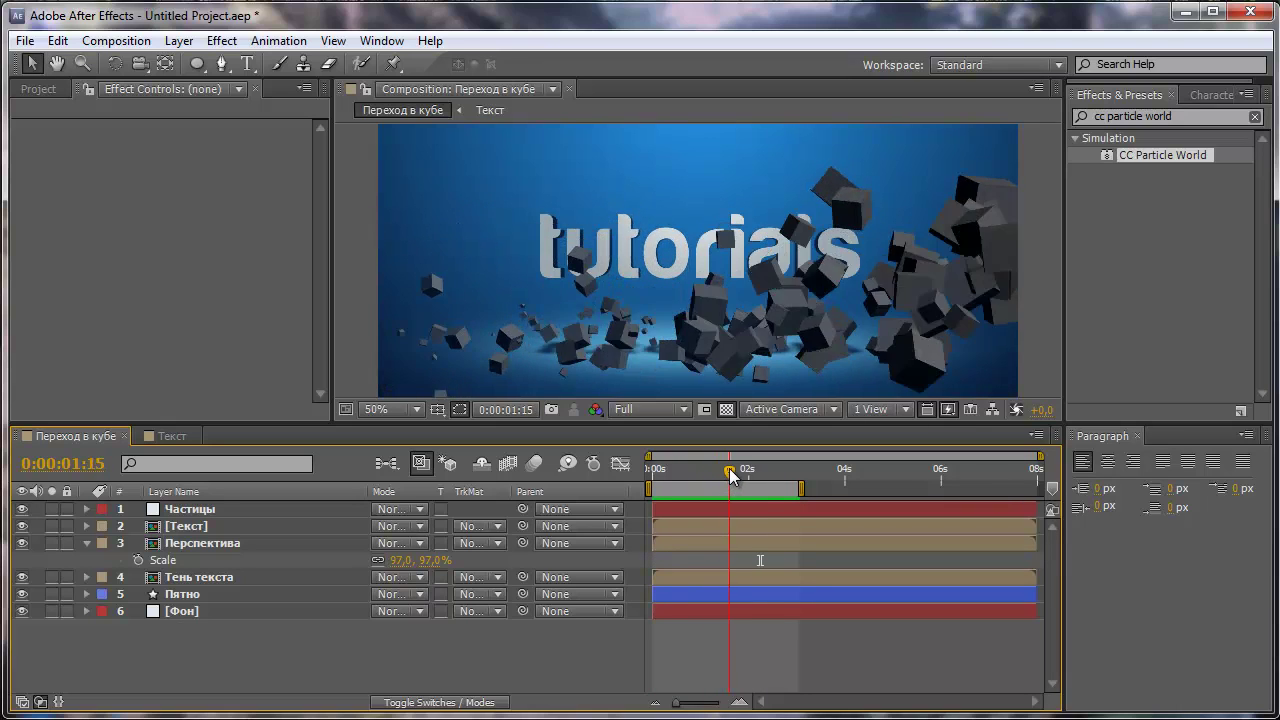
pyautogui.moveTo(730, 474); pyautogui.dragTo(652, 489)
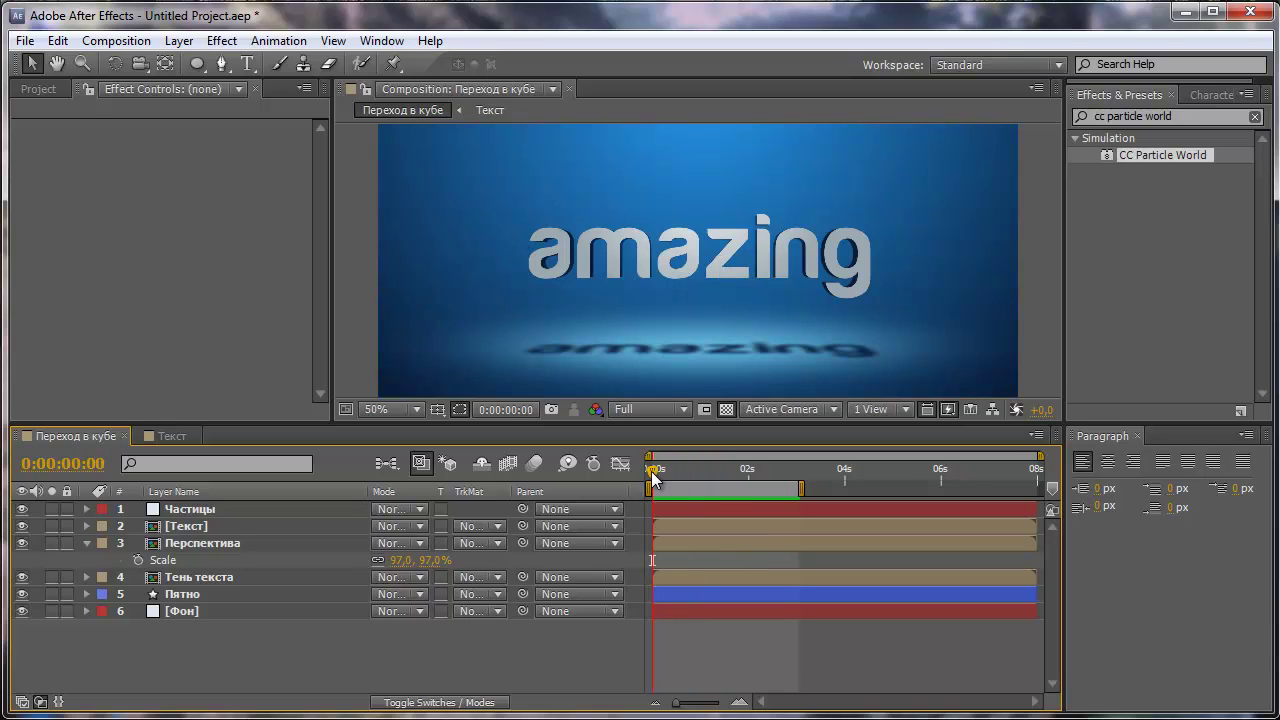
pyautogui.moveTo(651, 471); pyautogui.dragTo(772, 521)
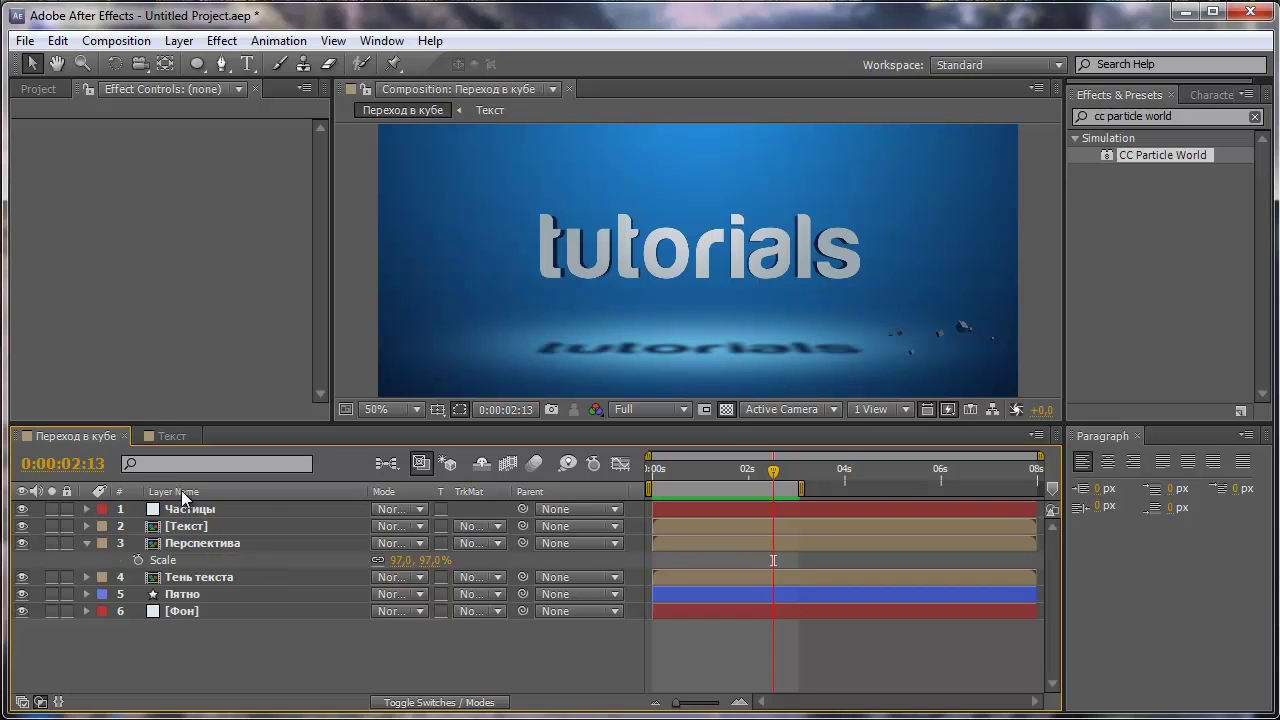
# In the Текст composition, split the tutorials and amazing layers at 0:00:02:13
pyautogui.click(171, 437)
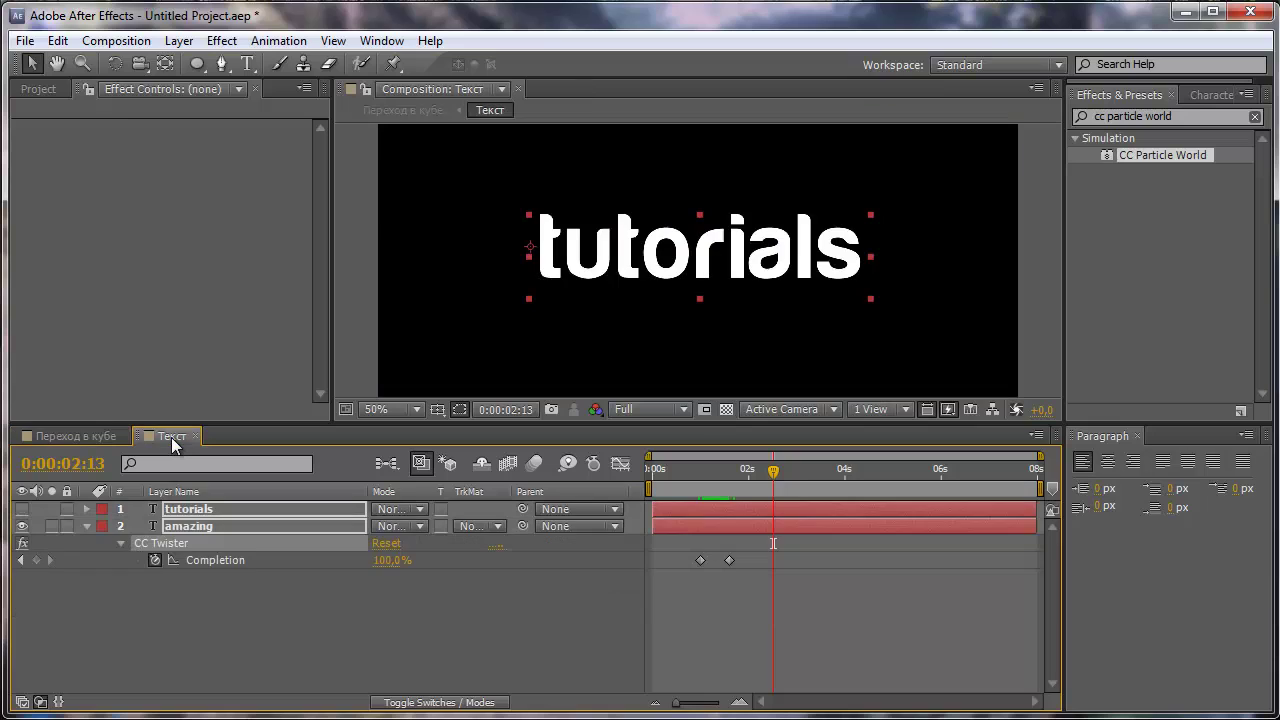
pyautogui.click(224, 604)
pyautogui.moveTo(259, 583); pyautogui.dragTo(188, 514)
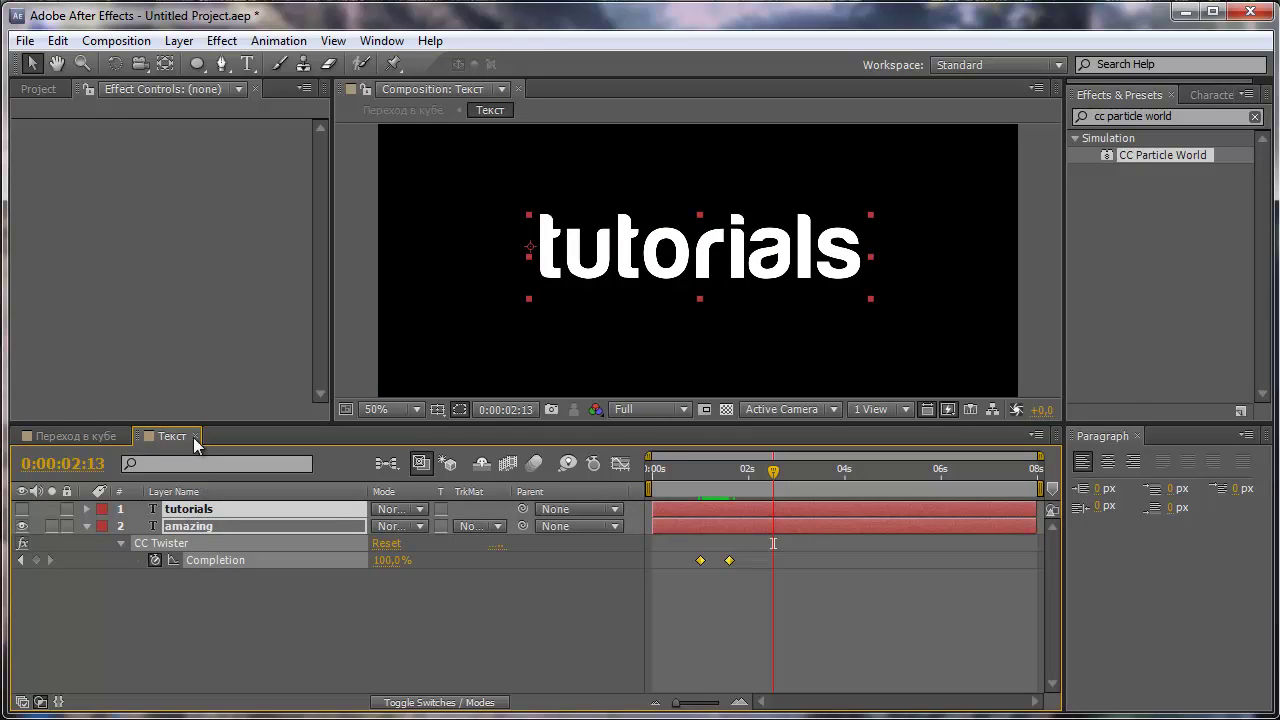
pyautogui.click(57, 42)
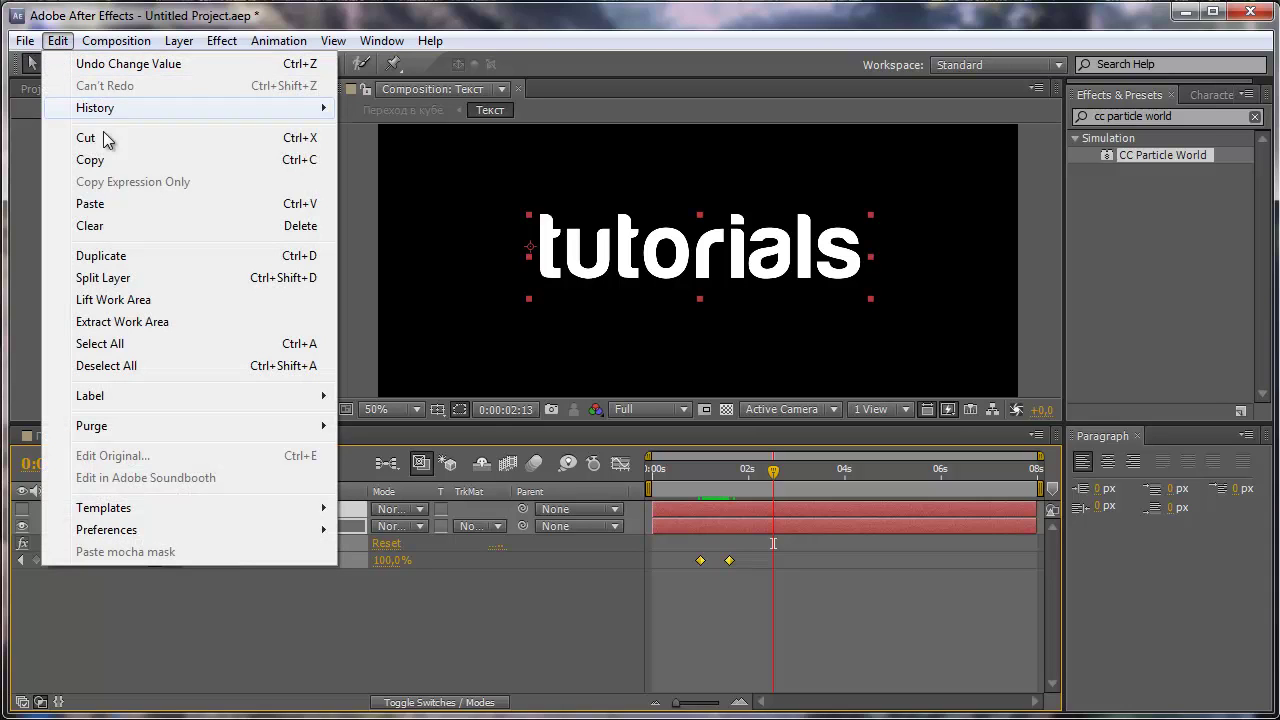
pyautogui.click(183, 289)
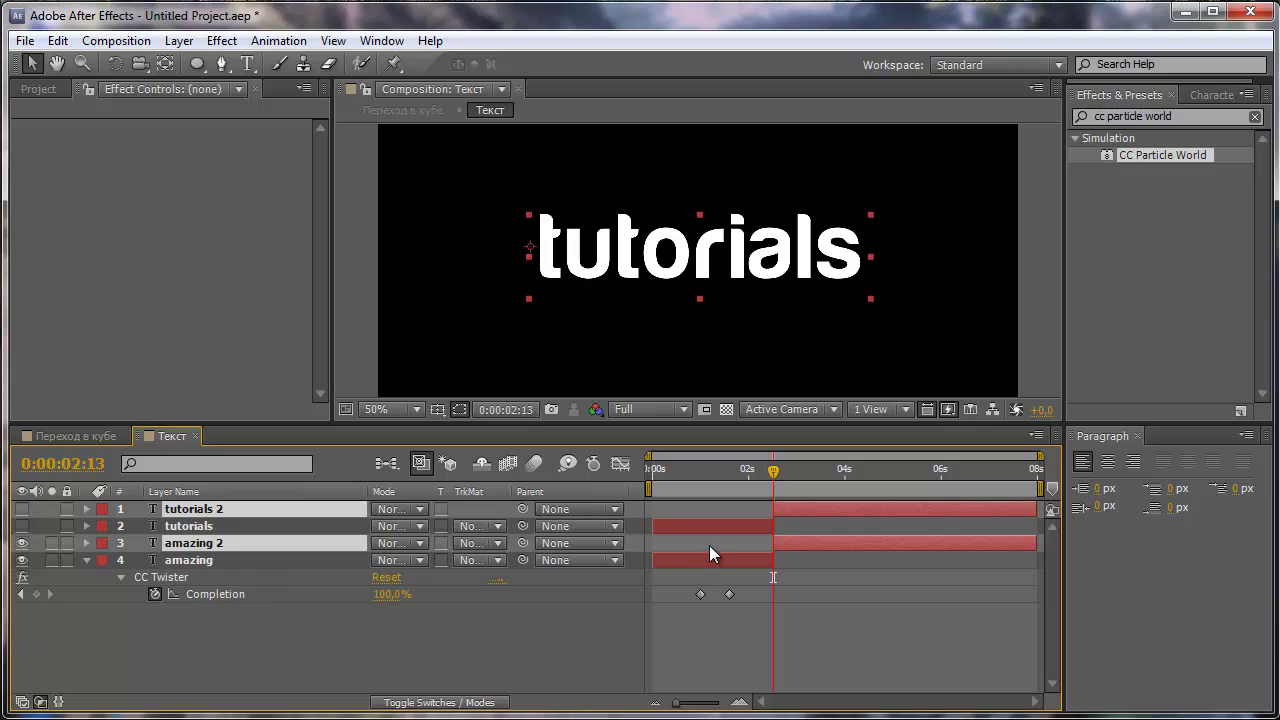
# Delete the amazing 2 piece and duplicate tutorials 2 as tutorials 3
pyautogui.click(213, 543)
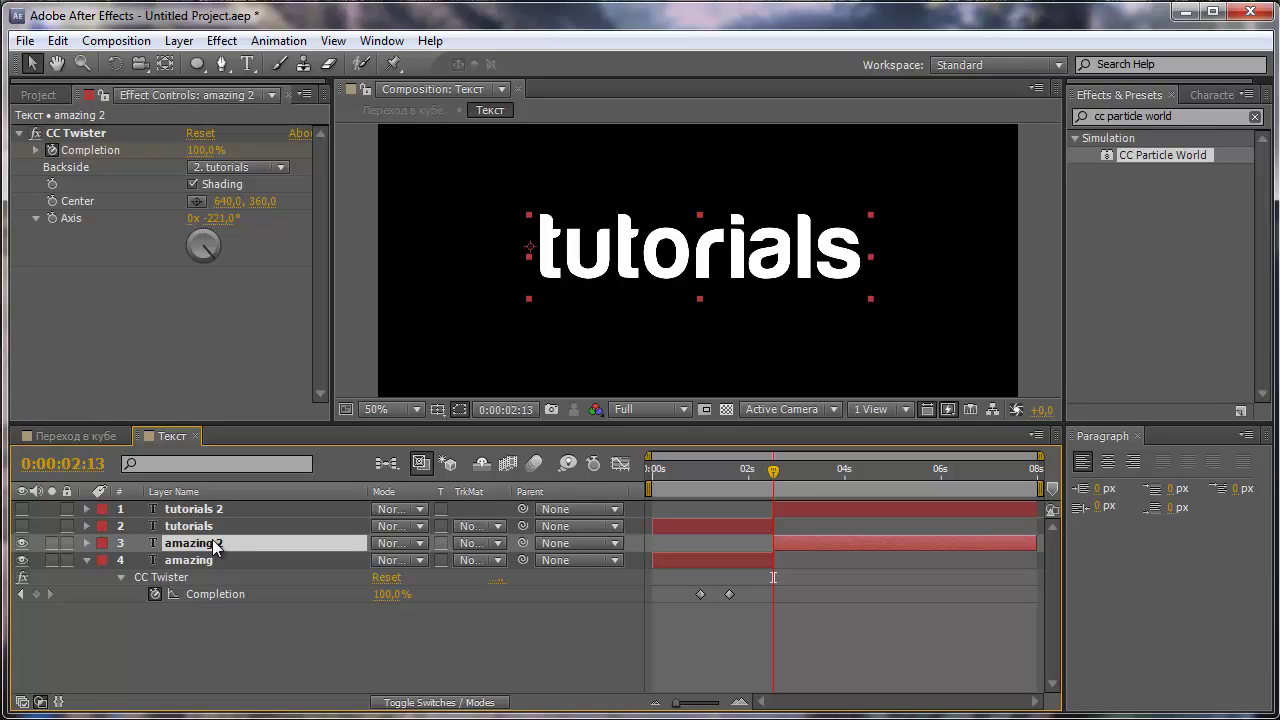
pyautogui.press('Delete')
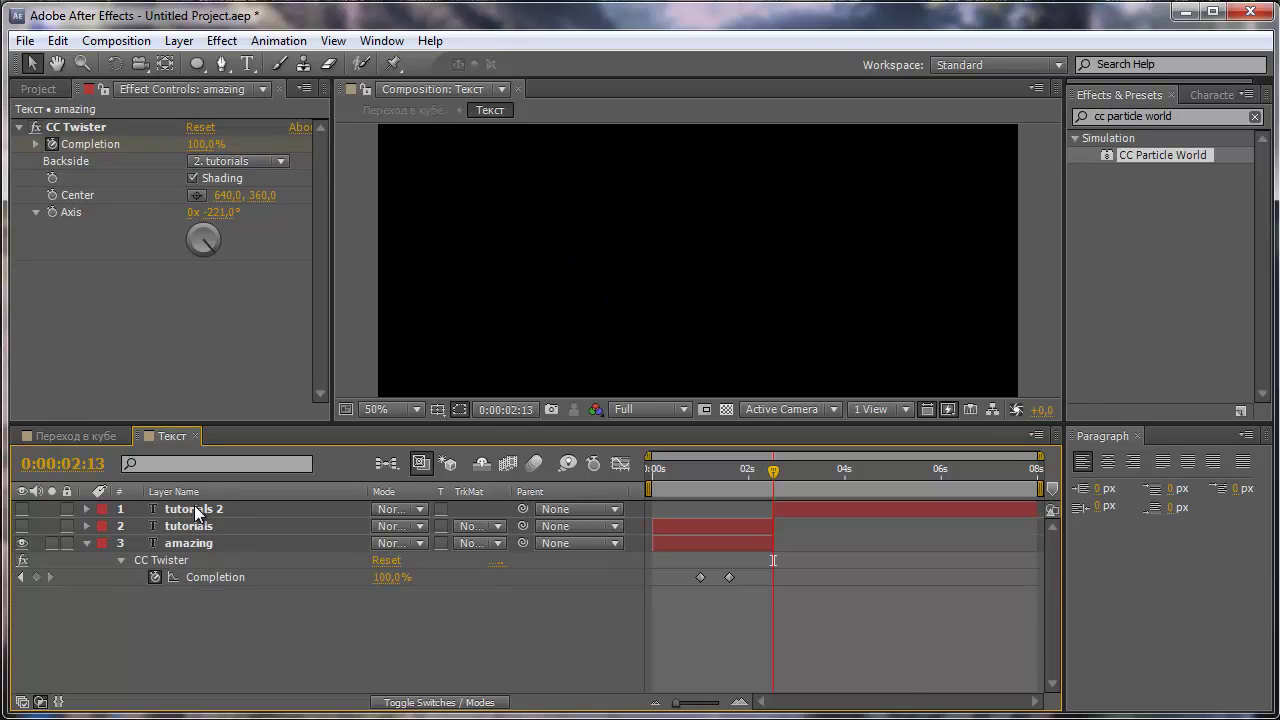
pyautogui.click(194, 507)
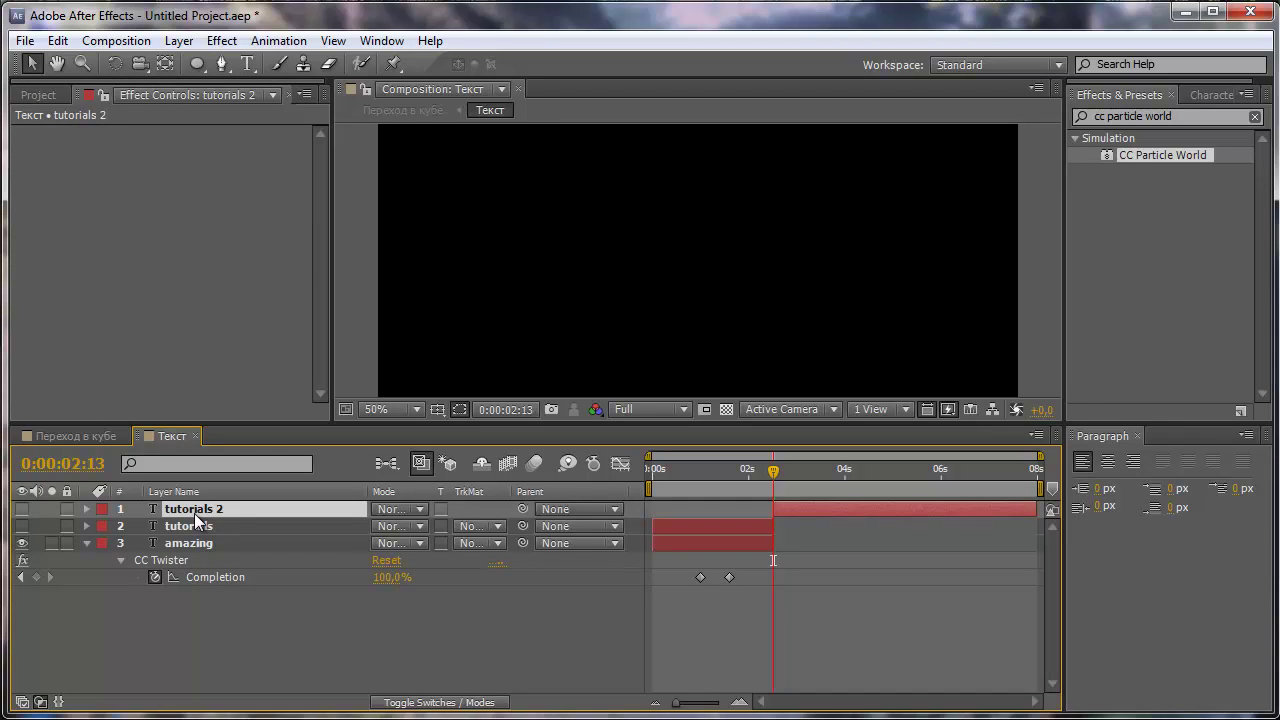
pyautogui.hotkey('ctrl', 'd')
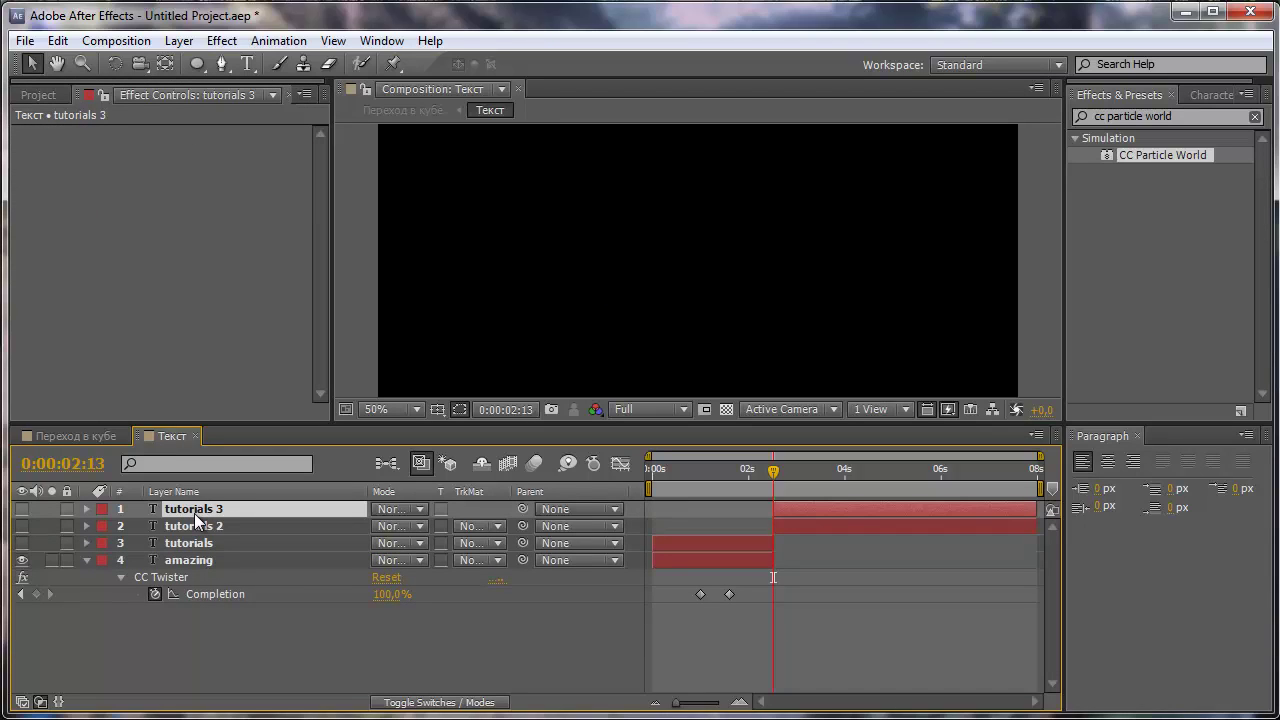
pyautogui.hotkey('ctrl', 't')
# Replace the text of the tutorials 3 copy with 'for you'
pyautogui.click(22, 509)
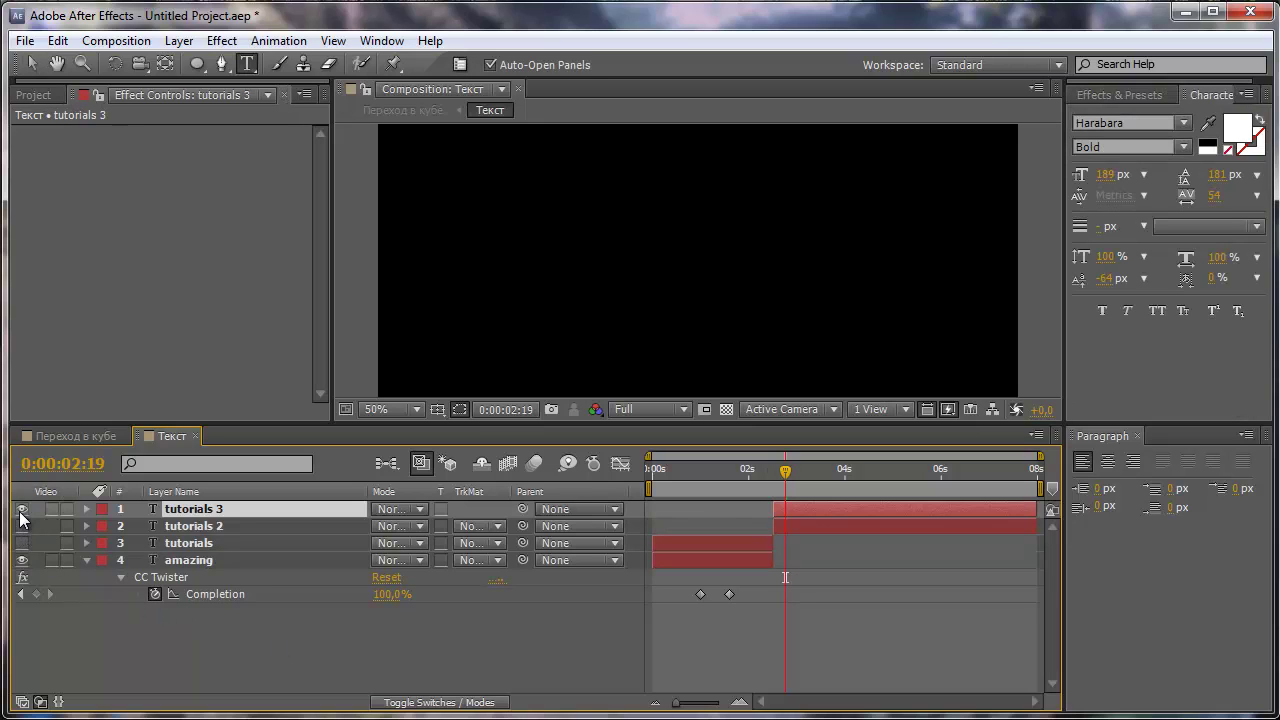
pyautogui.doubleClick(198, 505)
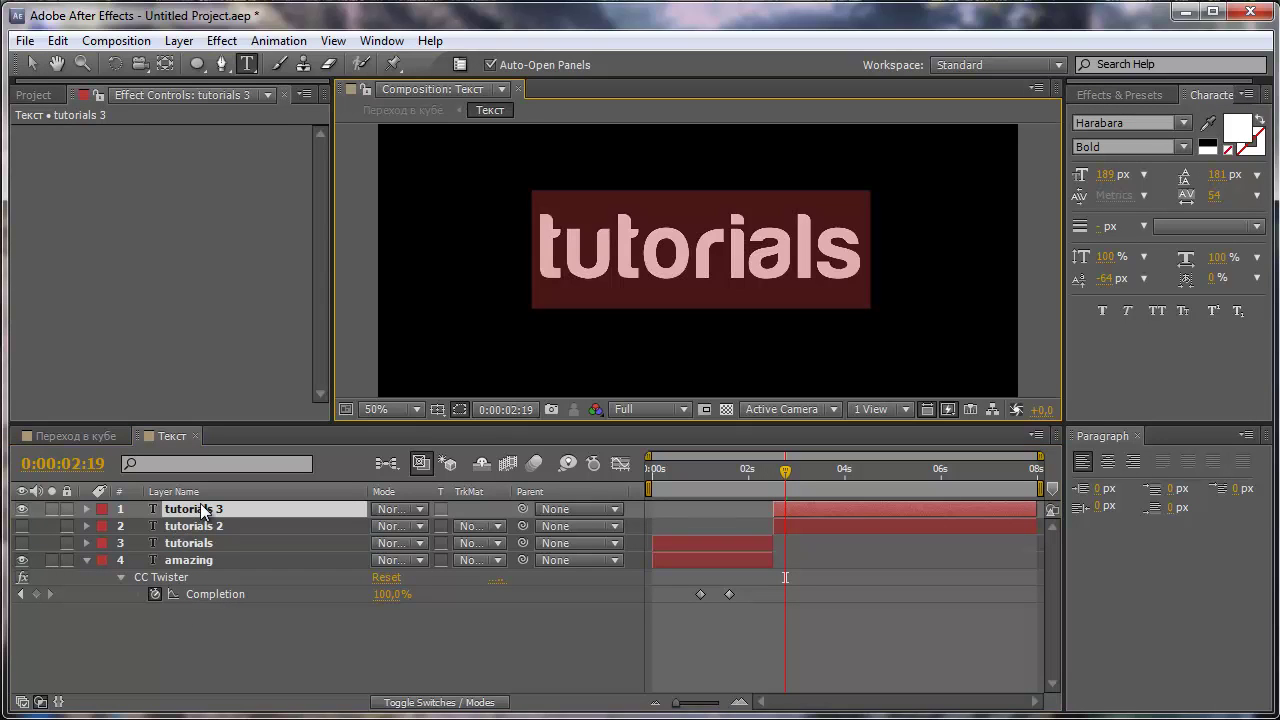
pyautogui.press('BackSpace')
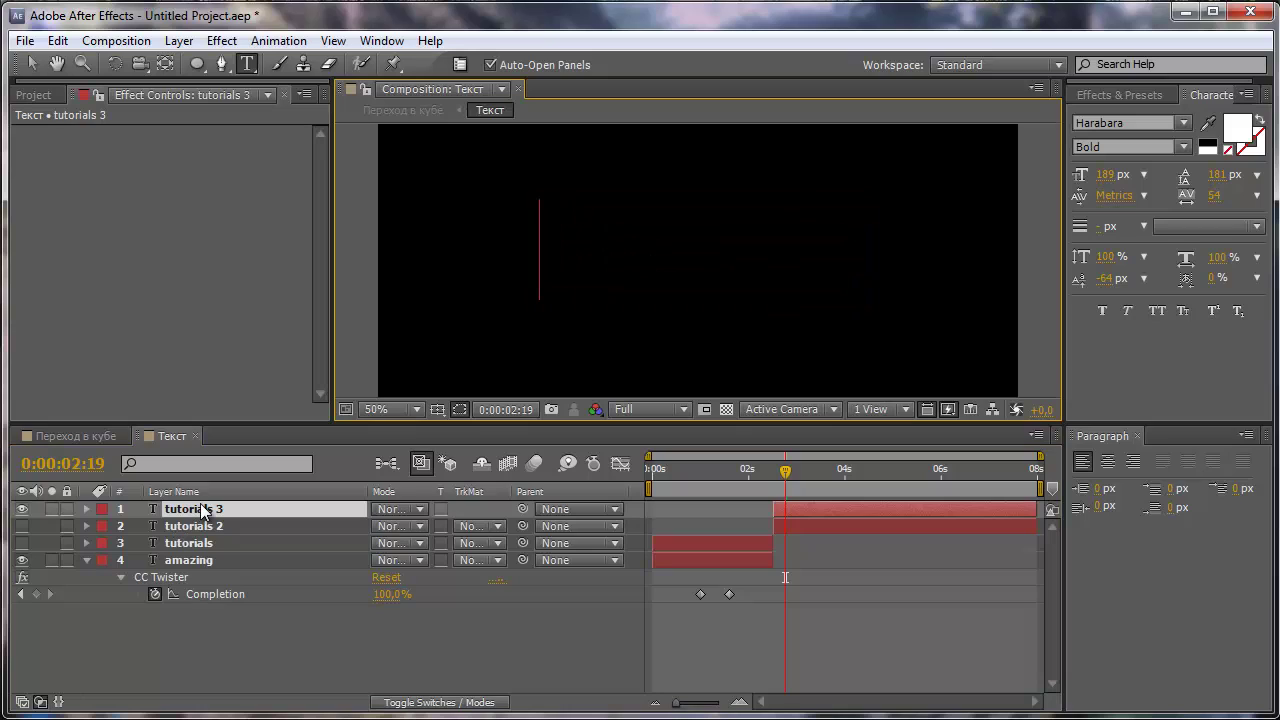
pyautogui.write('f')
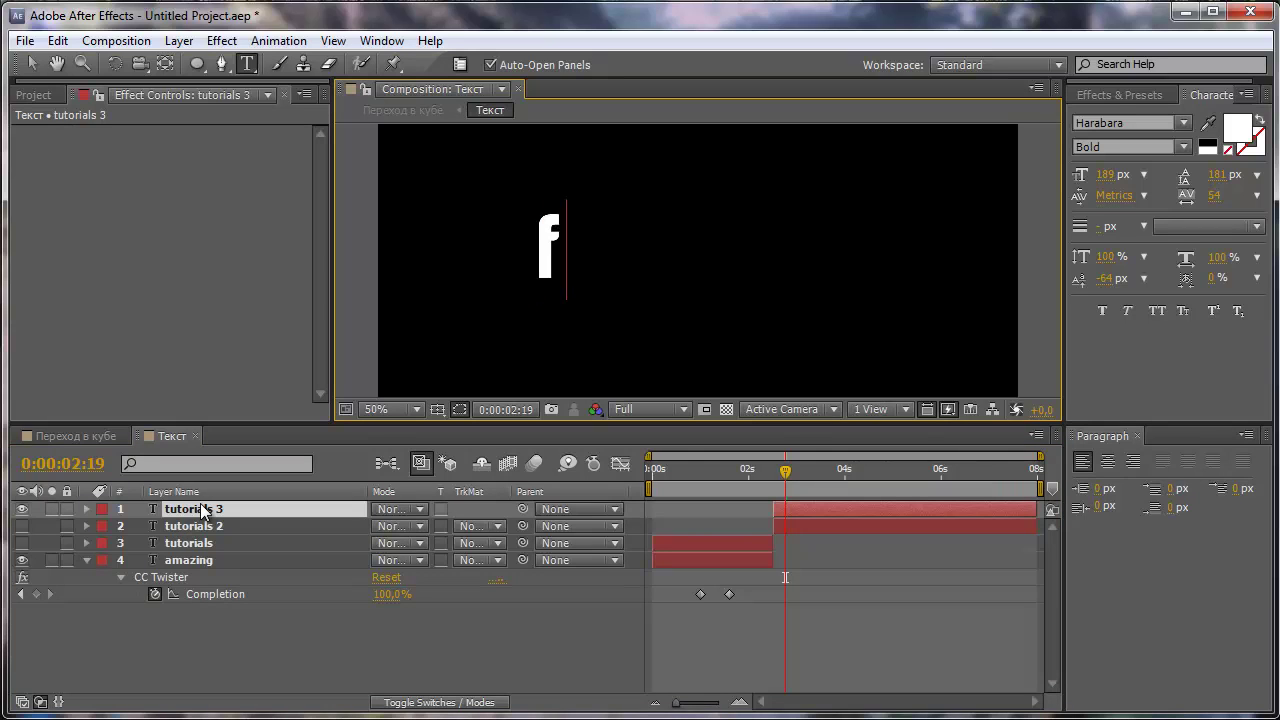
pyautogui.write('or')
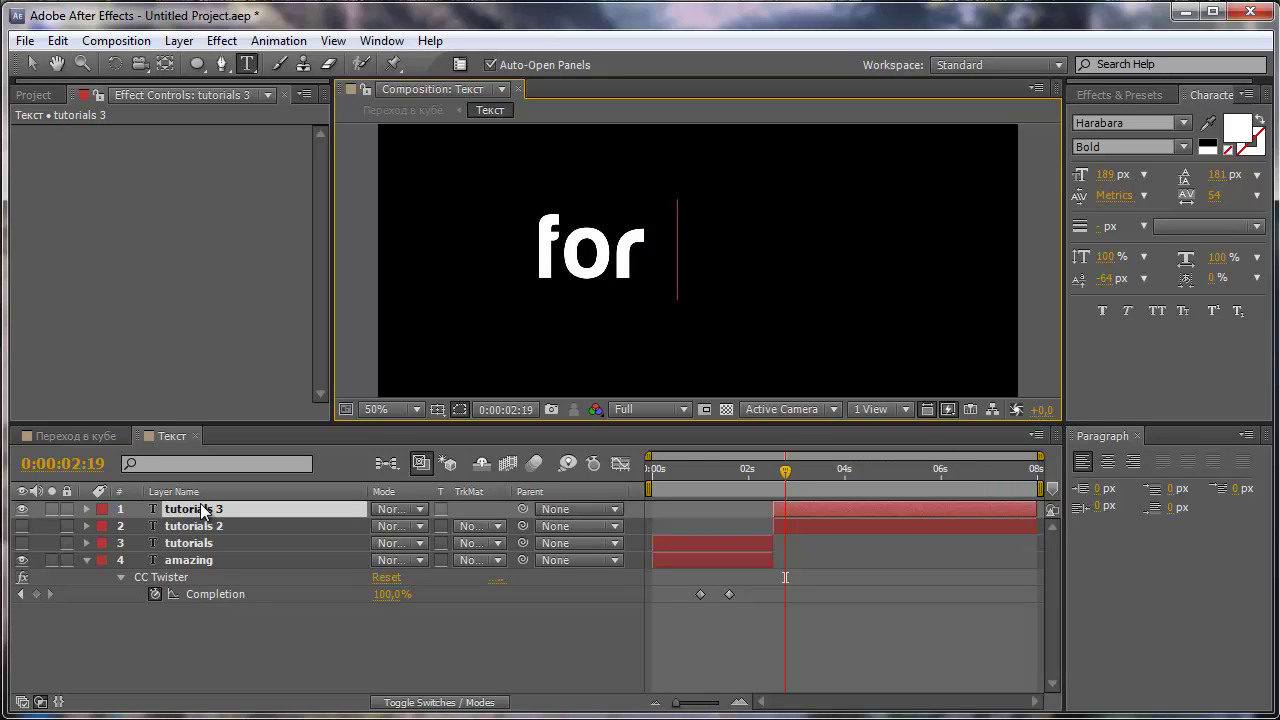
pyautogui.write(' you')
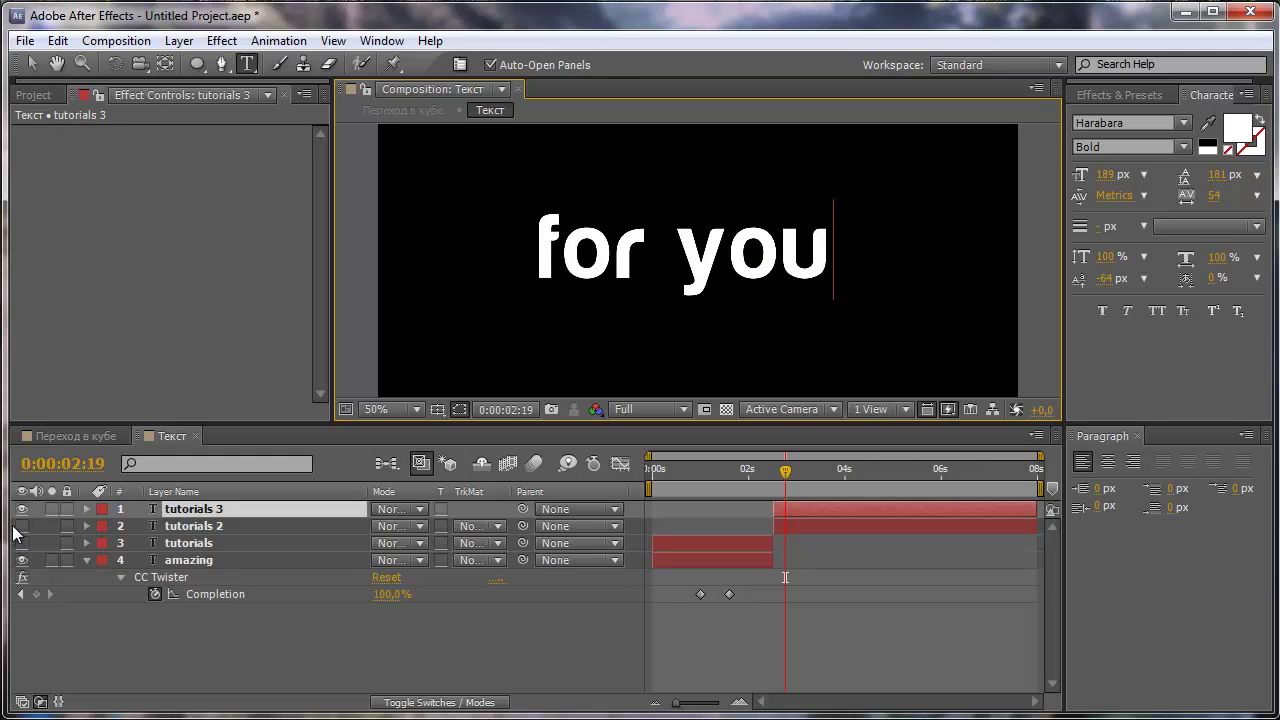
# Dim tutorials 2 and shift 'for you' slightly right to align over it
pyautogui.click(22, 526)
pyautogui.click(167, 530)
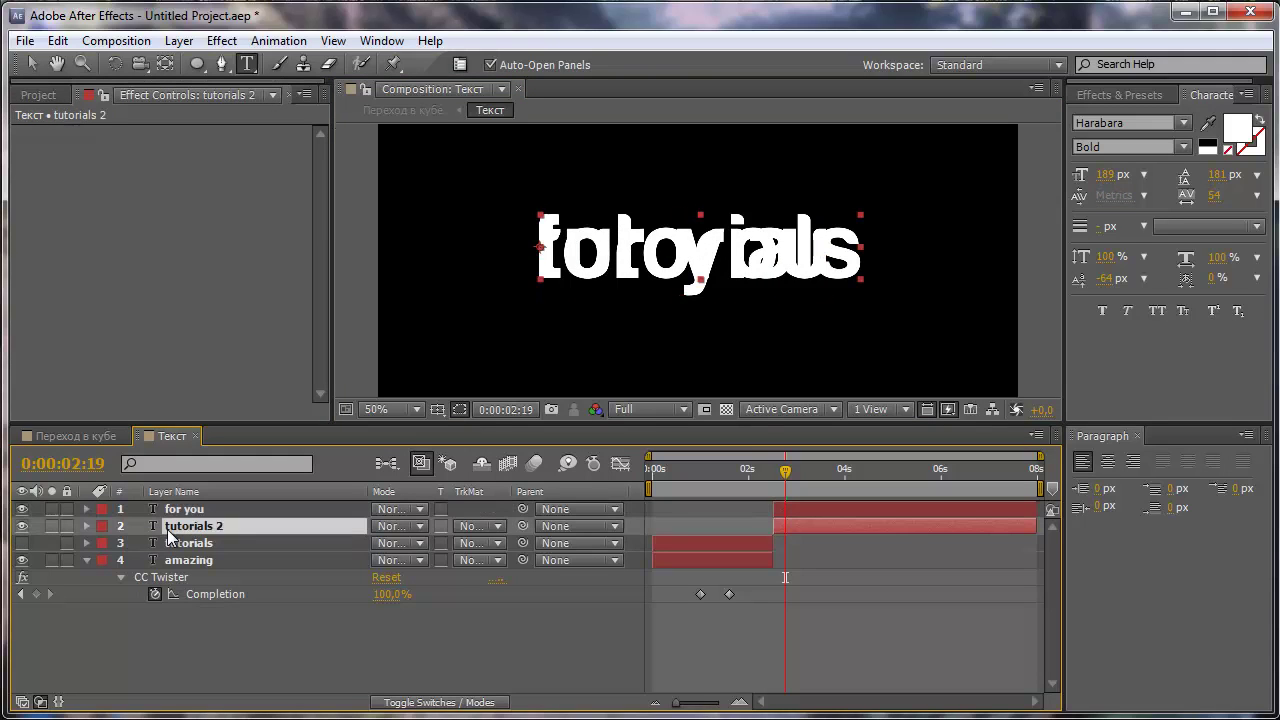
pyautogui.press('t')
pyautogui.moveTo(385, 543); pyautogui.dragTo(339, 543)
pyautogui.click(31, 63)
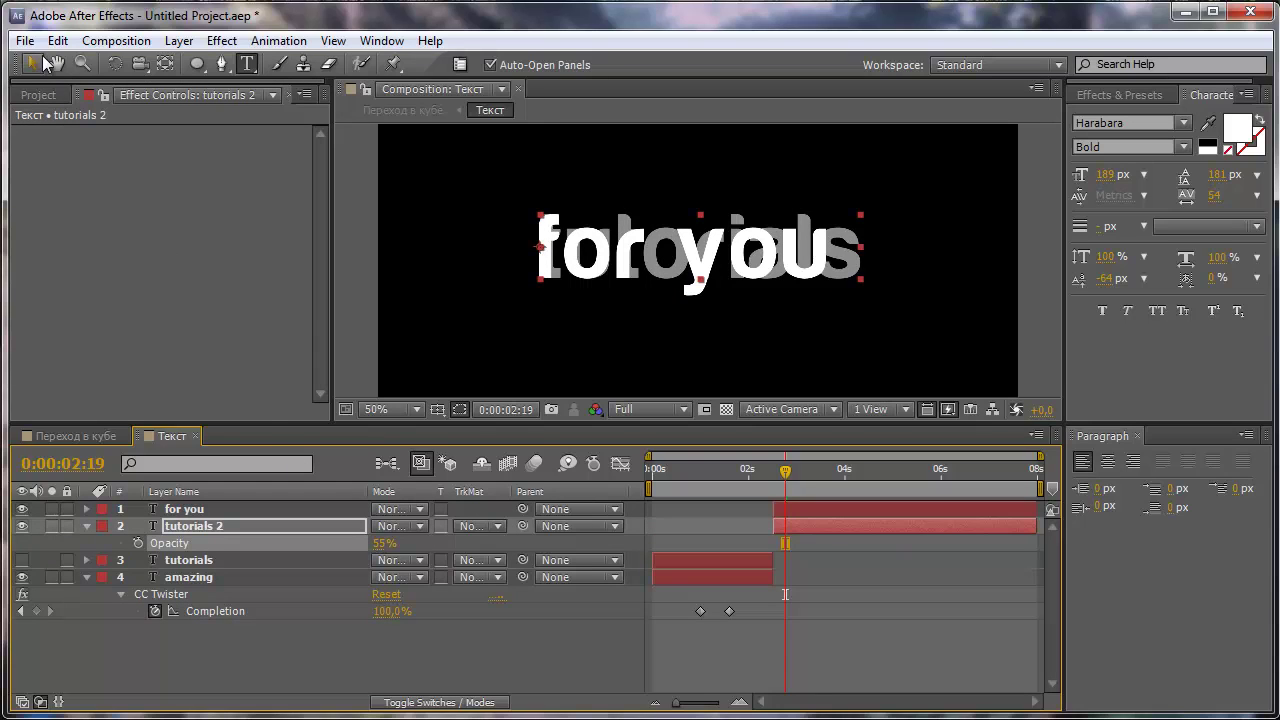
pyautogui.press('.')
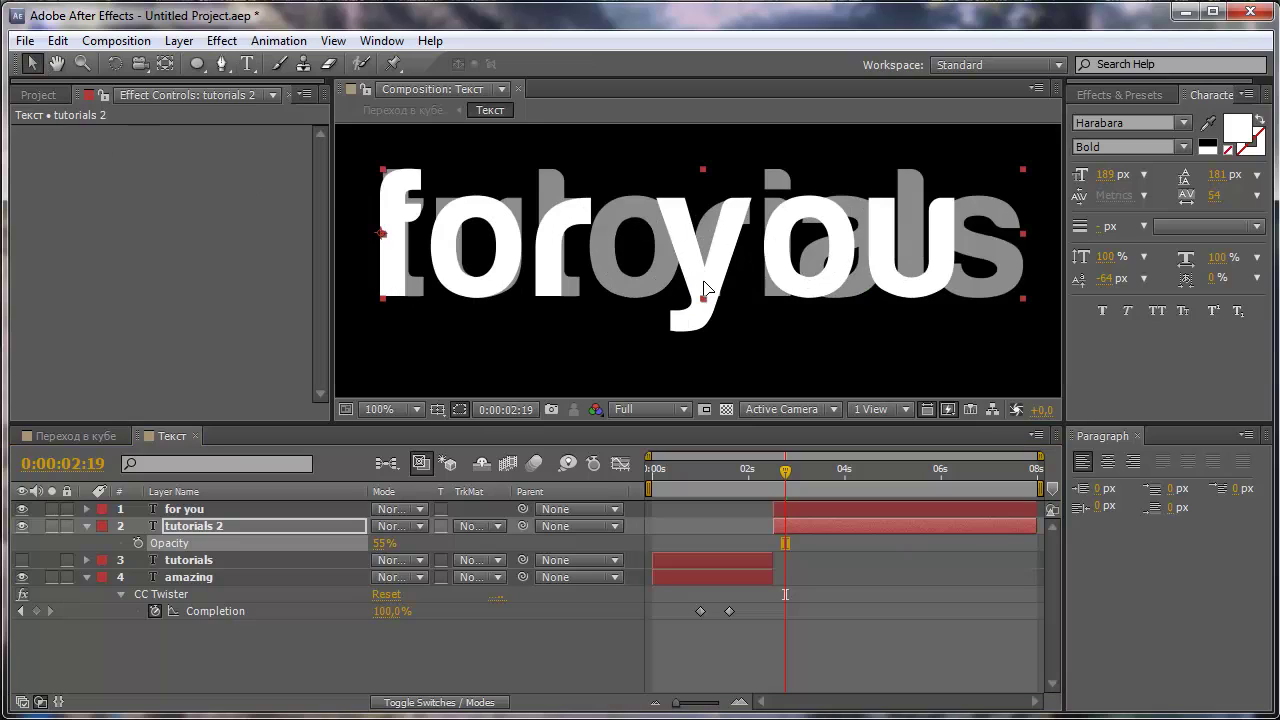
pyautogui.moveTo(703, 288); pyautogui.dragTo(726, 290)
pyautogui.hotkey('ctrl', 'z')
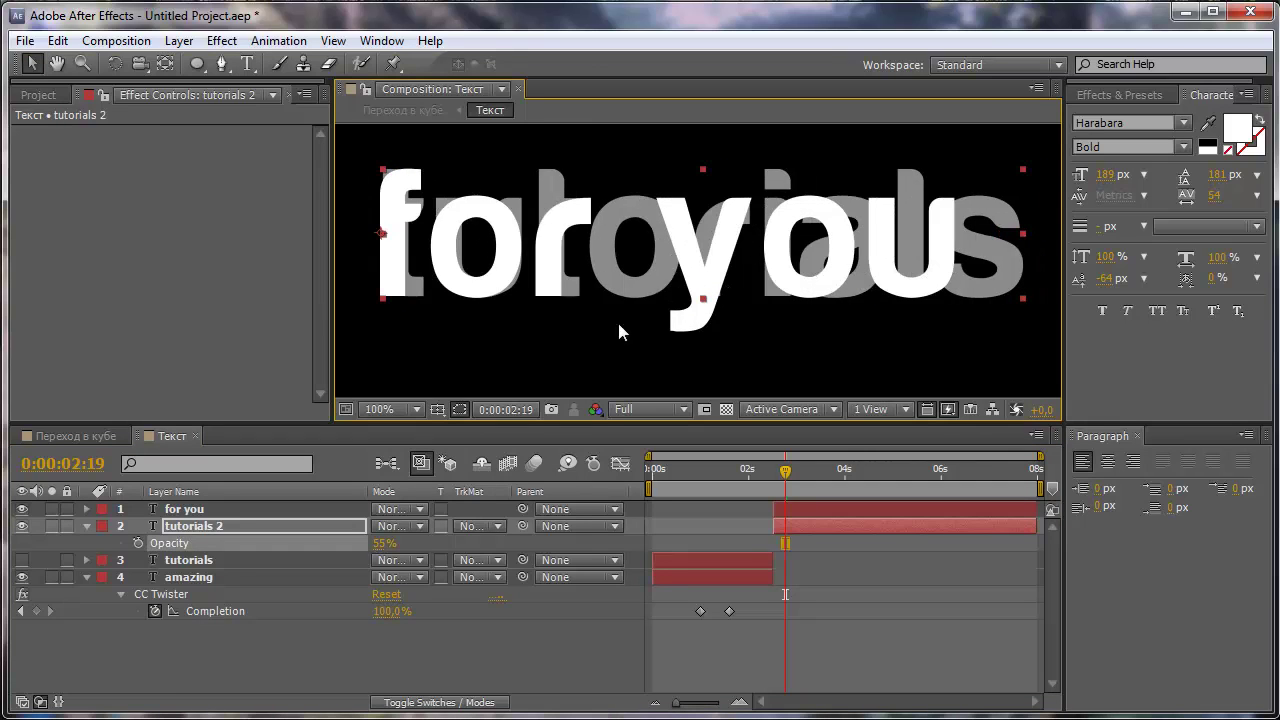
pyautogui.click(199, 512)
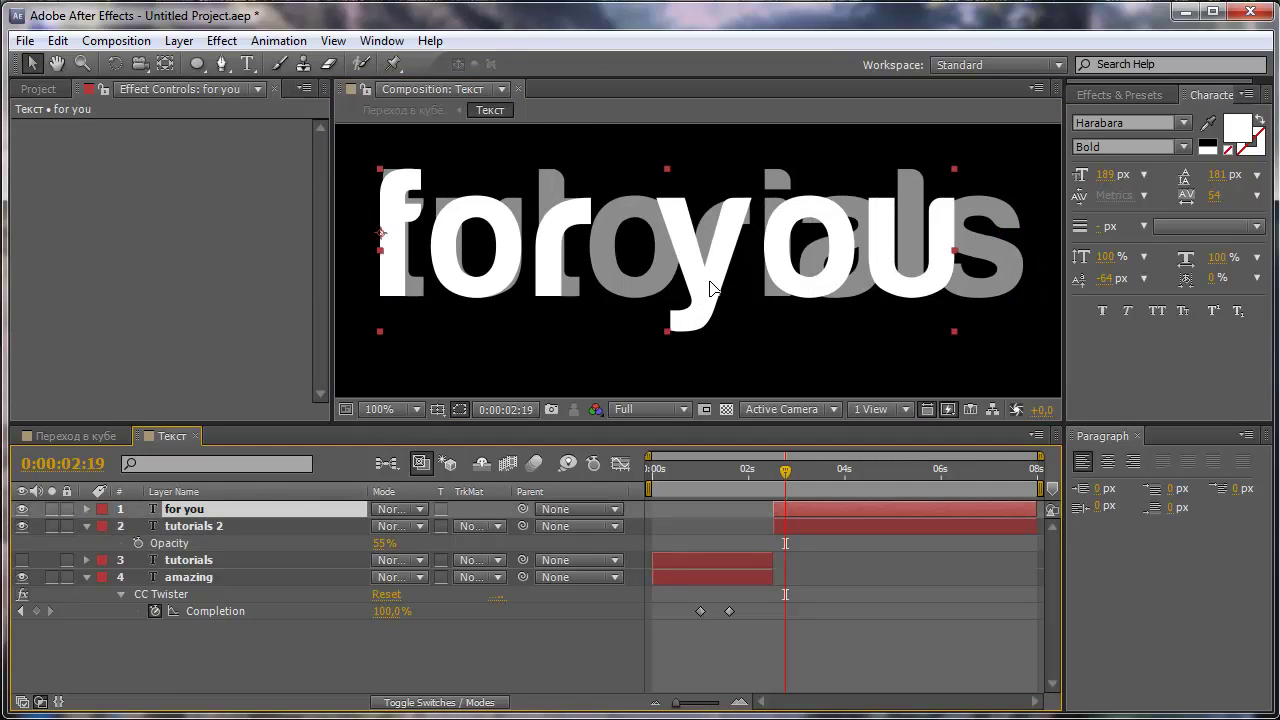
pyautogui.moveTo(710, 286); pyautogui.dragTo(717, 288)
# Restore tutorials 2 opacity to 100% and hide the 'for you' layer
pyautogui.scroll(-2, 717, 288)
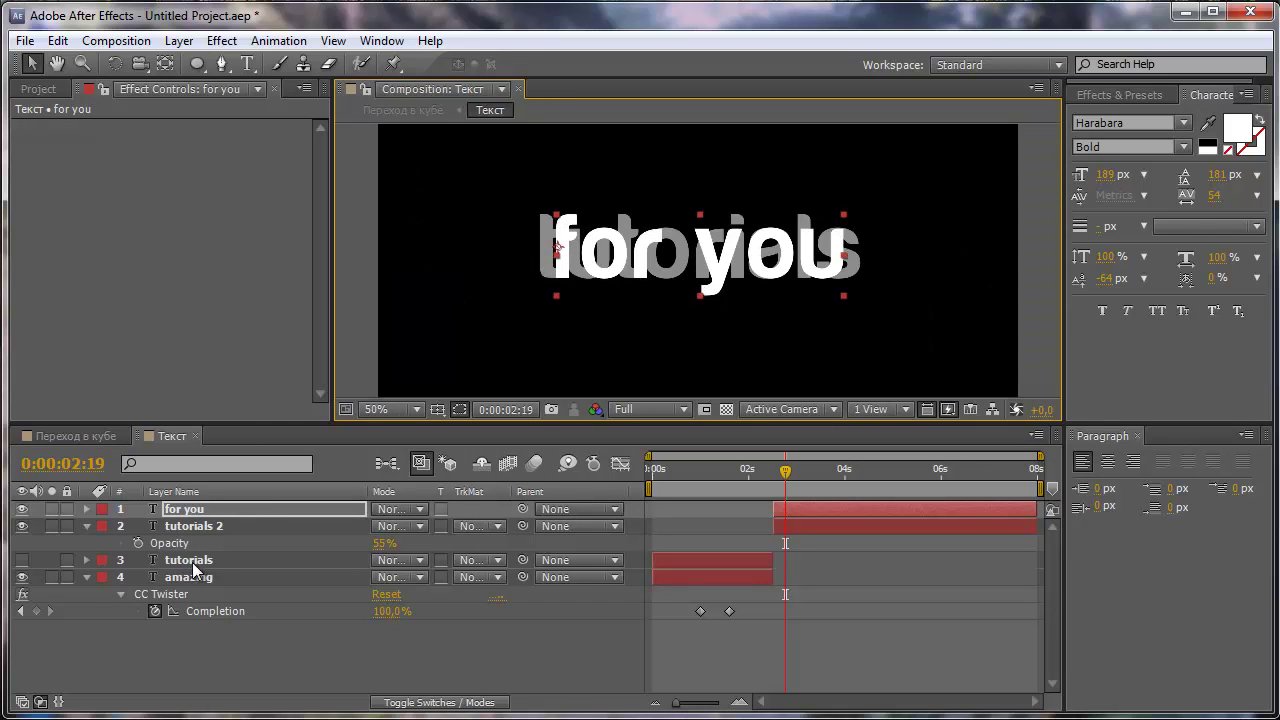
pyautogui.moveTo(378, 552); pyautogui.dragTo(420, 552)
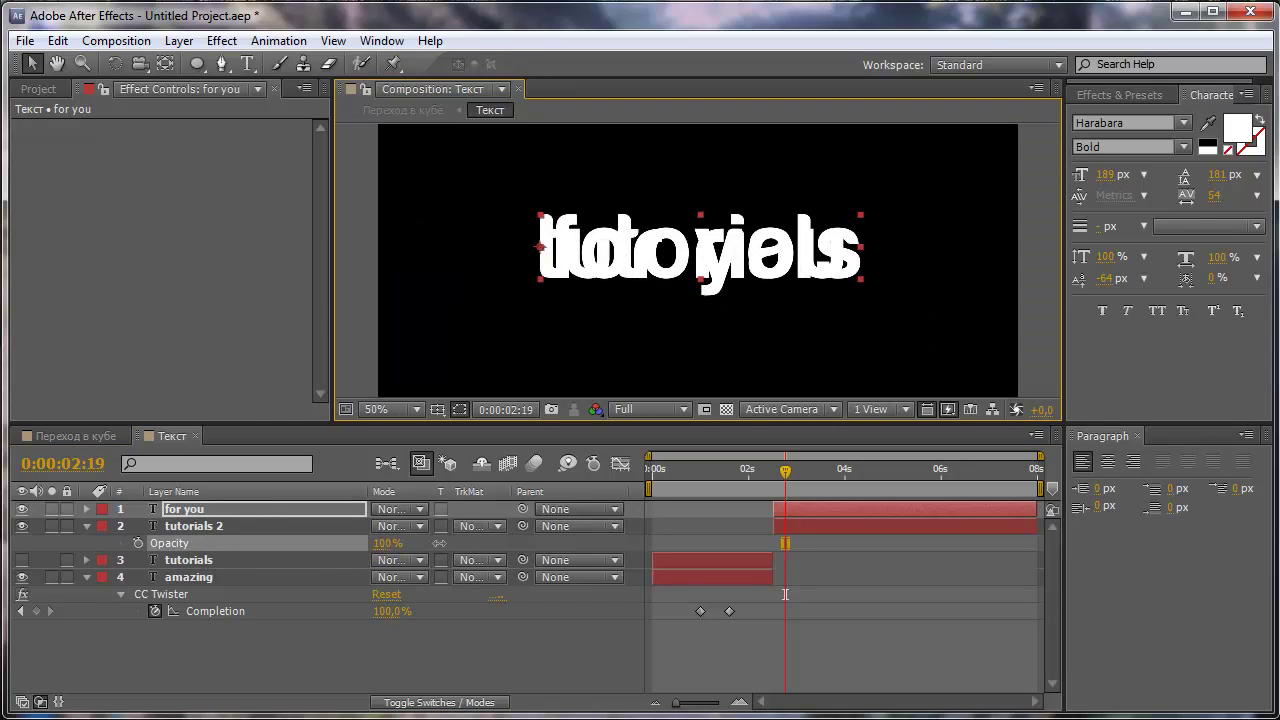
pyautogui.click(86, 526)
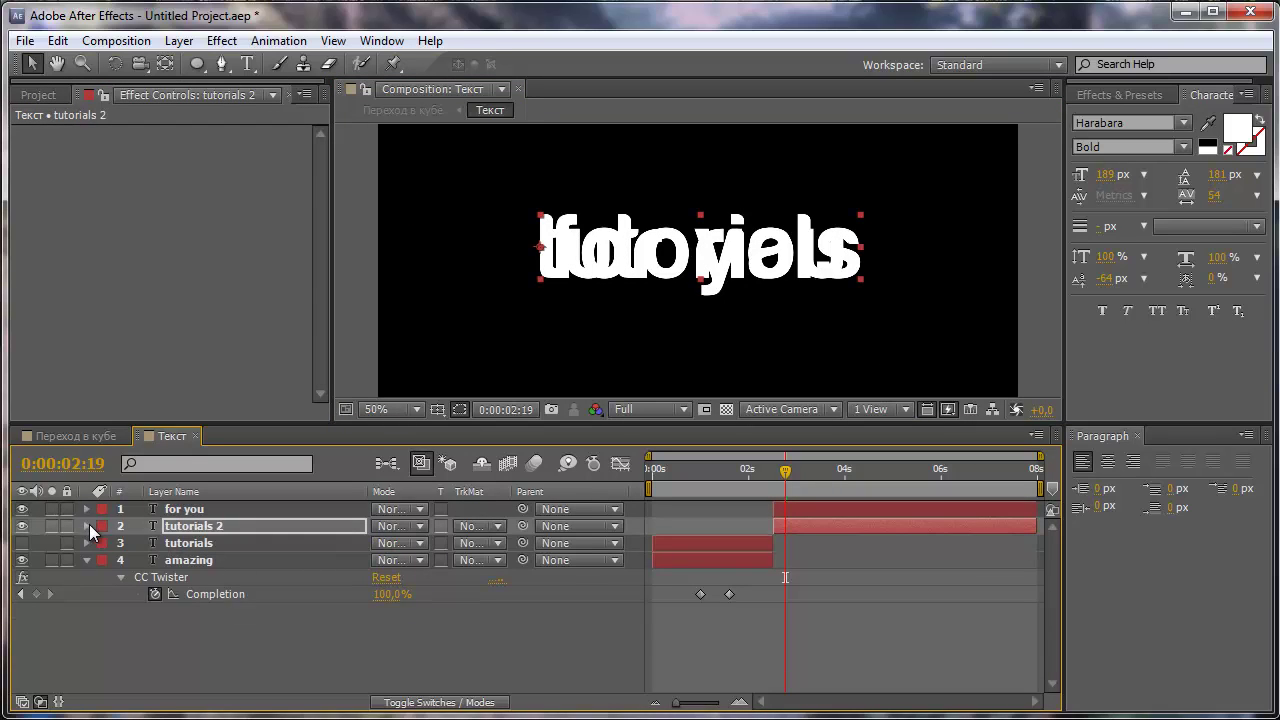
pyautogui.click(22, 509)
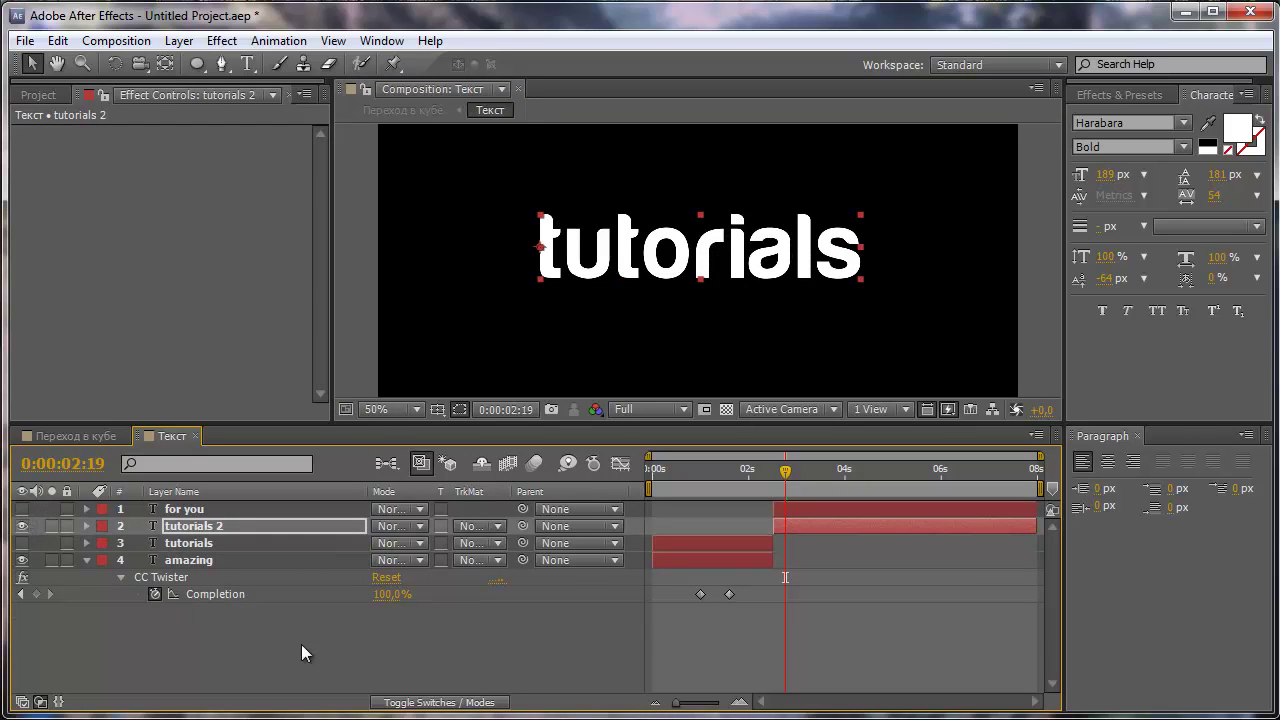
# Copy the CC Twister effect from amazing and paste it onto tutorials 2
pyautogui.click(186, 563)
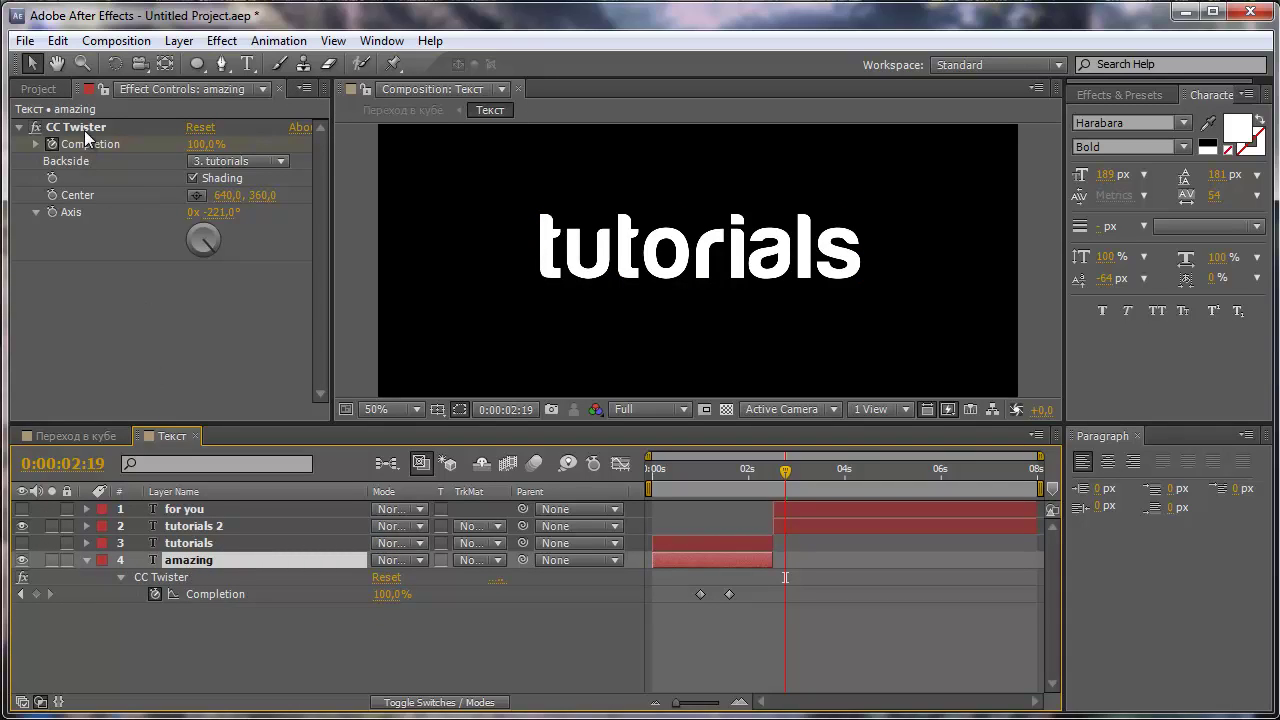
pyautogui.click(75, 127)
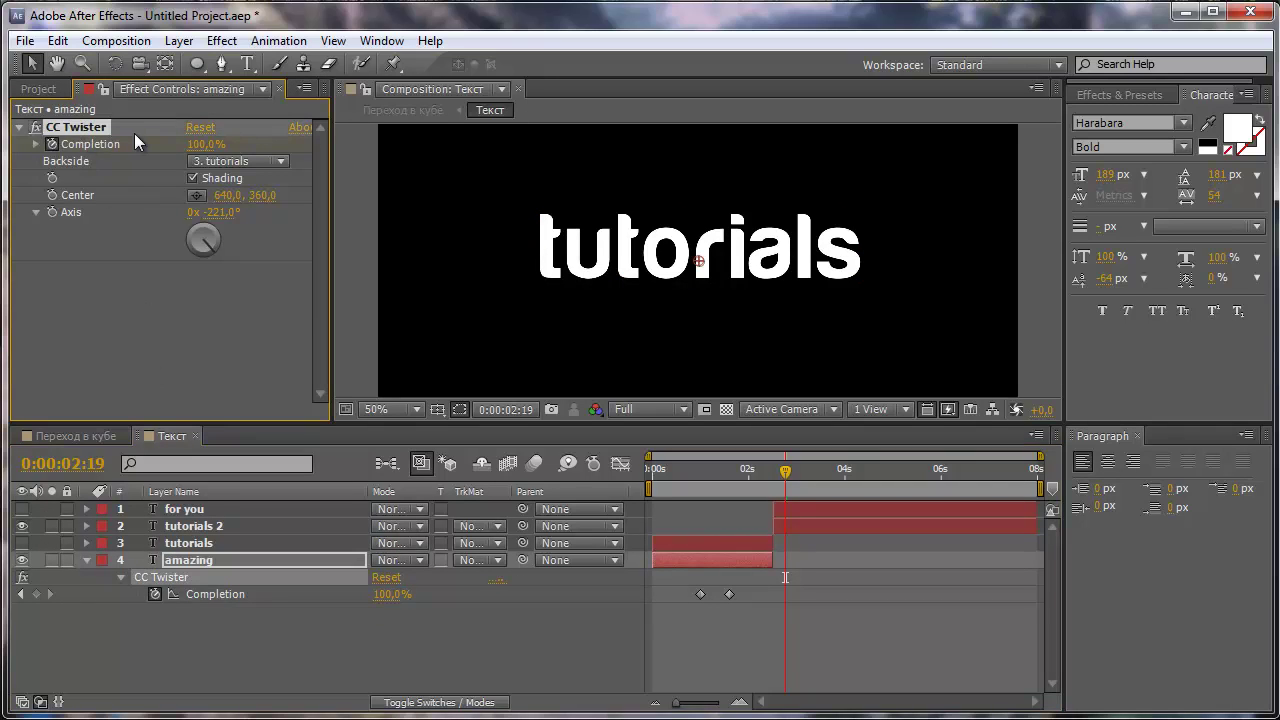
pyautogui.hotkey('ctrl', 'c')
pyautogui.click(191, 525)
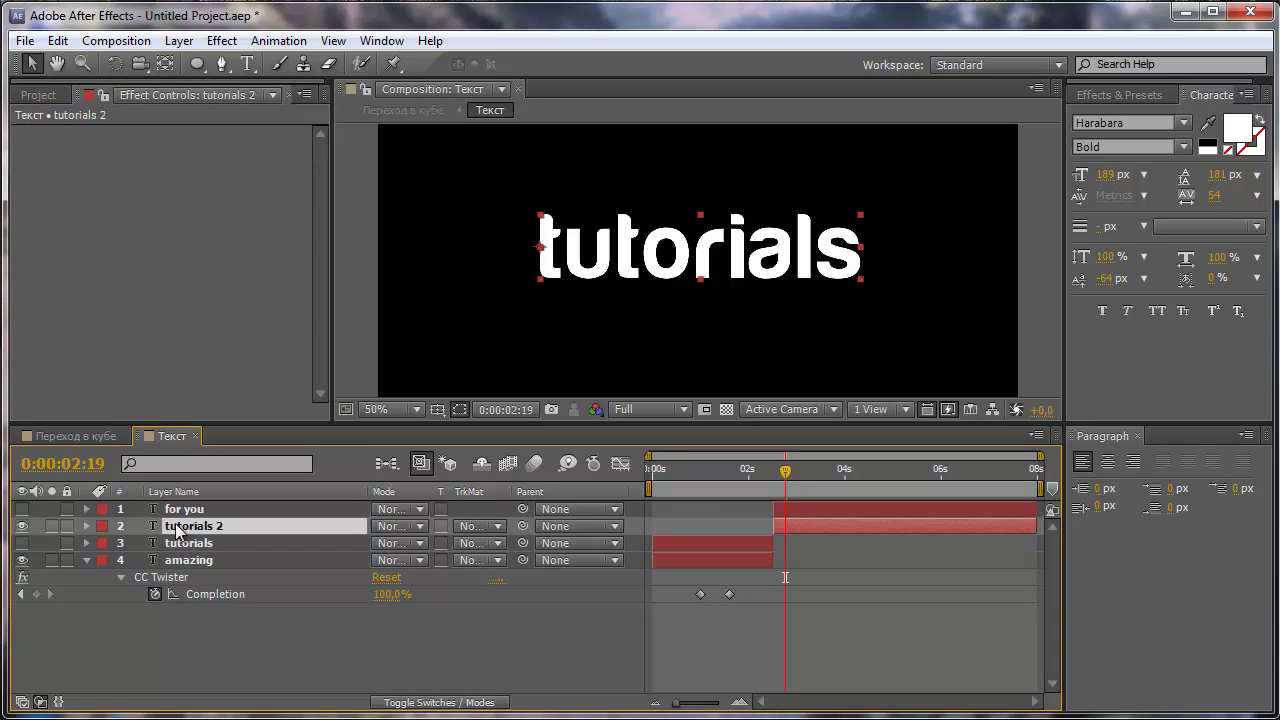
pyautogui.hotkey('ctrl', 'v')
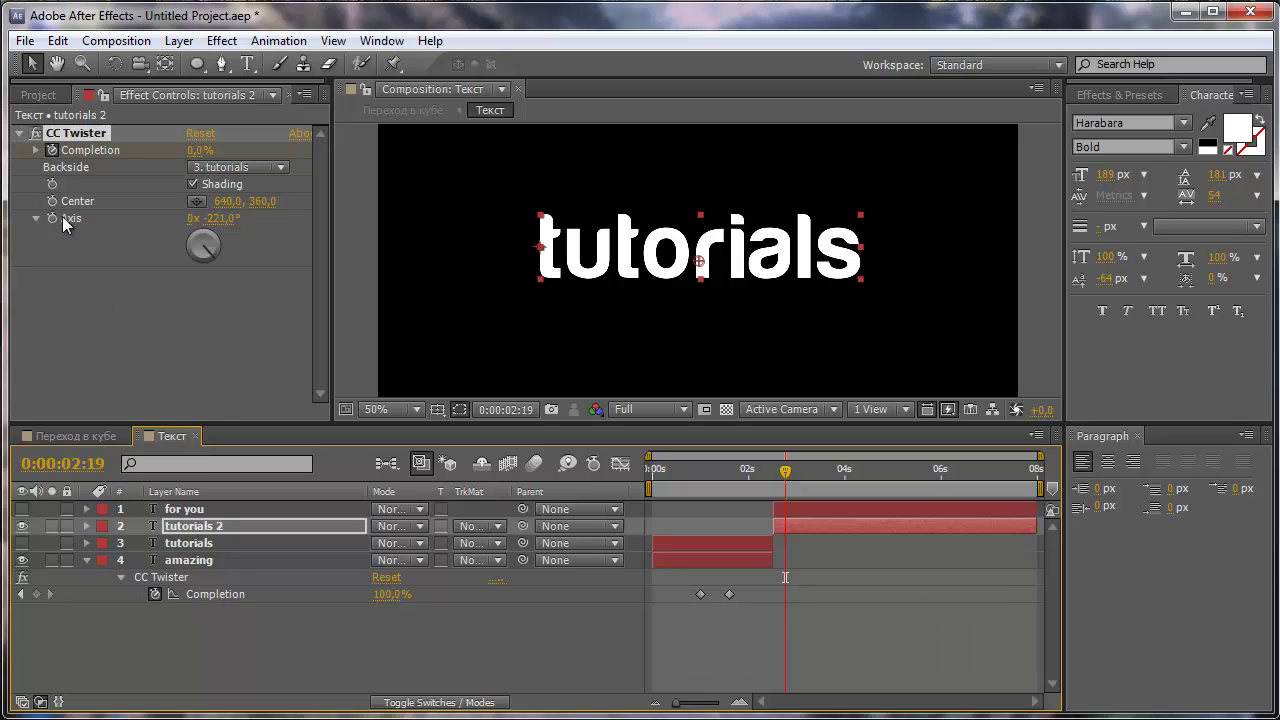
# Set the pasted Twister's Backside to 'for you' and its Axis to -112°
pyautogui.click(210, 167)
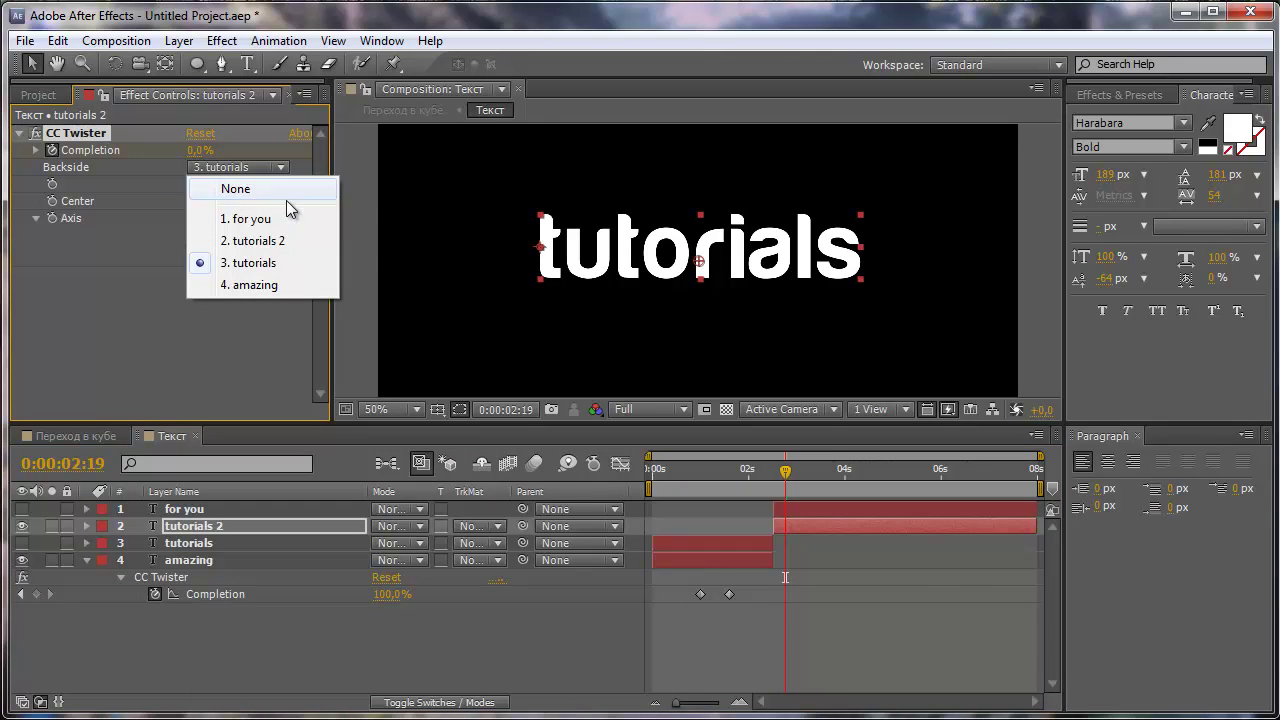
pyautogui.click(258, 219)
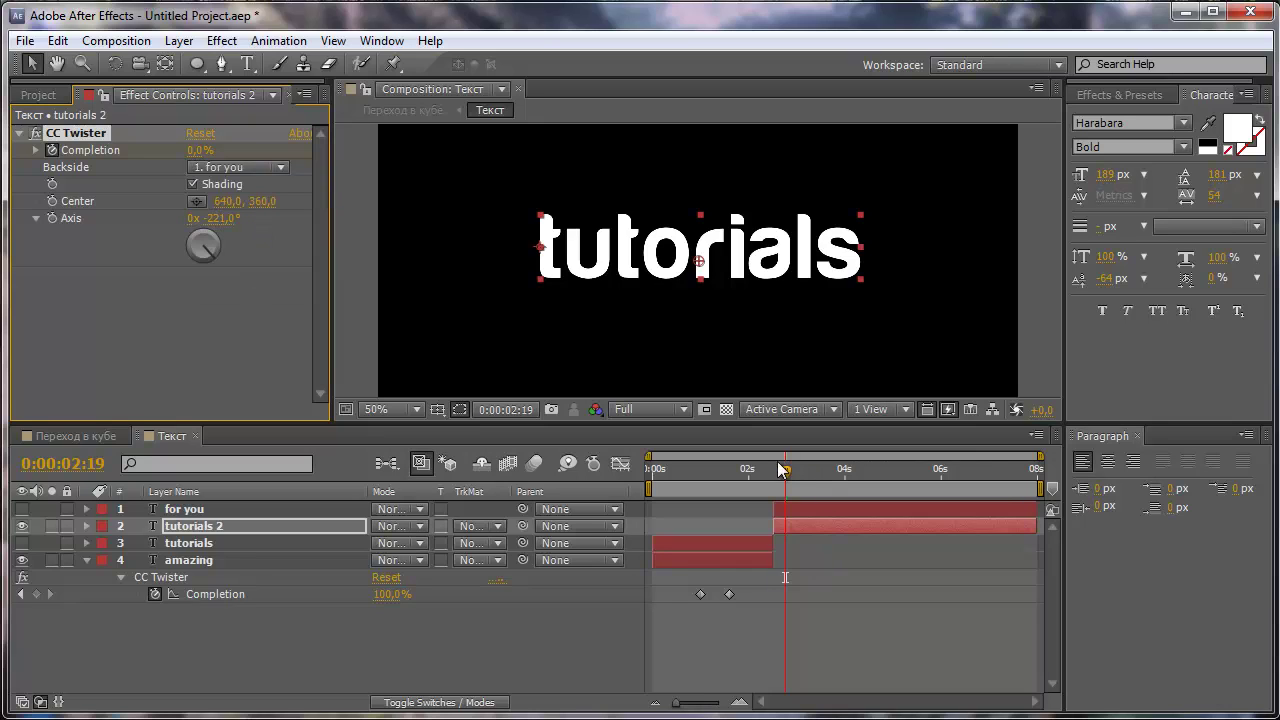
pyautogui.moveTo(789, 478)
pyautogui.mouseDown()
pyautogui.moveTo(814, 488)
pyautogui.moveTo(789, 492)
pyautogui.moveTo(821, 488)
pyautogui.mouseUp()
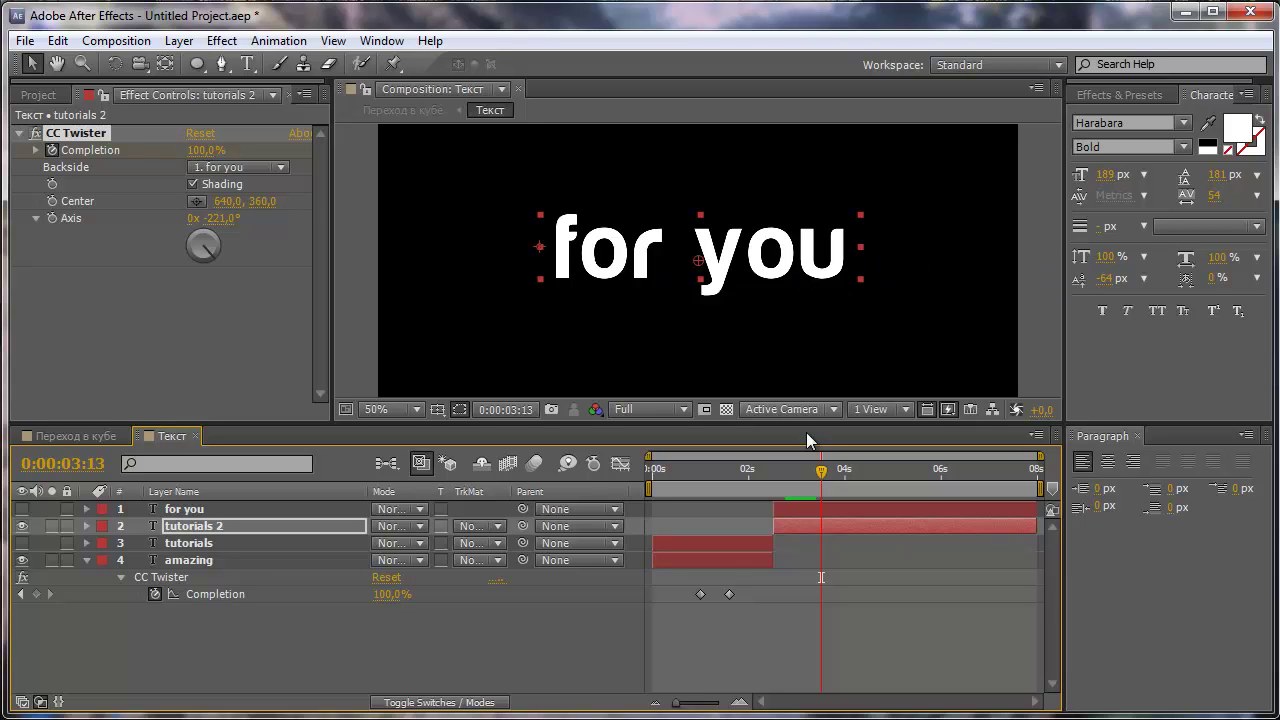
pyautogui.moveTo(816, 483); pyautogui.dragTo(796, 474)
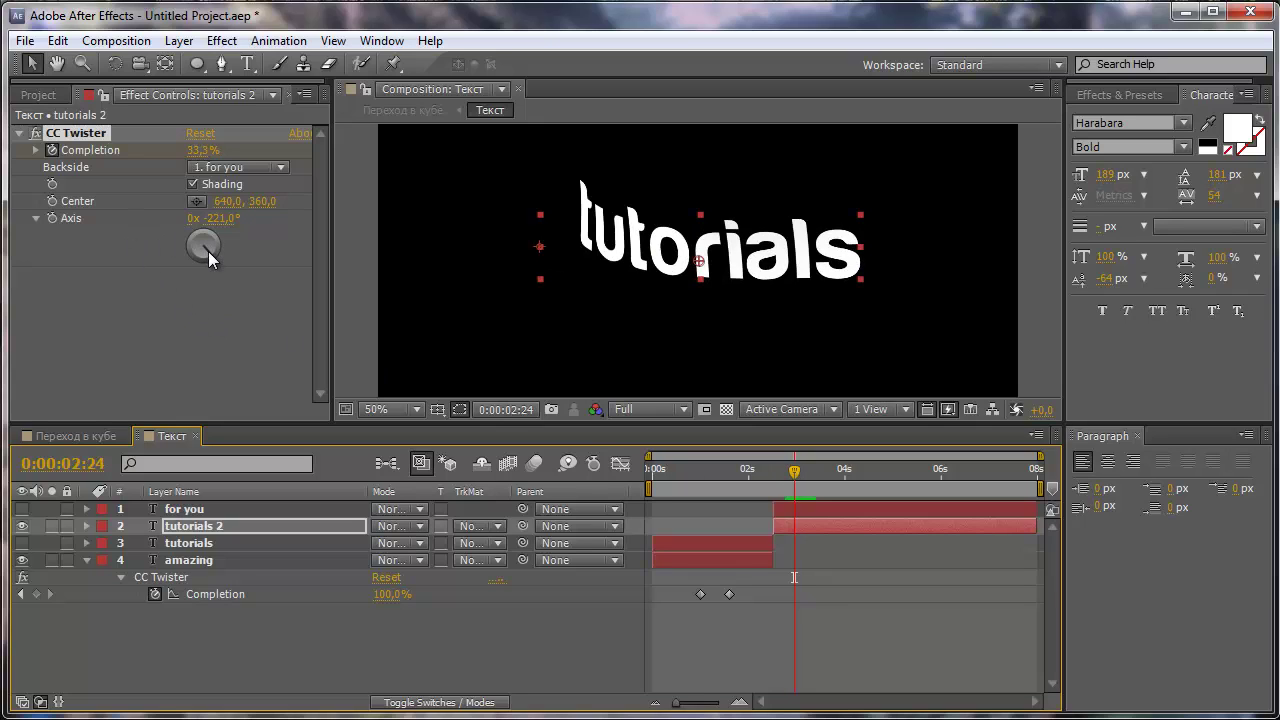
pyautogui.moveTo(208, 251); pyautogui.dragTo(188, 251)
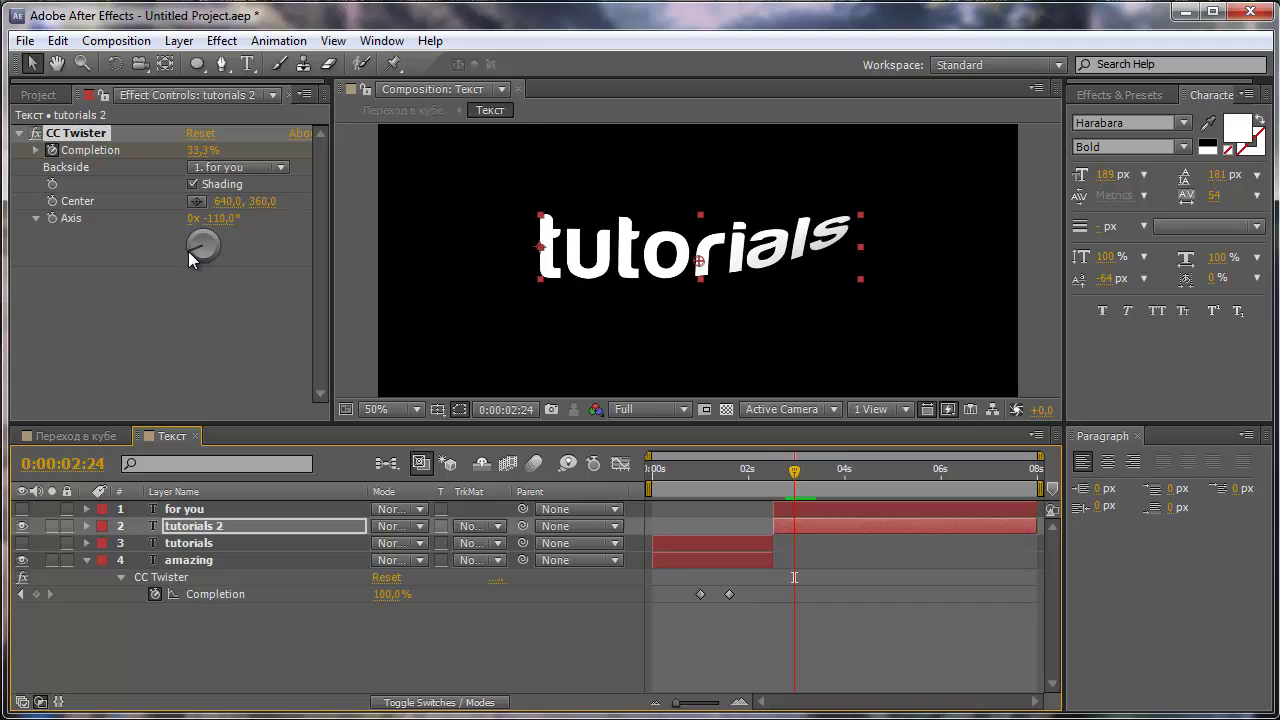
pyautogui.moveTo(188, 251); pyautogui.dragTo(187, 252)
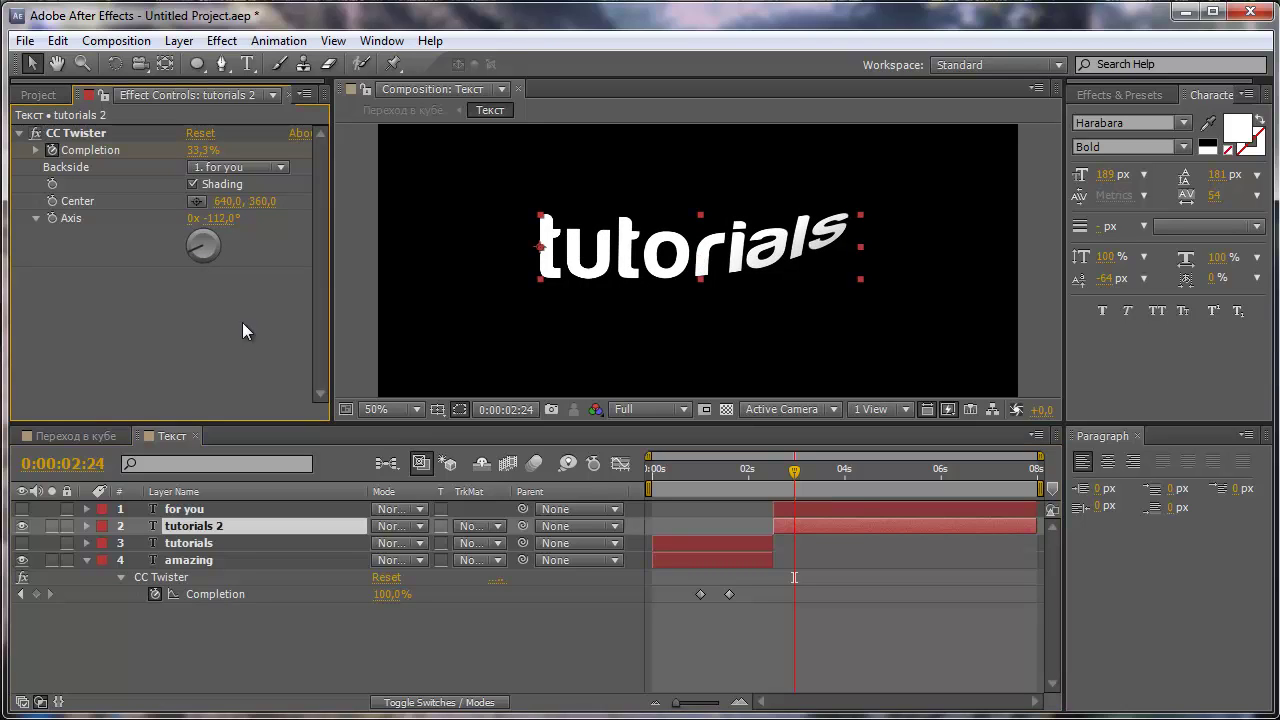
pyautogui.click(188, 529)
pyautogui.press('u')
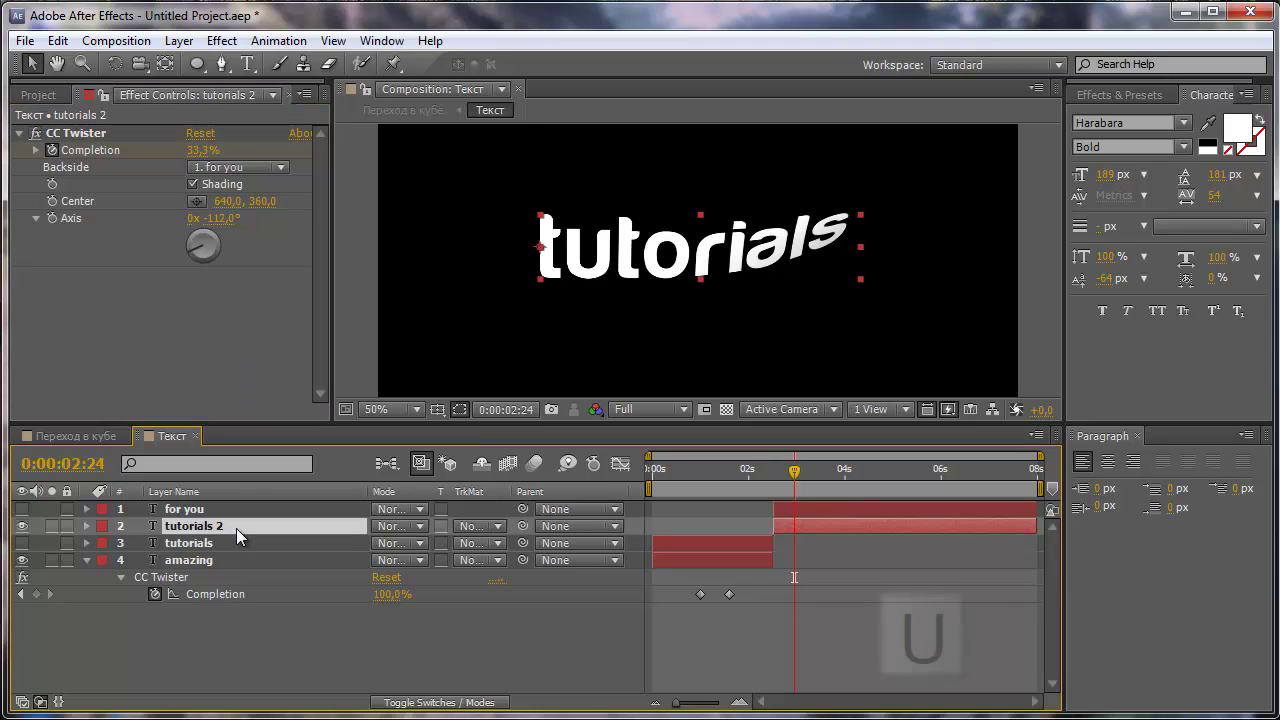
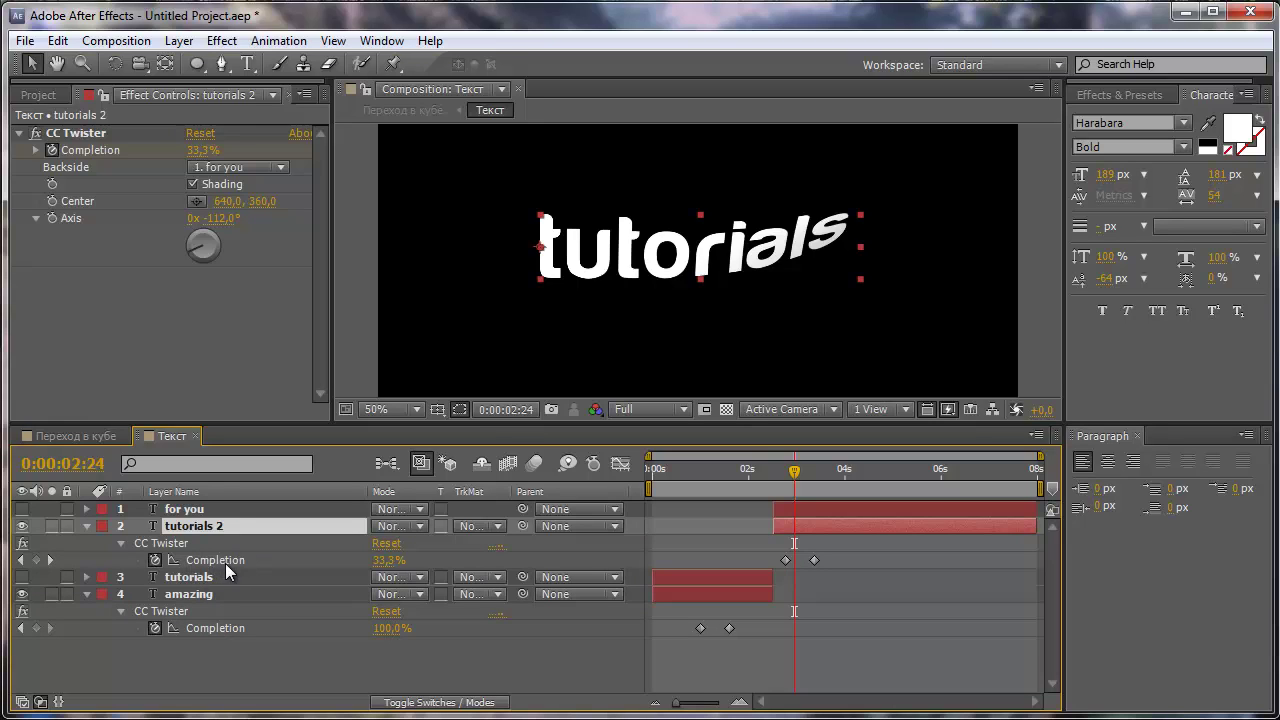
# Shift the tutorials 2 CC Twister Completion keyframes later so the twist starts after 3 seconds
pyautogui.click(240, 559)
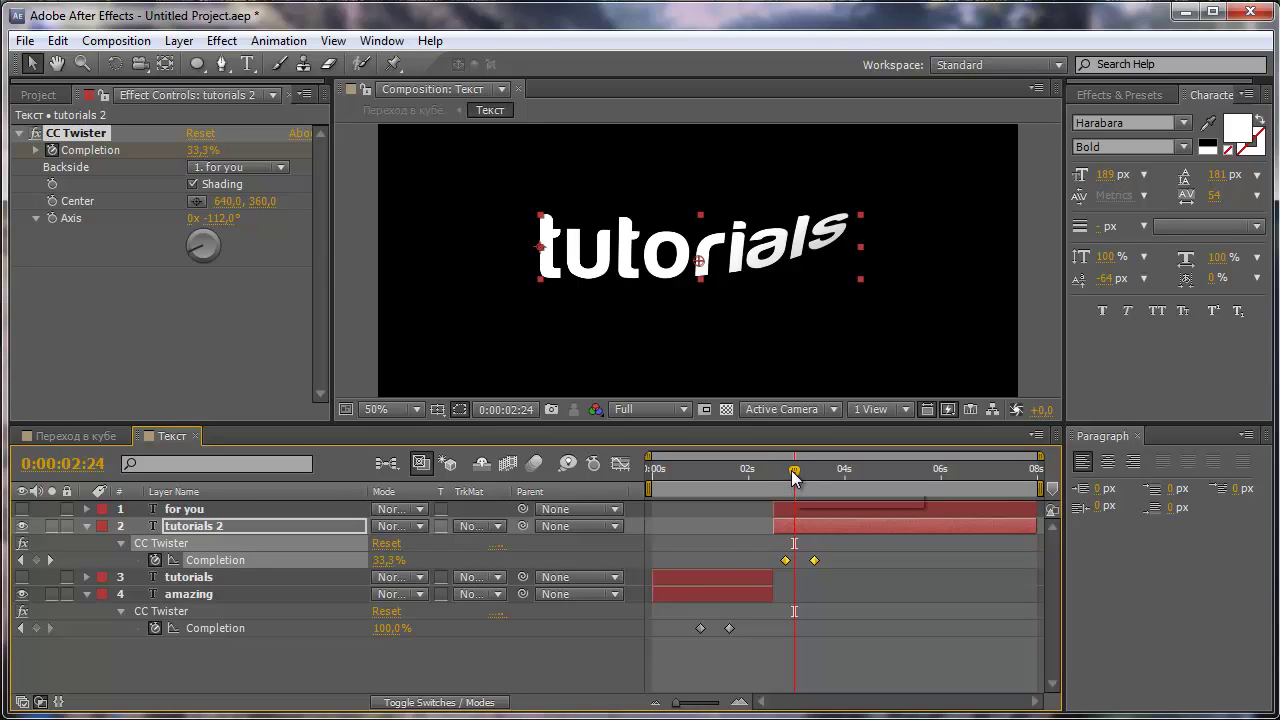
pyautogui.moveTo(795, 477); pyautogui.dragTo(811, 489)
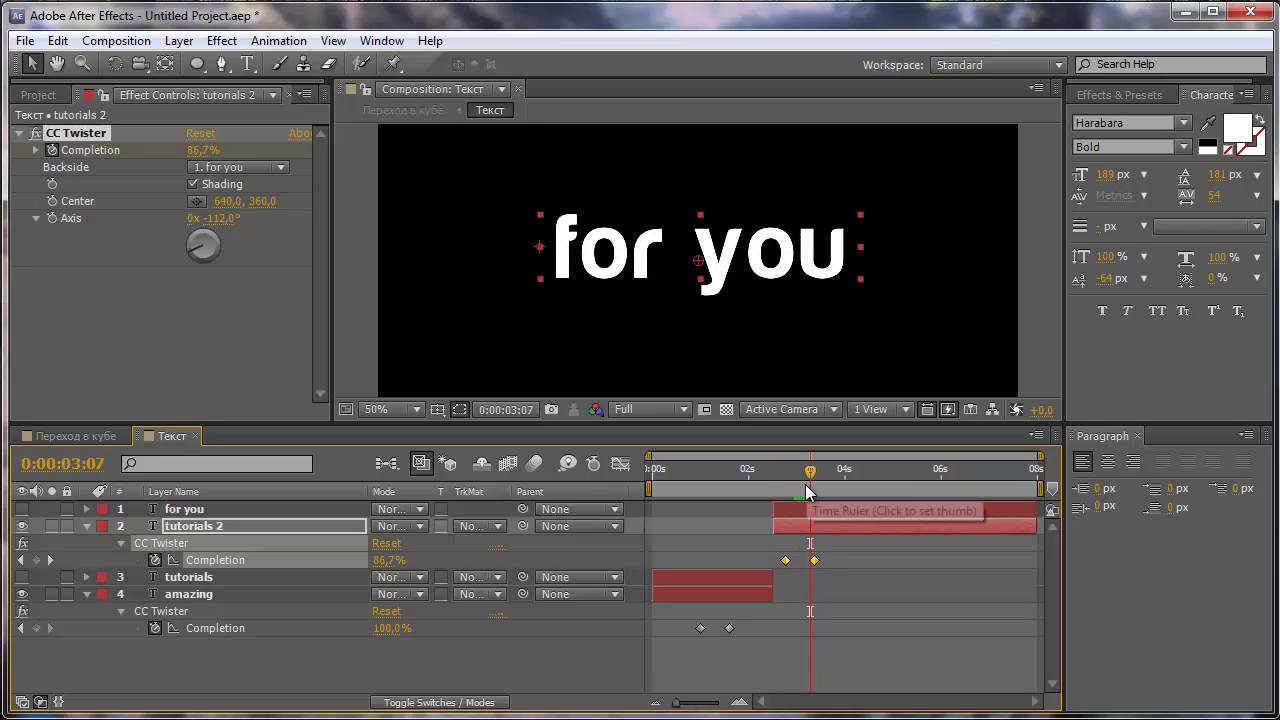
pyautogui.moveTo(786, 560); pyautogui.dragTo(820, 562)
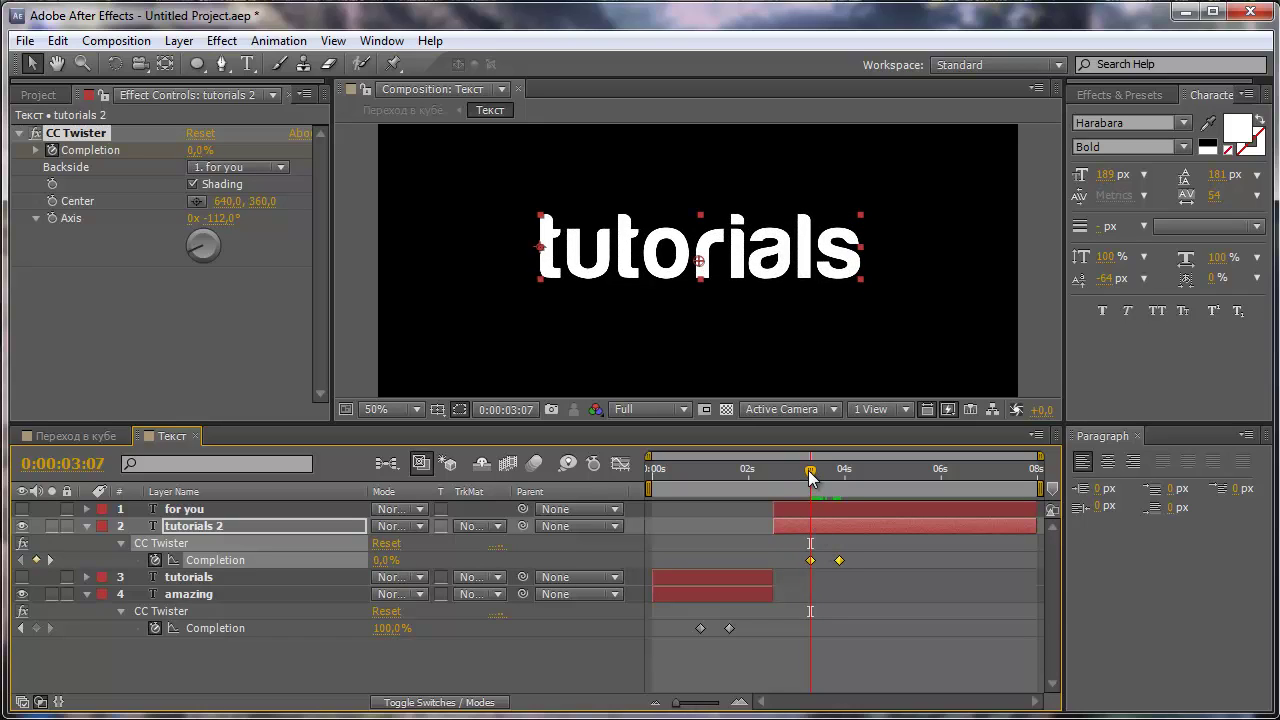
pyautogui.moveTo(811, 470); pyautogui.dragTo(838, 474)
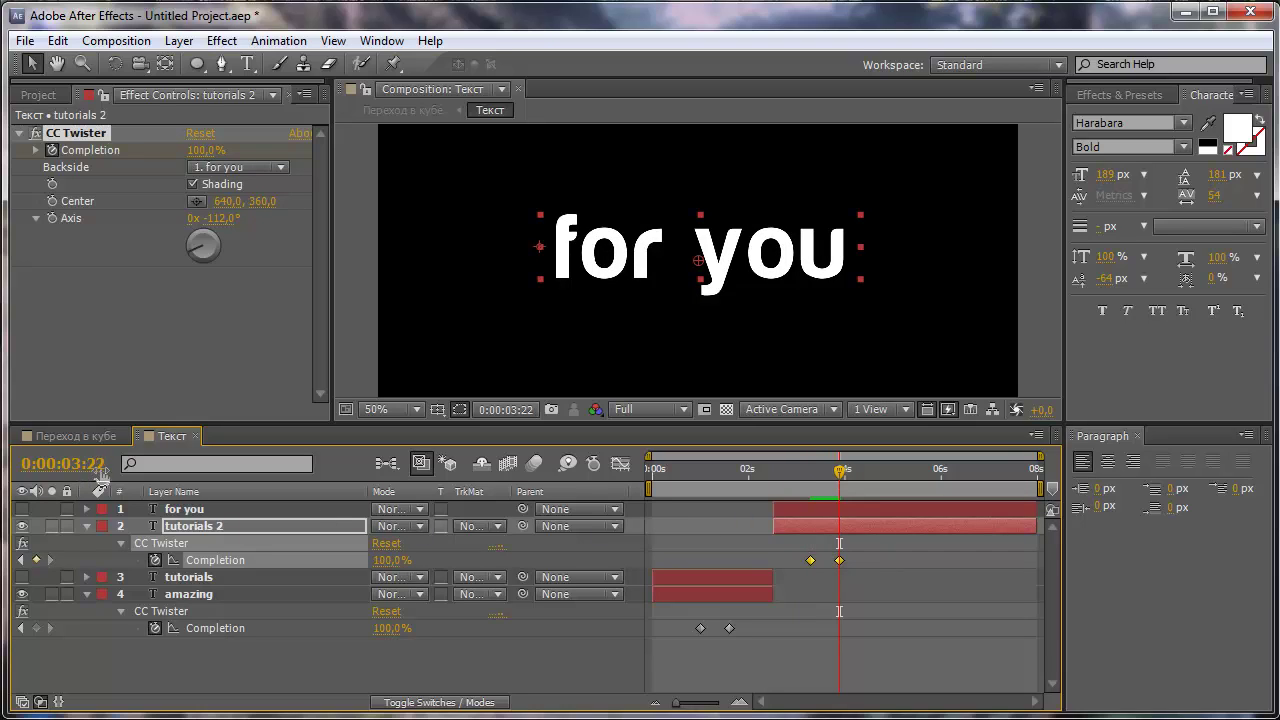
pyautogui.click(287, 663)
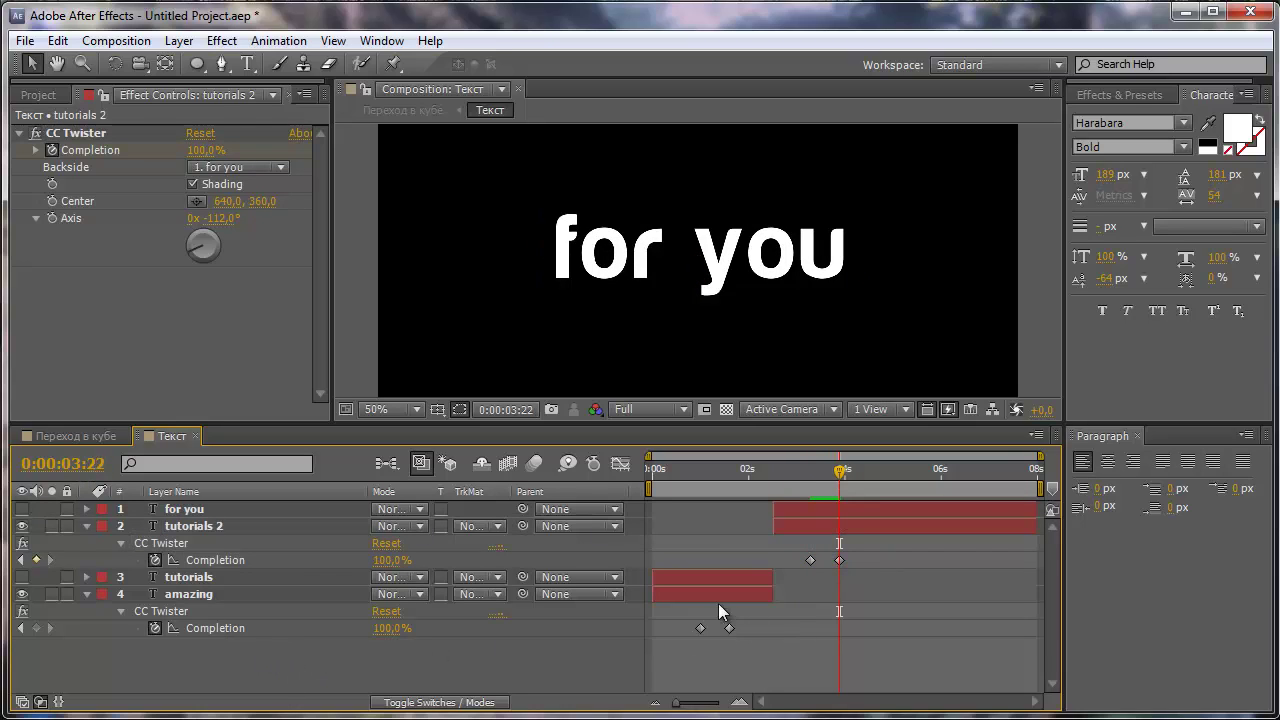
pyautogui.click(61, 434)
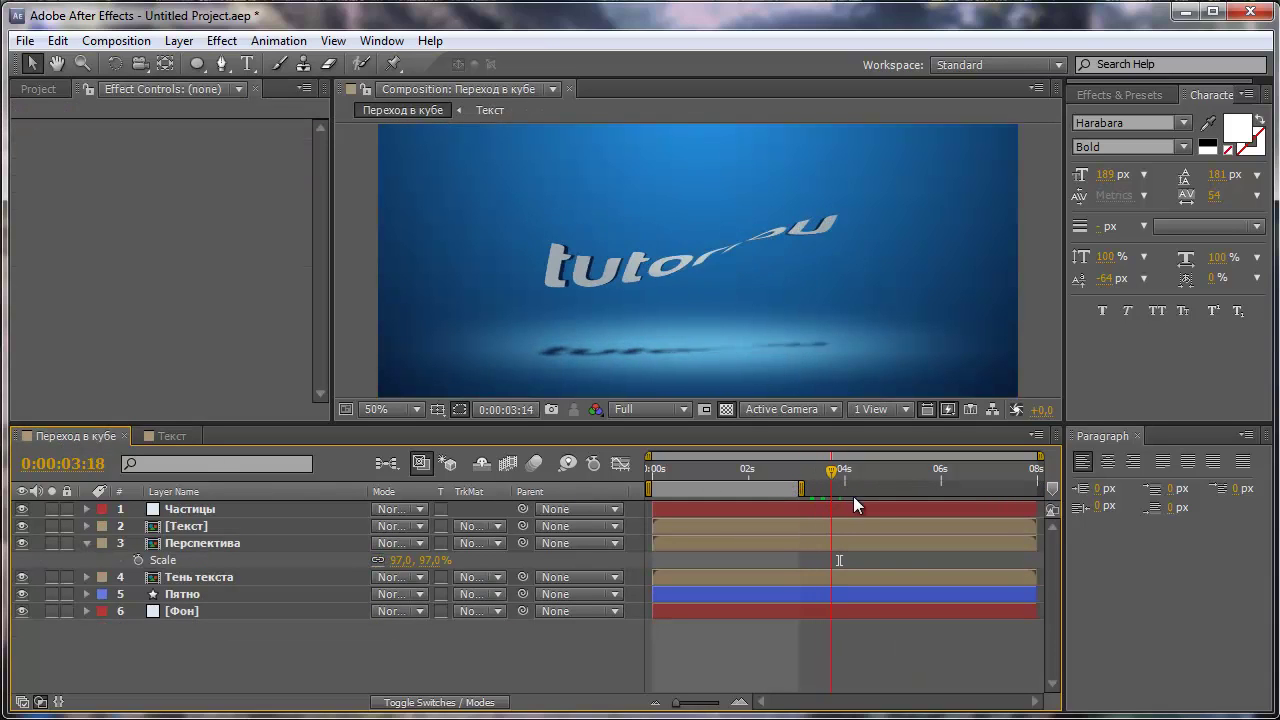
# Extend the work area to 8 seconds and select Частицы to show its CC Particle World settings
pyautogui.moveTo(853, 496); pyautogui.dragTo(1005, 507)
pyautogui.moveTo(805, 488)
pyautogui.mouseDown()
pyautogui.moveTo(1040, 488)
pyautogui.moveTo(808, 480)
pyautogui.moveTo(763, 492)
pyautogui.moveTo(877, 515)
pyautogui.mouseUp()
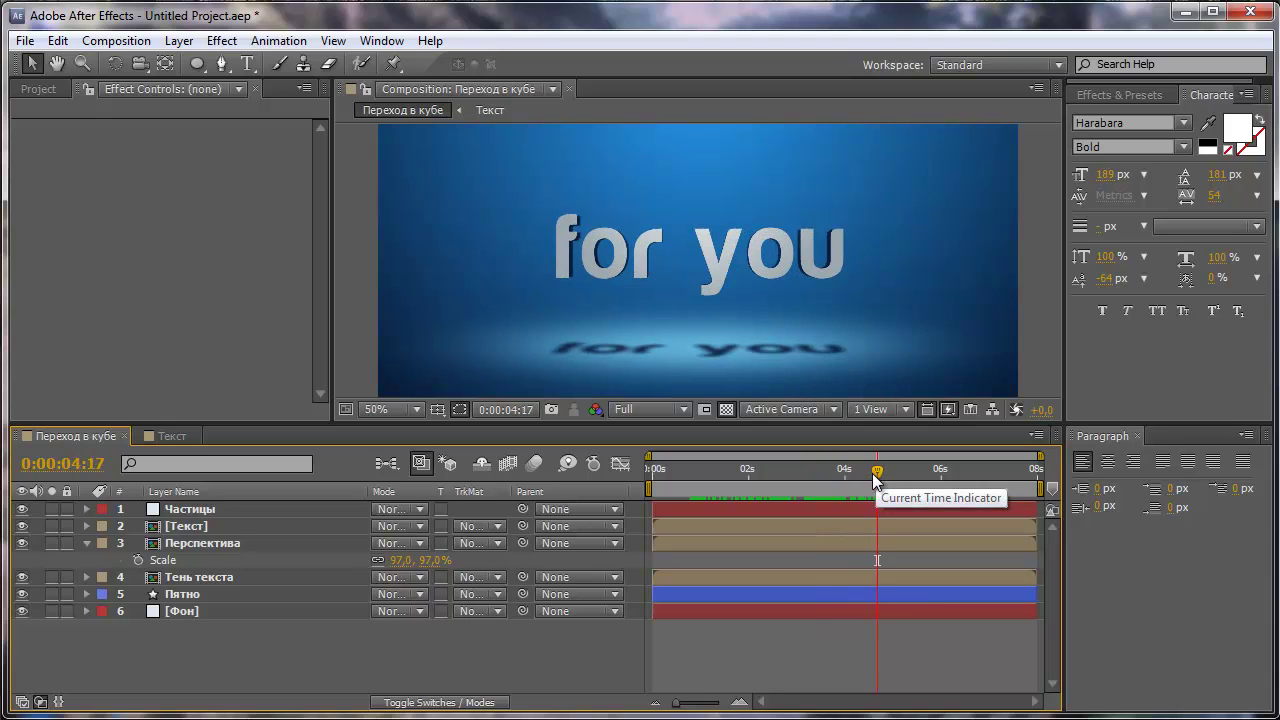
pyautogui.moveTo(873, 473); pyautogui.dragTo(783, 488)
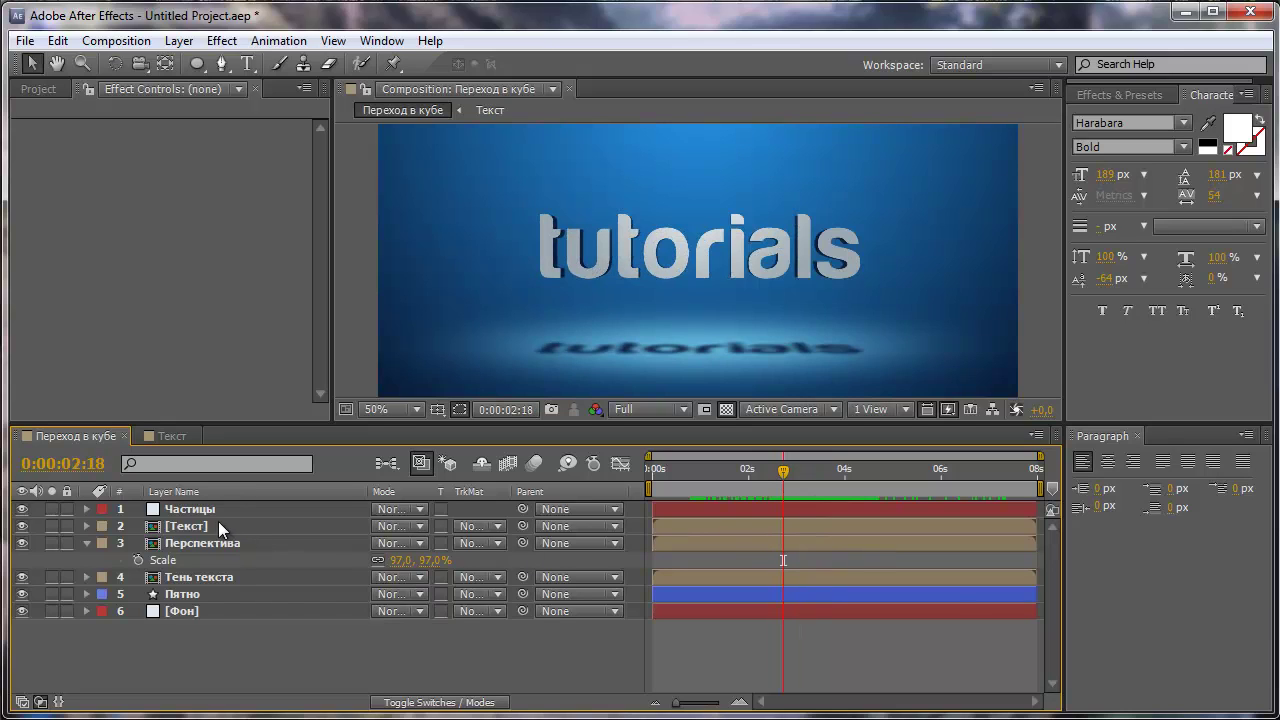
pyautogui.press('u')
pyautogui.click(189, 510)
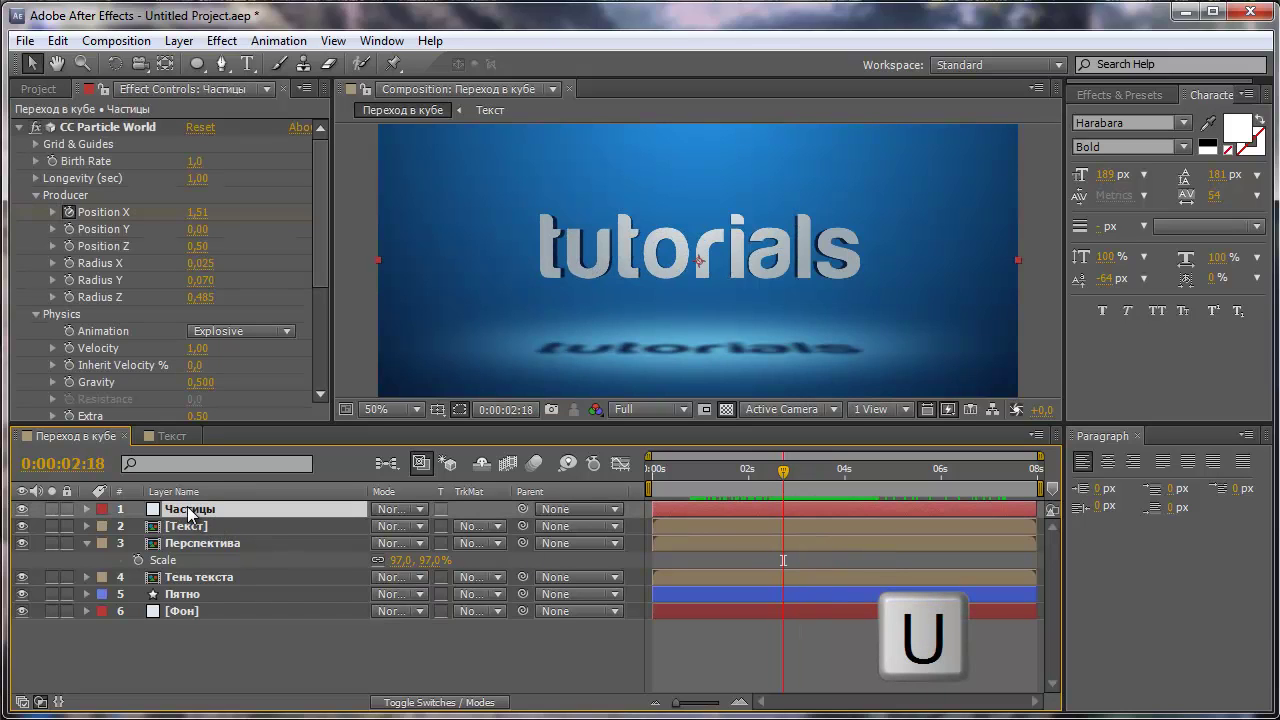
# Keyframe at 2:18, set Hold Particle Release 100% at 2:20 and Position X -1,58 at 4:05
pyautogui.press('u')
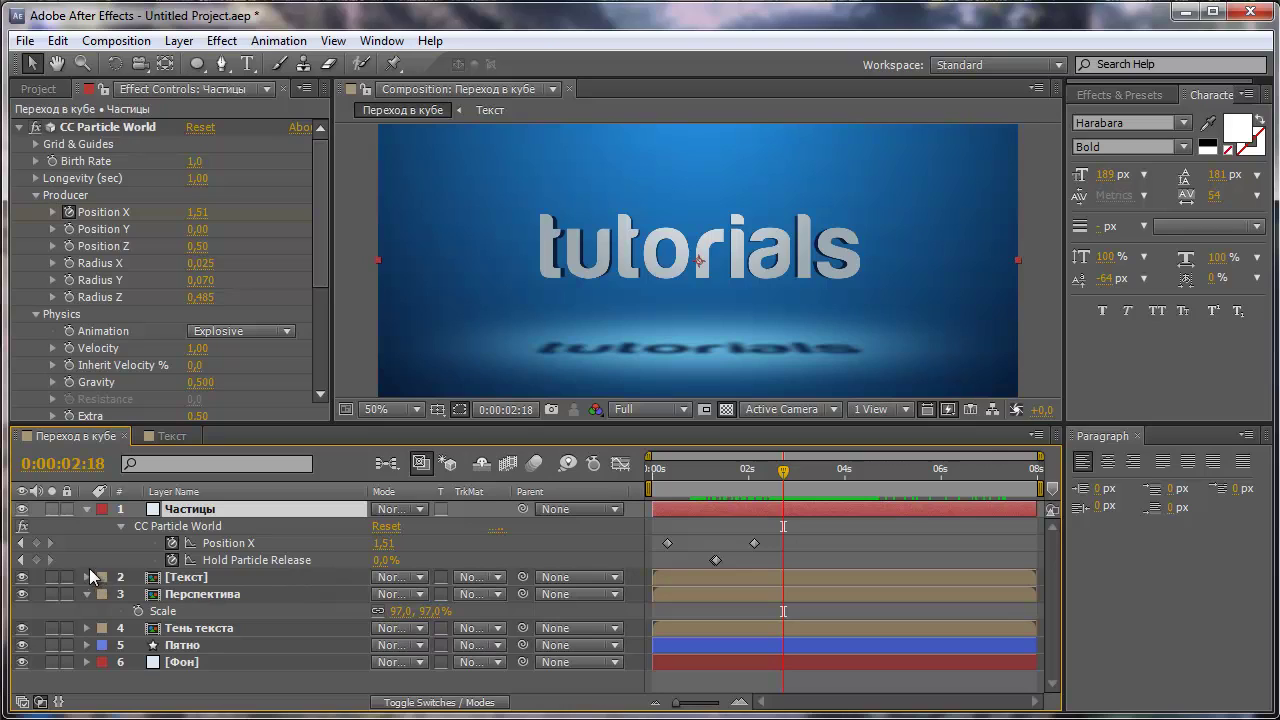
pyautogui.click(36, 543)
pyautogui.click(36, 560)
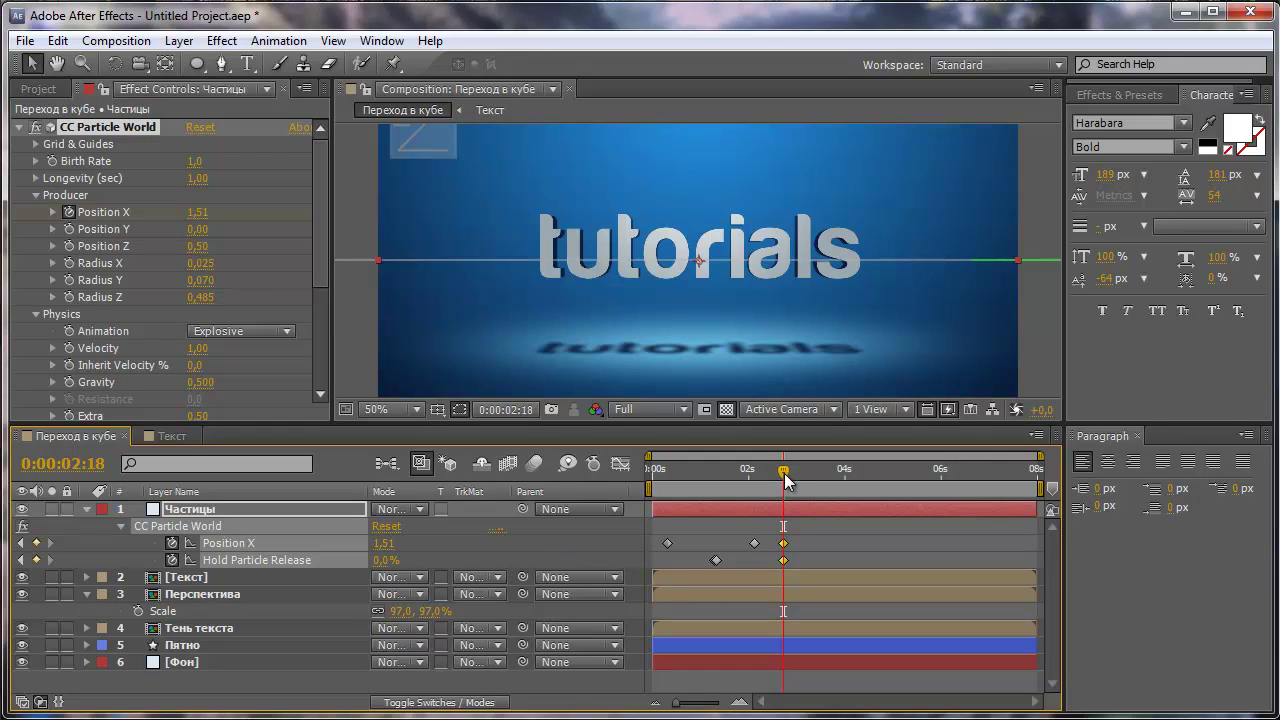
pyautogui.moveTo(783, 472); pyautogui.dragTo(787, 472)
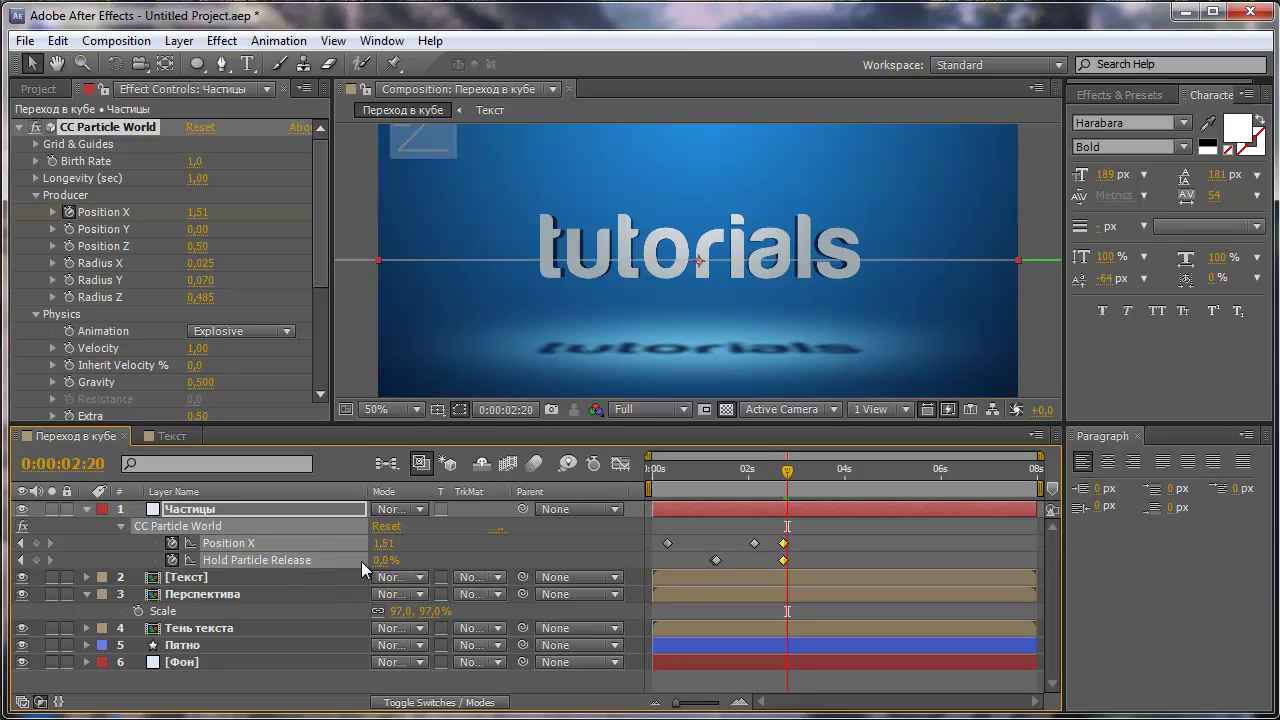
pyautogui.moveTo(386, 560); pyautogui.dragTo(531, 562)
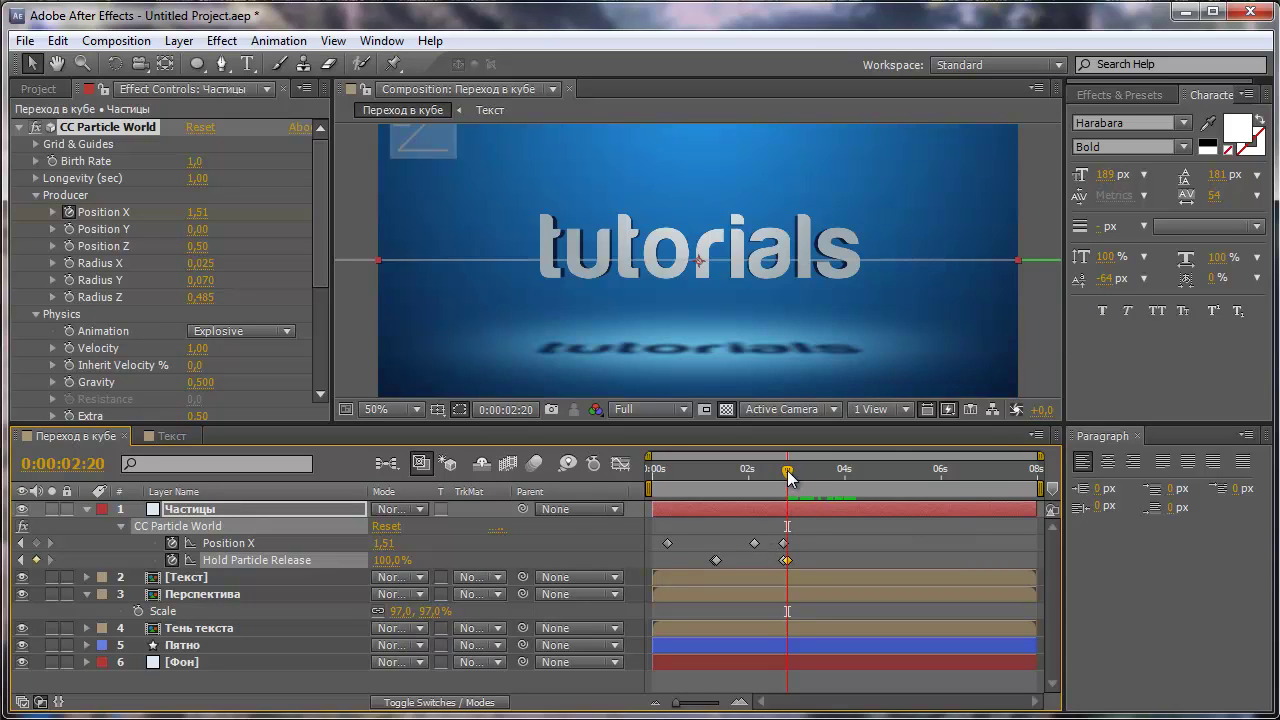
pyautogui.moveTo(789, 474); pyautogui.dragTo(855, 489)
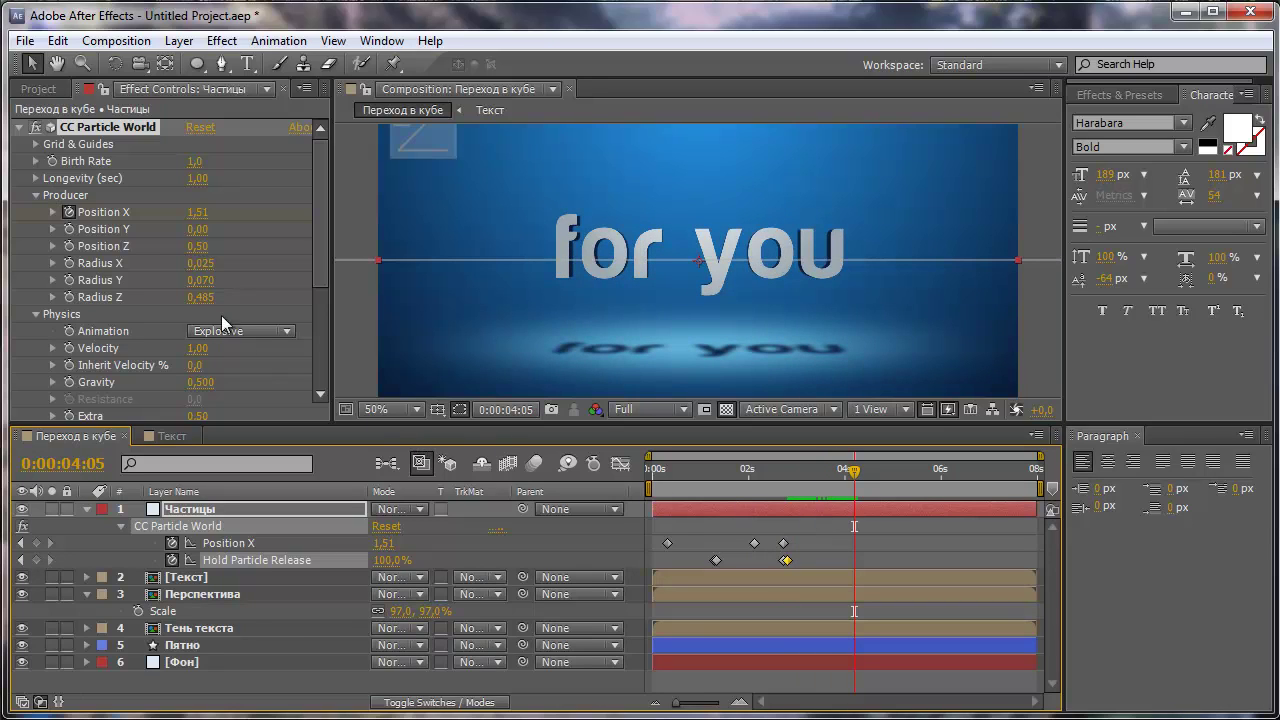
pyautogui.moveTo(199, 215)
pyautogui.mouseDown()
pyautogui.moveTo(120, 213)
pyautogui.moveTo(171, 206)
pyautogui.mouseUp()
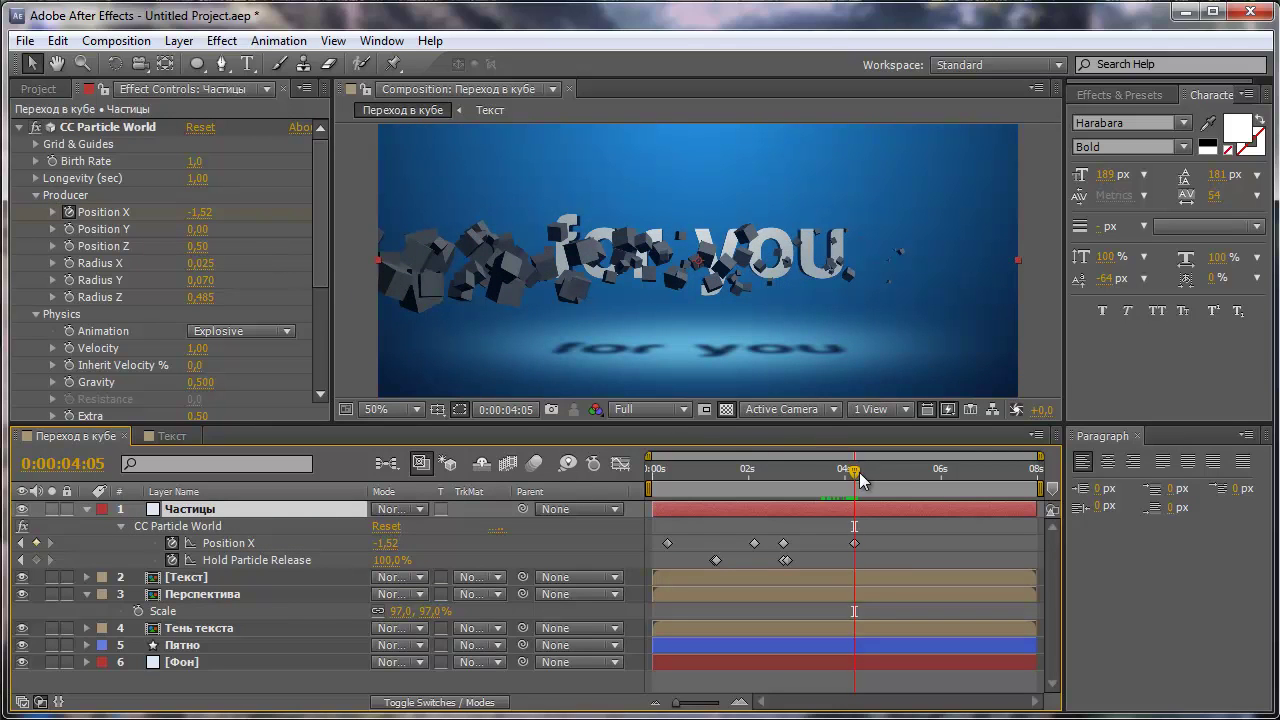
# Keyframe Hold Particle Release at 100% on 3:12 and 0% on 3:13
pyautogui.moveTo(860, 481)
pyautogui.mouseDown()
pyautogui.moveTo(800, 503)
pyautogui.moveTo(820, 508)
pyautogui.mouseUp()
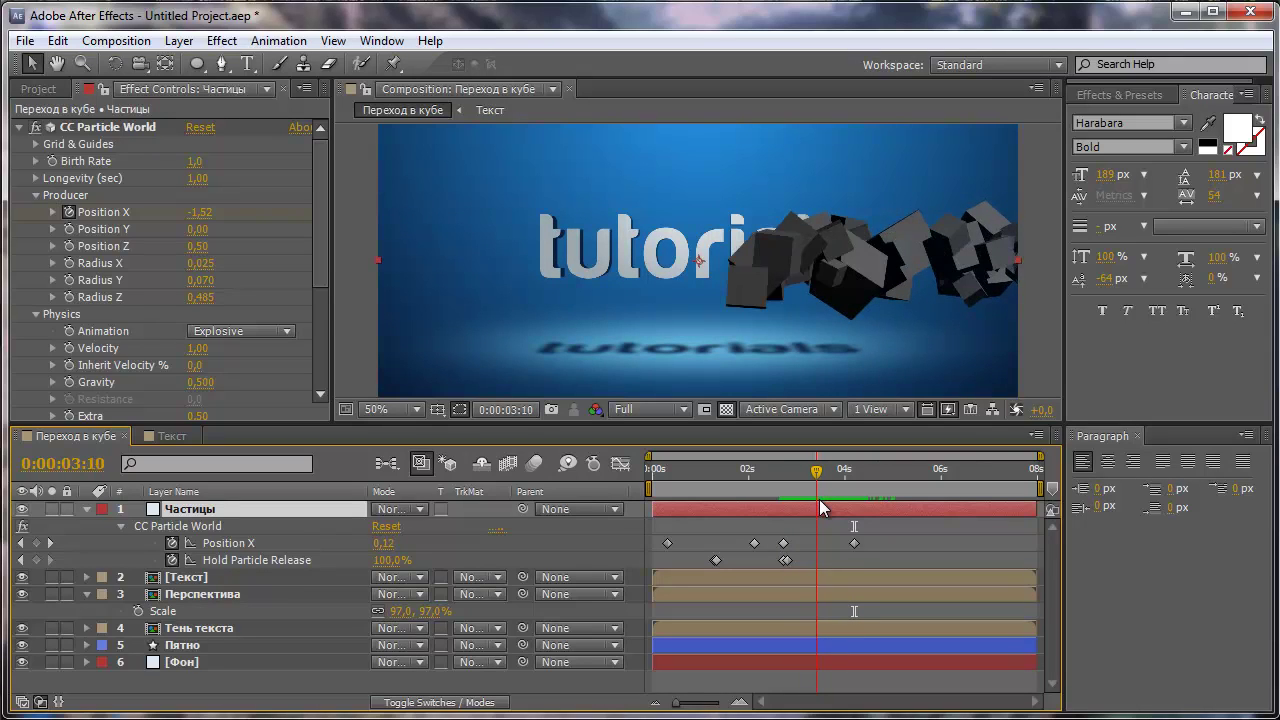
pyautogui.moveTo(820, 508); pyautogui.dragTo(823, 507)
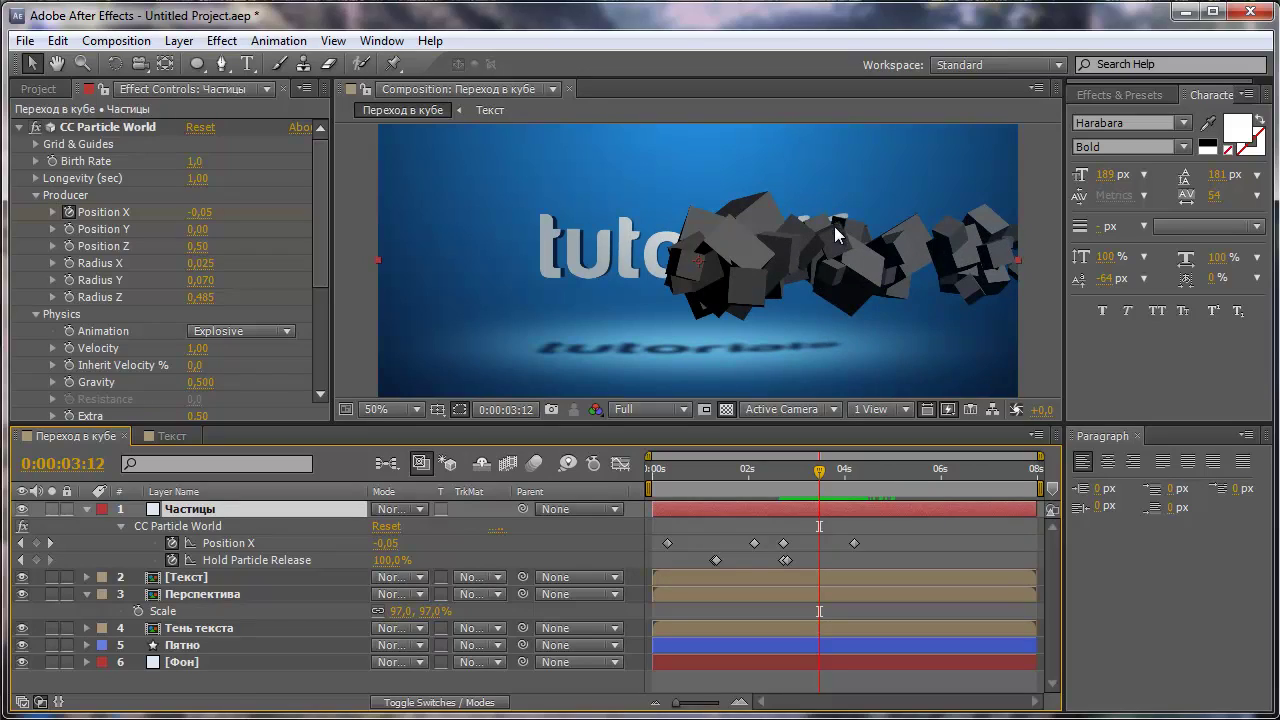
pyautogui.click(38, 560)
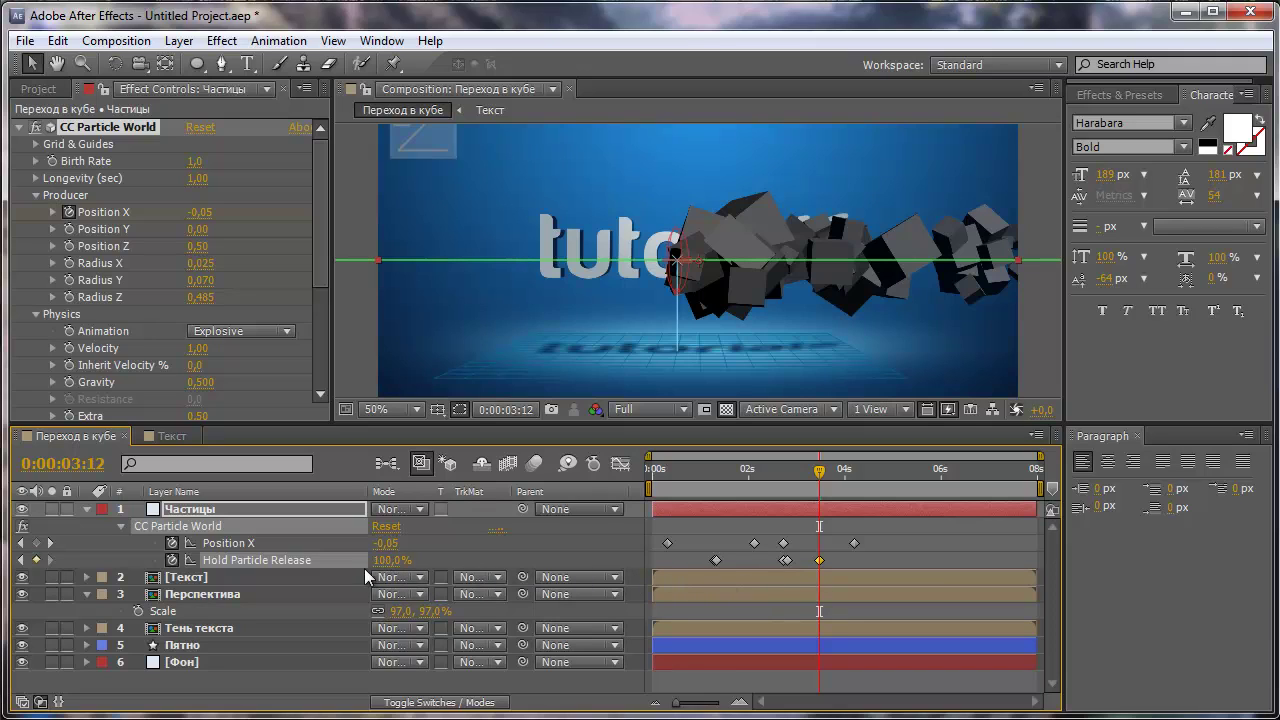
pyautogui.hotkey('ctrl', 'Right')
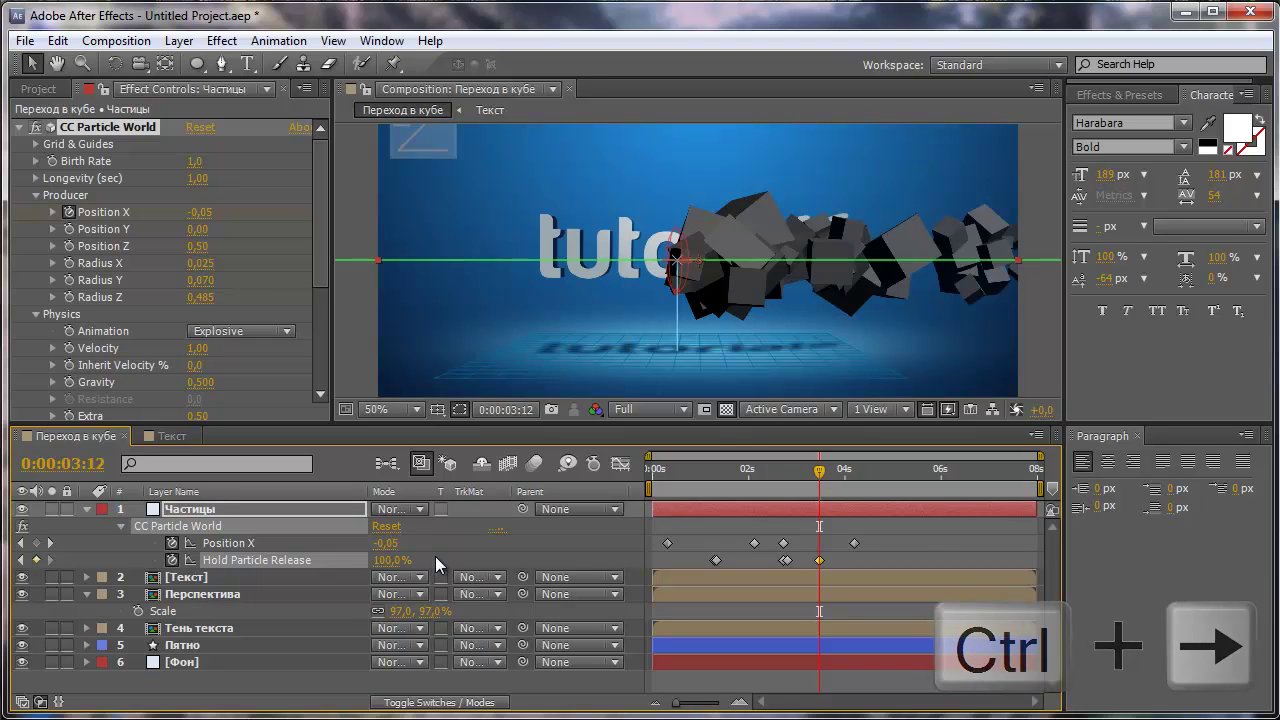
pyautogui.hotkey('ctrl', 'Right')
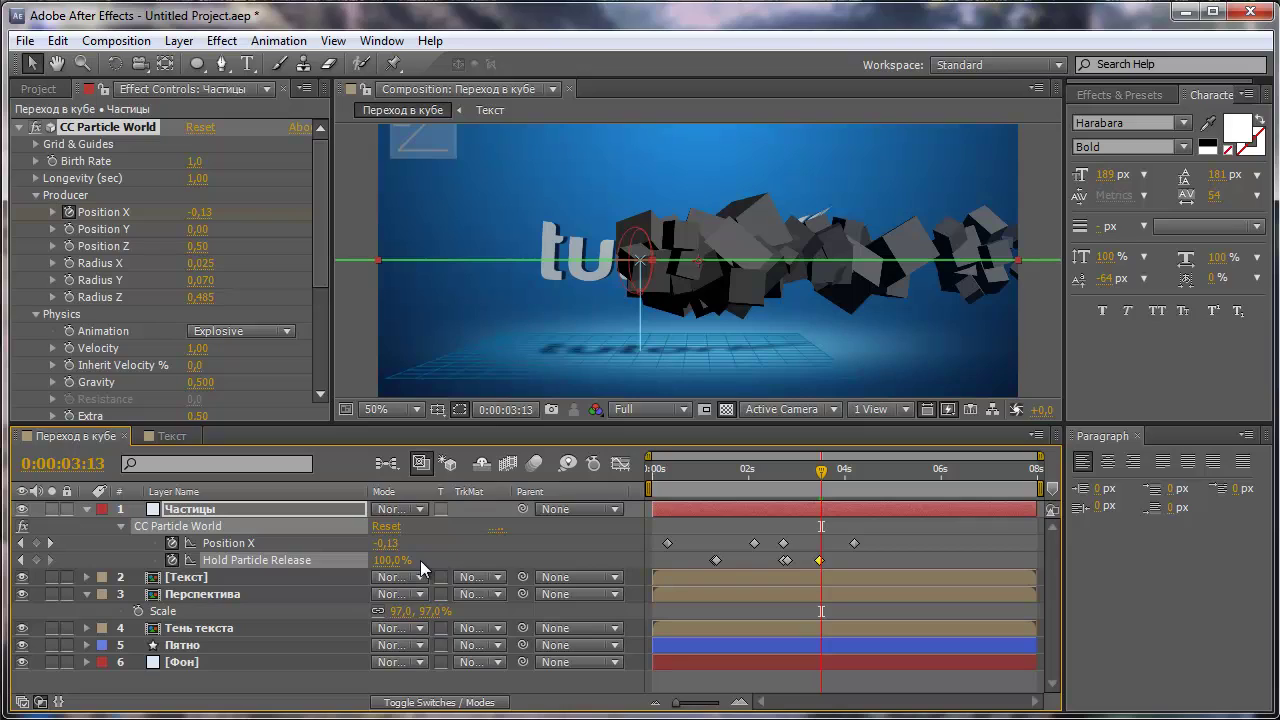
pyautogui.click(390, 560)
pyautogui.click(565, 561)
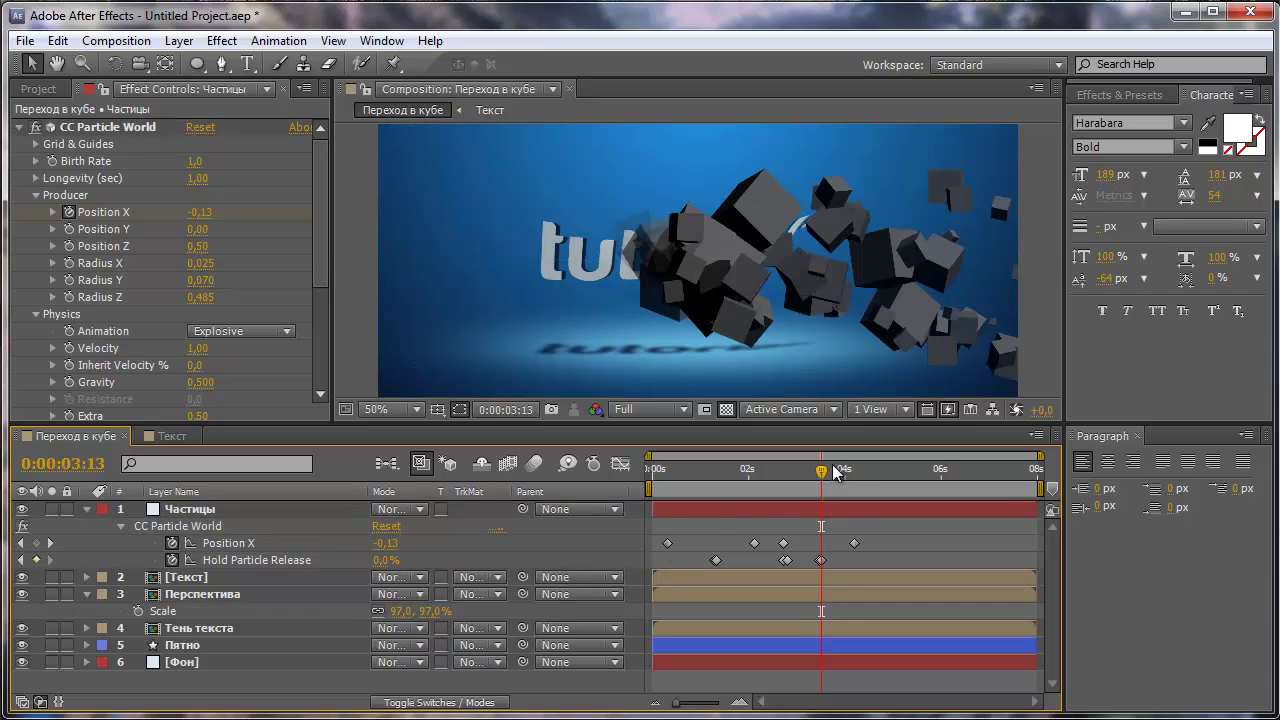
pyautogui.click(768, 470)
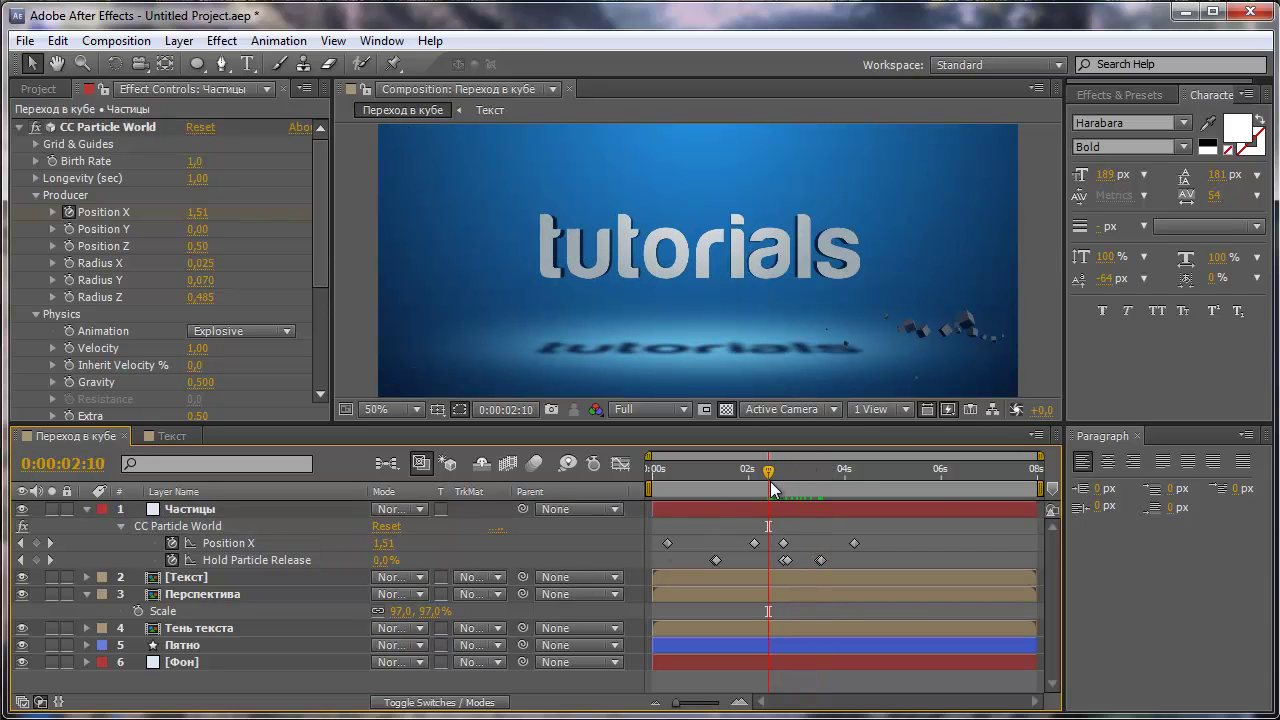
# Preview the cube transition between 2:10 and 5:01
pyautogui.press('b')
pyautogui.moveTo(763, 474); pyautogui.dragTo(895, 474)
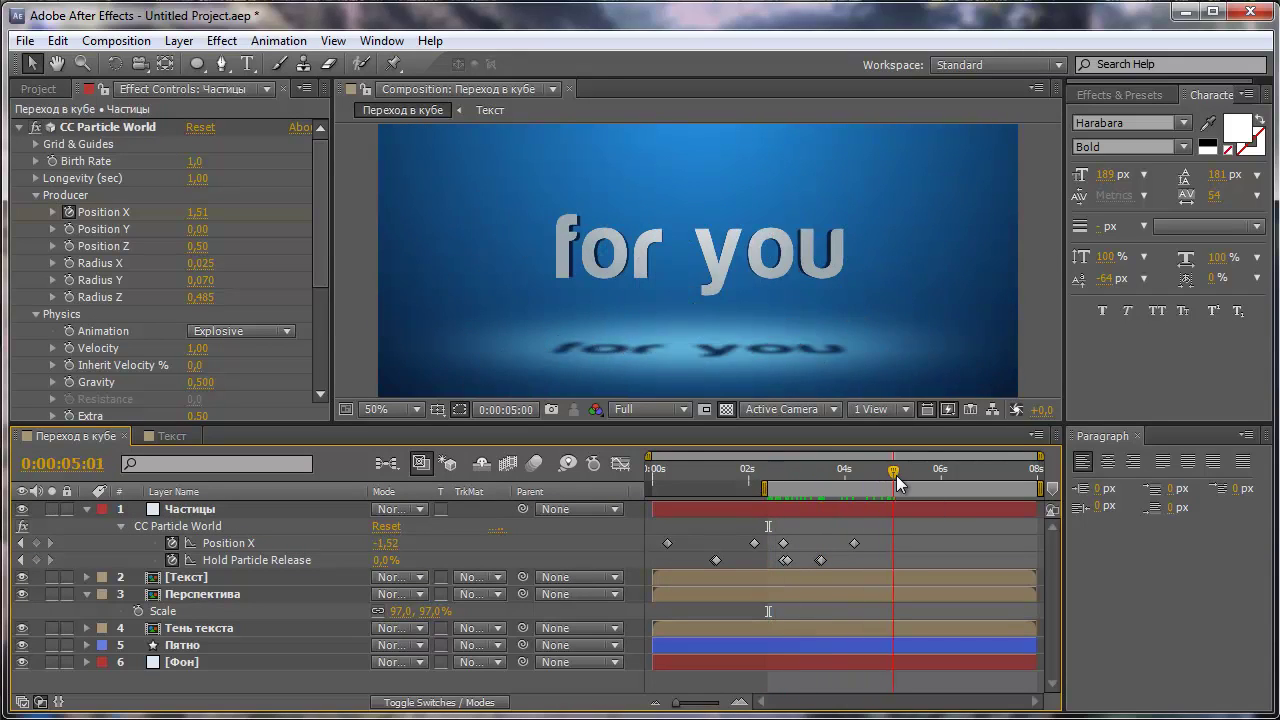
pyautogui.press('n')
pyautogui.press('space')
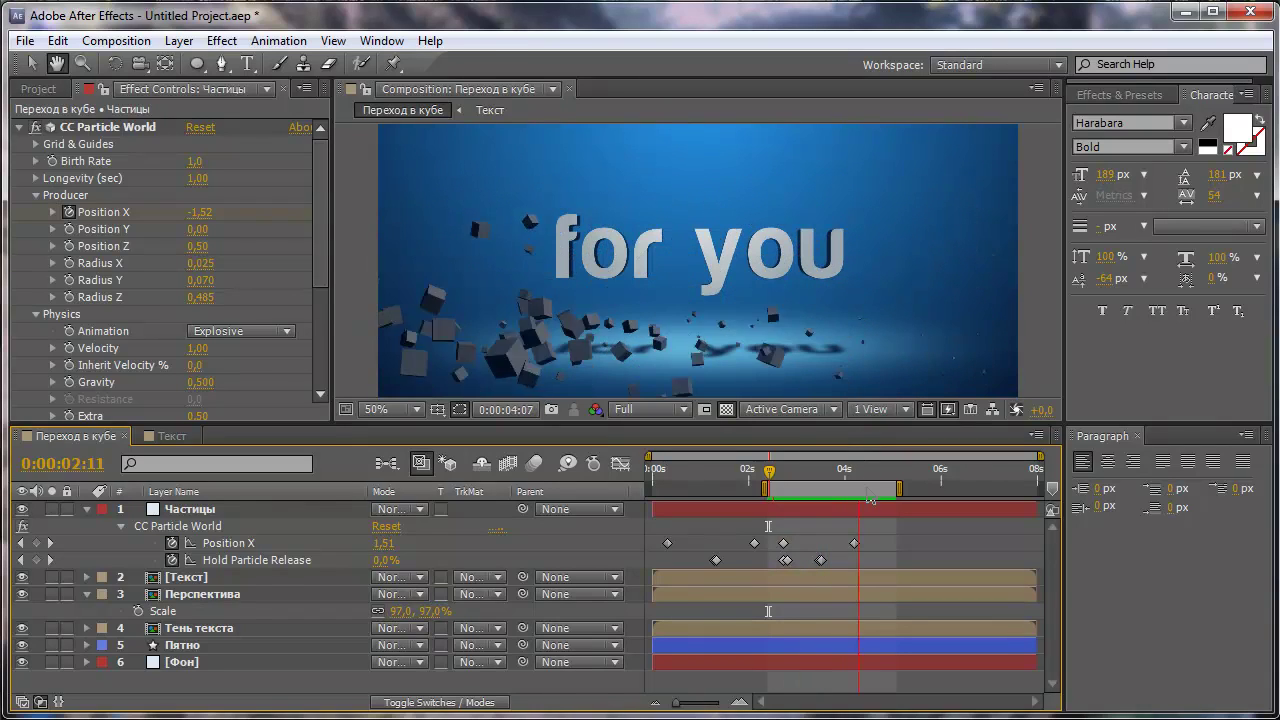
# Reset the work area to the full 8-second comp and collapse Частицы's properties
pyautogui.moveTo(765, 488); pyautogui.dragTo(656, 489)
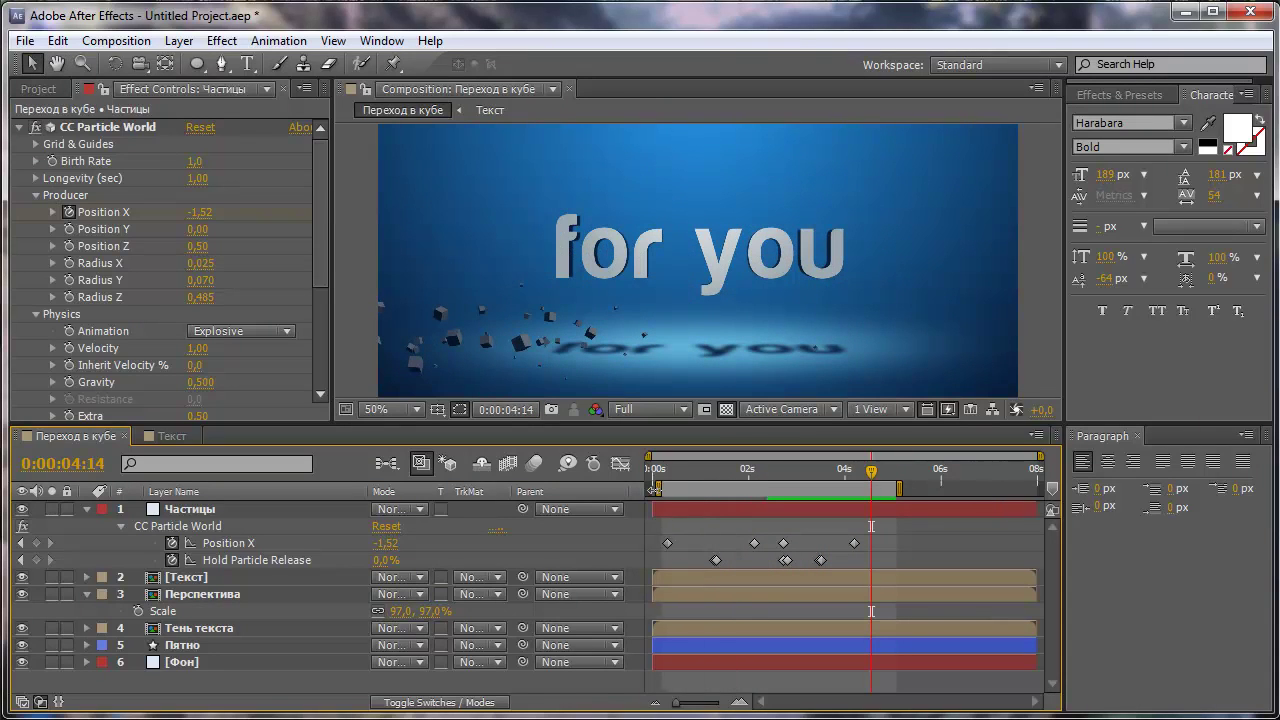
pyautogui.moveTo(890, 488); pyautogui.dragTo(1060, 505)
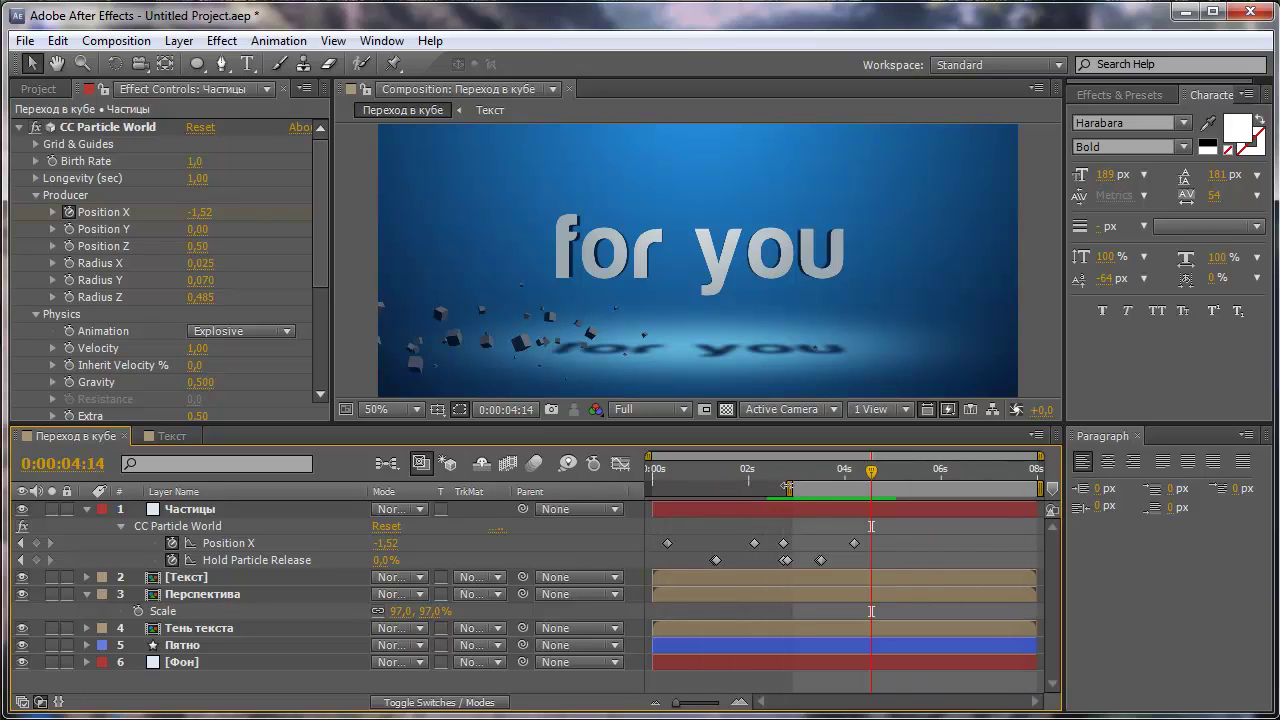
pyautogui.doubleClick(787, 488)
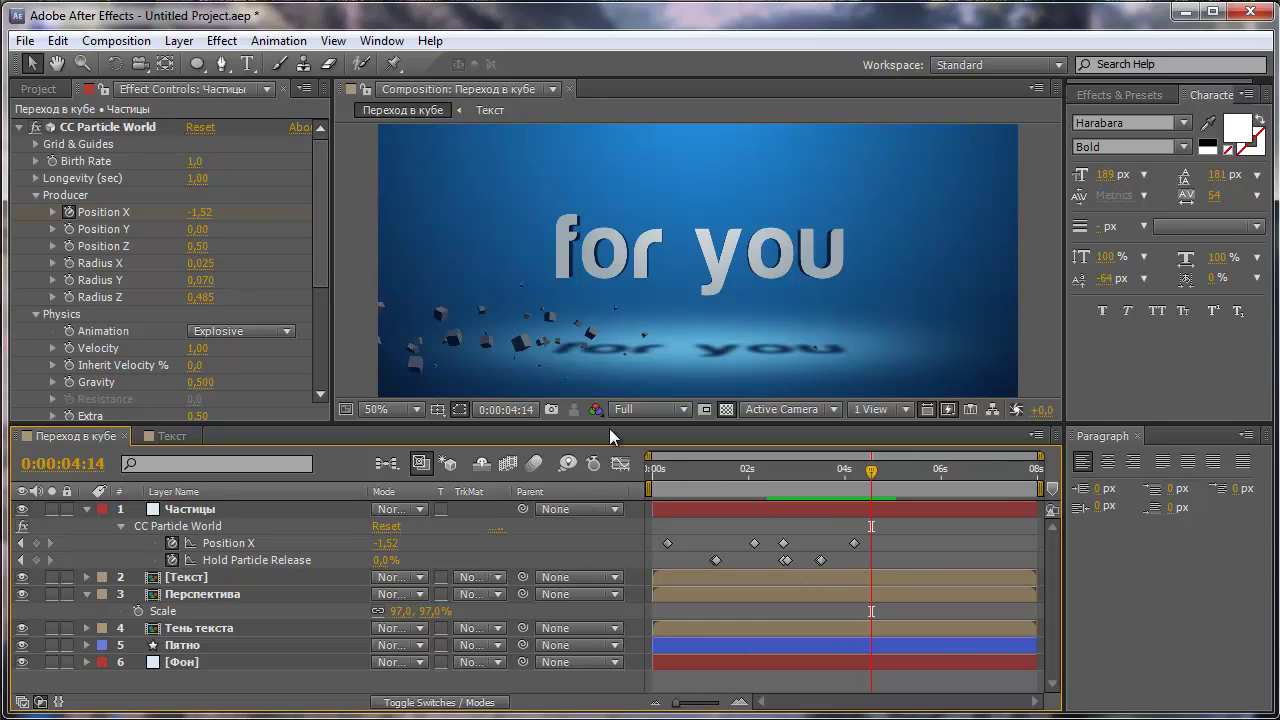
pyautogui.click(85, 509)
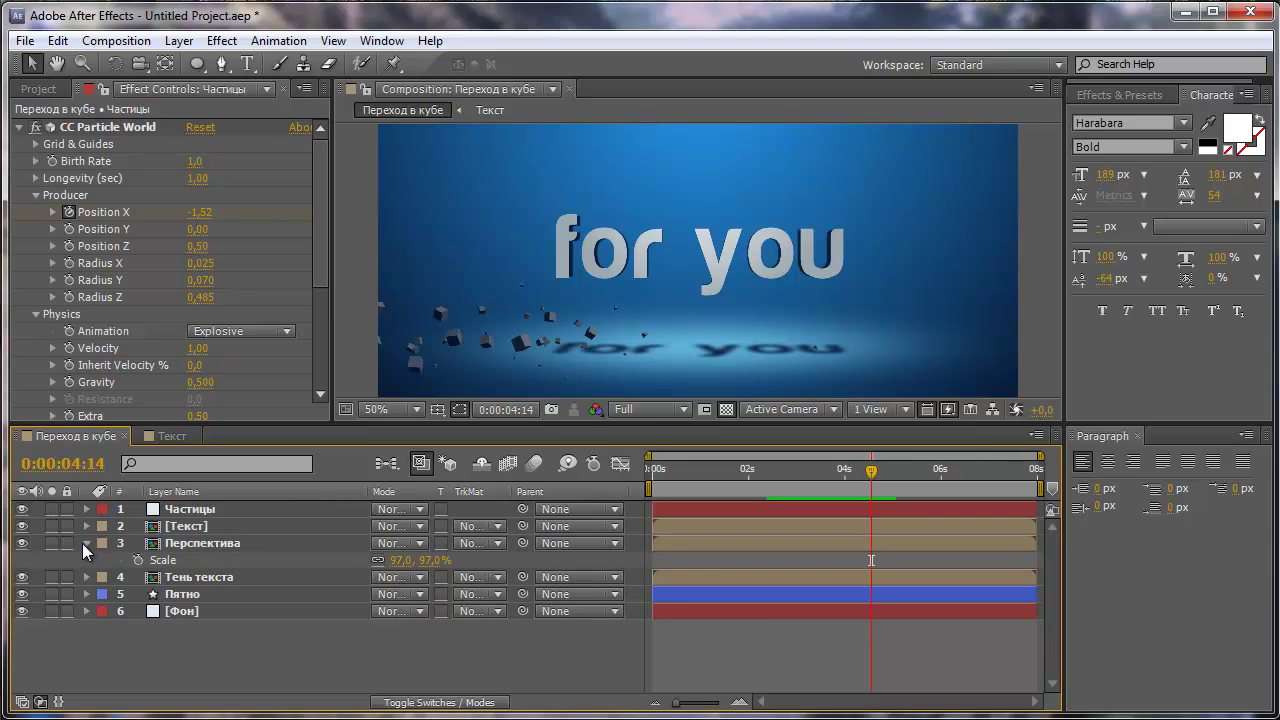
# Collapse Перспектива and hide the shy layers from the timeline
pyautogui.click(85, 543)
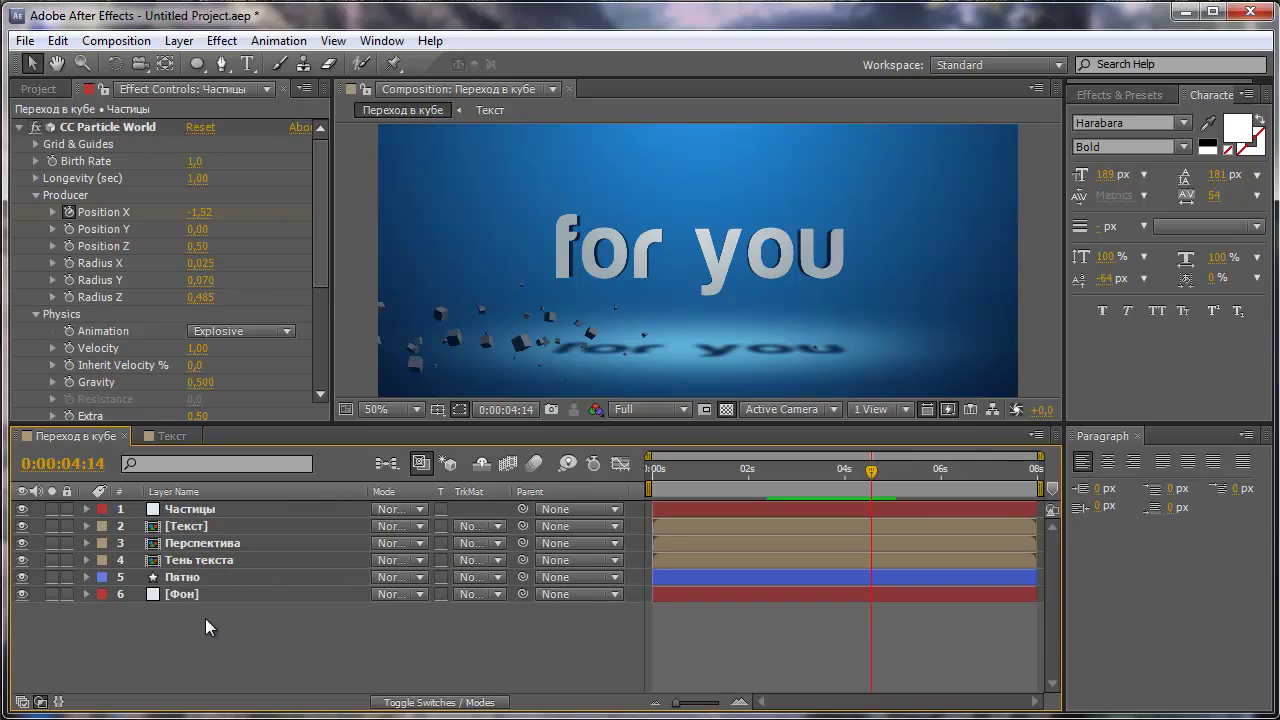
pyautogui.moveTo(208, 632); pyautogui.dragTo(152, 545)
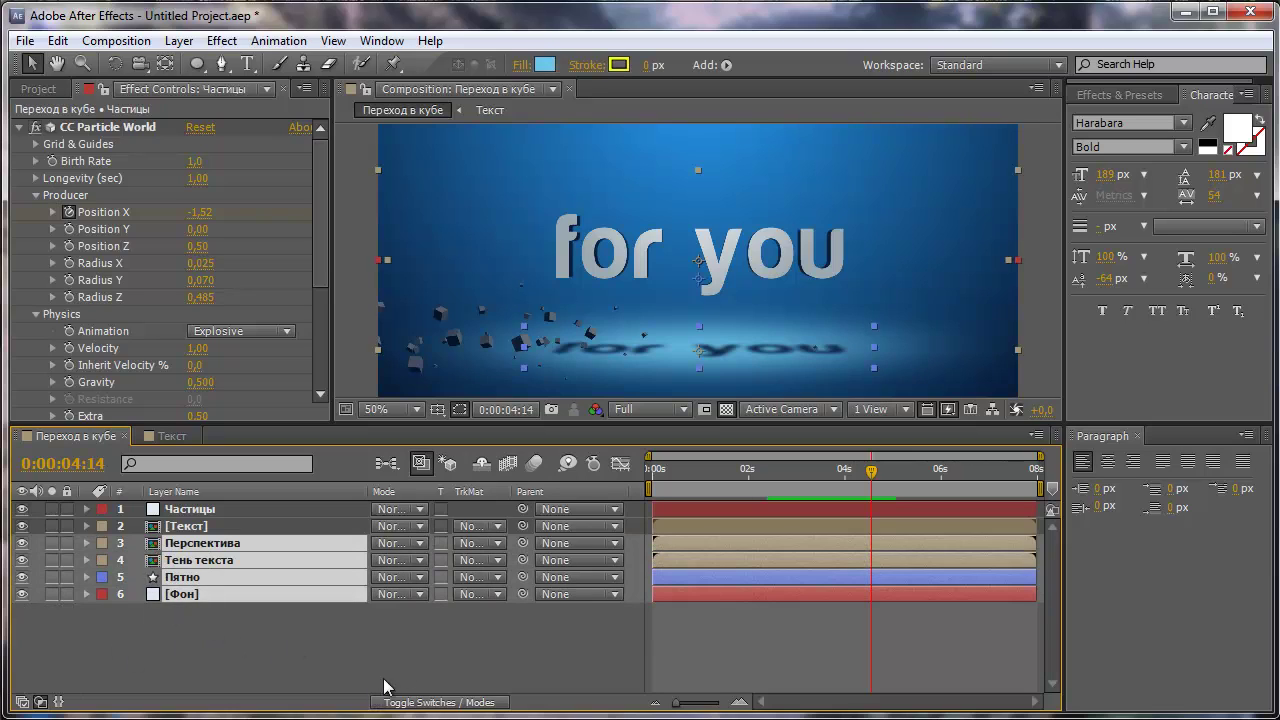
pyautogui.click(458, 701)
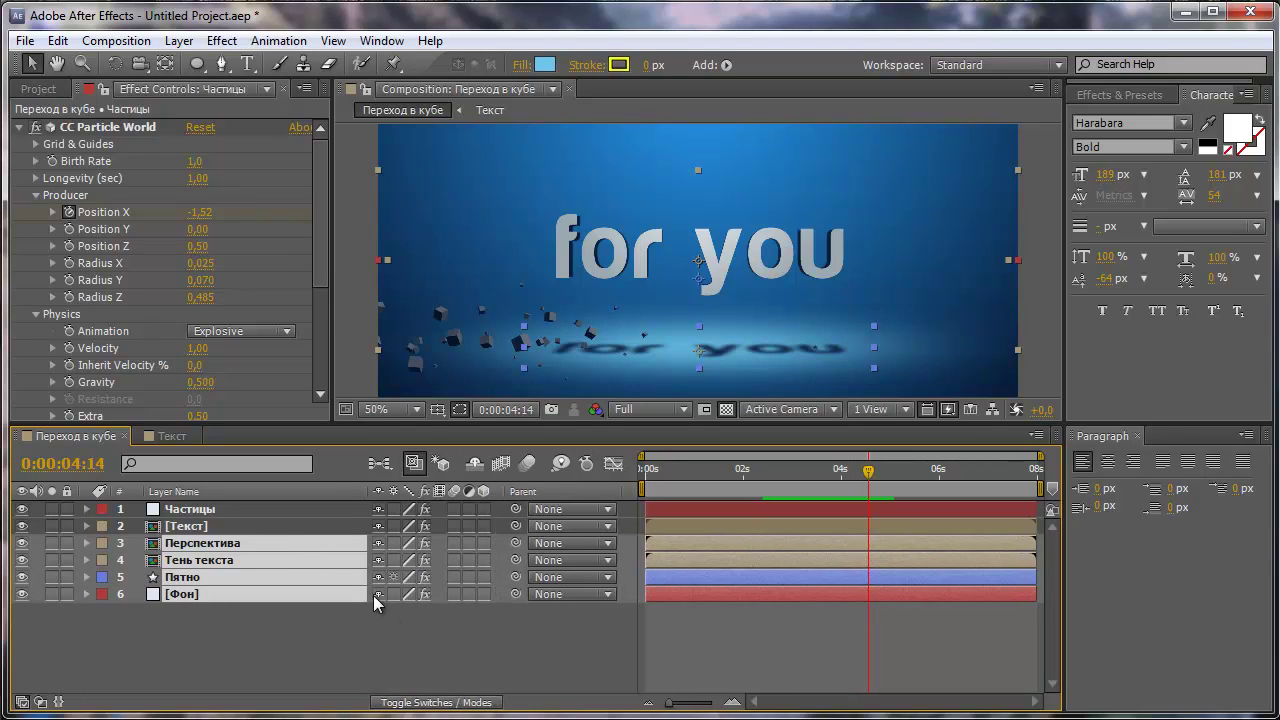
pyautogui.click(473, 464)
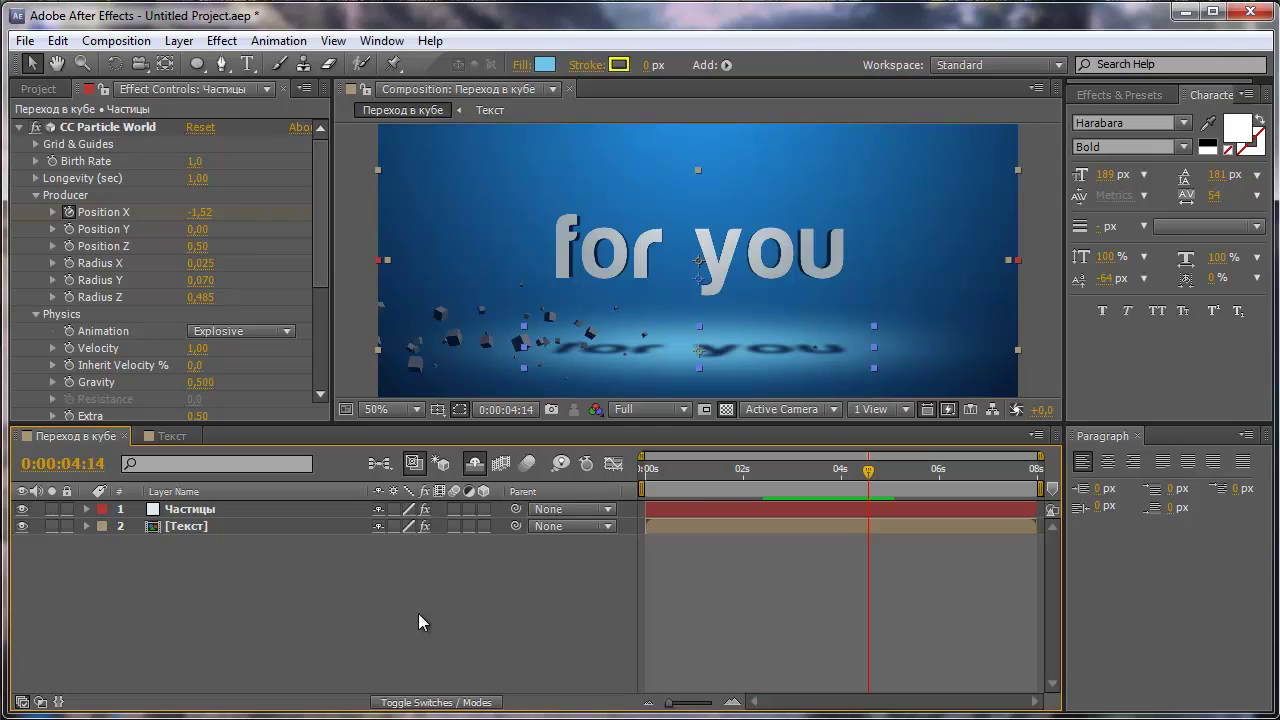
# Duplicate Частицы and [Текст], placing the text copy between Частицы 2 and Частицы
pyautogui.click(166, 542)
pyautogui.click(188, 510)
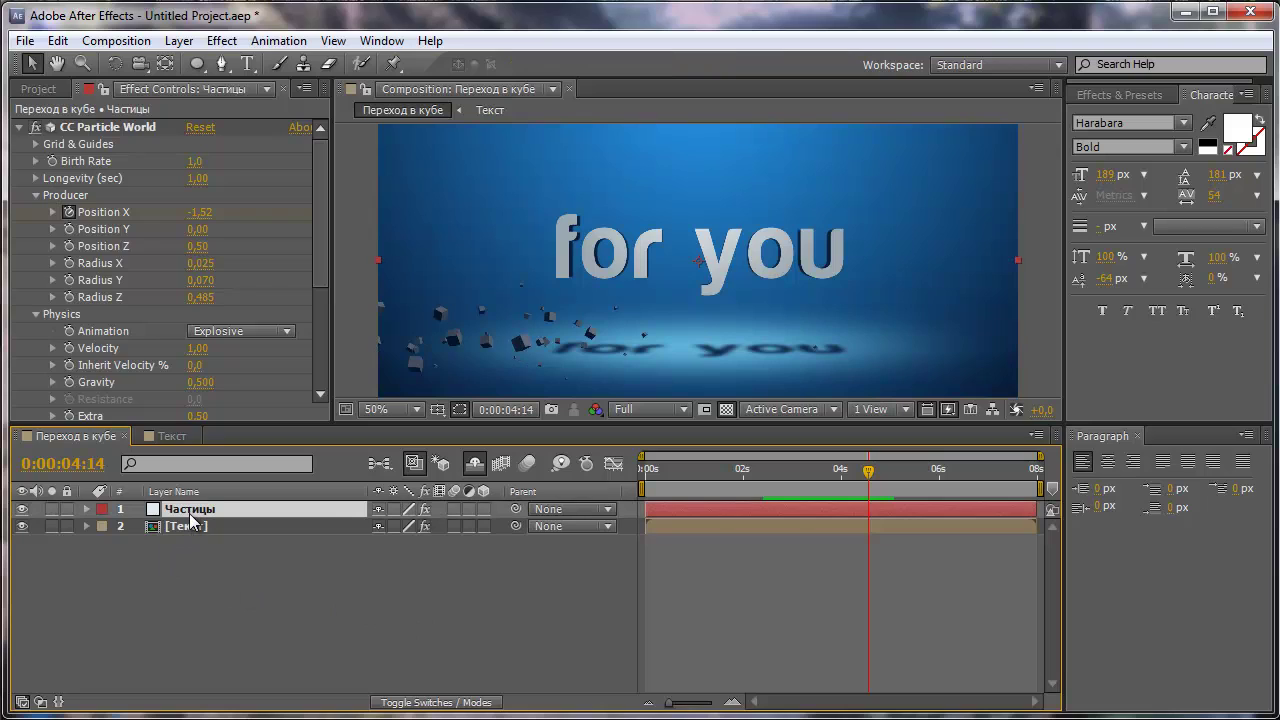
pyautogui.hotkey('ctrl', 'd')
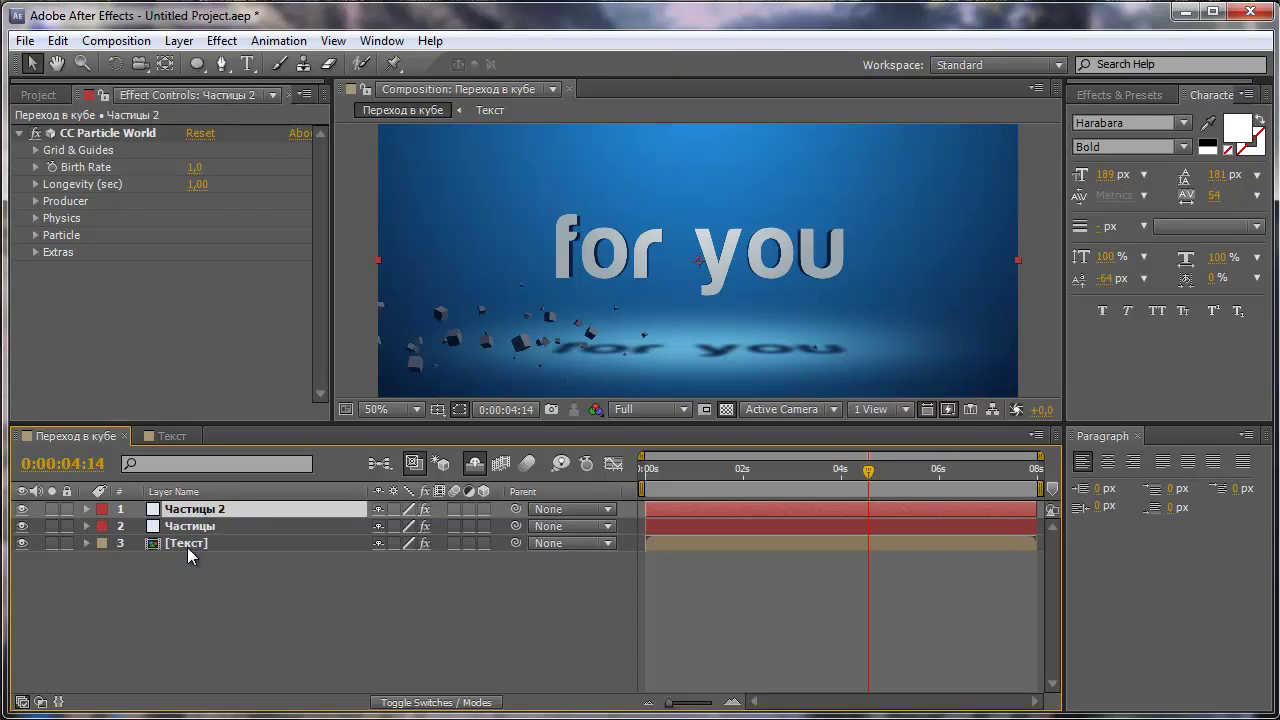
pyautogui.click(186, 545)
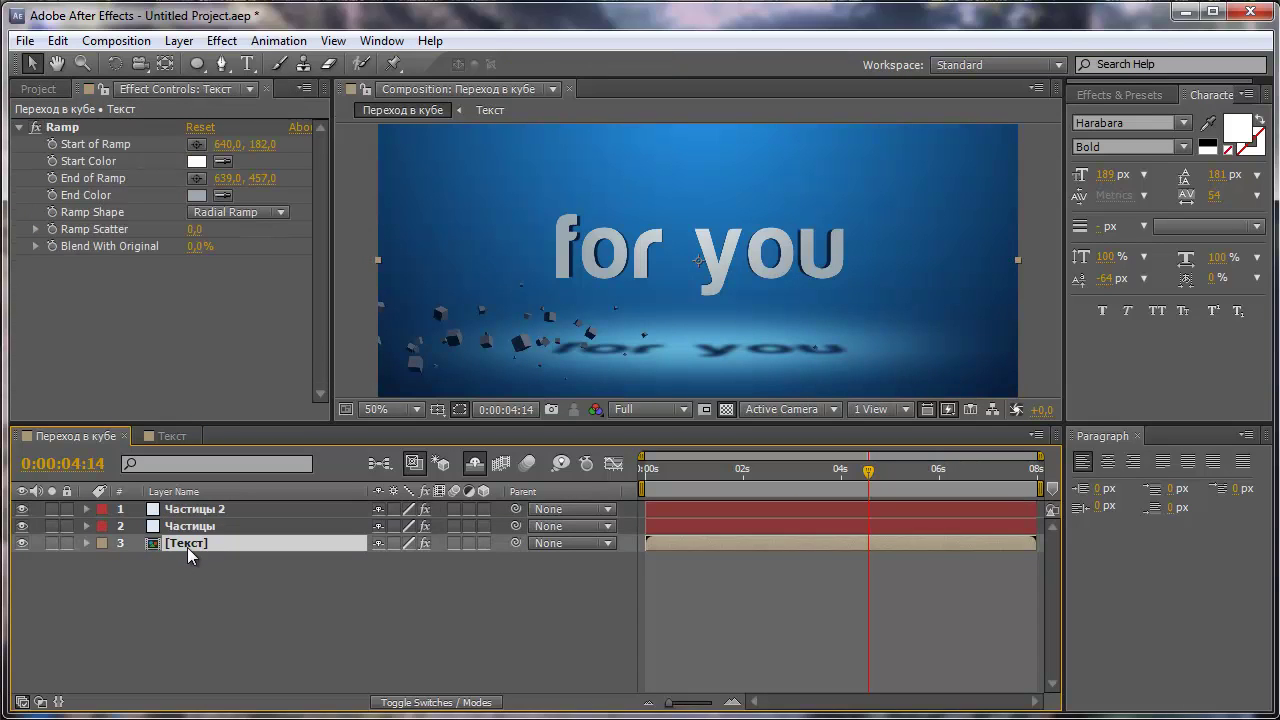
pyautogui.hotkey('ctrl', 'd')
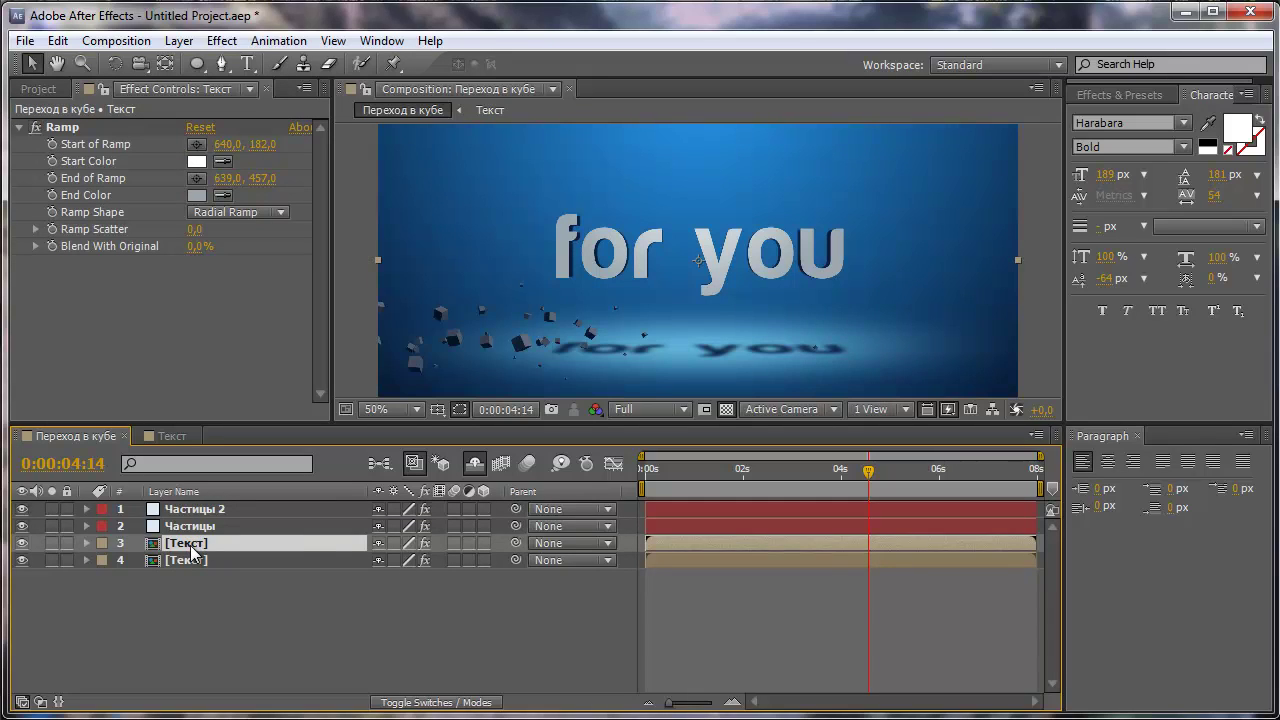
pyautogui.moveTo(190, 545); pyautogui.dragTo(196, 528)
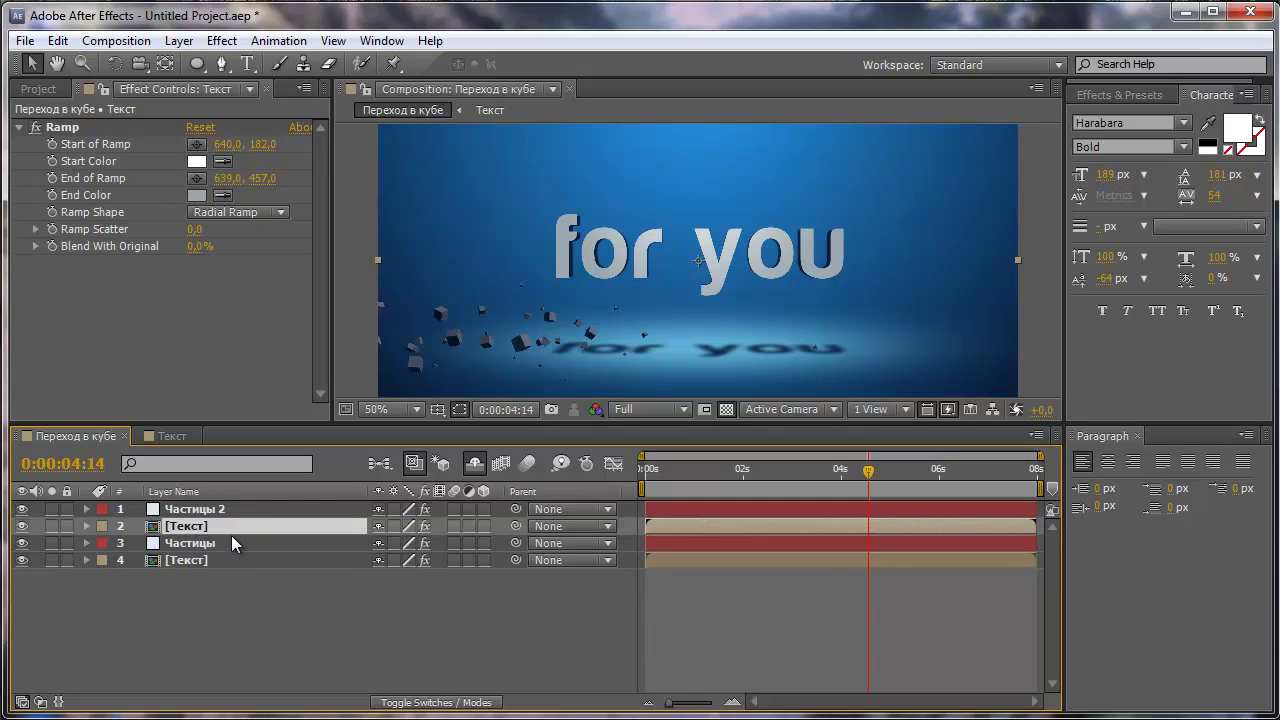
pyautogui.click(214, 510)
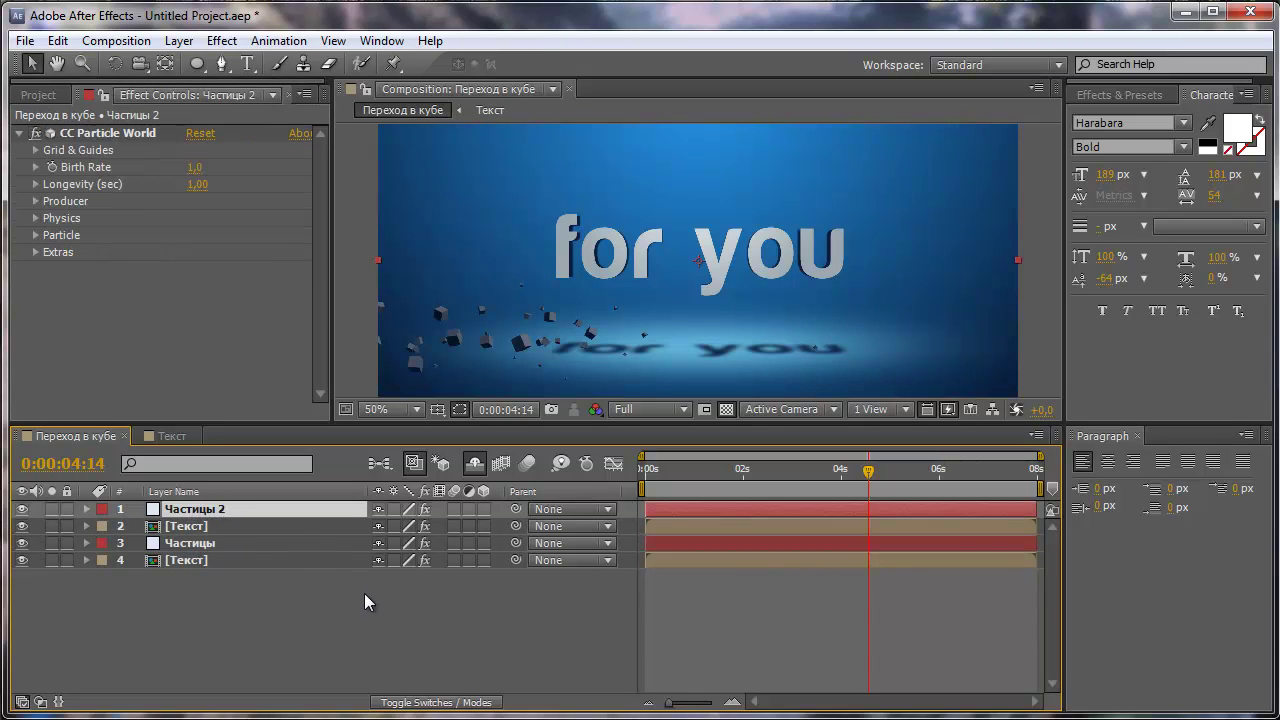
pyautogui.click(412, 701)
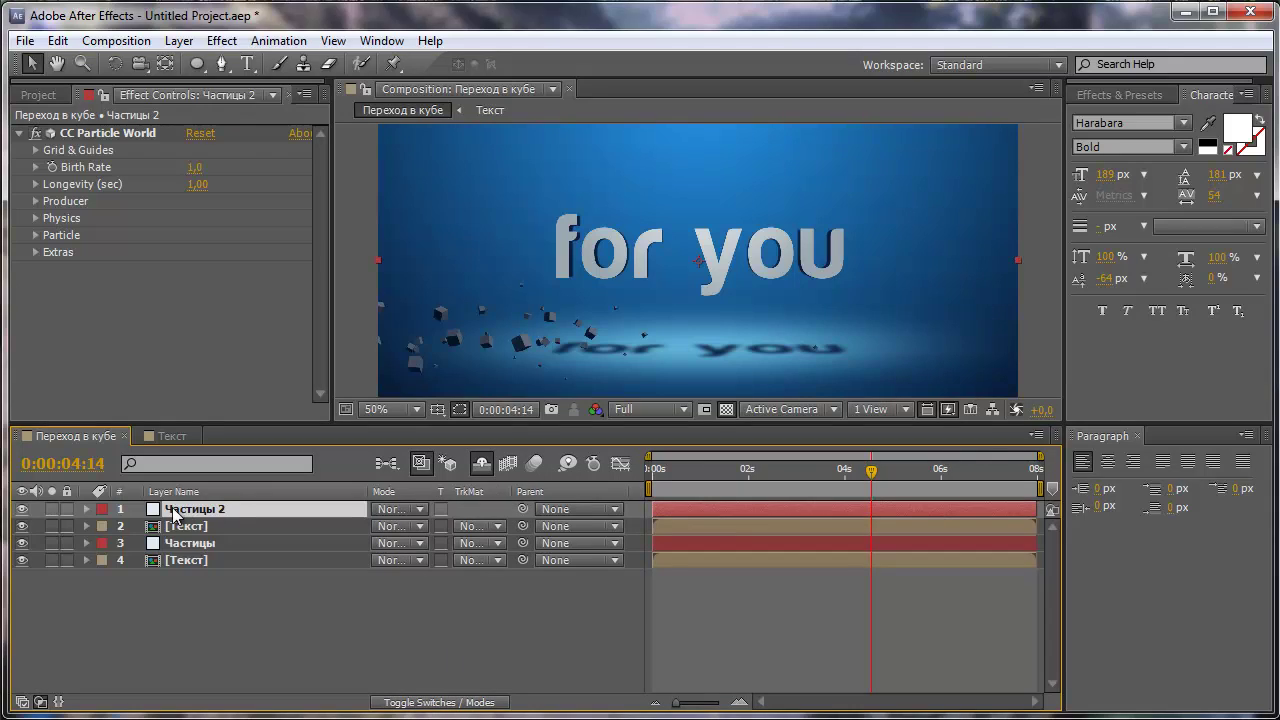
# Set Частицы 2 to Add, and the upper [Текст] copy to Subtract with Alpha Matte 'Частицы 2'
pyautogui.click(411, 508)
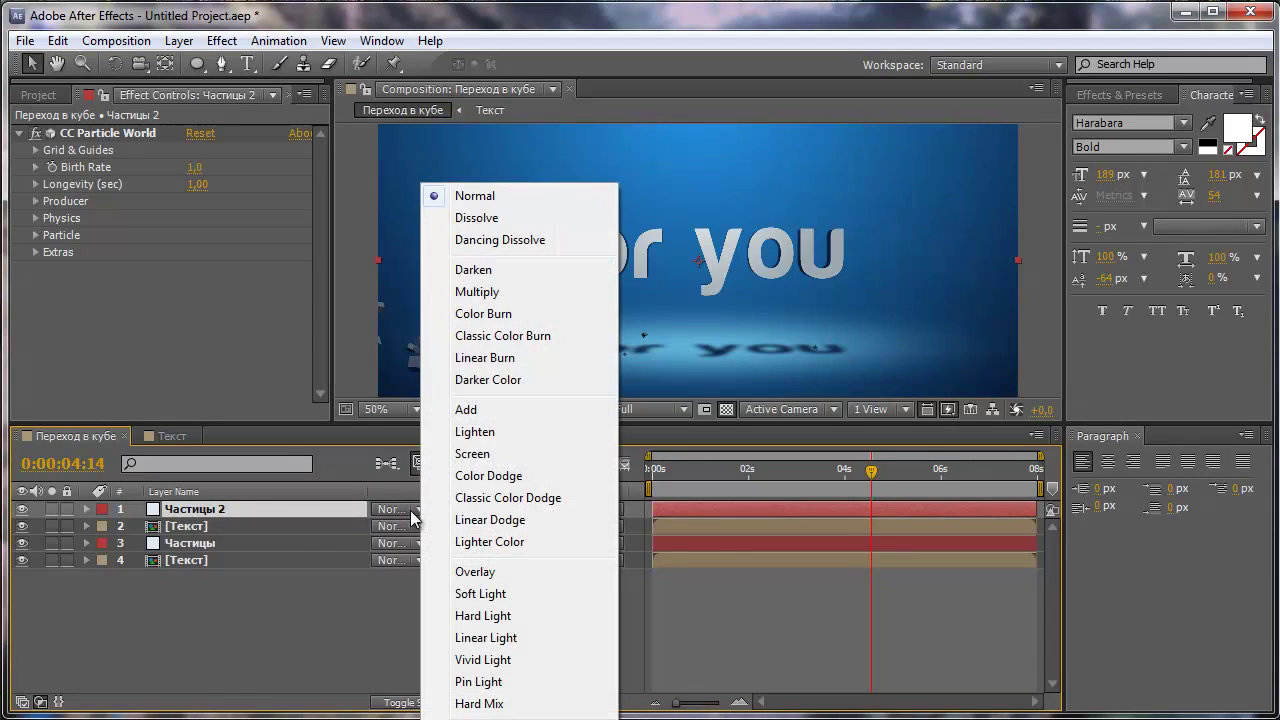
pyautogui.click(479, 411)
pyautogui.click(192, 527)
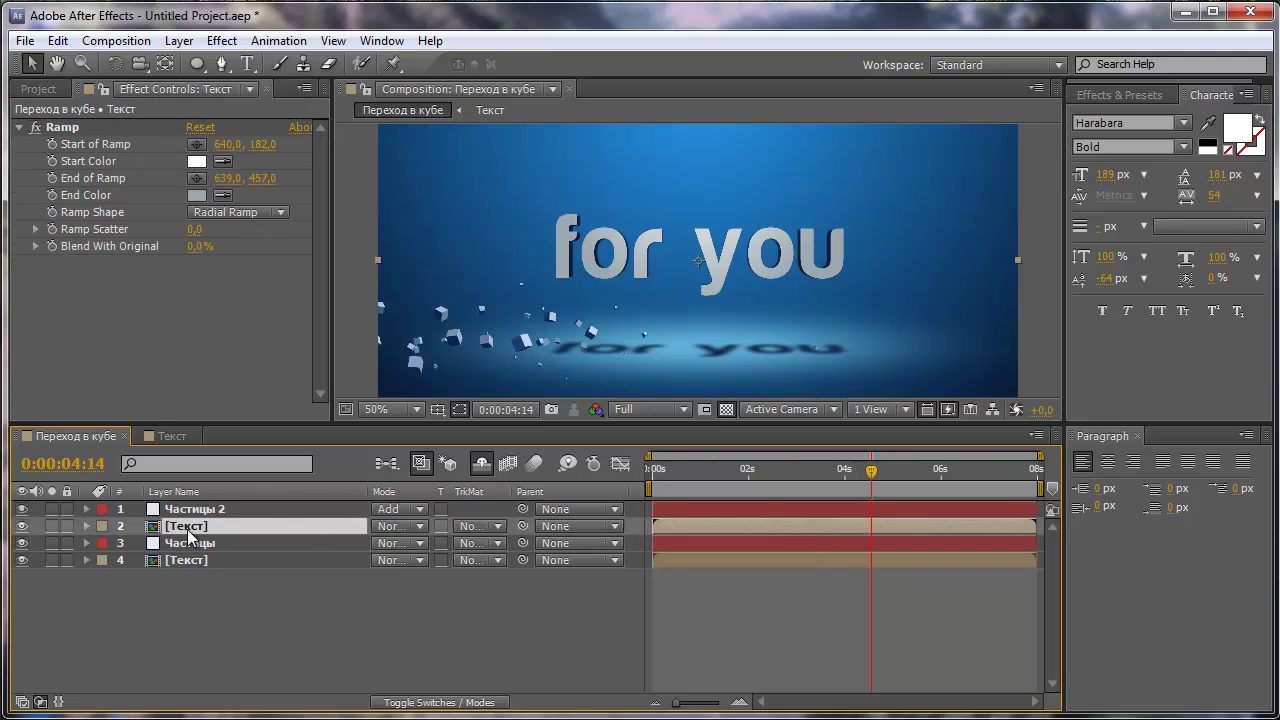
pyautogui.click(401, 522)
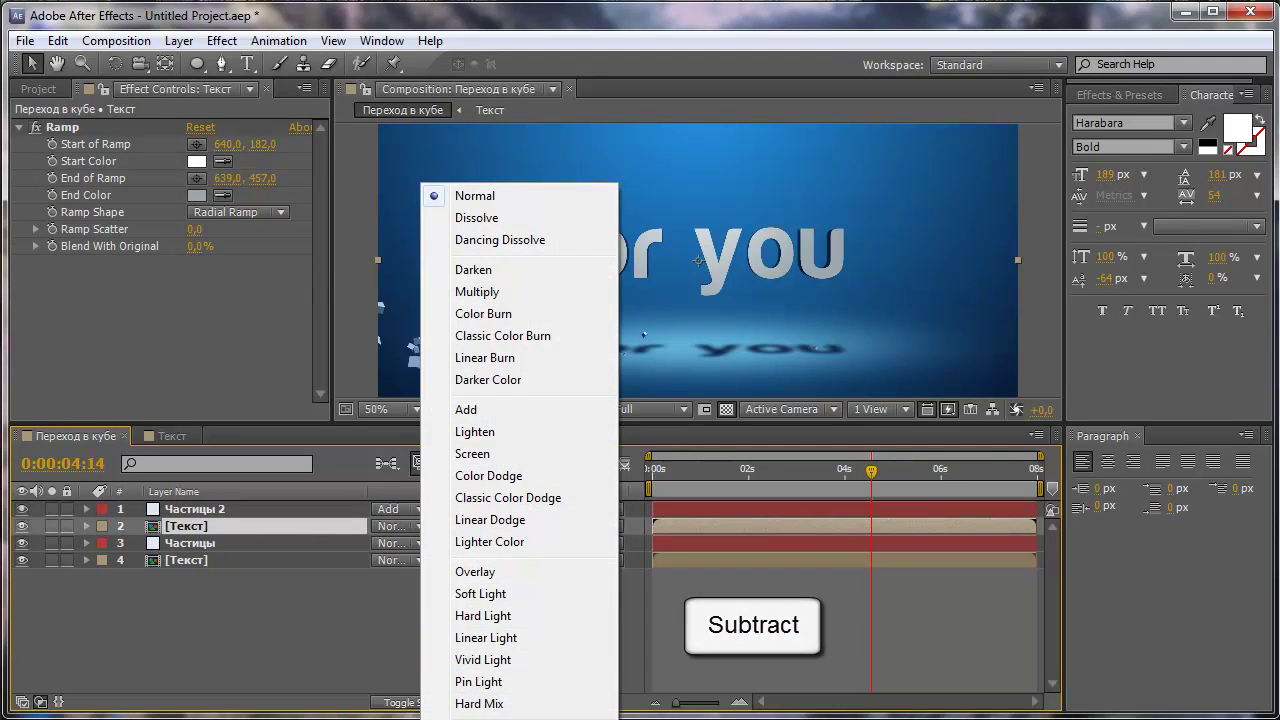
pyautogui.click(460, 615)
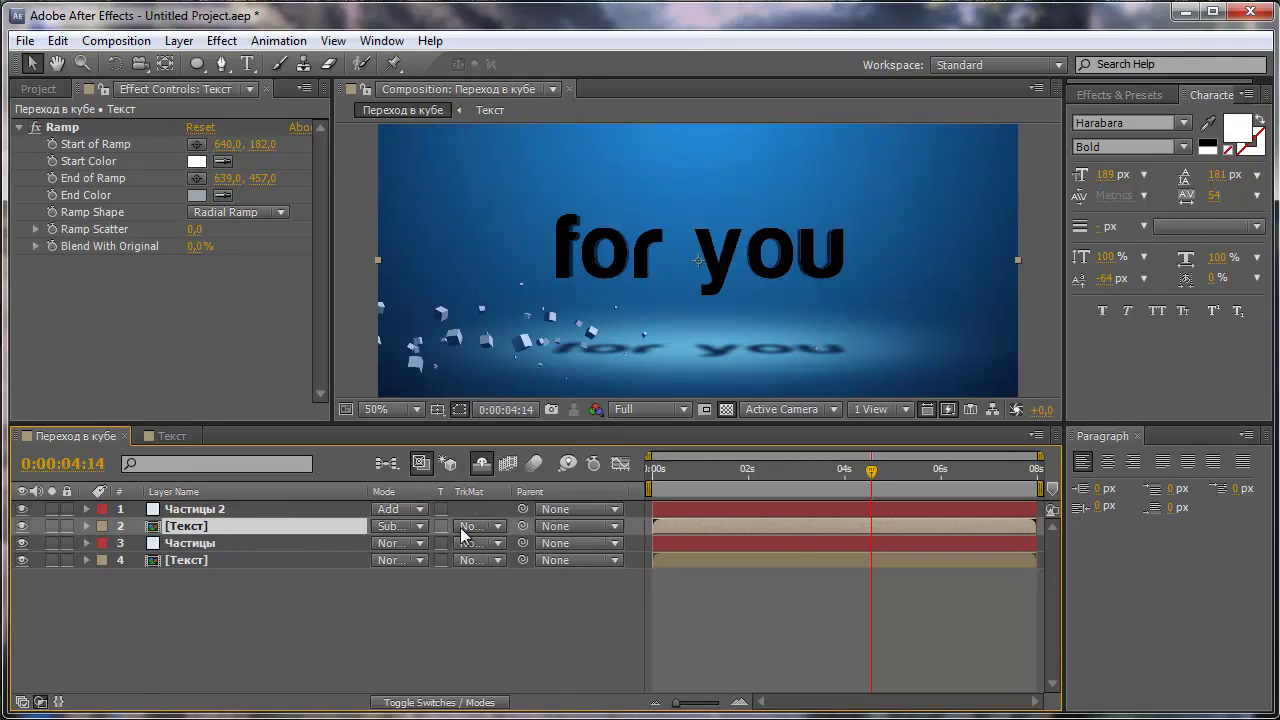
pyautogui.click(488, 527)
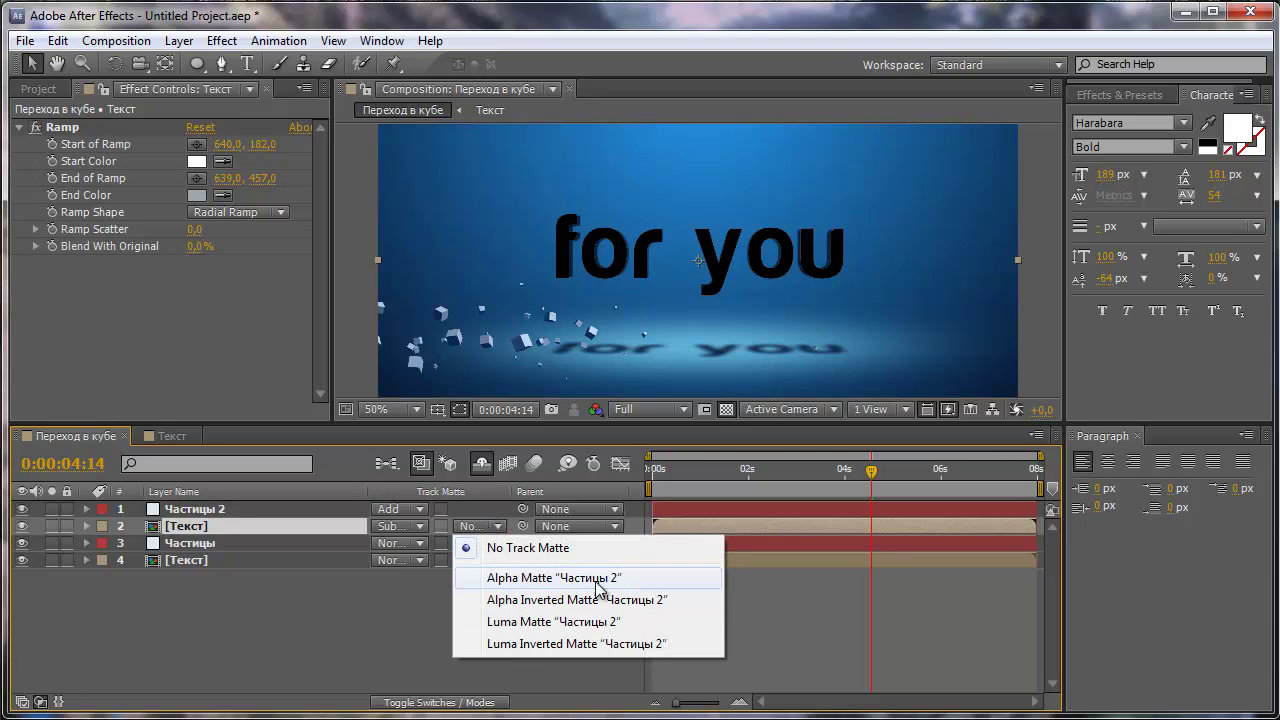
pyautogui.click(586, 579)
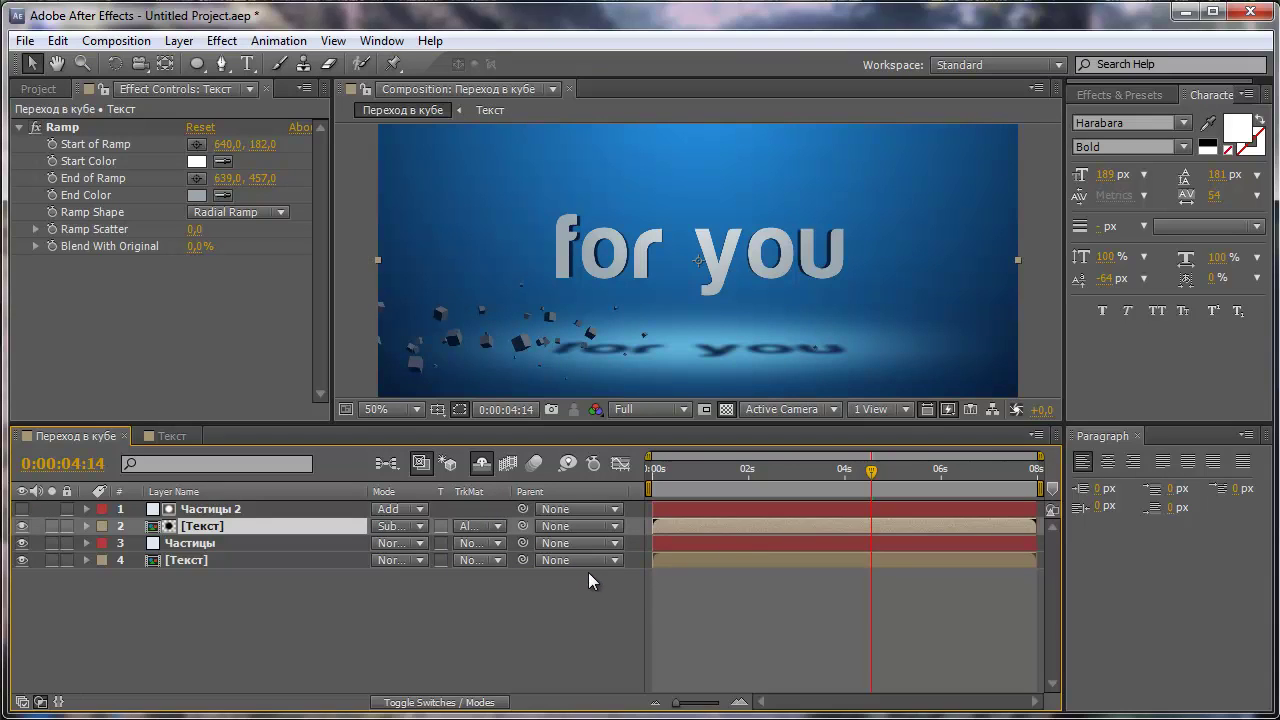
# Turn Частицы 2 back on, go to 1:03, and show the text copy's Position
pyautogui.click(22, 509)
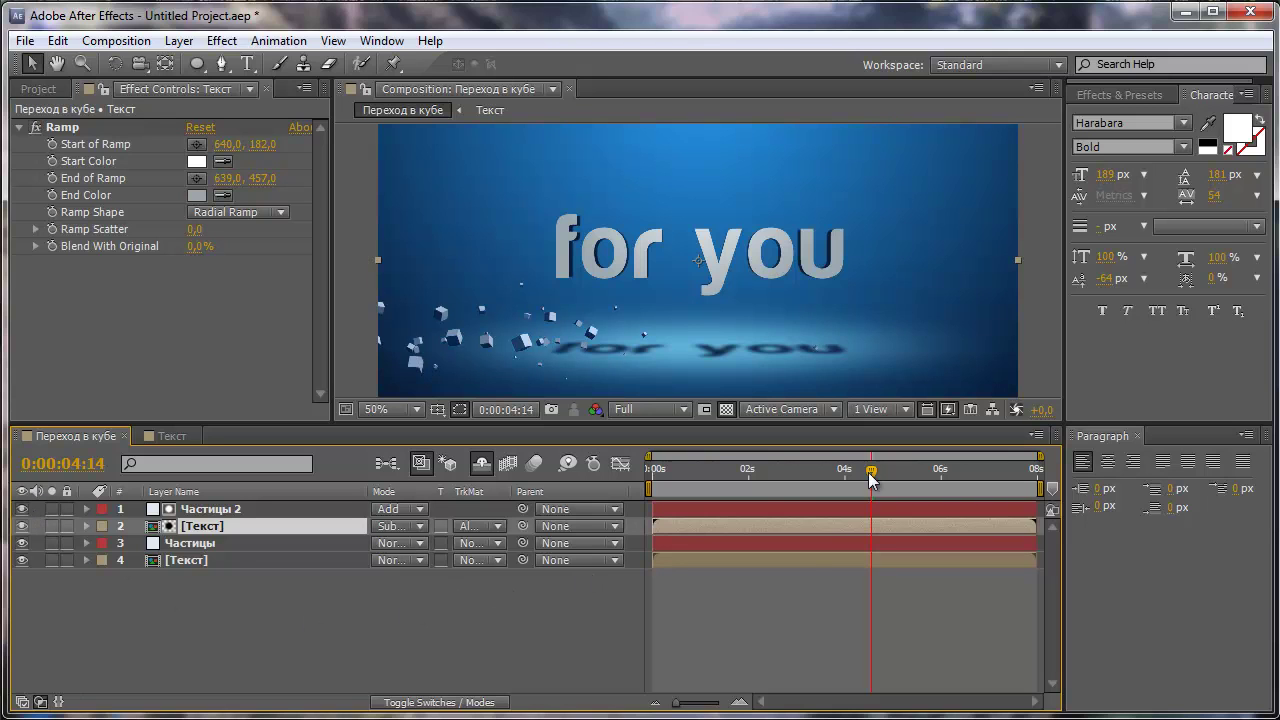
pyautogui.moveTo(871, 478); pyautogui.dragTo(703, 489)
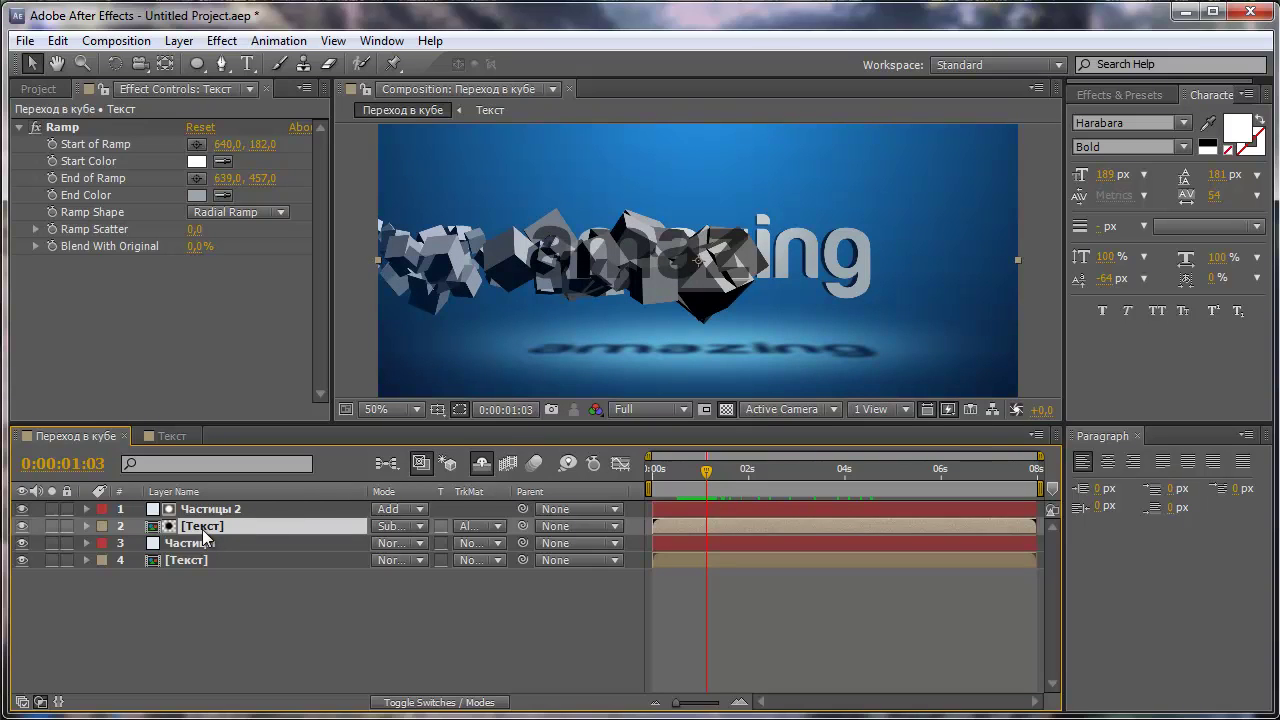
pyautogui.press('p')
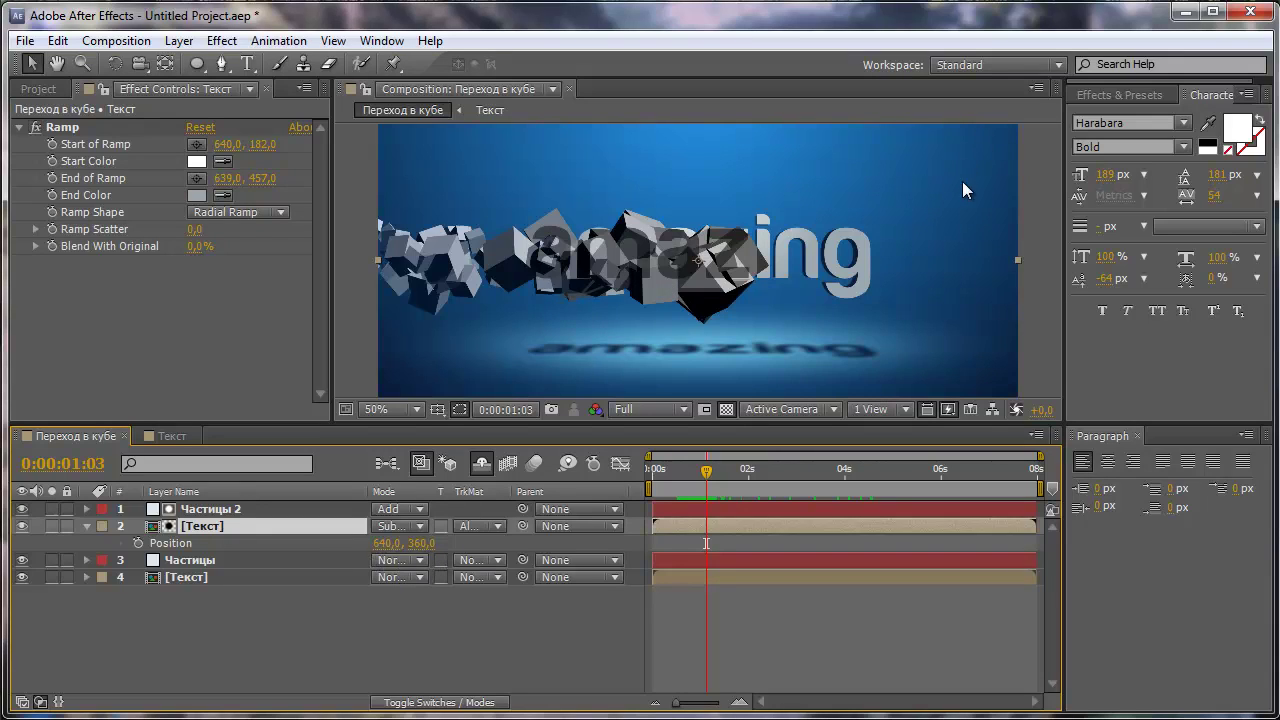
# Keyframe the text copy's Position at 645,0, 355,0
pyautogui.mouseDown(385, 543)
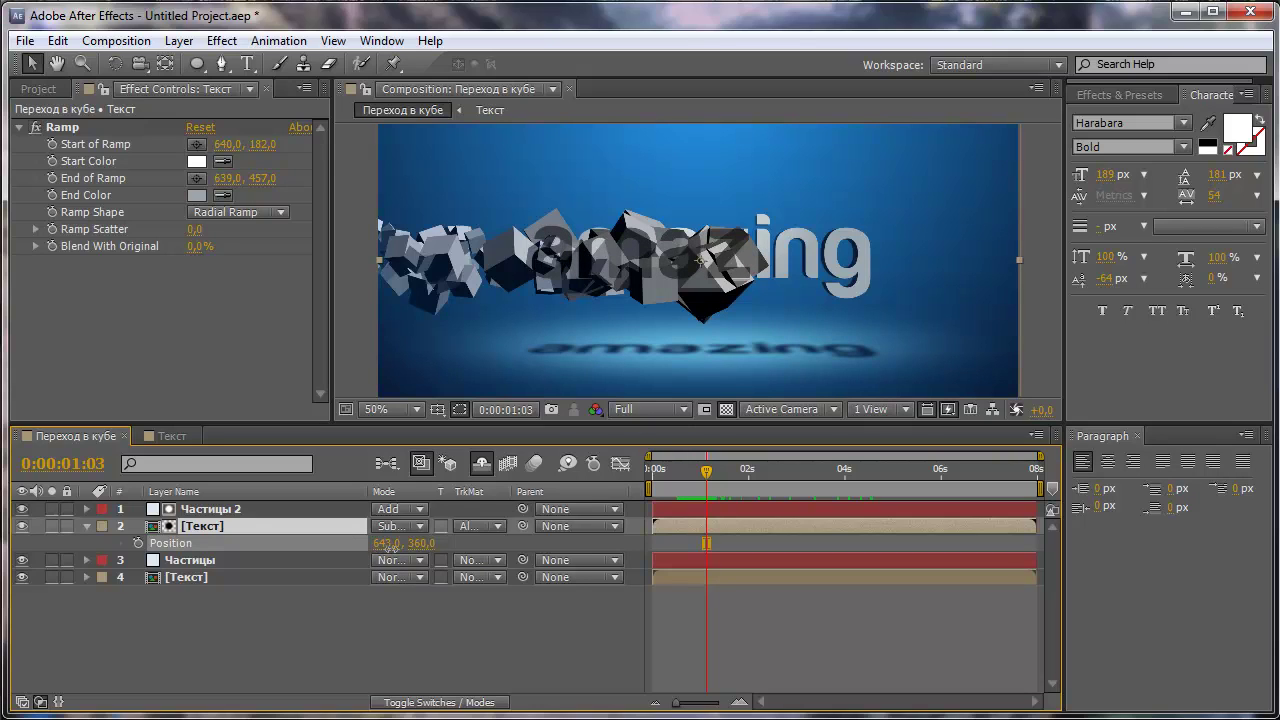
pyautogui.moveTo(391, 547); pyautogui.dragTo(392, 547)
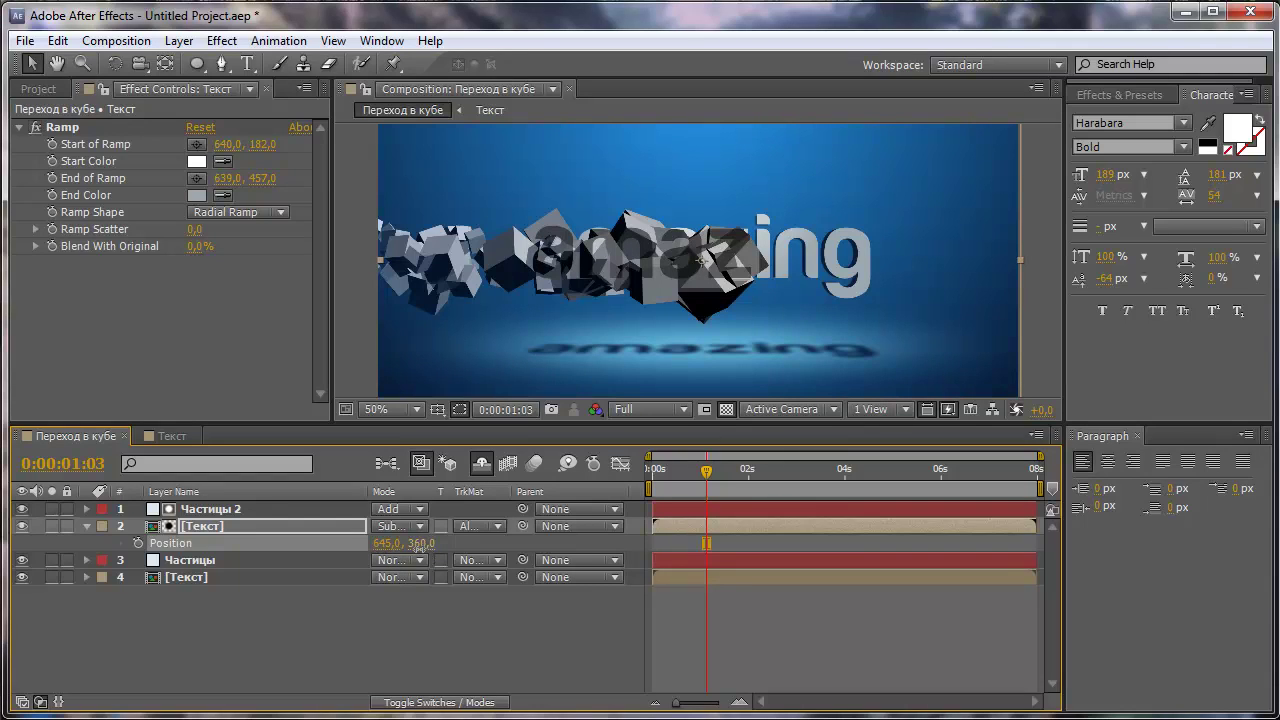
pyautogui.moveTo(420, 547); pyautogui.dragTo(404, 574)
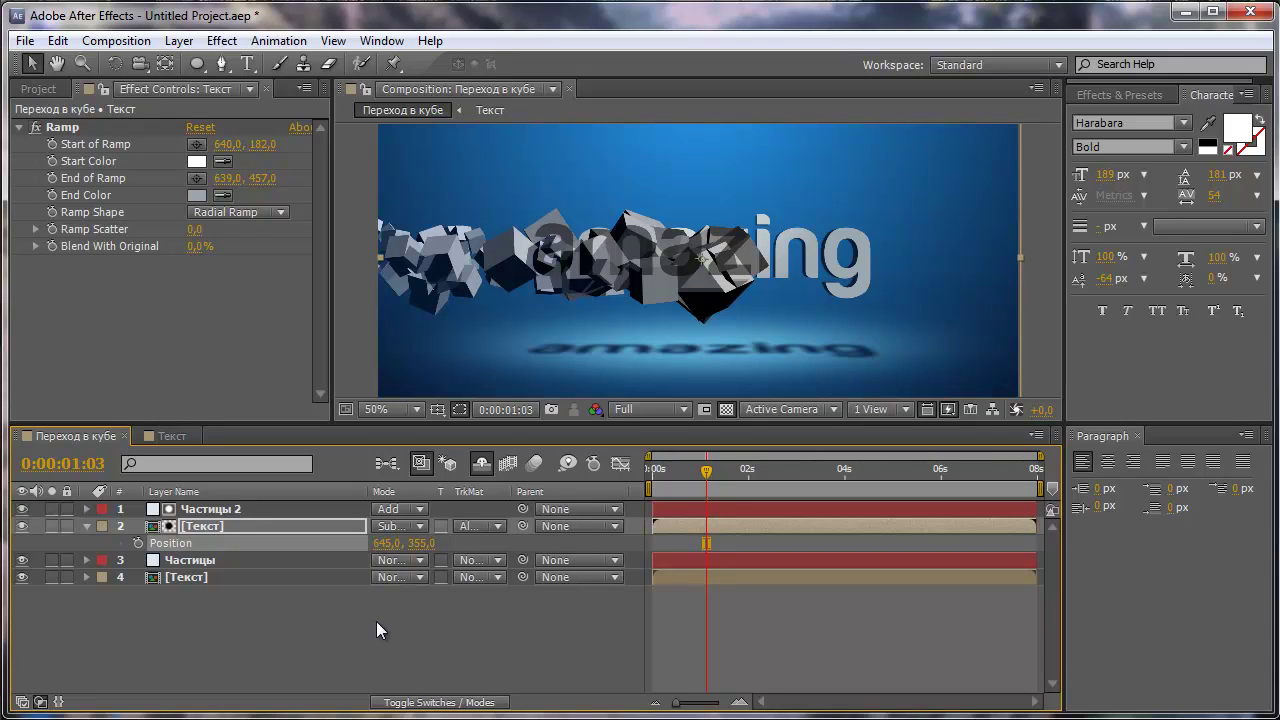
# Lower the text copy's Opacity to 90%
pyautogui.click(214, 530)
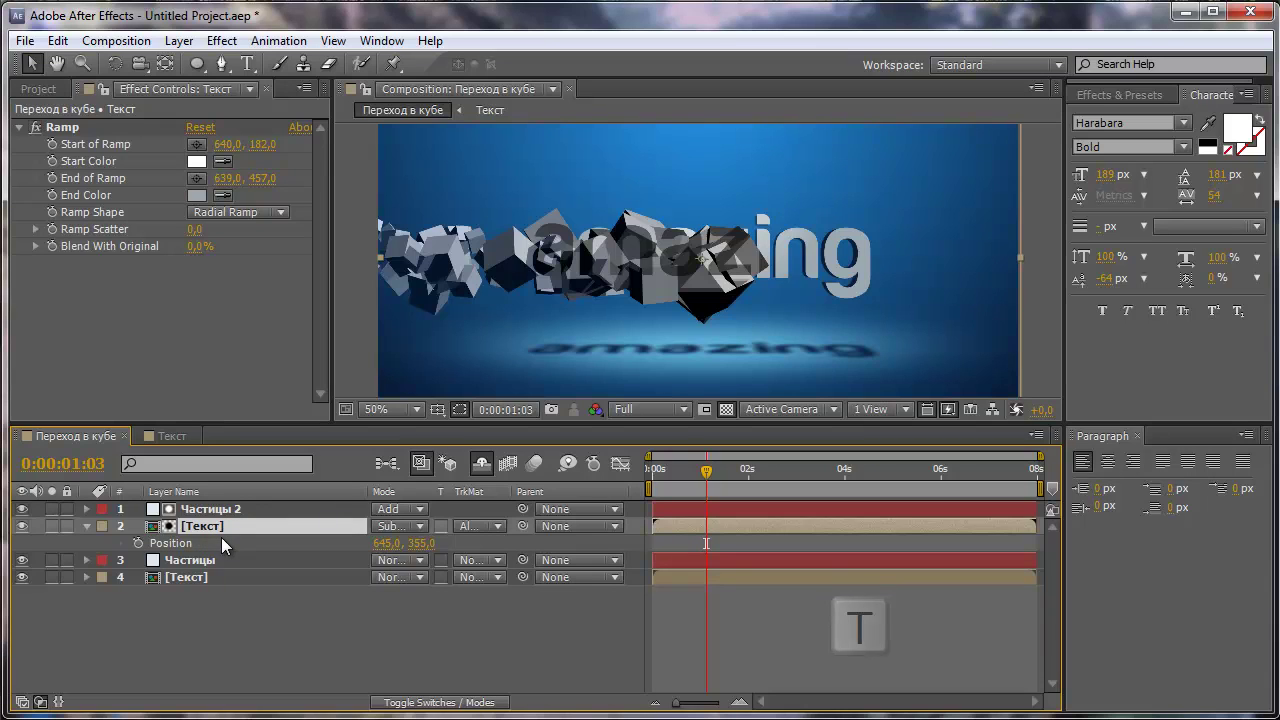
pyautogui.press('t')
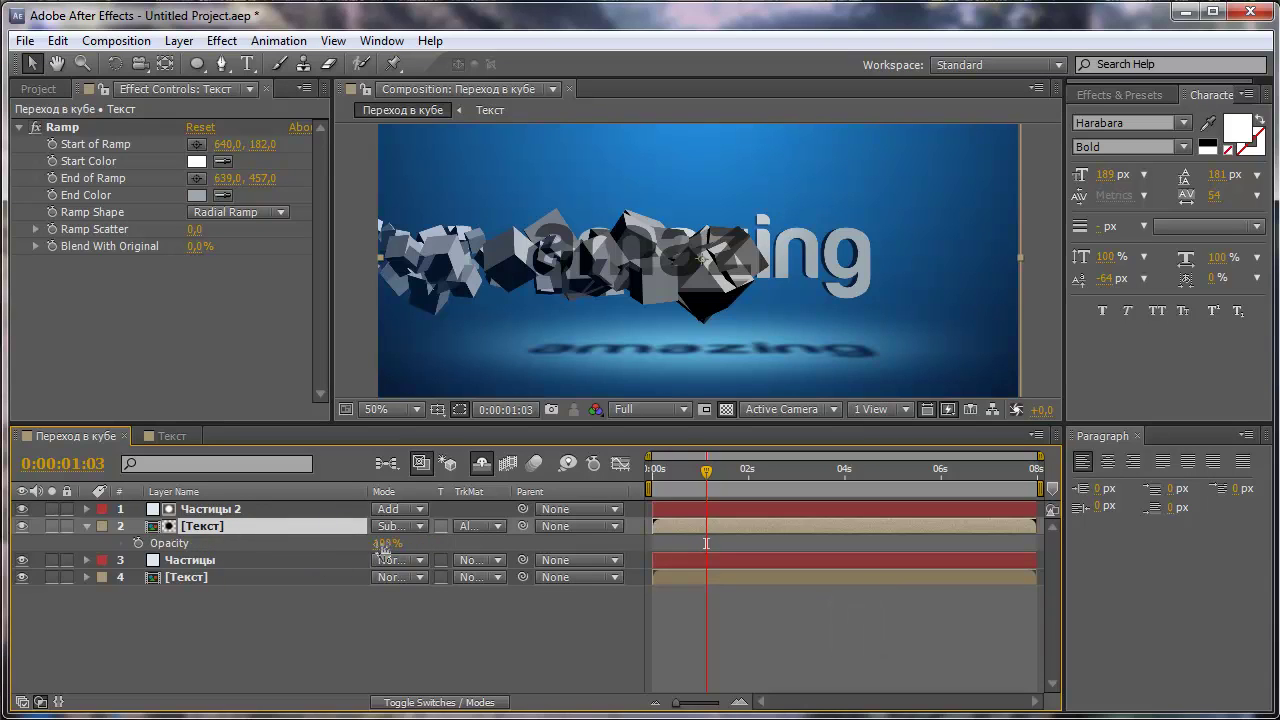
pyautogui.click(386, 543)
pyautogui.write('50')
pyautogui.click(352, 622)
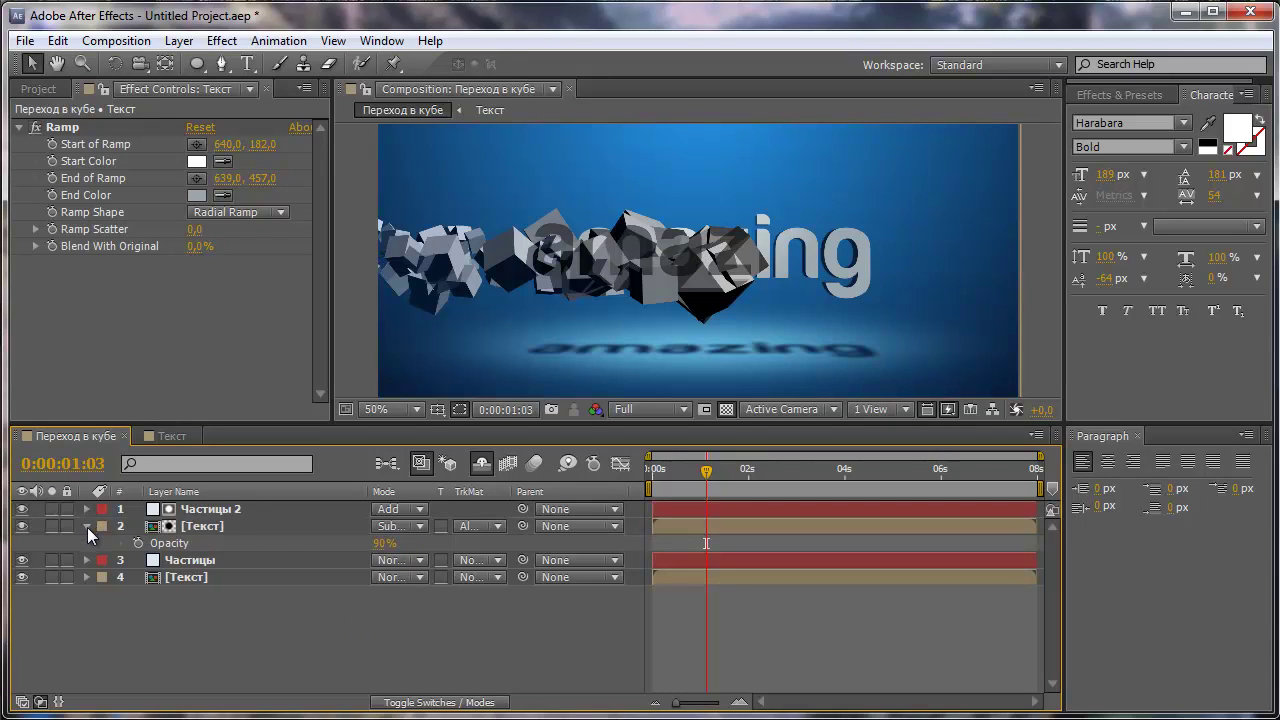
pyautogui.click(86, 526)
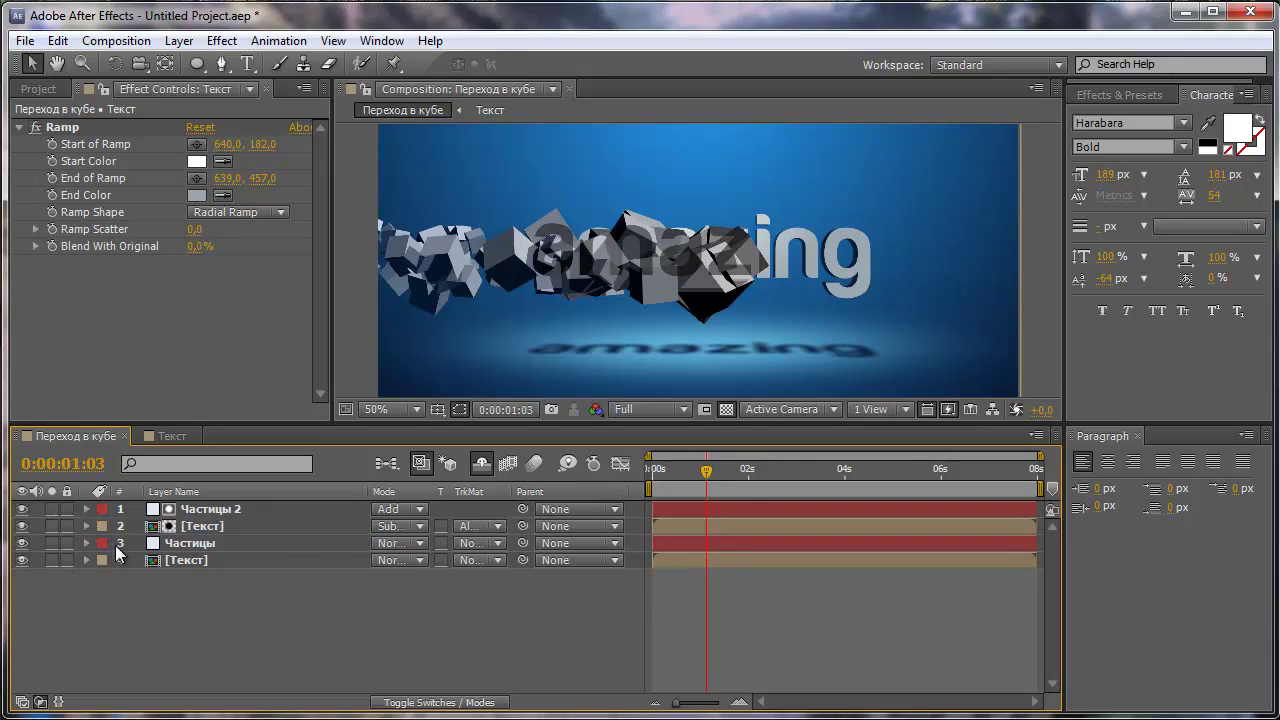
# Set the Частицы layer's blend mode to Hard Light
pyautogui.click(199, 545)
pyautogui.click(421, 543)
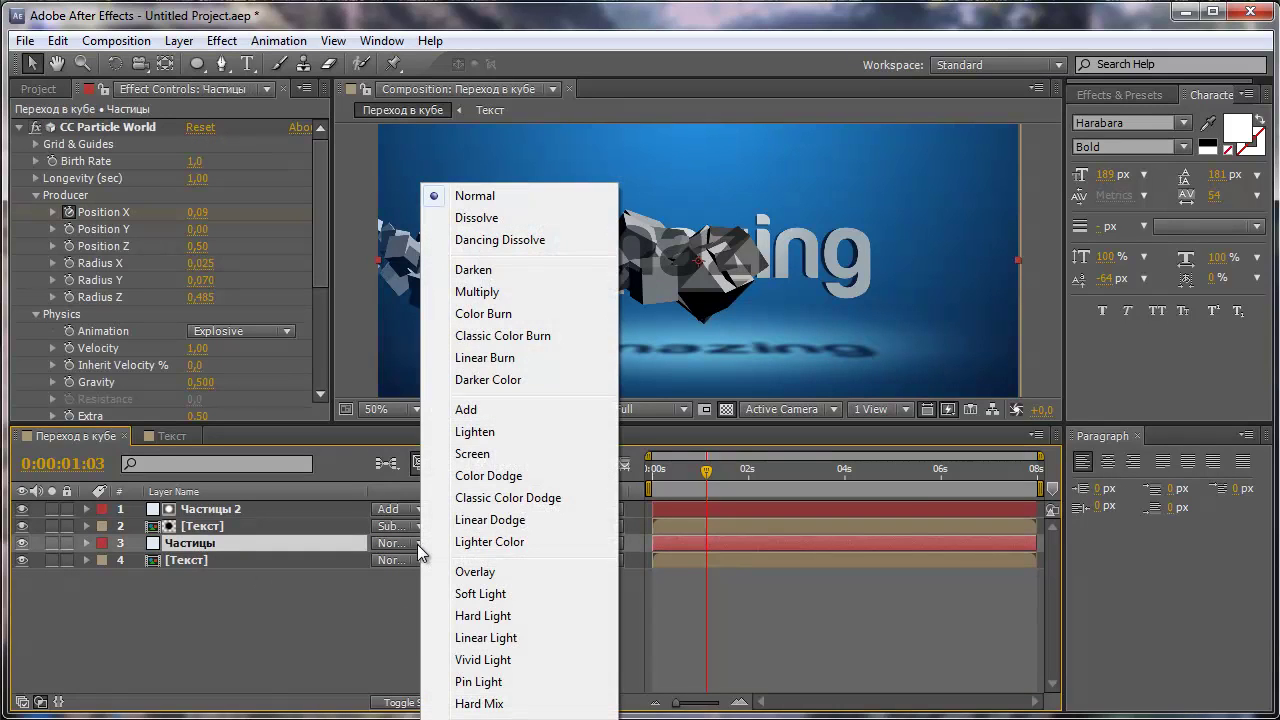
pyautogui.click(513, 615)
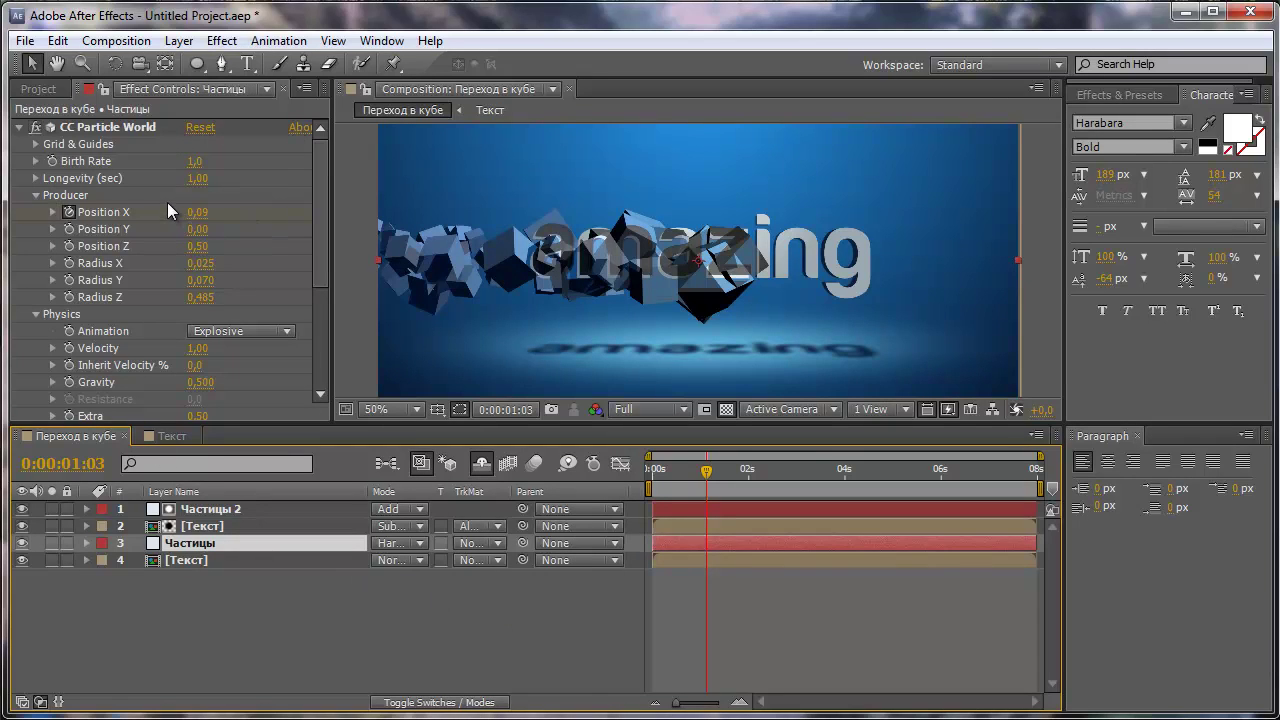
# Change Частицы's CC Particle World Particle Type to Tetrahedron
pyautogui.scroll(-3, 167, 202)
pyautogui.scroll(-1, 168, 198)
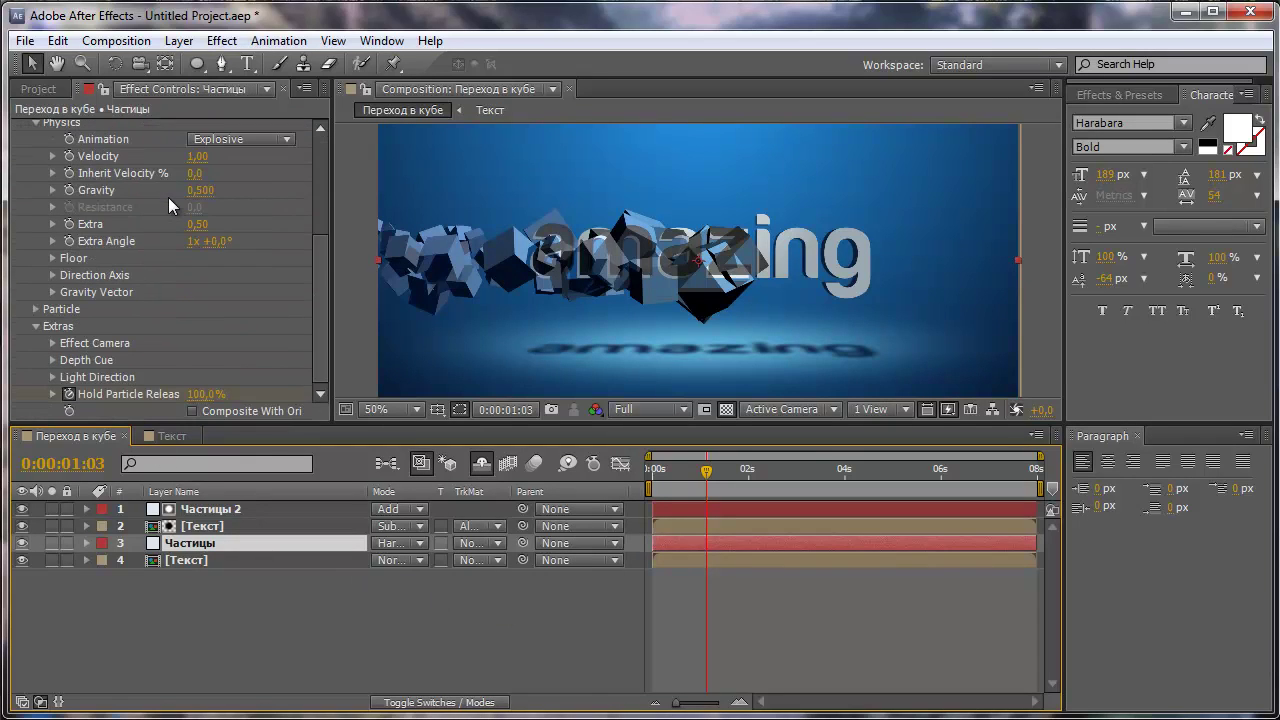
pyautogui.click(36, 309)
pyautogui.scroll(-3, 36, 310)
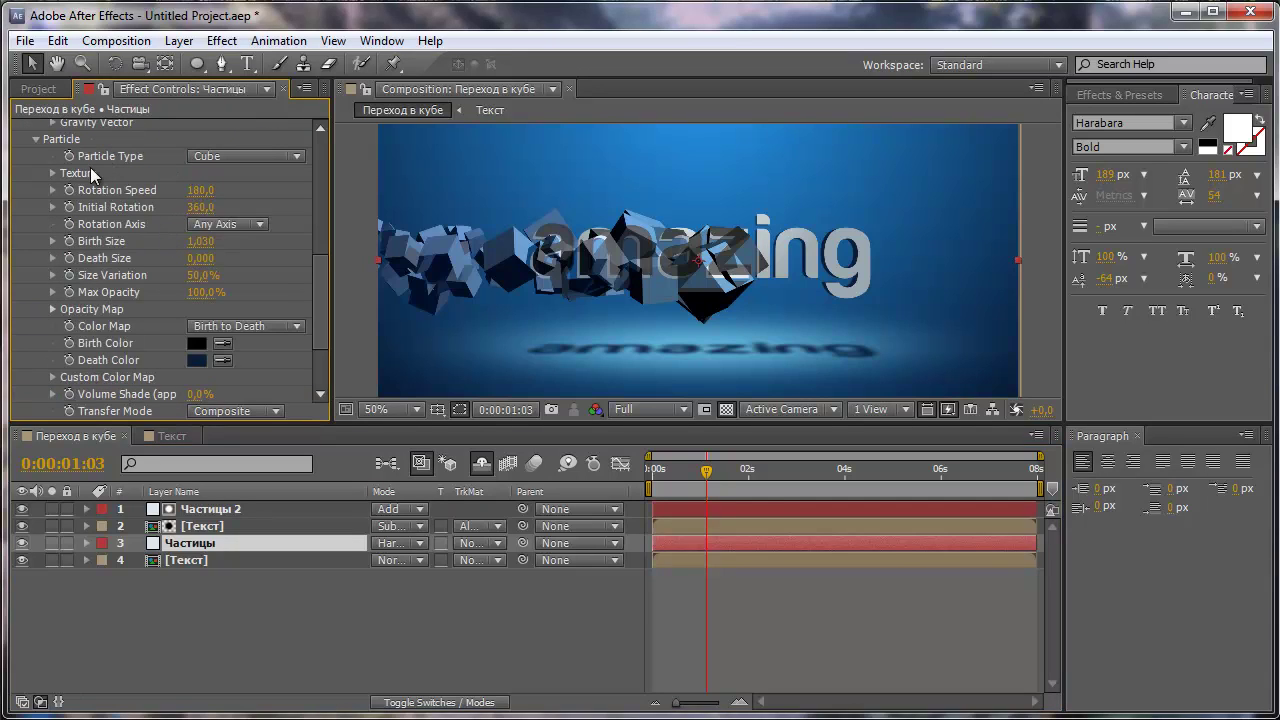
pyautogui.click(228, 156)
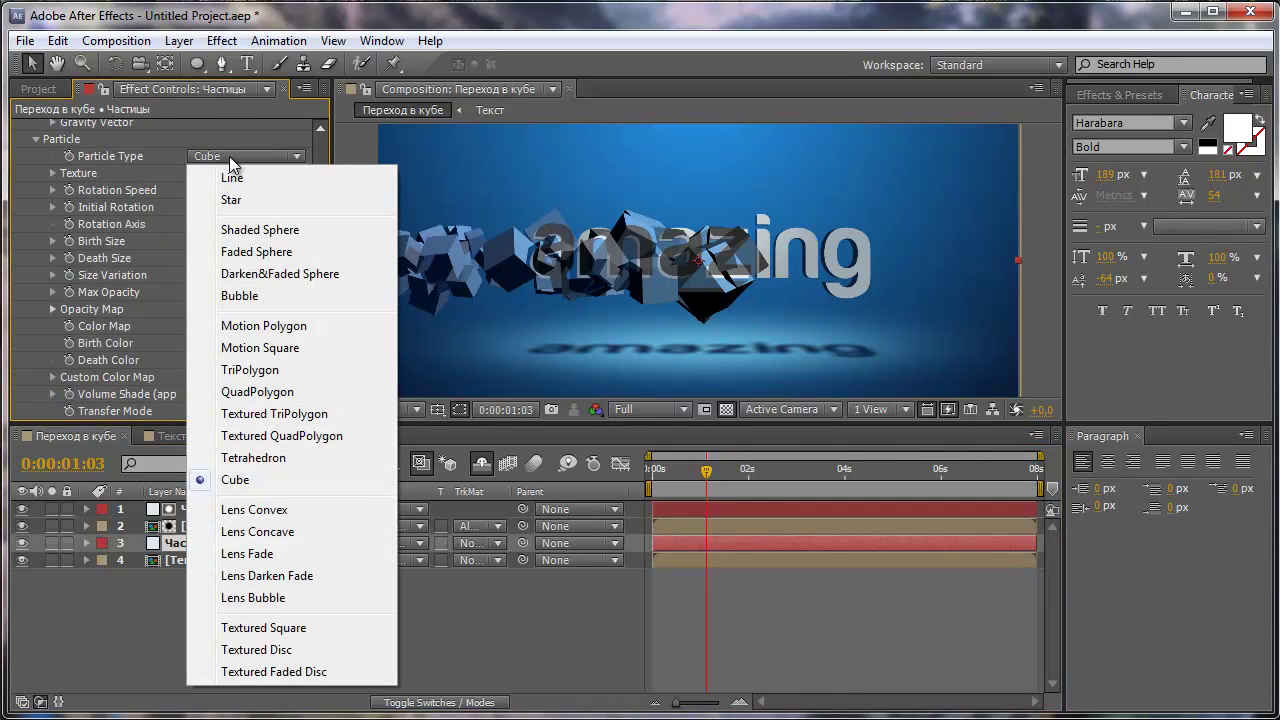
pyautogui.click(283, 459)
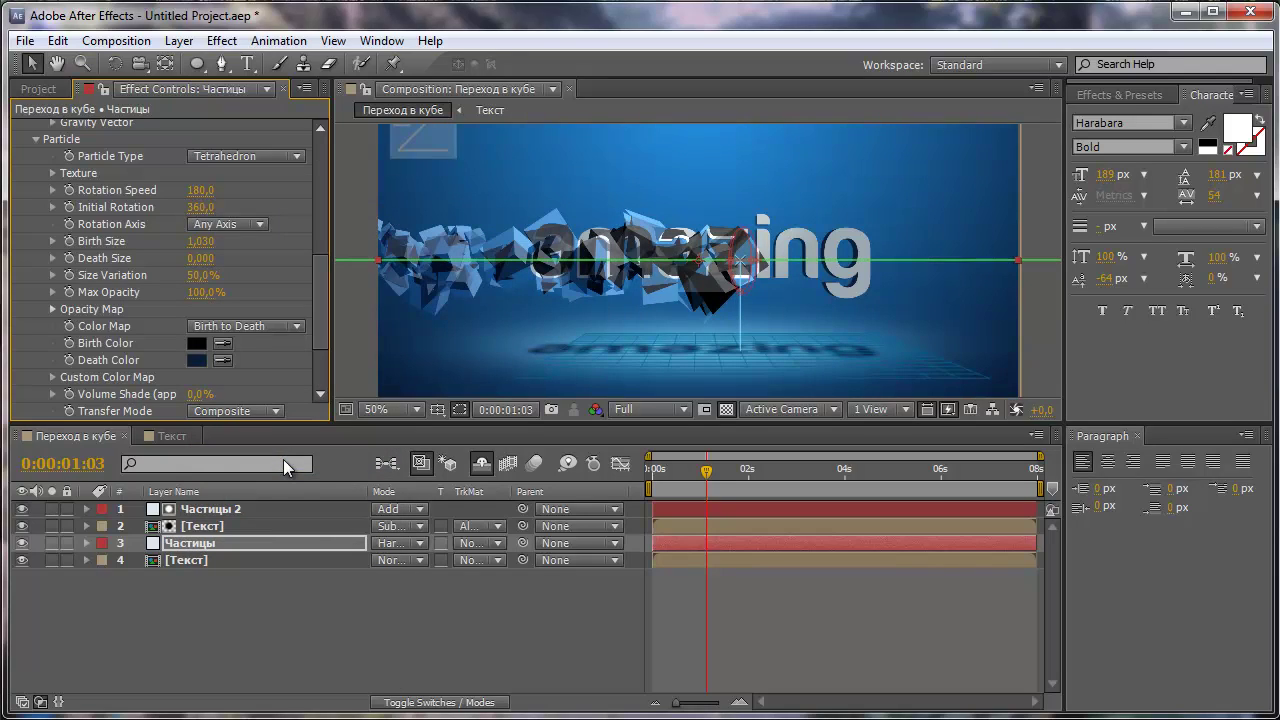
pyautogui.click(224, 509)
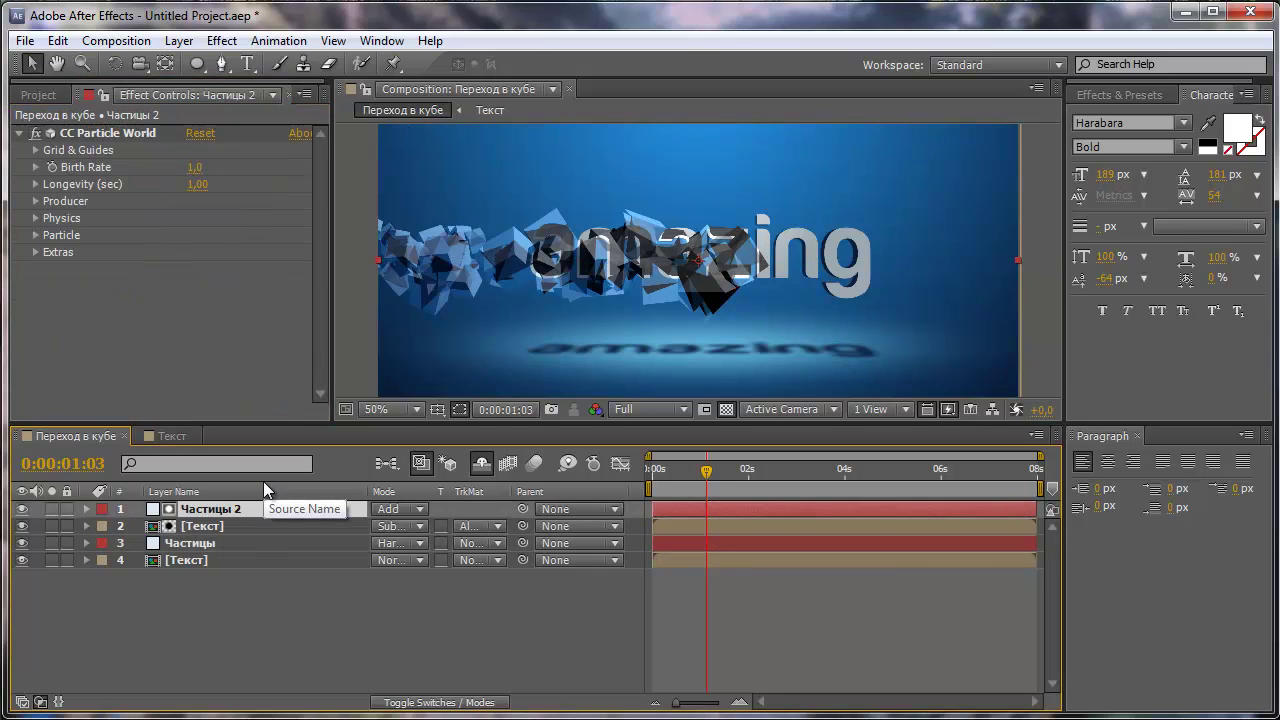
# Duplicate Частицы 2 twice, then move Частицы 4 to the bottom of the stack with Normal blending
pyautogui.hotkey('ctrl', 'd')
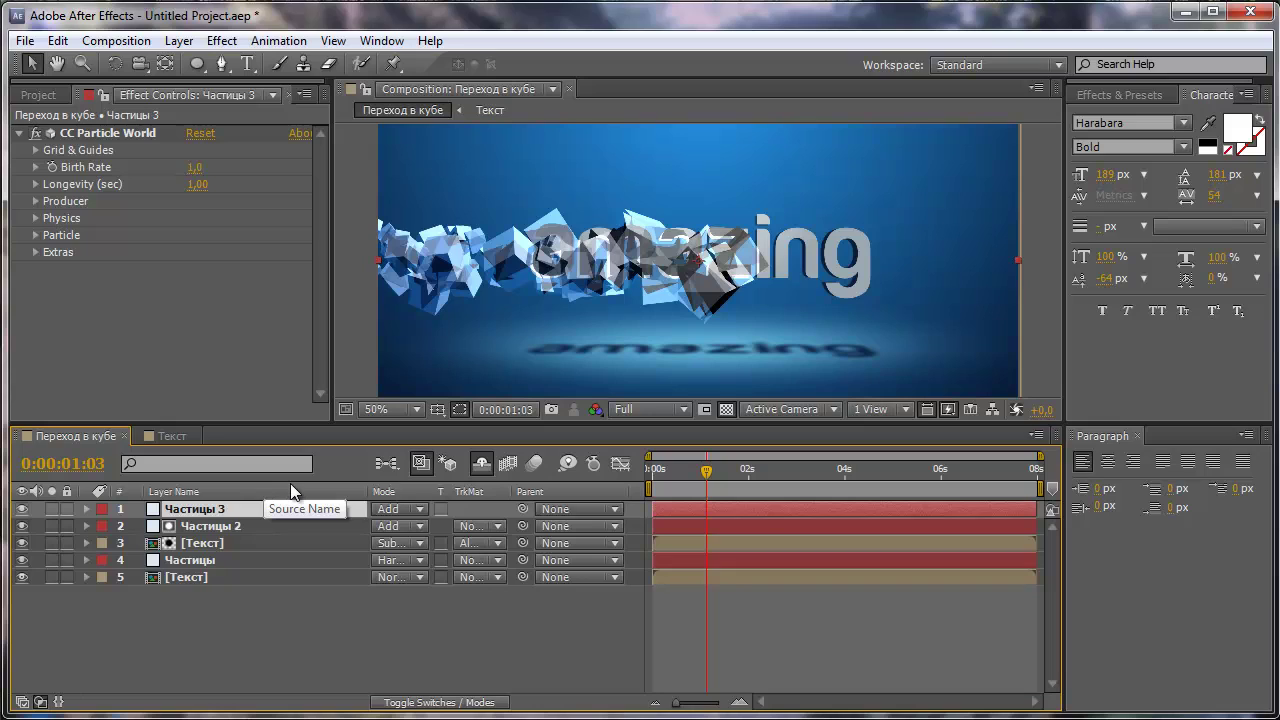
pyautogui.hotkey('ctrl', 'd')
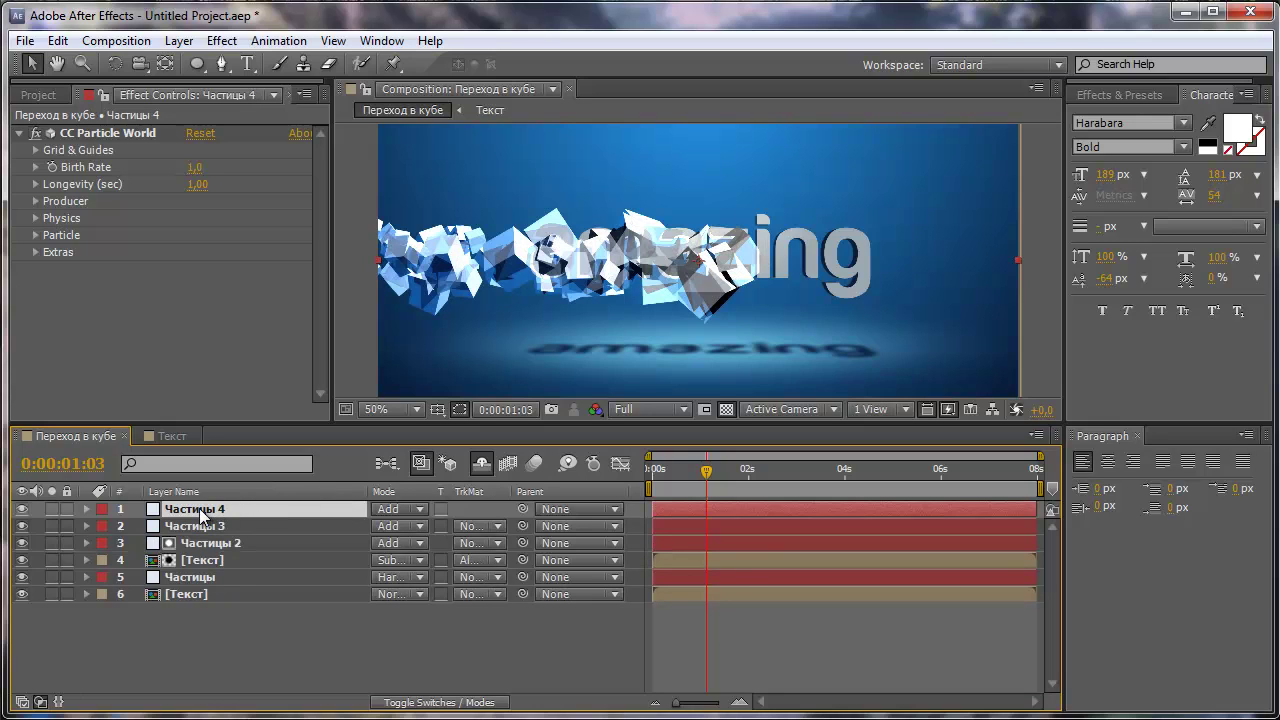
pyautogui.moveTo(199, 508)
pyautogui.mouseDown()
pyautogui.moveTo(202, 607)
pyautogui.moveTo(187, 600)
pyautogui.mouseUp()
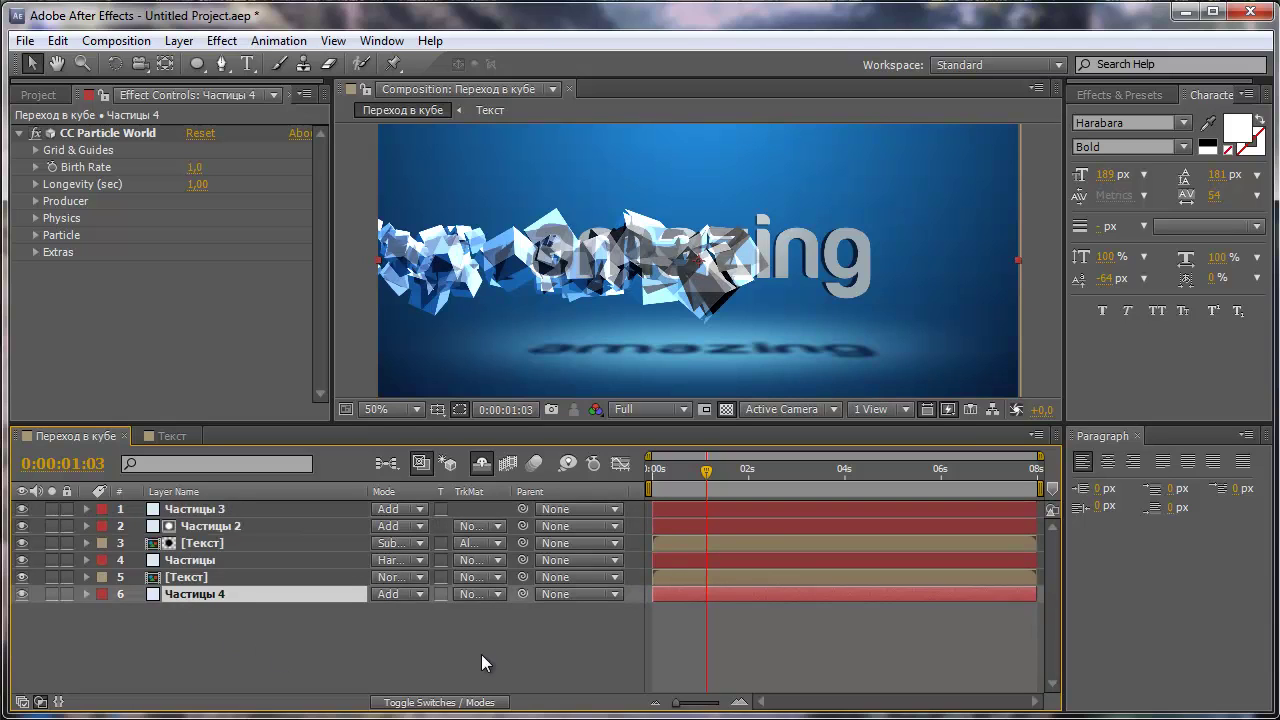
pyautogui.click(409, 597)
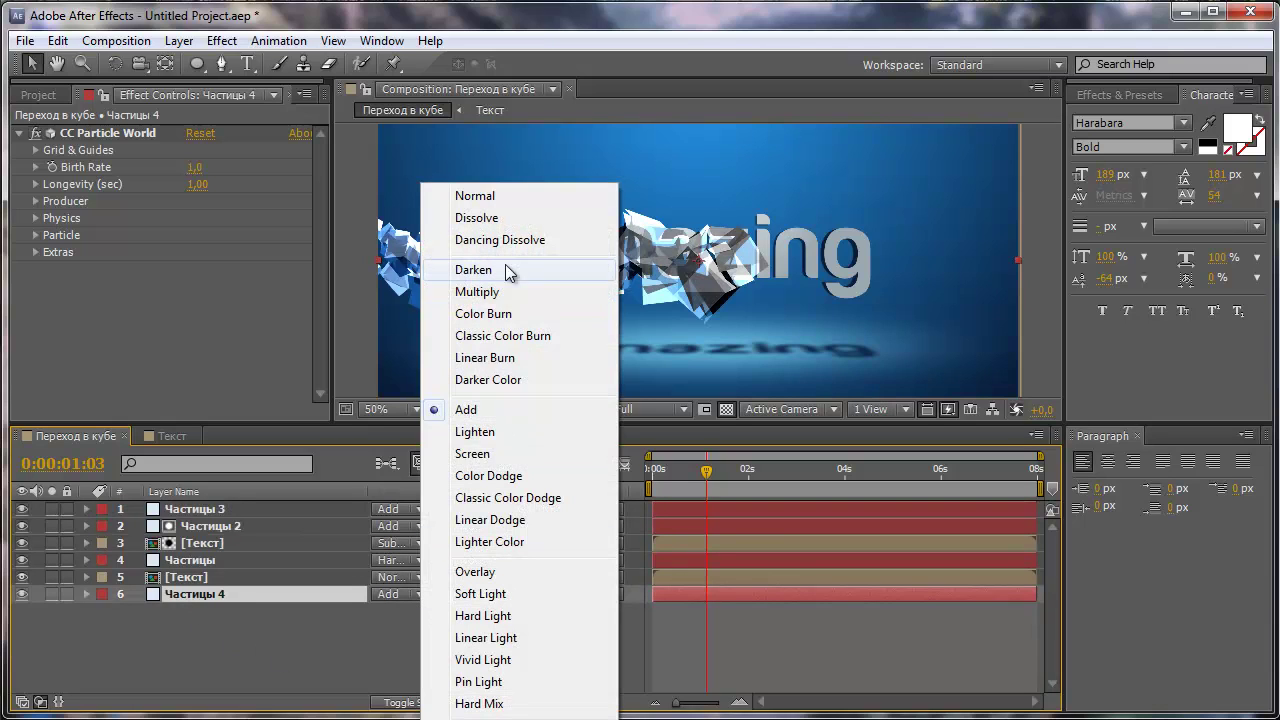
pyautogui.click(497, 198)
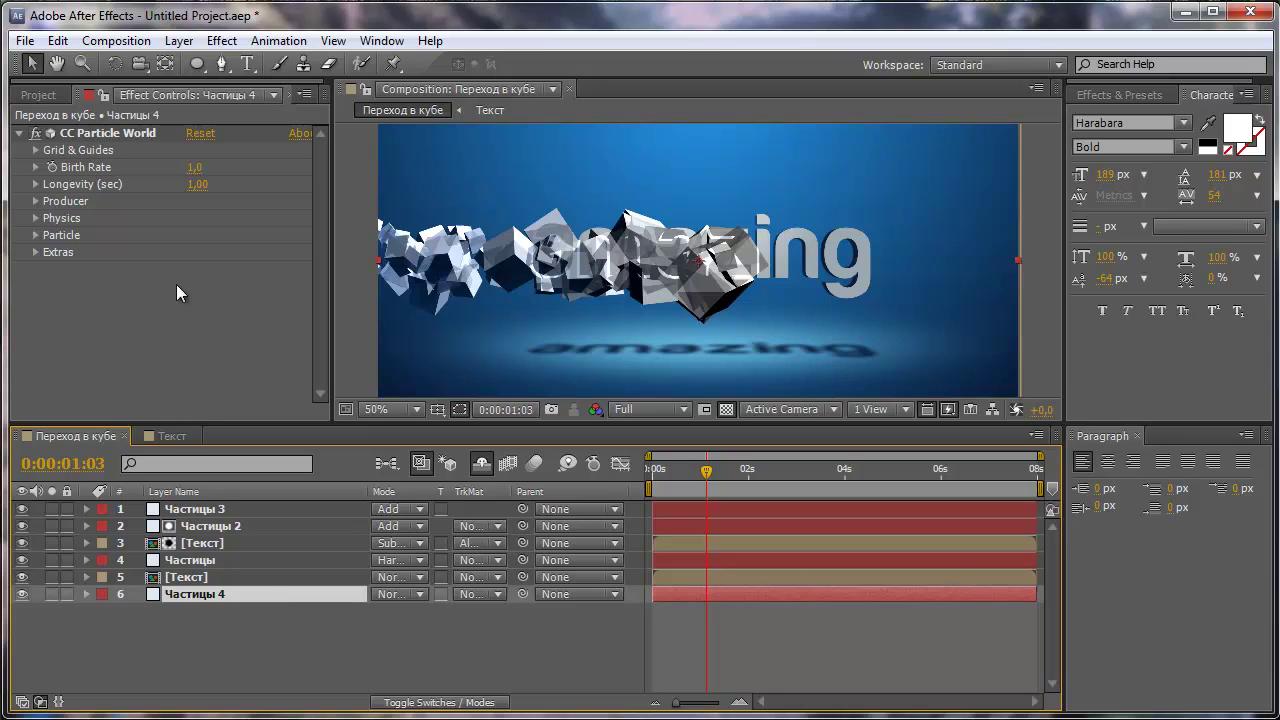
# In CC Particle World's Physics > Floor, set Render Animation to Reflected on Floor
pyautogui.click(33, 217)
pyautogui.scroll(-1, 110, 249)
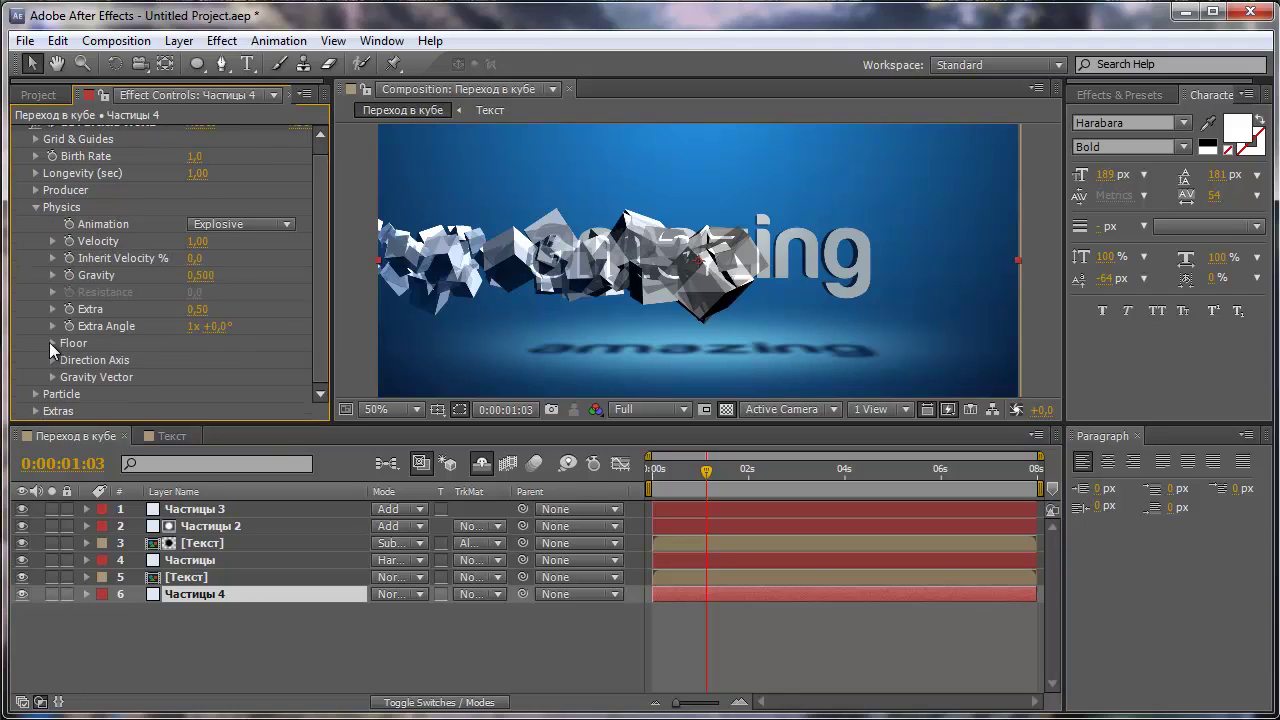
pyautogui.click(52, 343)
pyautogui.scroll(-3, 158, 270)
pyautogui.scroll(-3, 148, 272)
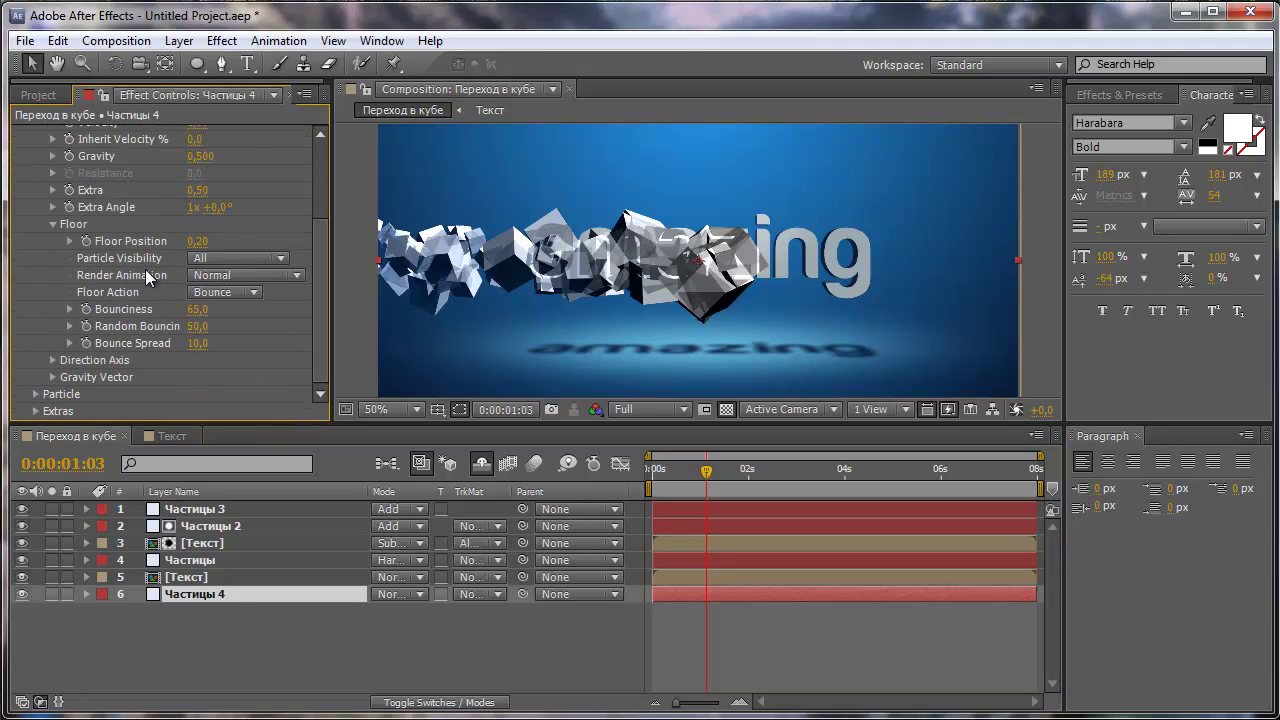
pyautogui.click(215, 277)
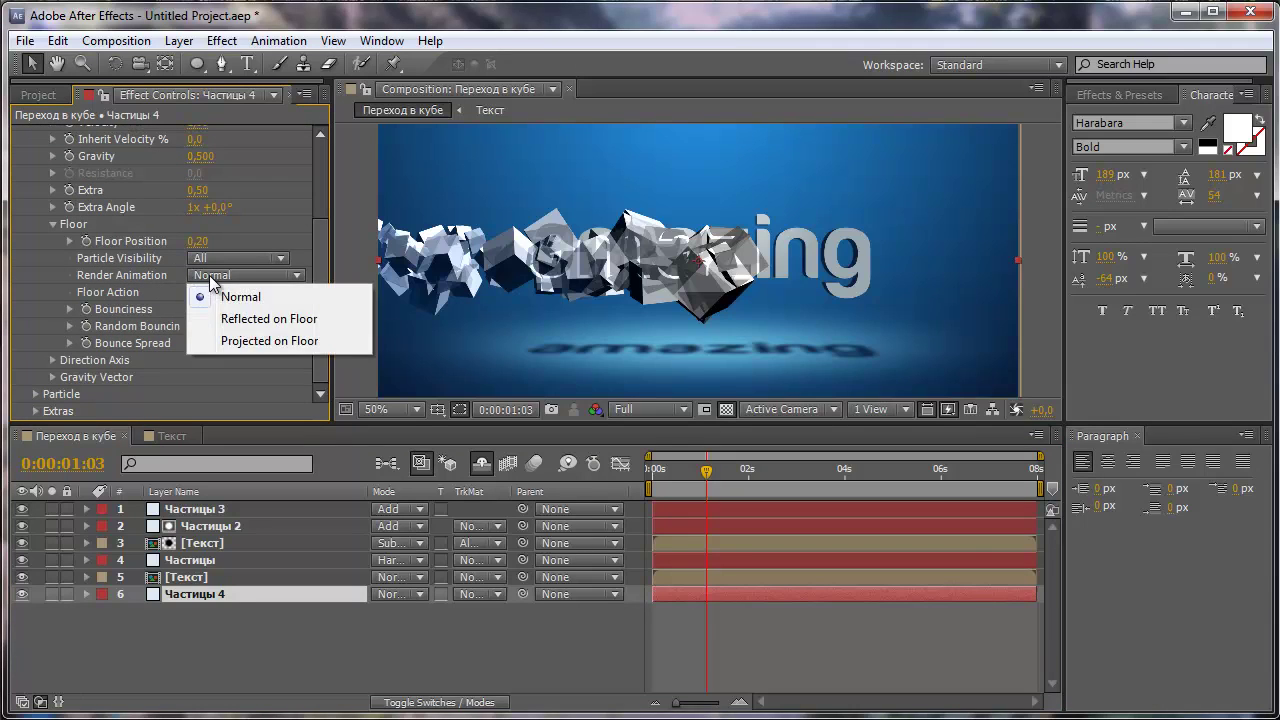
pyautogui.click(264, 320)
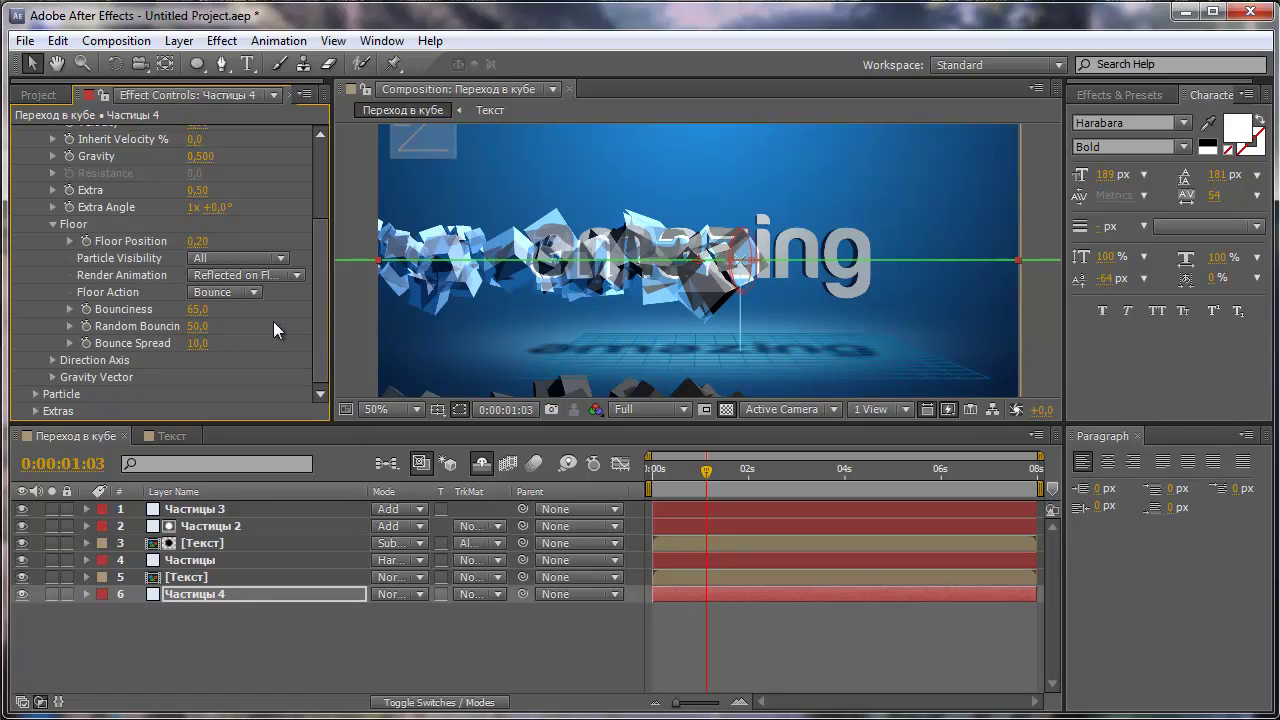
pyautogui.click(1095, 96)
pyautogui.moveTo(1175, 116); pyautogui.dragTo(1057, 120)
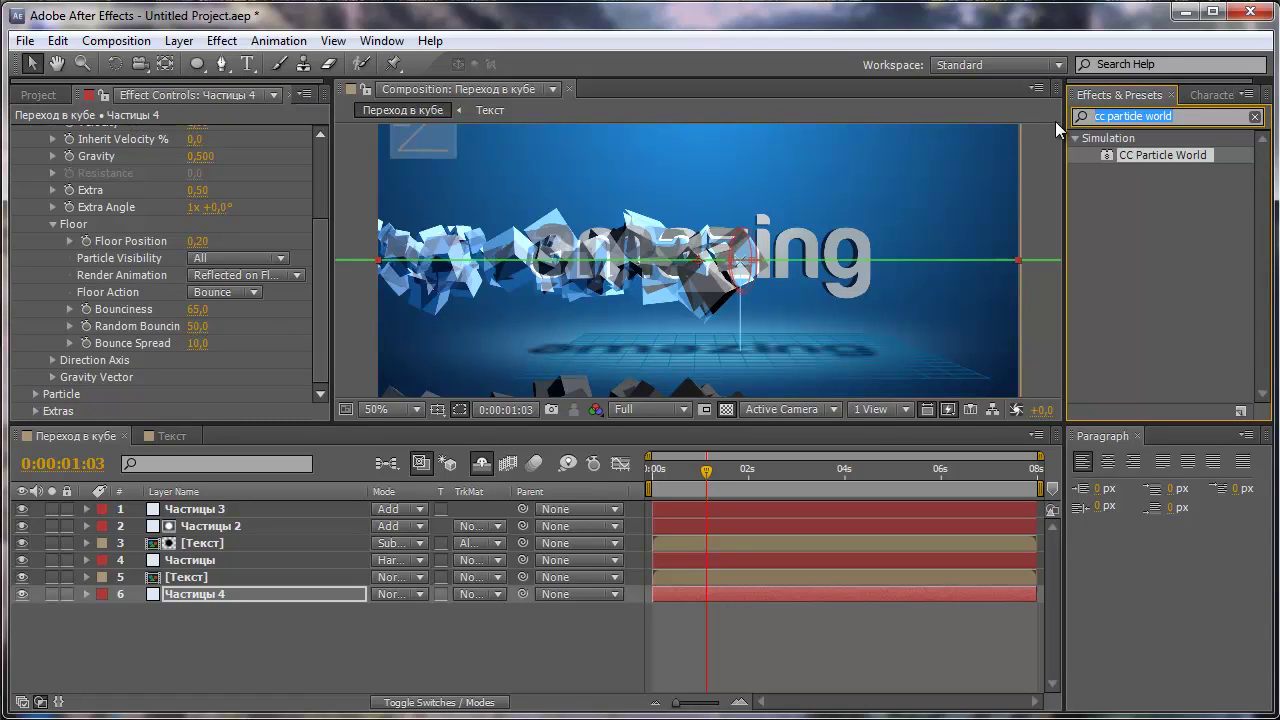
# Apply a Ramp to Частицы 4, sampling the scene's blue as start and dark navy as end colour
pyautogui.write('ramp')
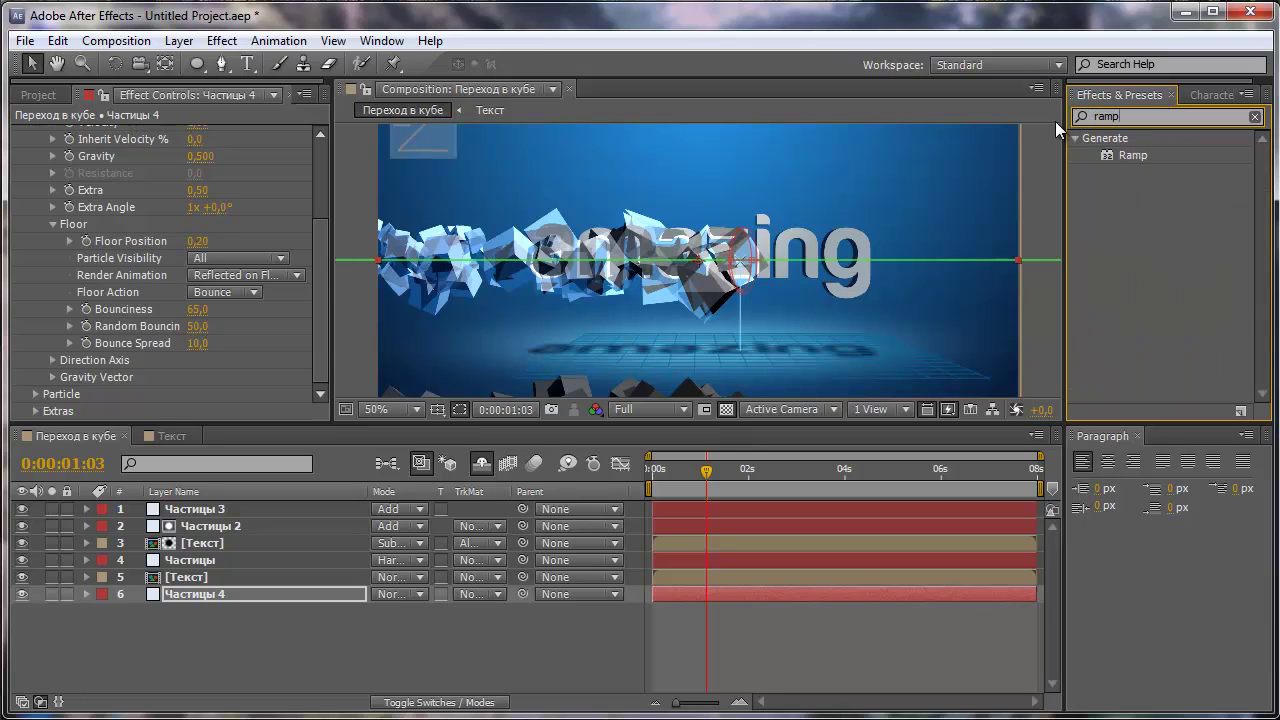
pyautogui.moveTo(1133, 155); pyautogui.dragTo(178, 598)
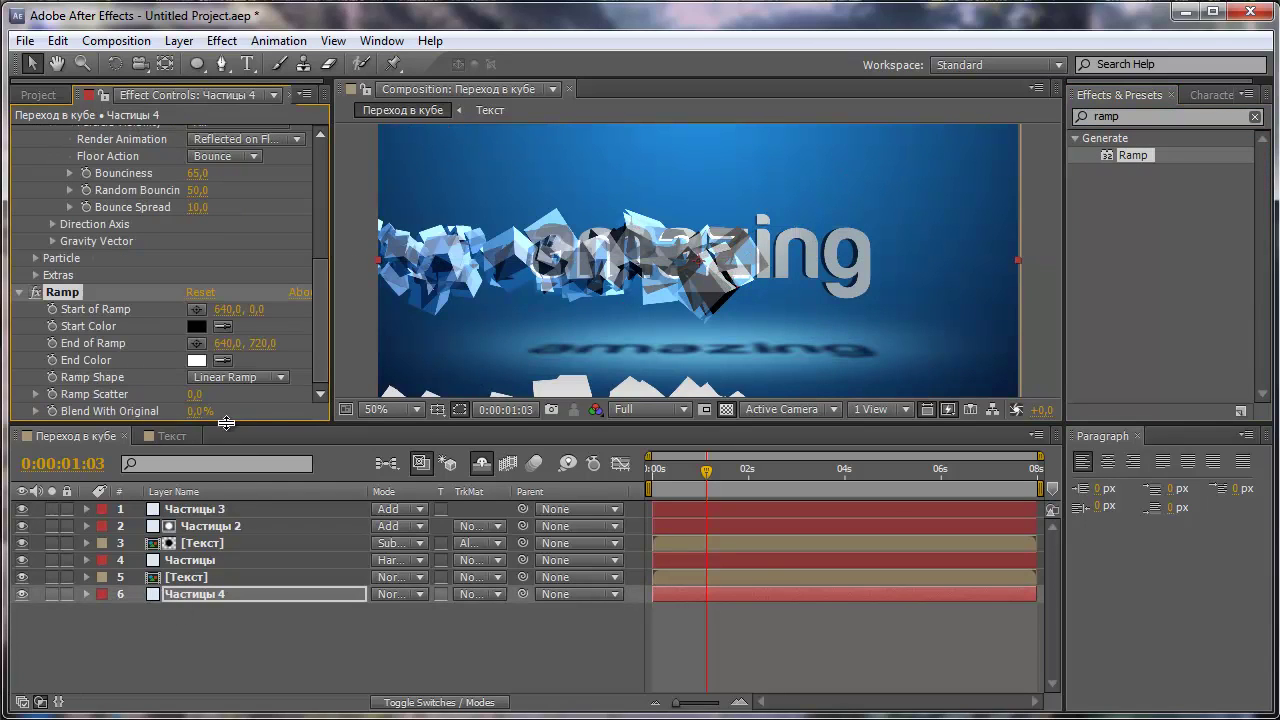
pyautogui.click(220, 328)
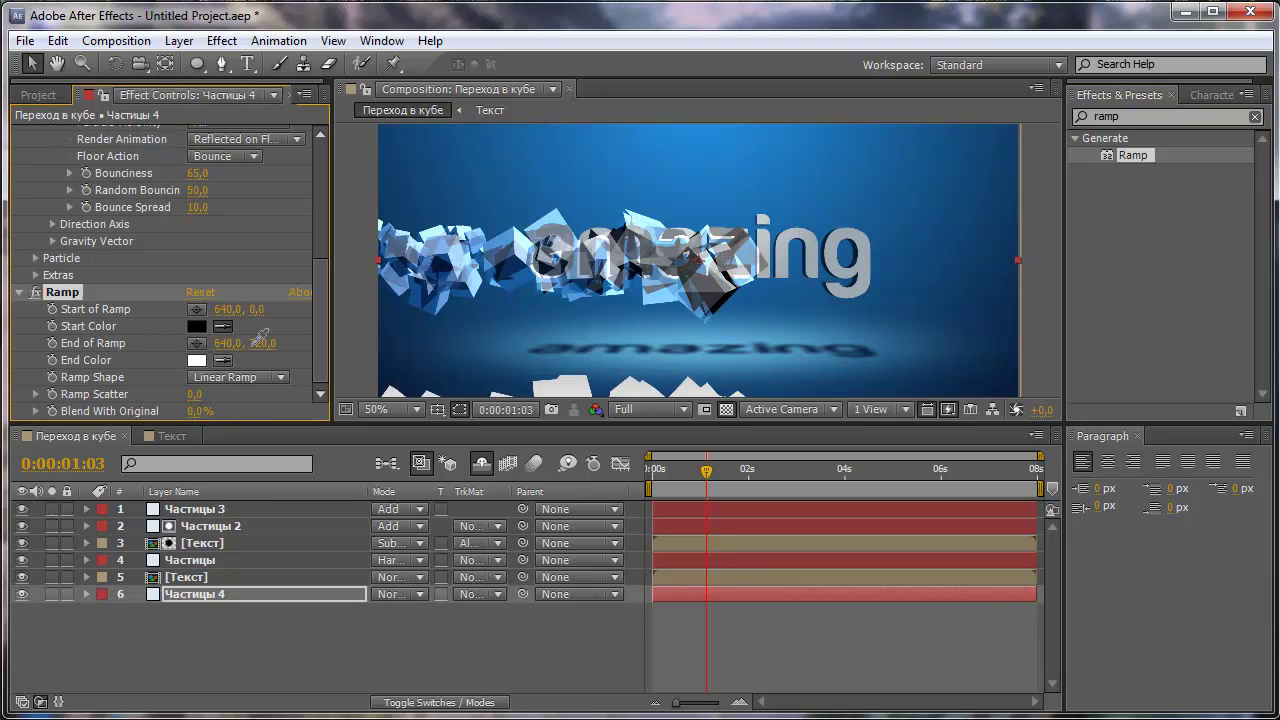
pyautogui.click(724, 350)
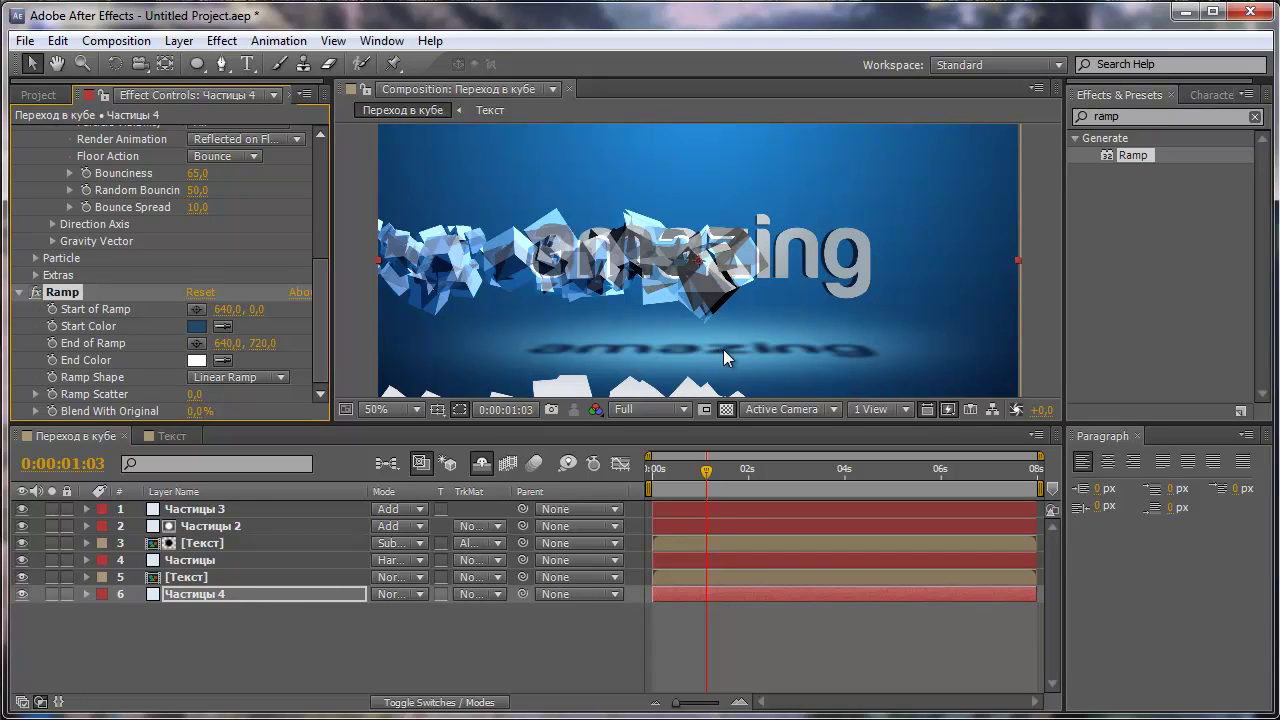
pyautogui.click(226, 361)
pyautogui.click(1008, 392)
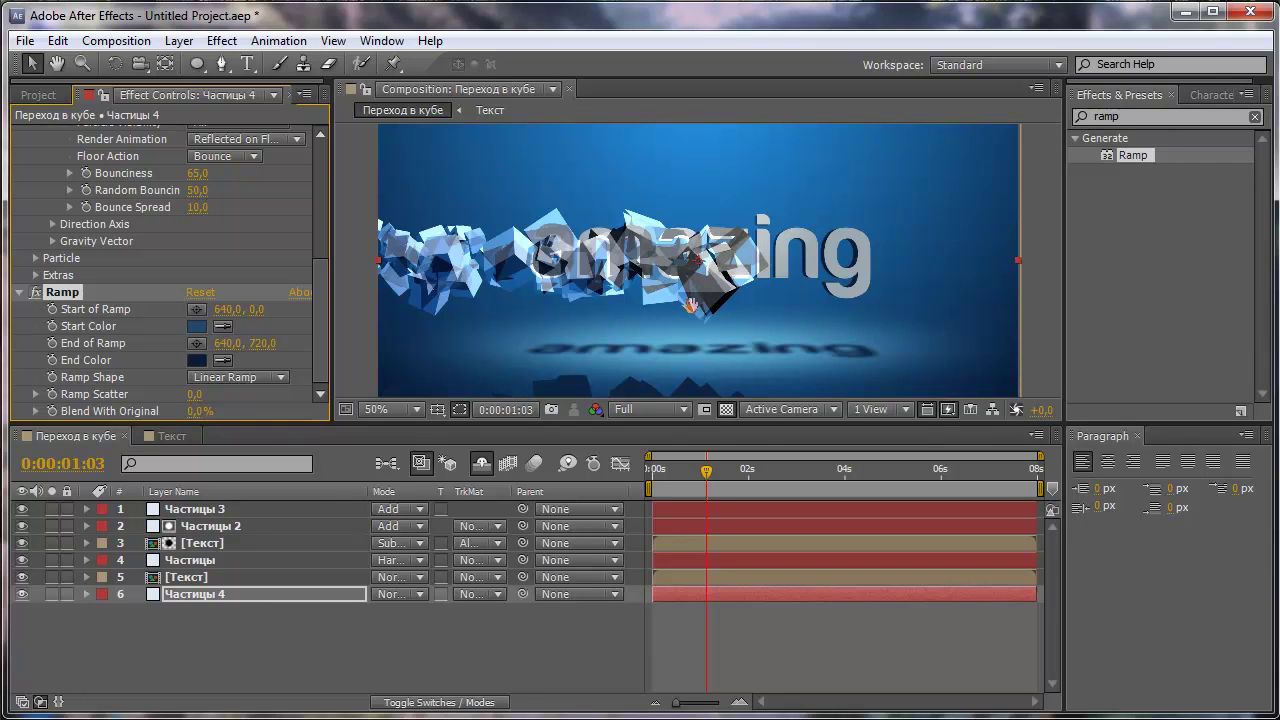
# Make the ramp a Radial Ramp, with start at 642,0, 532,0 and end at 660,0, 744,0
pyautogui.scroll(-1, 700, 222)
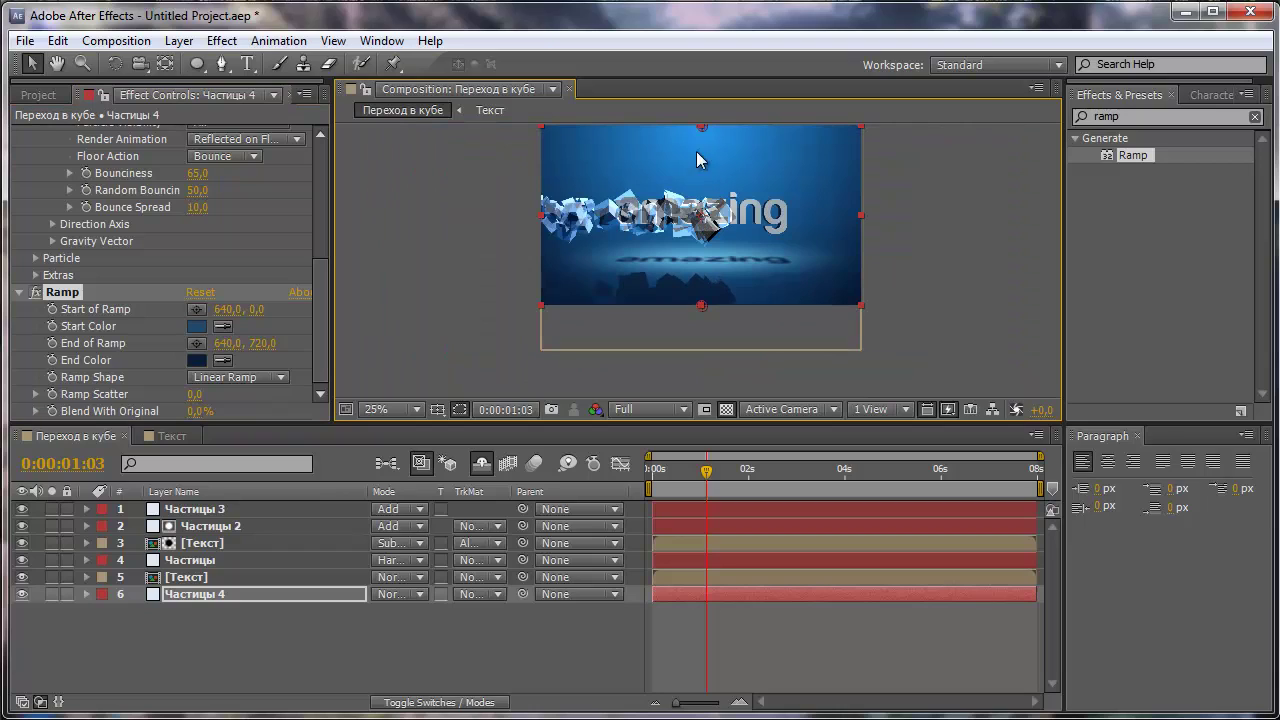
pyautogui.moveTo(701, 127)
pyautogui.mouseDown()
pyautogui.moveTo(688, 264)
pyautogui.moveTo(711, 255)
pyautogui.mouseUp()
pyautogui.moveTo(703, 306); pyautogui.dragTo(697, 312)
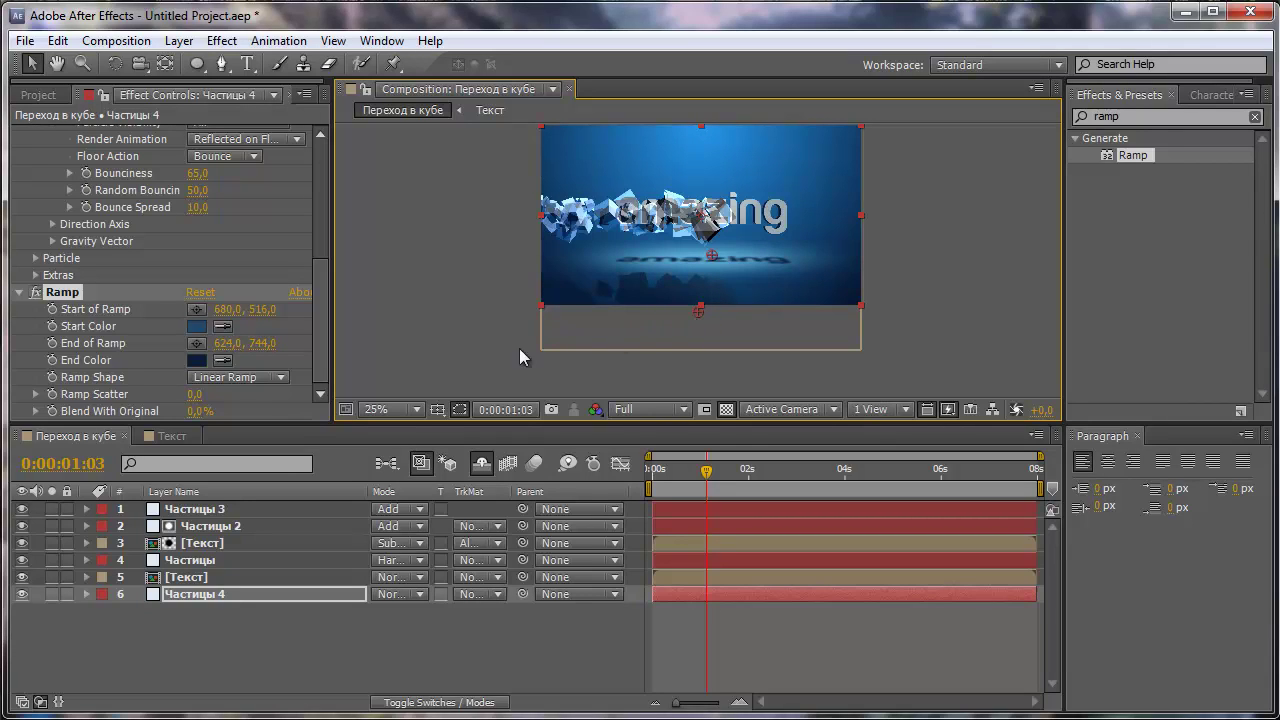
pyautogui.click(234, 380)
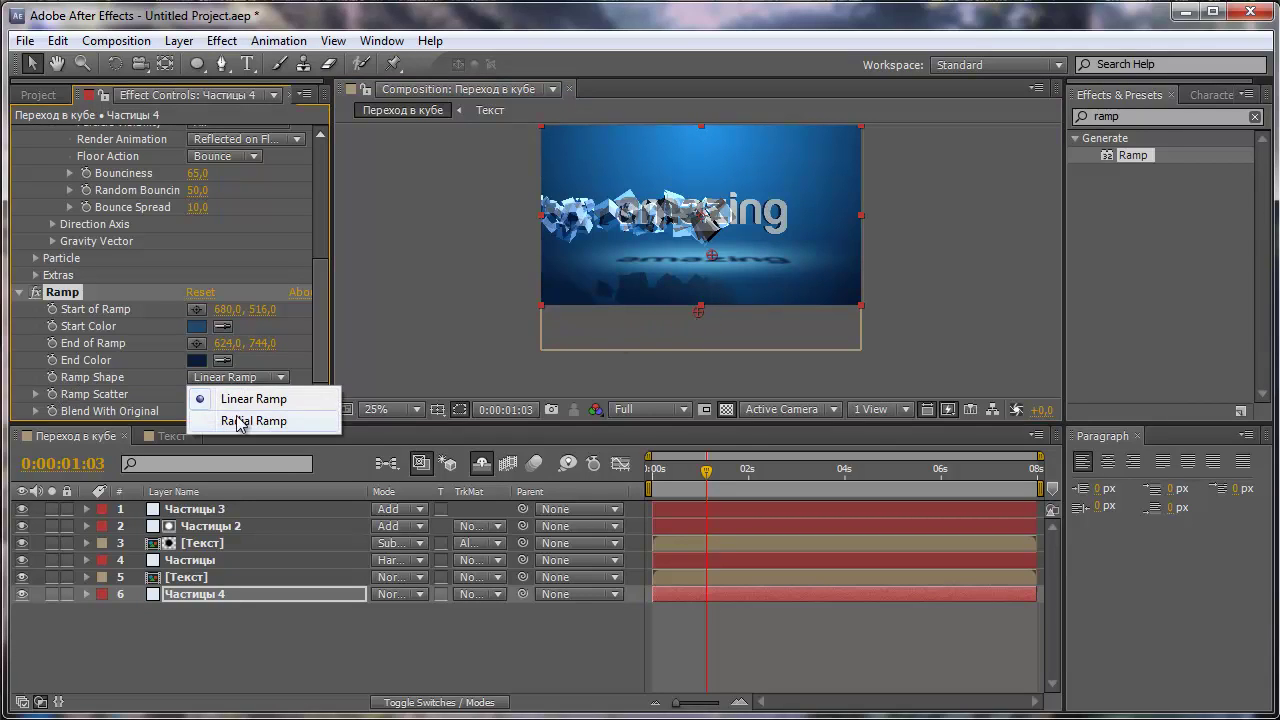
pyautogui.click(236, 420)
pyautogui.scroll(2, 700, 245)
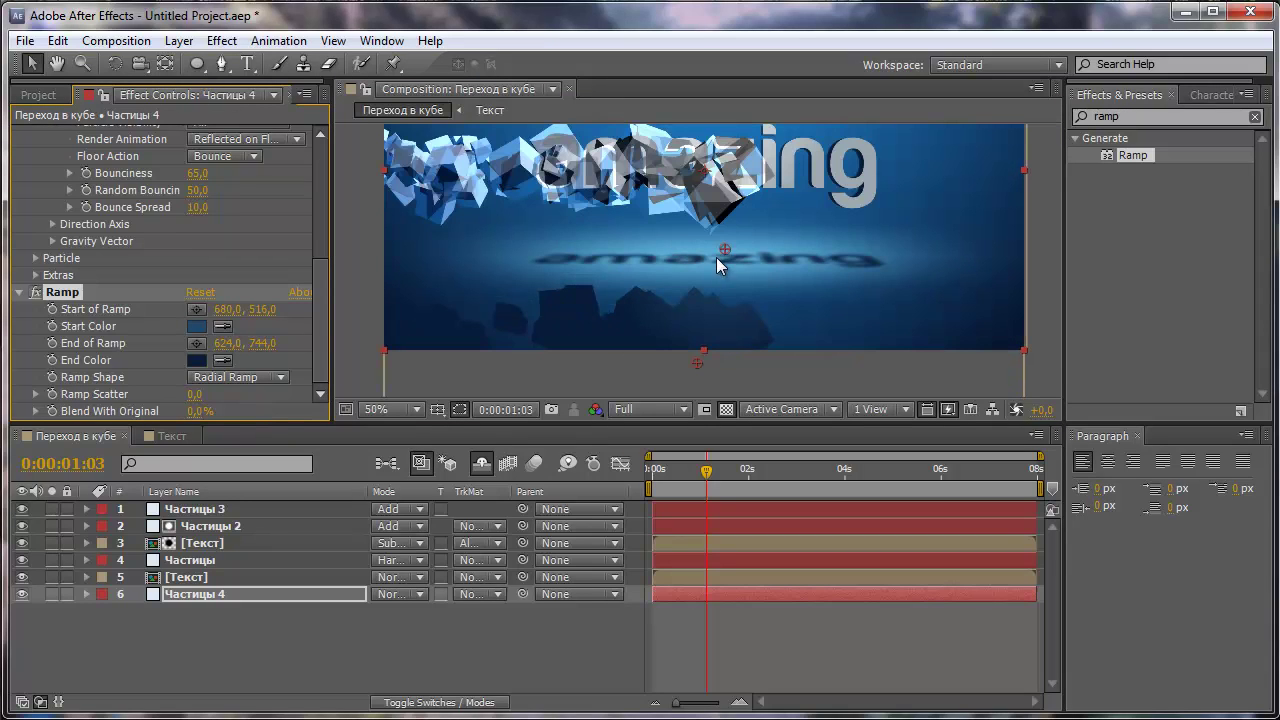
pyautogui.moveTo(713, 253); pyautogui.dragTo(701, 263)
pyautogui.moveTo(692, 363); pyautogui.dragTo(709, 364)
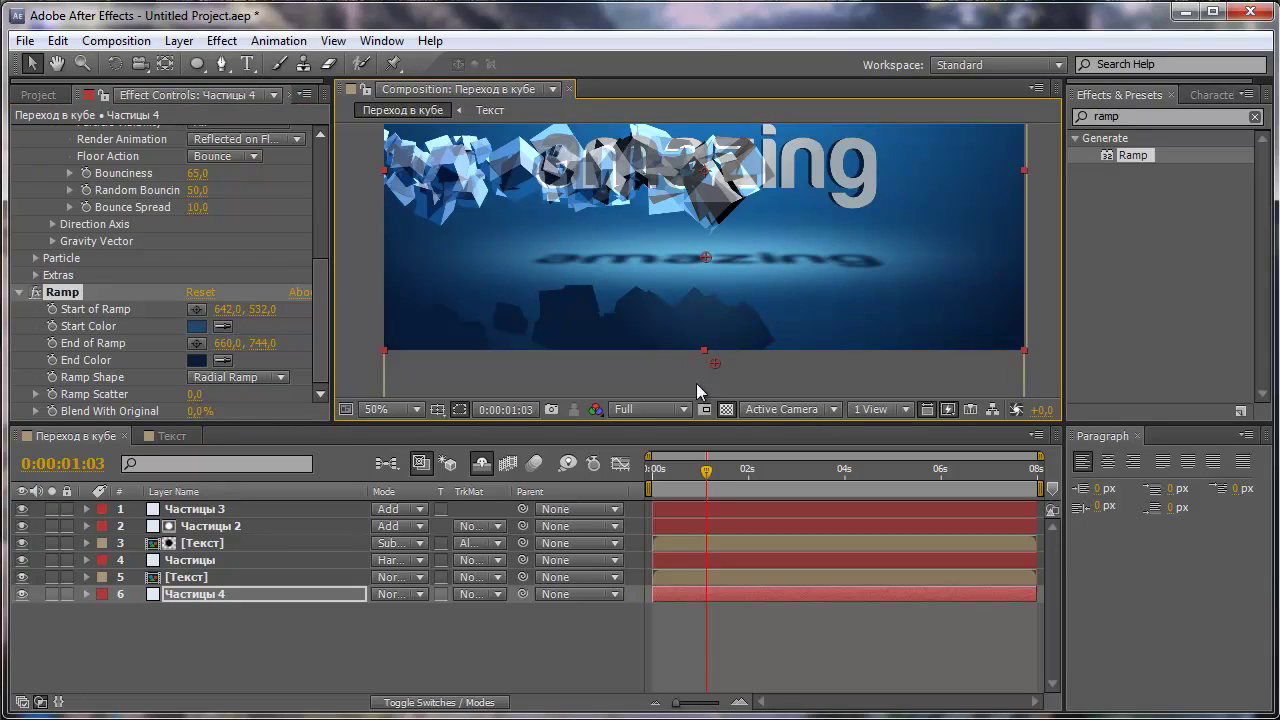
# Apply Fast Blur to Частицы 4 and duplicate it into a second Fast Blur
pyautogui.doubleClick(1105, 116)
pyautogui.write('fa')
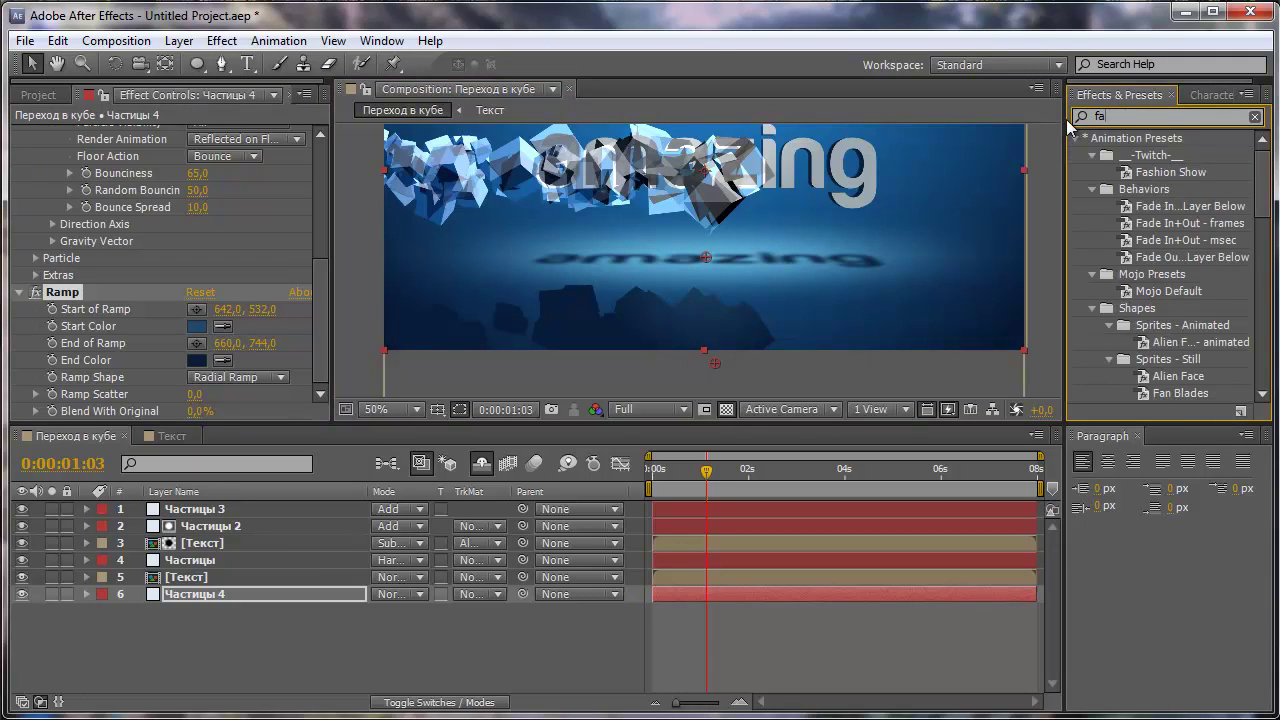
pyautogui.write('st blur')
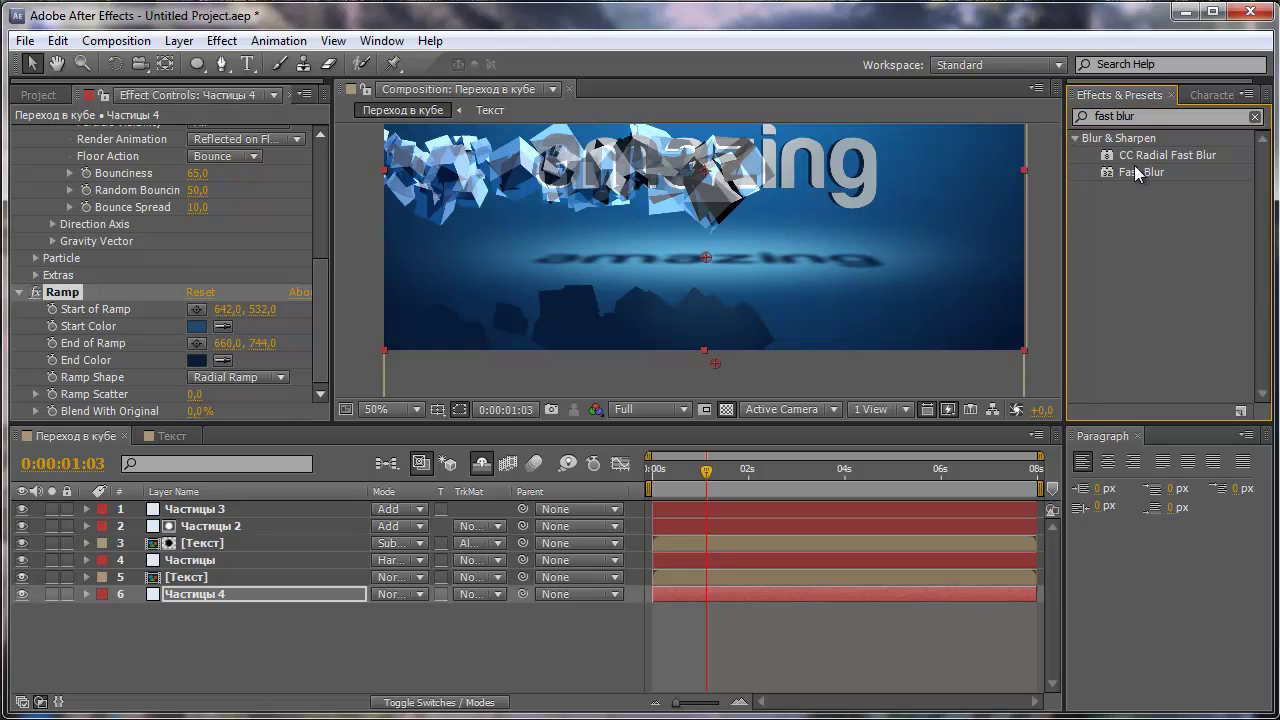
pyautogui.moveTo(1134, 170)
pyautogui.mouseDown()
pyautogui.moveTo(788, 322)
pyautogui.moveTo(818, 315)
pyautogui.mouseUp()
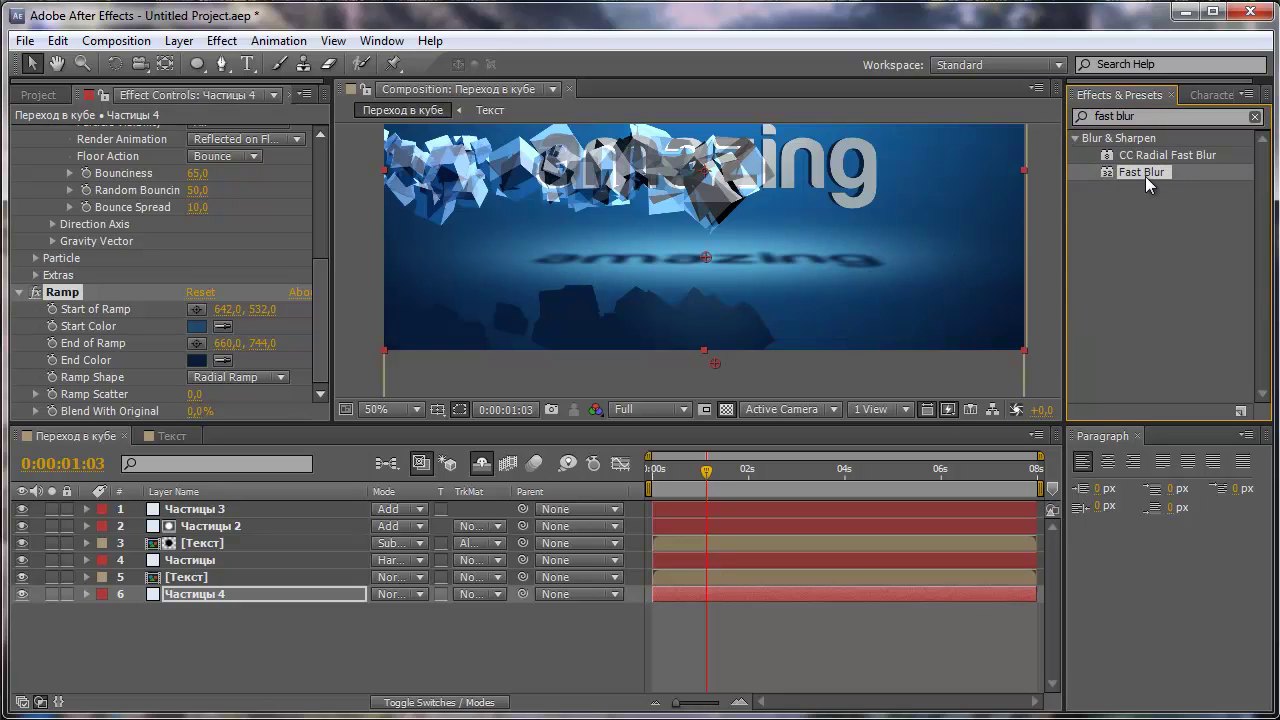
pyautogui.moveTo(1145, 176); pyautogui.dragTo(171, 593)
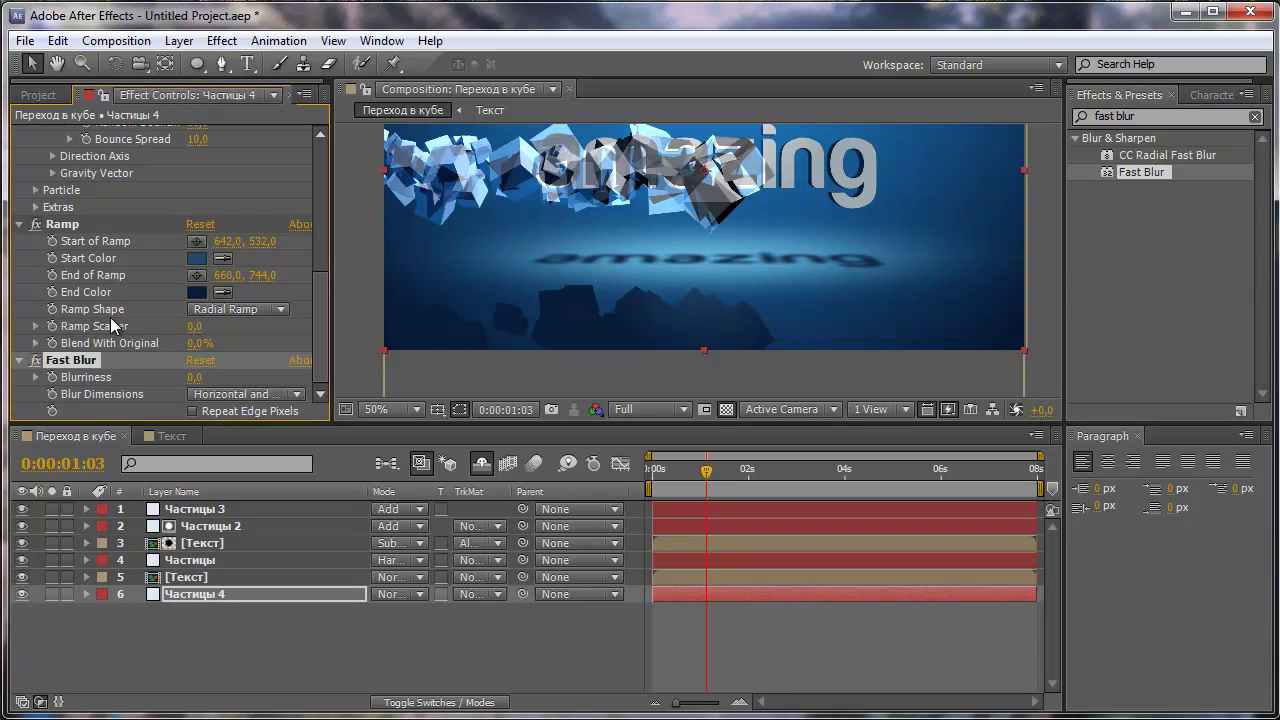
pyautogui.hotkey('ctrl', 'd')
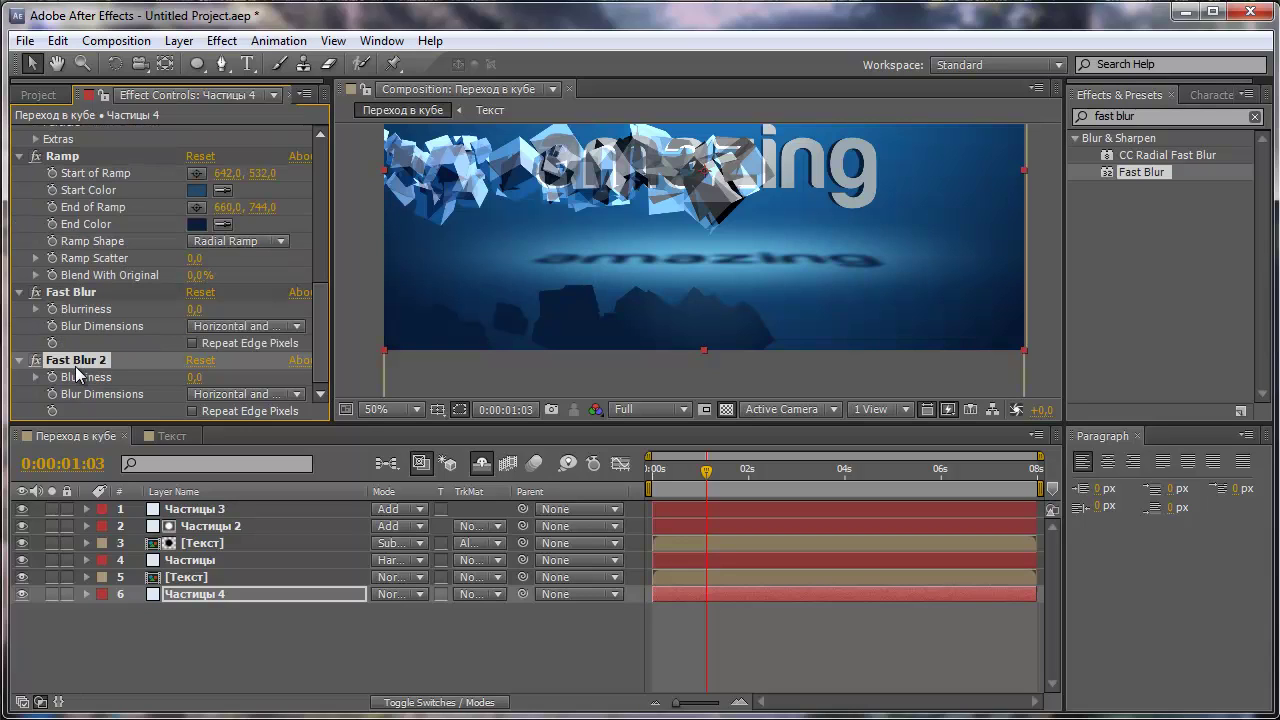
# Set the first Fast Blur to Horizontal with Blurriness 18
pyautogui.click(233, 328)
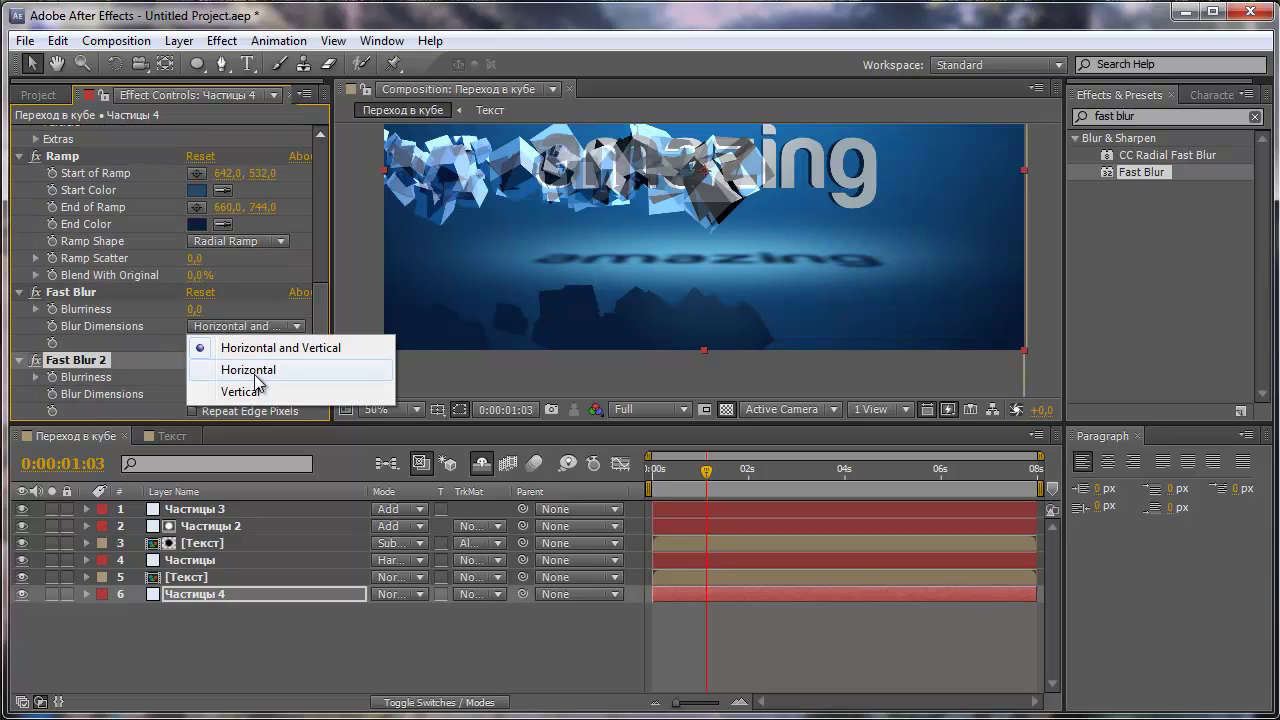
pyautogui.click(248, 371)
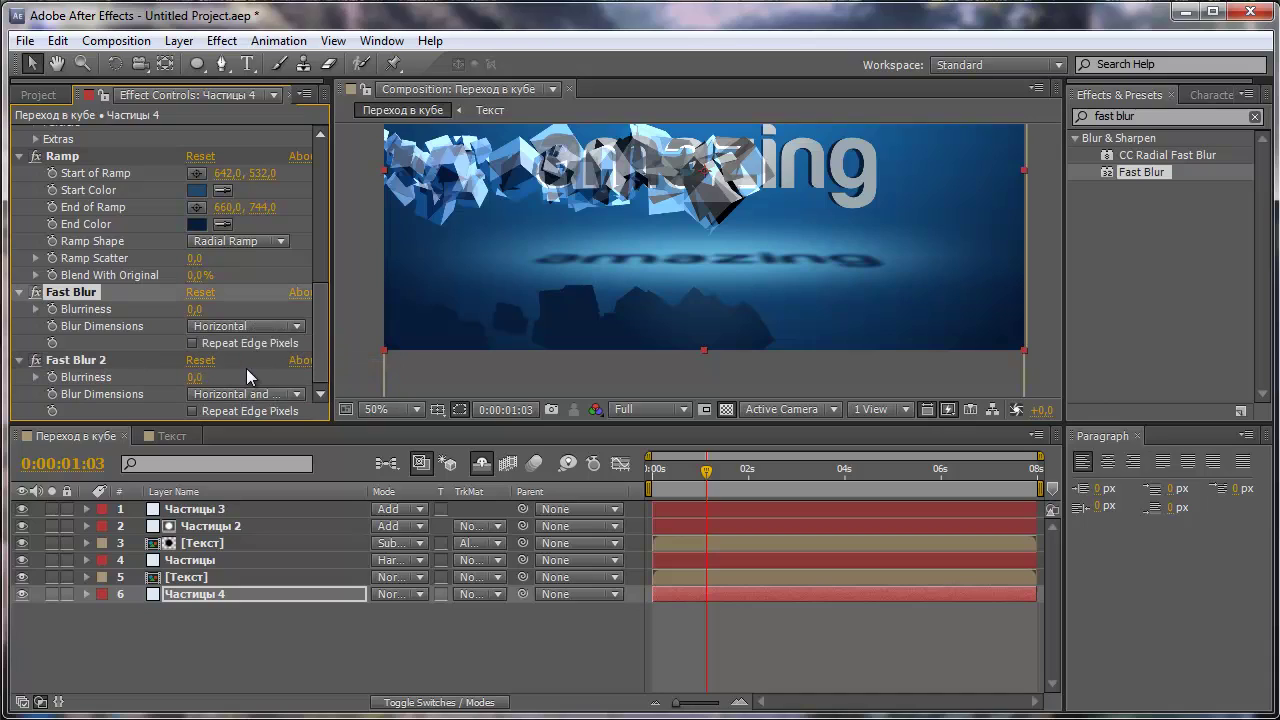
pyautogui.click(194, 309)
pyautogui.write('18')
pyautogui.press('Return')
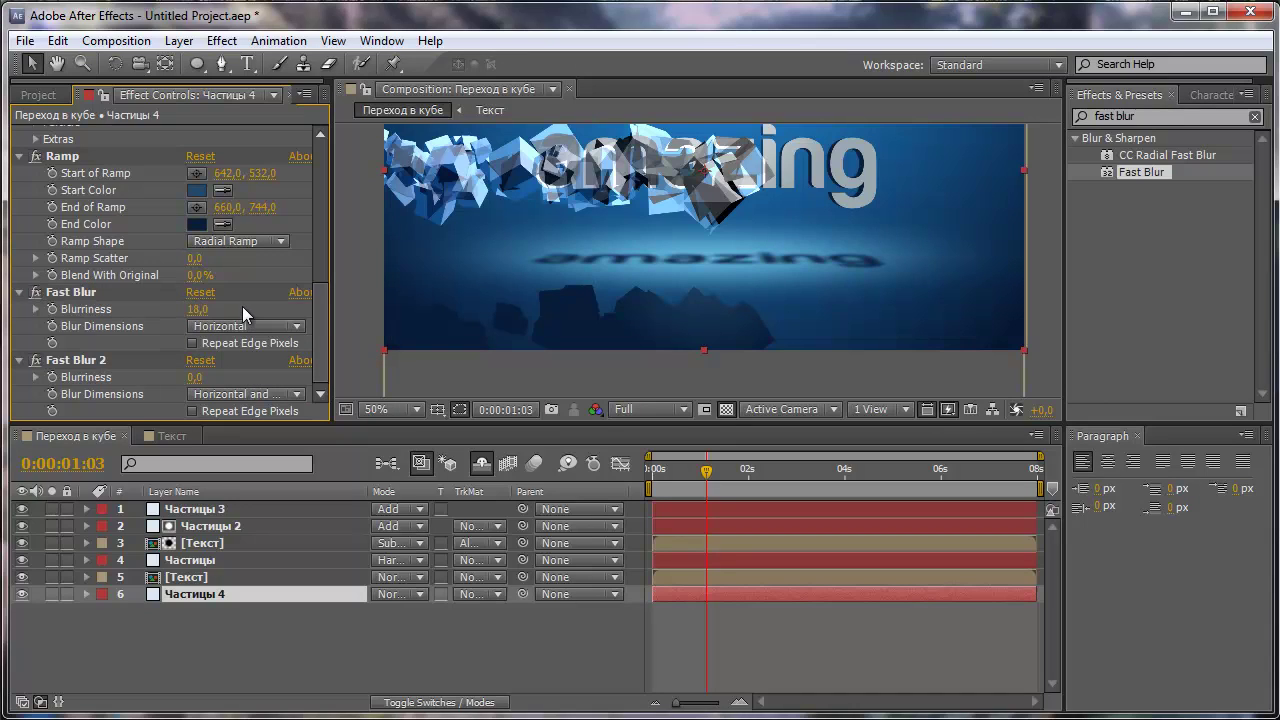
# Set Fast Blur 2 to Vertical with Blurriness 9
pyautogui.click(245, 394)
pyautogui.click(241, 460)
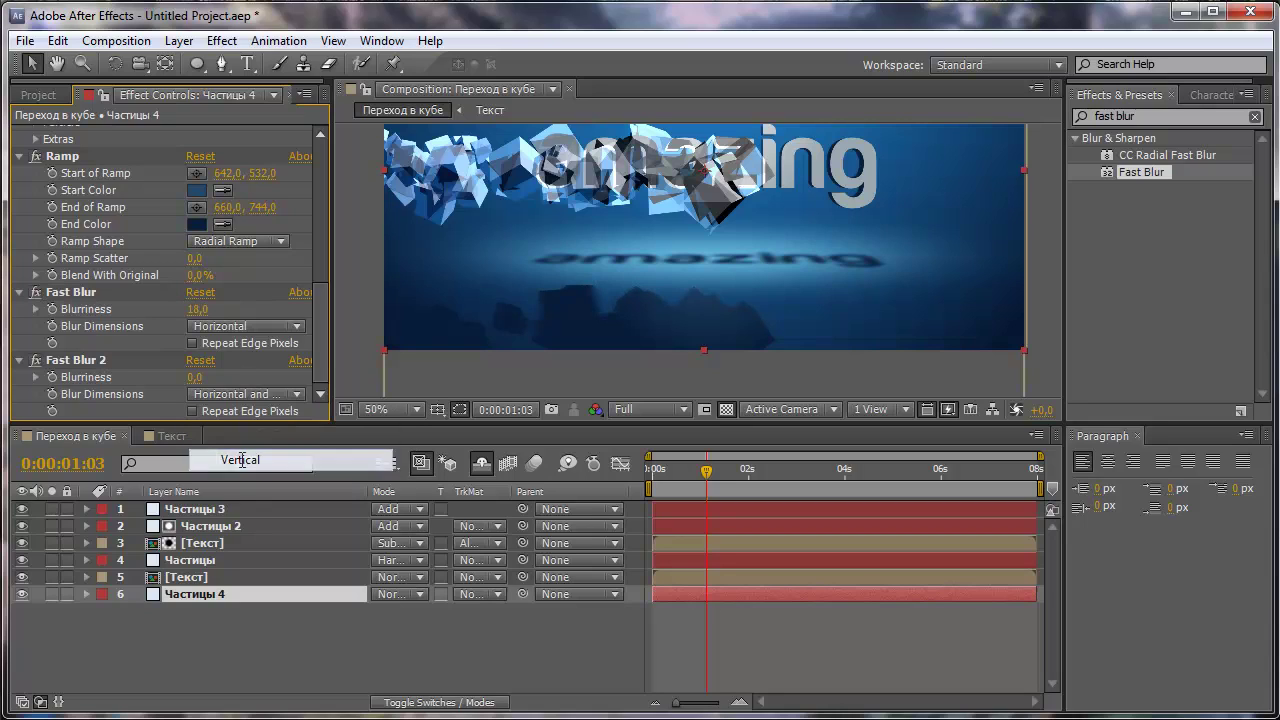
pyautogui.click(194, 377)
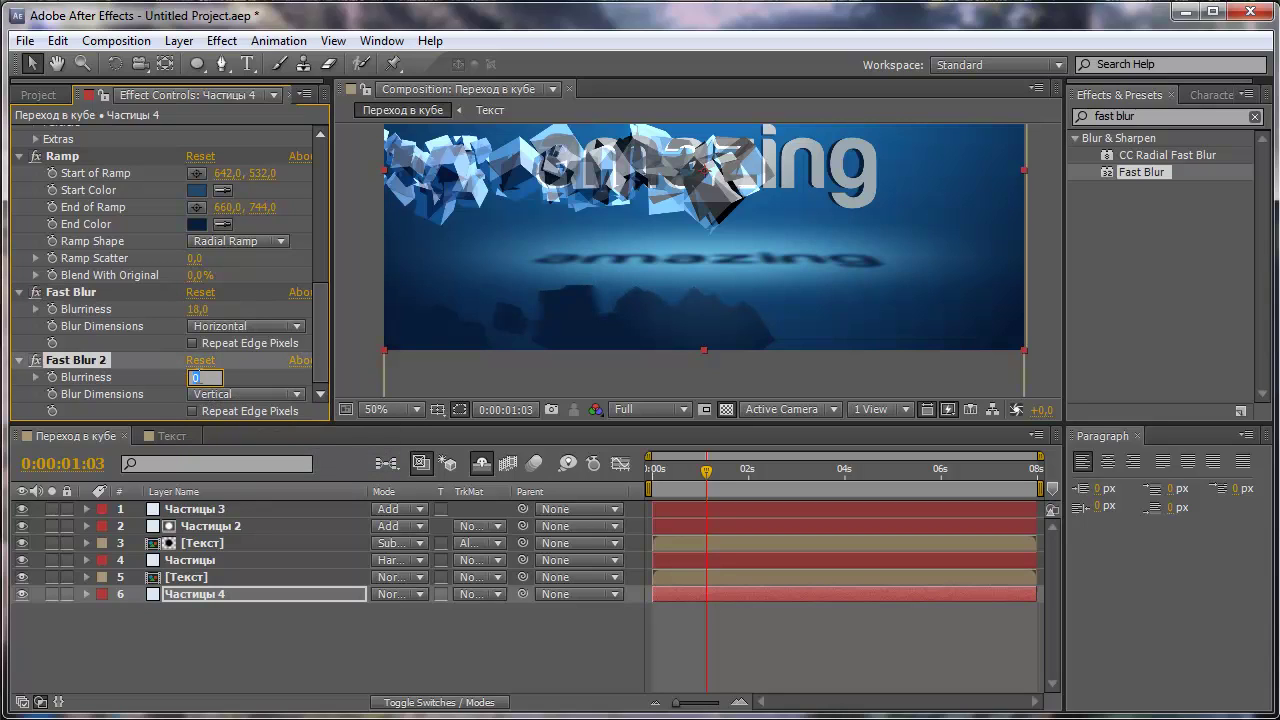
pyautogui.write('9')
pyautogui.press('Return')
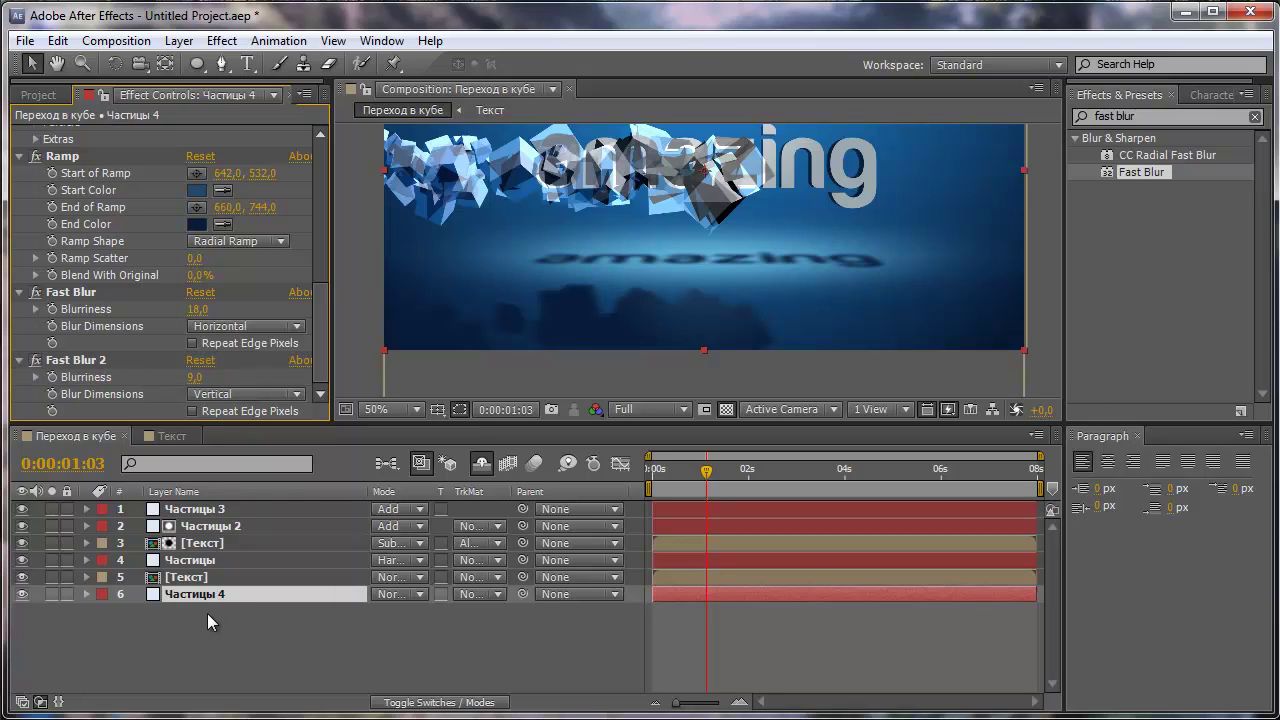
# Lower Частицы 4's Opacity to 80%
pyautogui.press('t')
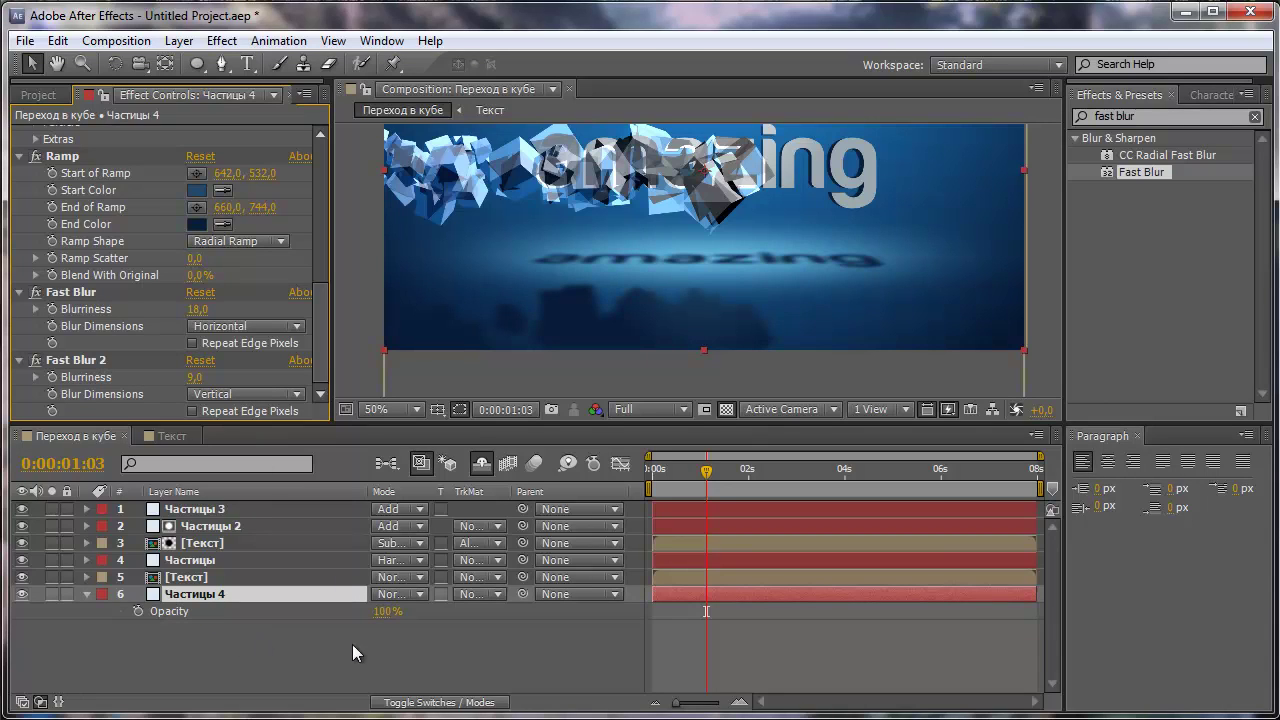
pyautogui.click(386, 612)
pyautogui.write('80')
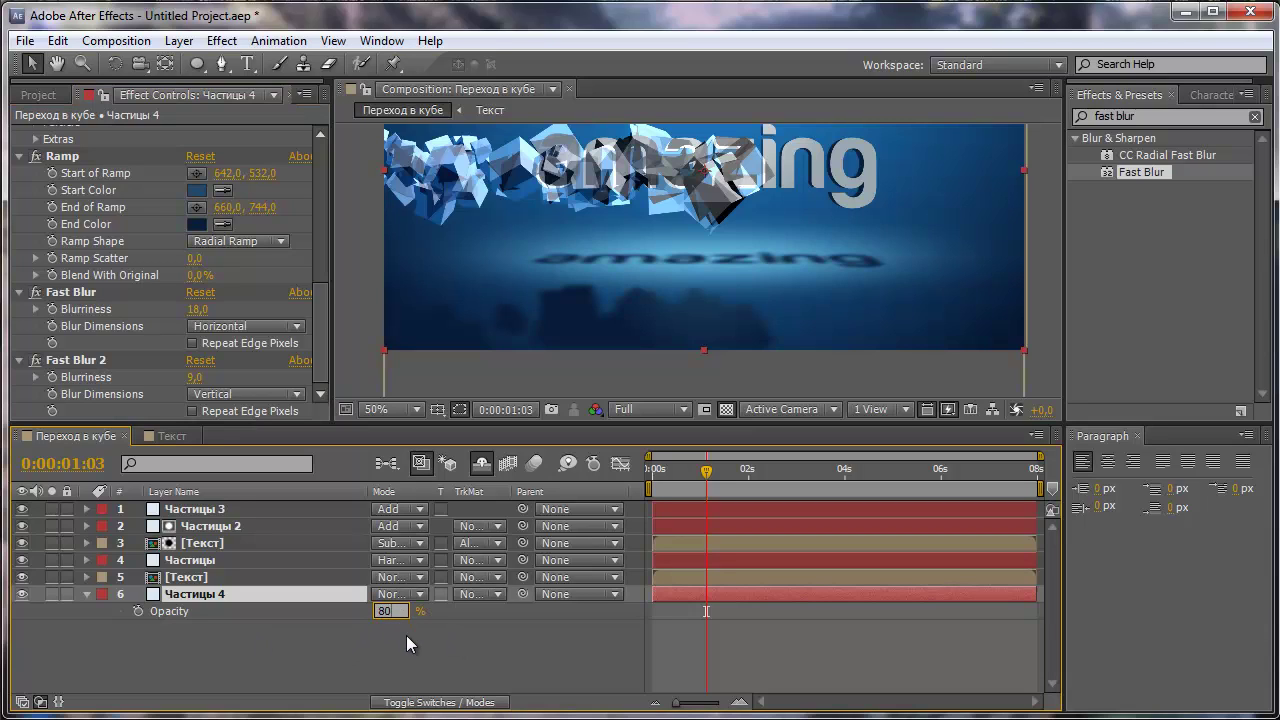
pyautogui.click(407, 655)
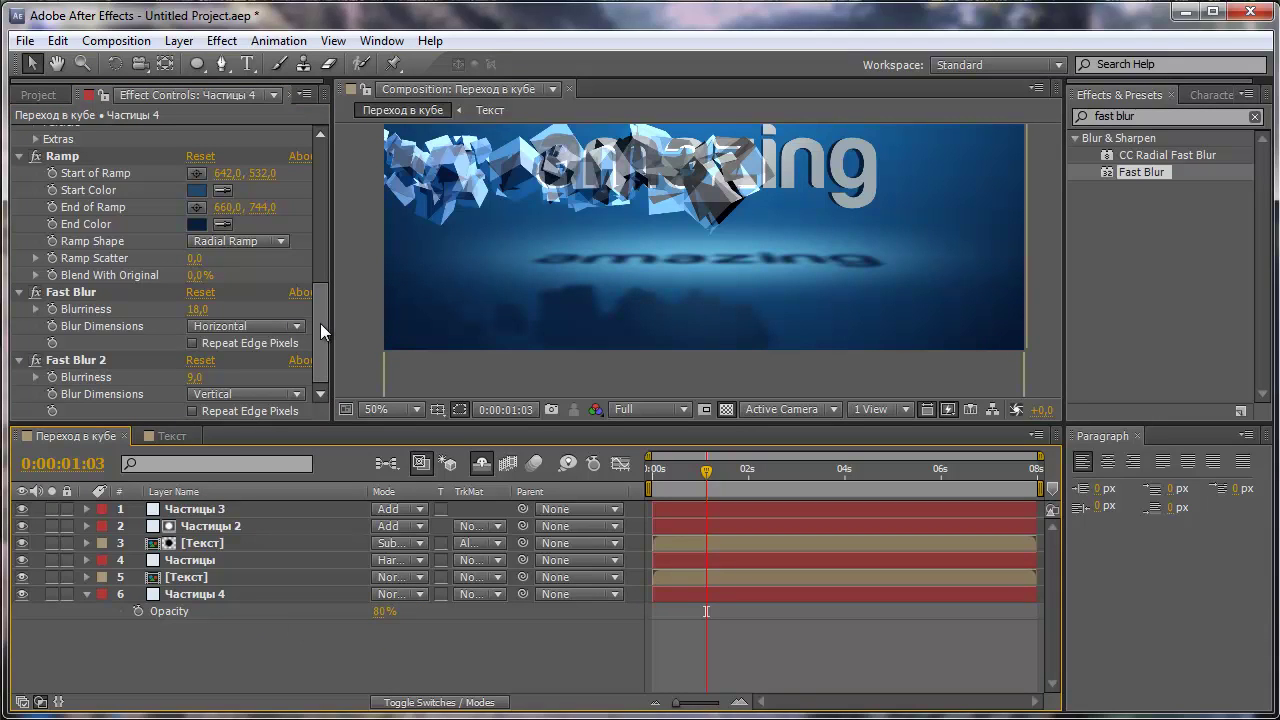
# Scrub Частицы 4's CC Particle World Producer Position Y to 0,11 and view the composition at 25%
pyautogui.moveTo(321, 336); pyautogui.dragTo(313, 175)
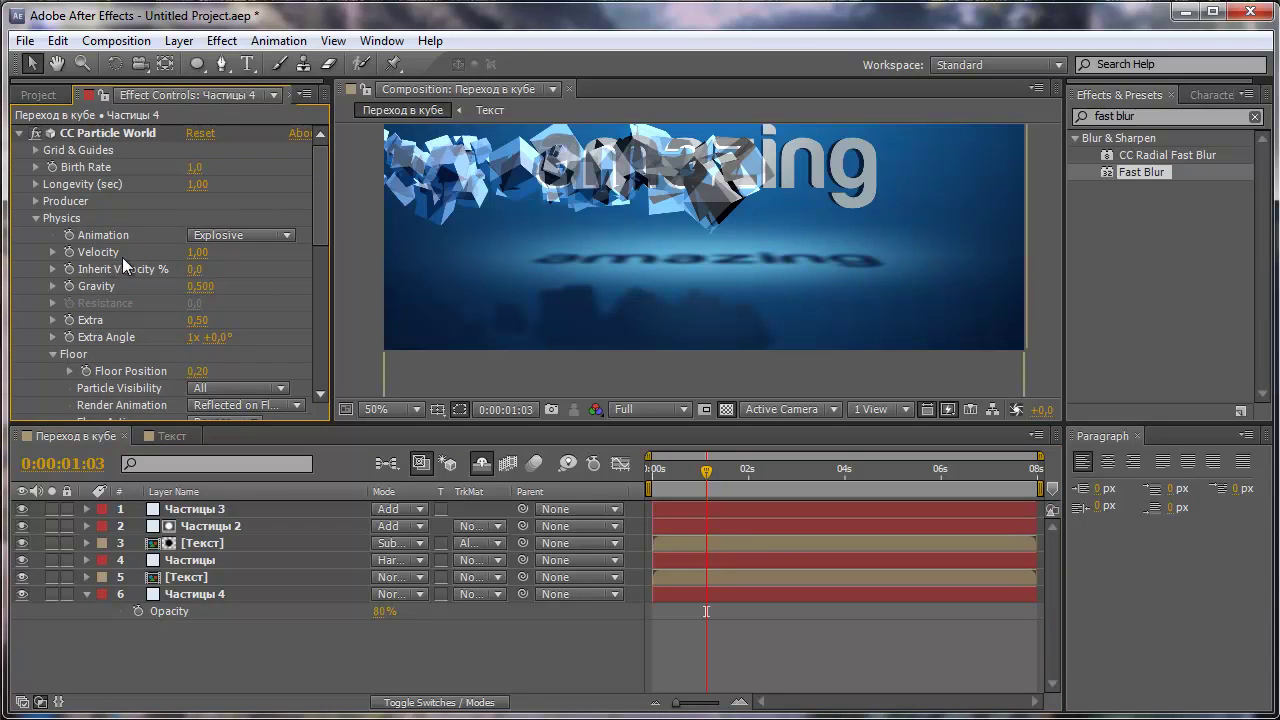
pyautogui.click(36, 201)
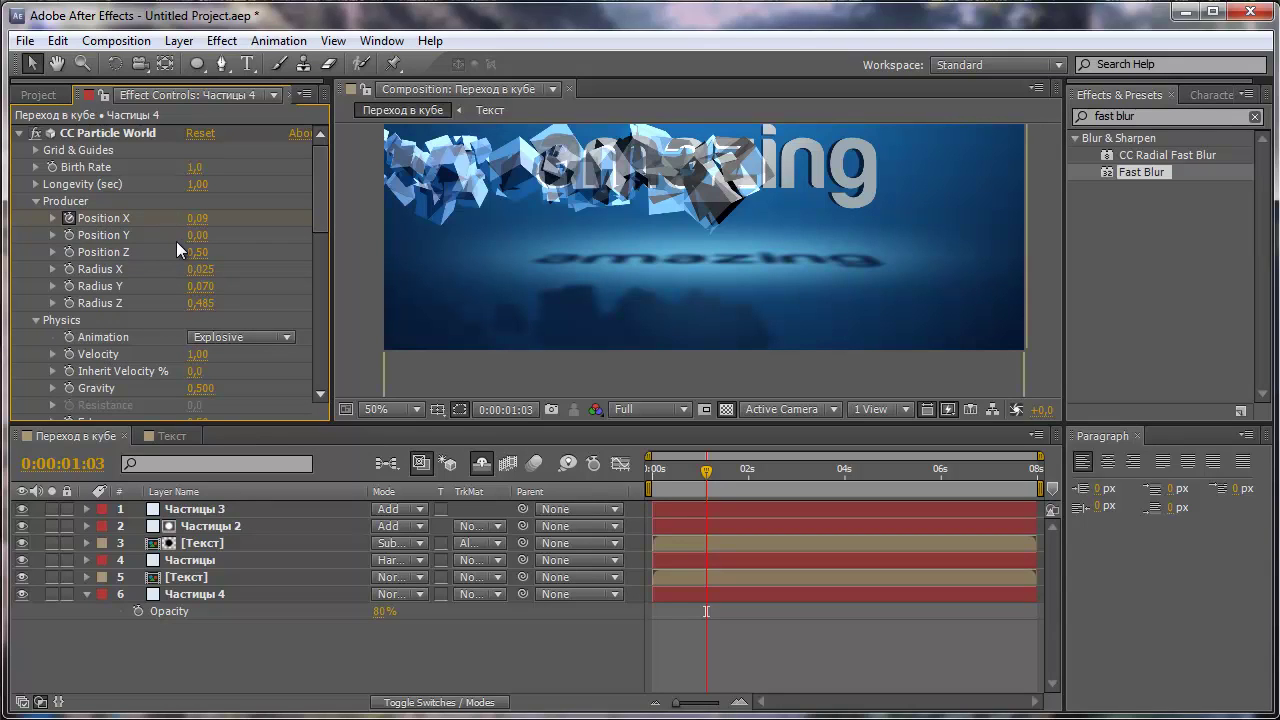
pyautogui.moveTo(197, 235)
pyautogui.mouseDown()
pyautogui.moveTo(212, 241)
pyautogui.moveTo(199, 245)
pyautogui.mouseUp()
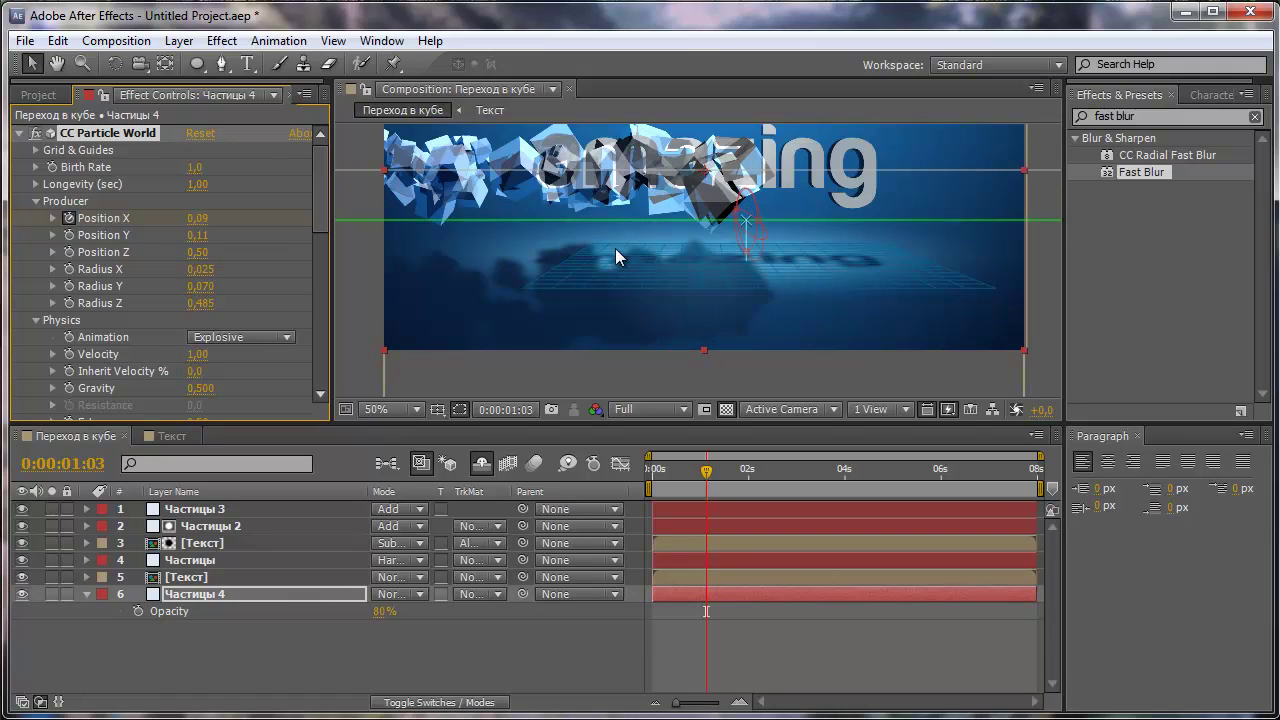
pyautogui.scroll(-1, 629, 247)
pyautogui.click(1029, 307)
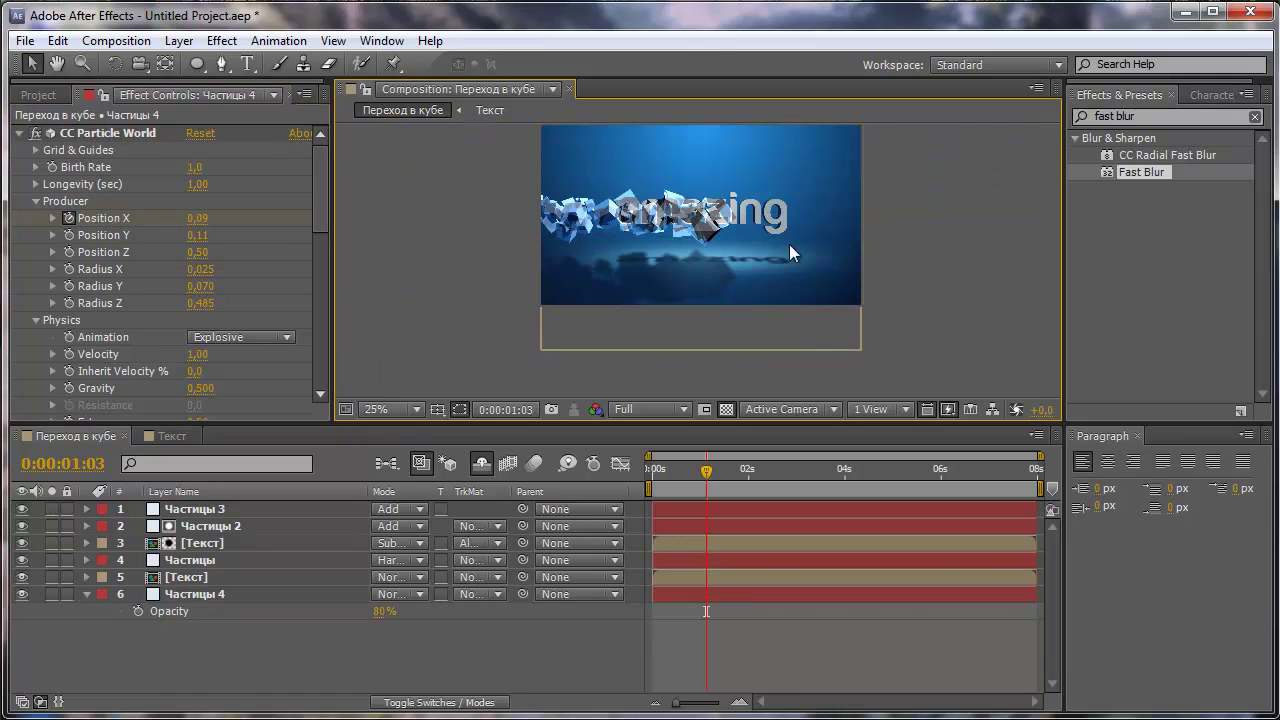
pyautogui.scroll(1, 736, 227)
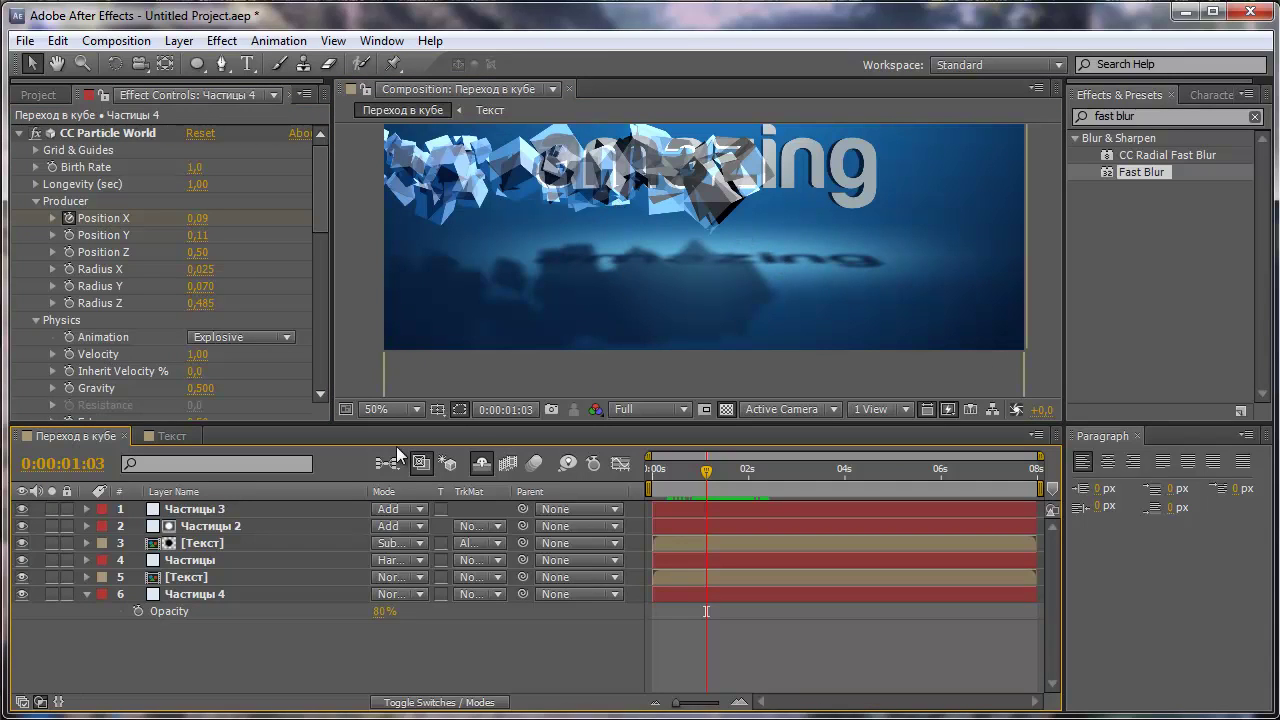
pyautogui.click(194, 511)
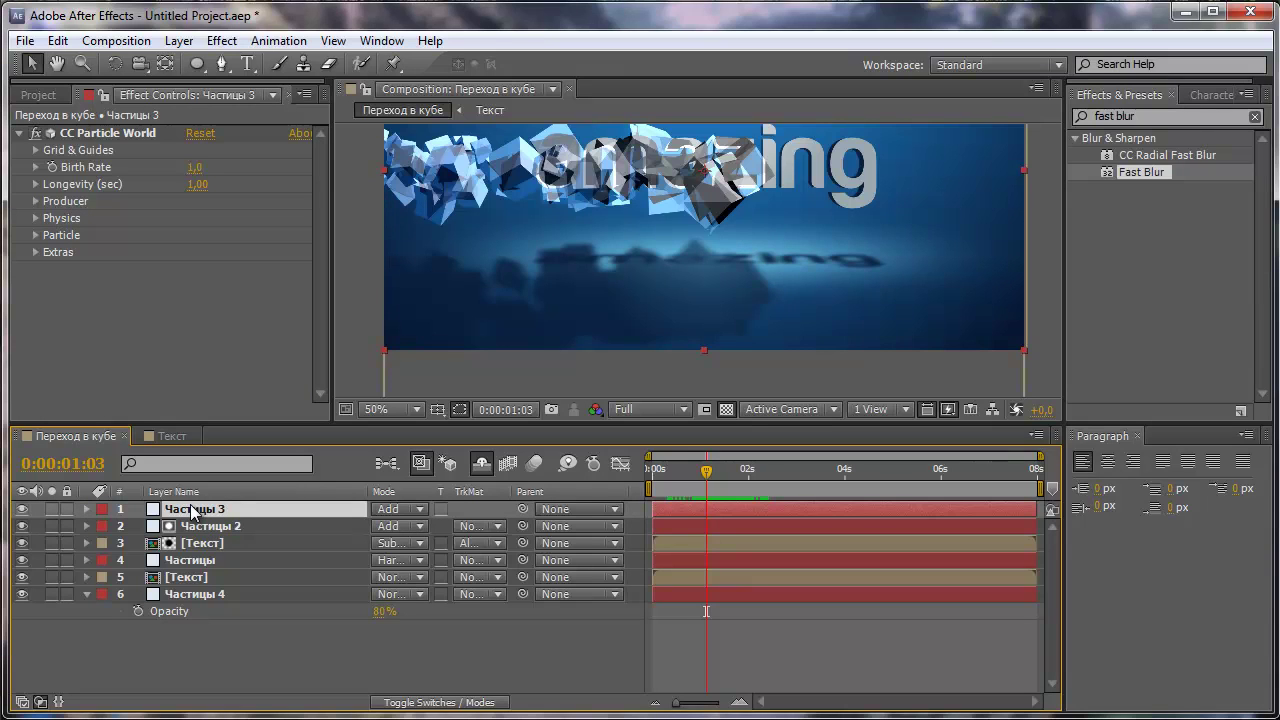
# Duplicate Частицы 3 into Частицы 5 and set its blend mode to Pin Light
pyautogui.hotkey('ctrl', 'd')
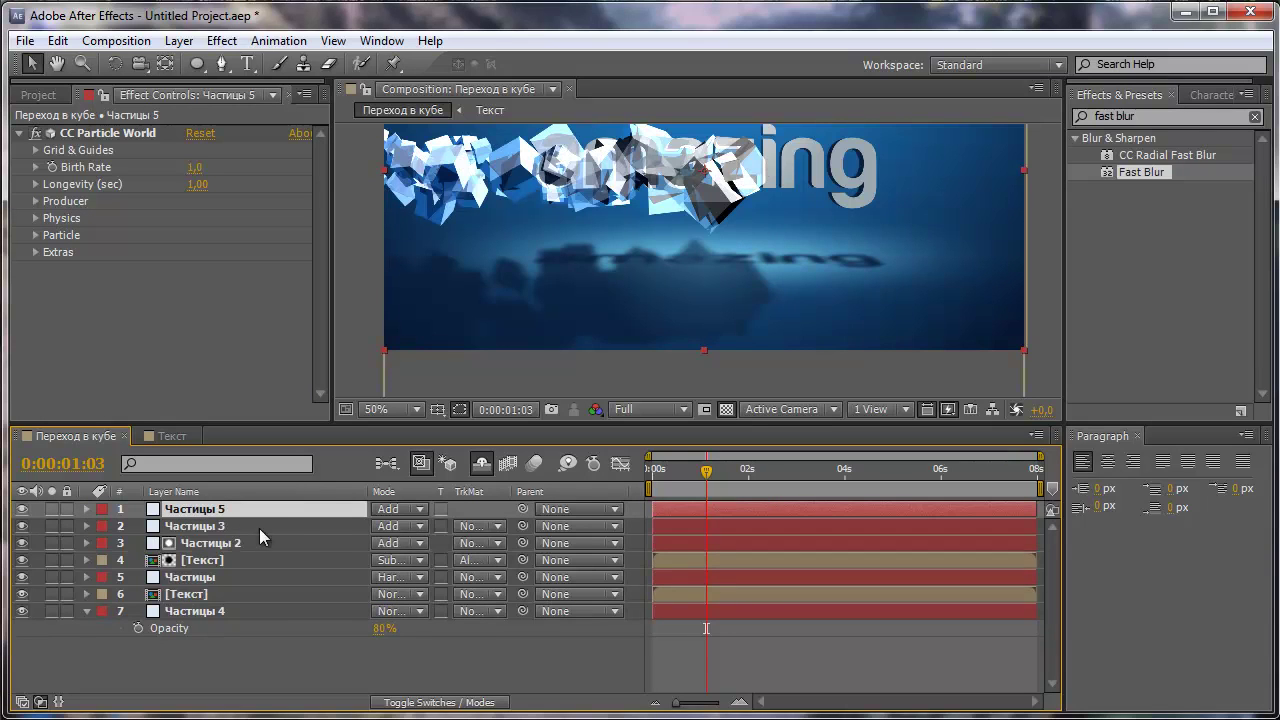
pyautogui.click(398, 509)
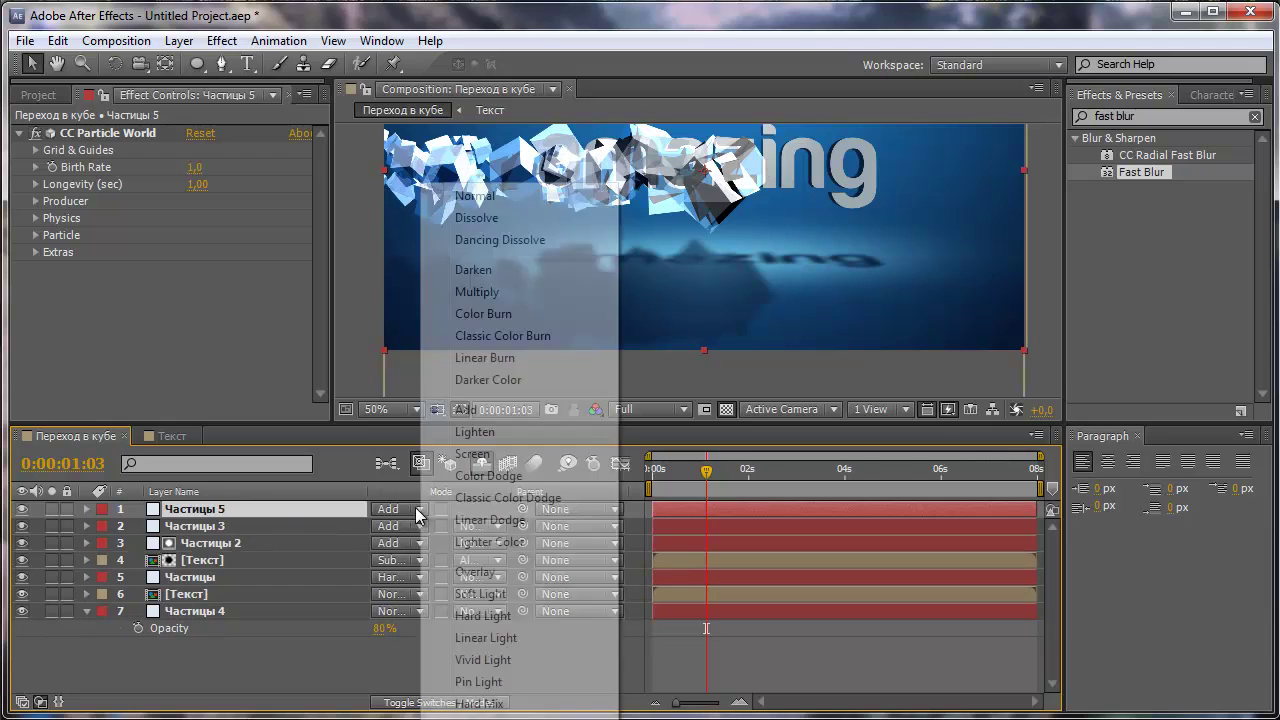
pyautogui.click(510, 684)
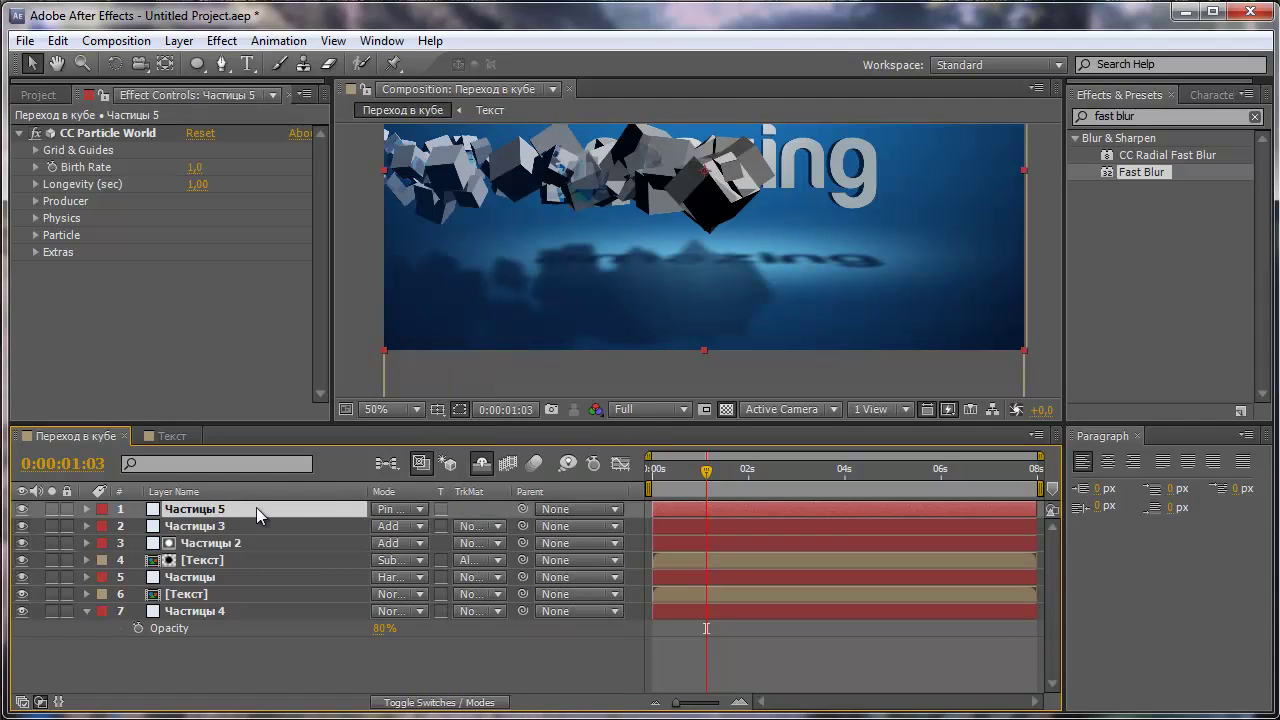
# Set Частицы 5's Opacity to 35%
pyautogui.press('t')
pyautogui.click(384, 526)
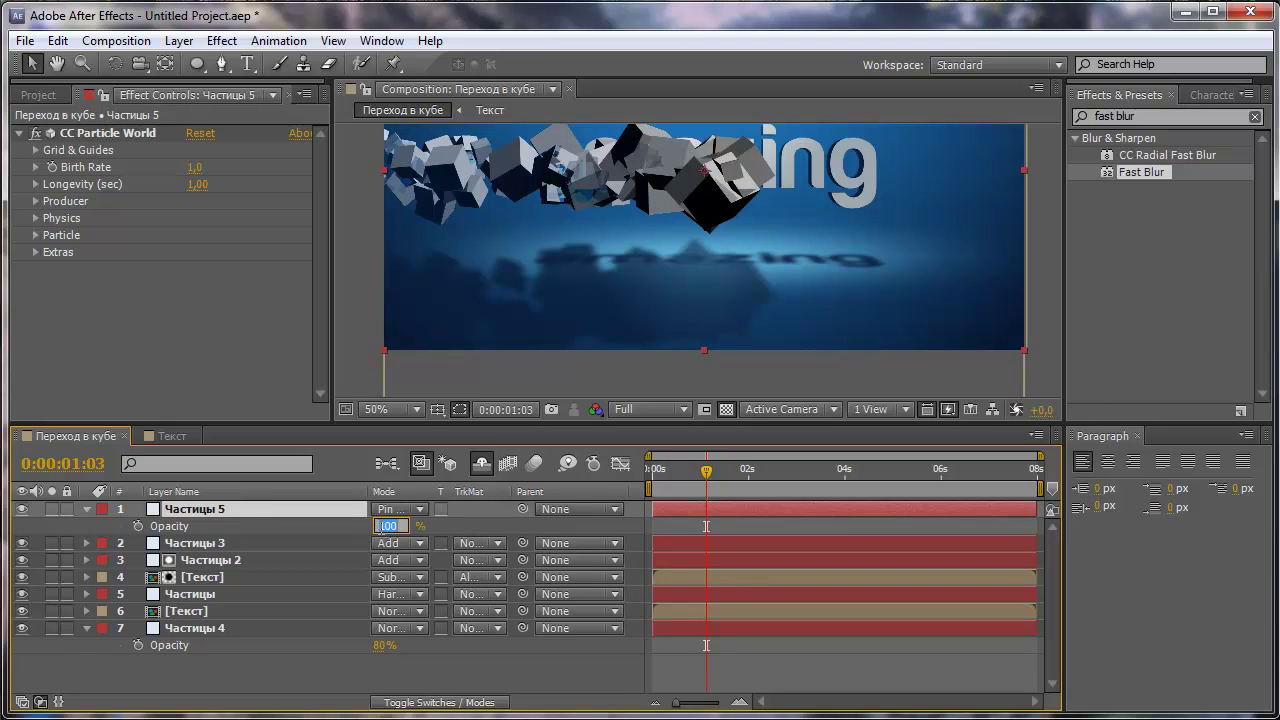
pyautogui.write('35')
pyautogui.click(388, 680)
pyautogui.click(85, 508)
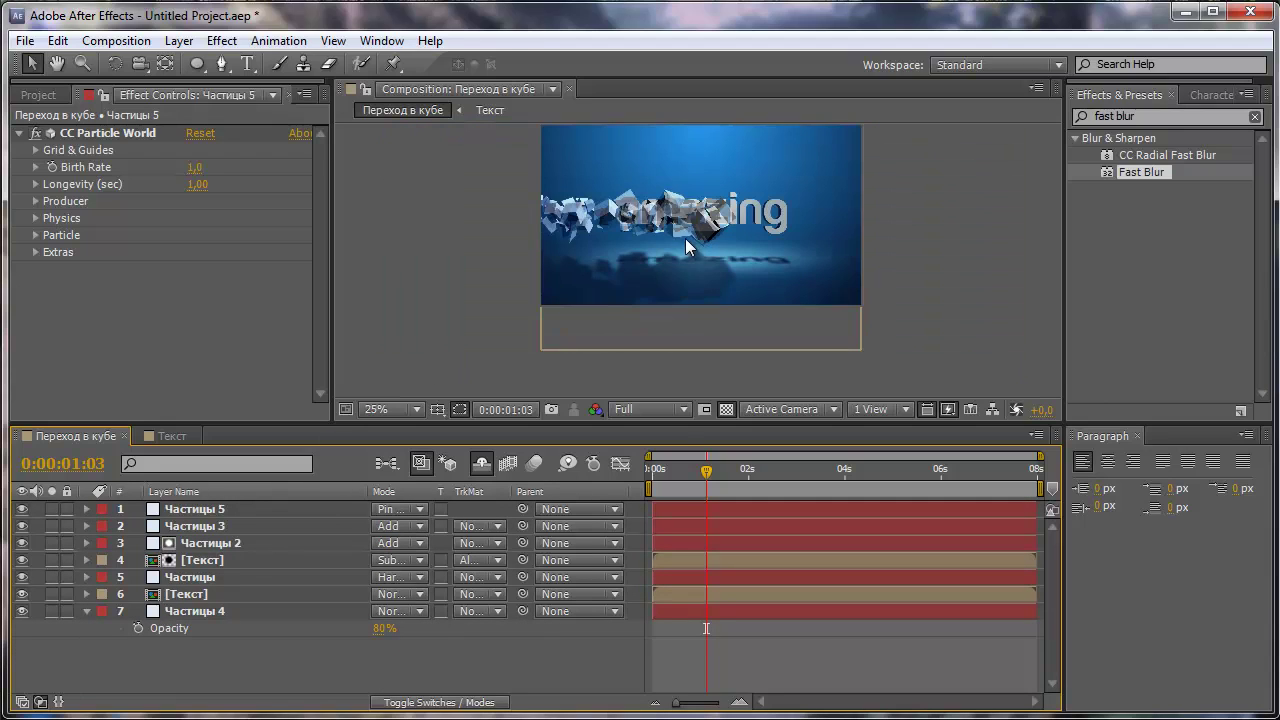
pyautogui.moveTo(689, 249); pyautogui.dragTo(685, 280)
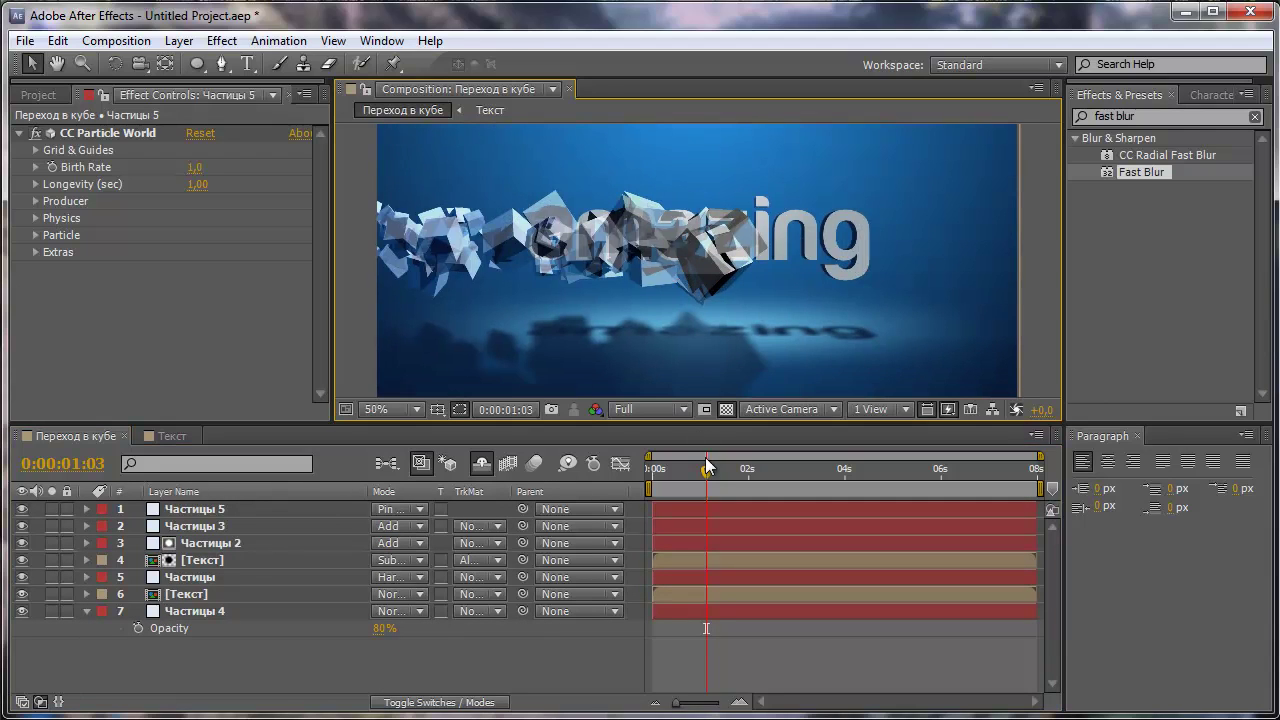
# Preview the transition from the start, then scrub back to 0:00:01:06 where cubes shatter 'amazing'
pyautogui.moveTo(703, 478); pyautogui.dragTo(632, 475)
pyautogui.press('space')
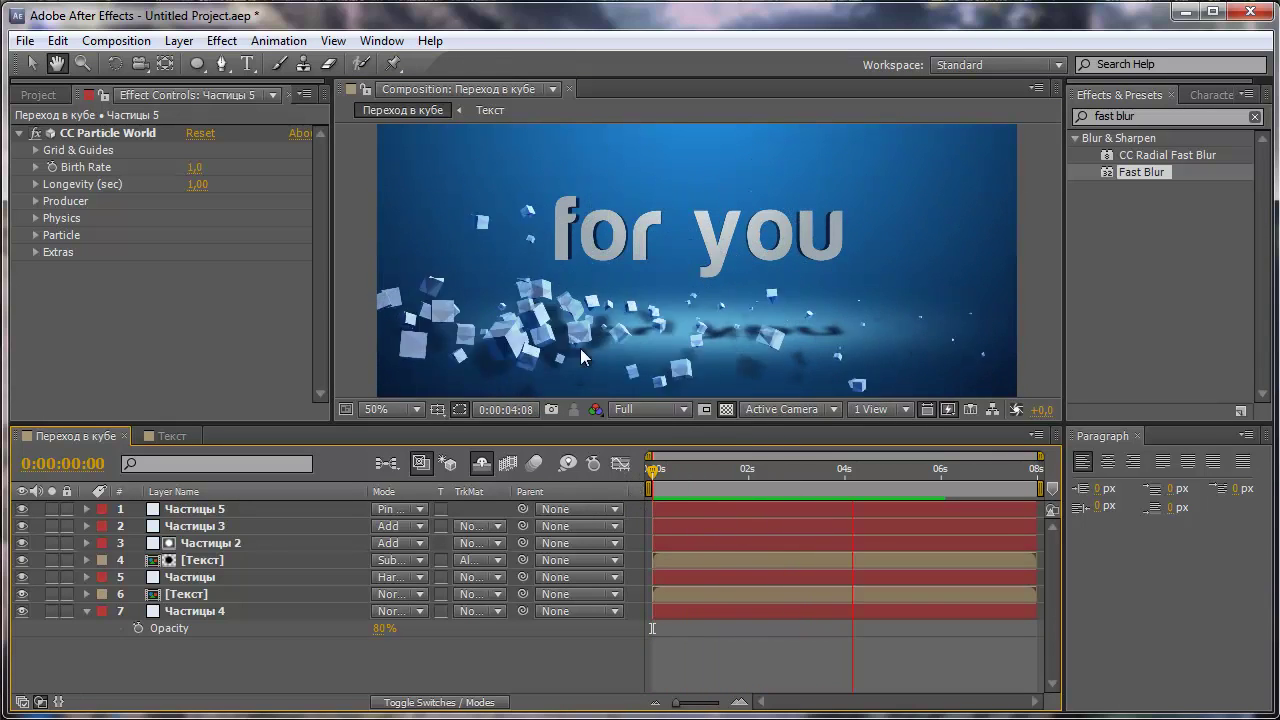
pyautogui.click(926, 471)
pyautogui.moveTo(937, 476); pyautogui.dragTo(716, 477)
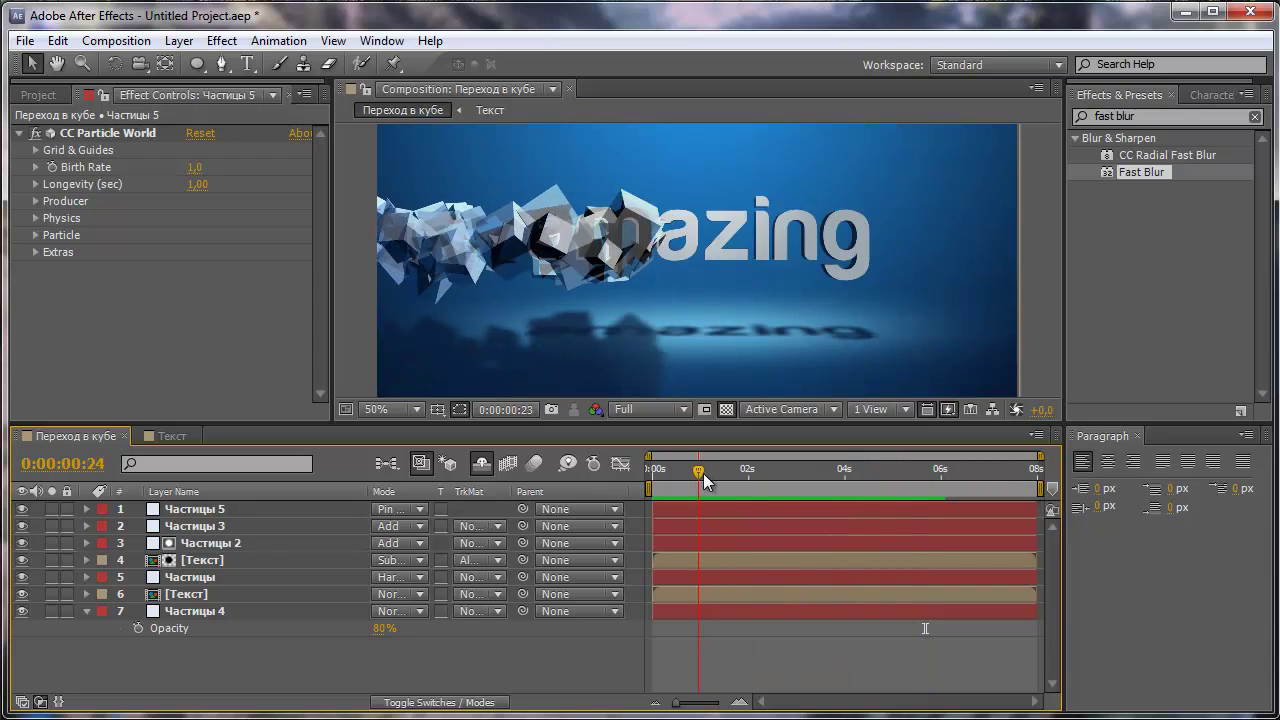
pyautogui.click(190, 580)
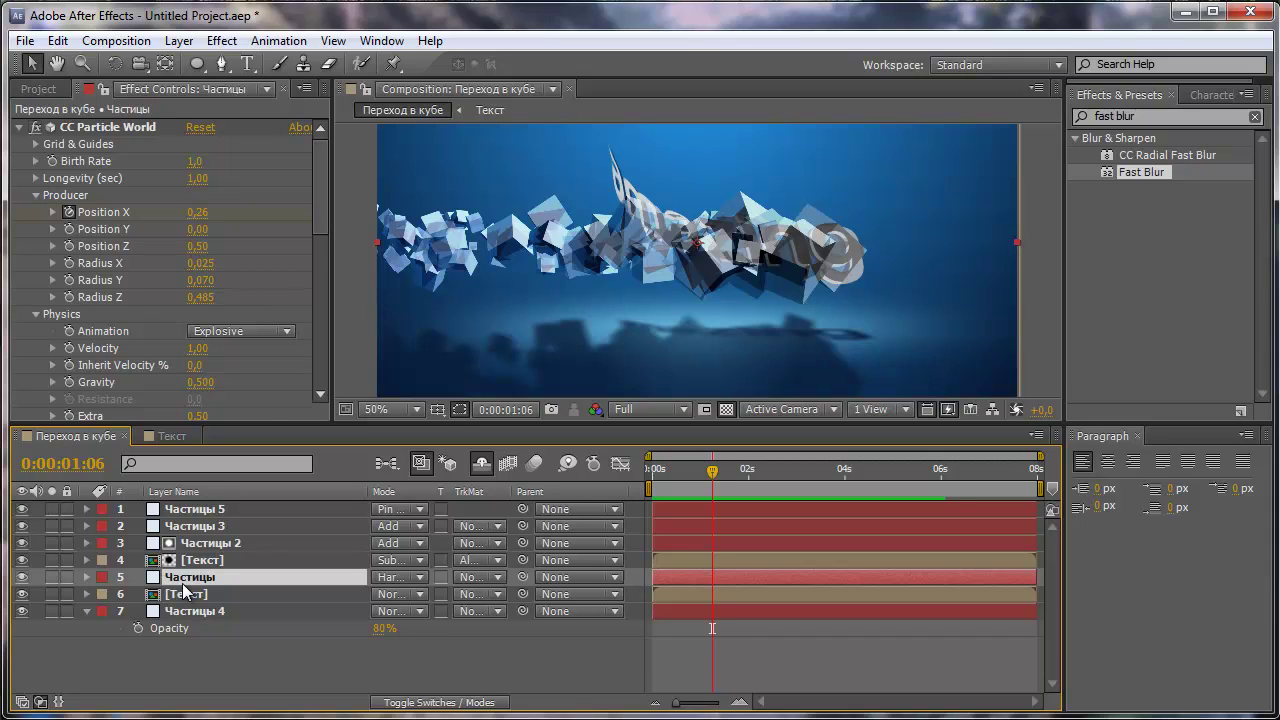
# Duplicate Частицы into Частицы 6 and 7, and set Частицы 7's Producer Radius X to 0,075
pyautogui.hotkey('ctrl', 'd')
pyautogui.hotkey('ctrl', 'd')
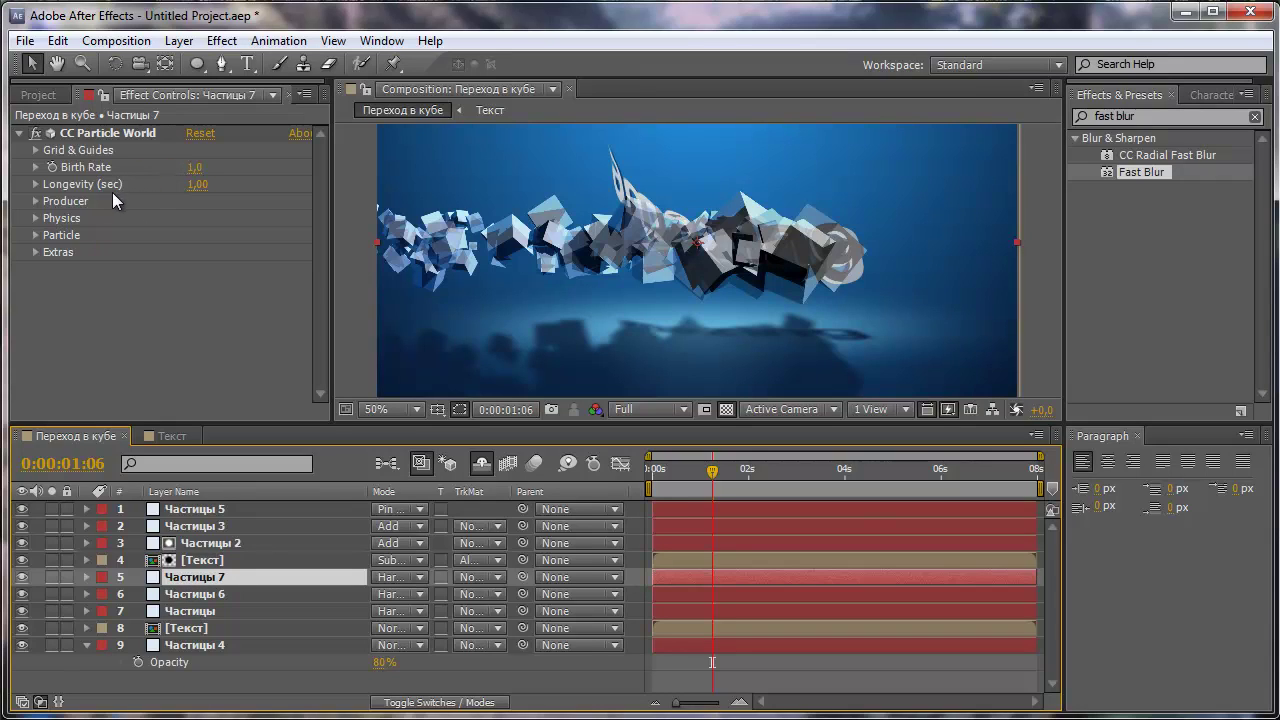
pyautogui.click(35, 201)
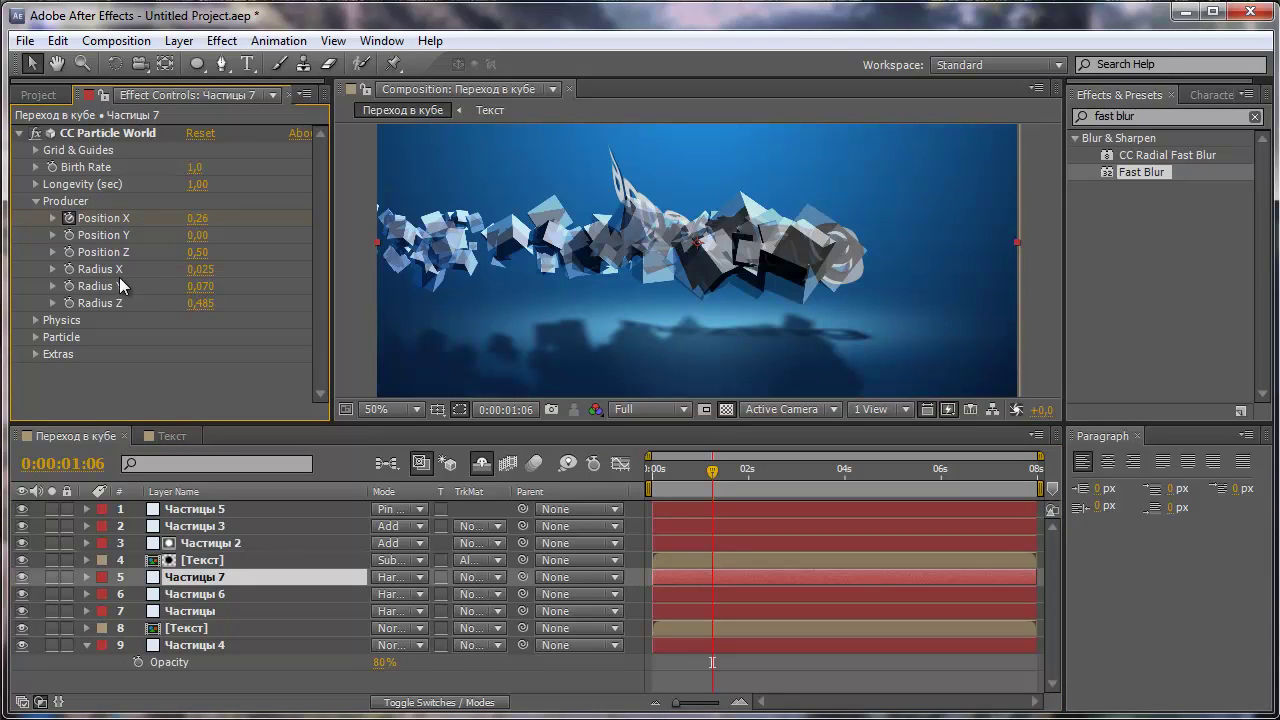
pyautogui.click(203, 269)
pyautogui.write('07')
pyautogui.write('5')
pyautogui.press('Return')
# Set the emitter's Radius Y to 0,145 and Radius Z to 0,585, then preview from the start
pyautogui.click(201, 286)
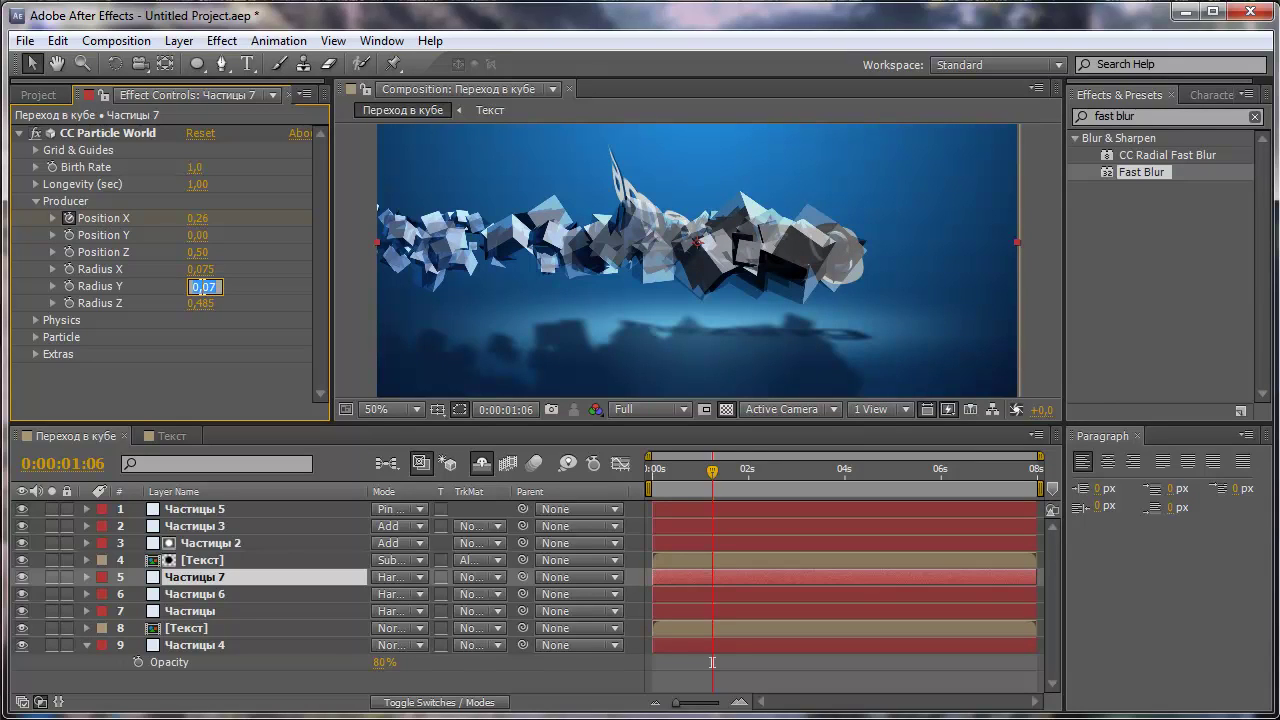
pyautogui.write('0,1')
pyautogui.write('45')
pyautogui.press('Return')
pyautogui.click(185, 332)
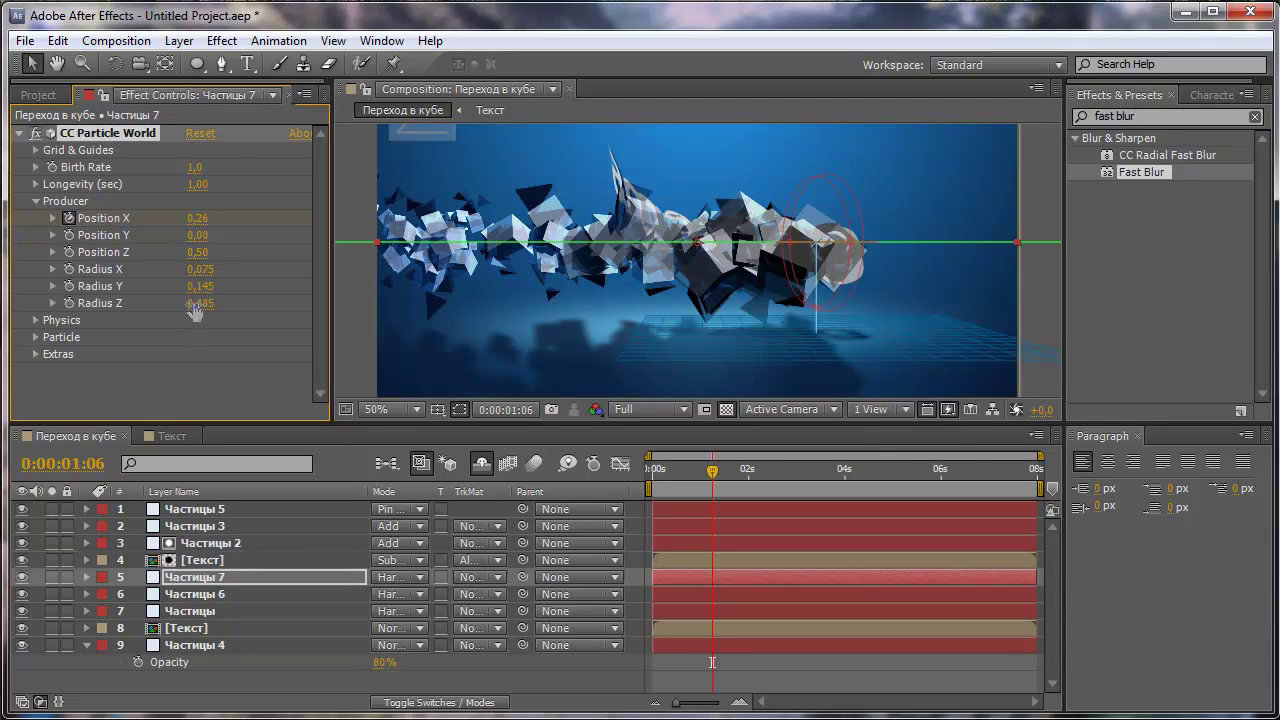
pyautogui.click(199, 303)
pyautogui.write('0,58')
pyautogui.write('5')
pyautogui.press('Return')
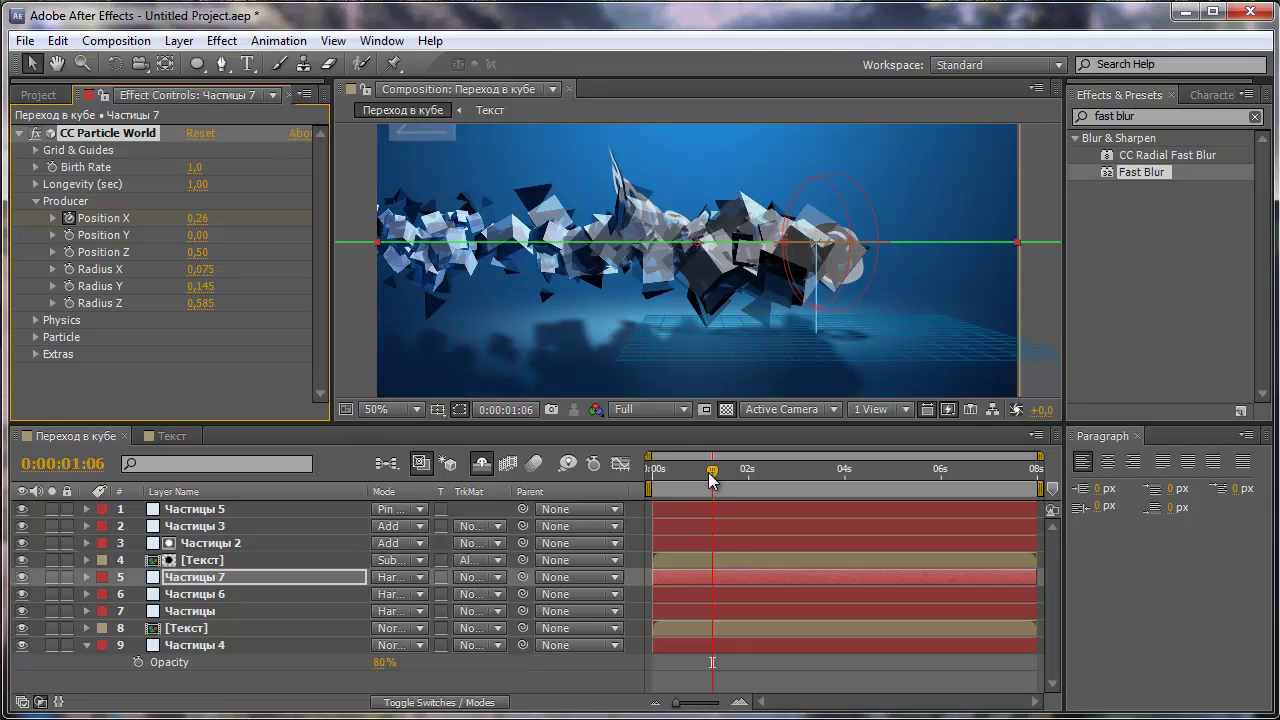
pyautogui.press('Home')
pyautogui.press('space')
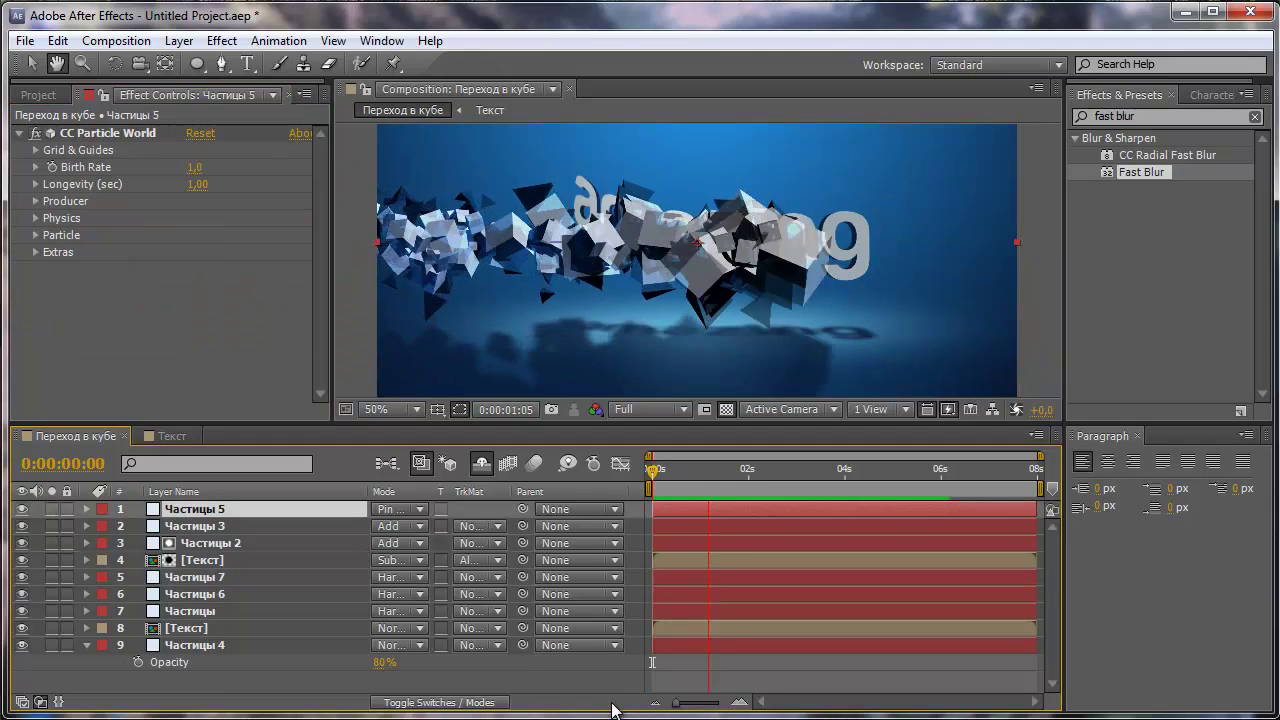
# Stop the preview and switch off the Video (eye) toggle of layer 1, Частицы 5
pyautogui.moveTo(806, 472); pyautogui.dragTo(706, 485)
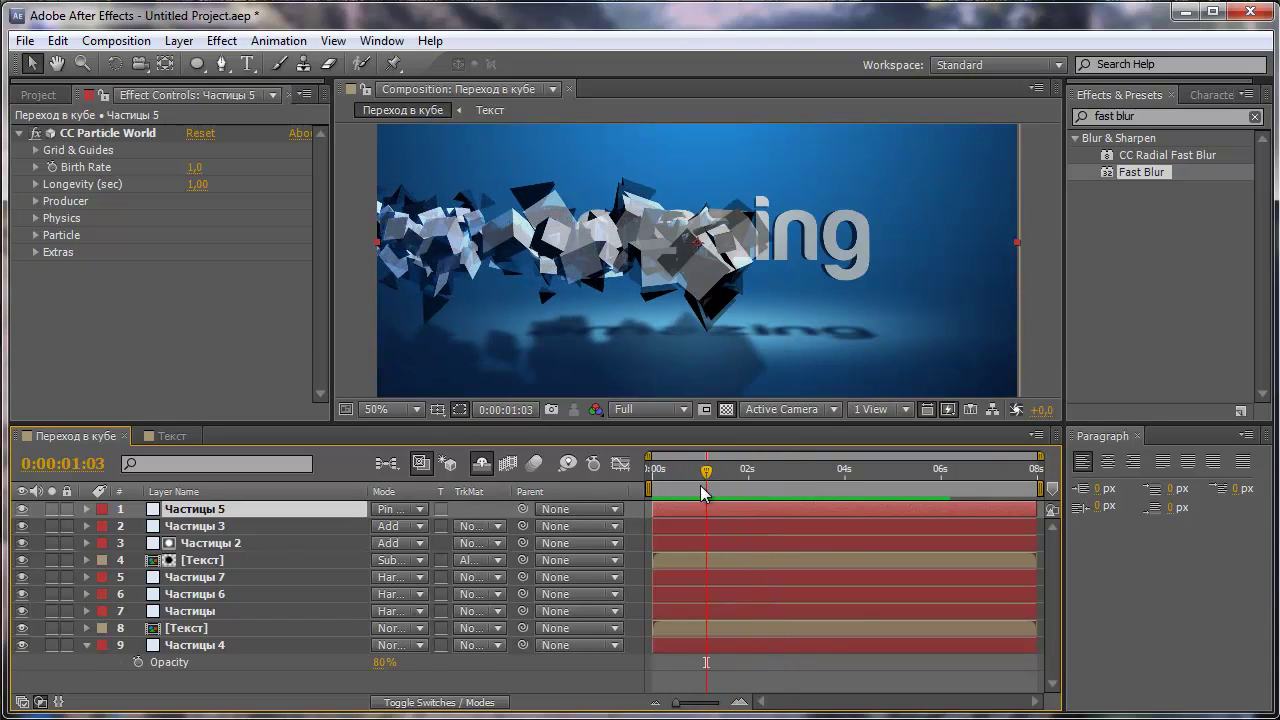
pyautogui.click(22, 509)
pyautogui.scroll(2, 707, 305)
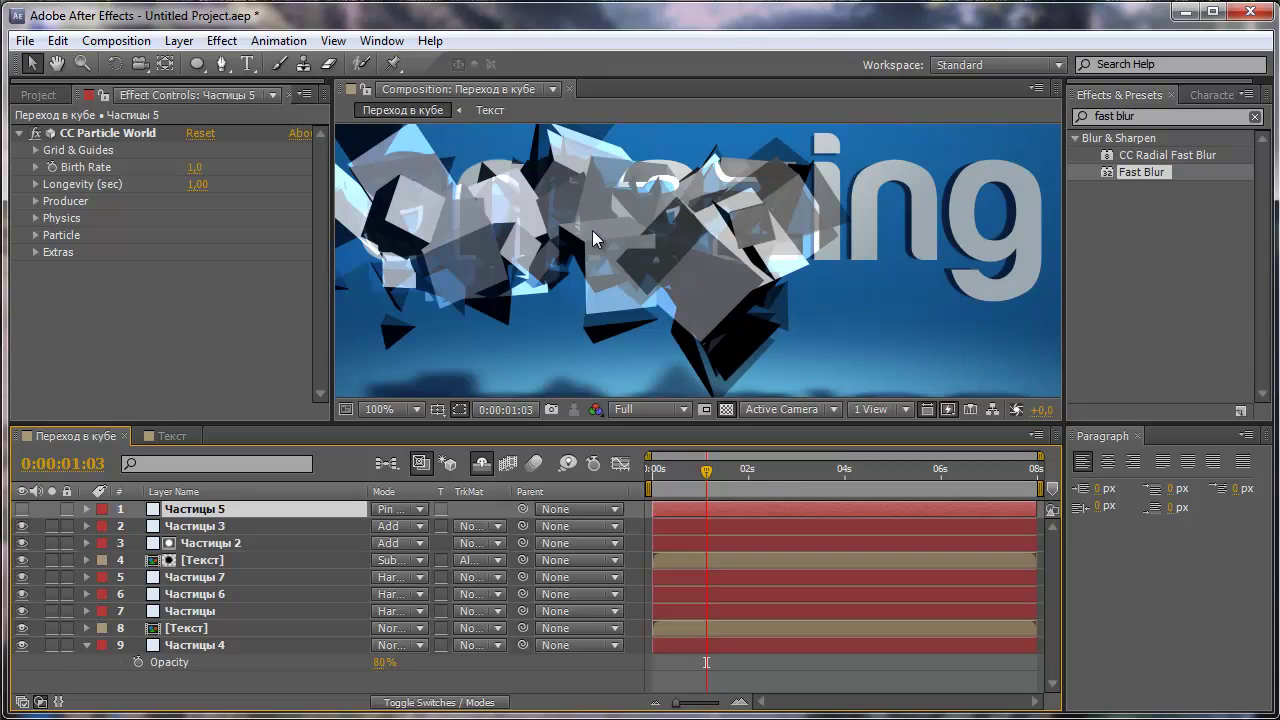
pyautogui.scroll(-2, 707, 299)
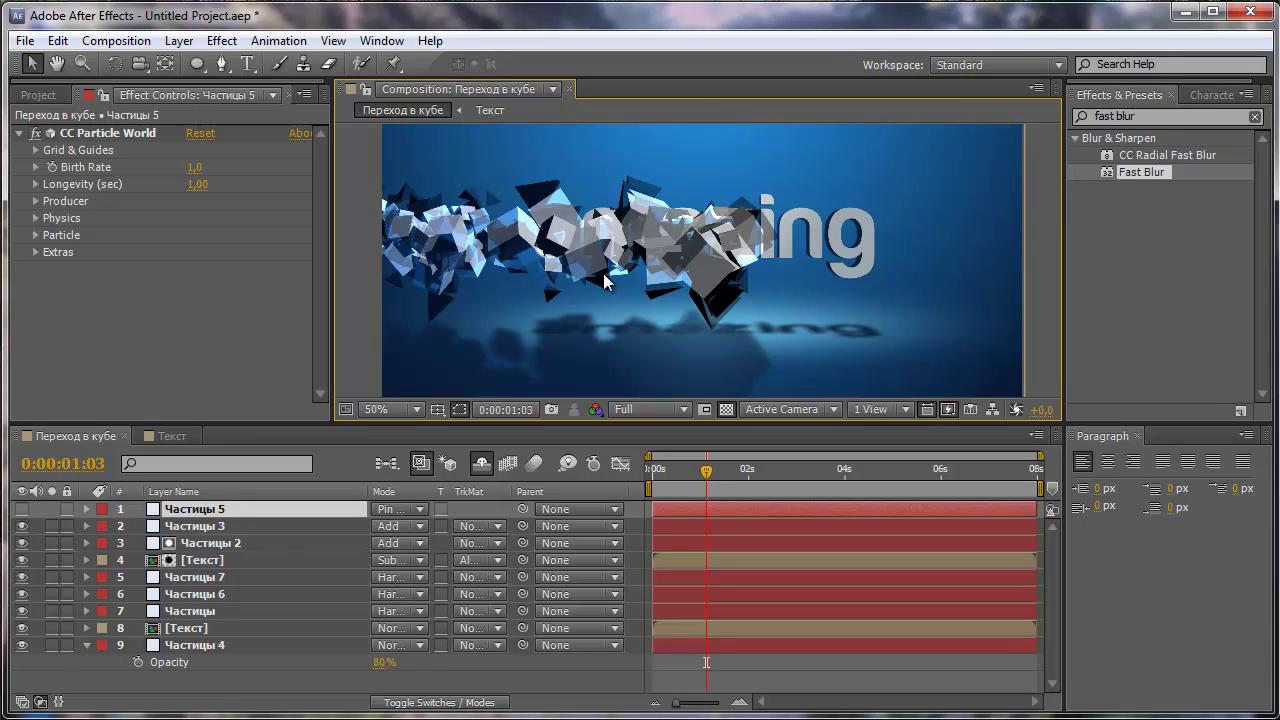
# Create a new Adjustment Layer at the top of the stack
pyautogui.click(172, 44)
pyautogui.moveTo(300, 66)
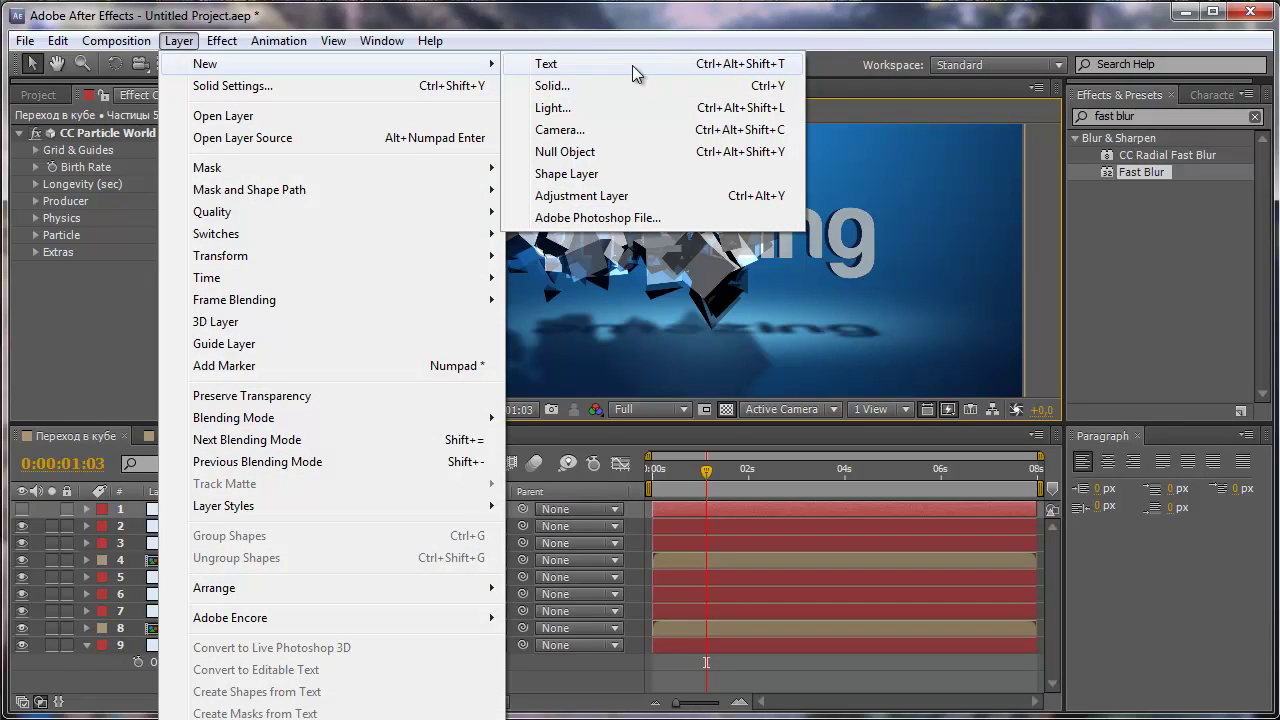
pyautogui.click(588, 198)
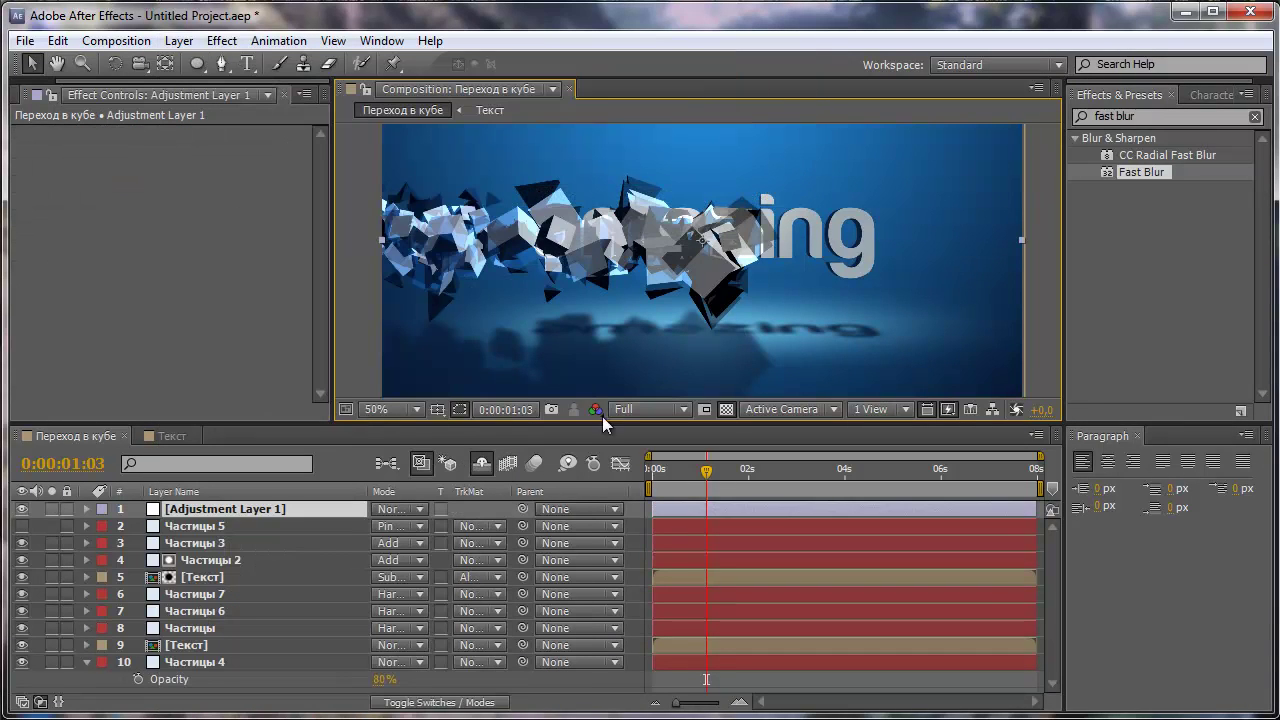
# Add Curves to Adjustment Layer 1 and bend its Blue channel into an S-curve
pyautogui.click(1148, 116)
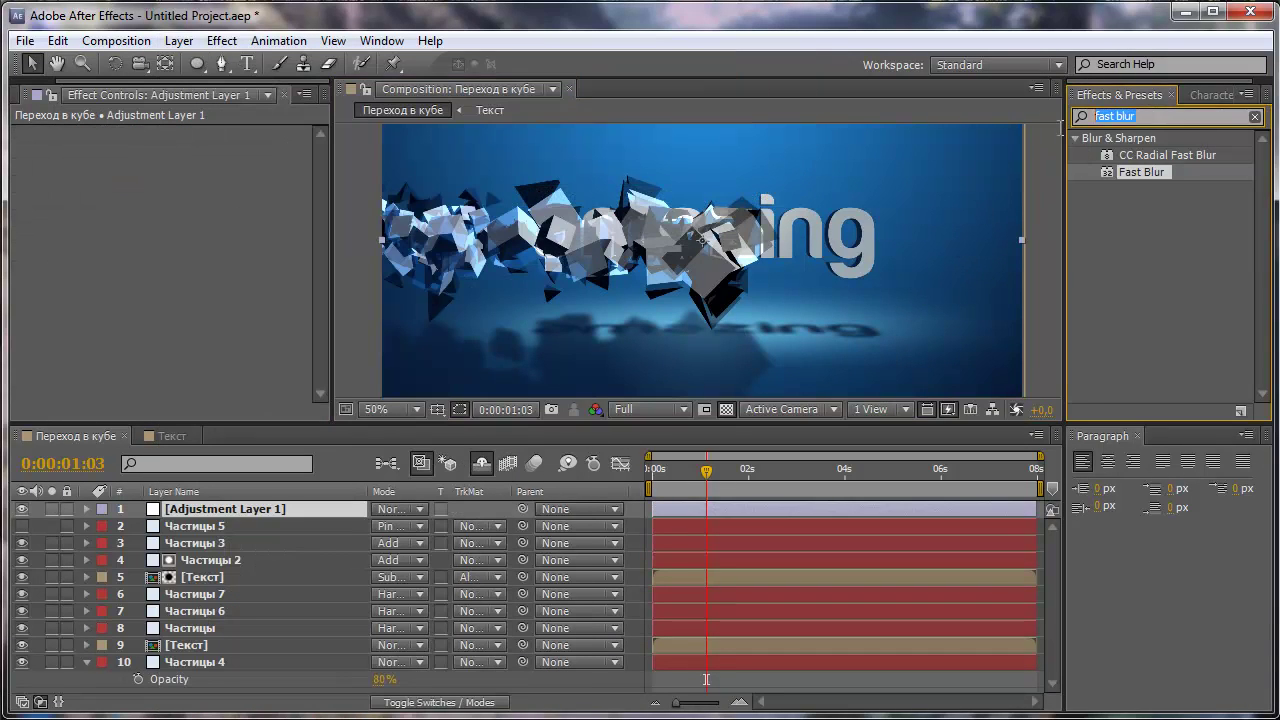
pyautogui.write('cu')
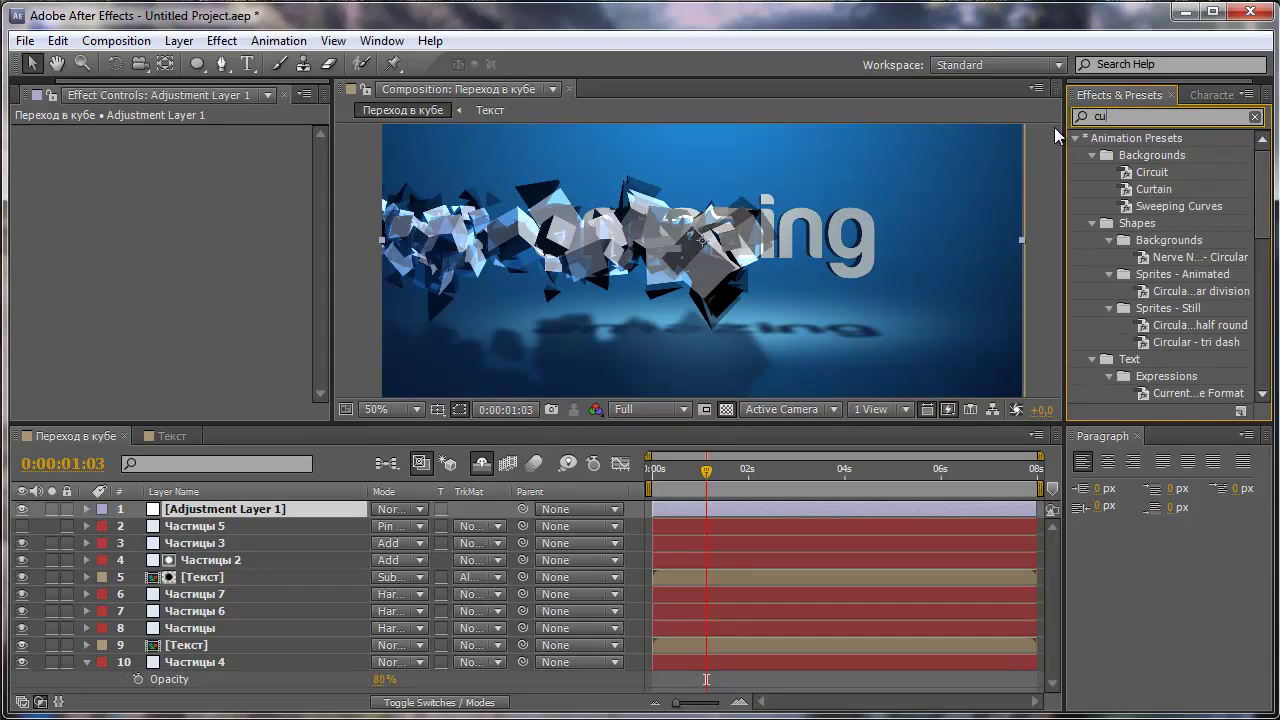
pyautogui.write('rves')
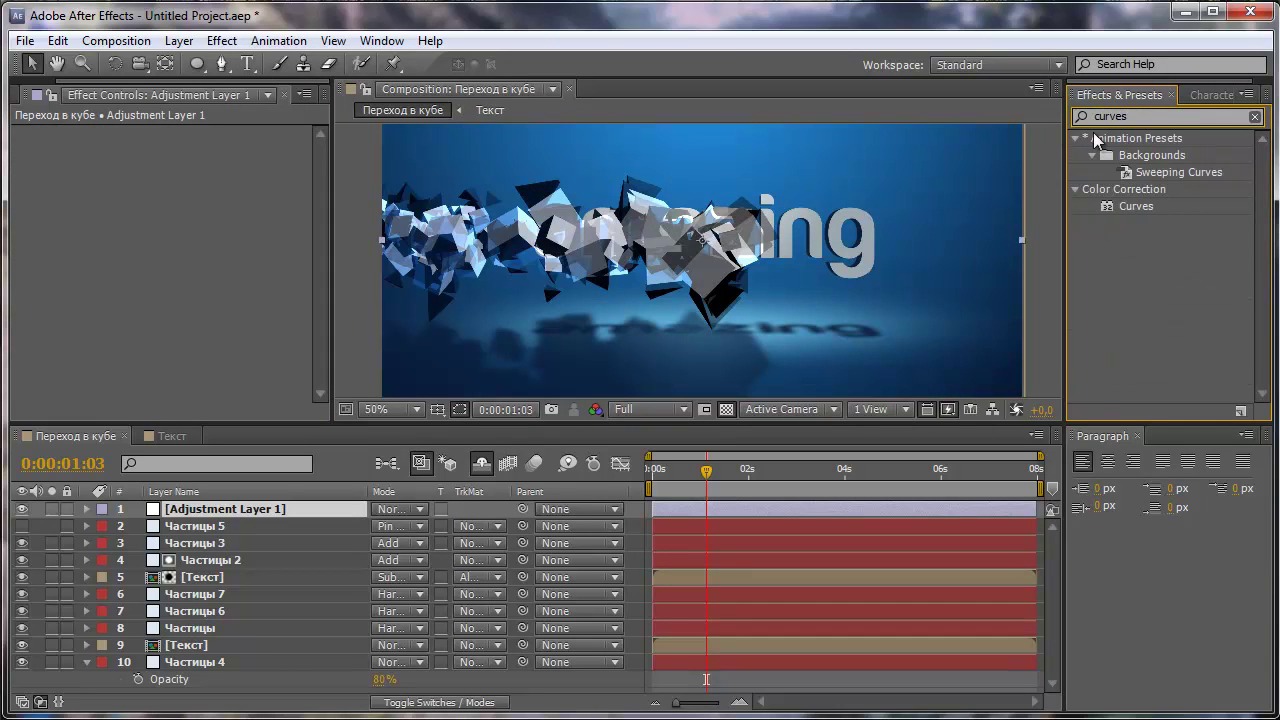
pyautogui.moveTo(1128, 210); pyautogui.dragTo(203, 515)
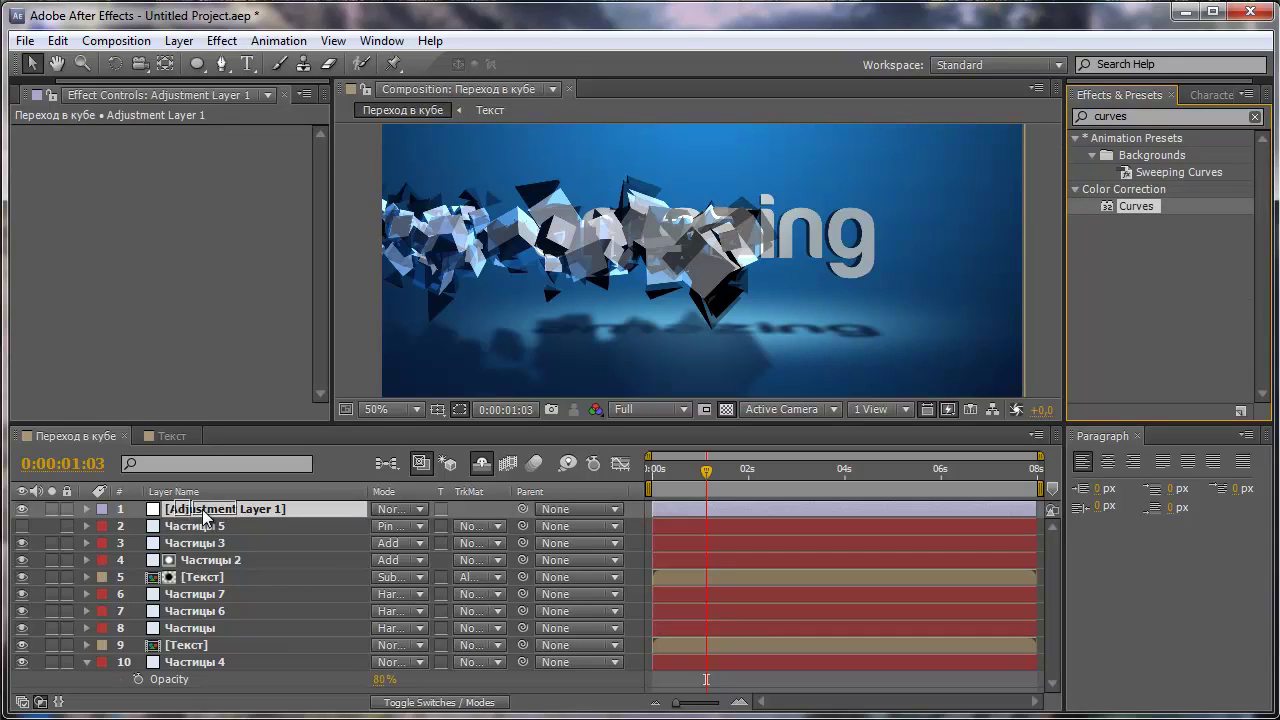
pyautogui.click(222, 150)
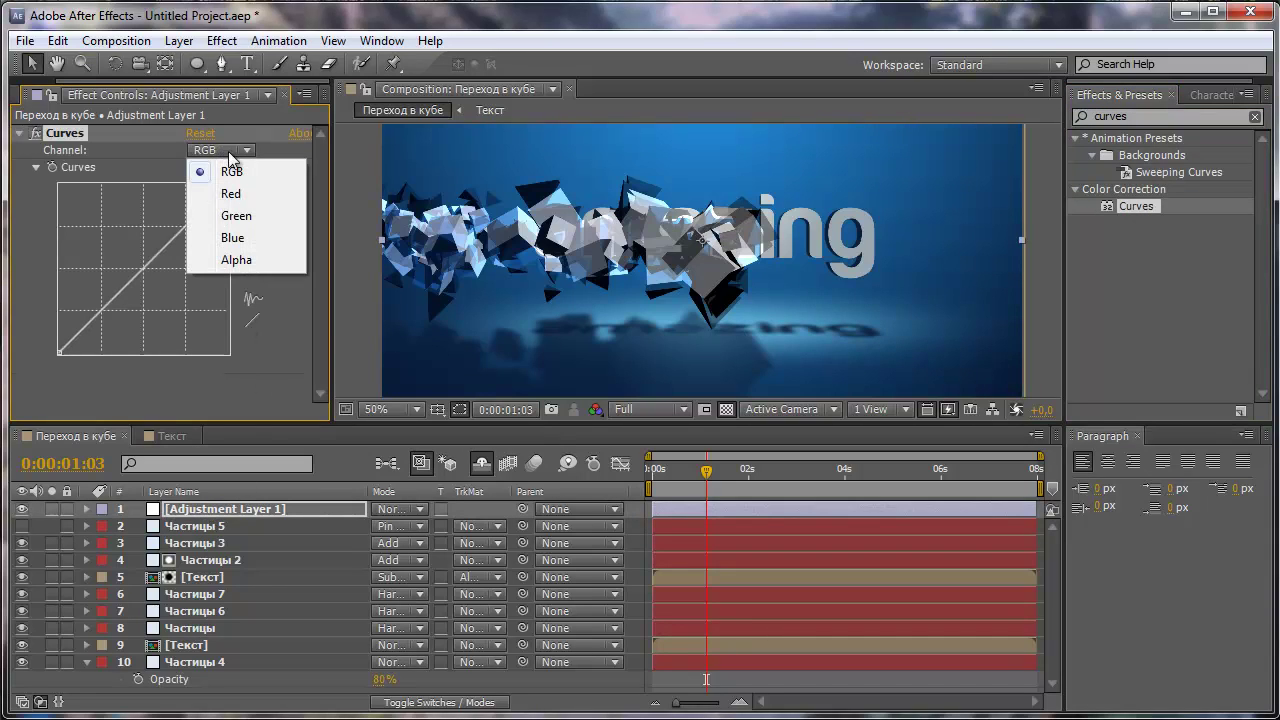
pyautogui.click(253, 241)
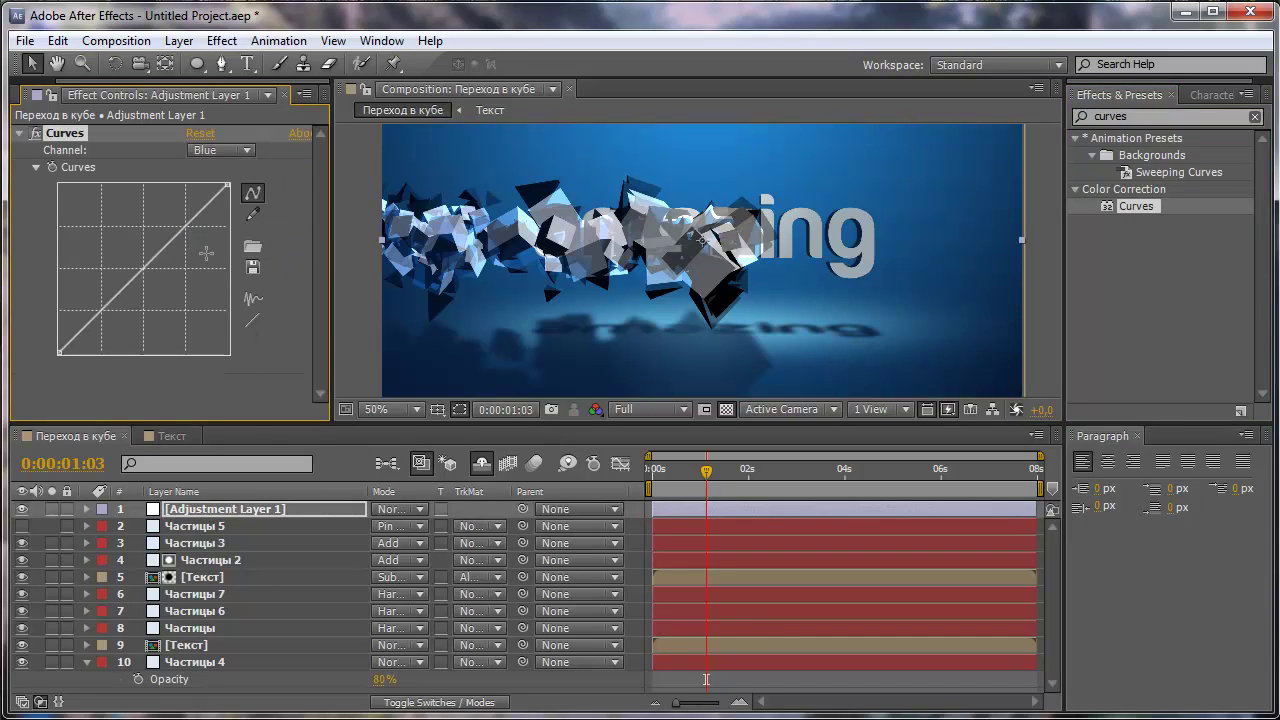
pyautogui.moveTo(177, 238); pyautogui.dragTo(172, 229)
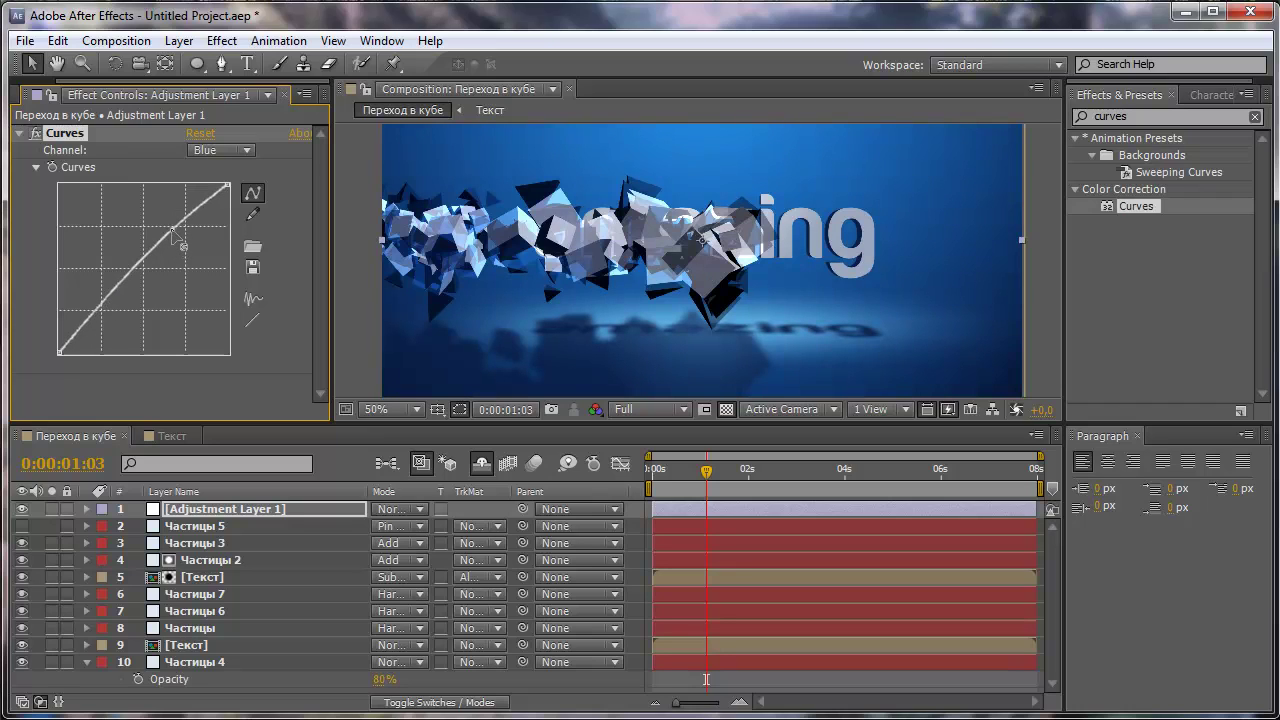
pyautogui.moveTo(110, 298); pyautogui.dragTo(115, 306)
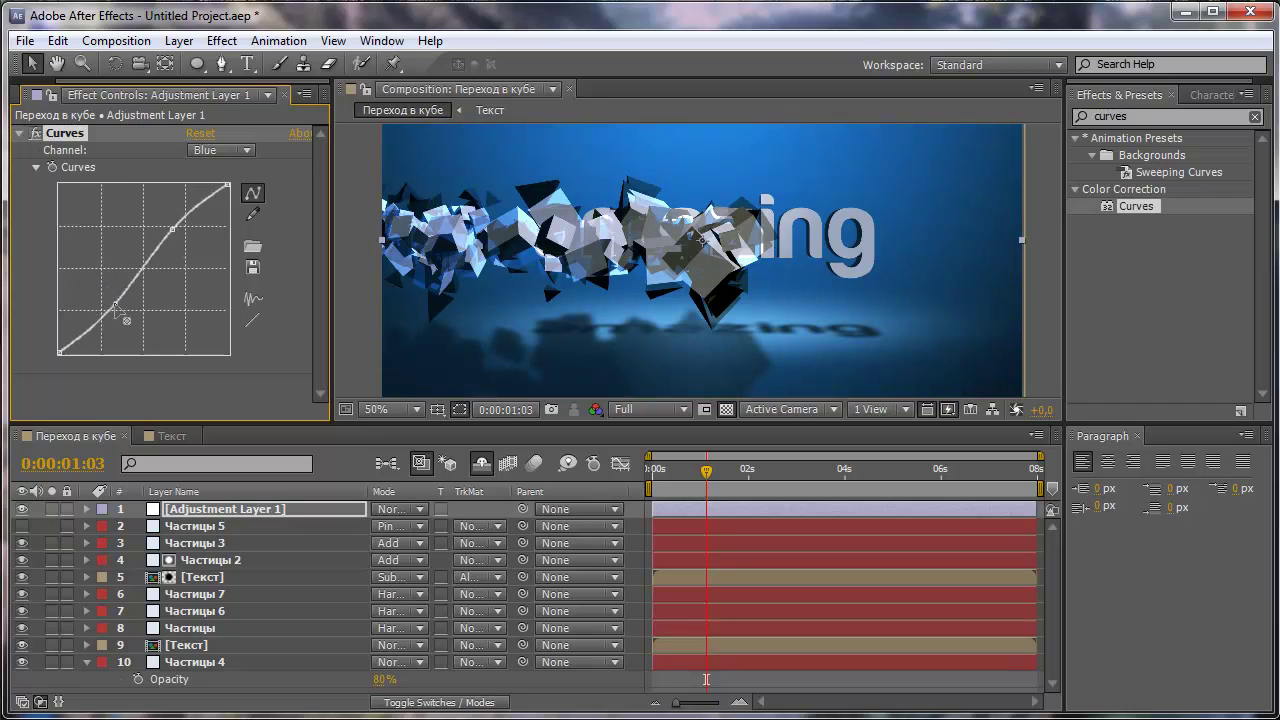
pyautogui.click(1043, 356)
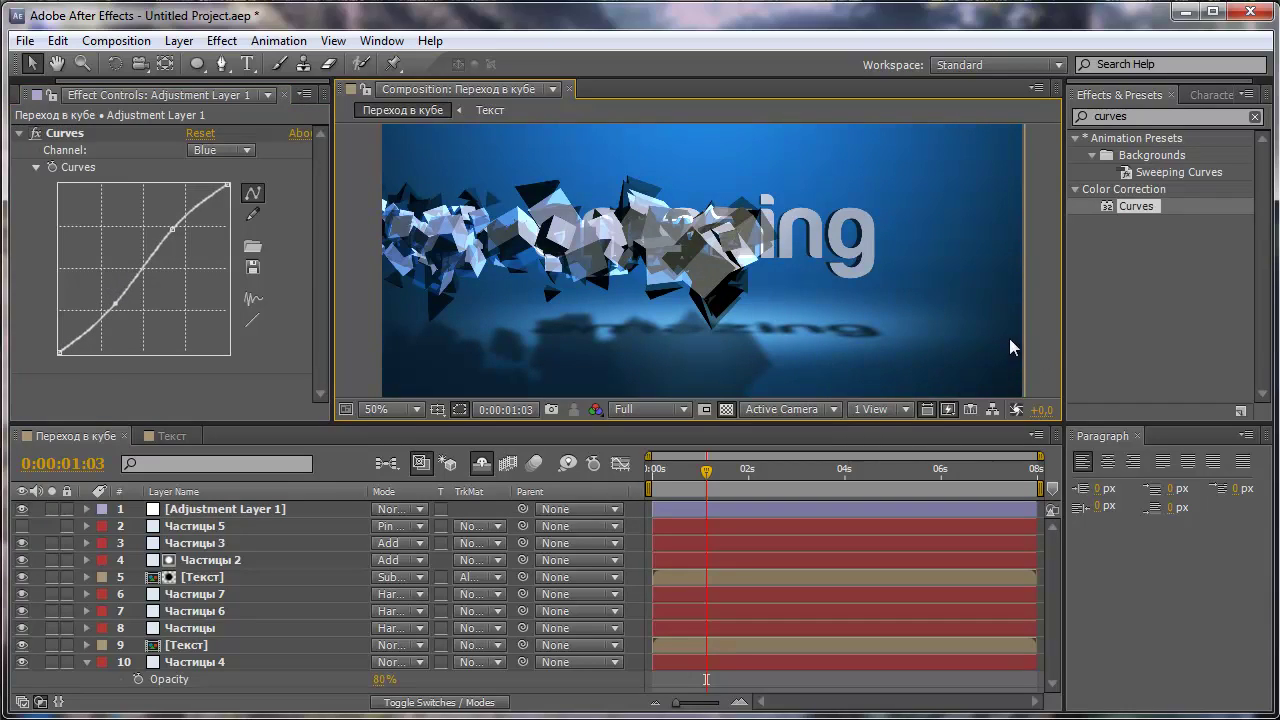
# Create a black solid layer sized to match the composition
pyautogui.click(179, 40)
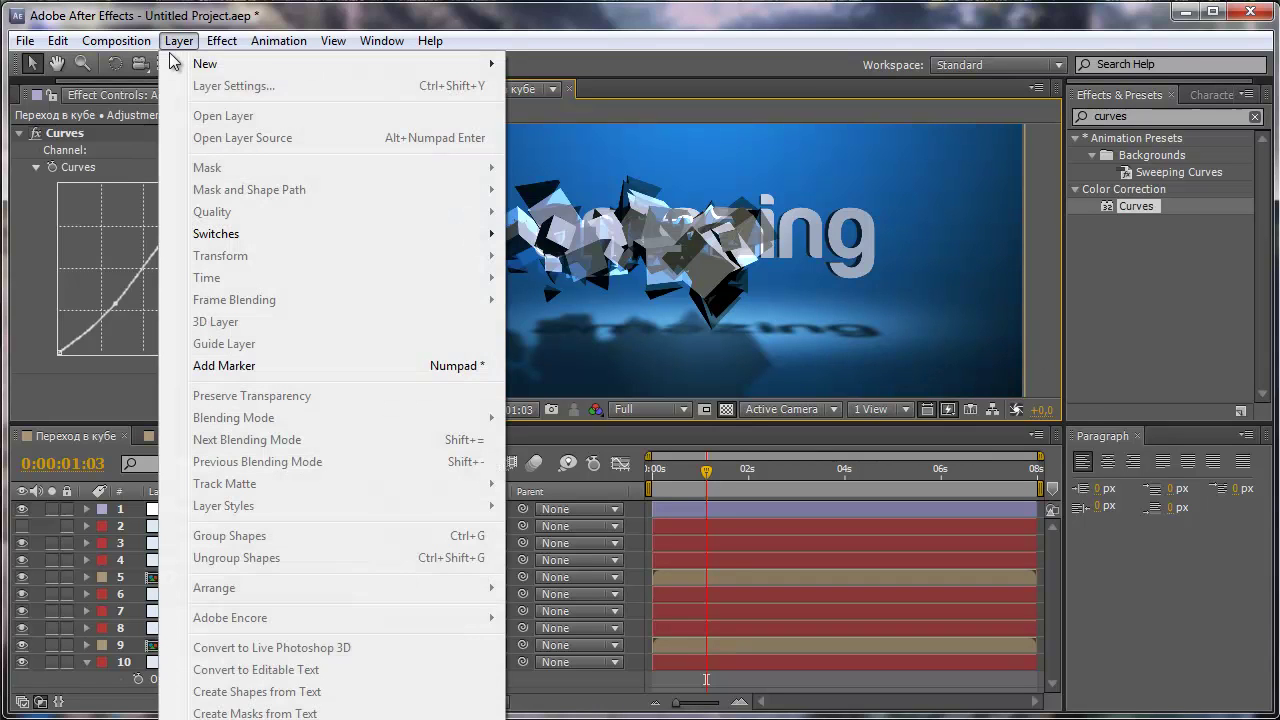
pyautogui.moveTo(220, 64)
pyautogui.click(566, 88)
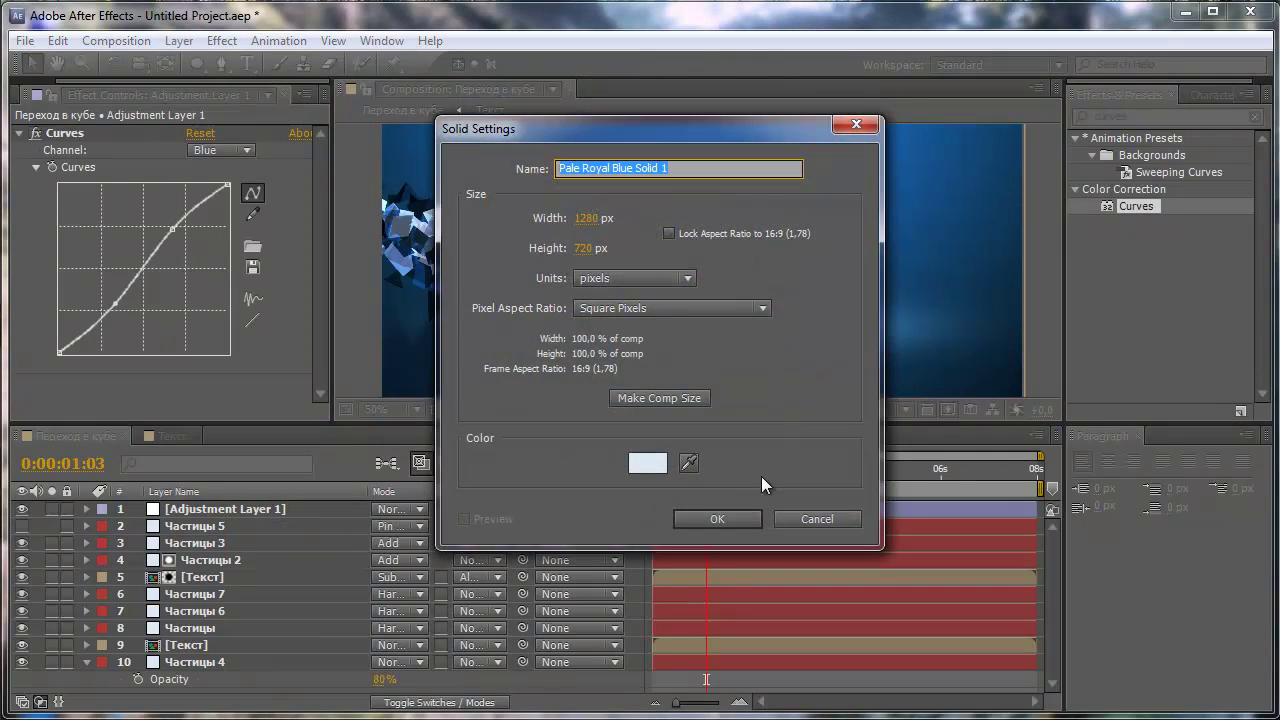
pyautogui.click(648, 468)
pyautogui.click(193, 620)
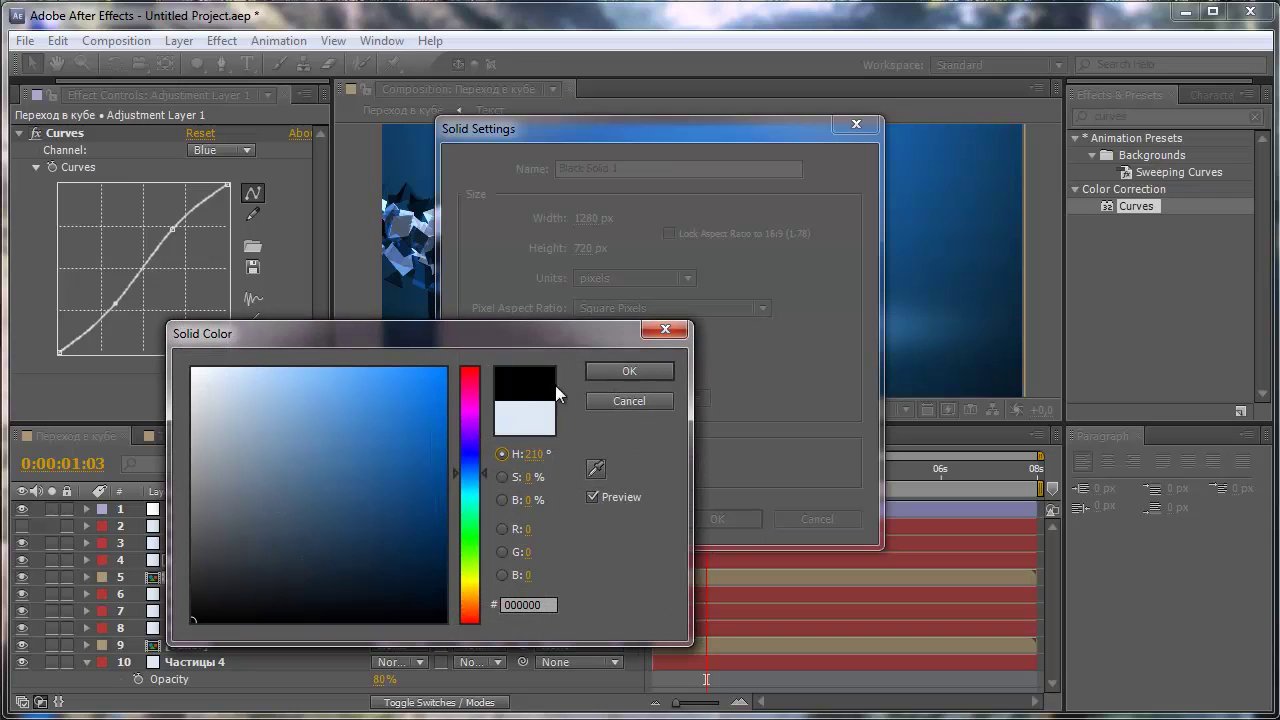
pyautogui.click(647, 373)
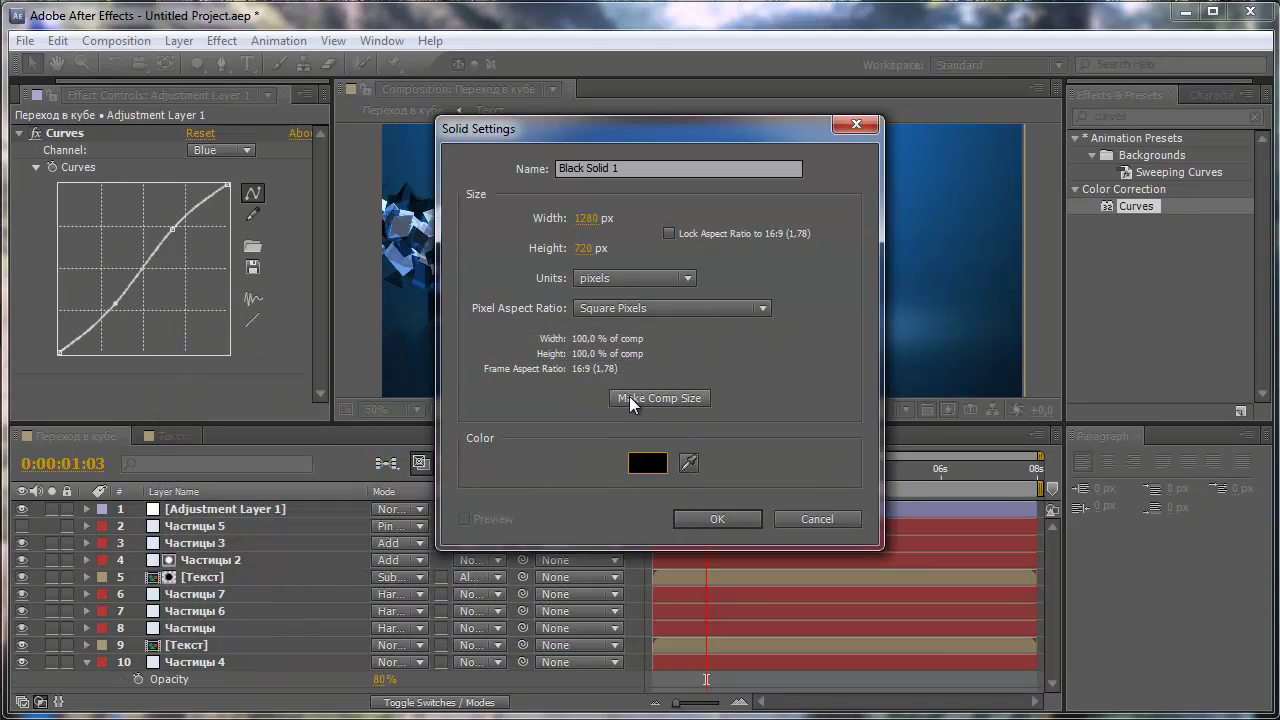
pyautogui.click(629, 397)
pyautogui.click(711, 517)
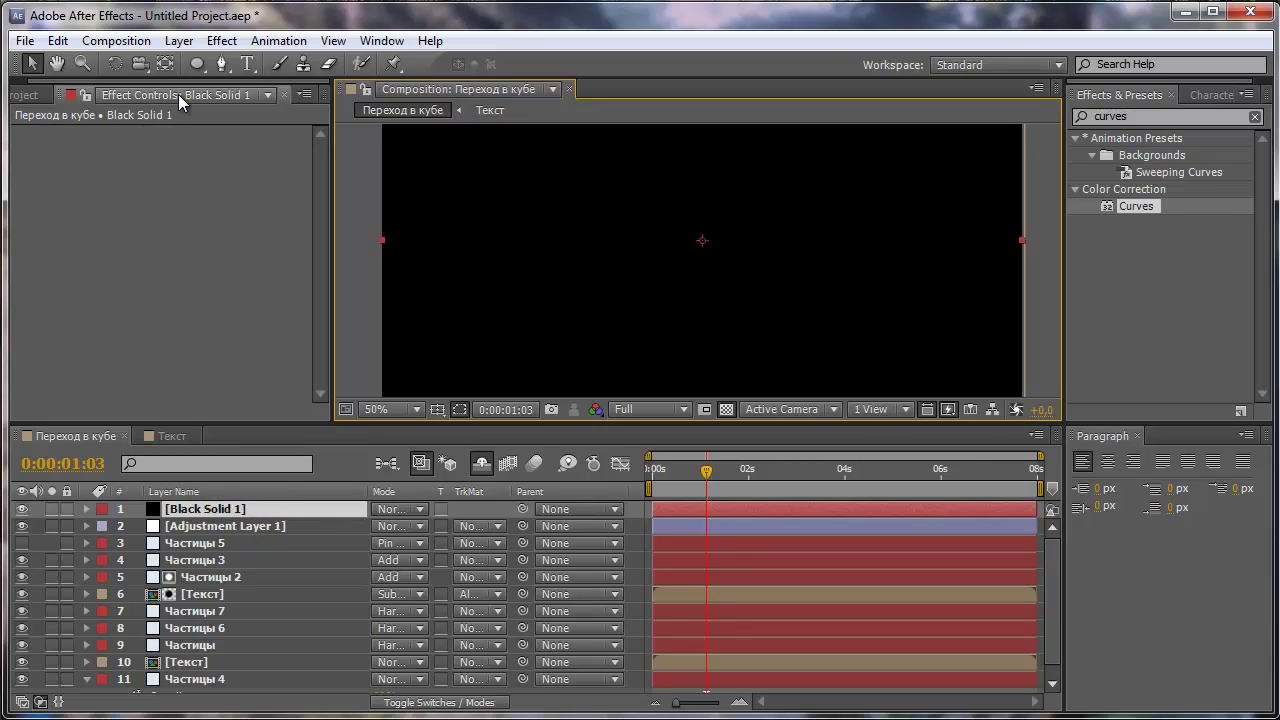
# Draw an elliptical mask across the black solid and invert it
pyautogui.click(197, 63)
pyautogui.press(',')
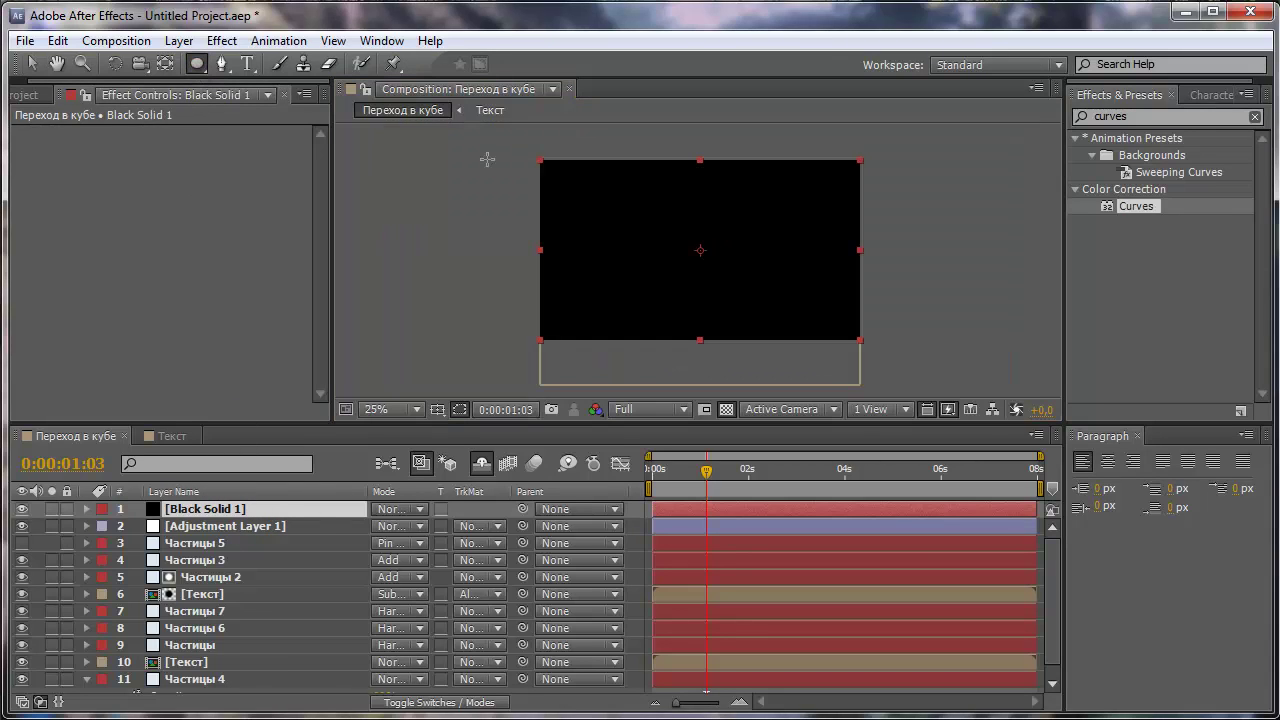
pyautogui.moveTo(541, 161); pyautogui.dragTo(860, 340)
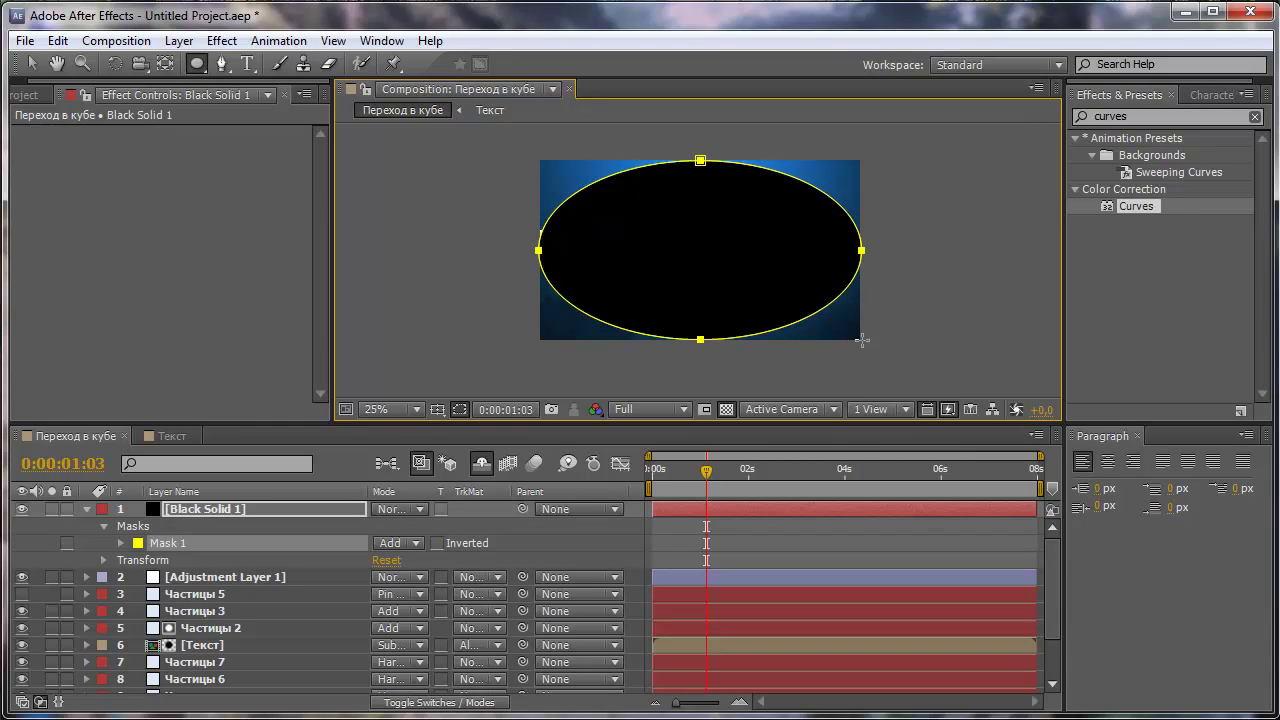
pyautogui.click(437, 543)
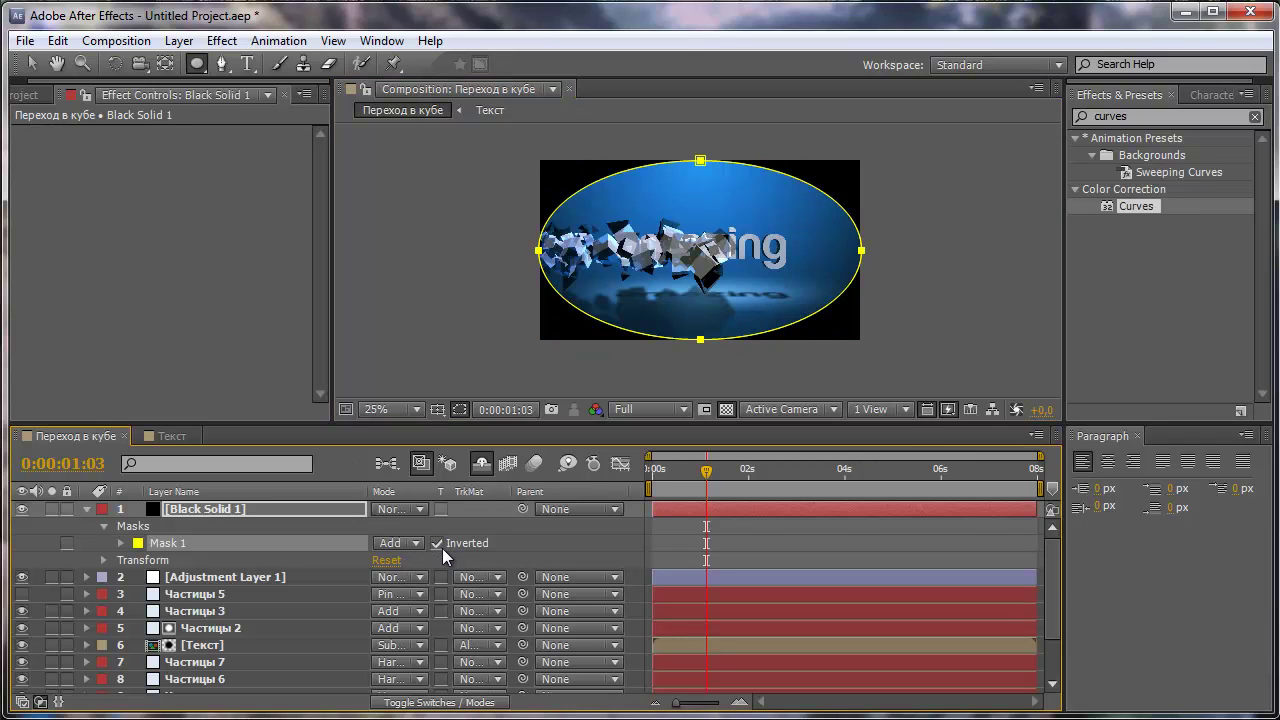
pyautogui.click(120, 543)
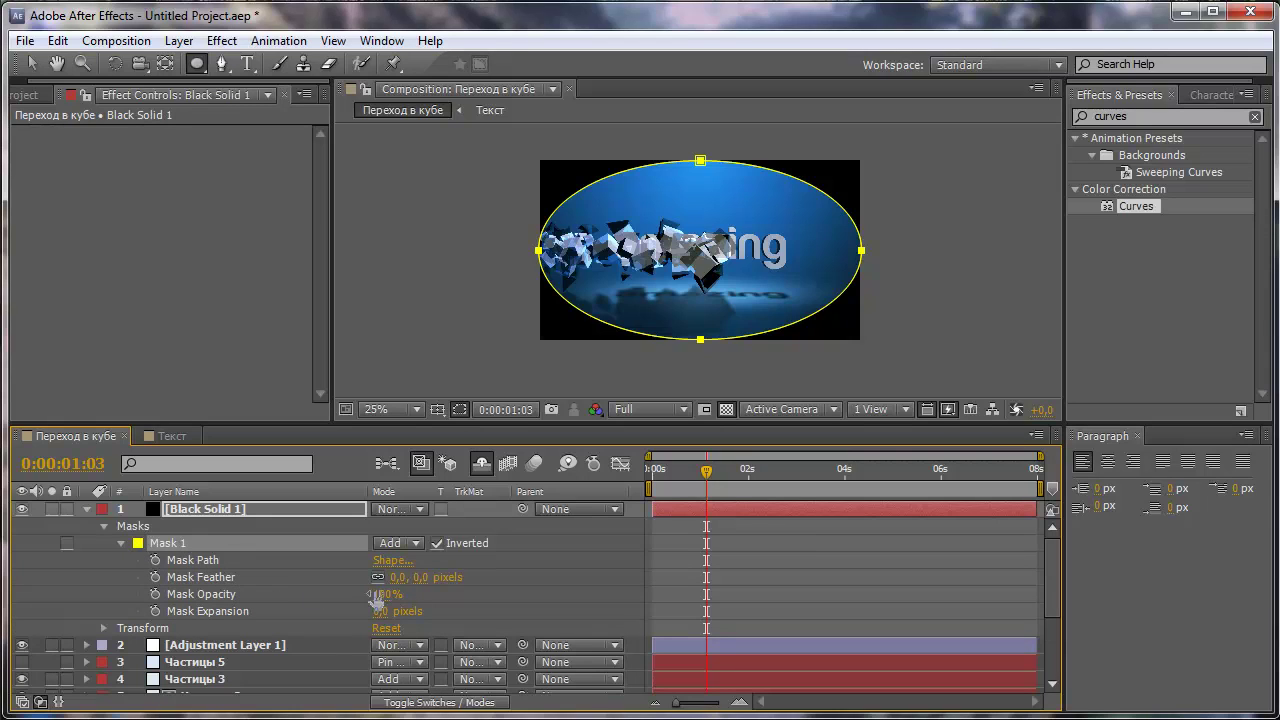
# Set the mask feather to 307 px and mask expansion to 319 px
pyautogui.moveTo(397, 577); pyautogui.dragTo(624, 600)
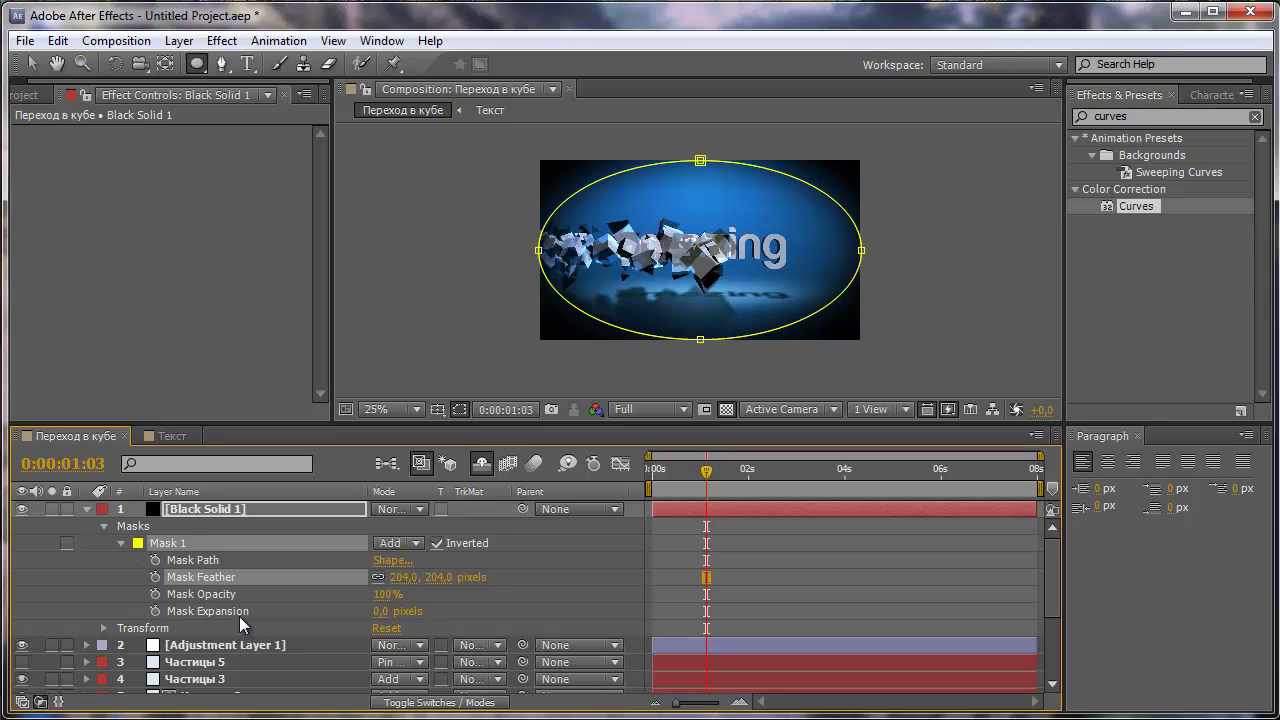
pyautogui.moveTo(384, 611); pyautogui.dragTo(501, 603)
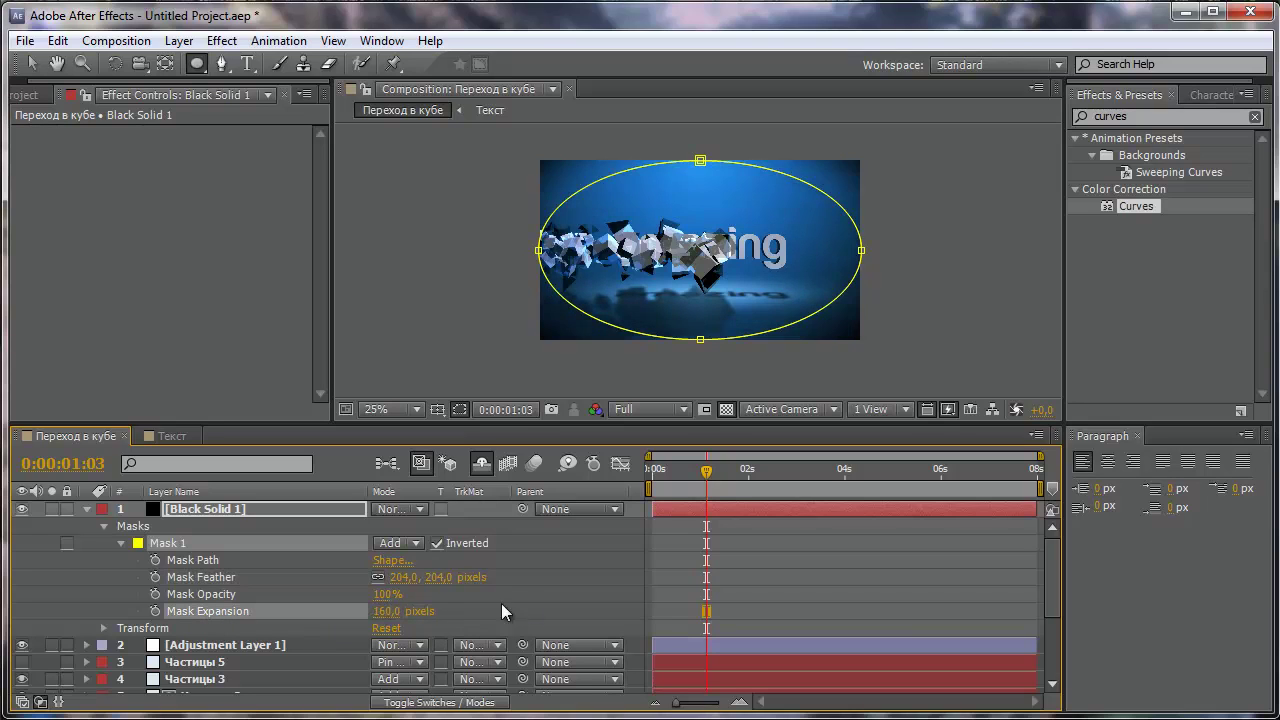
pyautogui.moveTo(405, 583); pyautogui.dragTo(505, 578)
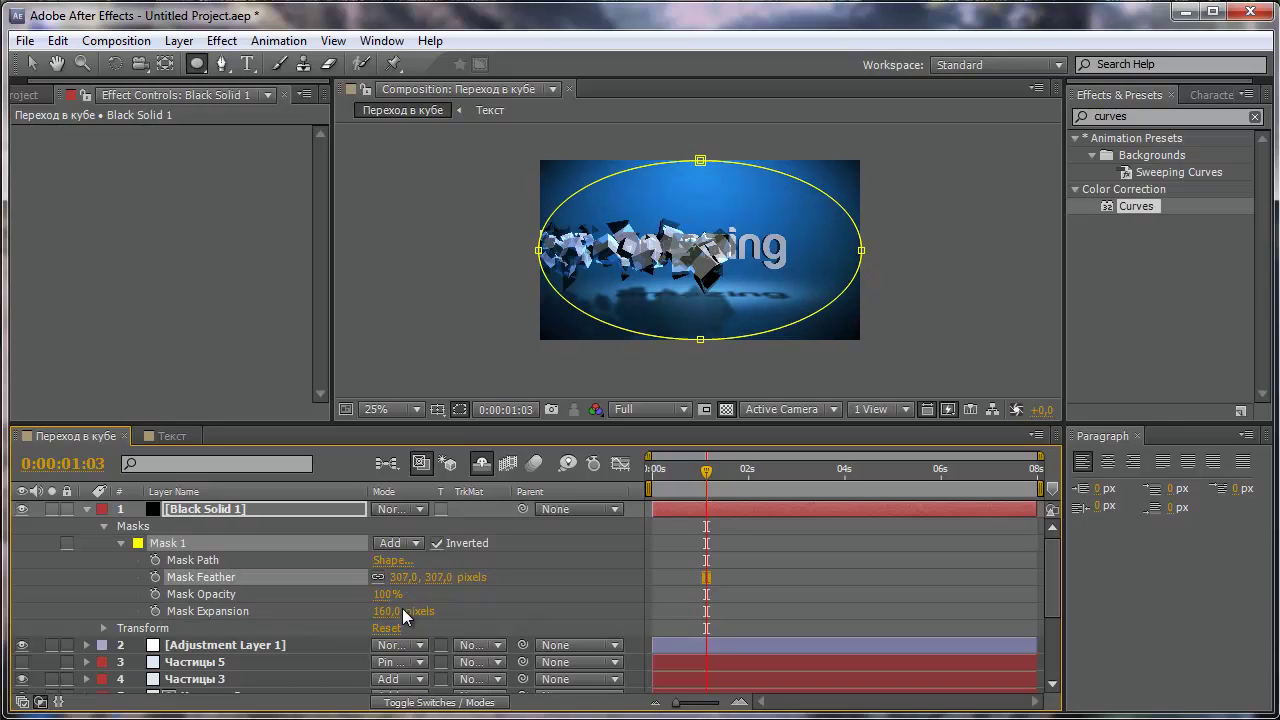
pyautogui.moveTo(390, 611); pyautogui.dragTo(525, 605)
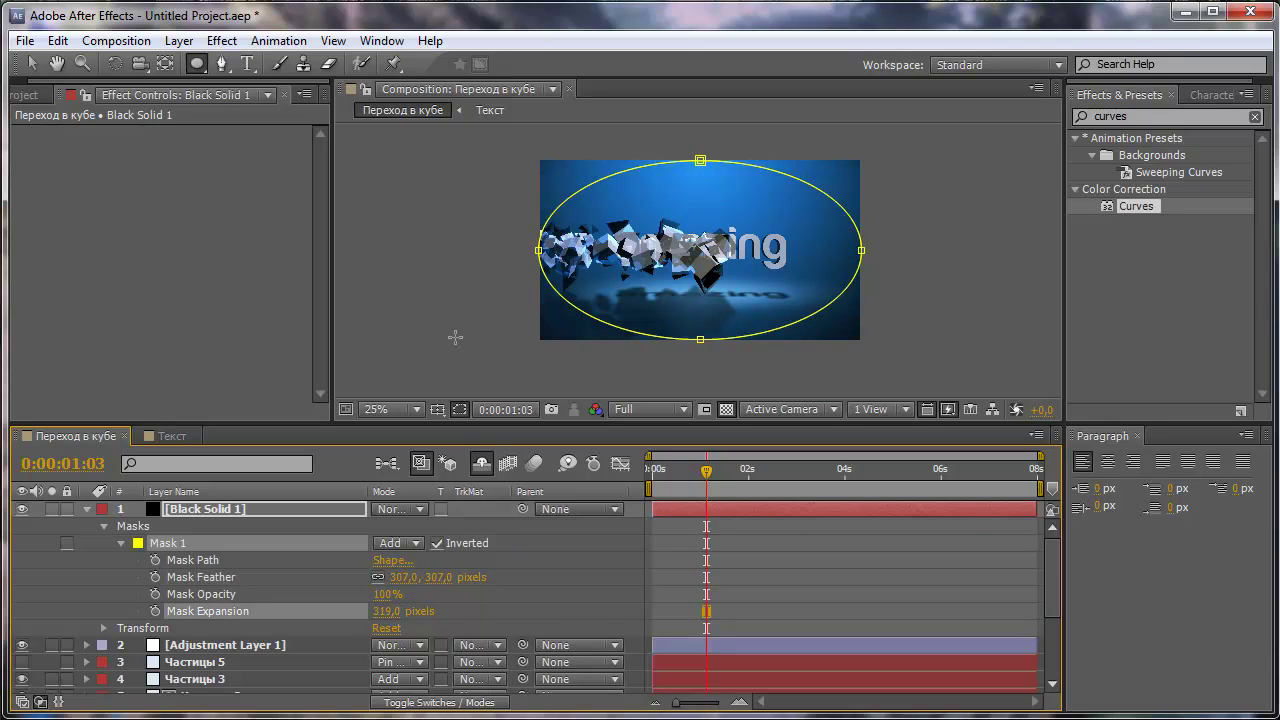
pyautogui.click(32, 63)
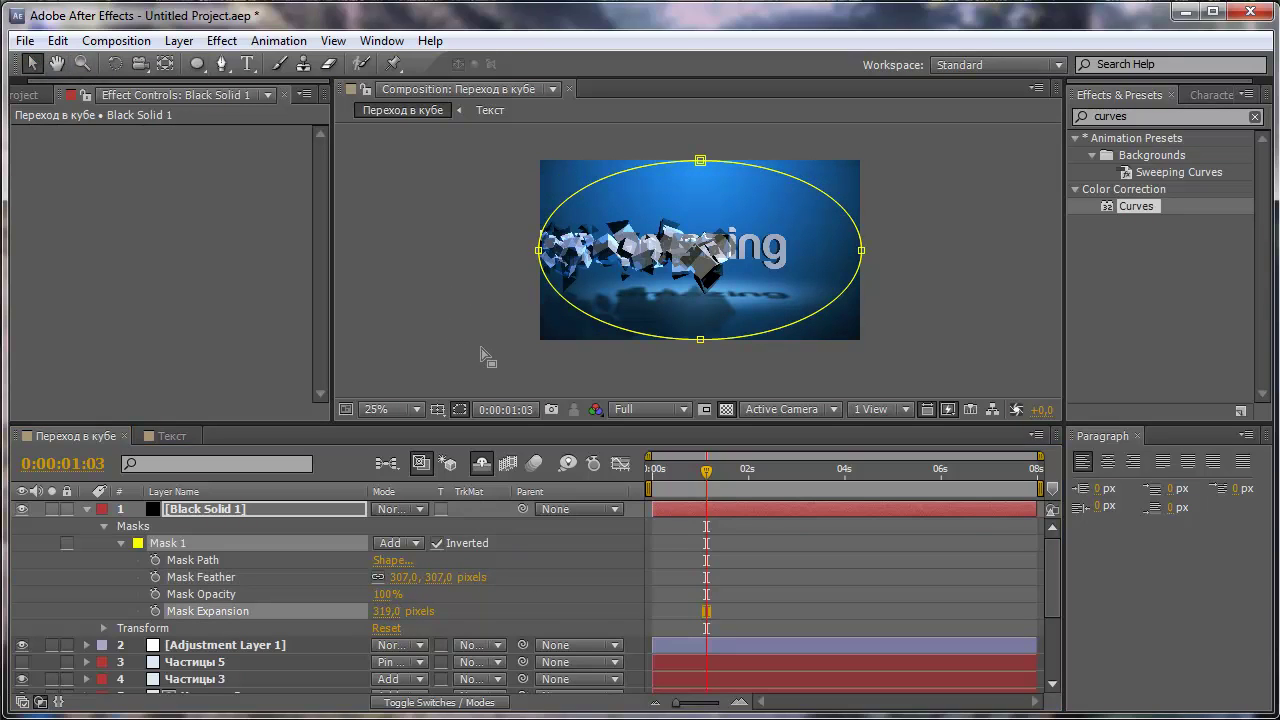
pyautogui.scroll(1, 703, 187)
pyautogui.click(460, 297)
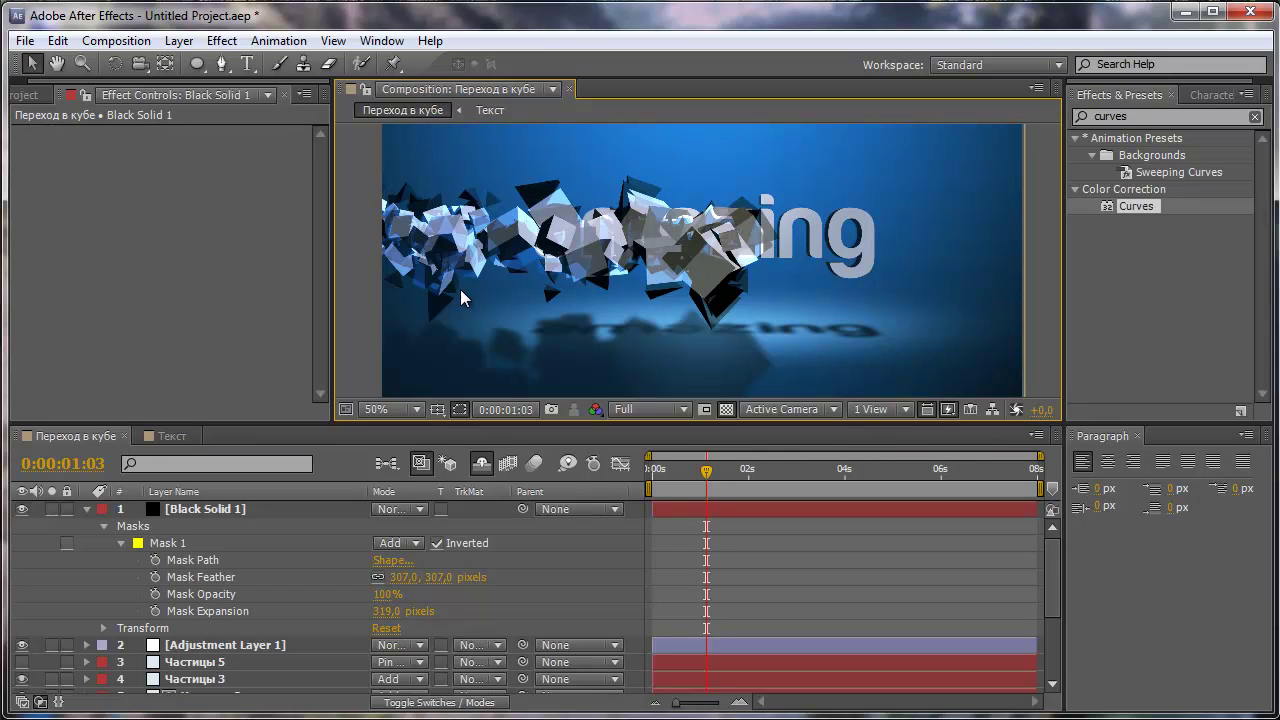
# Preview the animation, then go to the Текст composition near 0:00:05:24
pyautogui.moveTo(706, 470); pyautogui.dragTo(822, 492)
pyautogui.moveTo(863, 497)
pyautogui.mouseDown()
pyautogui.moveTo(990, 510)
pyautogui.moveTo(928, 548)
pyautogui.mouseUp()
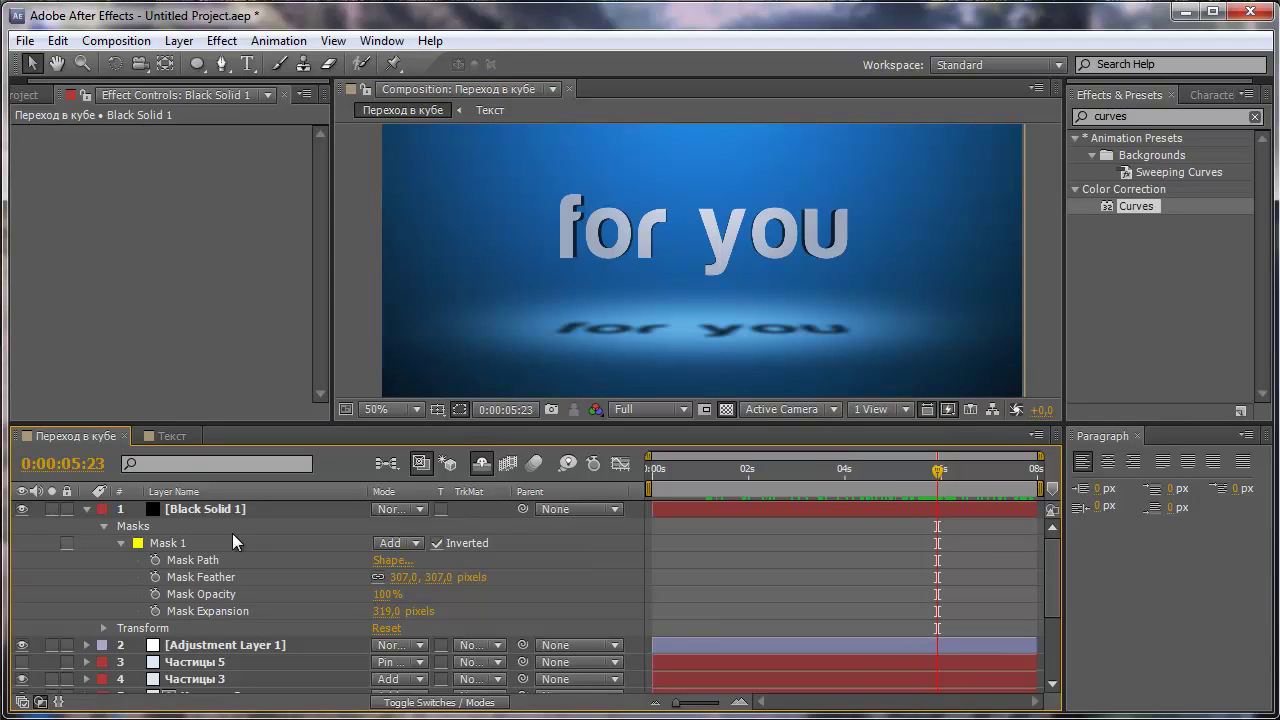
pyautogui.click(172, 437)
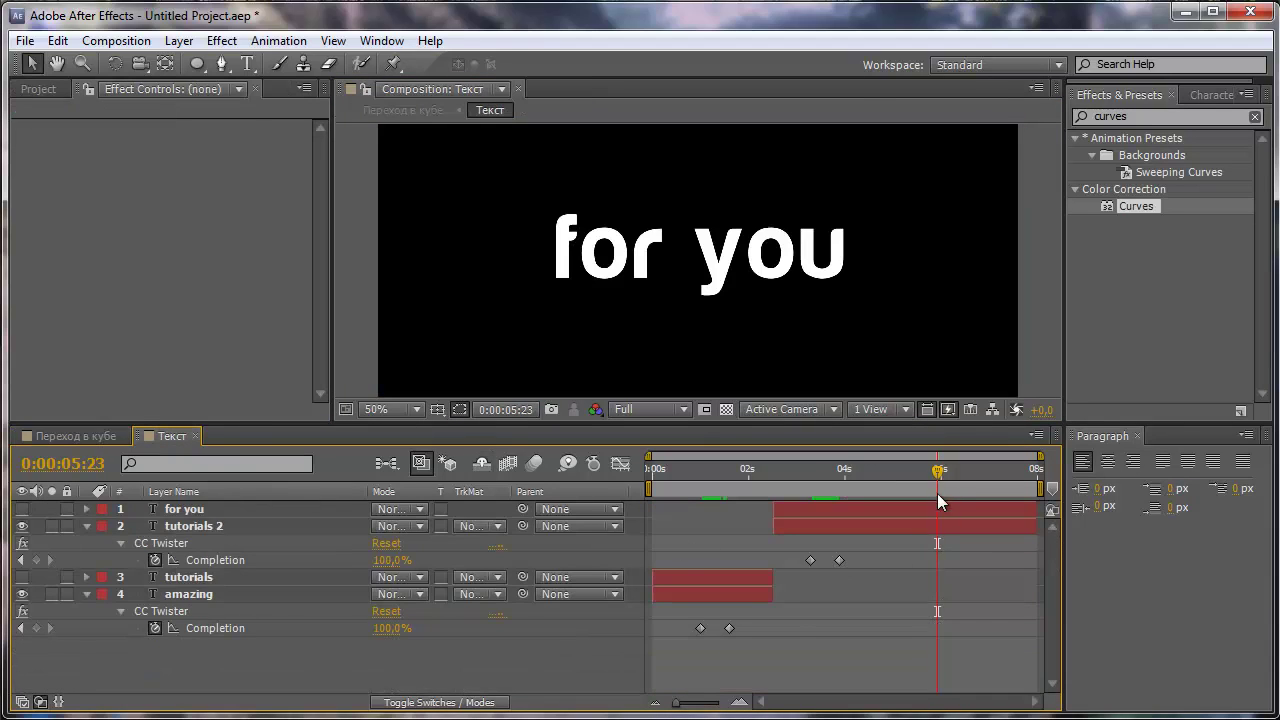
pyautogui.moveTo(937, 493); pyautogui.dragTo(941, 488)
# Split the for you and tutorials 2 layers at 0:00:05:24 via Edit > Split Layer
pyautogui.click(199, 510)
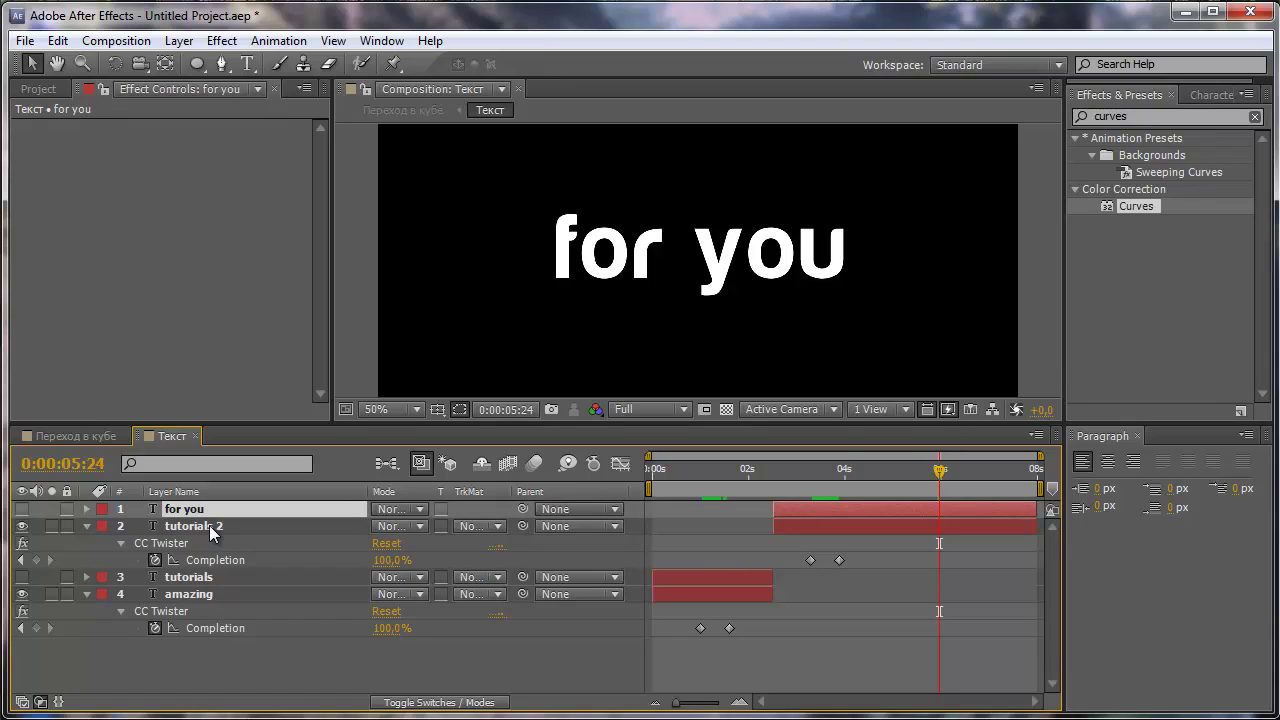
pyautogui.keyDown('shift'); pyautogui.click(209, 526); pyautogui.keyUp('shift')
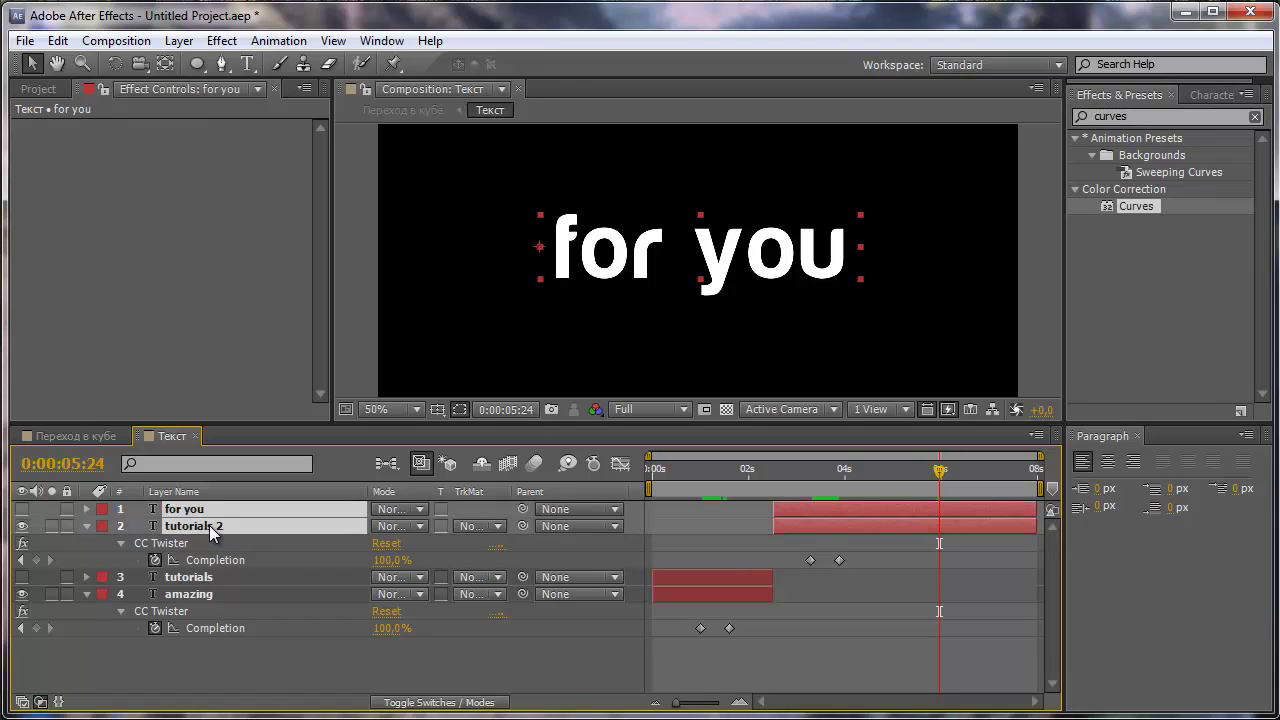
pyautogui.click(57, 41)
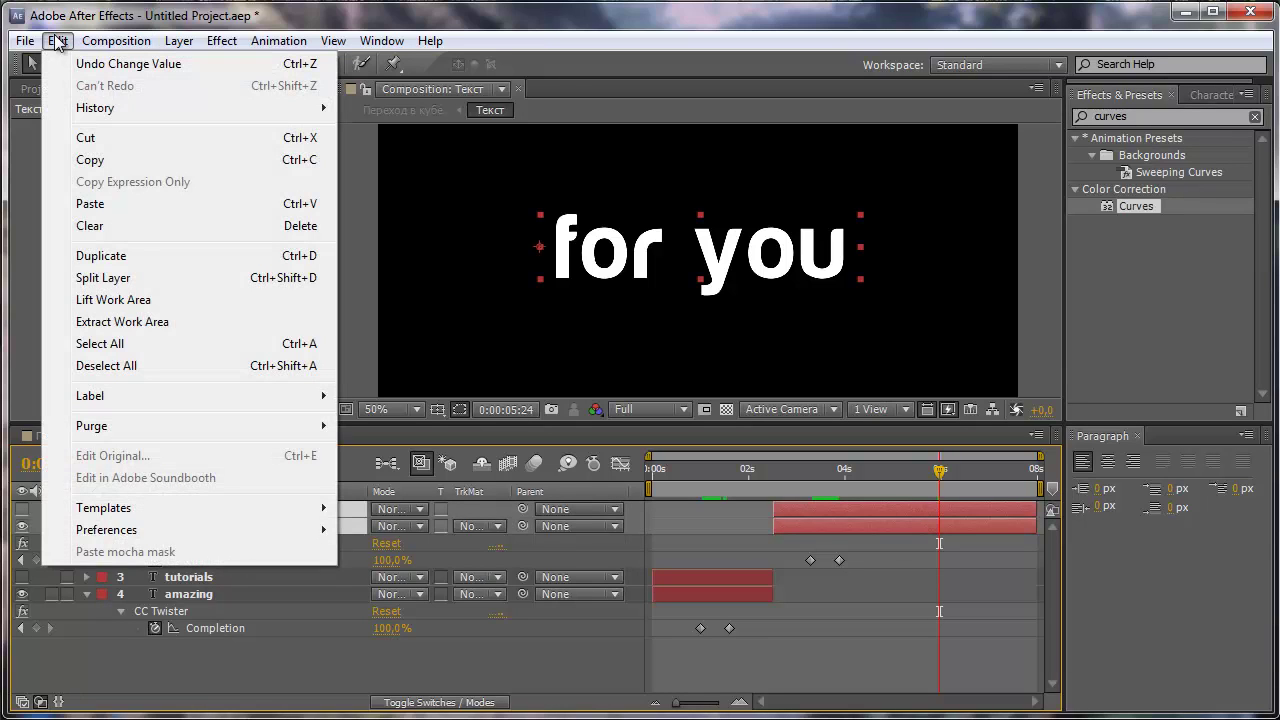
pyautogui.click(133, 279)
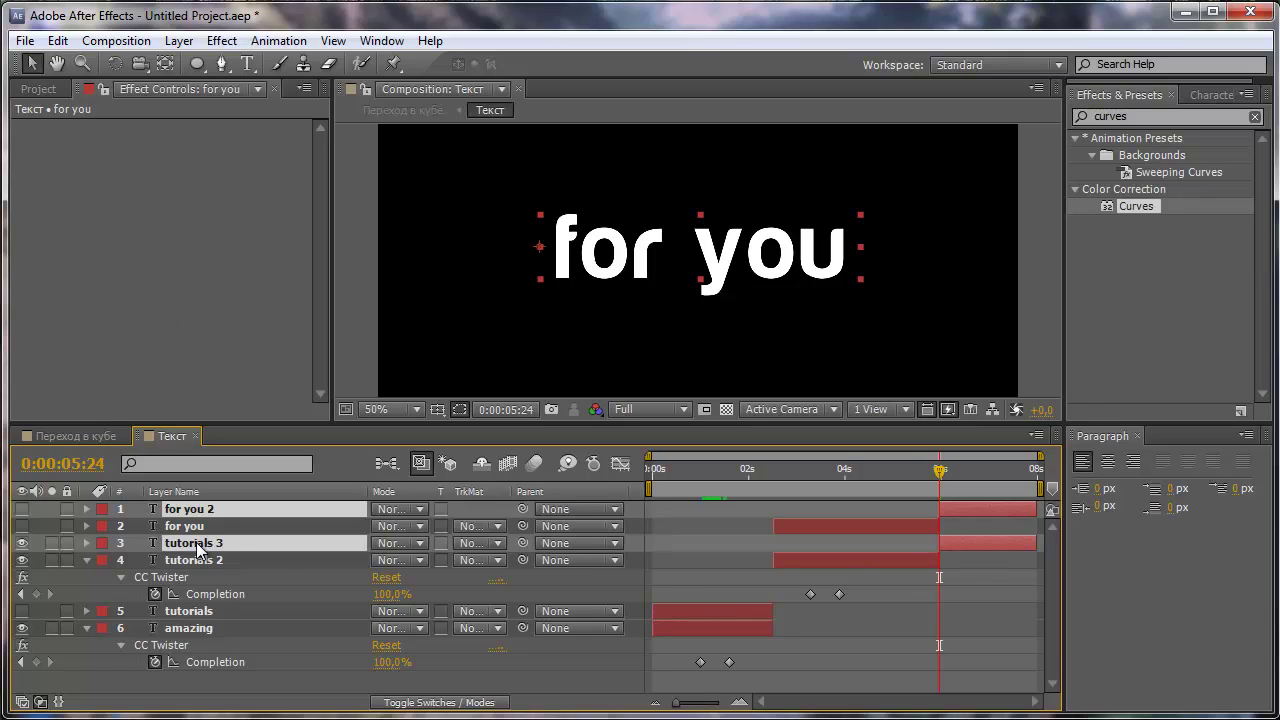
# Delete the leftover tutorials 3 layer, duplicate for you 2, and move to 0:00:06:08
pyautogui.click(288, 528)
pyautogui.click(248, 543)
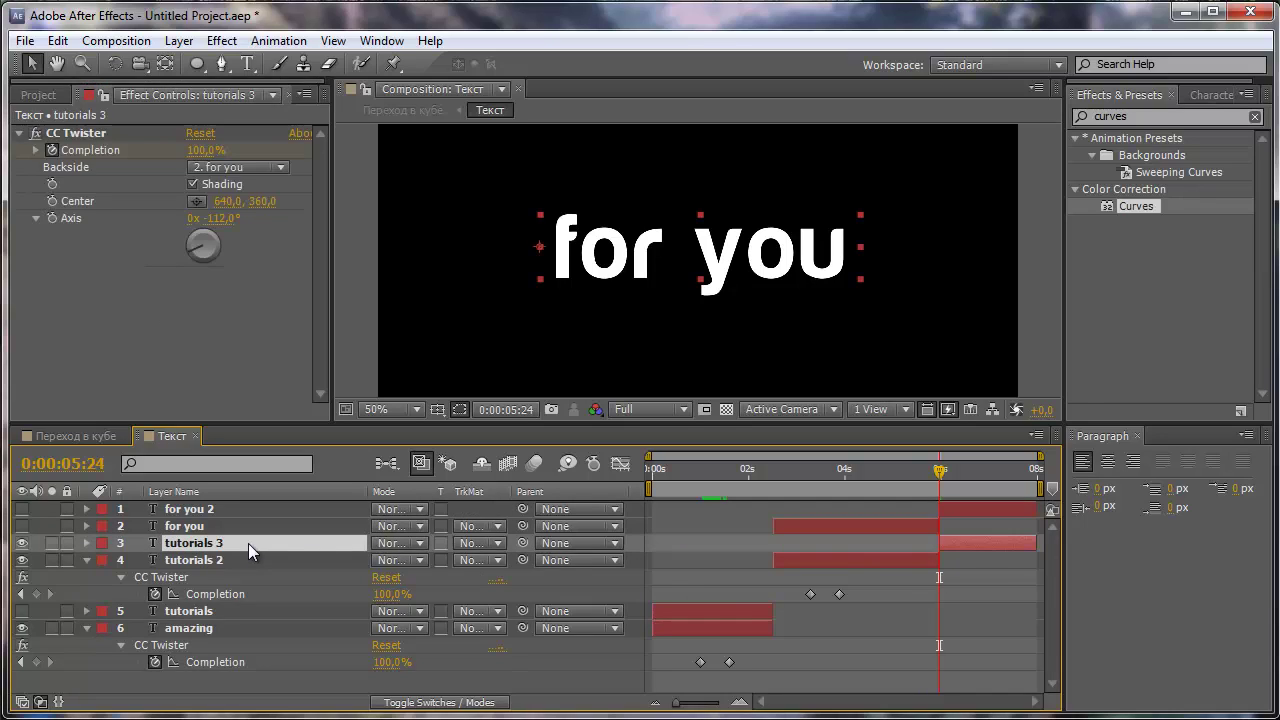
pyautogui.press('Delete')
pyautogui.click(208, 511)
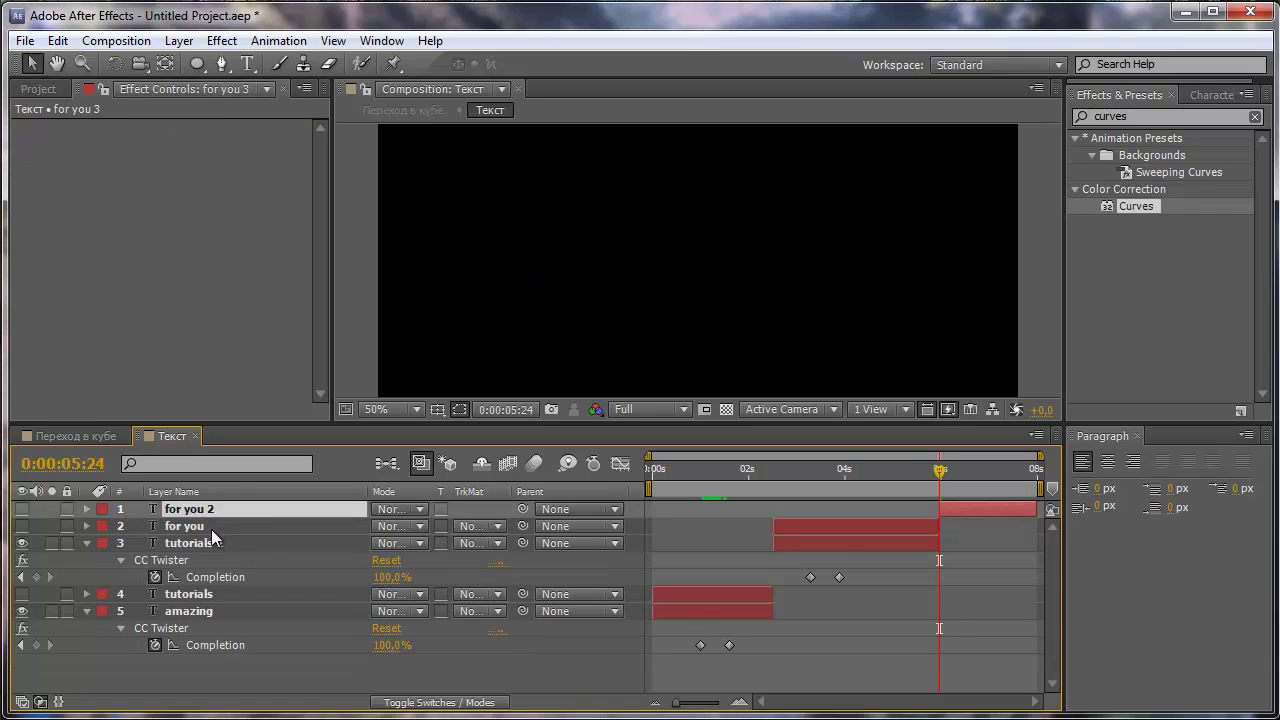
pyautogui.hotkey('ctrl', 'd')
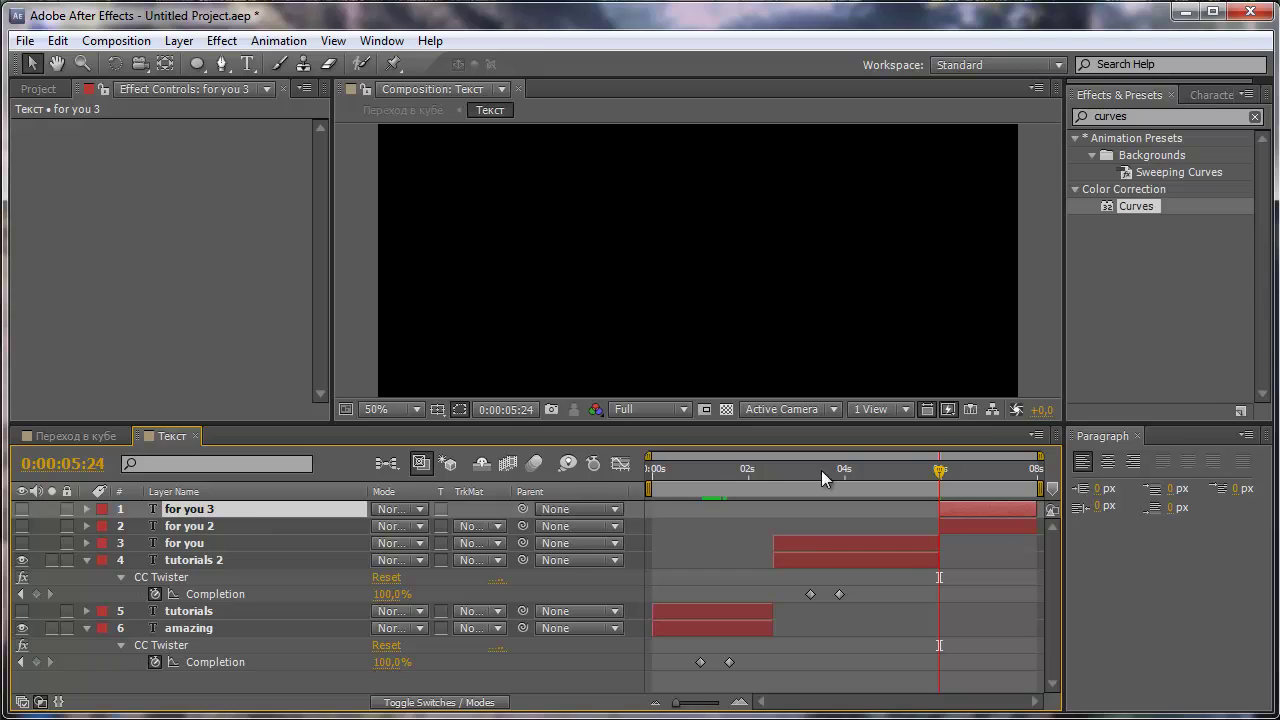
pyautogui.moveTo(940, 472); pyautogui.dragTo(956, 470)
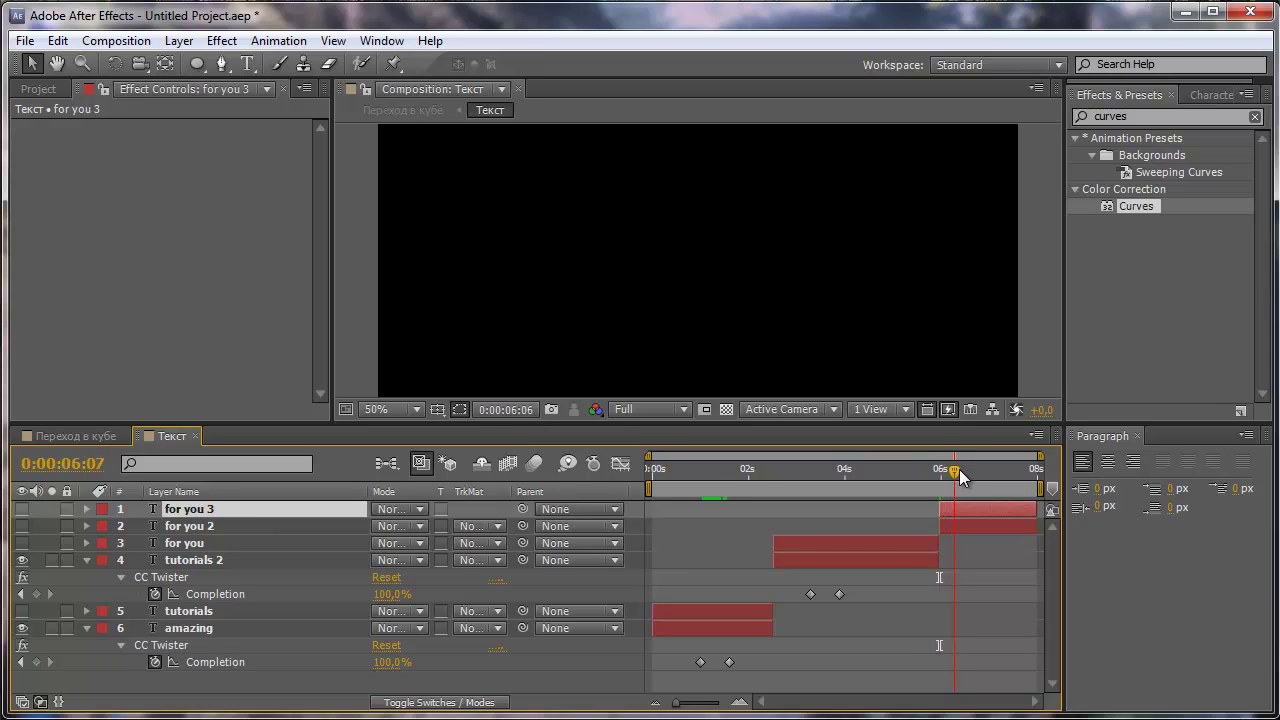
# Make the new top layer visible and change its text to VideoSmile
pyautogui.click(22, 510)
pyautogui.doubleClick(198, 509)
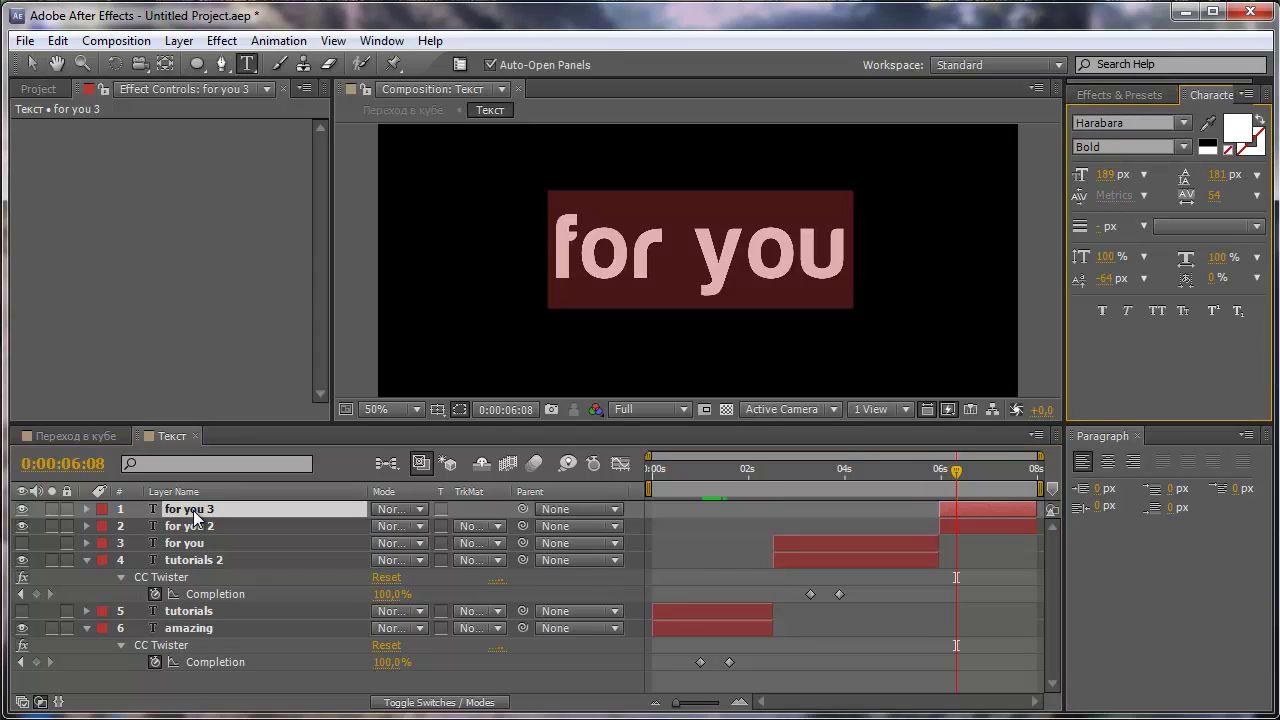
pyautogui.click(476, 372)
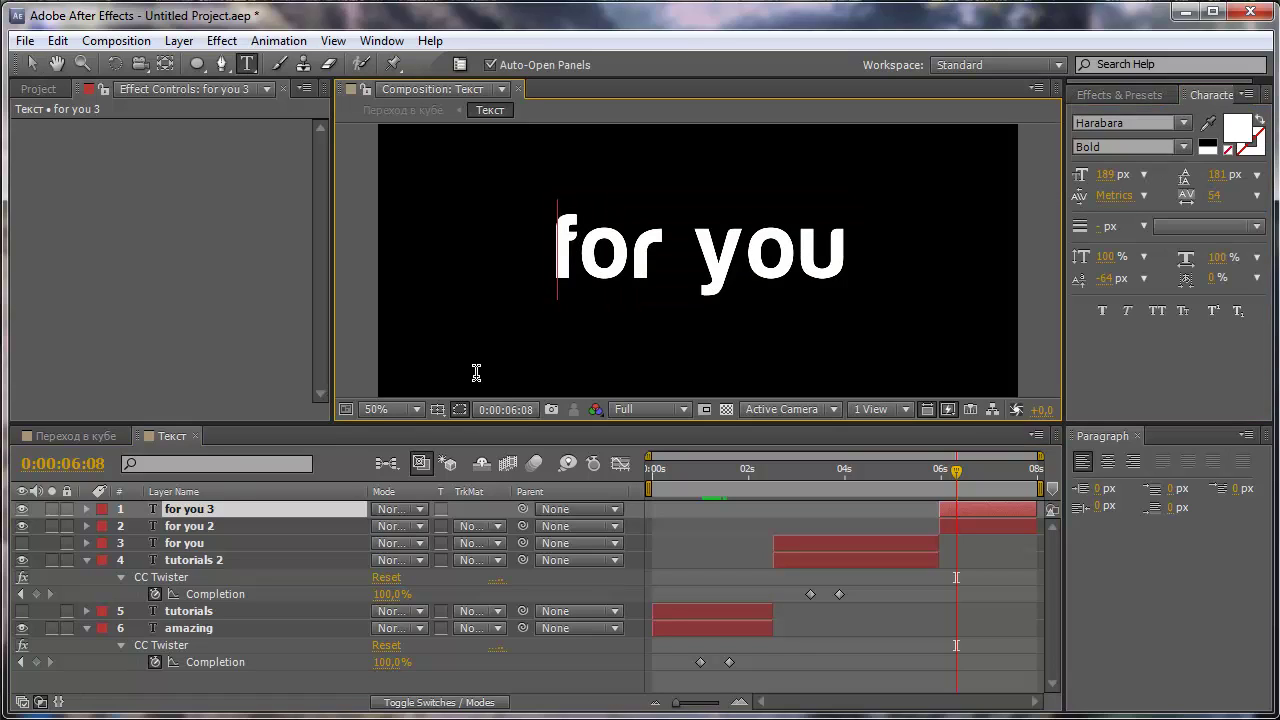
pyautogui.write('Video')
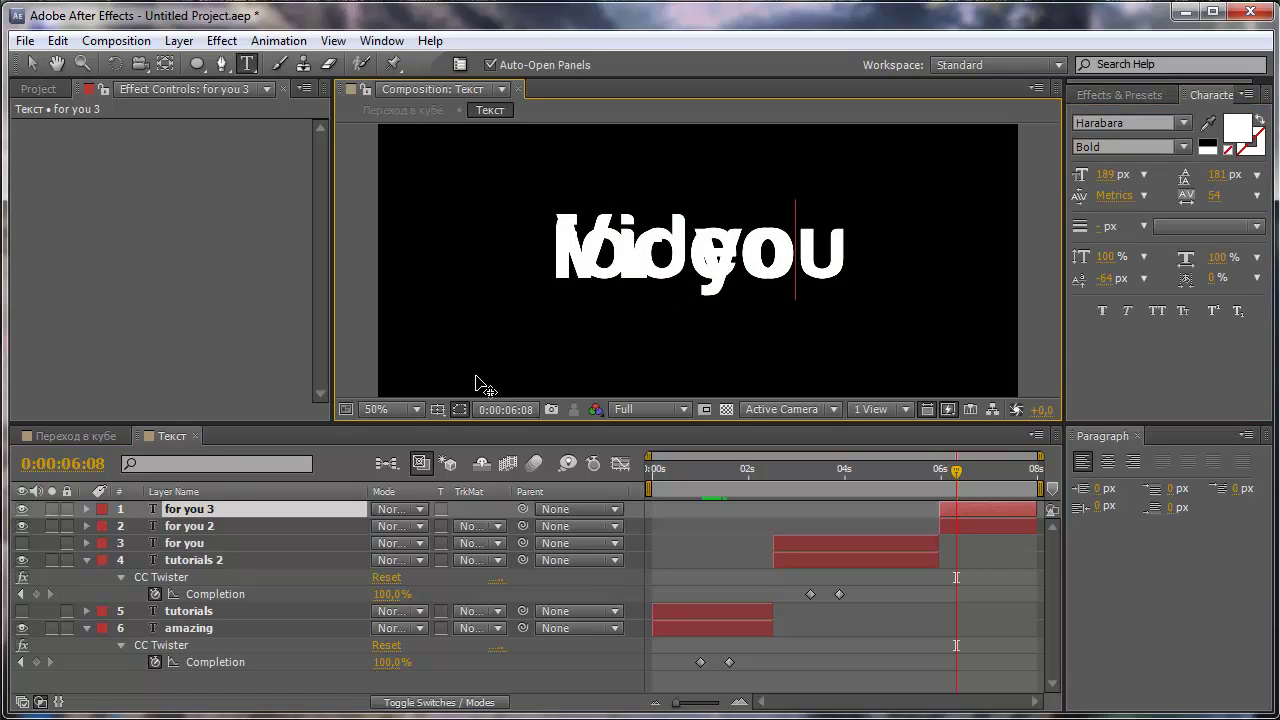
pyautogui.write('S')
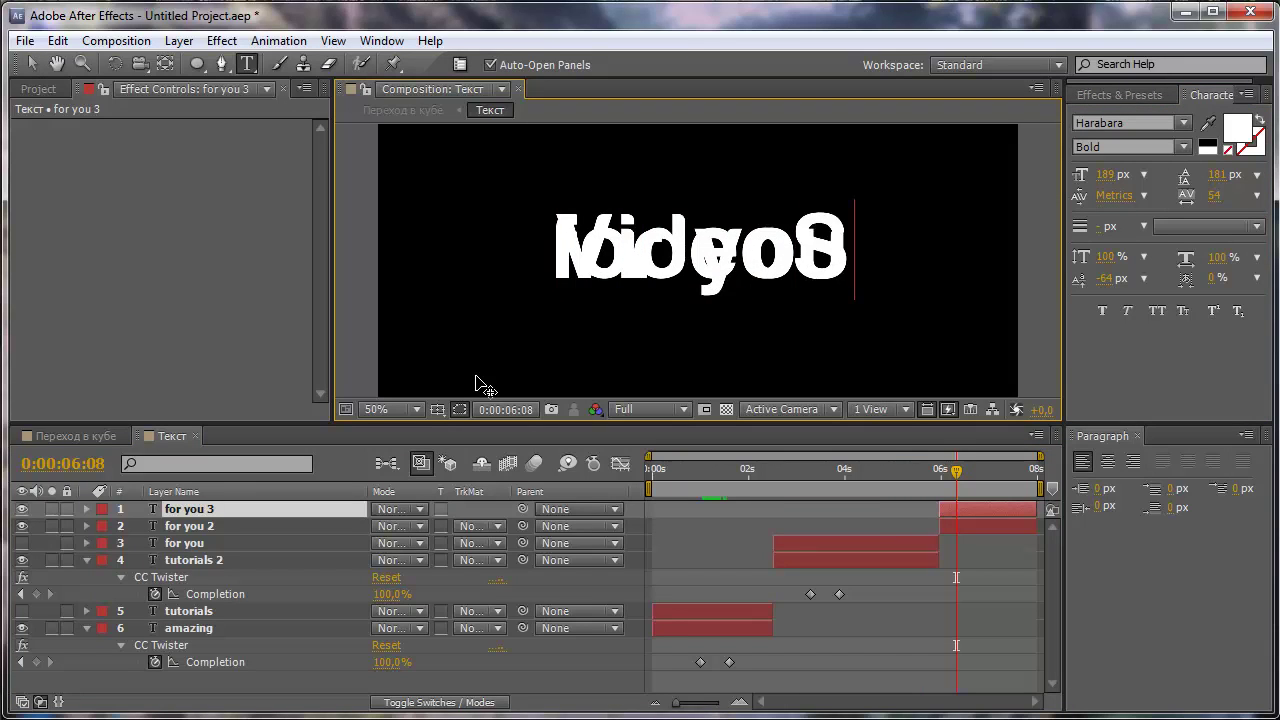
pyautogui.write('mile')
# Centre VideoSmile over for you, dimming for you 2 to 49% opacity, then back to 100%
pyautogui.click(190, 526)
pyautogui.press('t')
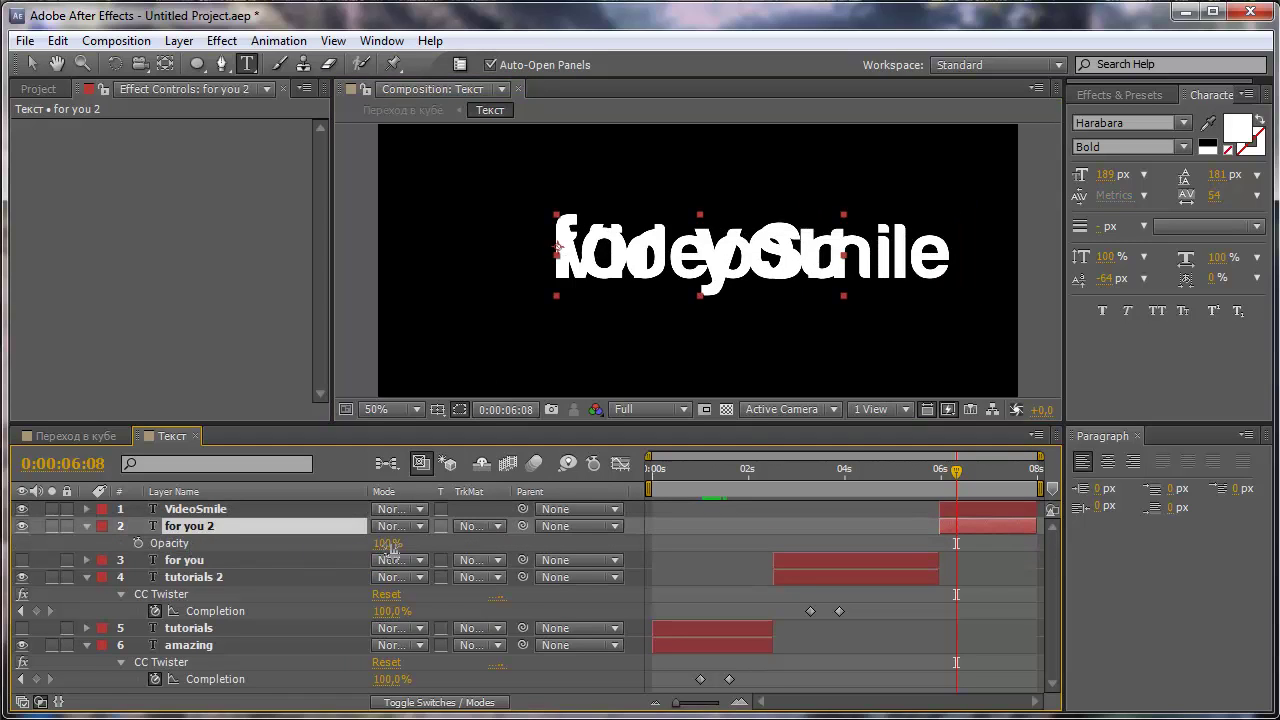
pyautogui.moveTo(383, 543); pyautogui.dragTo(360, 543)
pyautogui.click(234, 508)
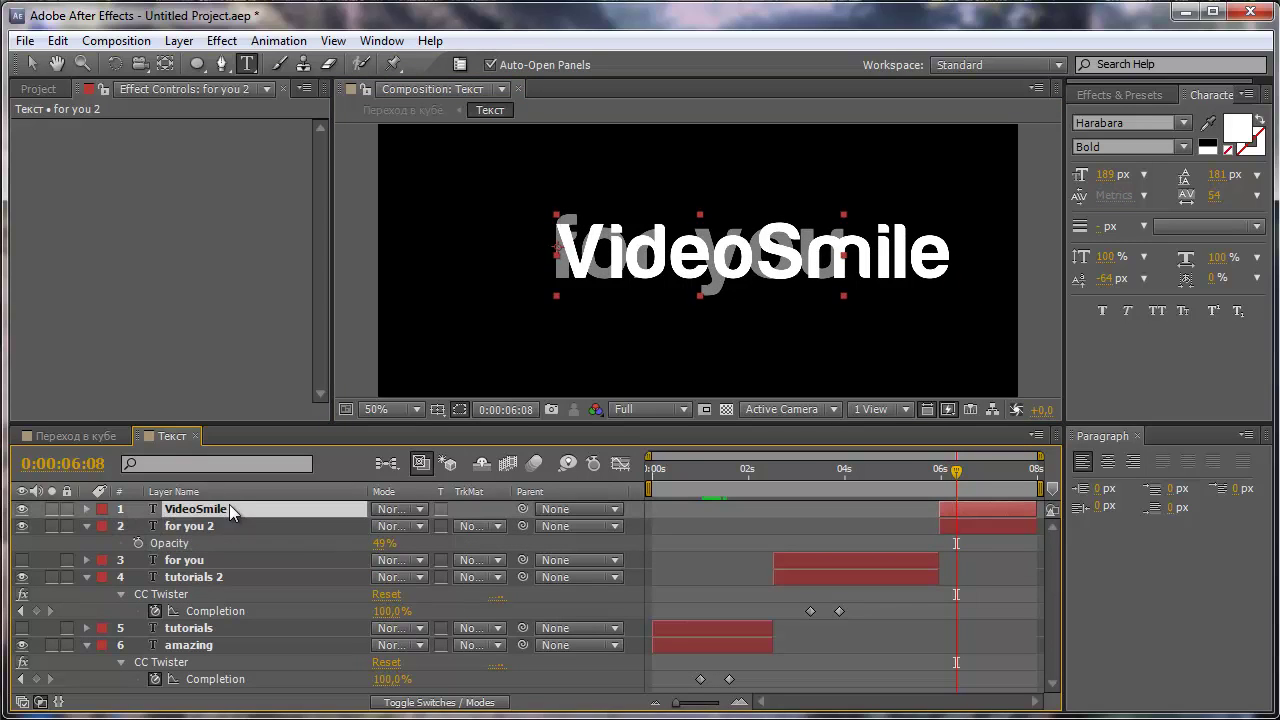
pyautogui.click(36, 62)
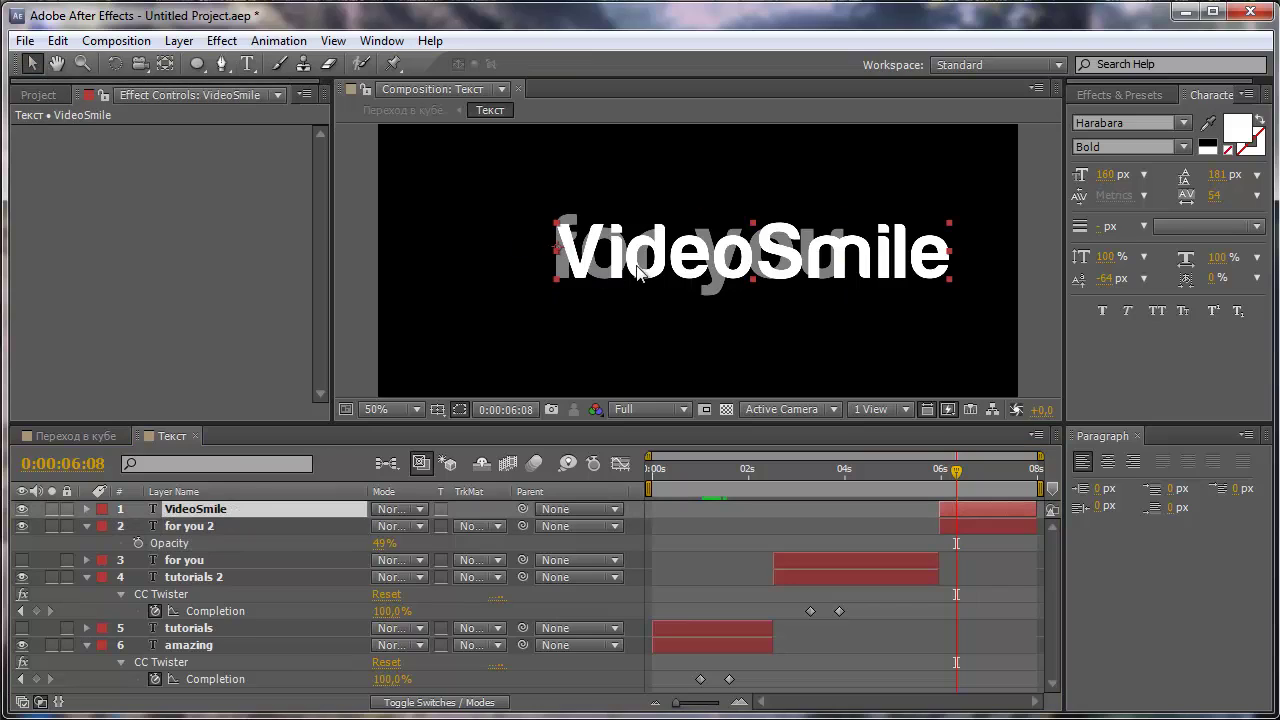
pyautogui.moveTo(645, 272); pyautogui.dragTo(590, 272)
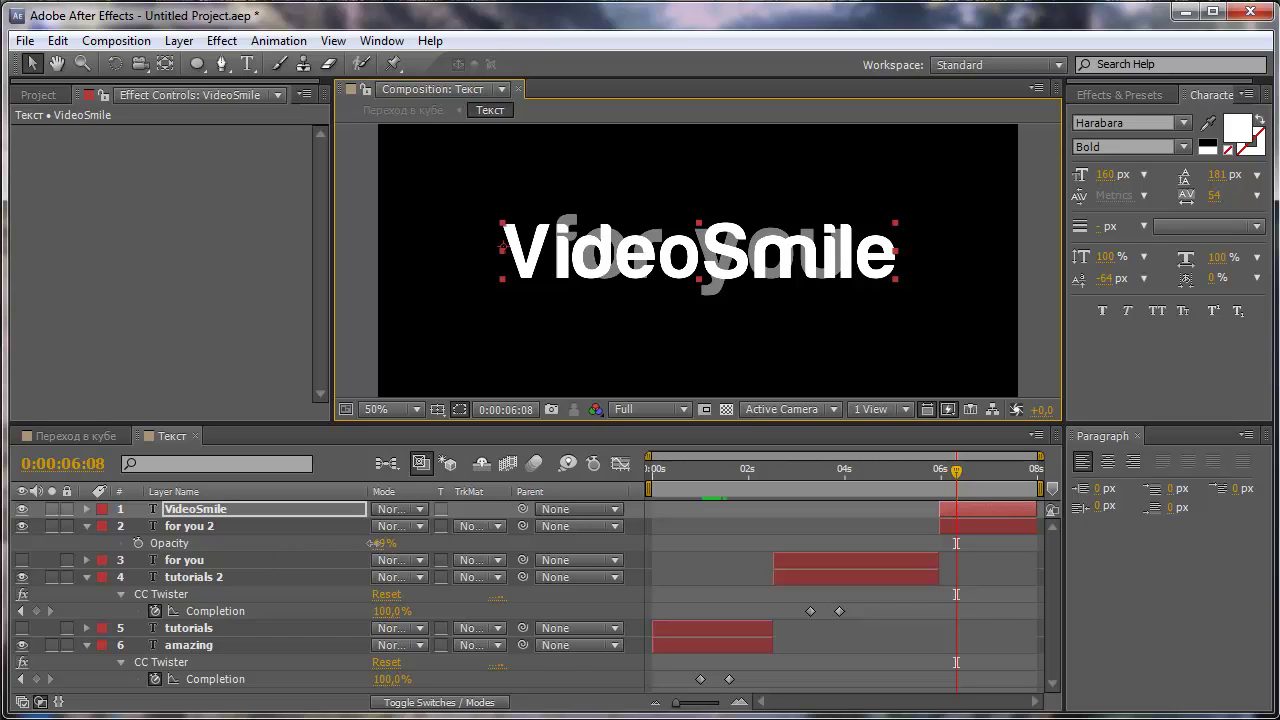
pyautogui.moveTo(384, 543); pyautogui.dragTo(440, 556)
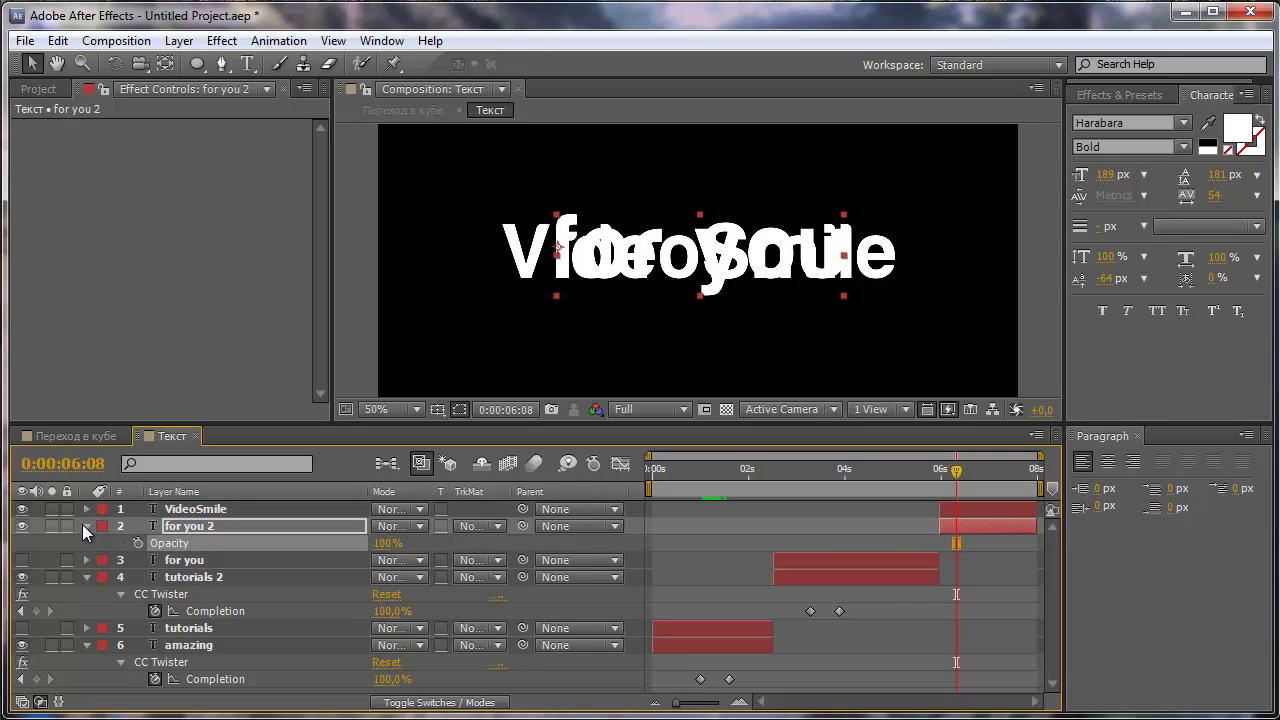
pyautogui.click(87, 526)
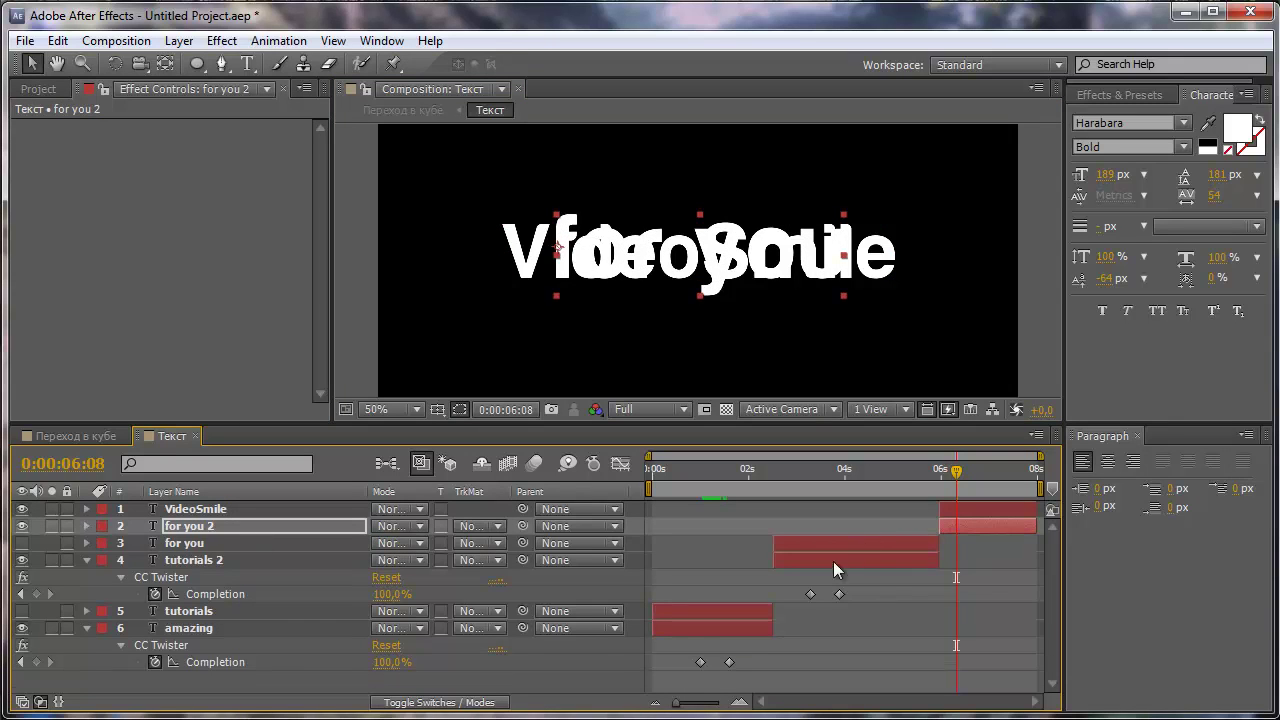
# Paste CC Twister from tutorials 2 onto for you 2, hide VideoSmile, and set it as Backside
pyautogui.click(155, 578)
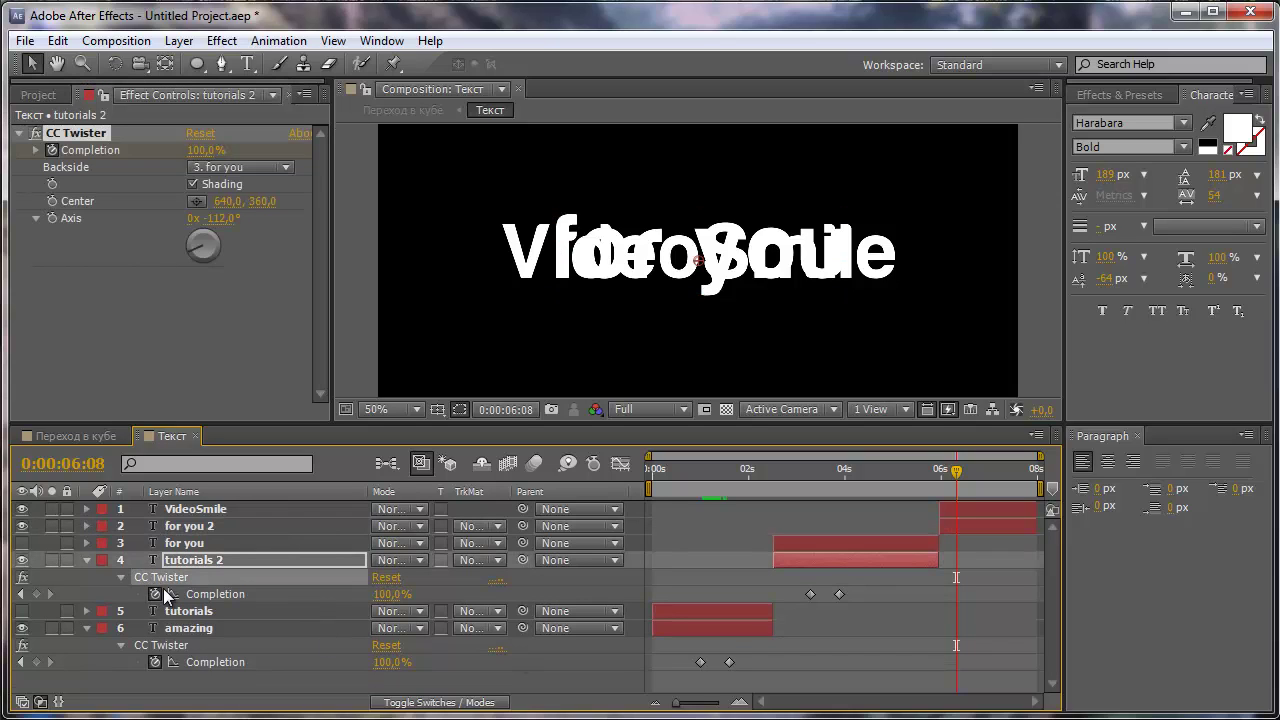
pyautogui.click(206, 528)
pyautogui.hotkey('ctrl', 'v')
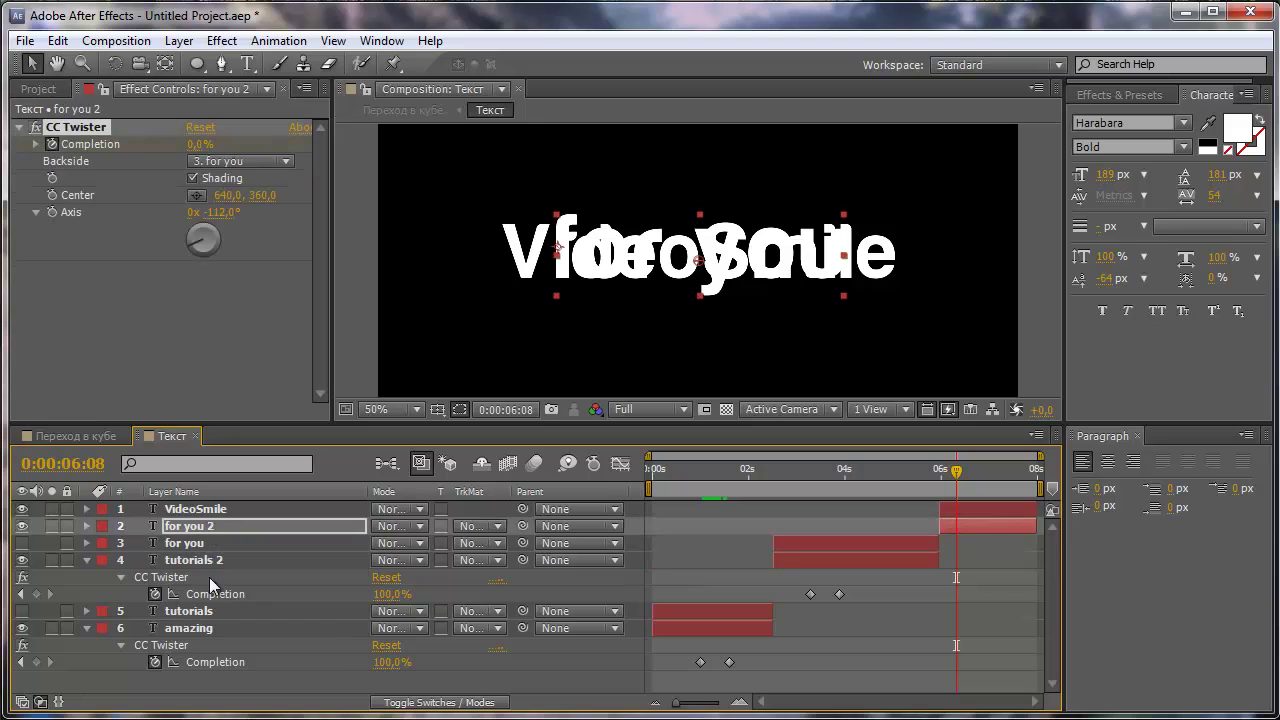
pyautogui.click(22, 509)
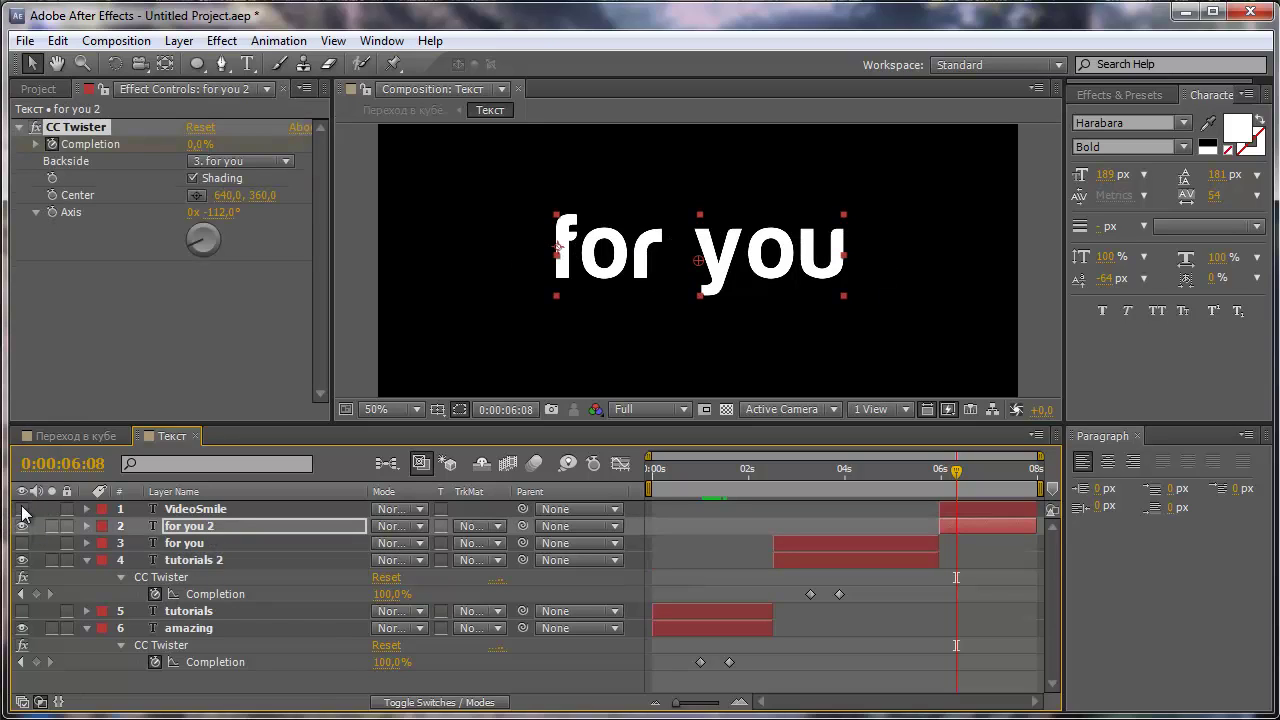
pyautogui.click(209, 163)
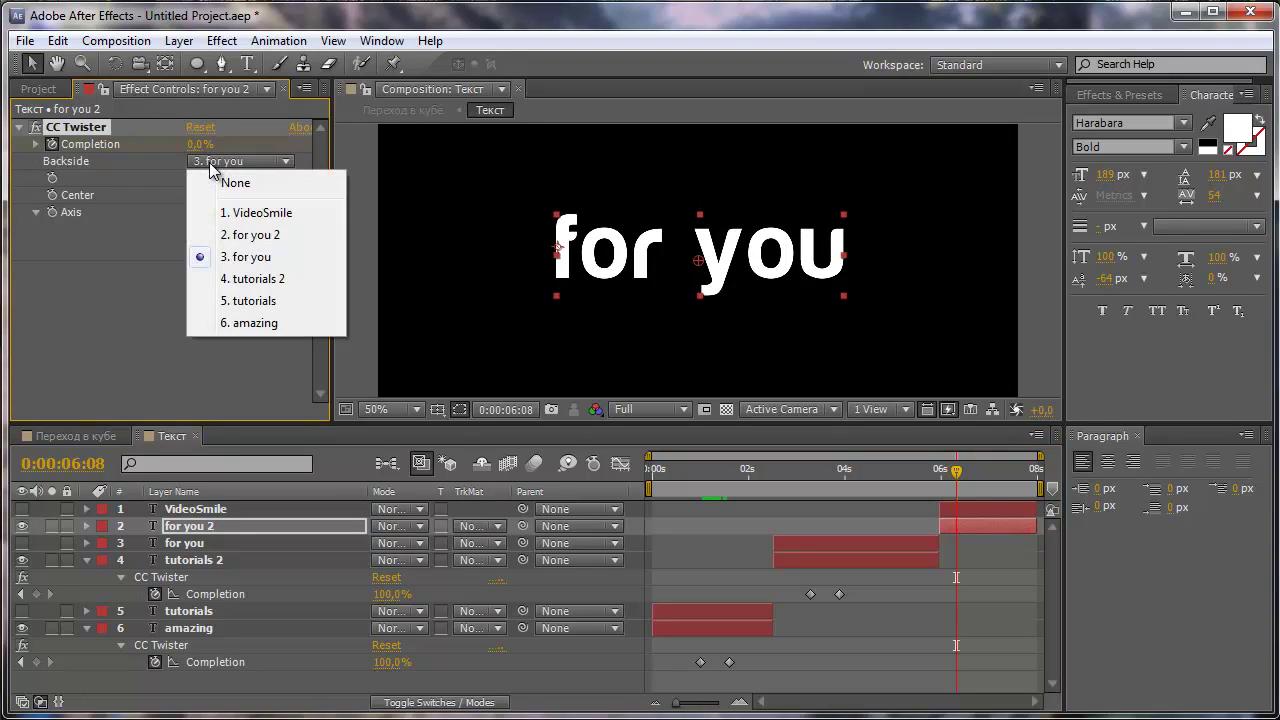
pyautogui.click(262, 214)
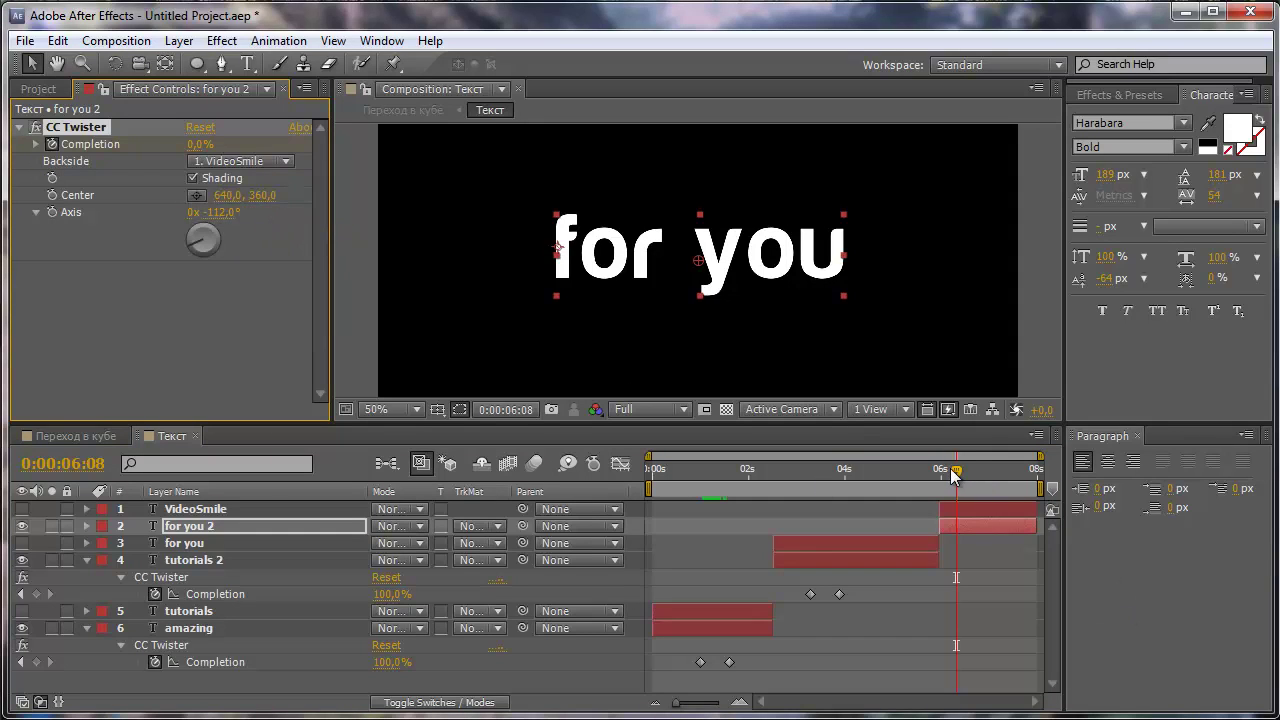
pyautogui.moveTo(953, 474)
pyautogui.mouseDown()
pyautogui.moveTo(975, 477)
pyautogui.moveTo(968, 497)
pyautogui.moveTo(1014, 492)
pyautogui.mouseUp()
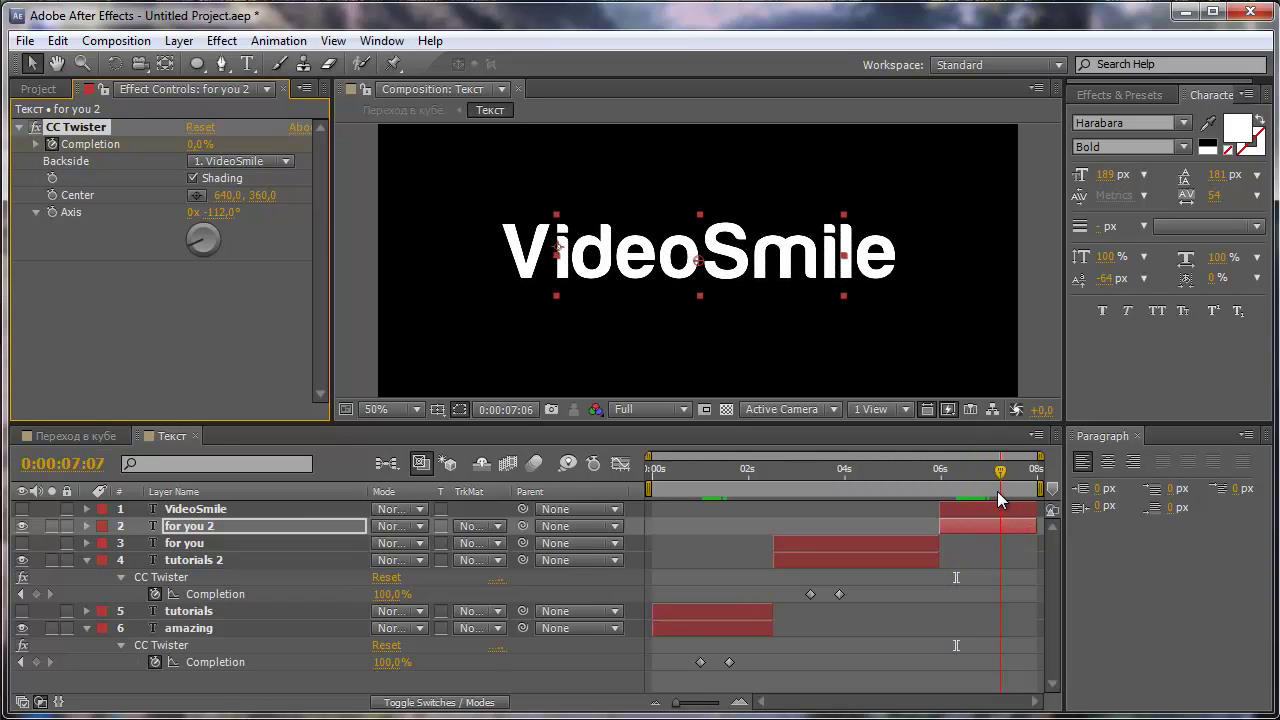
pyautogui.click(65, 436)
# Move to 0:00:07:23 and search Effects & Presets for 'hue'
pyautogui.moveTo(1012, 470)
pyautogui.mouseDown()
pyautogui.moveTo(1037, 475)
pyautogui.moveTo(931, 503)
pyautogui.moveTo(1050, 525)
pyautogui.mouseUp()
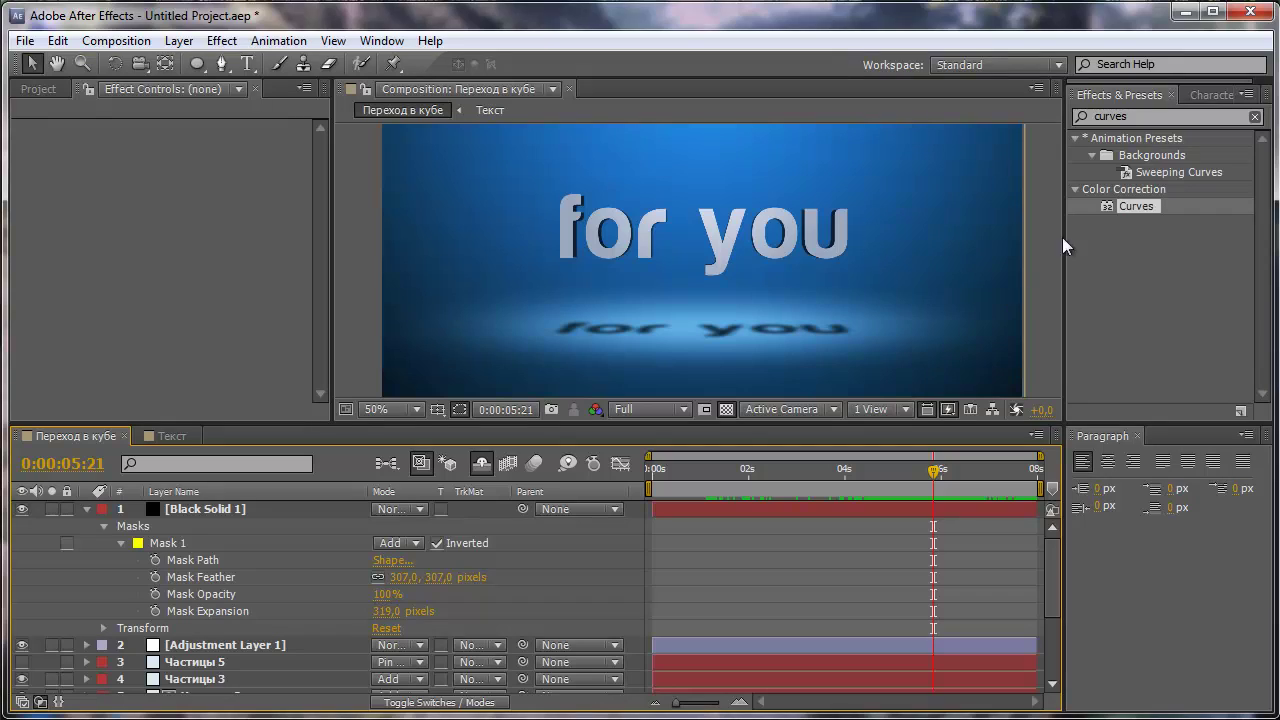
pyautogui.doubleClick(1153, 117)
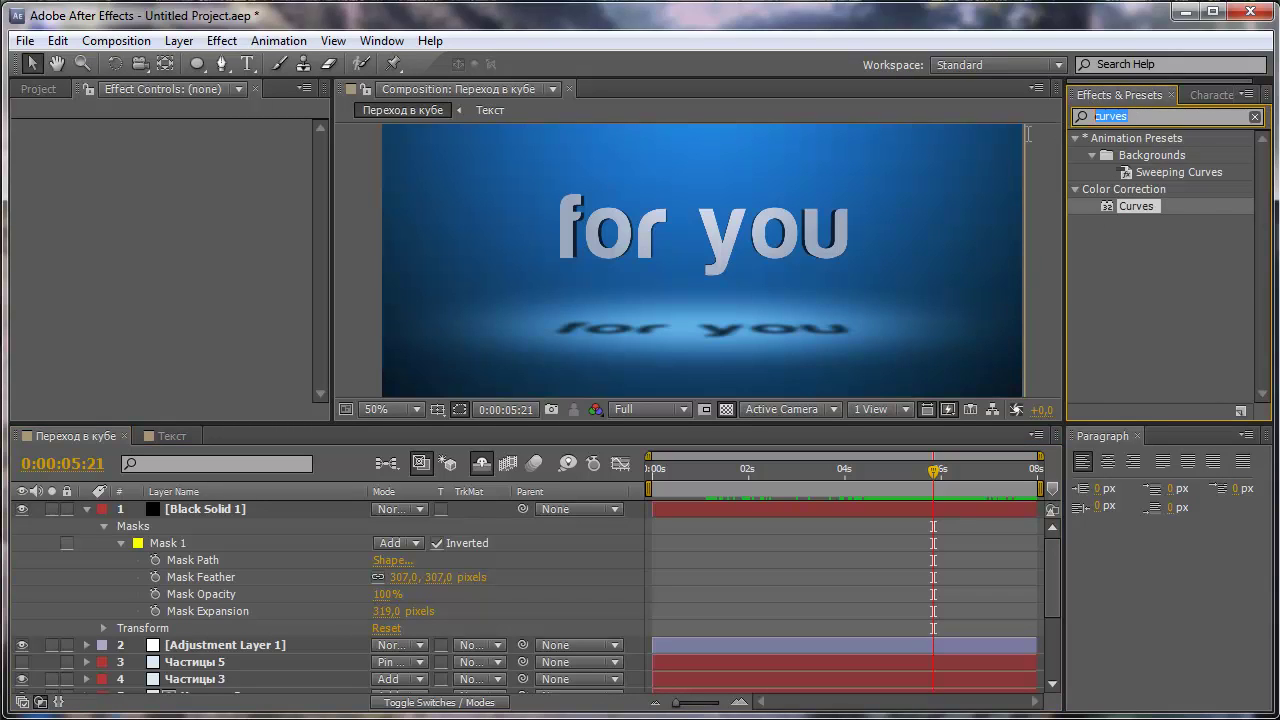
pyautogui.press('BackSpace')
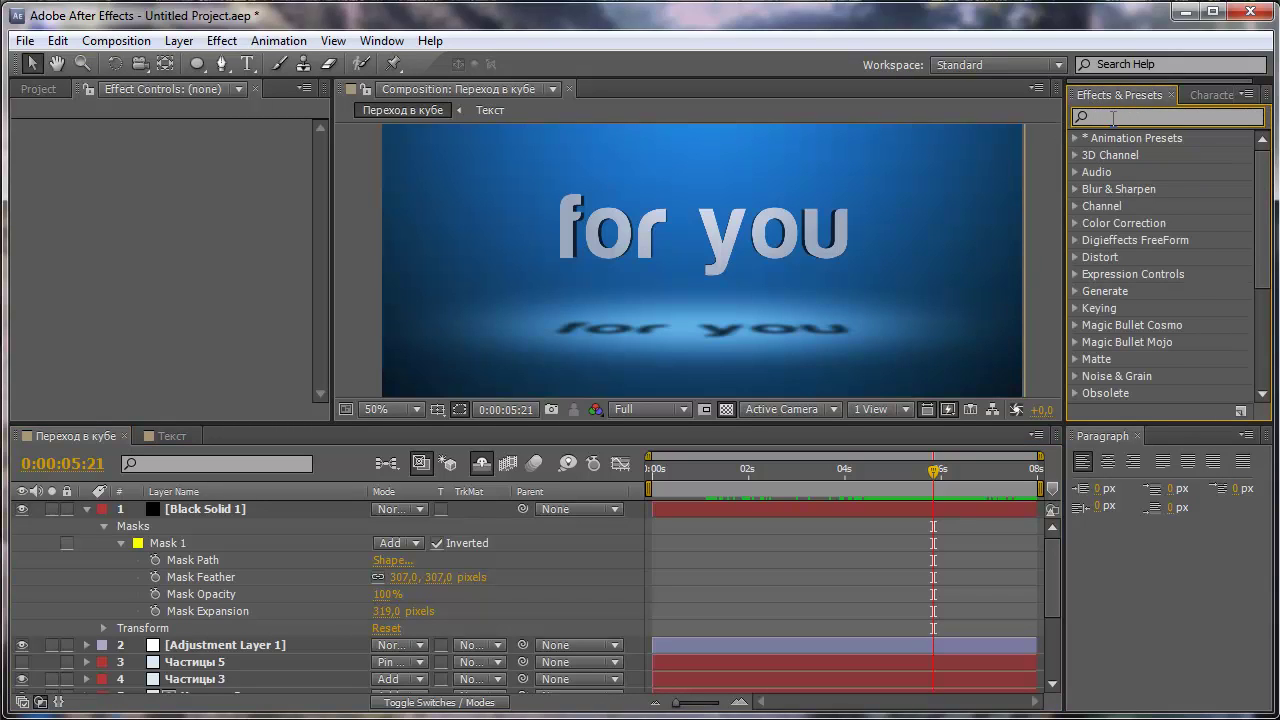
pyautogui.write('hue')
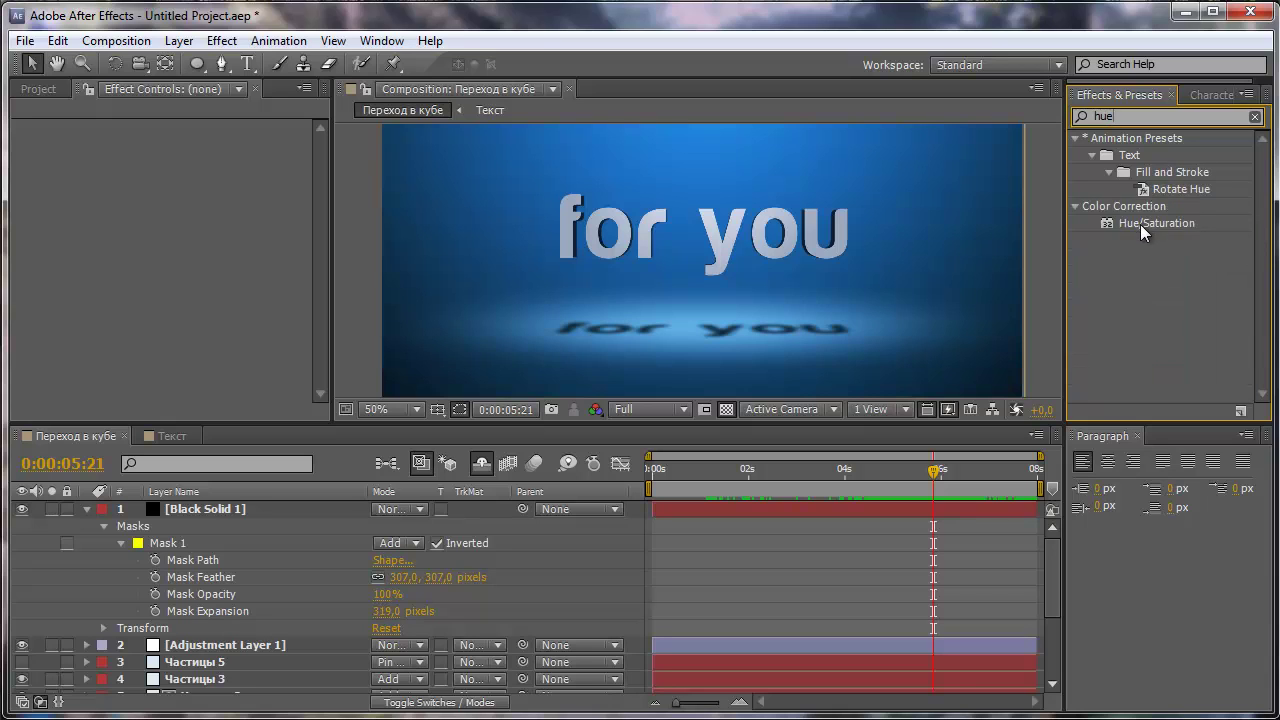
# Apply Hue/Saturation to Adjustment Layer 1 with Master Hue at +263° to turn the scene green
pyautogui.moveTo(1140, 224); pyautogui.dragTo(344, 518)
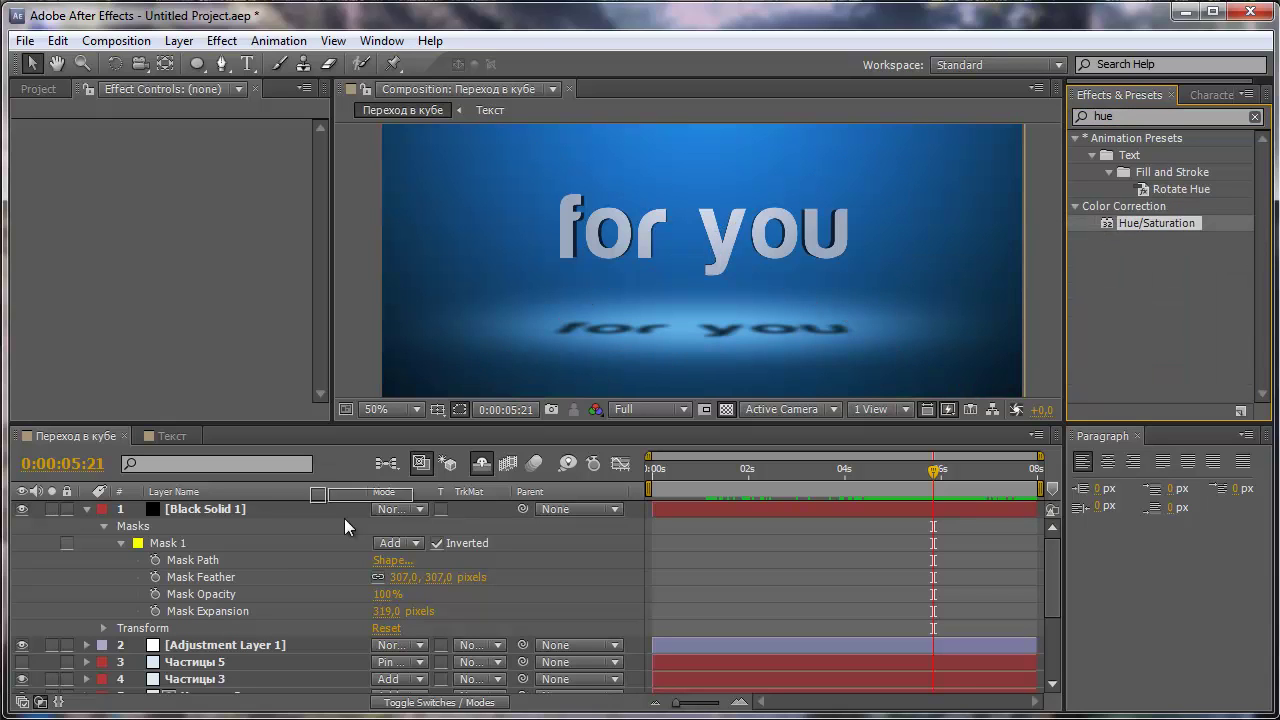
pyautogui.moveTo(344, 518); pyautogui.dragTo(238, 645)
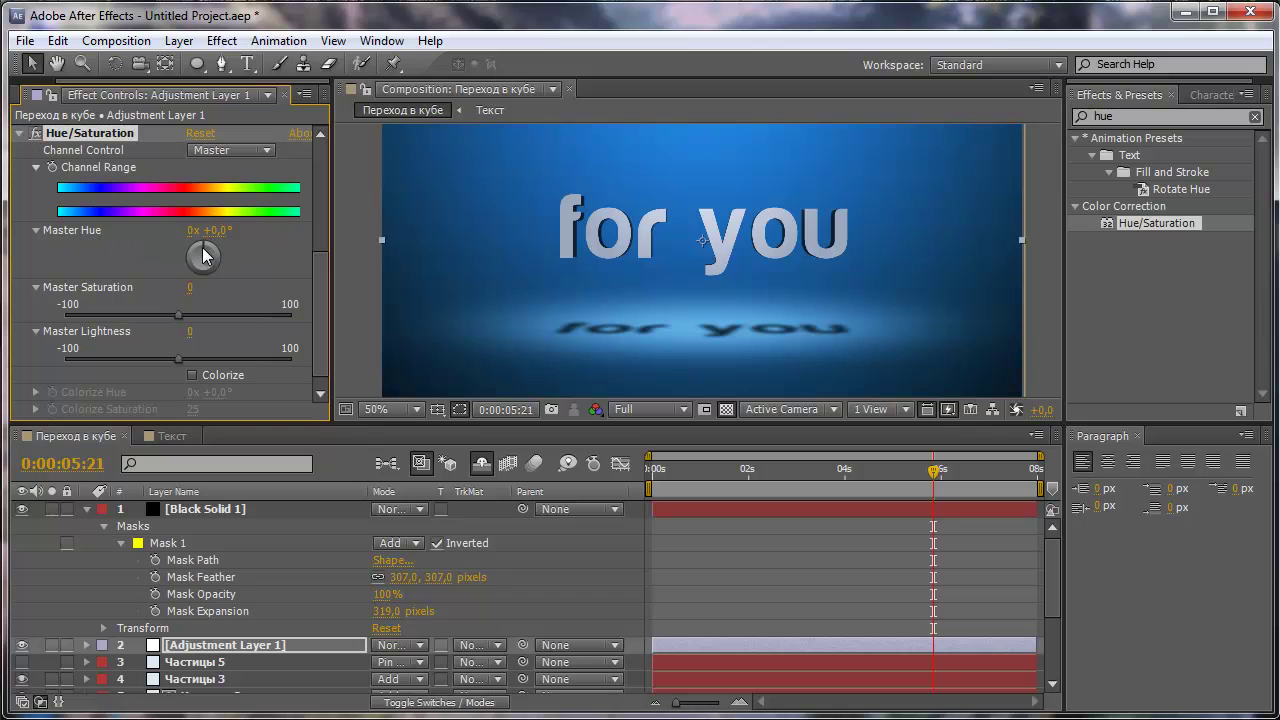
pyautogui.moveTo(203, 254)
pyautogui.mouseDown()
pyautogui.moveTo(218, 259)
pyautogui.moveTo(192, 283)
pyautogui.moveTo(146, 264)
pyautogui.mouseUp()
pyautogui.click(721, 469)
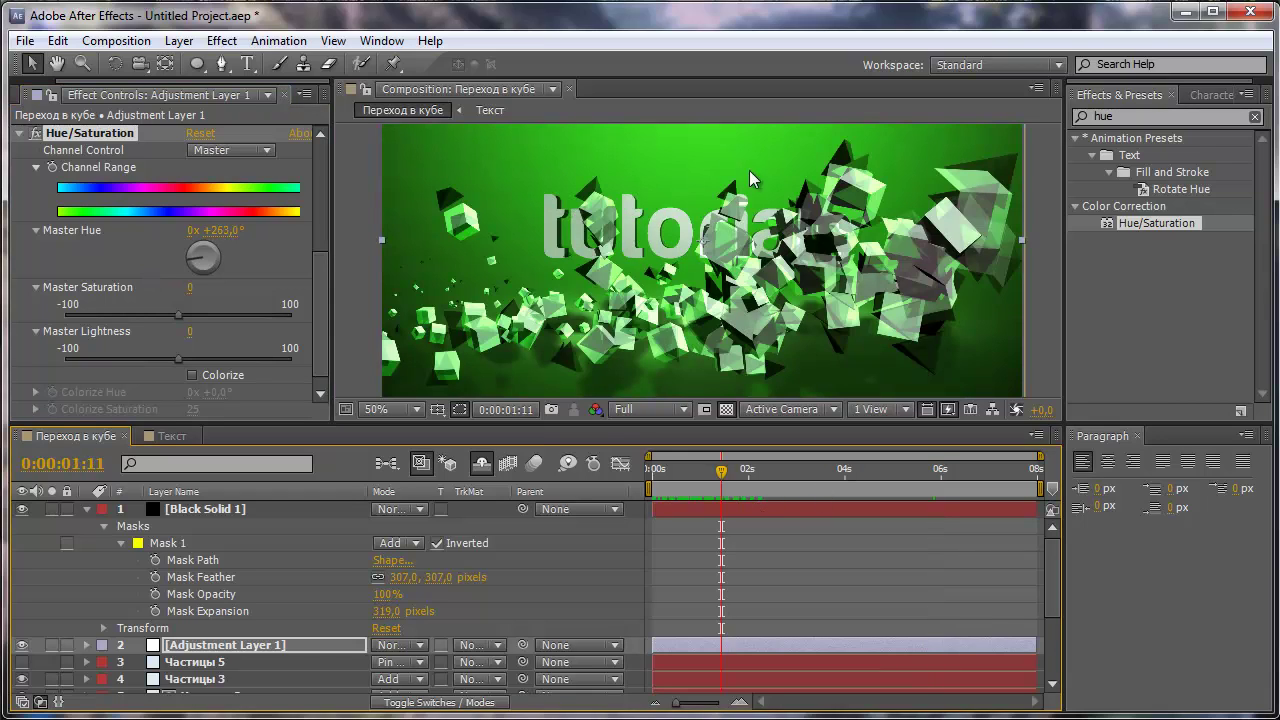